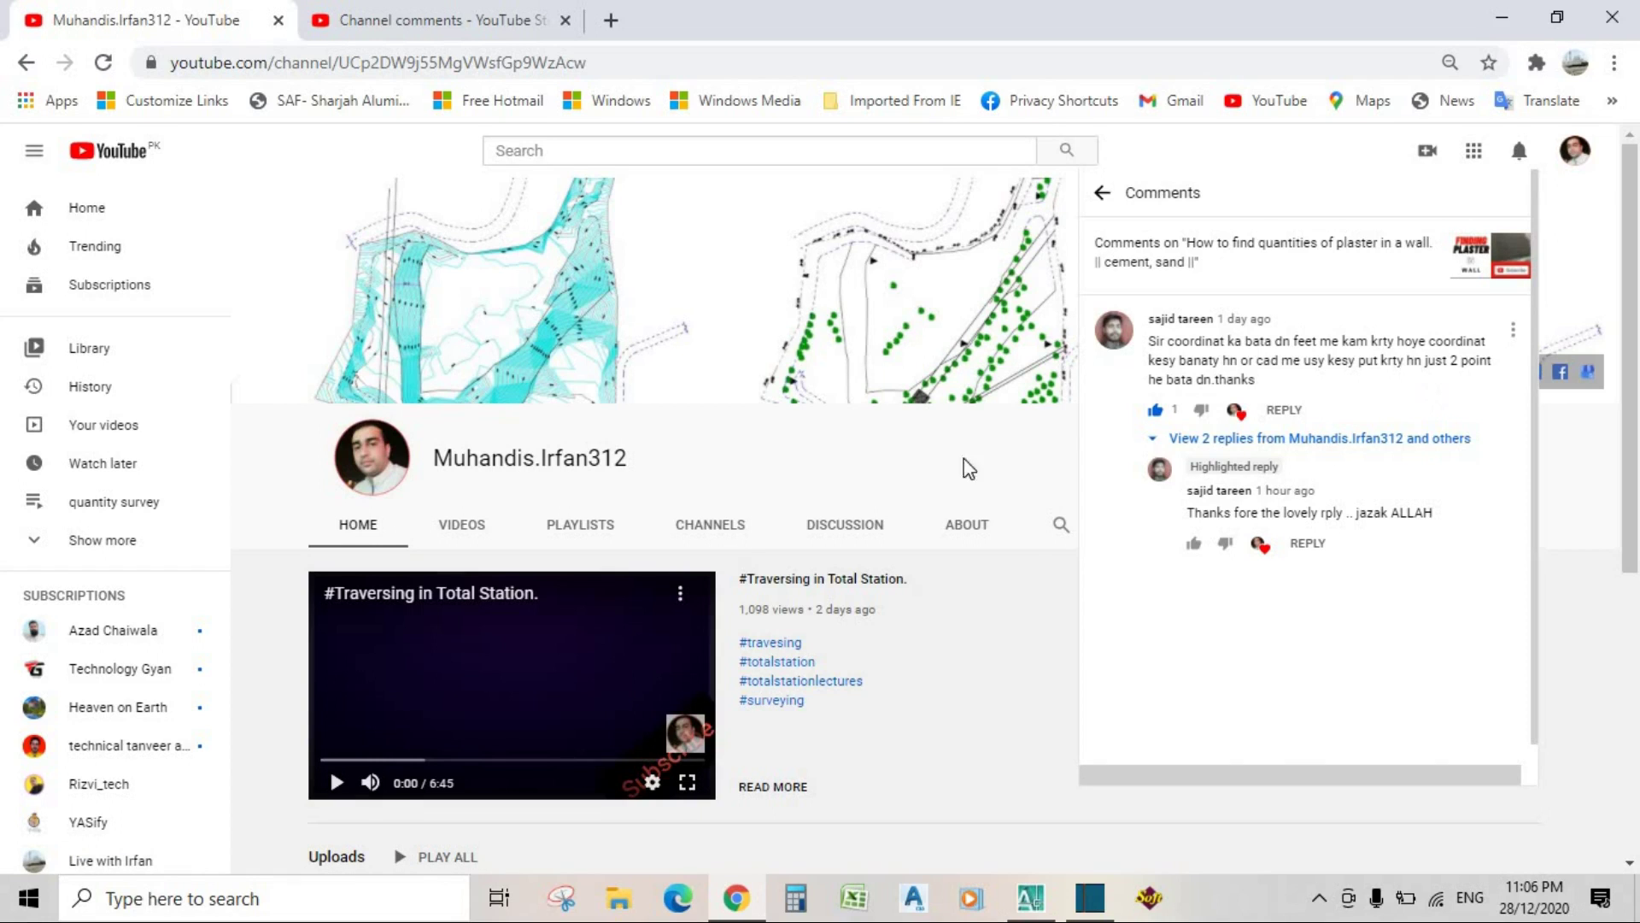
Step: Look over the YouTube channel's comments page and its uploaded and popular videos
left_click(1051, 641)
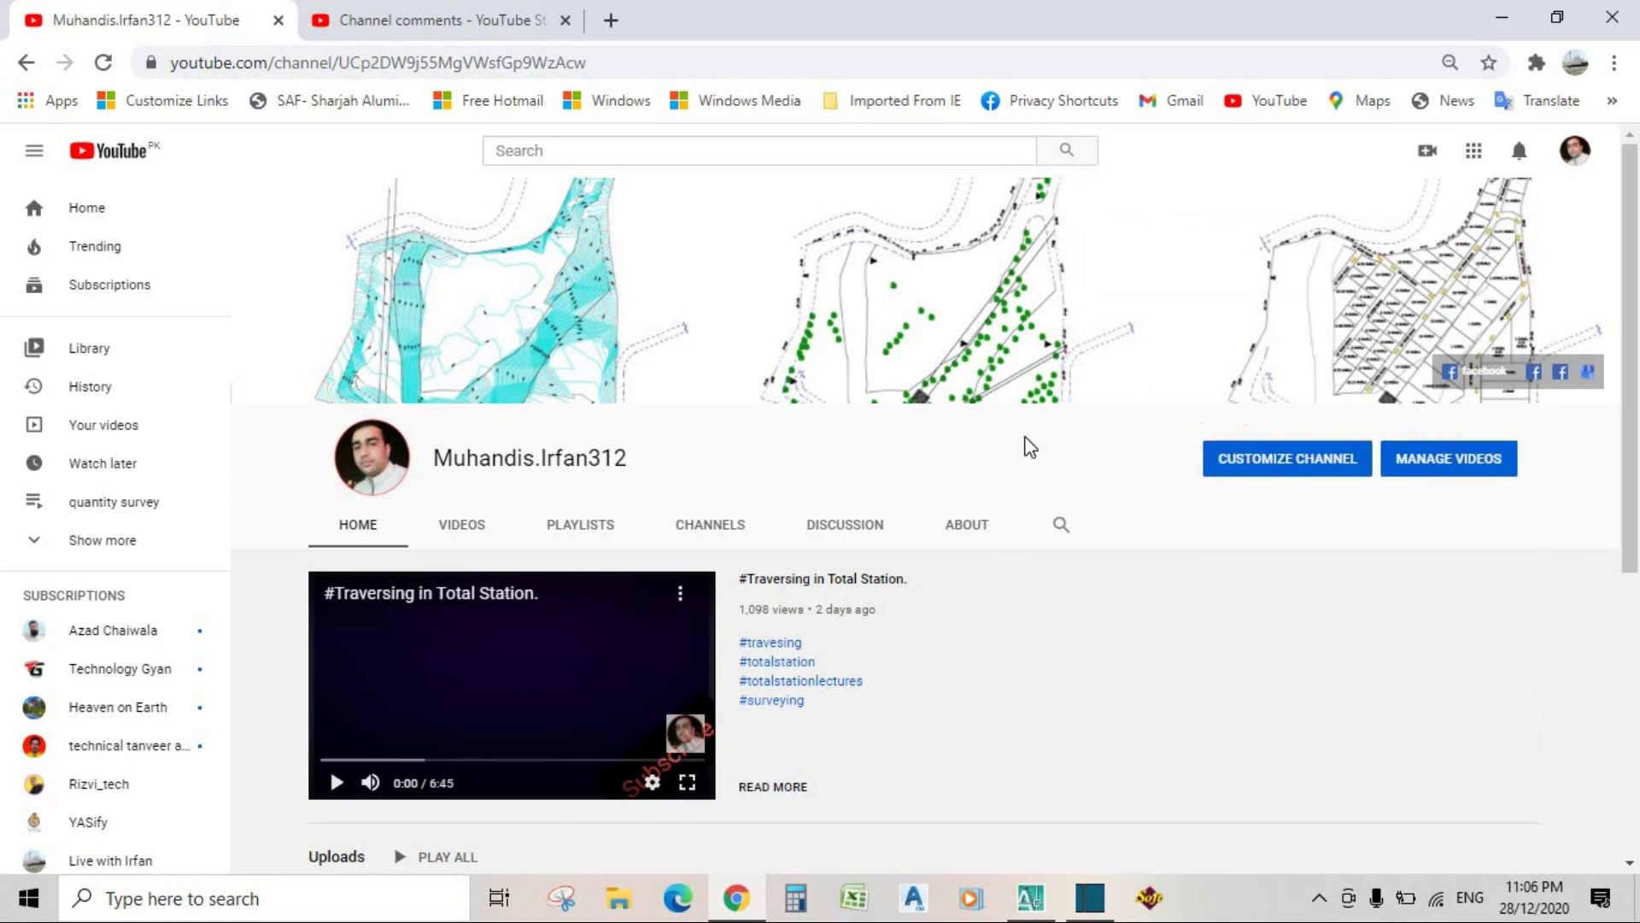
left_click(368, 25)
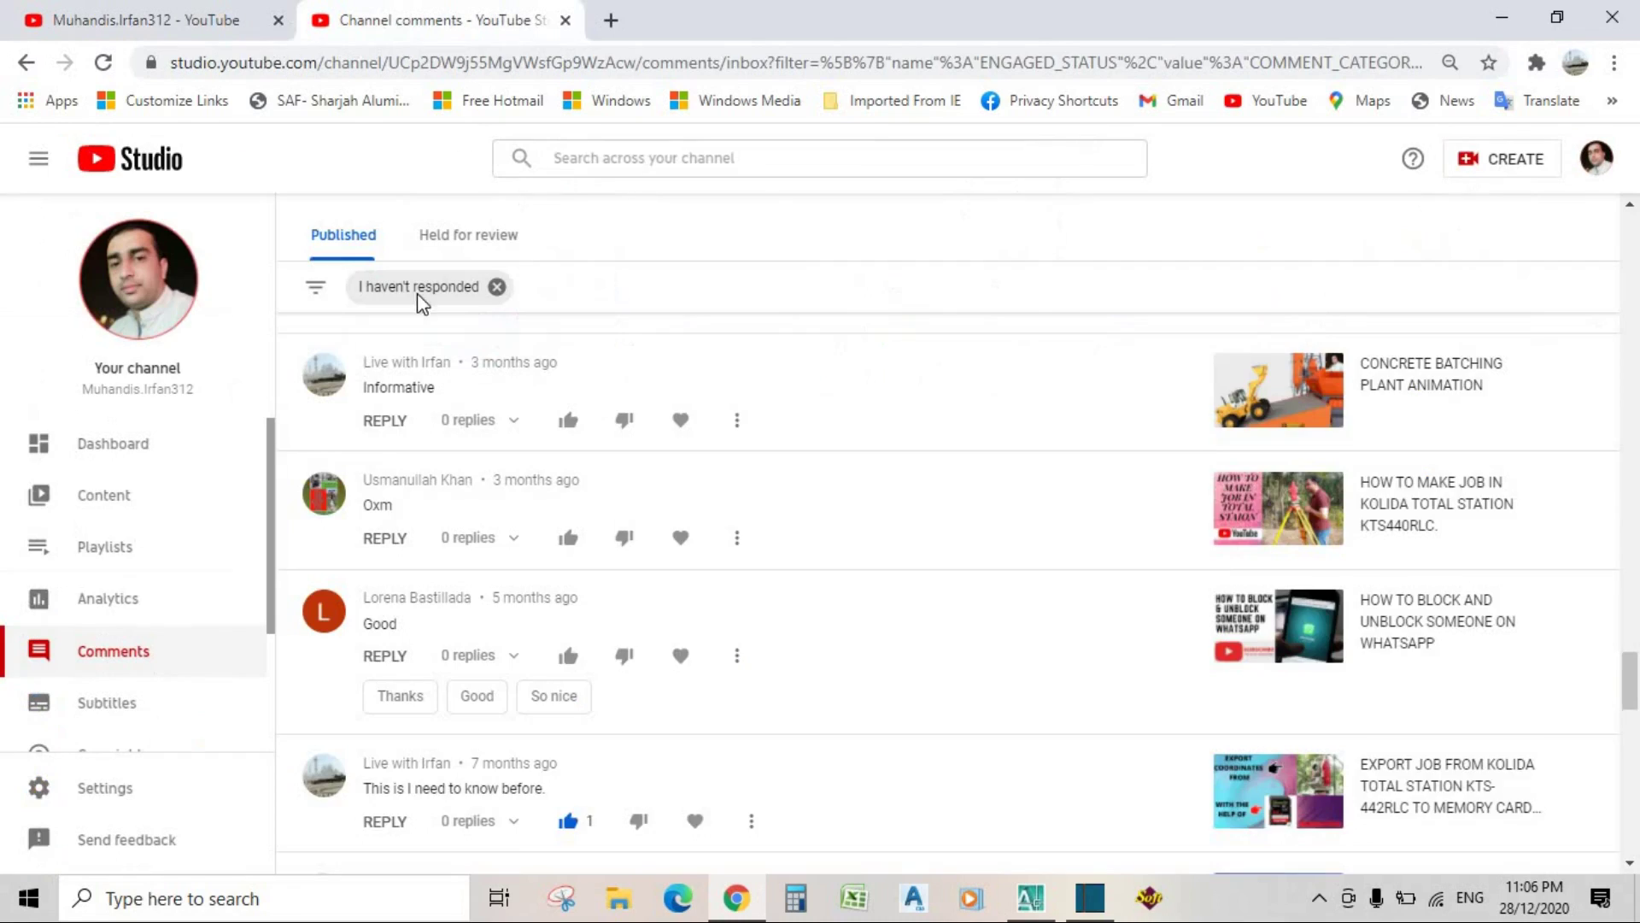
left_click(272, 26)
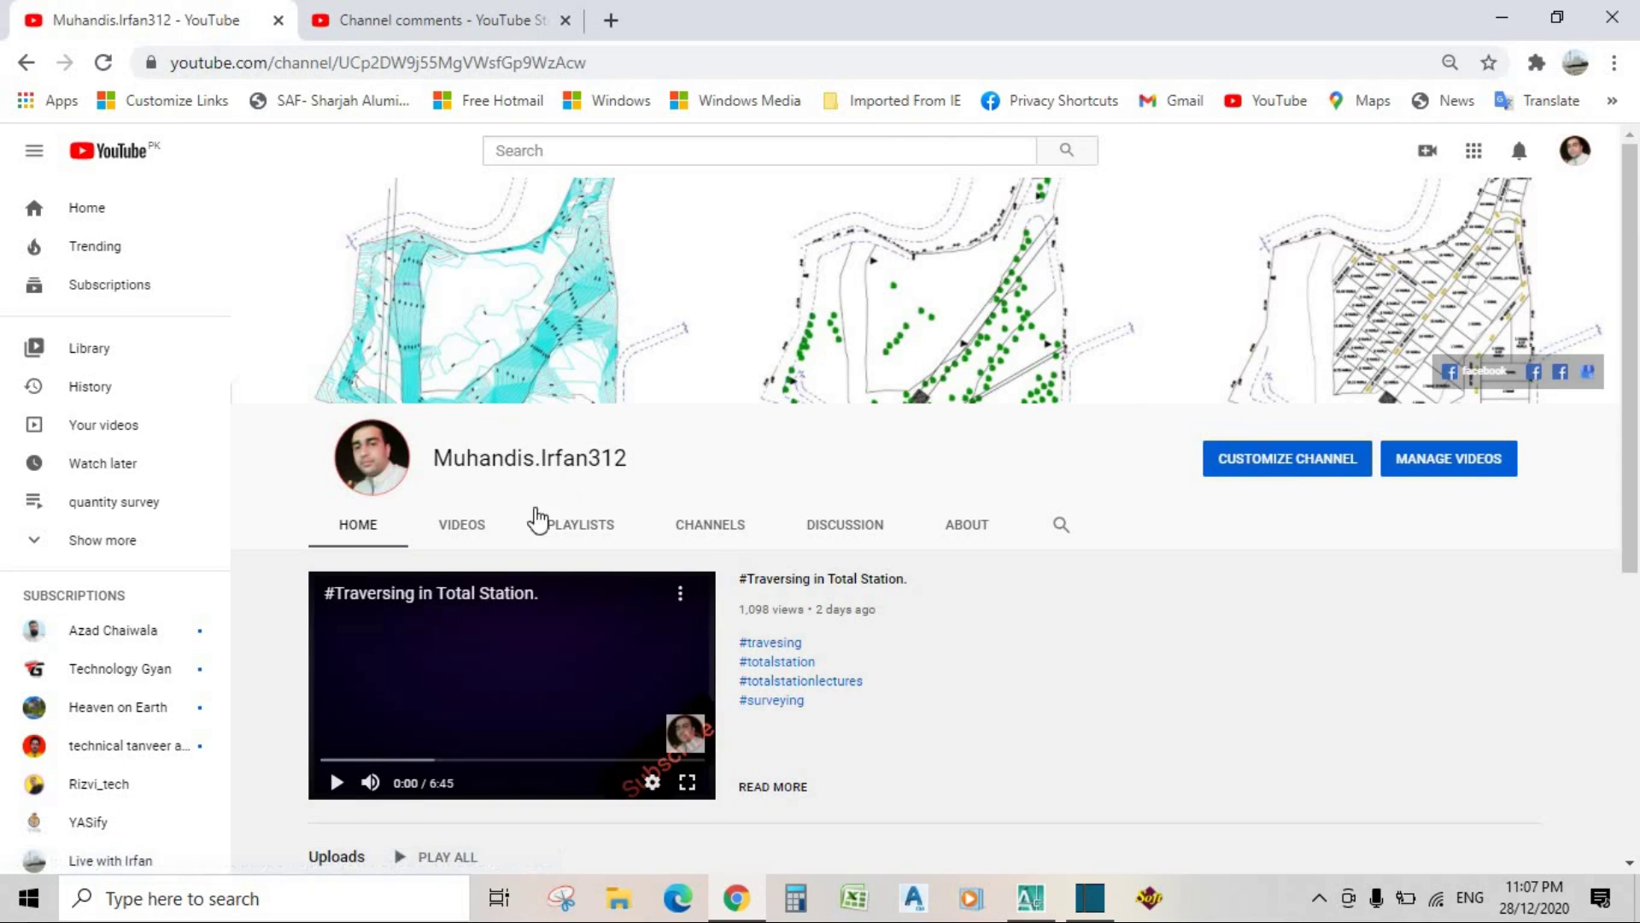
scroll(897, 649, "down", 4)
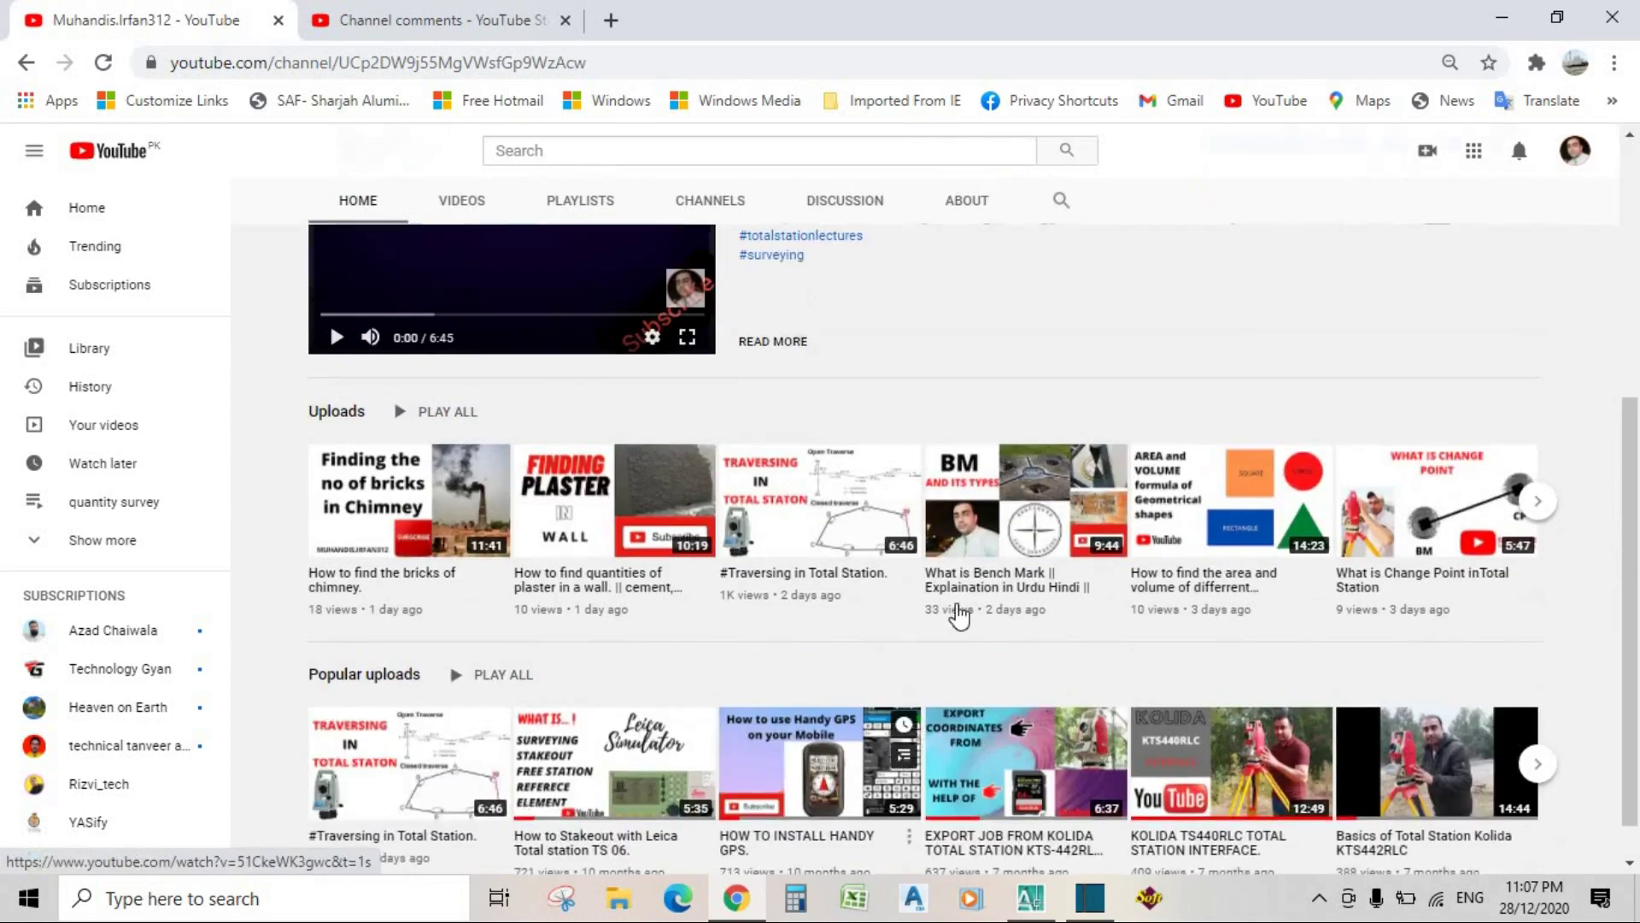
scroll(1038, 752, "down", 1)
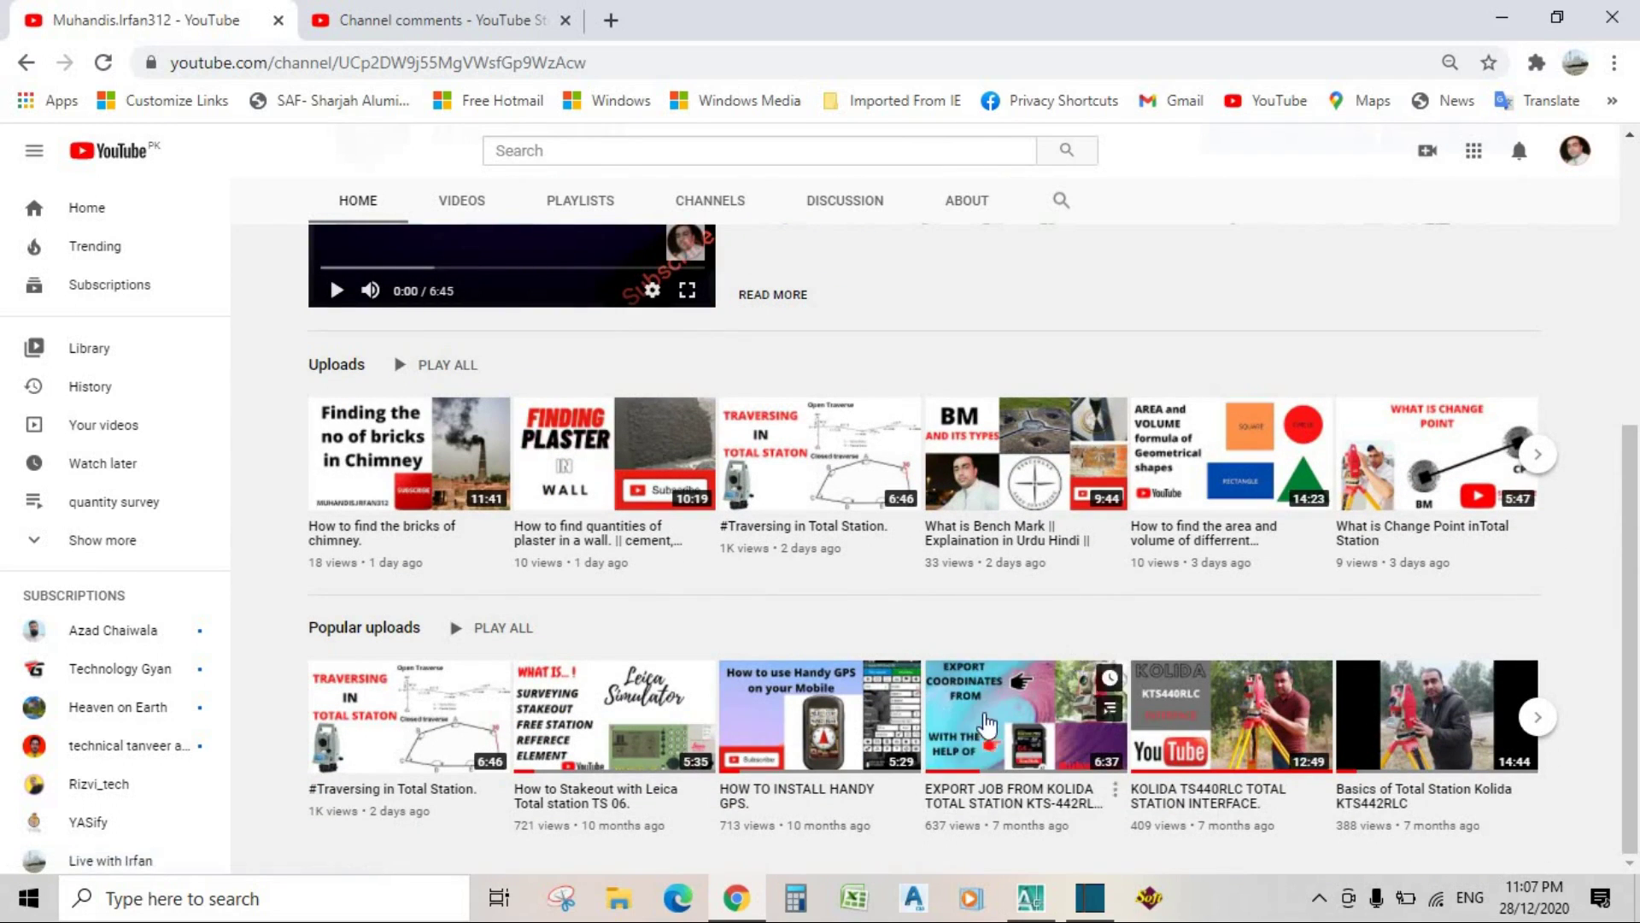
scroll(1099, 498, "up", 5)
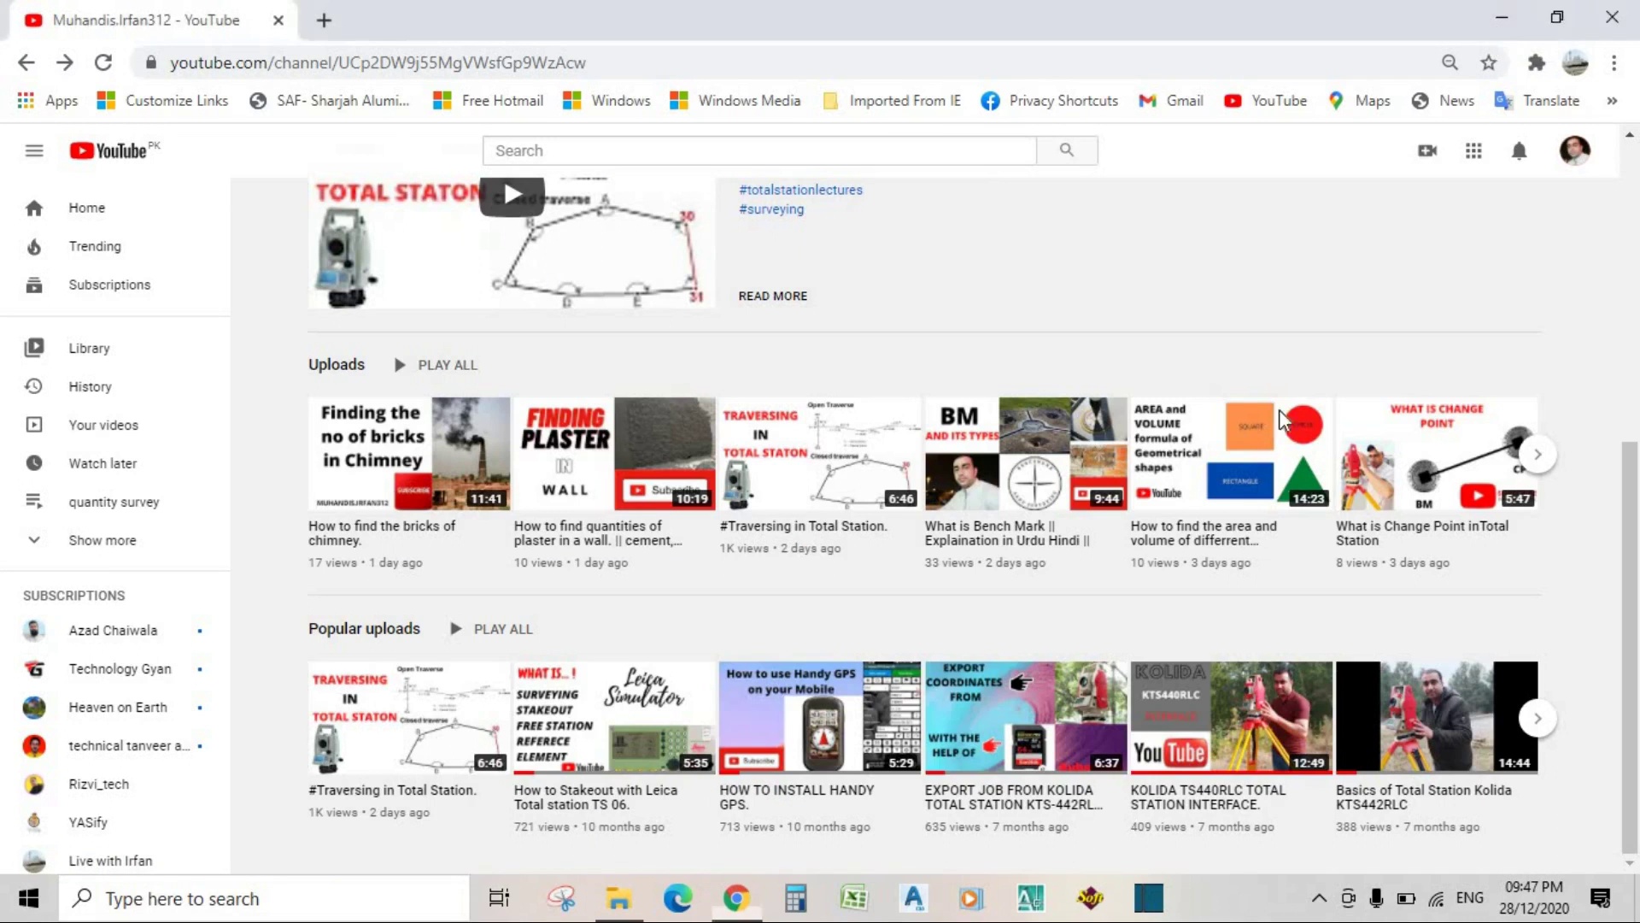
Step: Switch from the browser to File Explorer and open USB Drive (H:) in a maximized window
left_click(1502, 17)
double_click(44, 162)
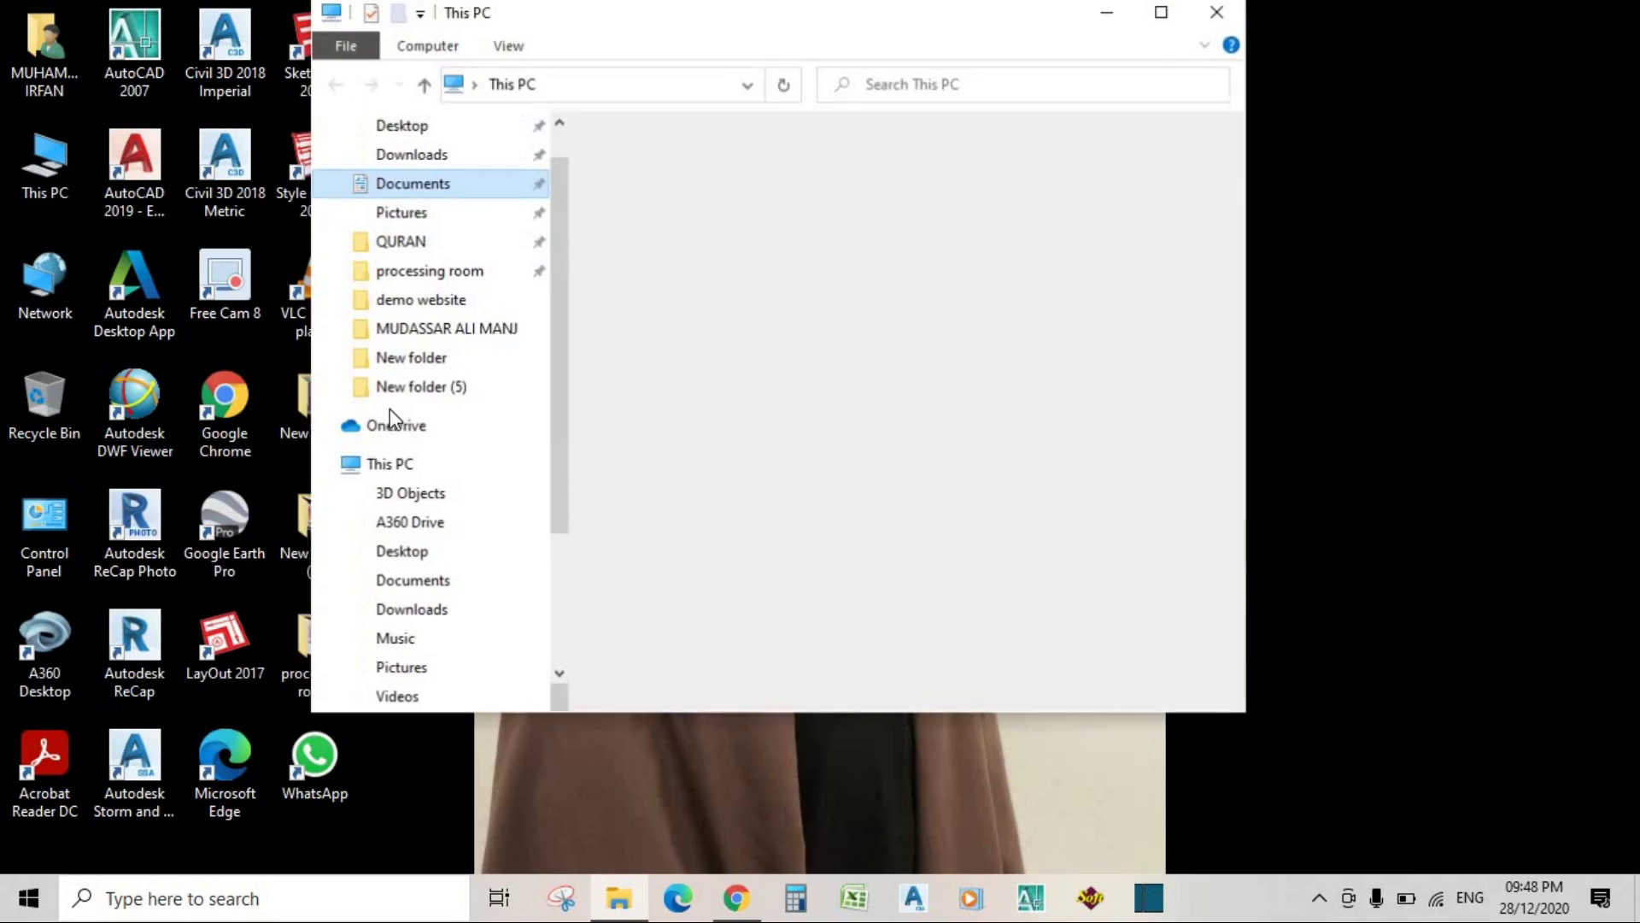
left_click(422, 188)
left_click(1166, 25)
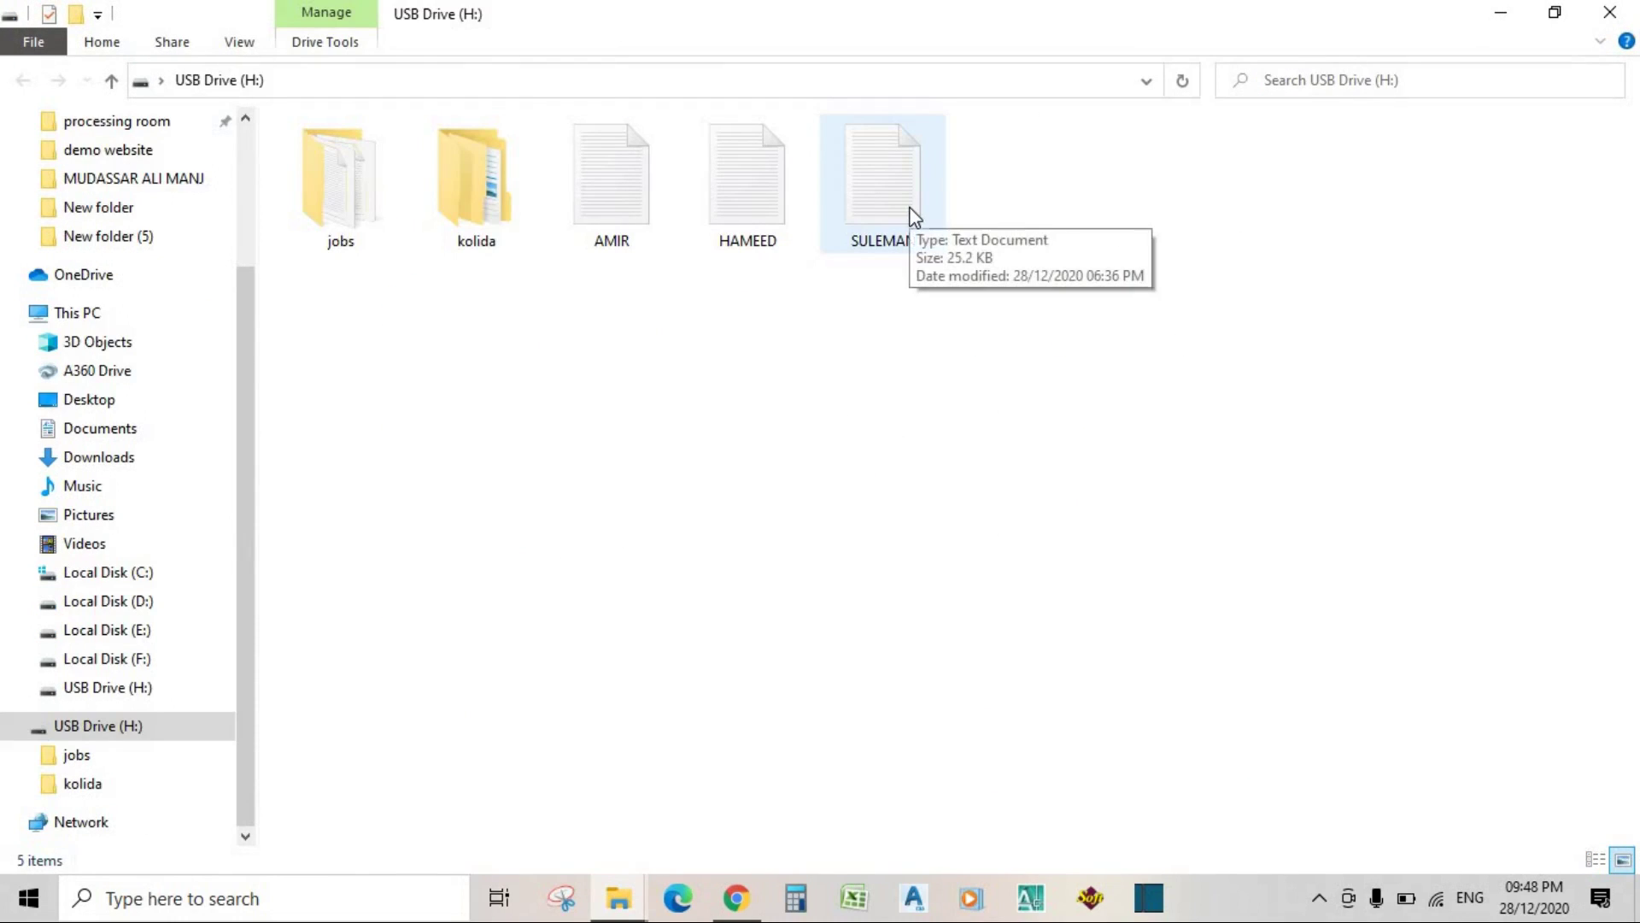
Step: Copy the SULEMAN text document from the USB drive and clear the Explorer windows off the desktop
left_click(893, 224)
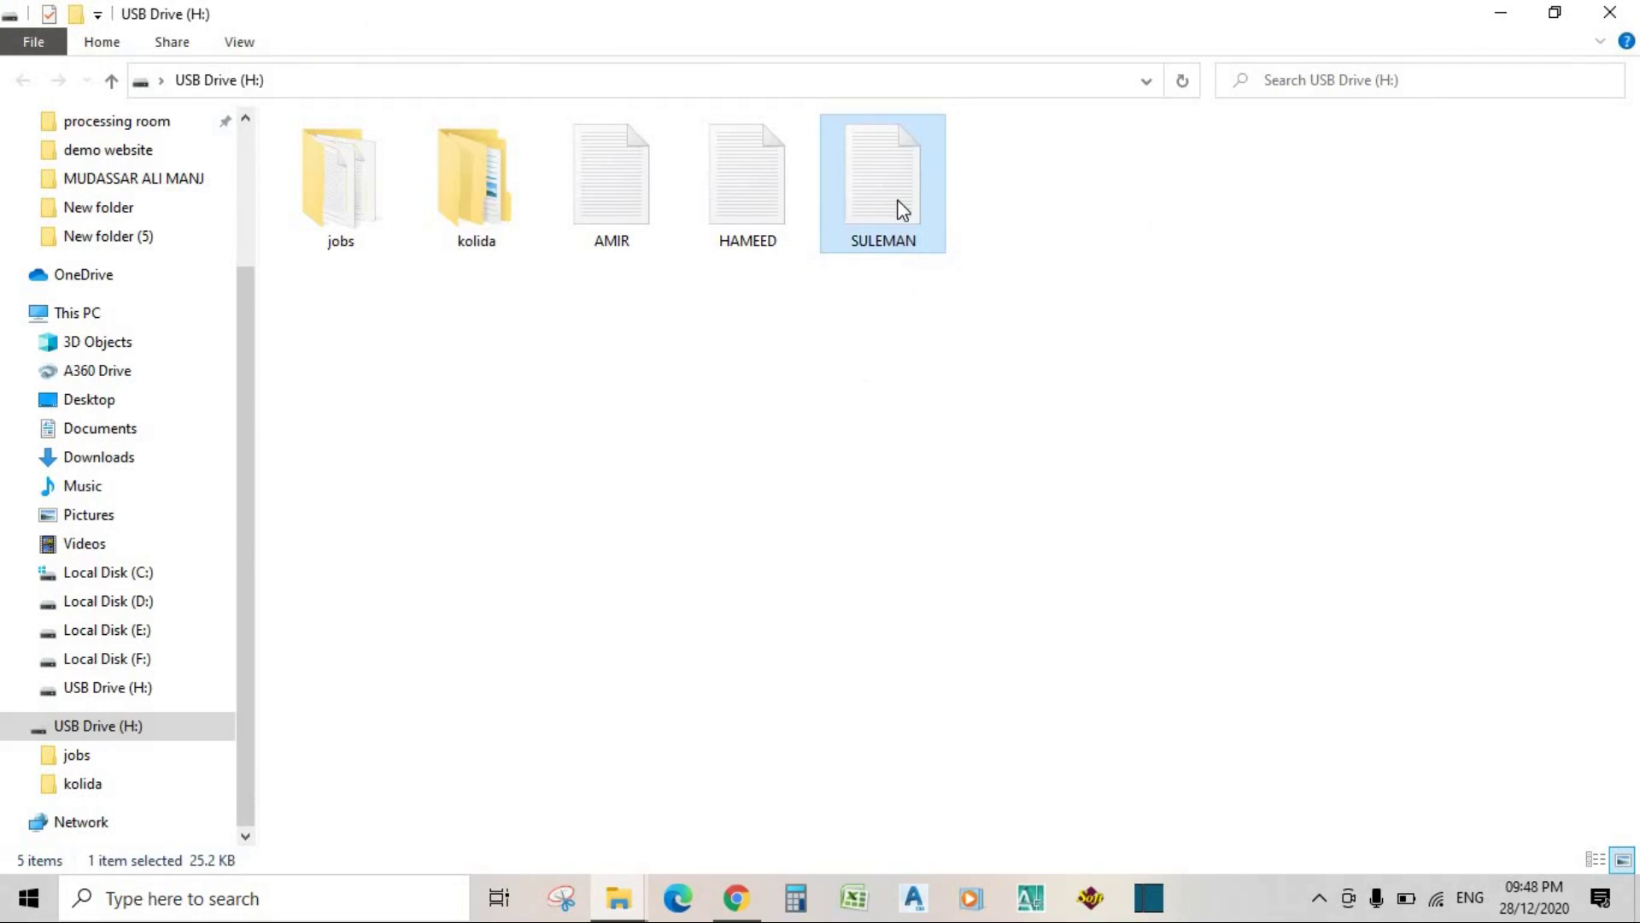
right_click(899, 199)
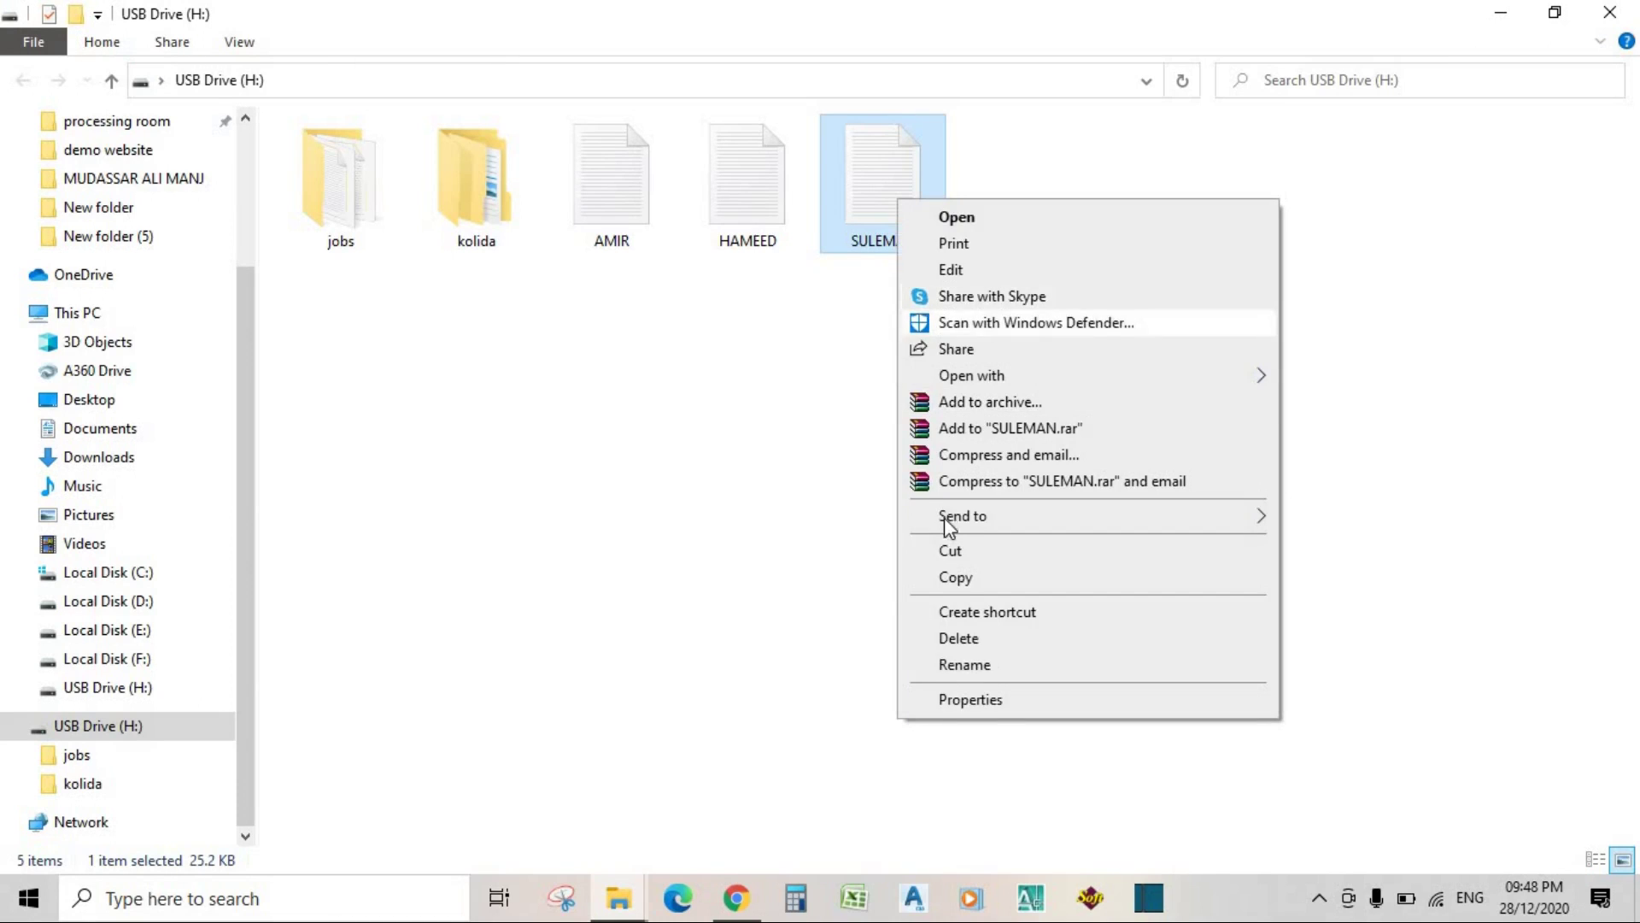
left_click(960, 578)
left_click(1496, 13)
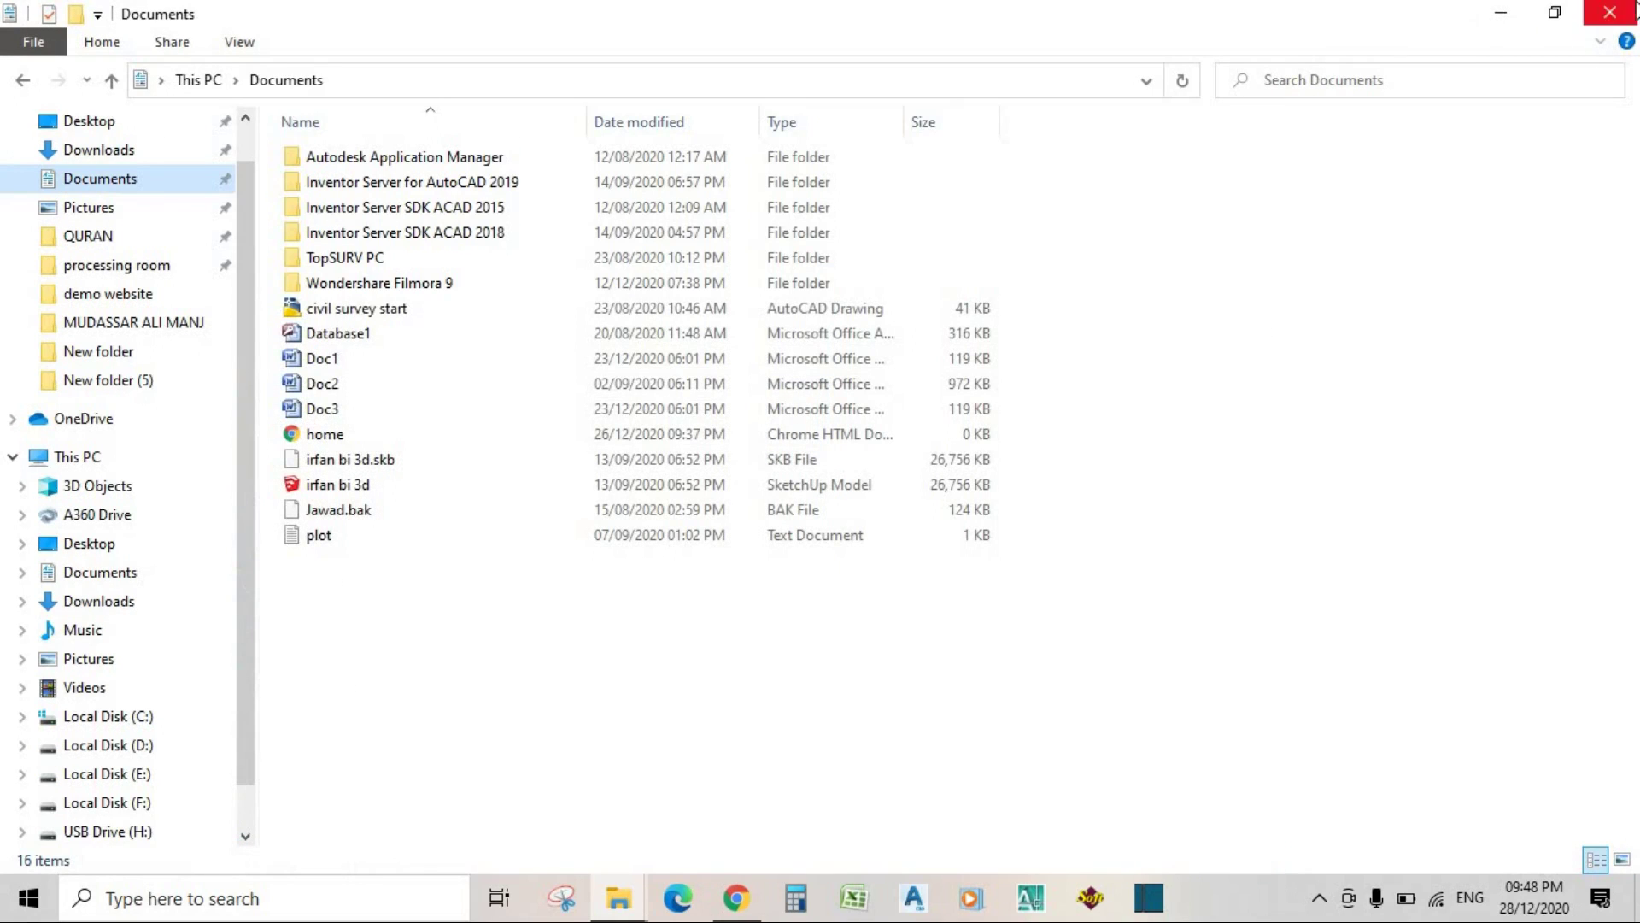
left_click(1608, 12)
Step: Create a new folder on the desktop and name it "suleman bhai"
right_click(731, 267)
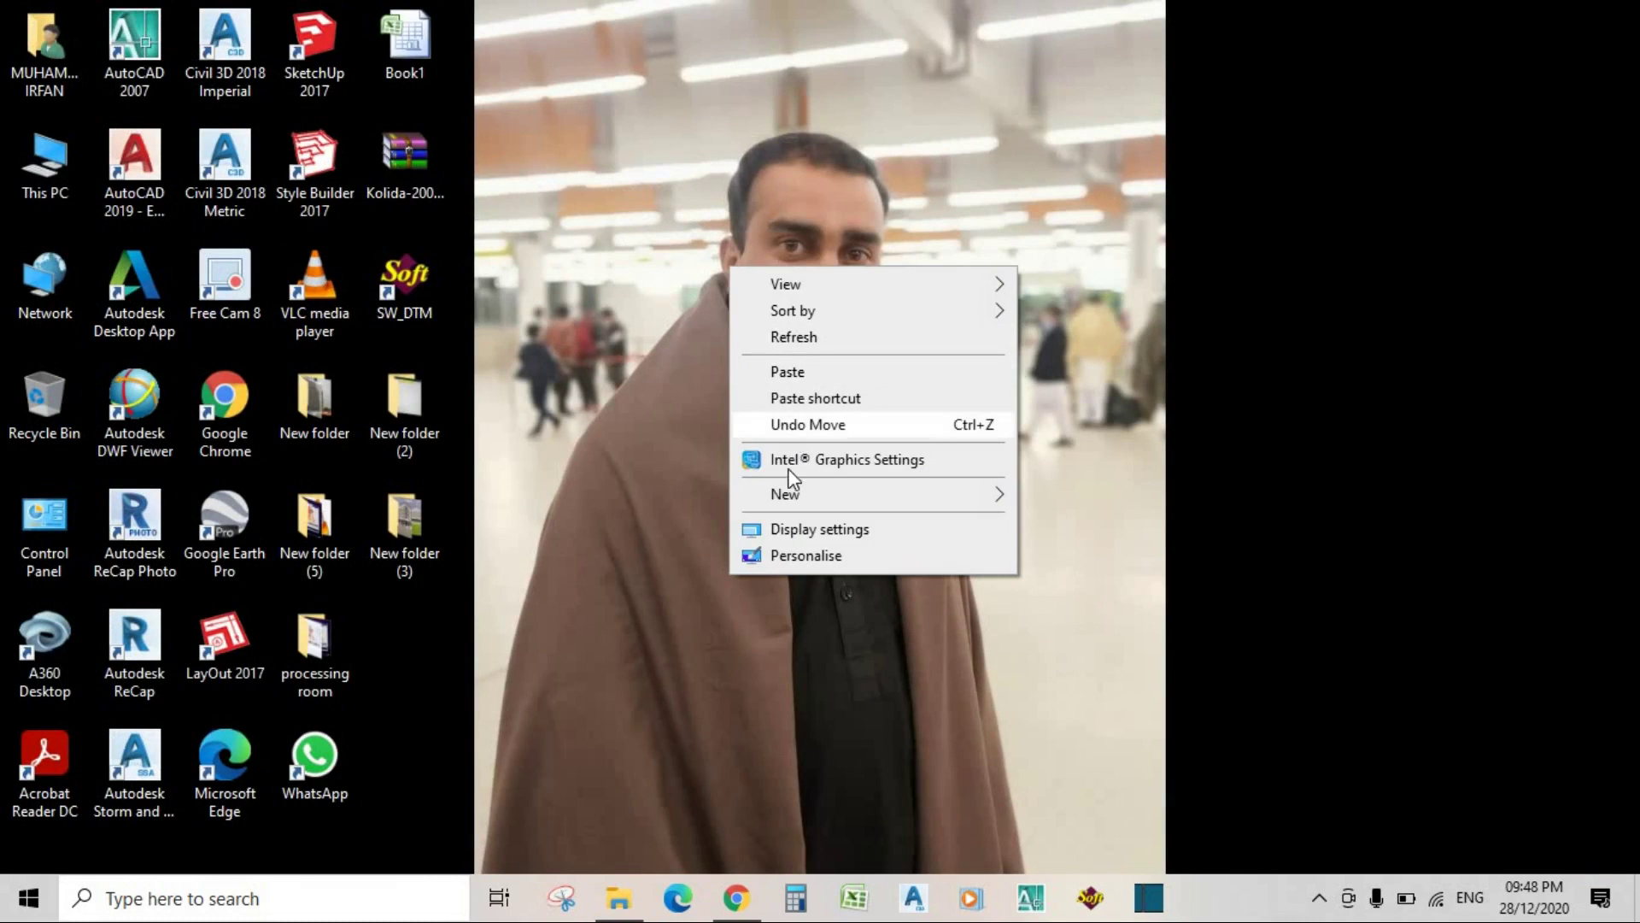
mouse_move(788, 499)
left_click(1068, 490)
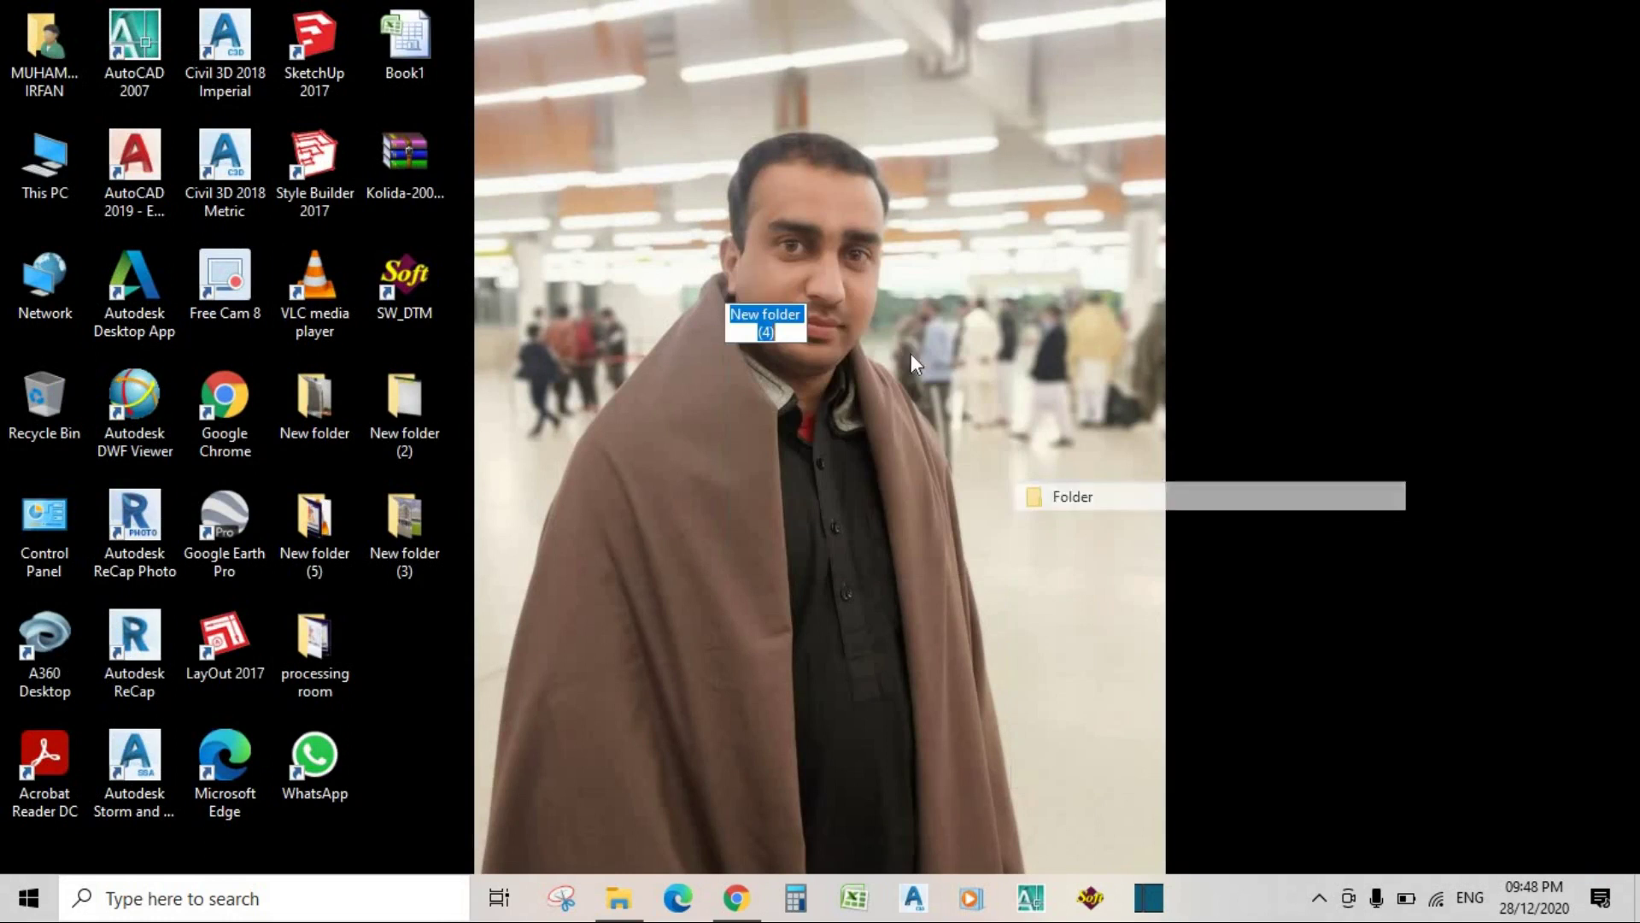
left_click(763, 331)
right_click(780, 325)
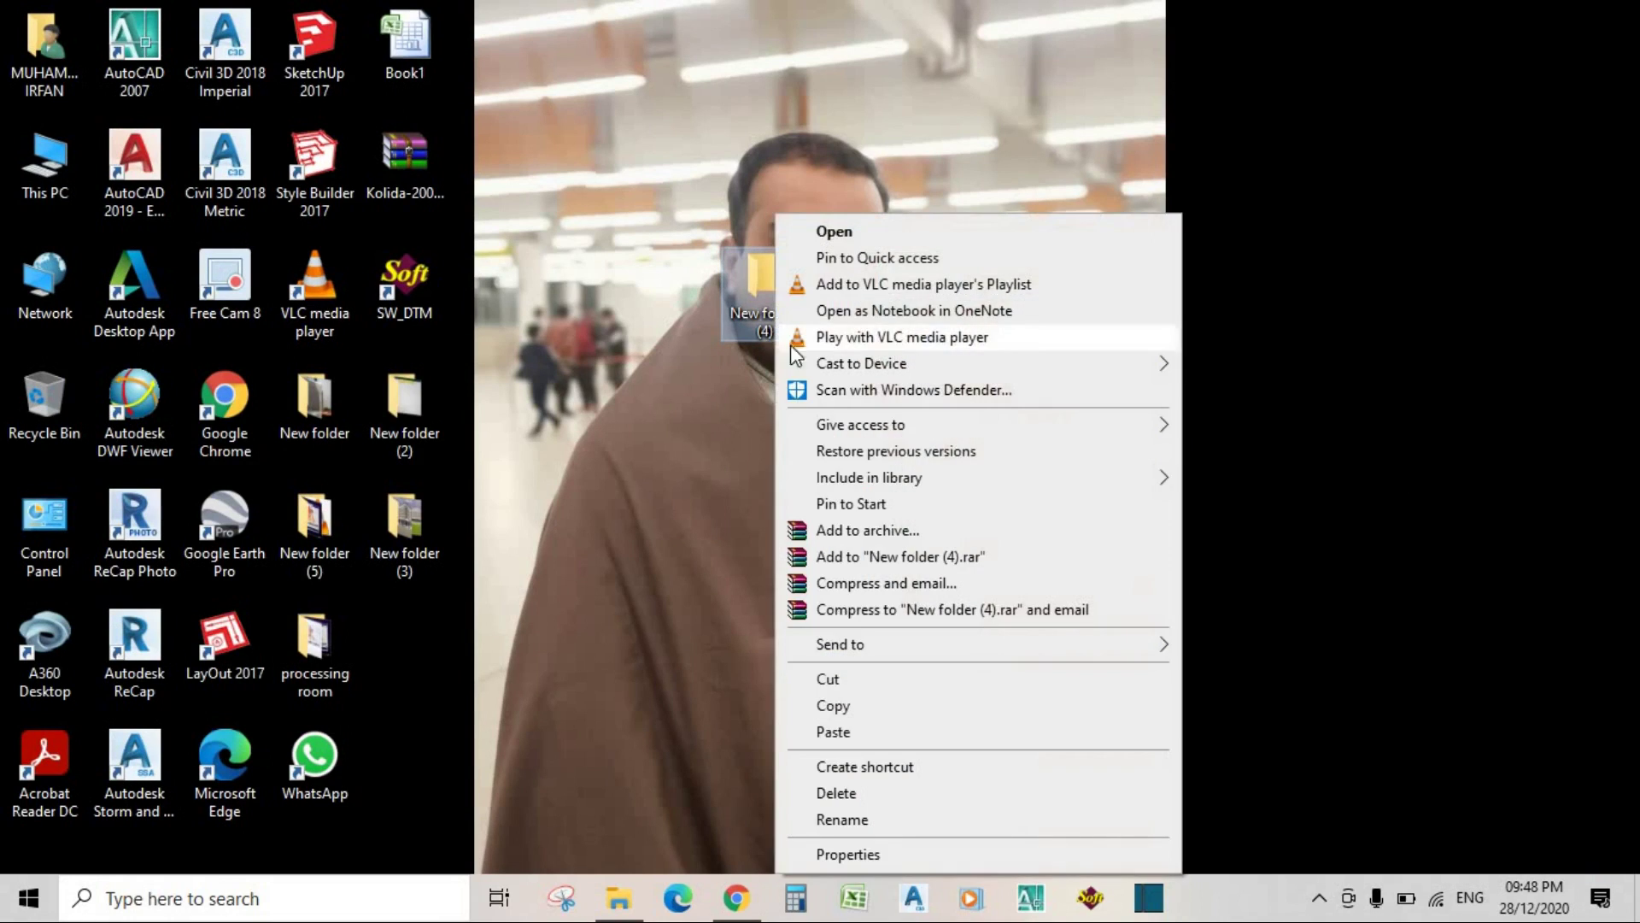
left_click(826, 820)
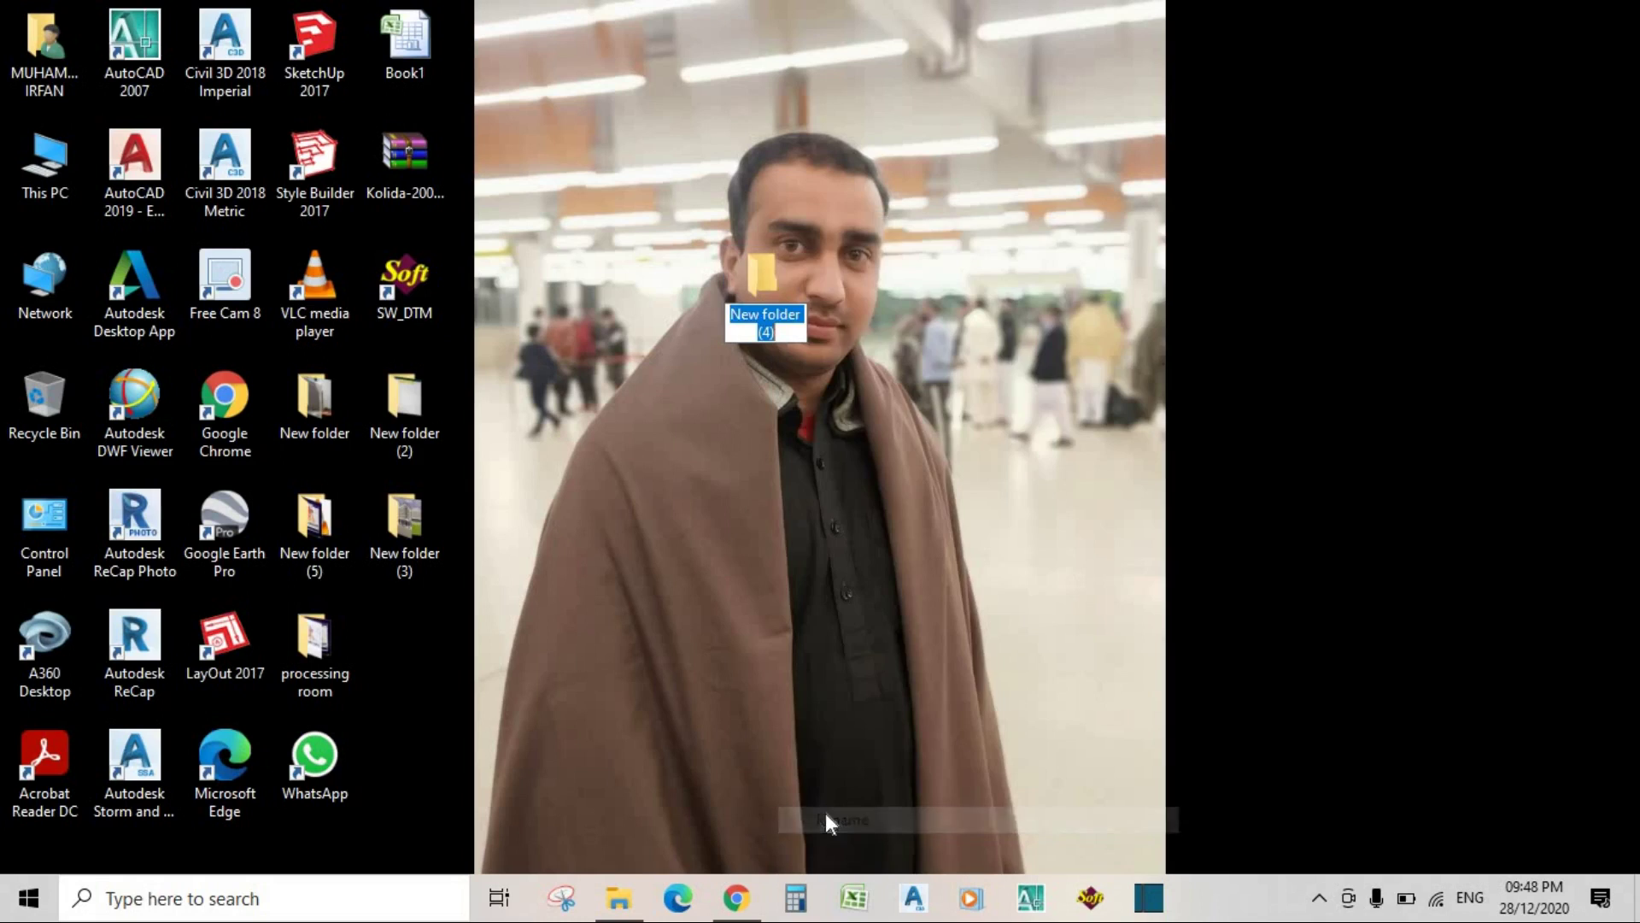
type("suleman bhai")
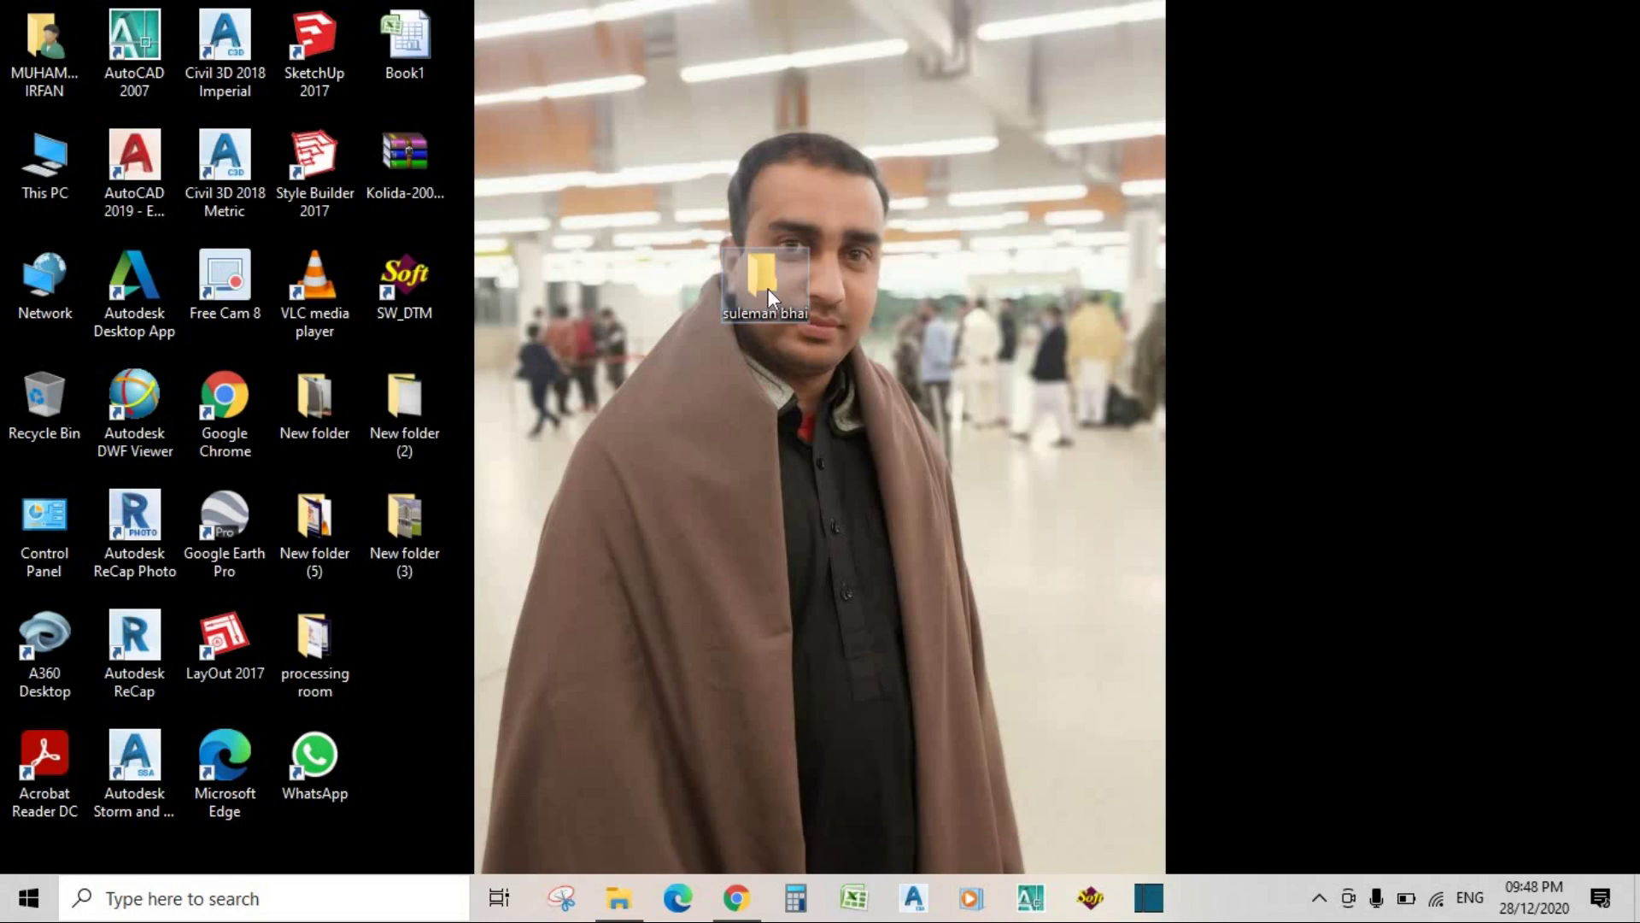
Step: Open the "suleman bhai" folder in a maximized window and paste the copied SULEMAN file into it
double_click(767, 289)
right_click(723, 325)
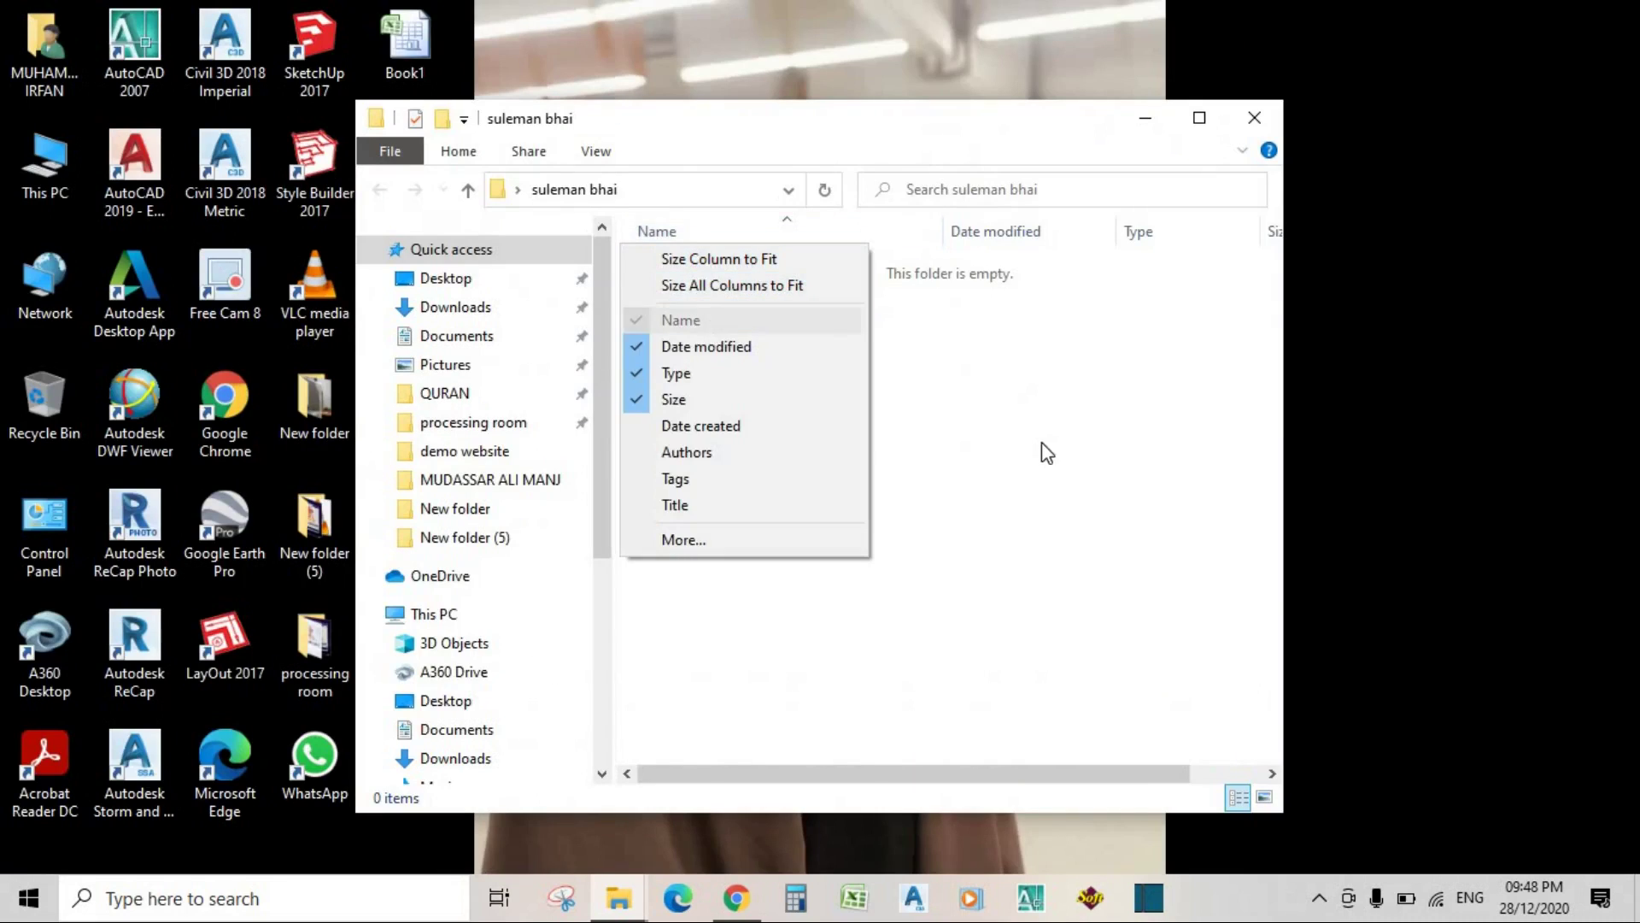
left_click(1042, 443)
left_click(1199, 118)
right_click(668, 333)
left_click(722, 498)
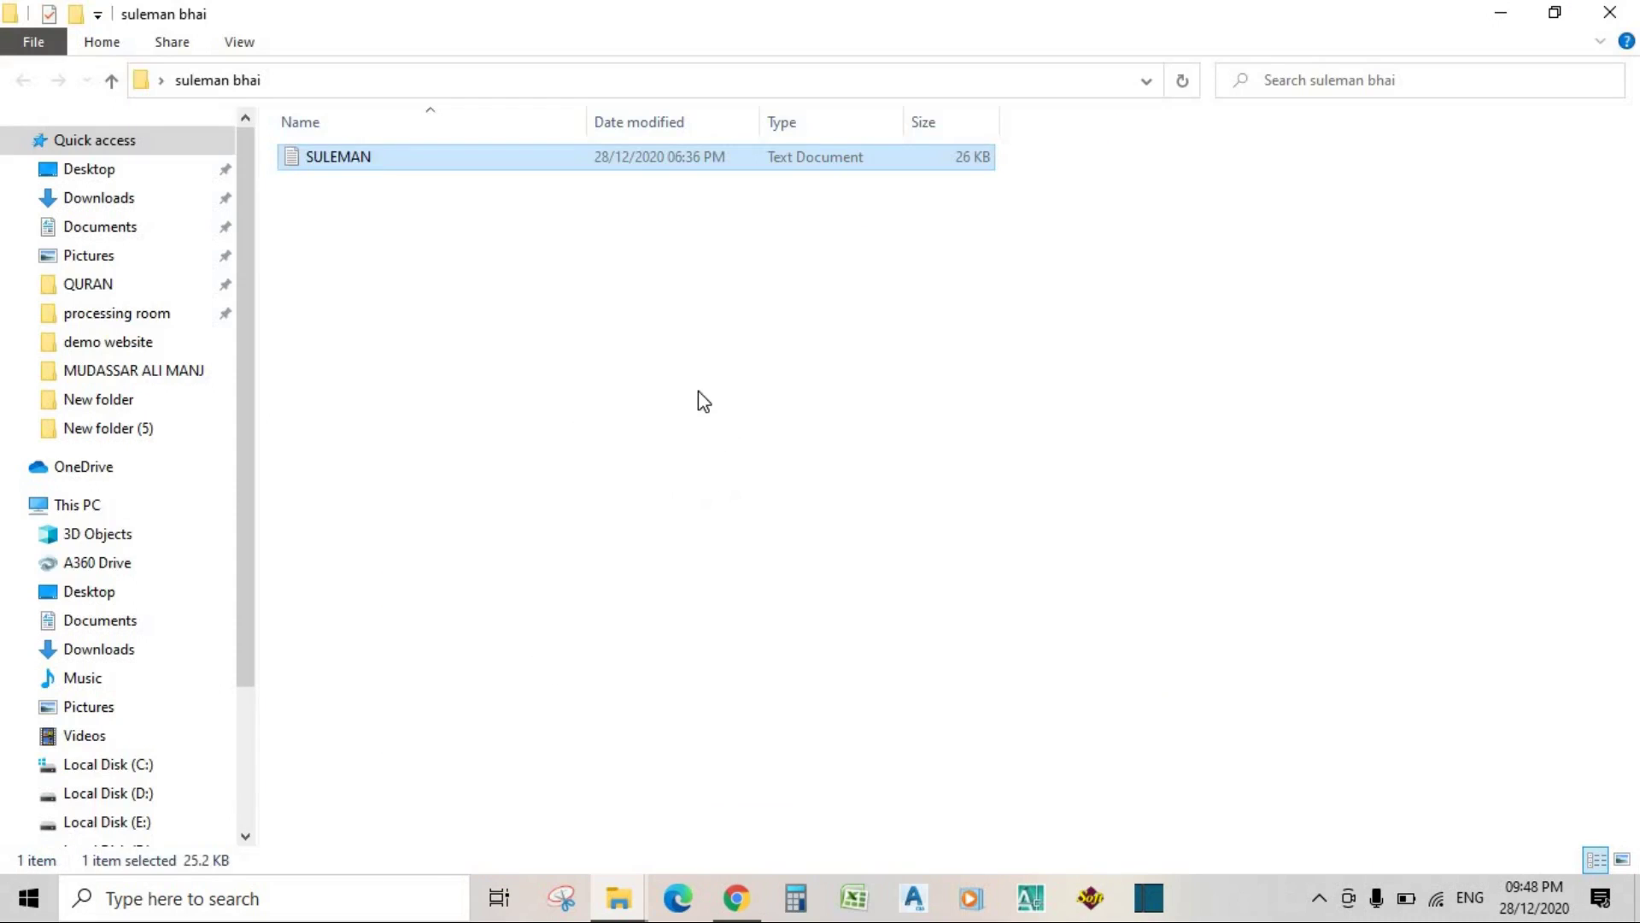
left_click(698, 391)
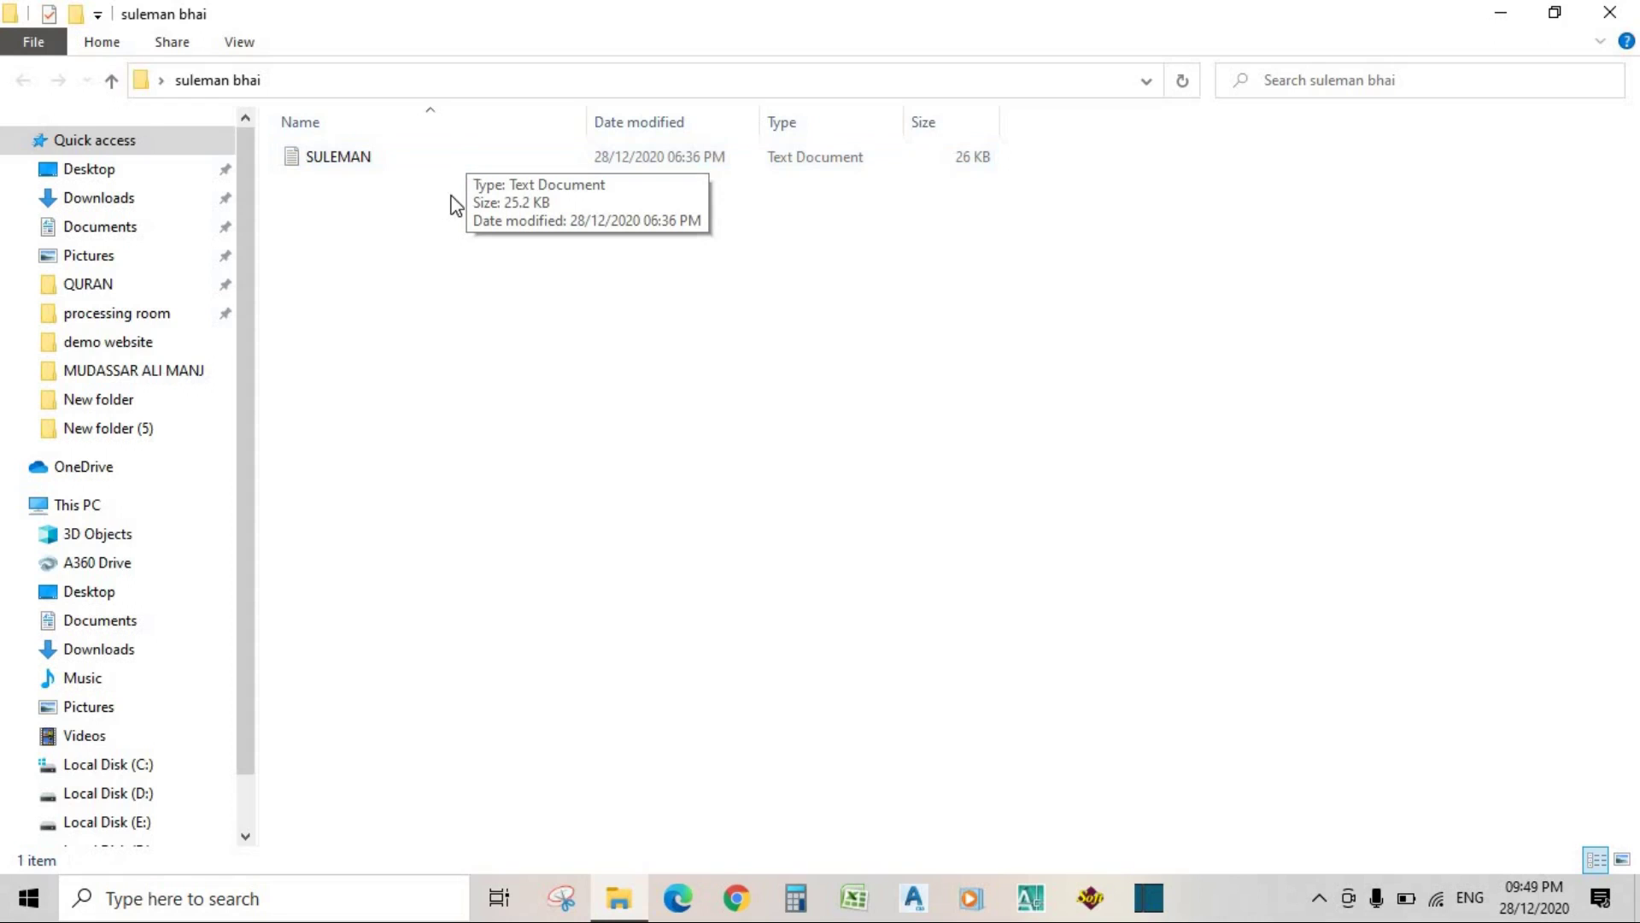
Step: Open the SULEMAN text file in Notepad and examine its point numbers, coordinates, elevations and description codes from start to end
double_click(462, 158)
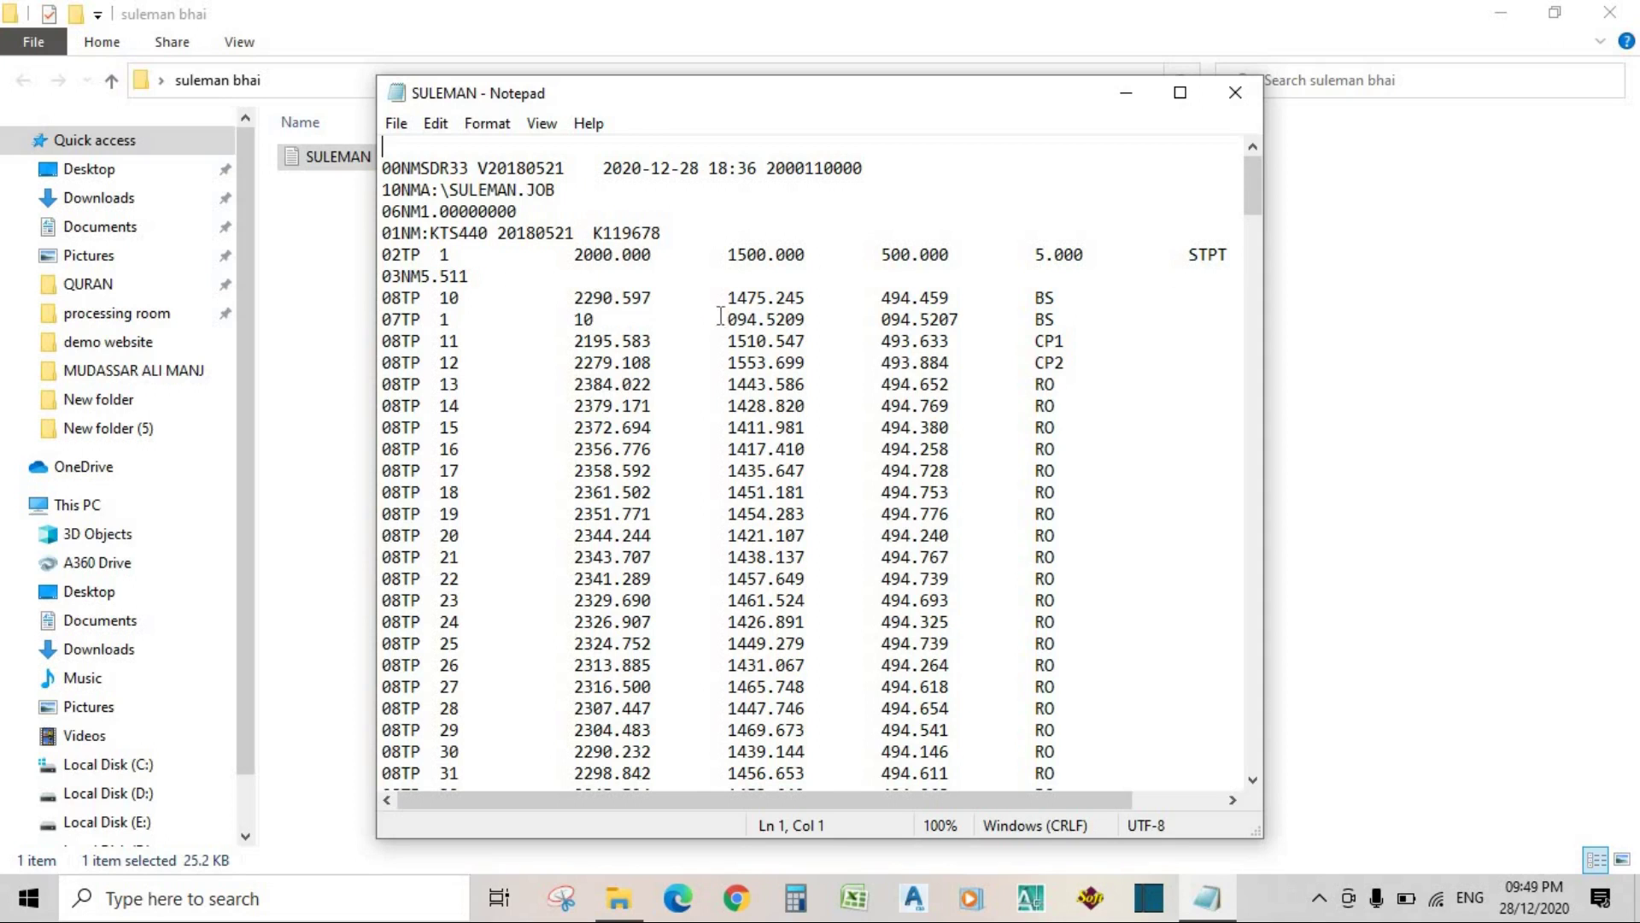
scroll(720, 316, "down", 20)
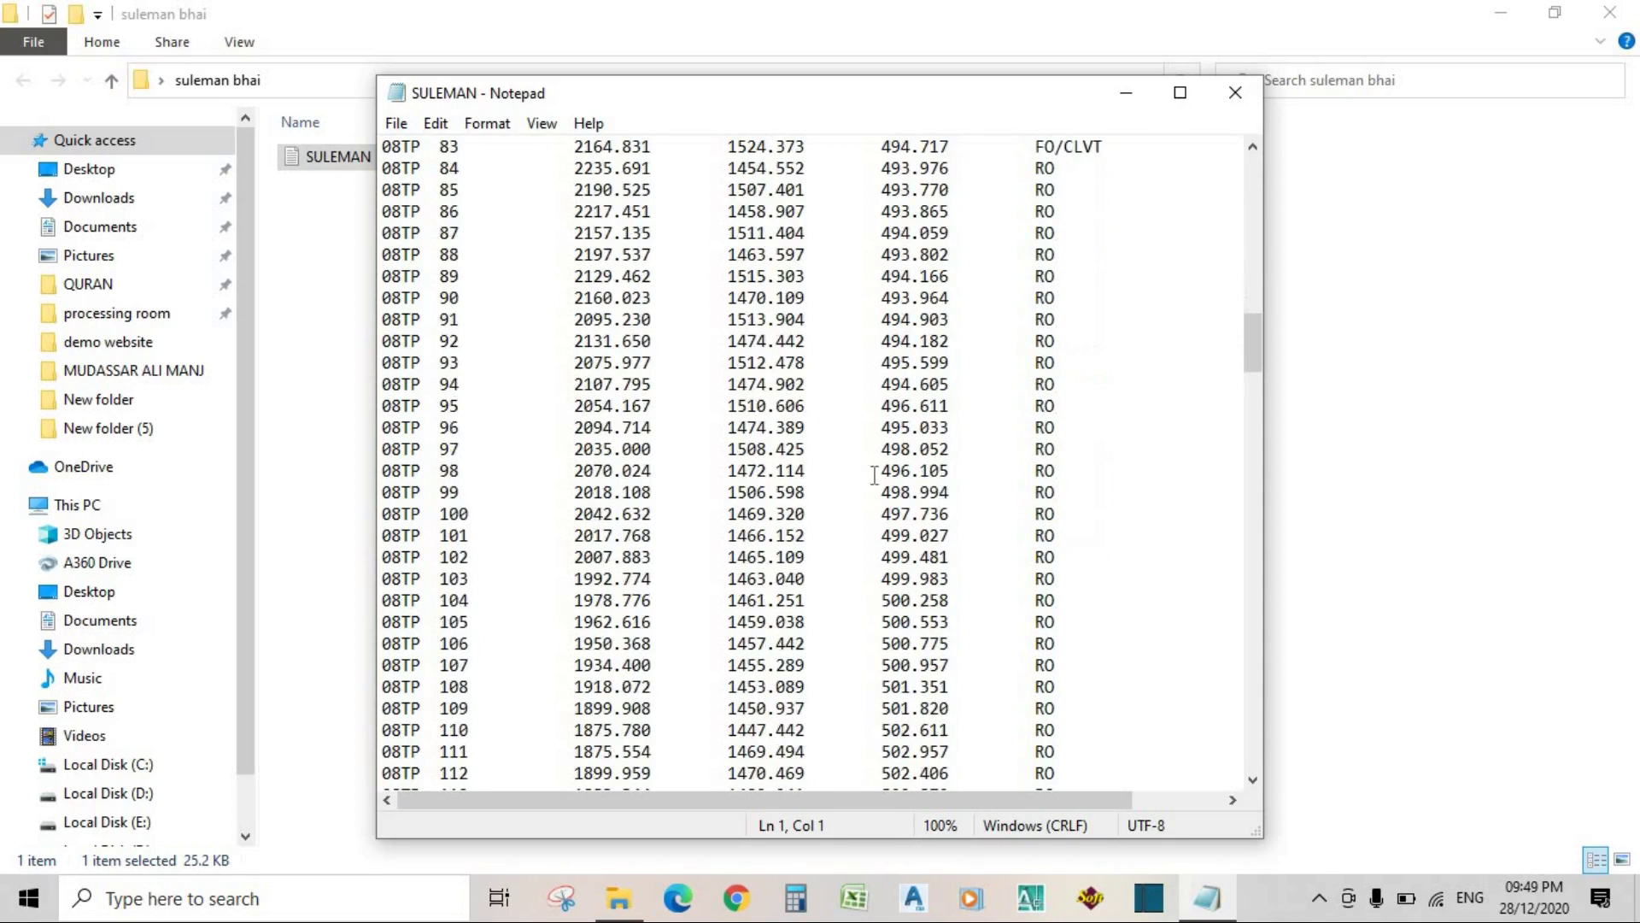
scroll(873, 474, "down", 15)
scroll(931, 471, "up", 8)
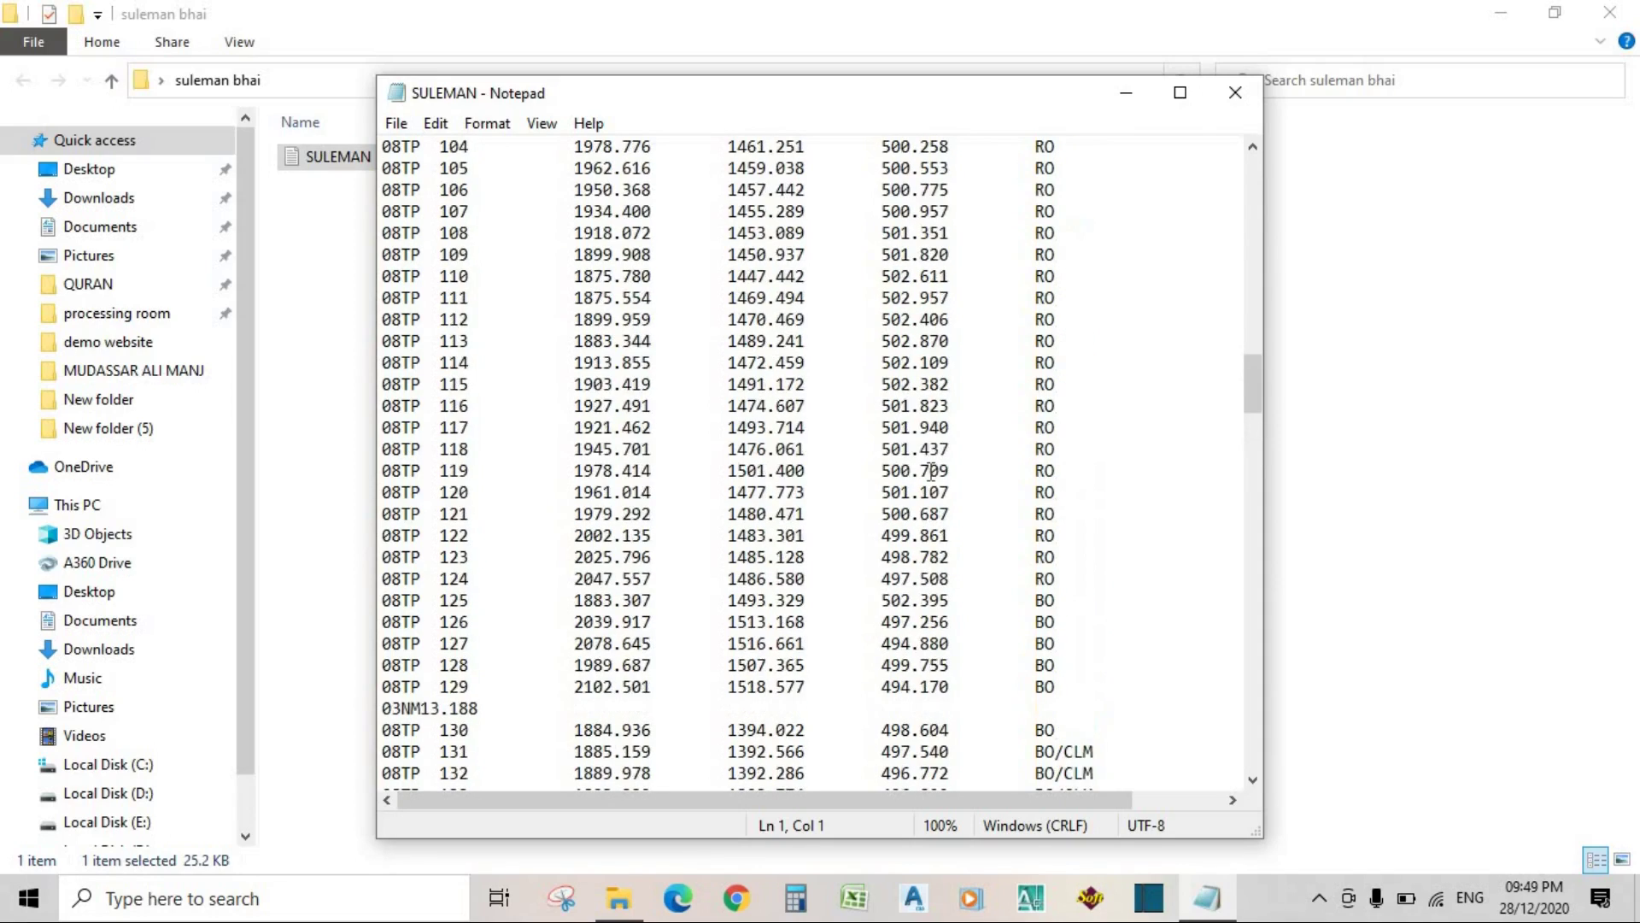
scroll(932, 471, "up", 13)
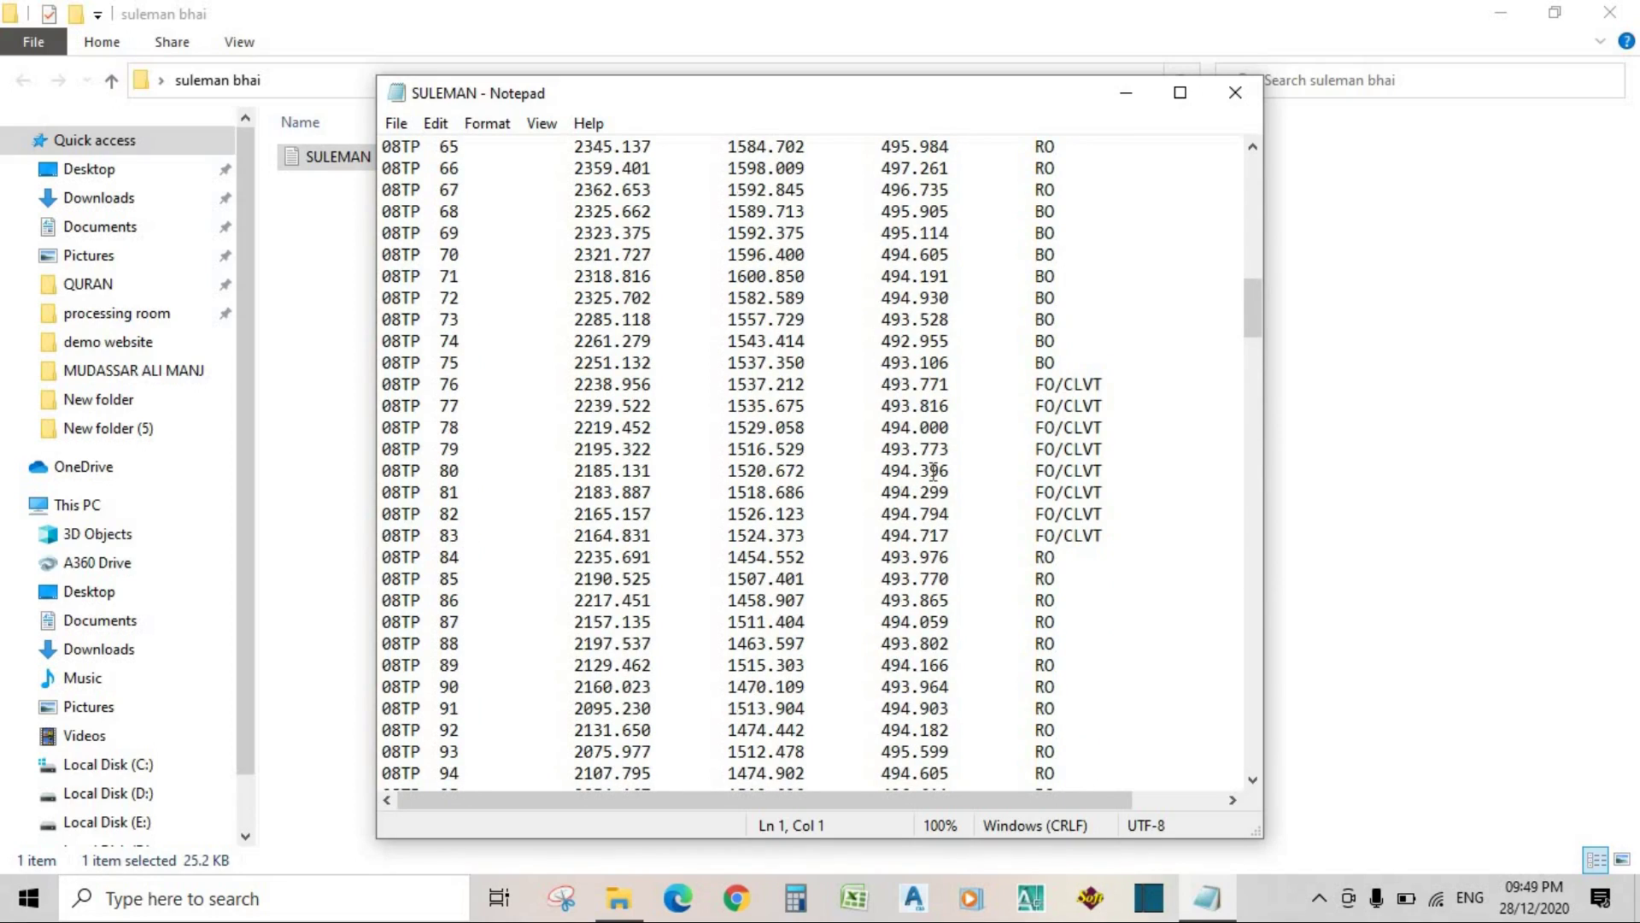
scroll(933, 471, "down", 20)
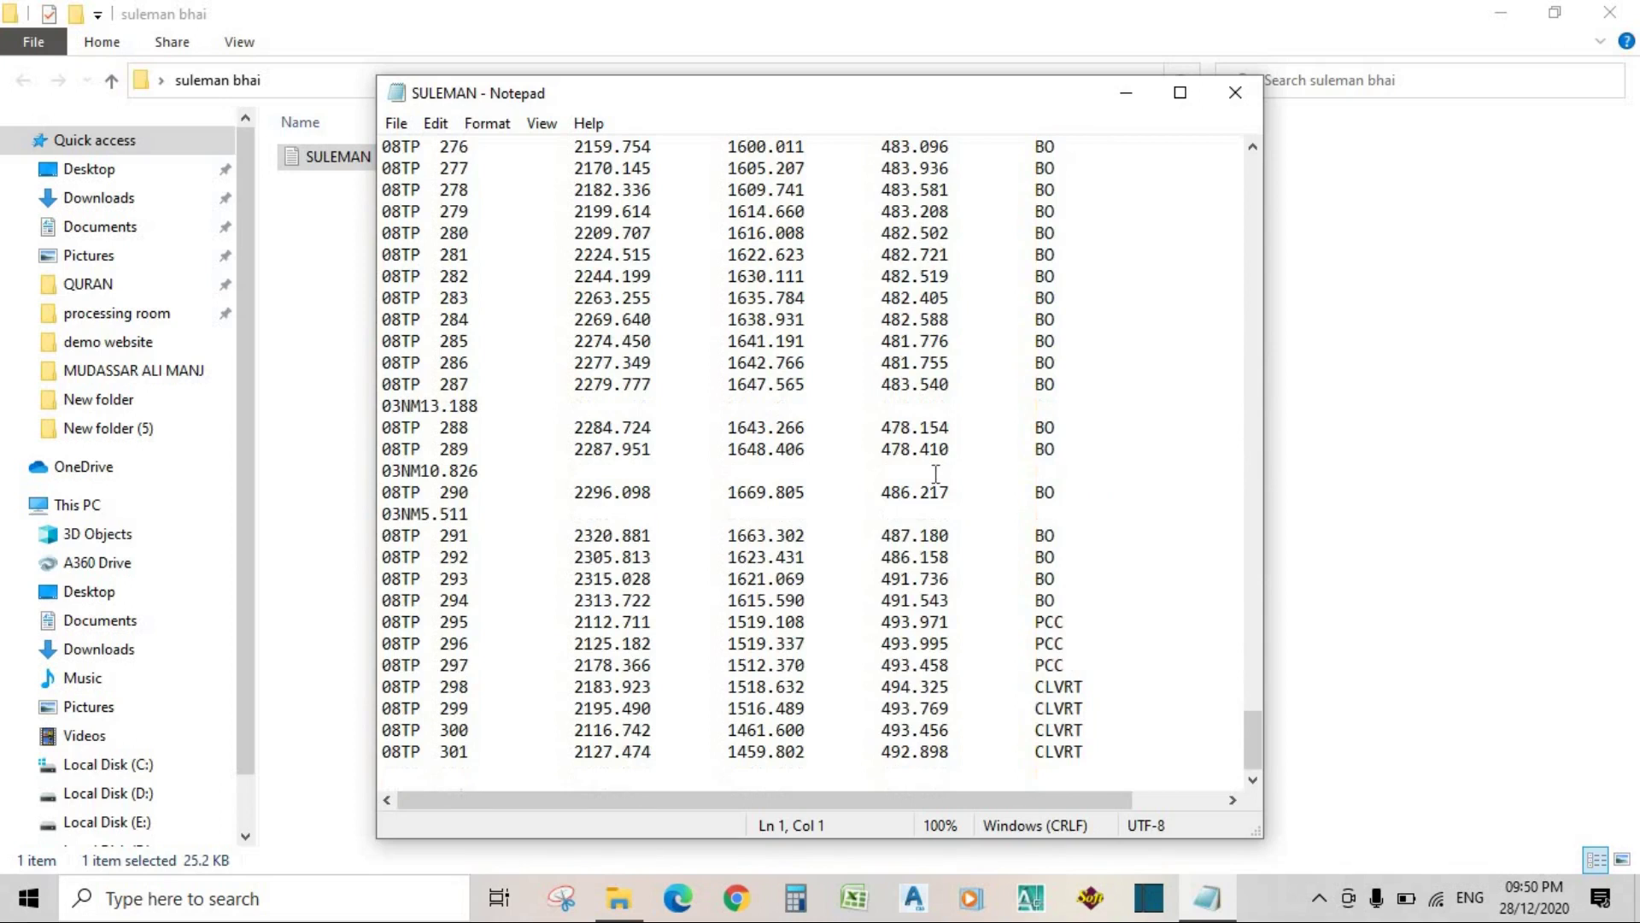
scroll(839, 466, "up", 18)
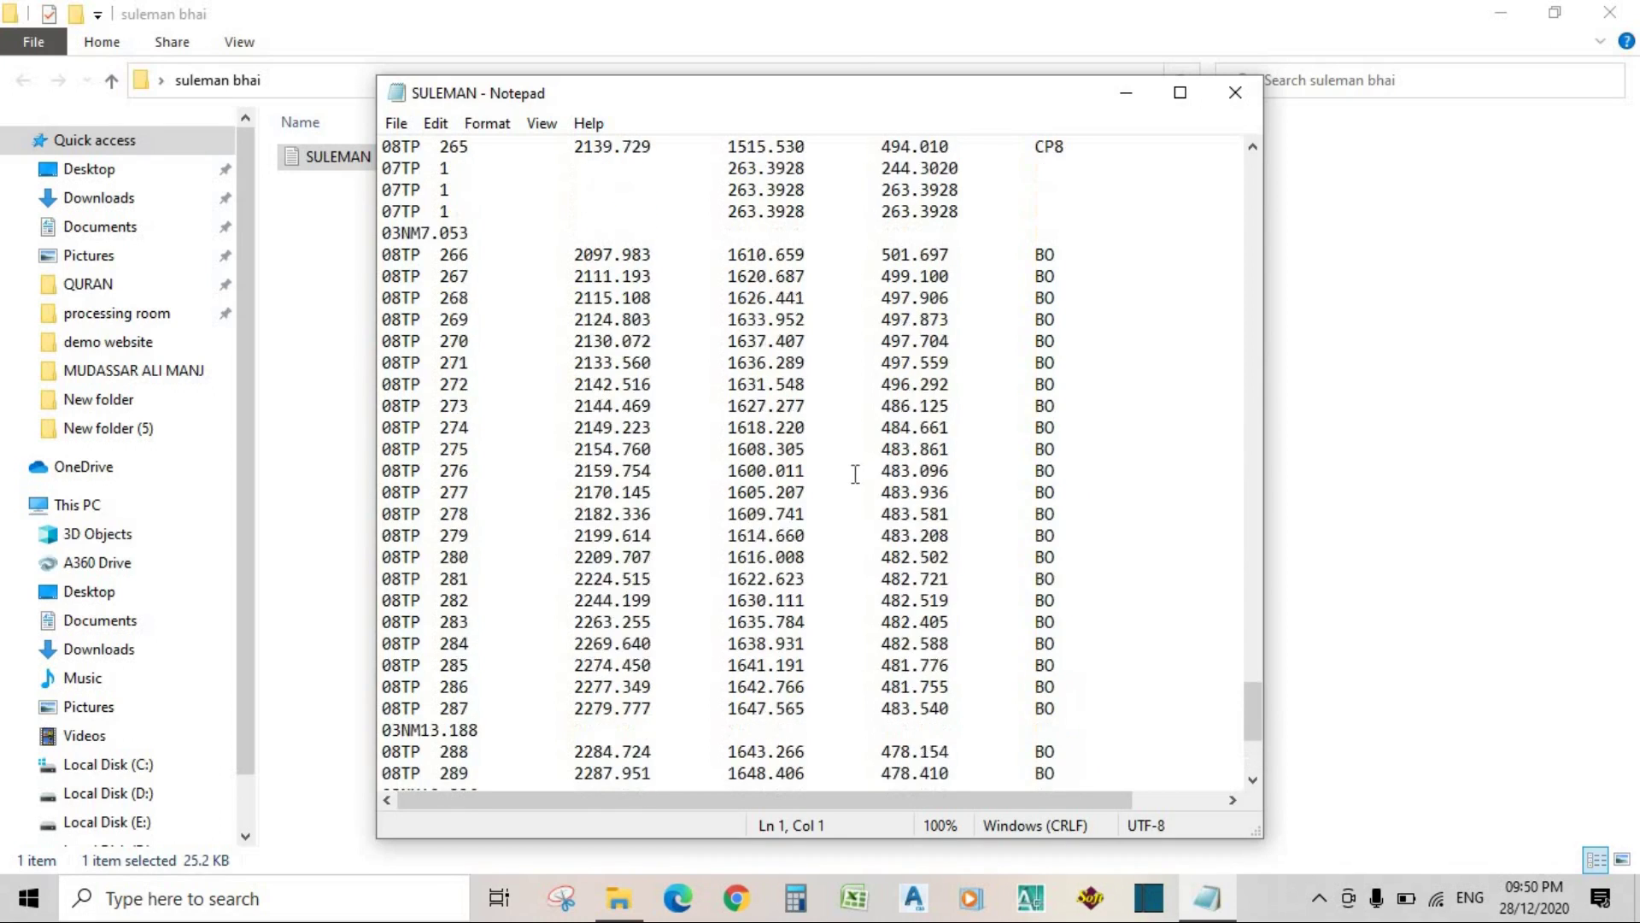
scroll(878, 466, "up", 18)
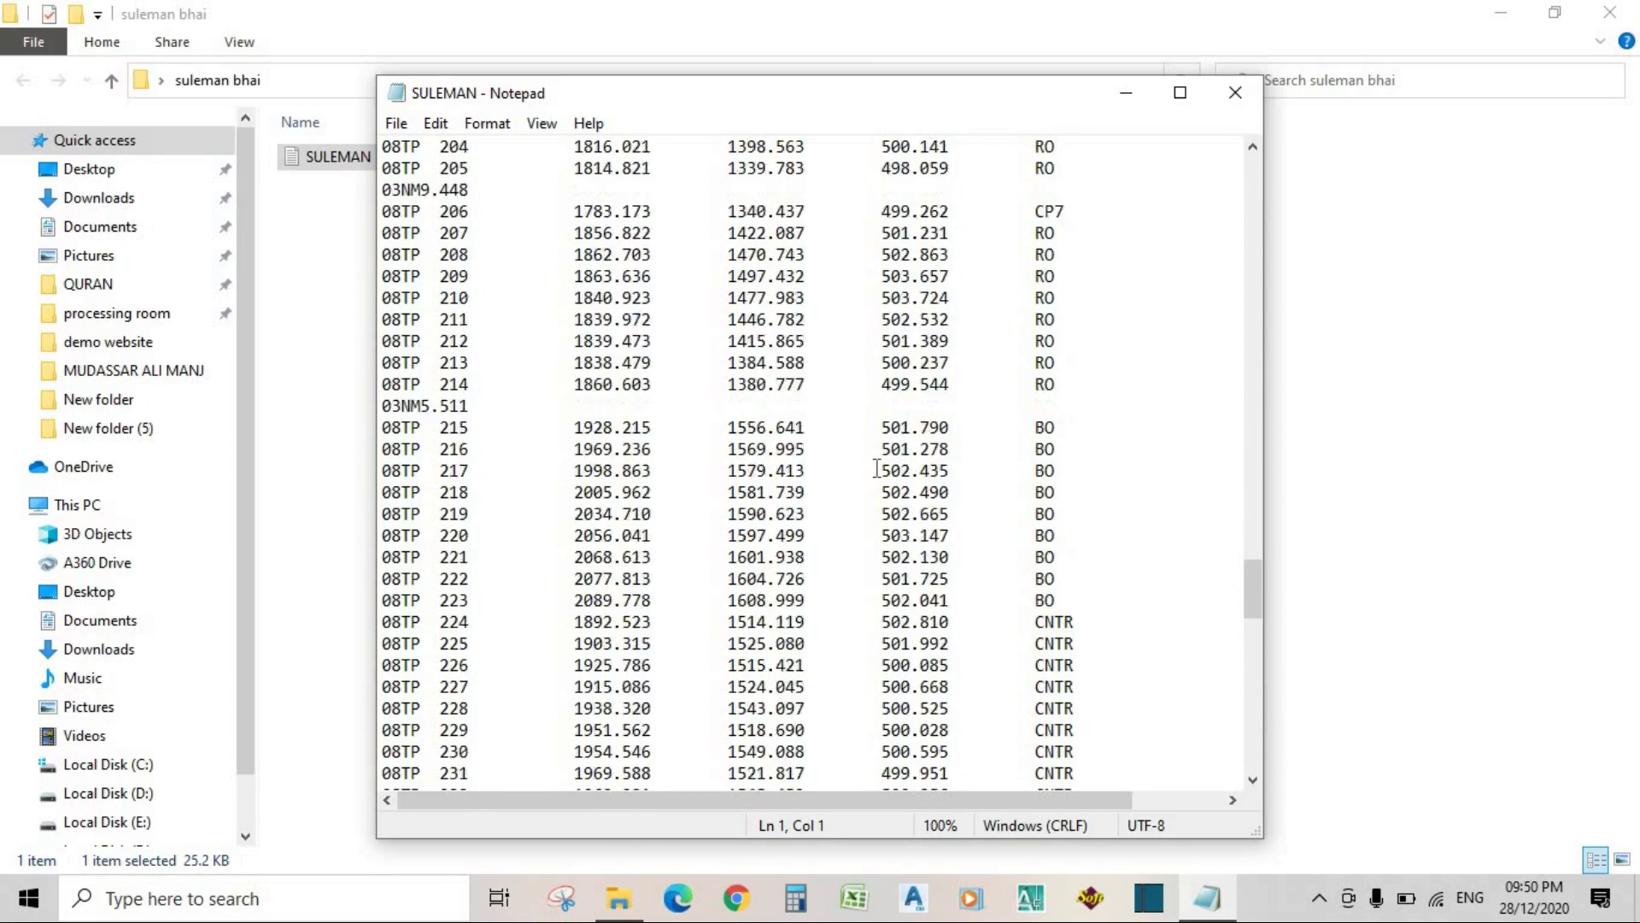
scroll(880, 474, "up", 20)
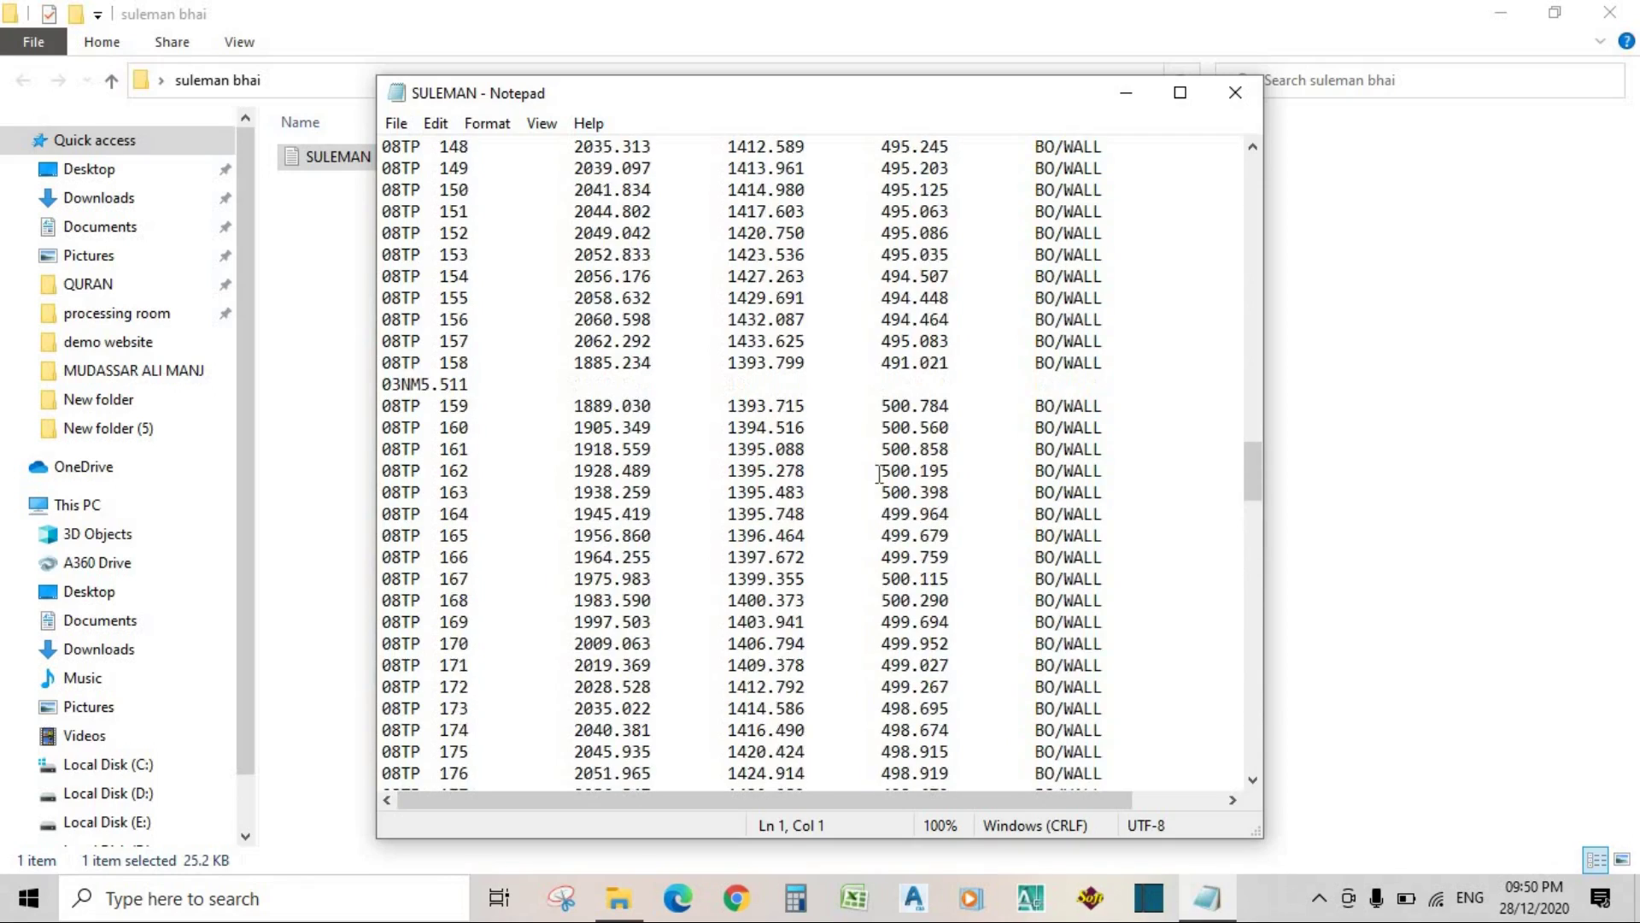
scroll(884, 479, "up", 20)
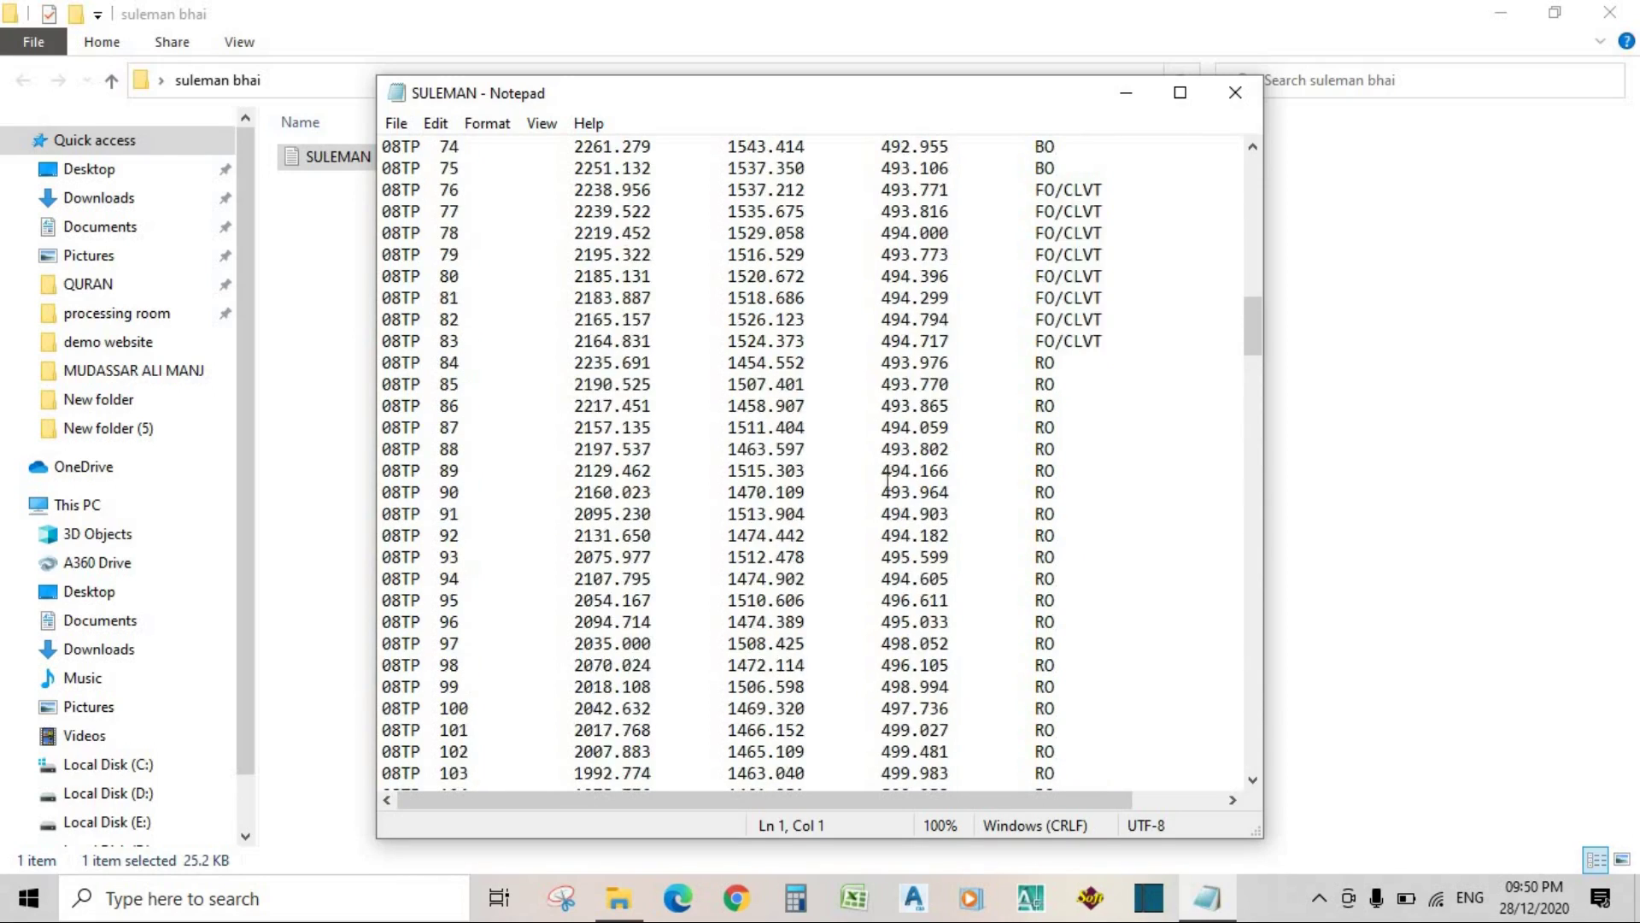
scroll(933, 493, "up", 15)
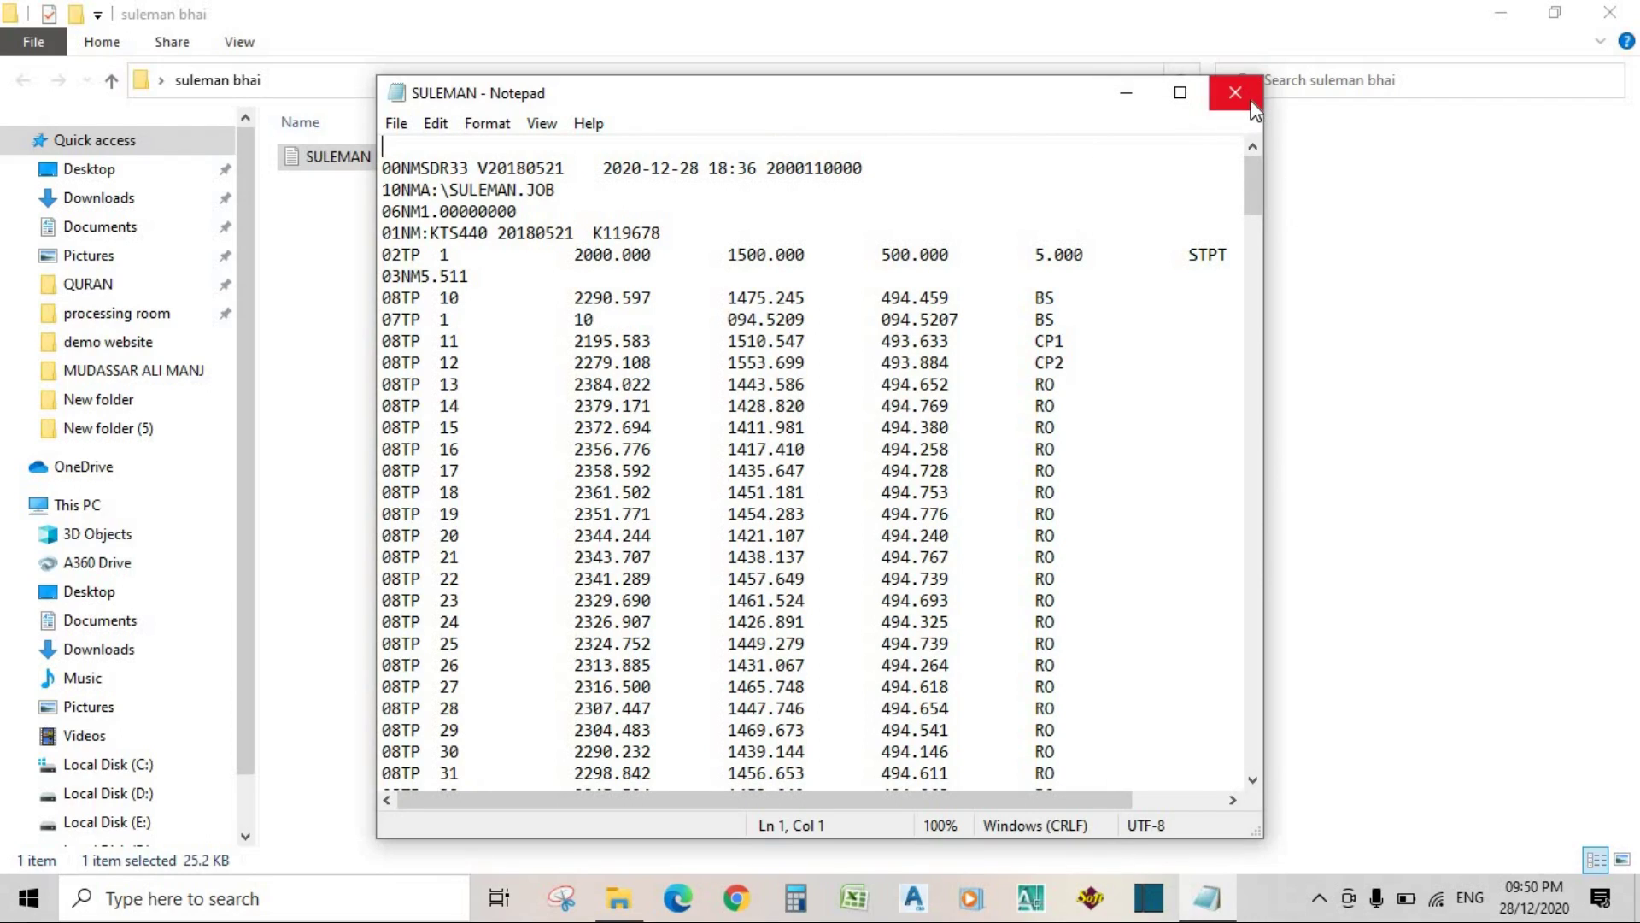
Step: Copy the entire contents of the SULEMAN text file to the clipboard
left_click(1180, 93)
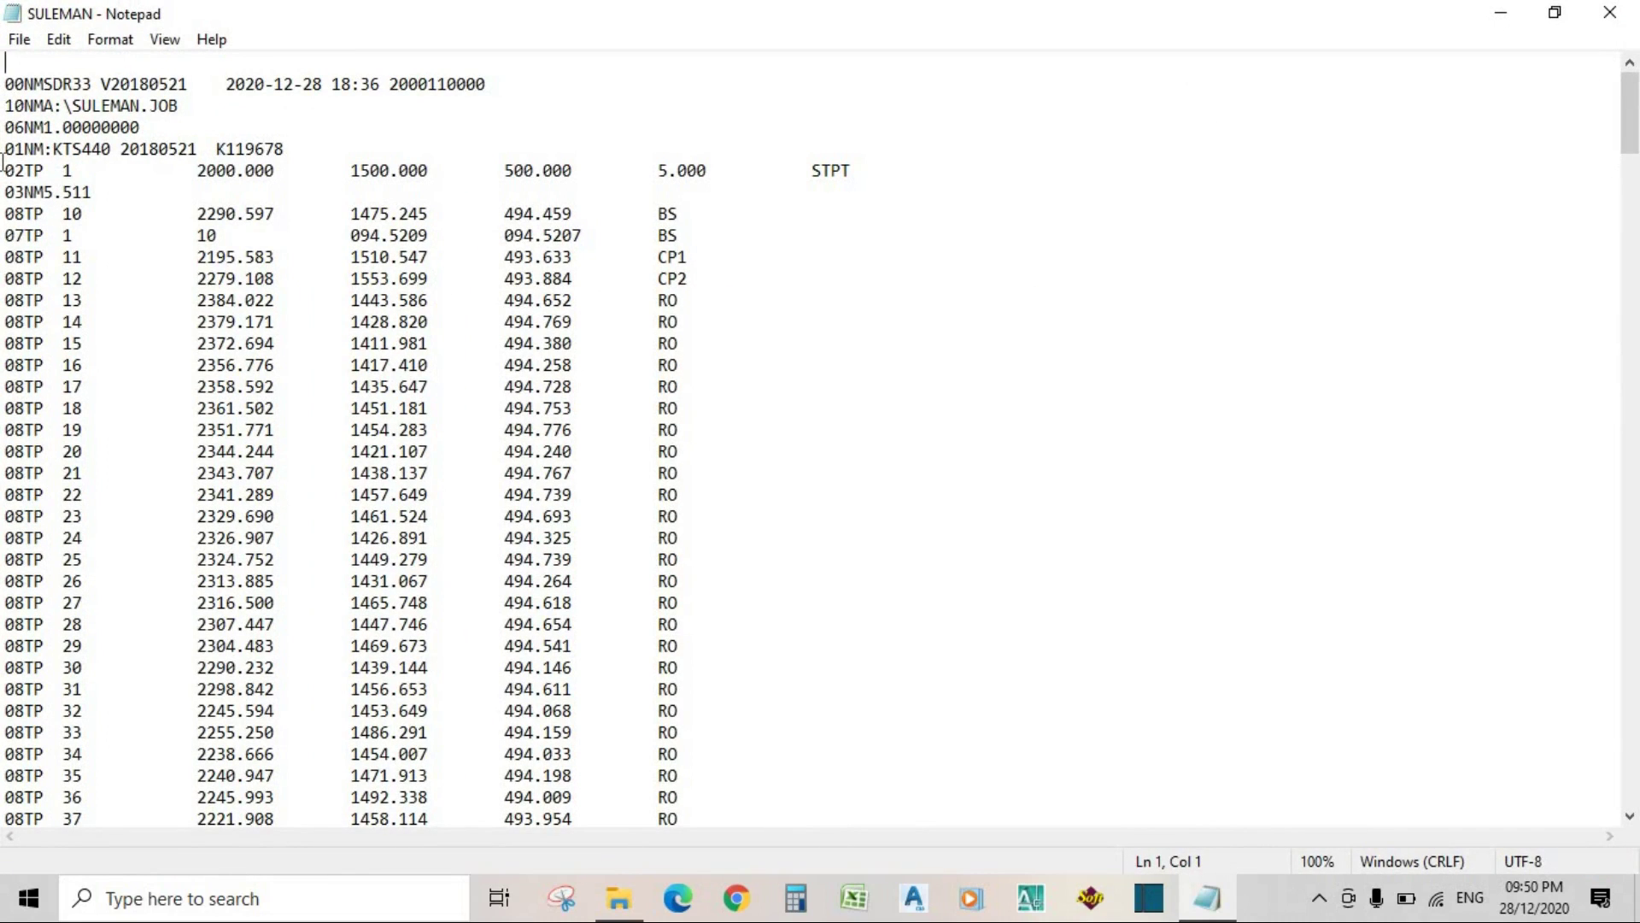
left_click_drag(5, 173, 495, 494)
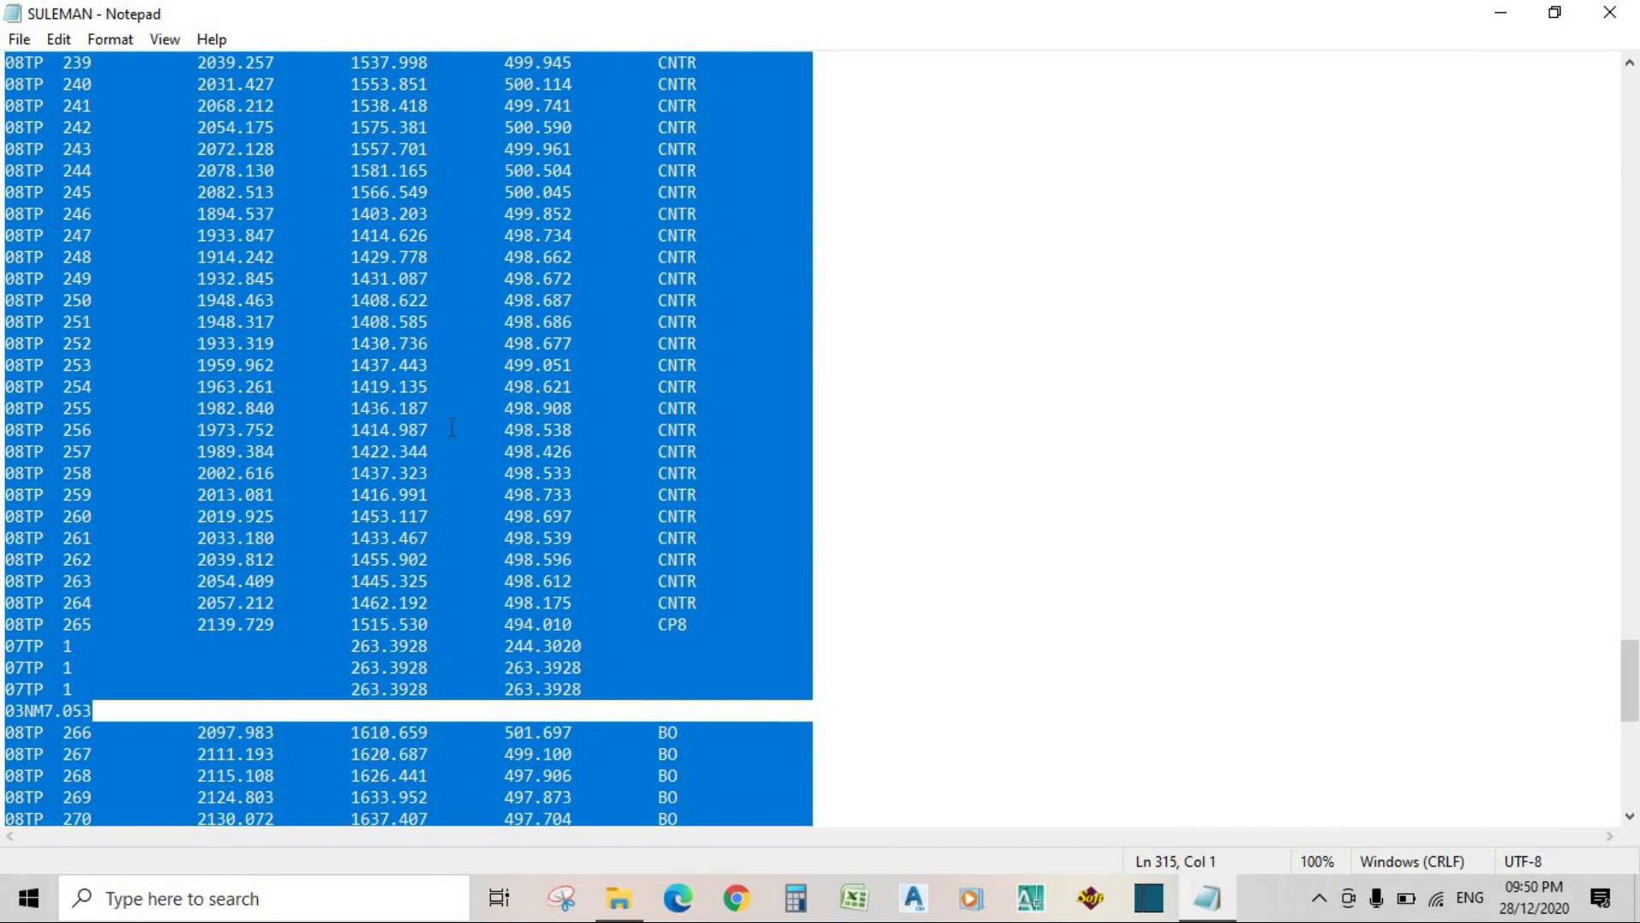
right_click(452, 427)
left_click(513, 504)
left_click(1499, 13)
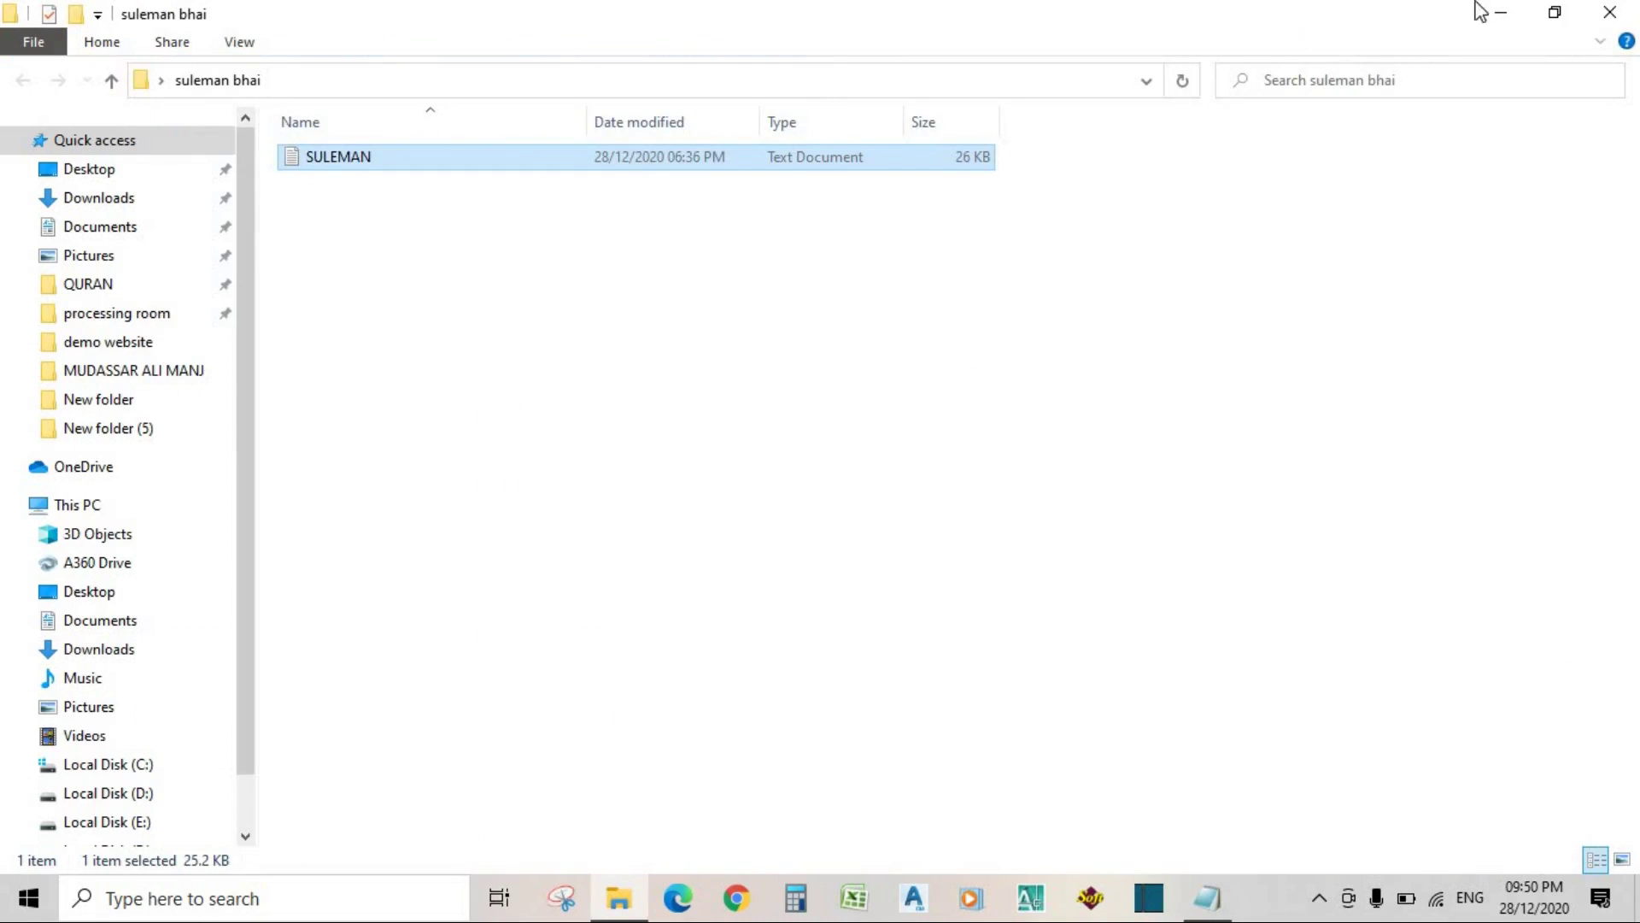
Step: Switch to a blank Excel workbook and paste the copied survey data starting at cell A1 of Sheet1
left_click(1499, 13)
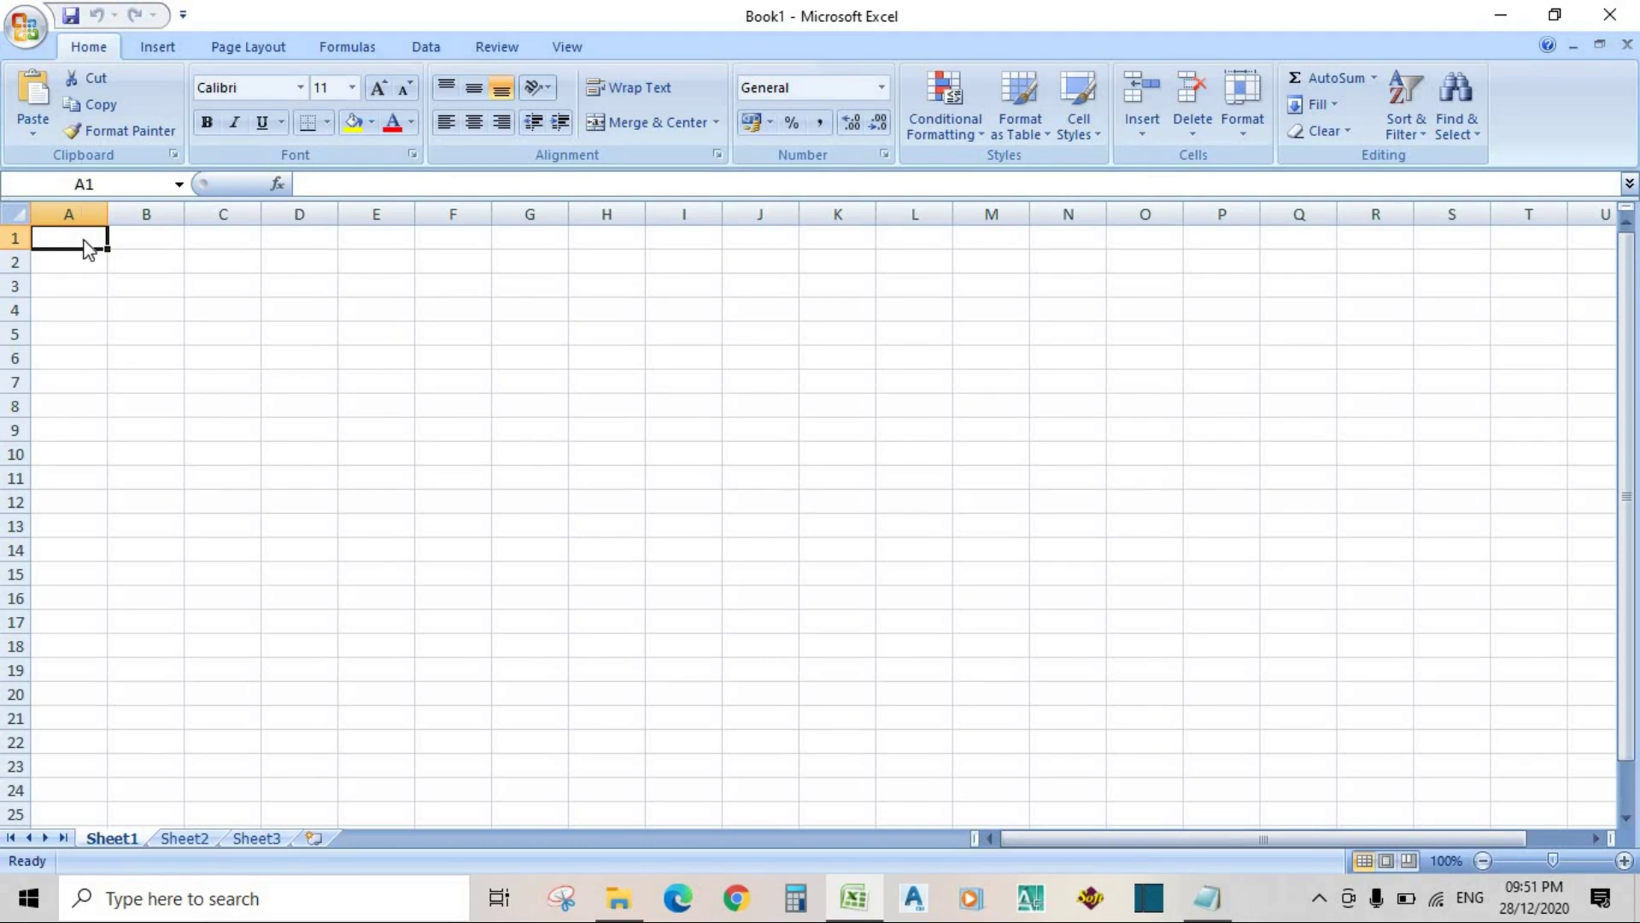
right_click(86, 242)
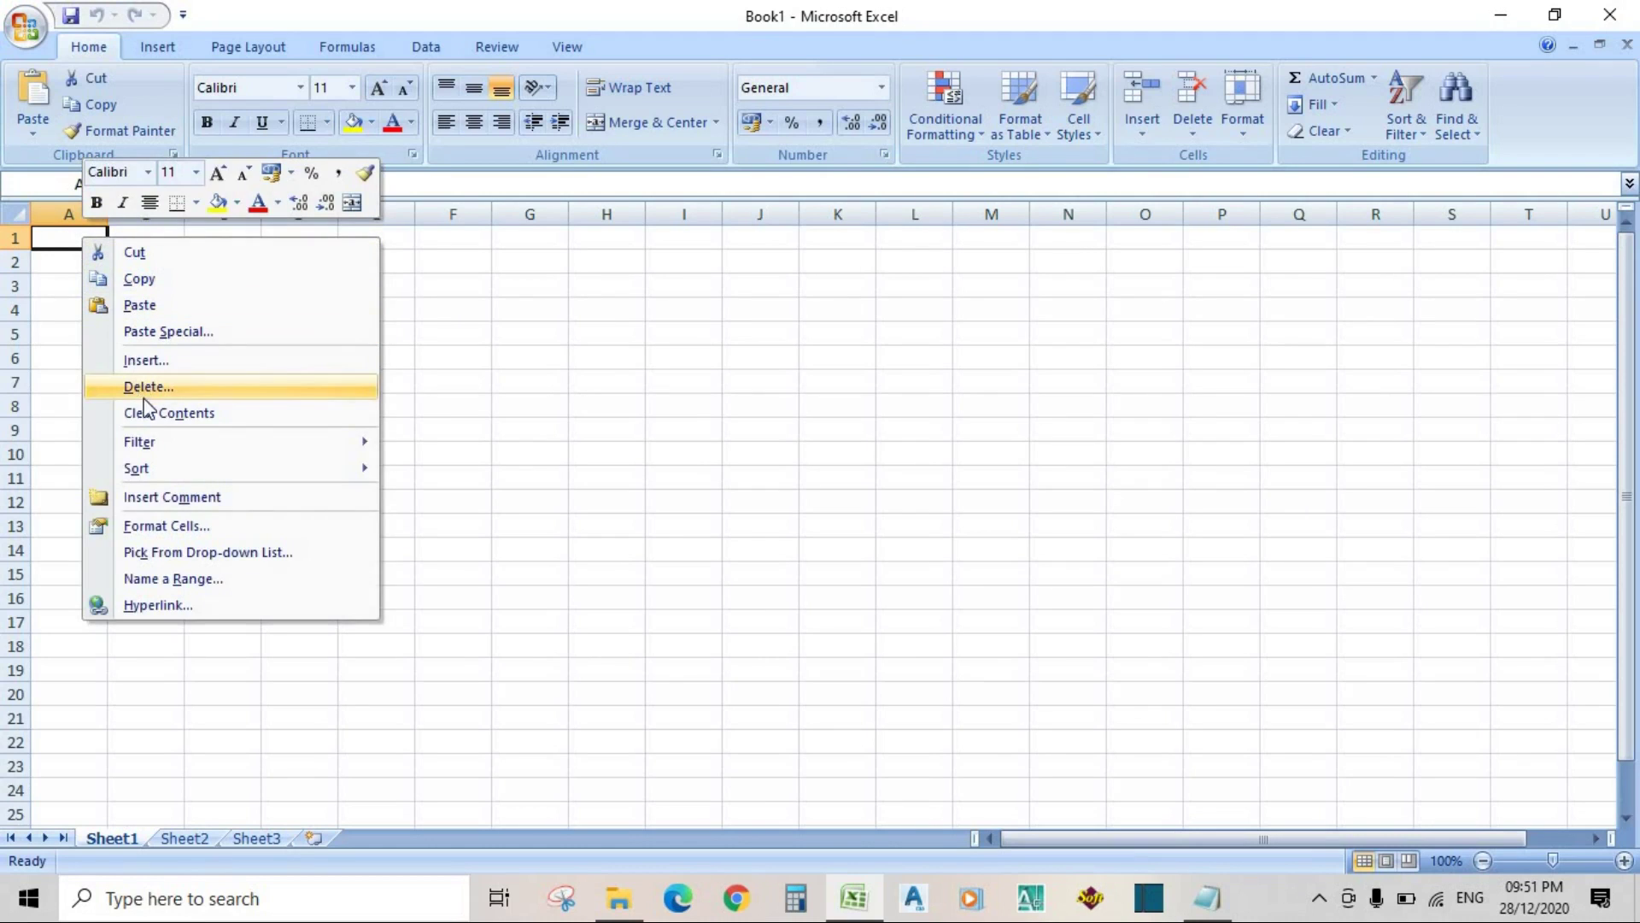
left_click(140, 306)
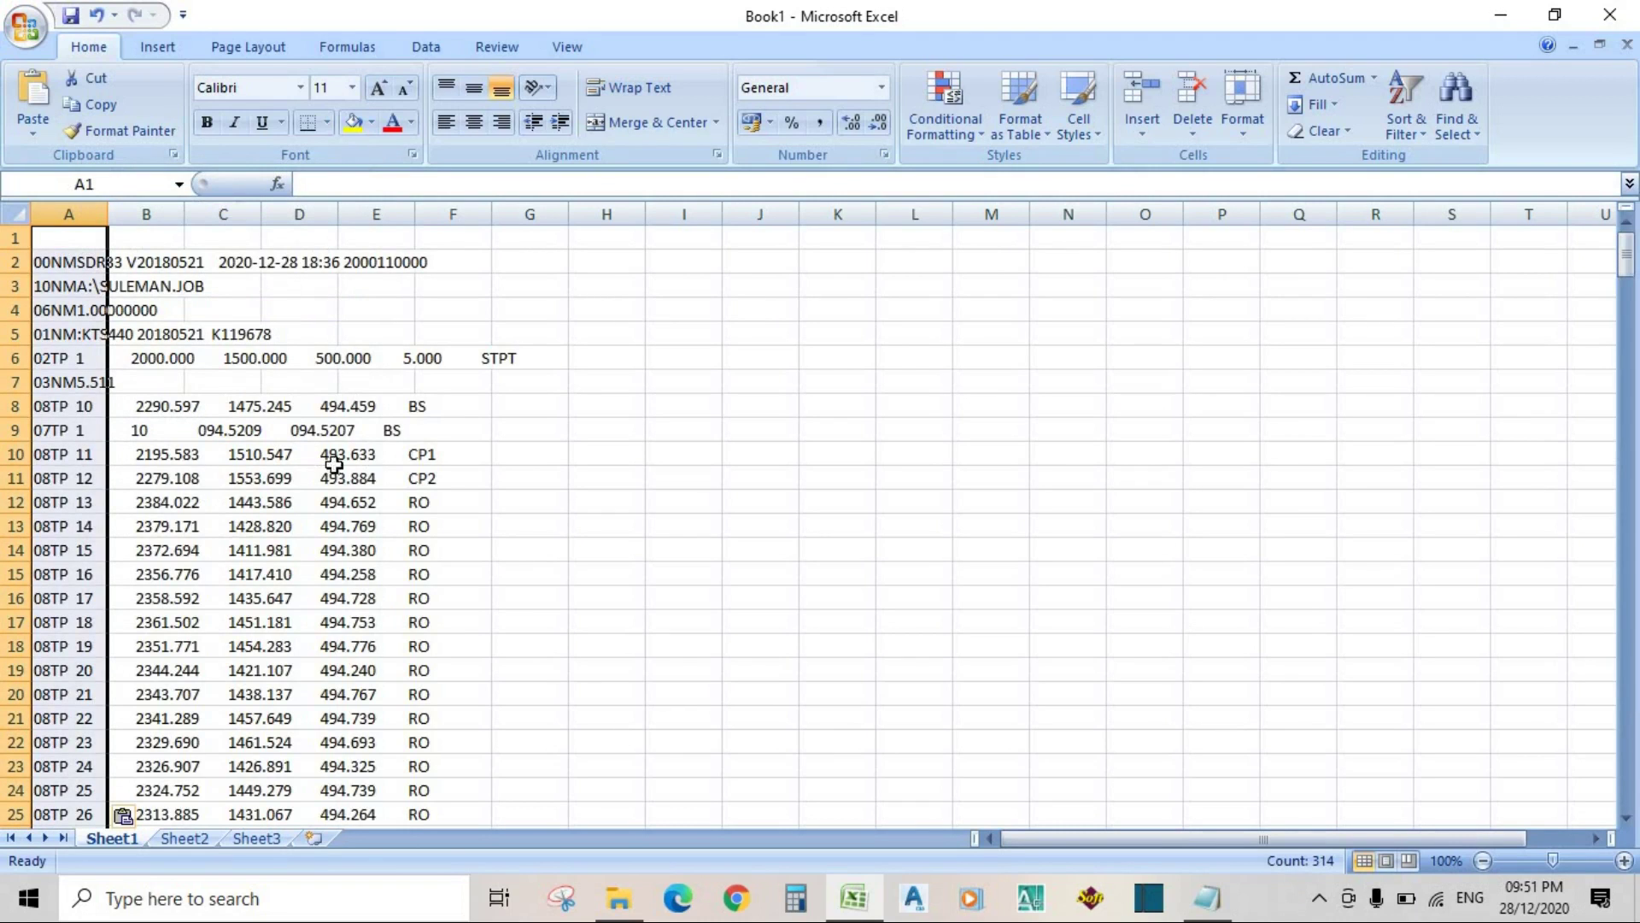
Step: Enter the headings "s no", "east", "north", "zeenat" and "remarks" across cells H9 to L9
left_click(607, 430)
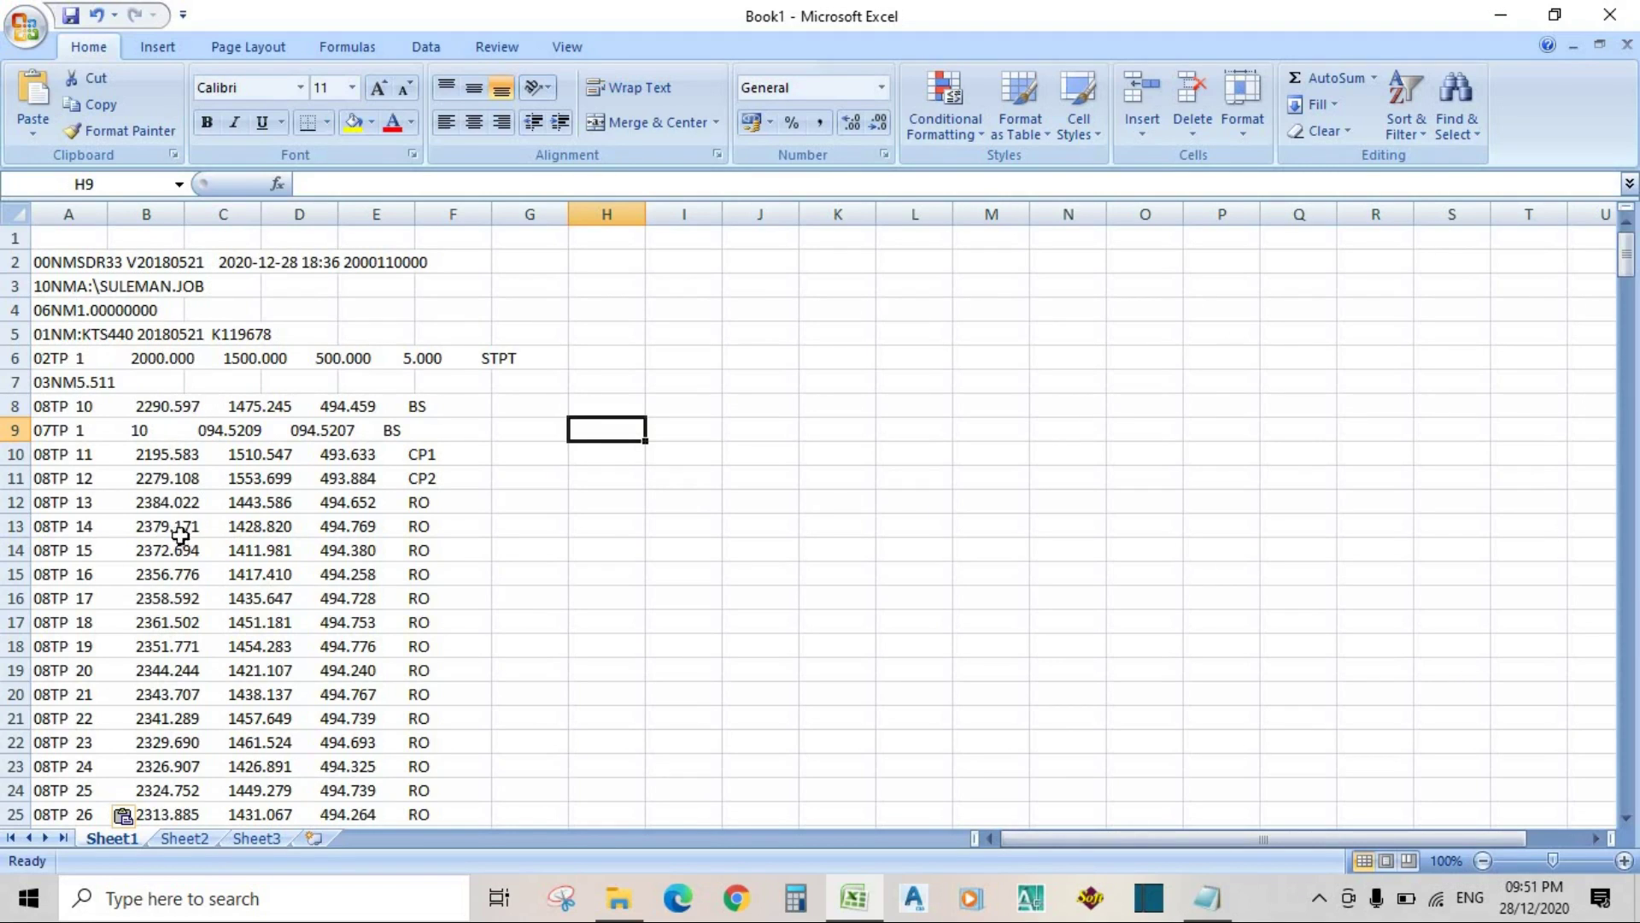
scroll(227, 621, "down", 3)
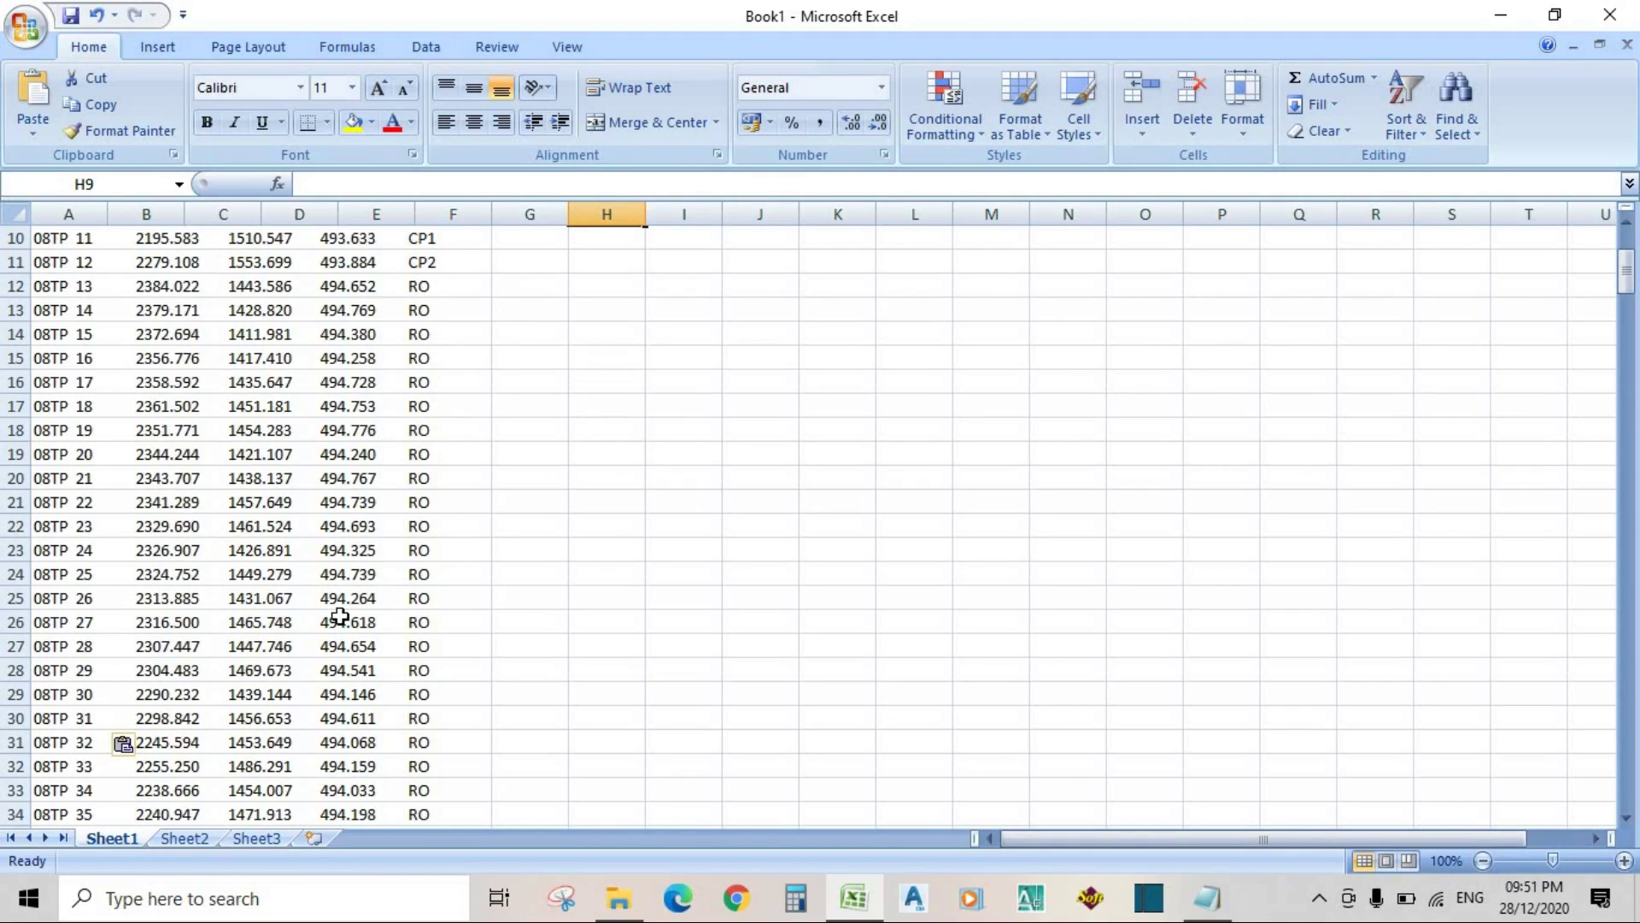
scroll(339, 616, "up", 3)
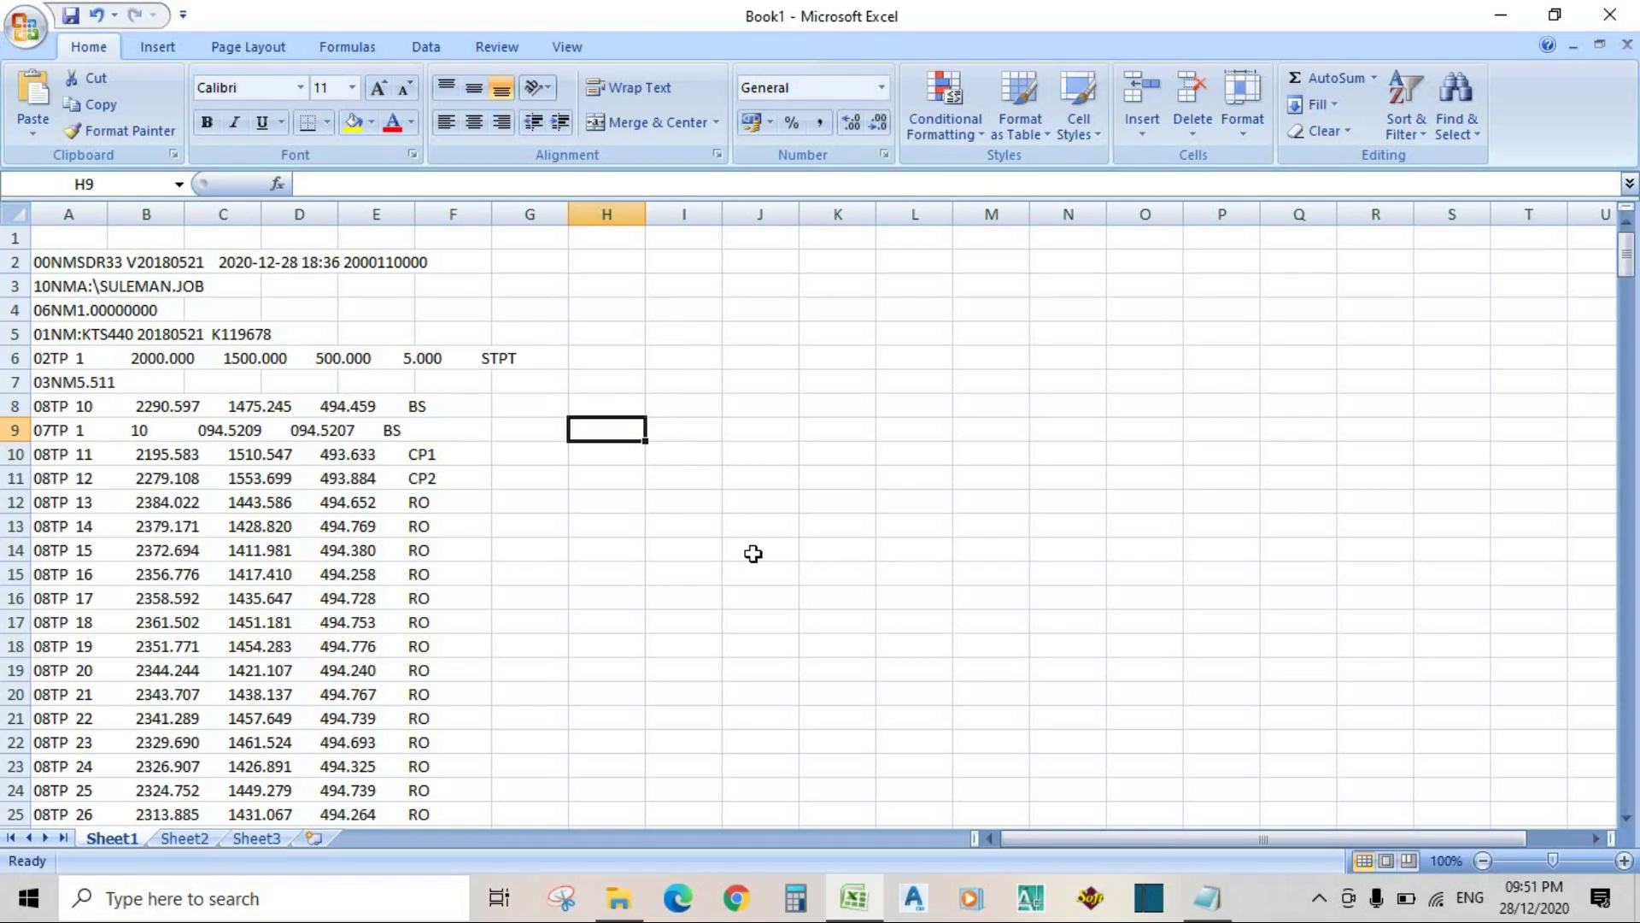
type("s no")
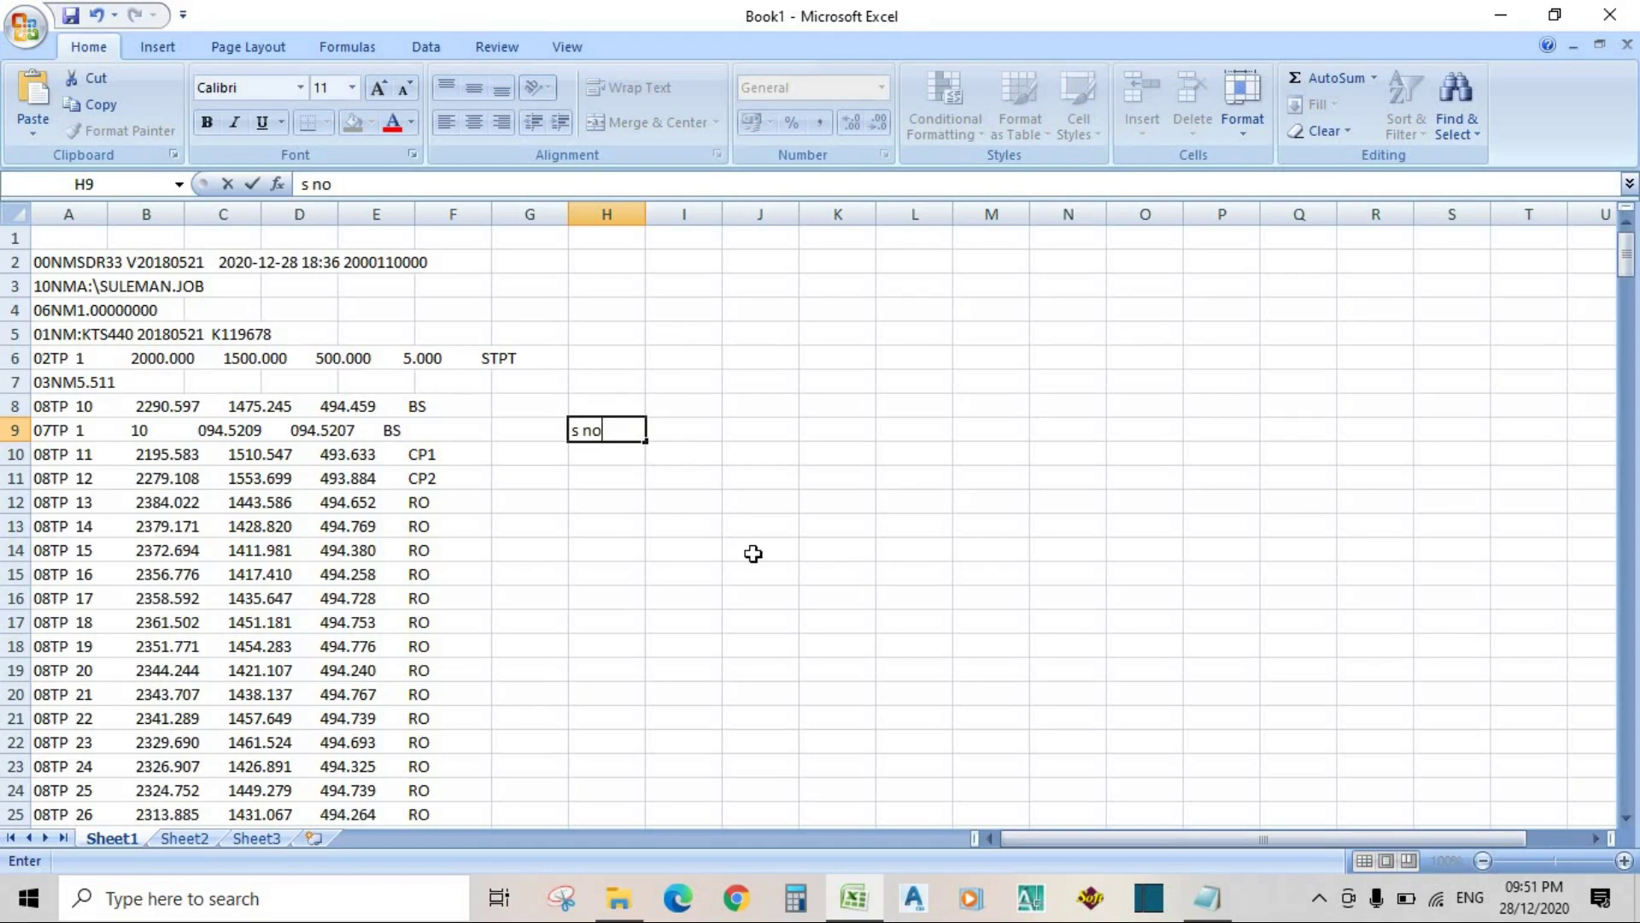
key("Tab")
type("e")
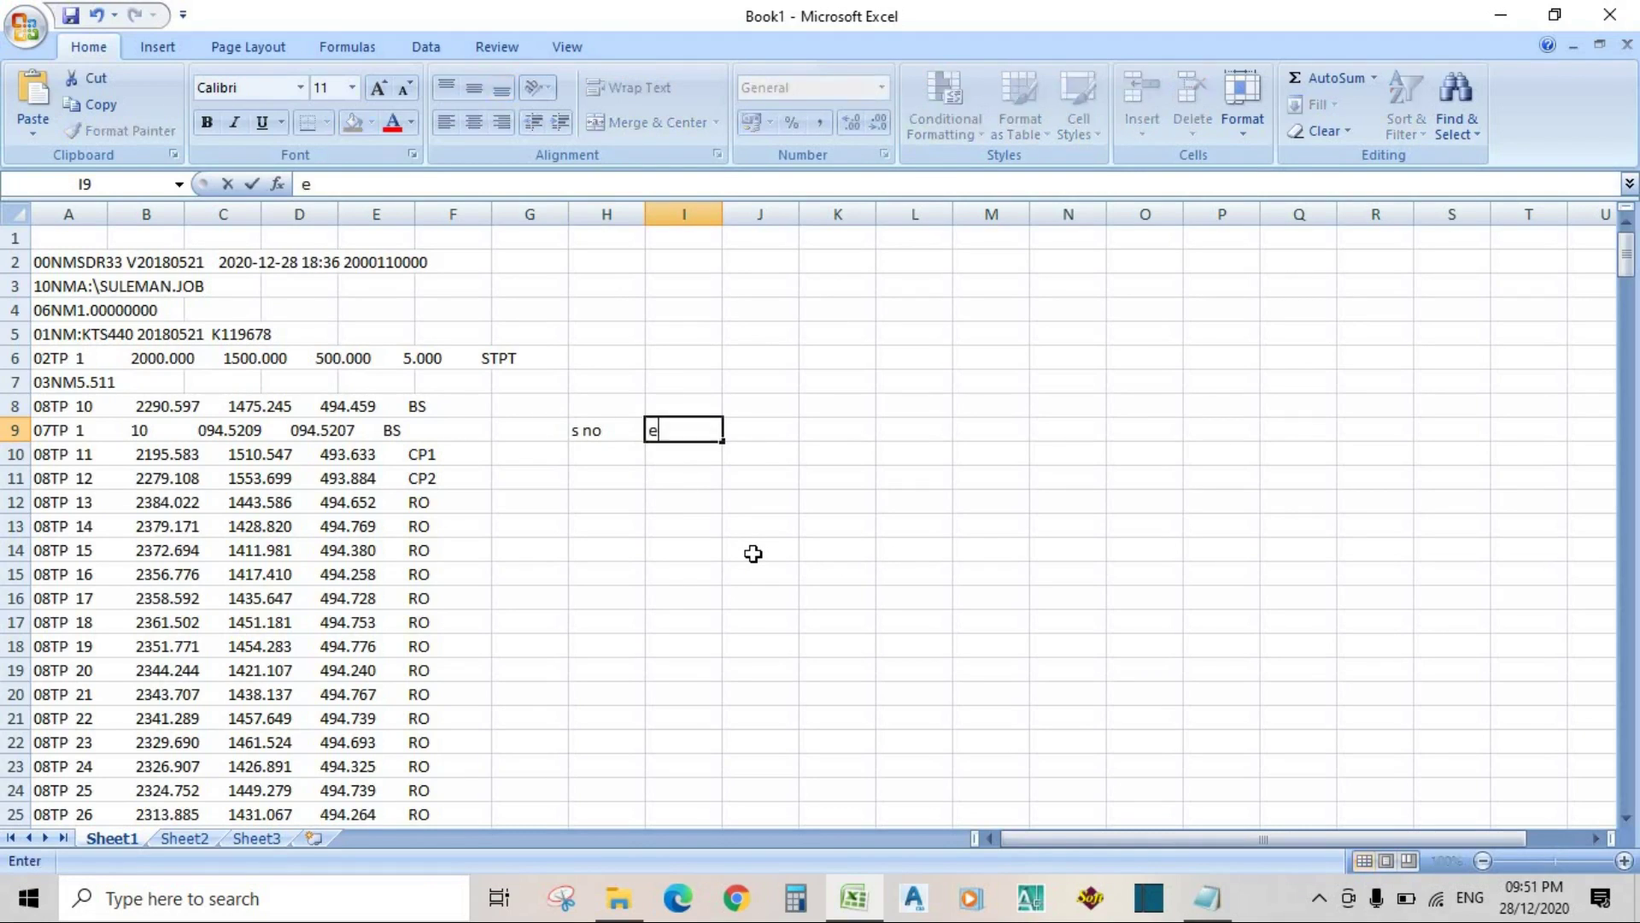
key("Tab")
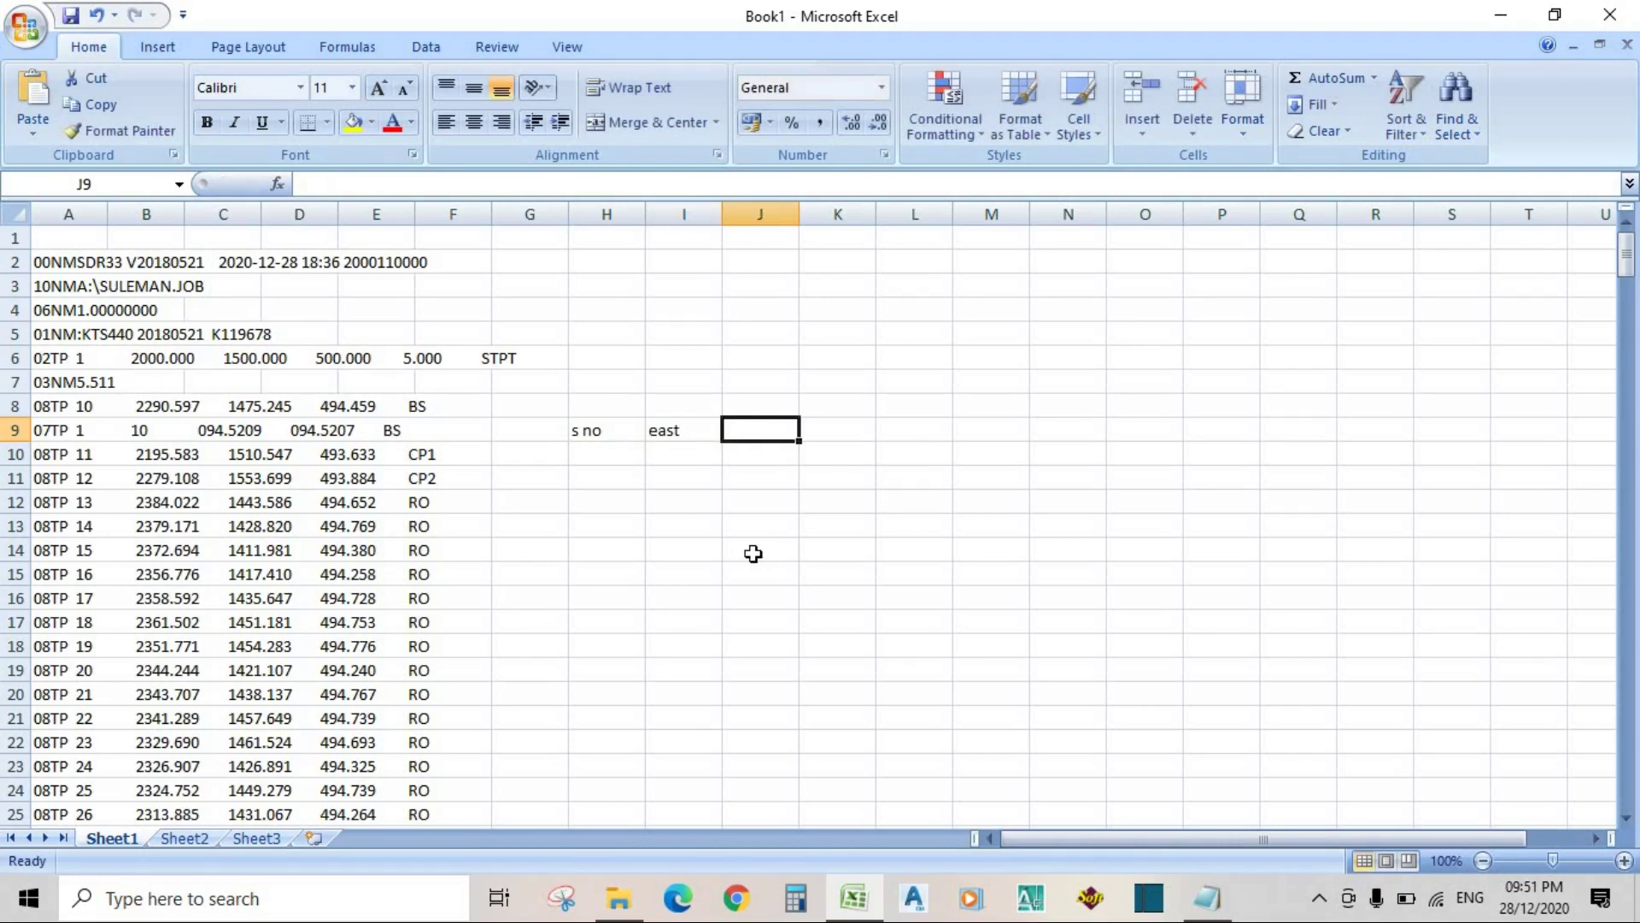
type("north")
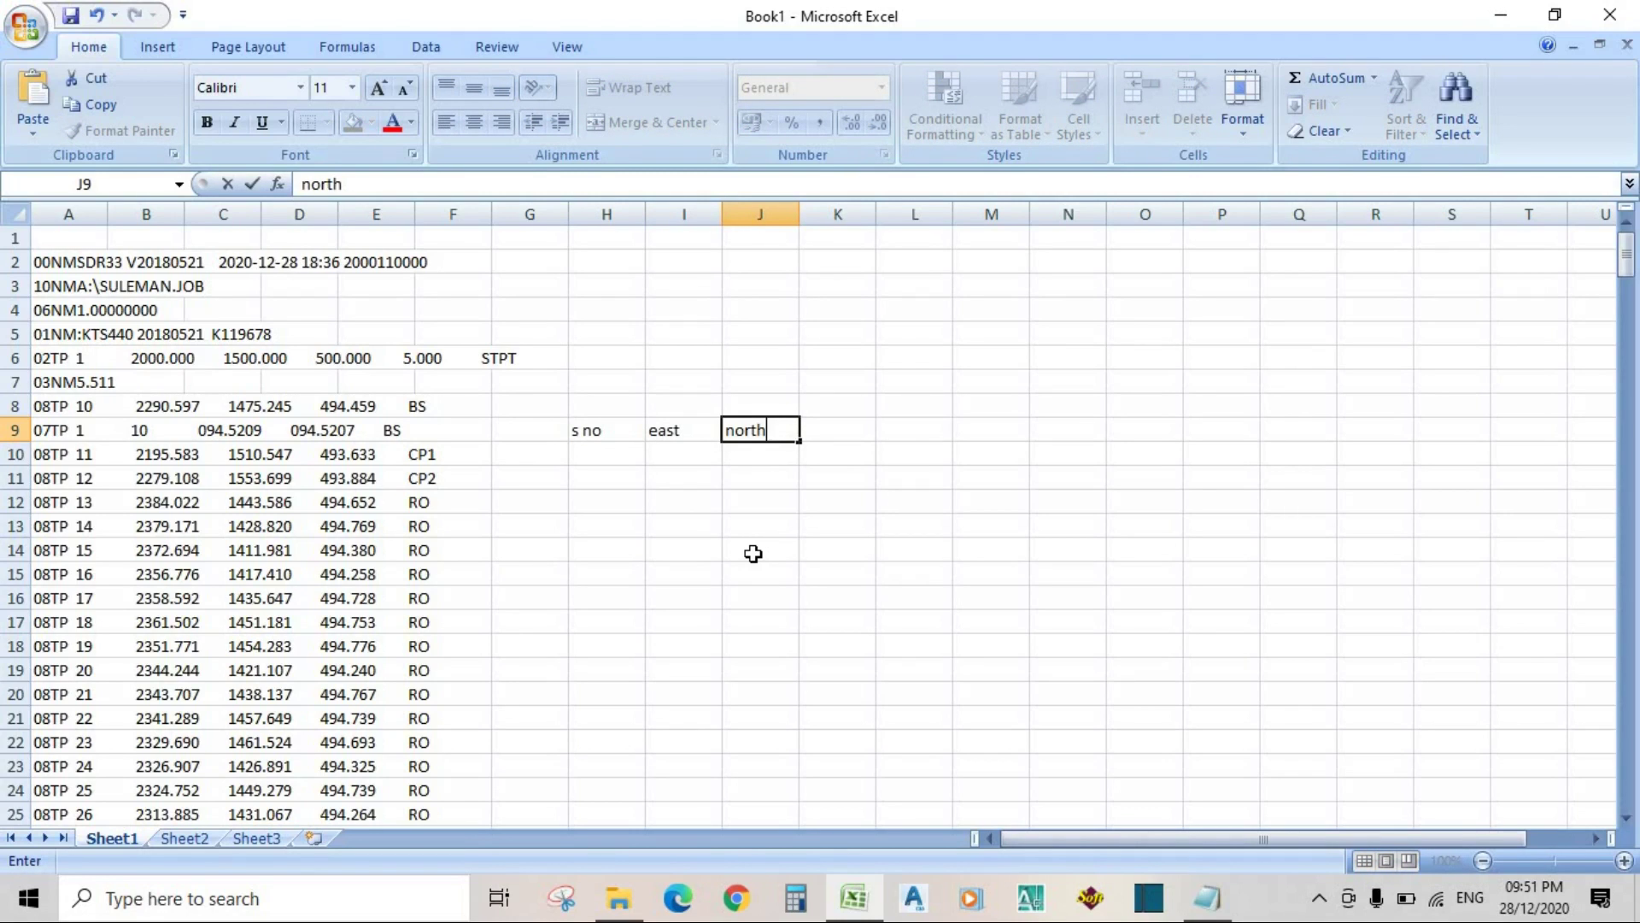
key("Tab")
type("zee")
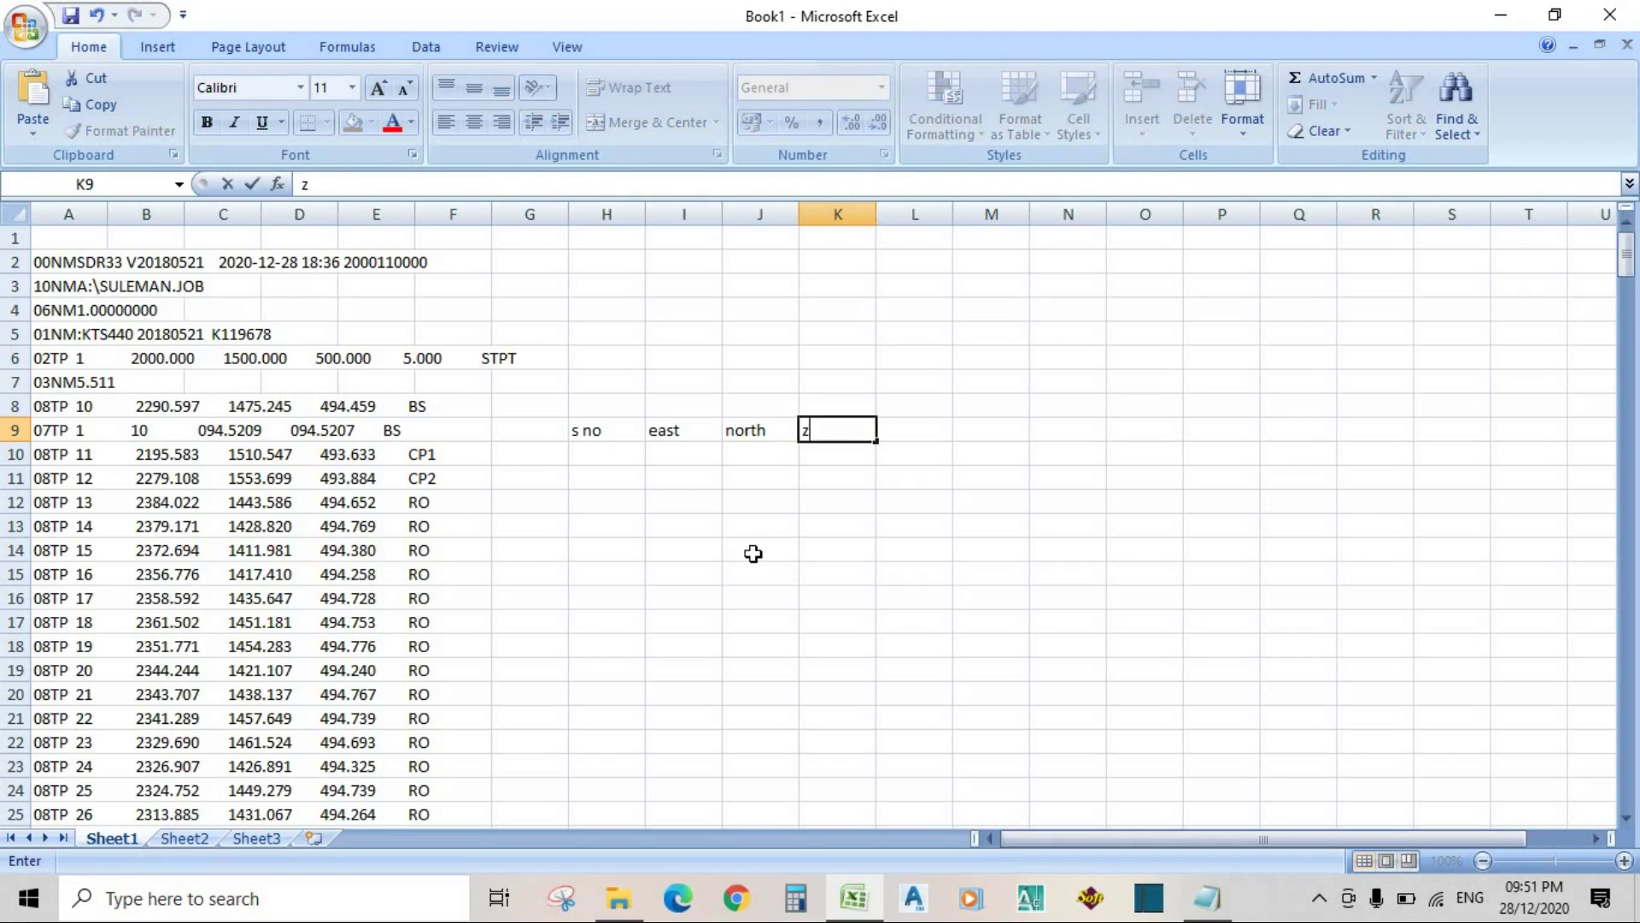
key("Tab")
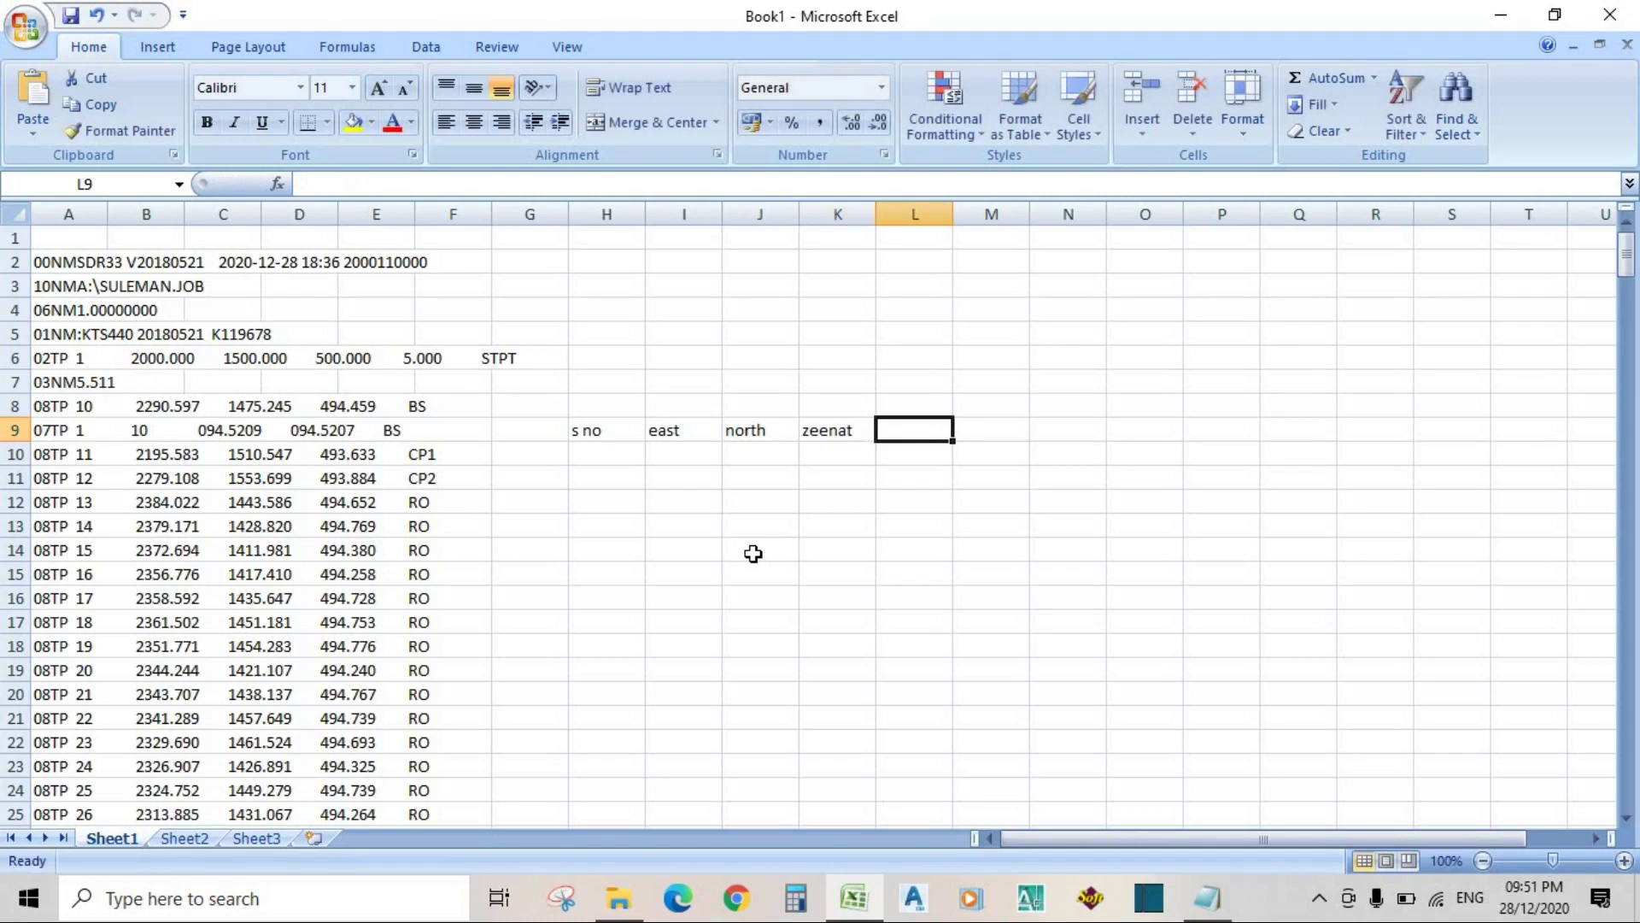
type("remarks")
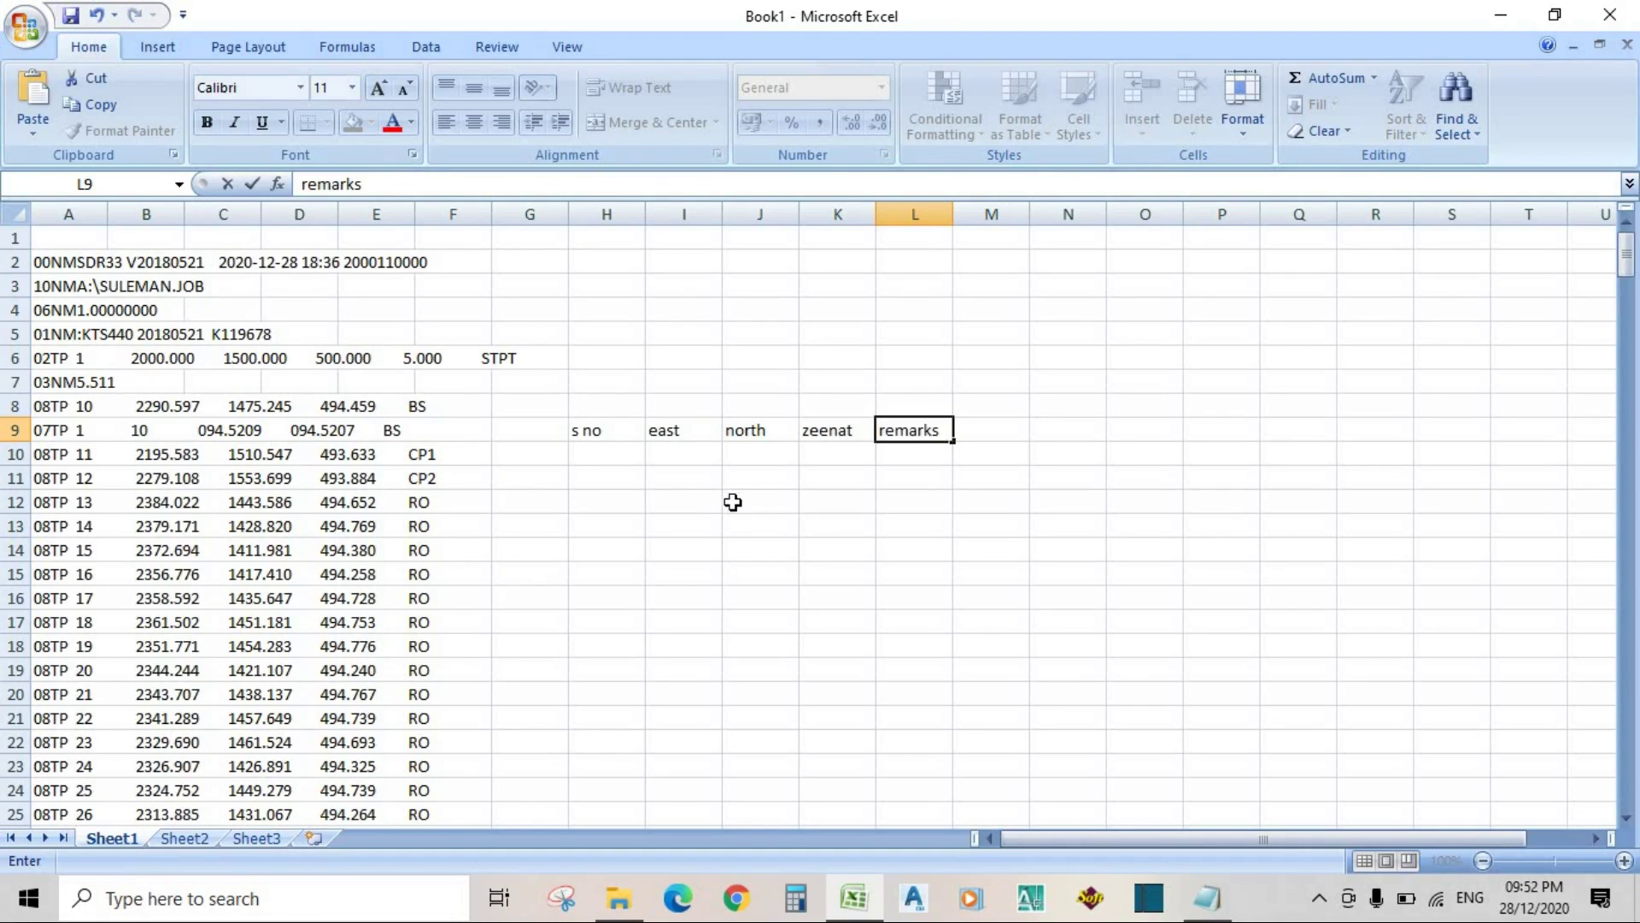
Step: Clear the five headings from cells H9 to L9
left_click_drag(598, 430, 925, 424)
key("Delete")
left_click(915, 574)
Step: Start the Text to Columns conversion on column A and choose Delimited as the data type
left_click(62, 214)
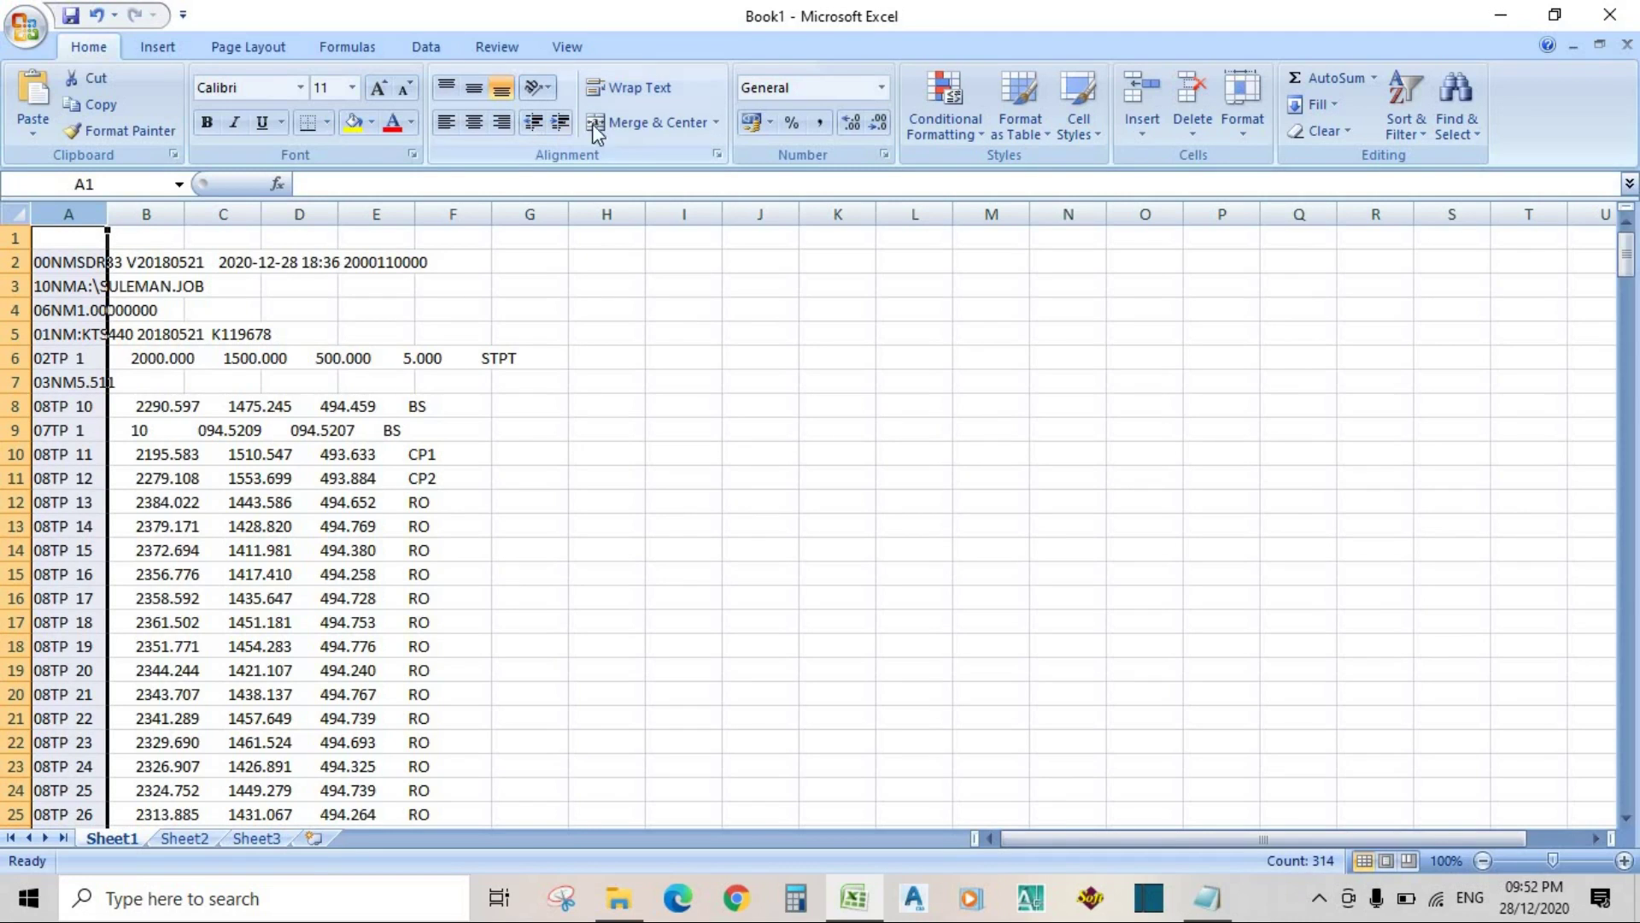
left_click(423, 47)
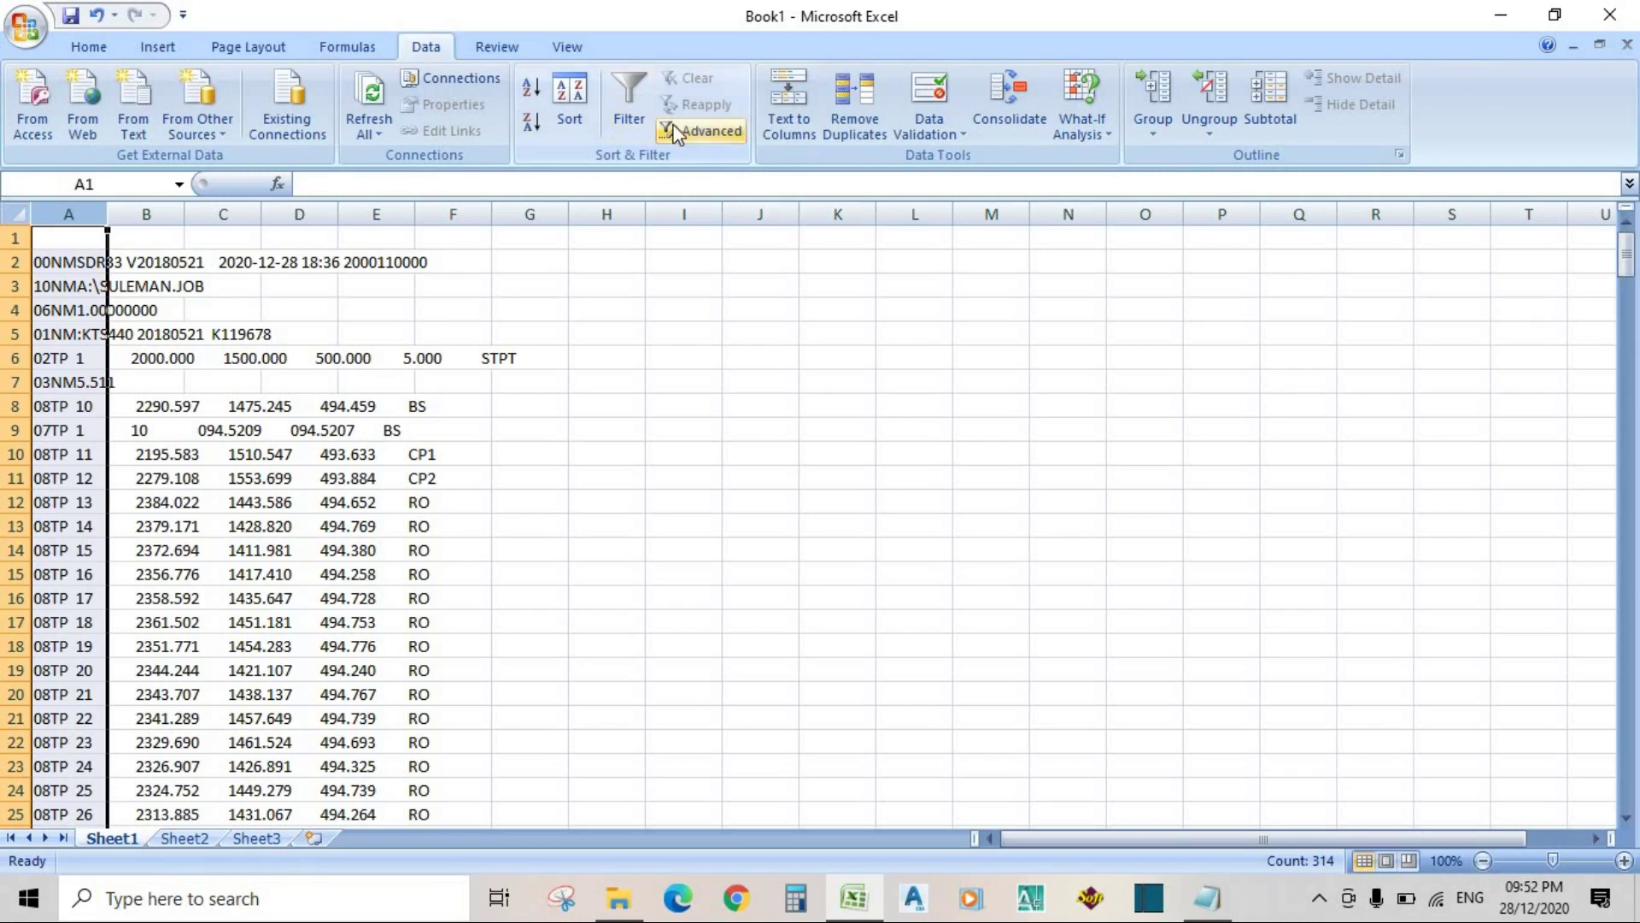
left_click(778, 109)
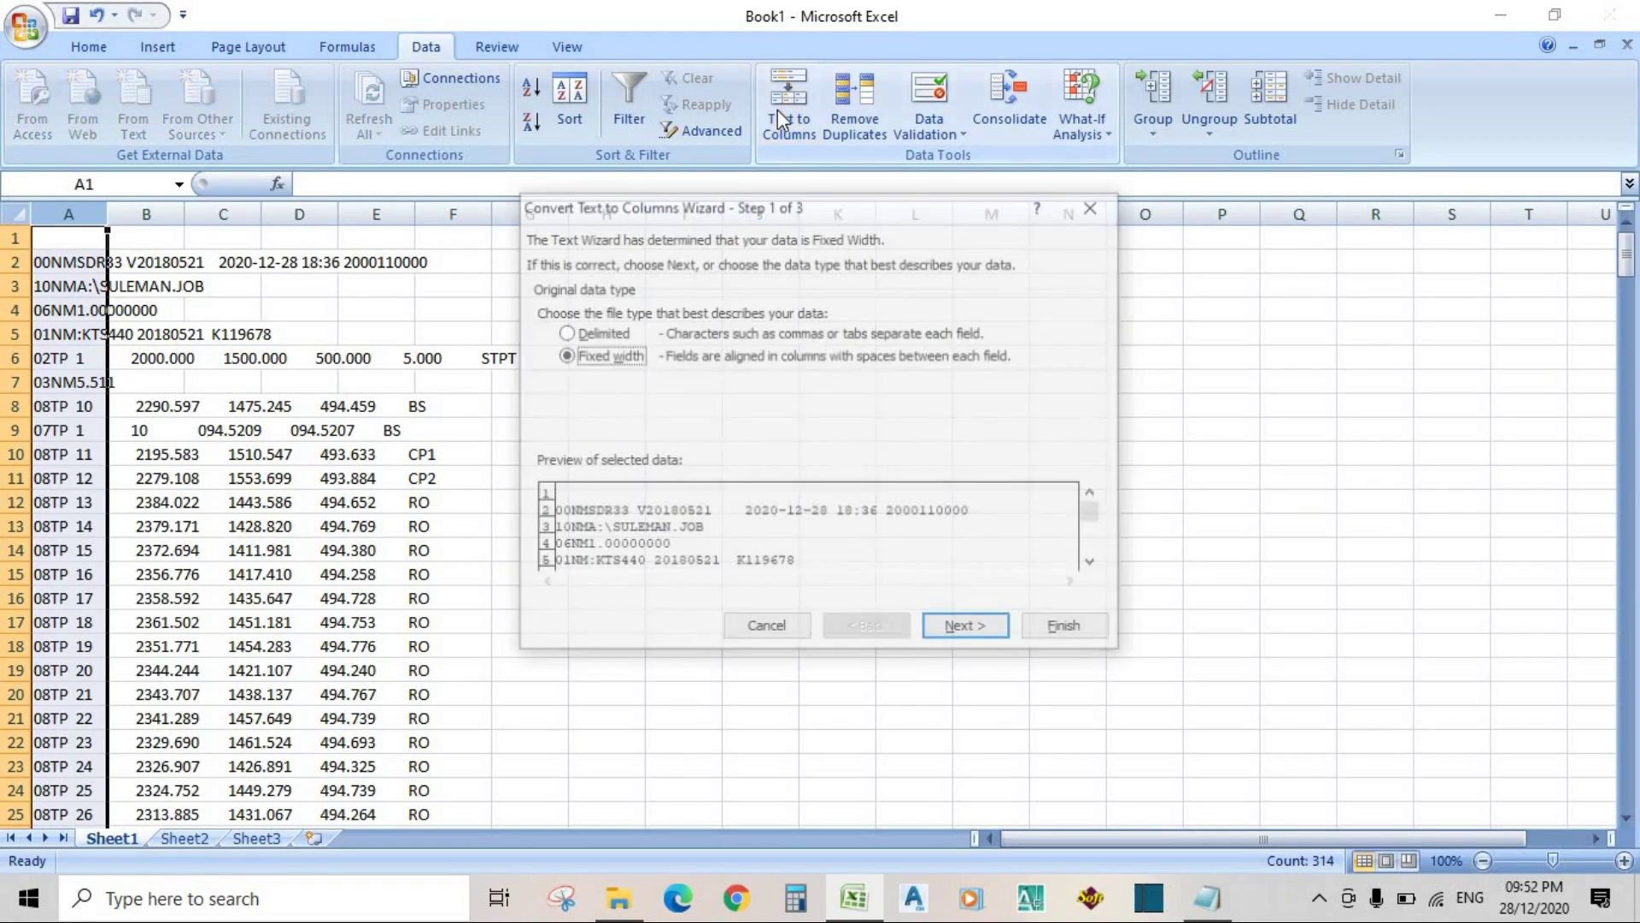
left_click(564, 334)
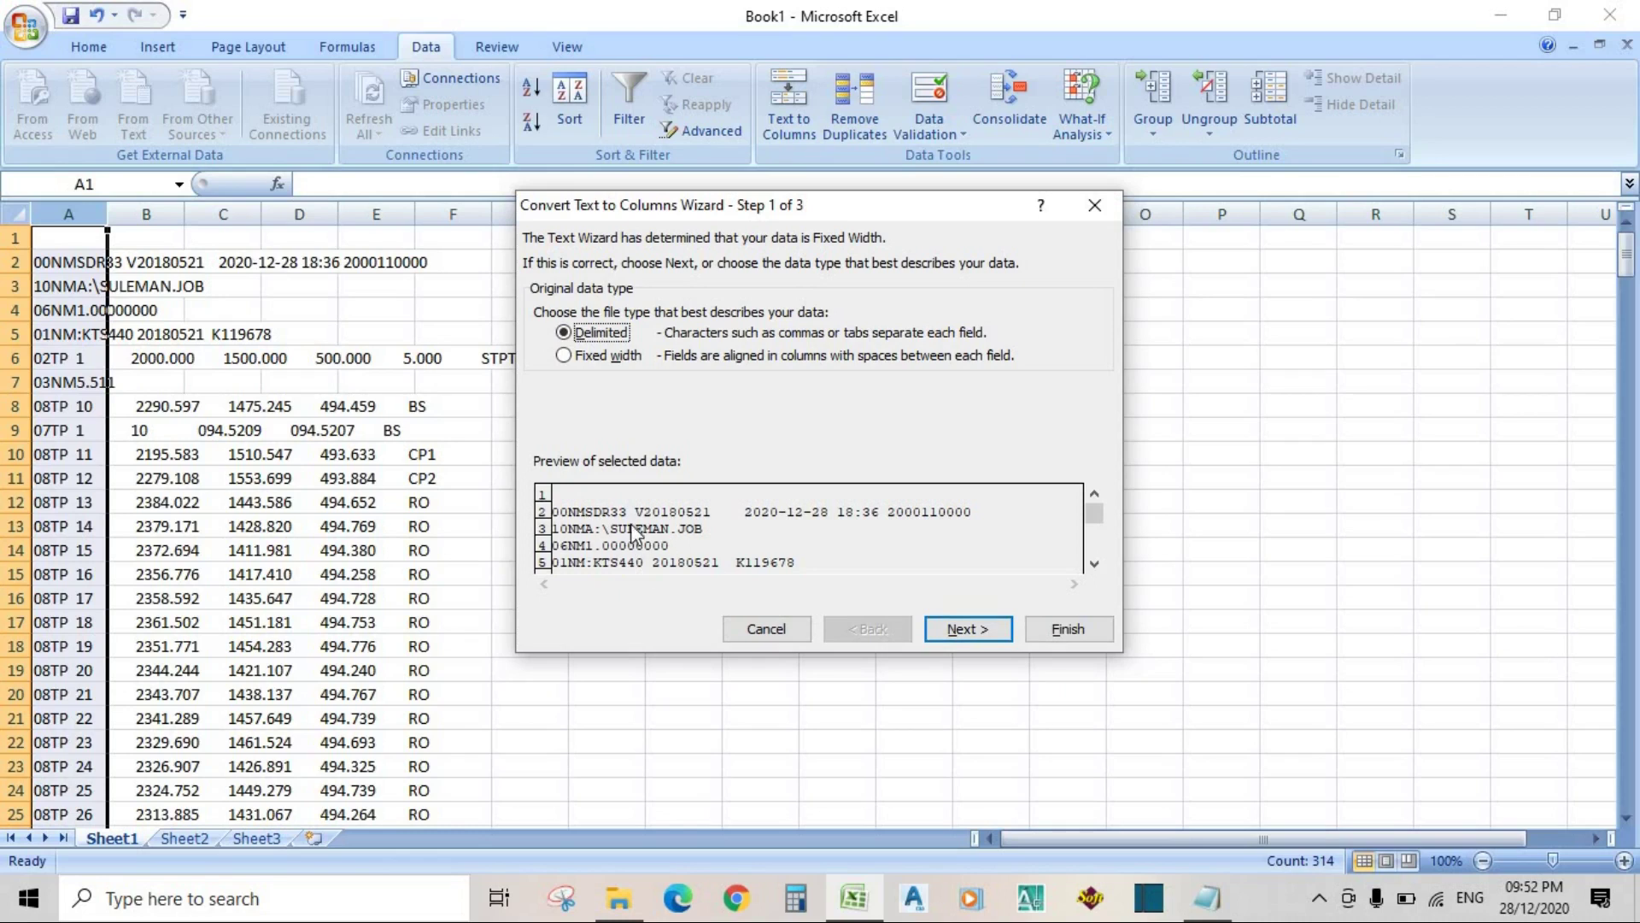
left_click(971, 632)
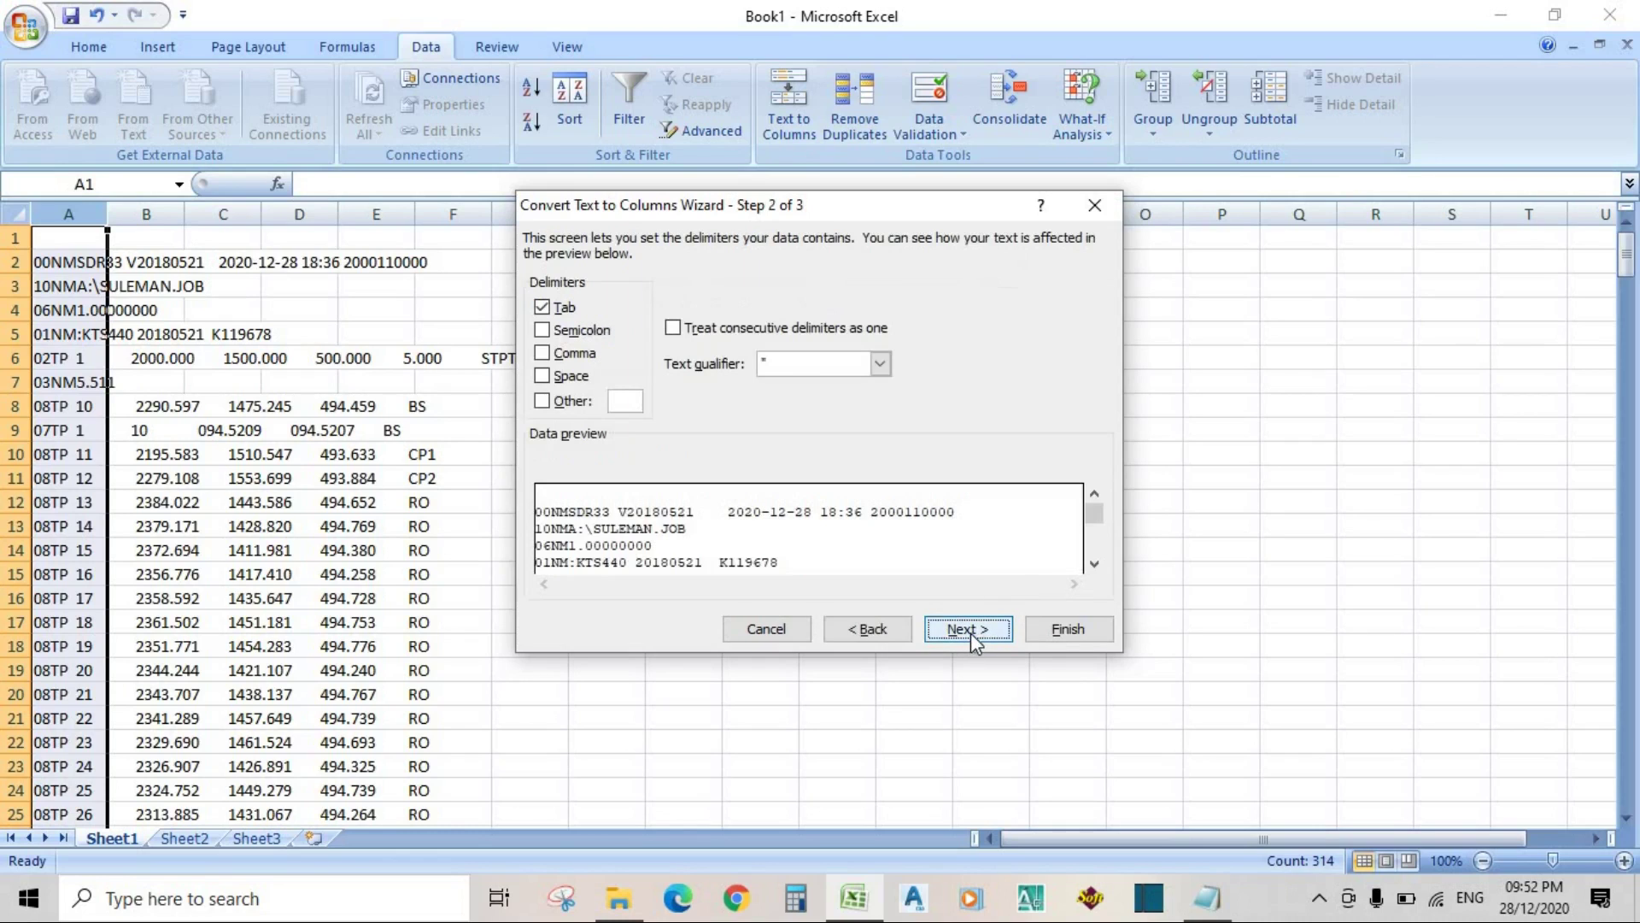
Step: Split the data with the tab, semicolon, comma, space and Other delimiters enabled, and finish the conversion
left_click(543, 331)
left_click(542, 353)
left_click(542, 376)
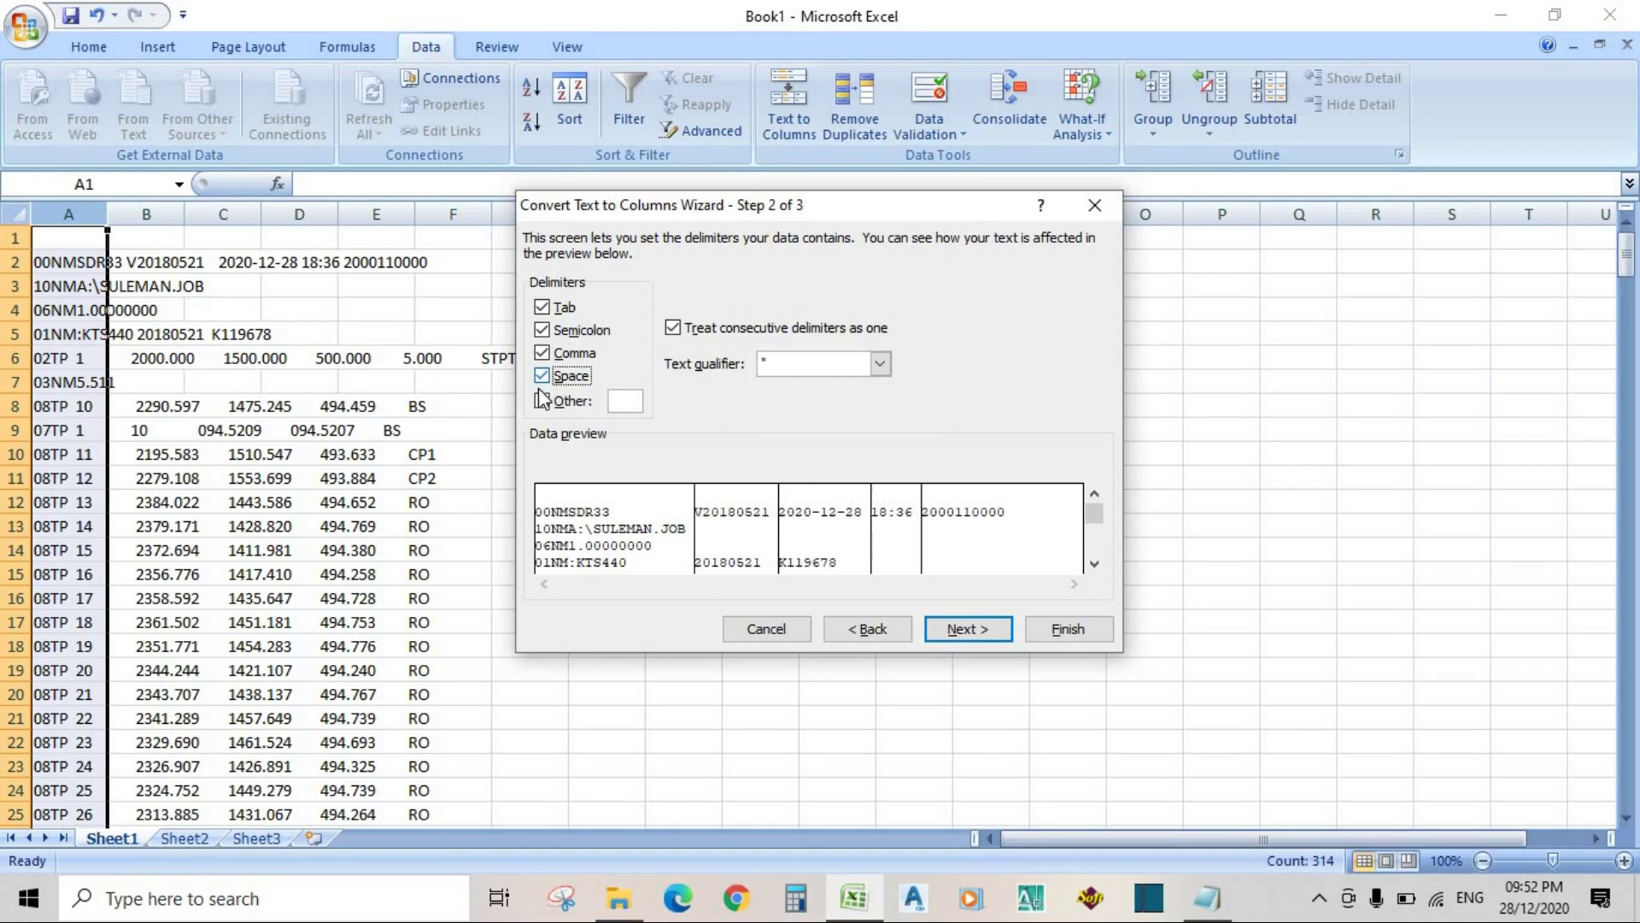
left_click(542, 401)
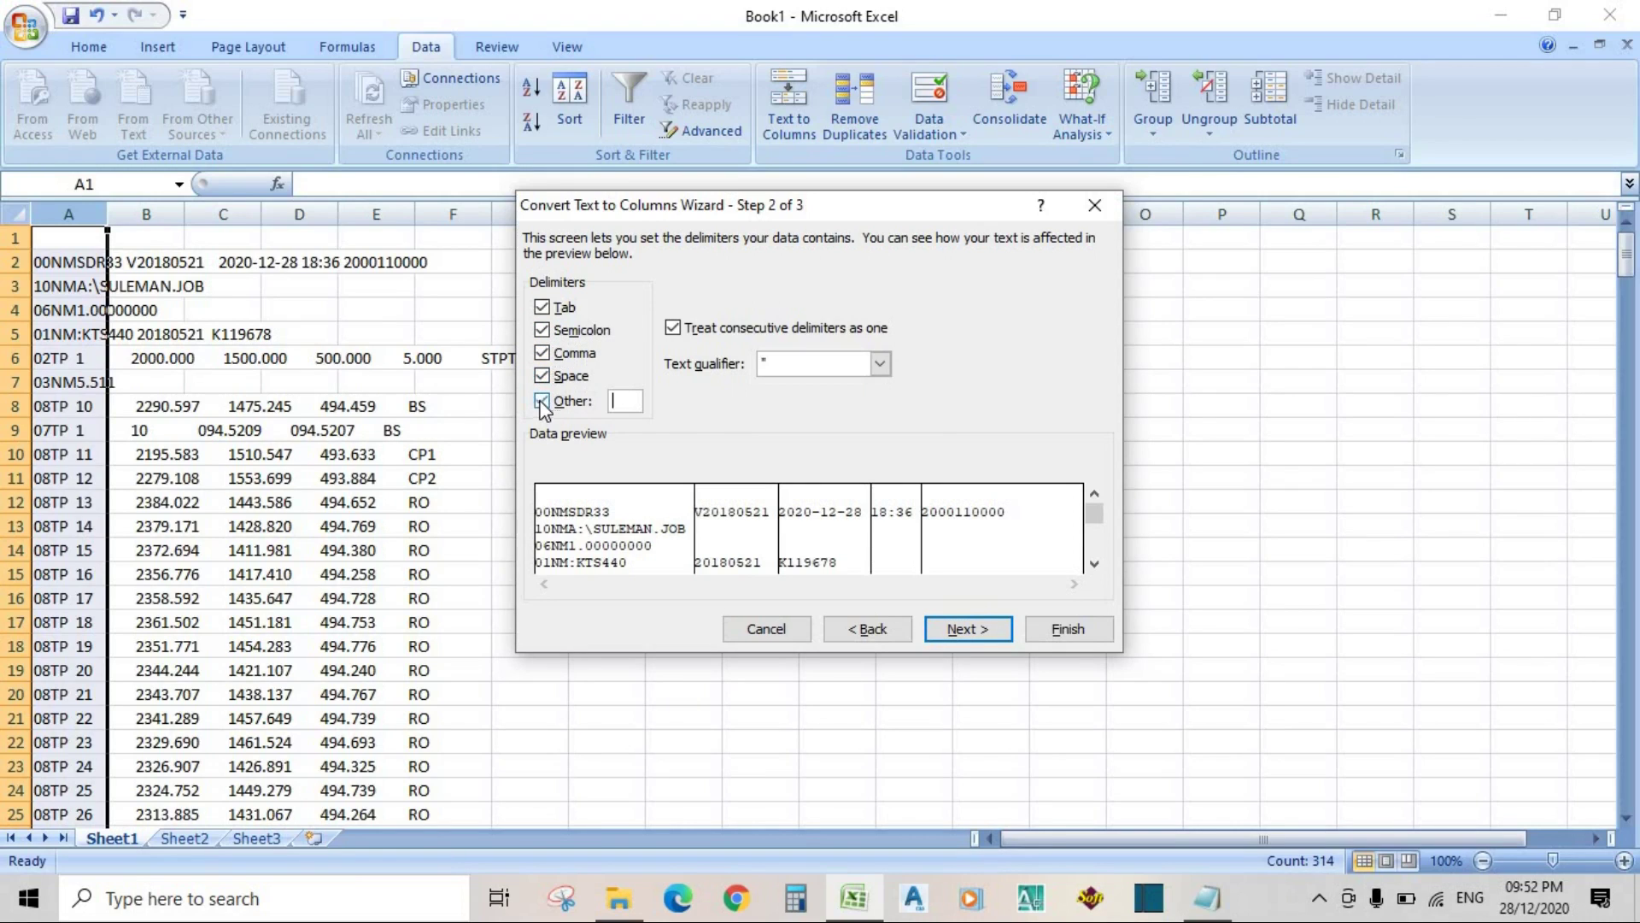
left_click(956, 632)
left_click(1068, 630)
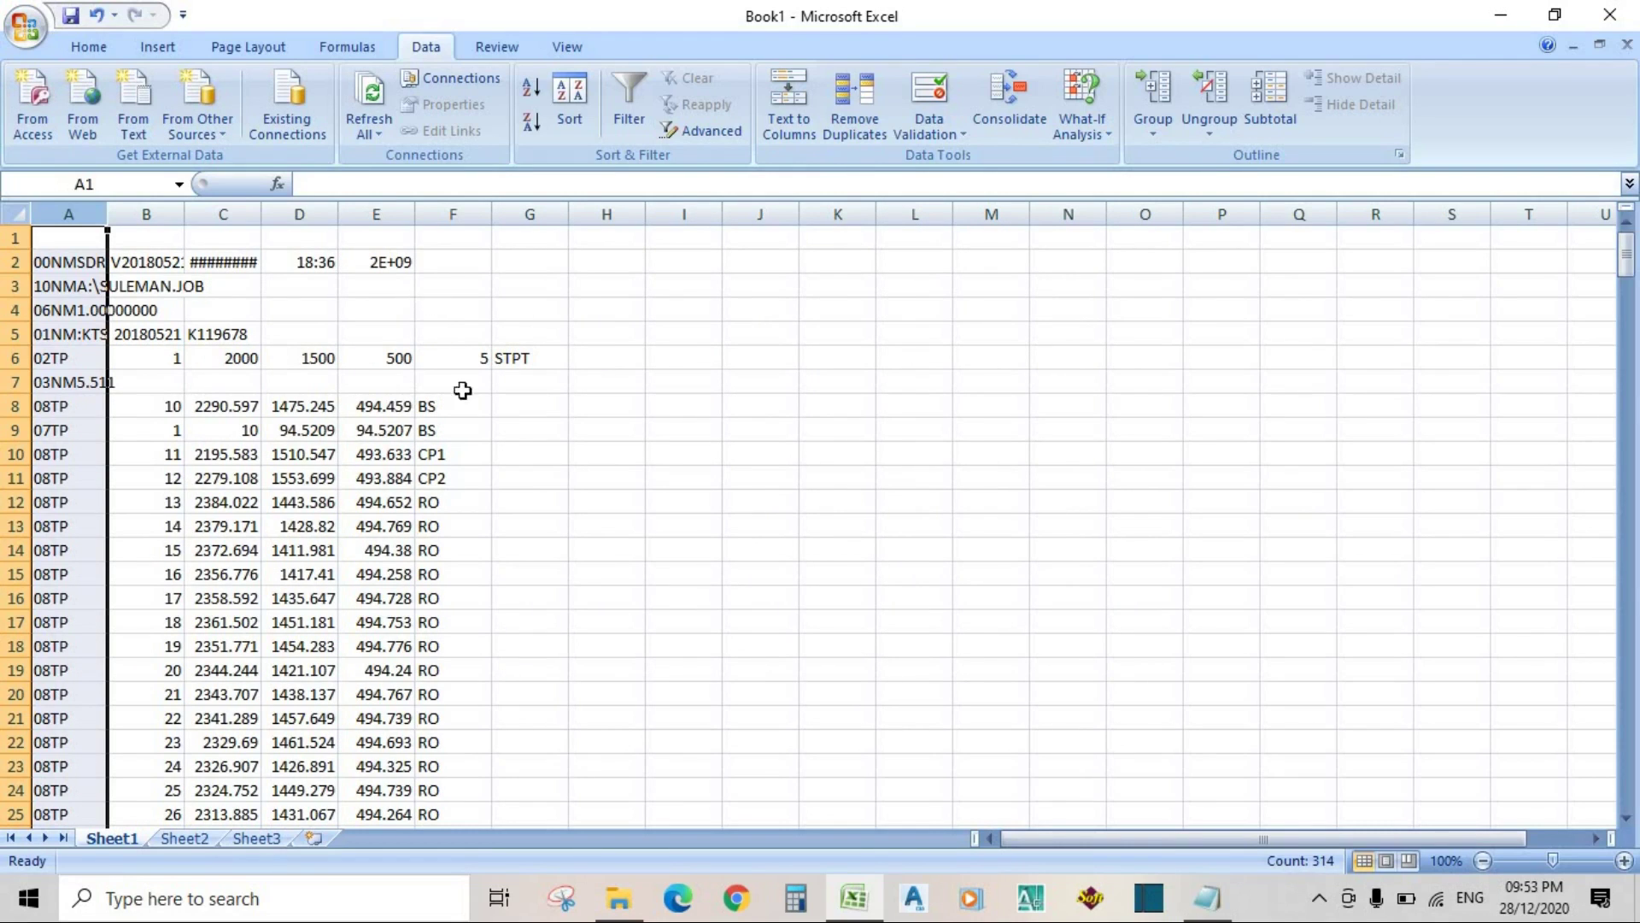
Step: Delete column A with the record codes such as 08TP
left_click(86, 212)
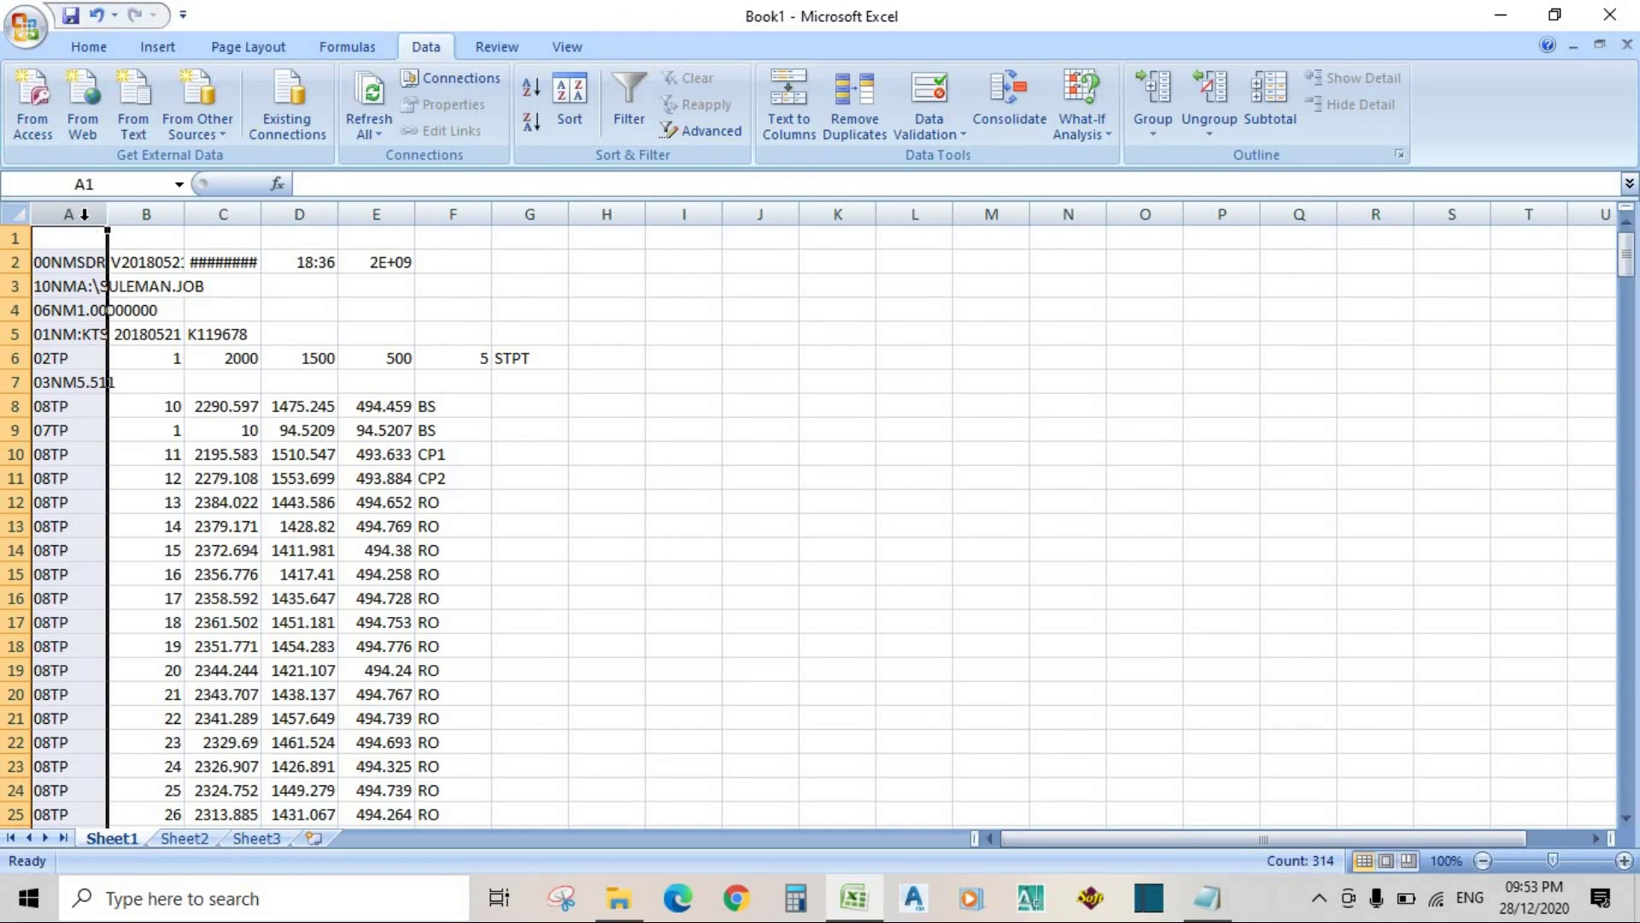
right_click(85, 213)
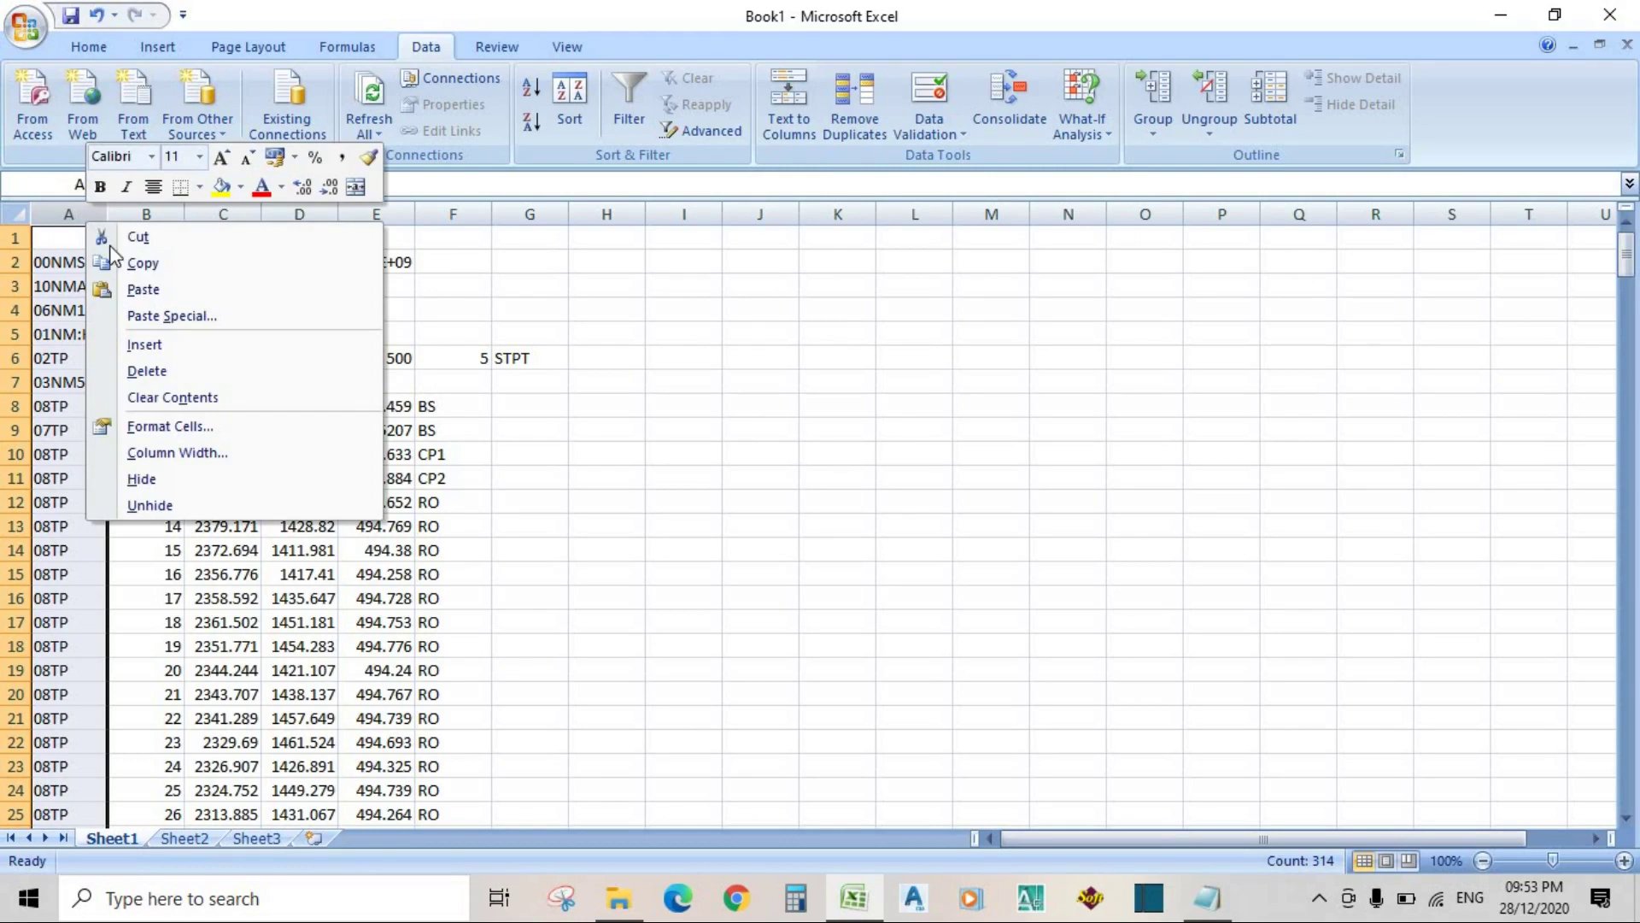
left_click(154, 373)
left_click(659, 505)
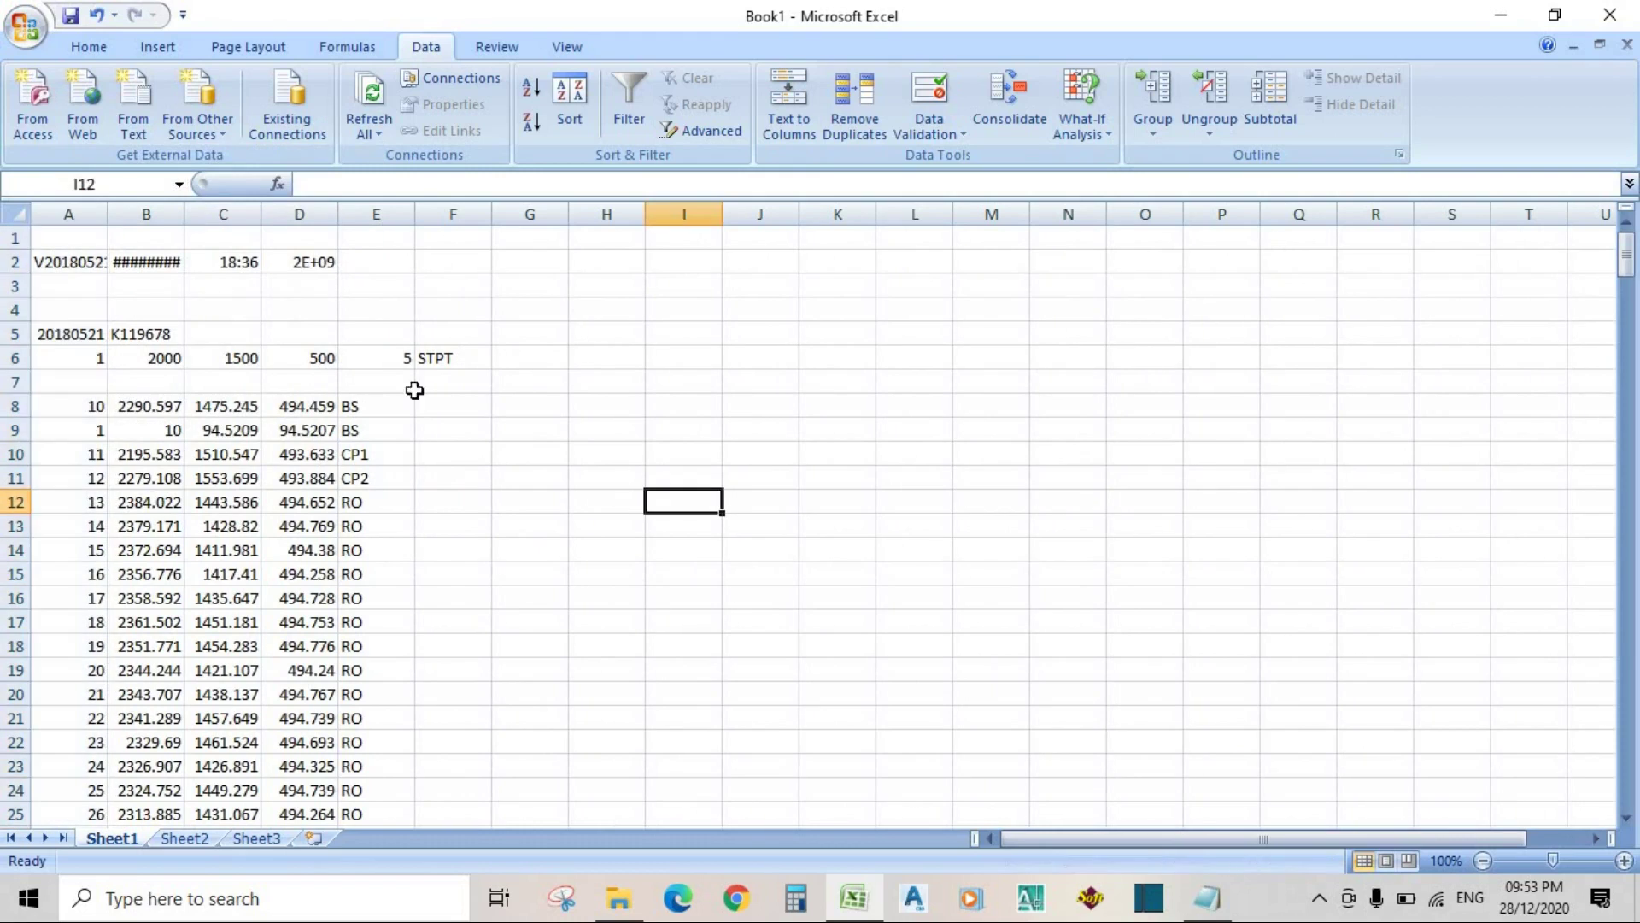
Step: Delete rows 1 to 5, which hold the file's header information above the first station point
left_click_drag(14, 238, 22, 338)
right_click(19, 238)
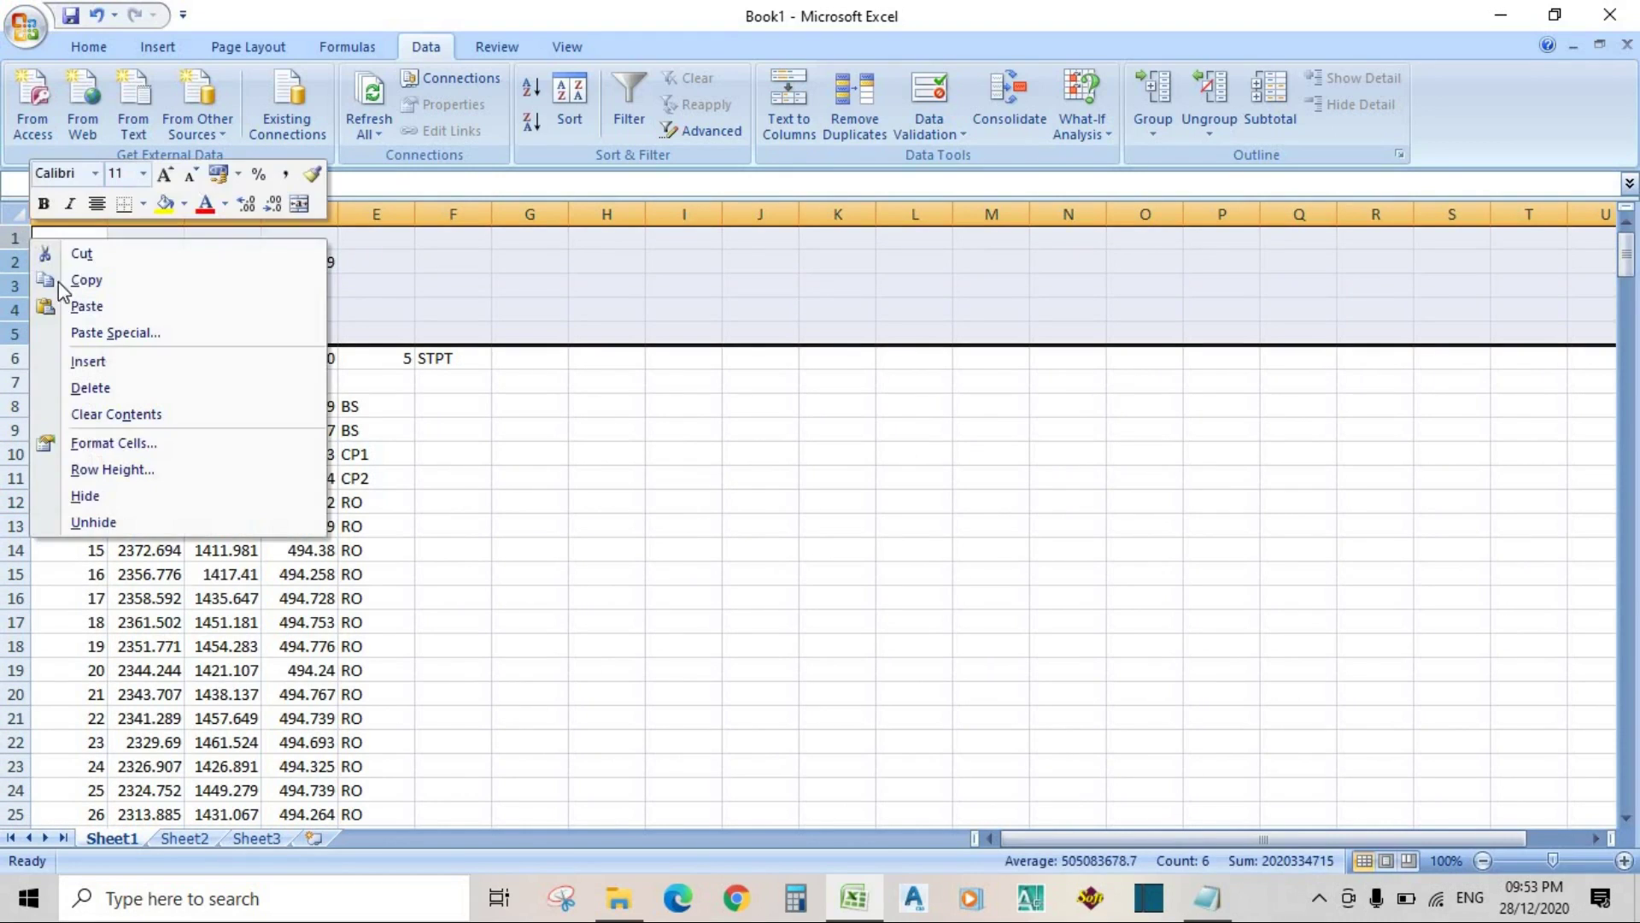
left_click(90, 386)
left_click(505, 427)
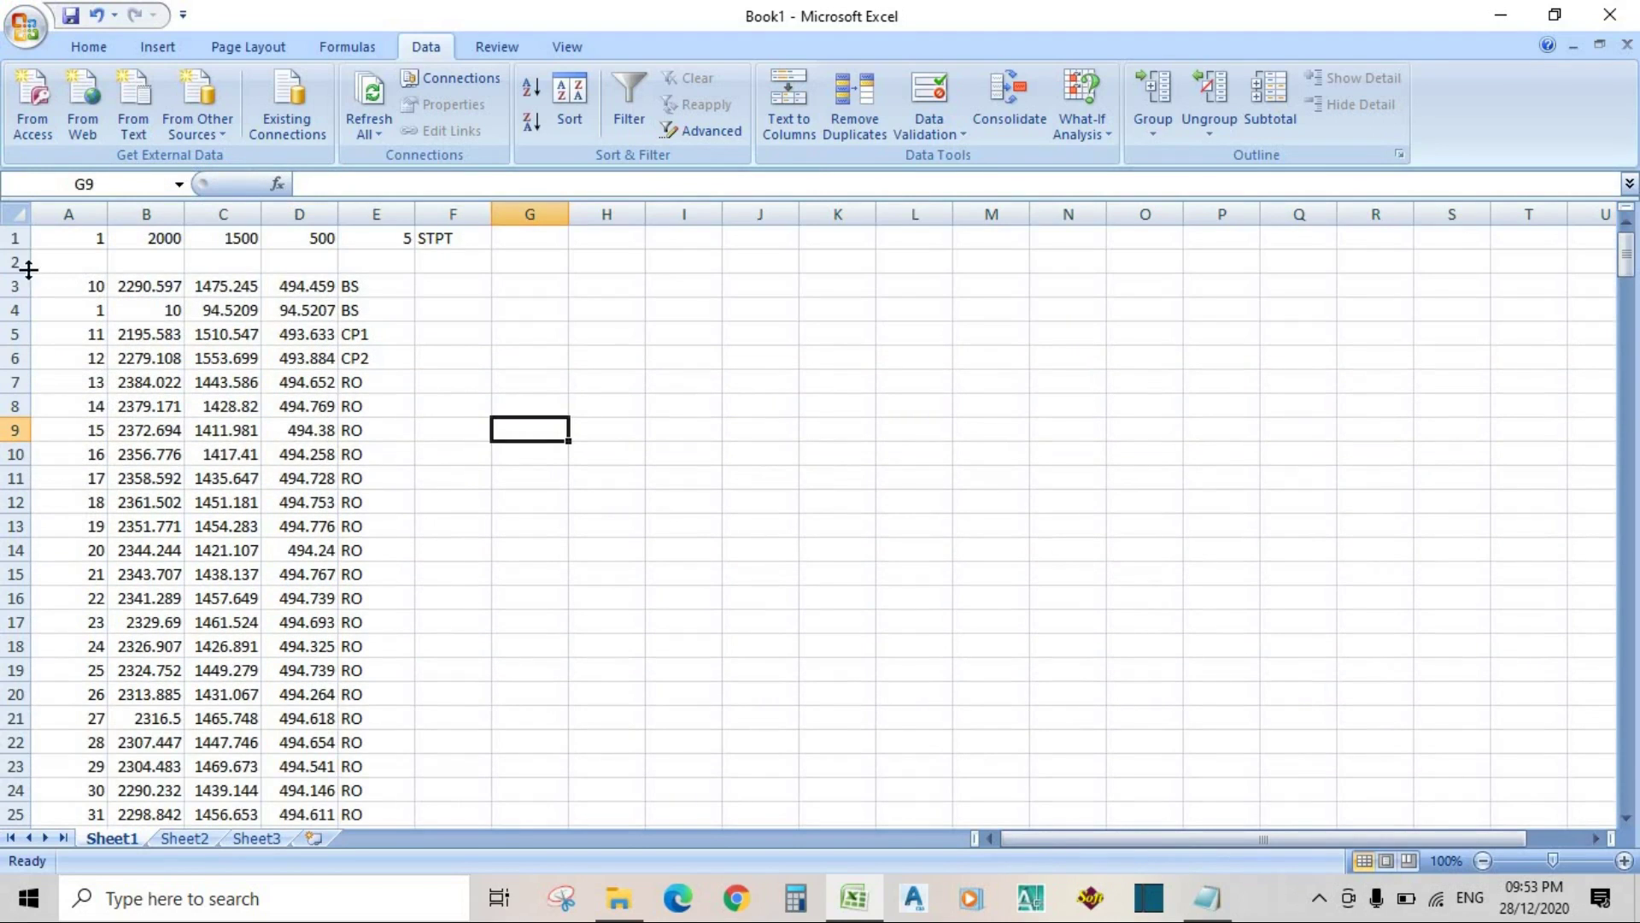
Step: Delete the blank row 2 and the BS bearing row with 94.5209 directly below point 10
right_click(27, 265)
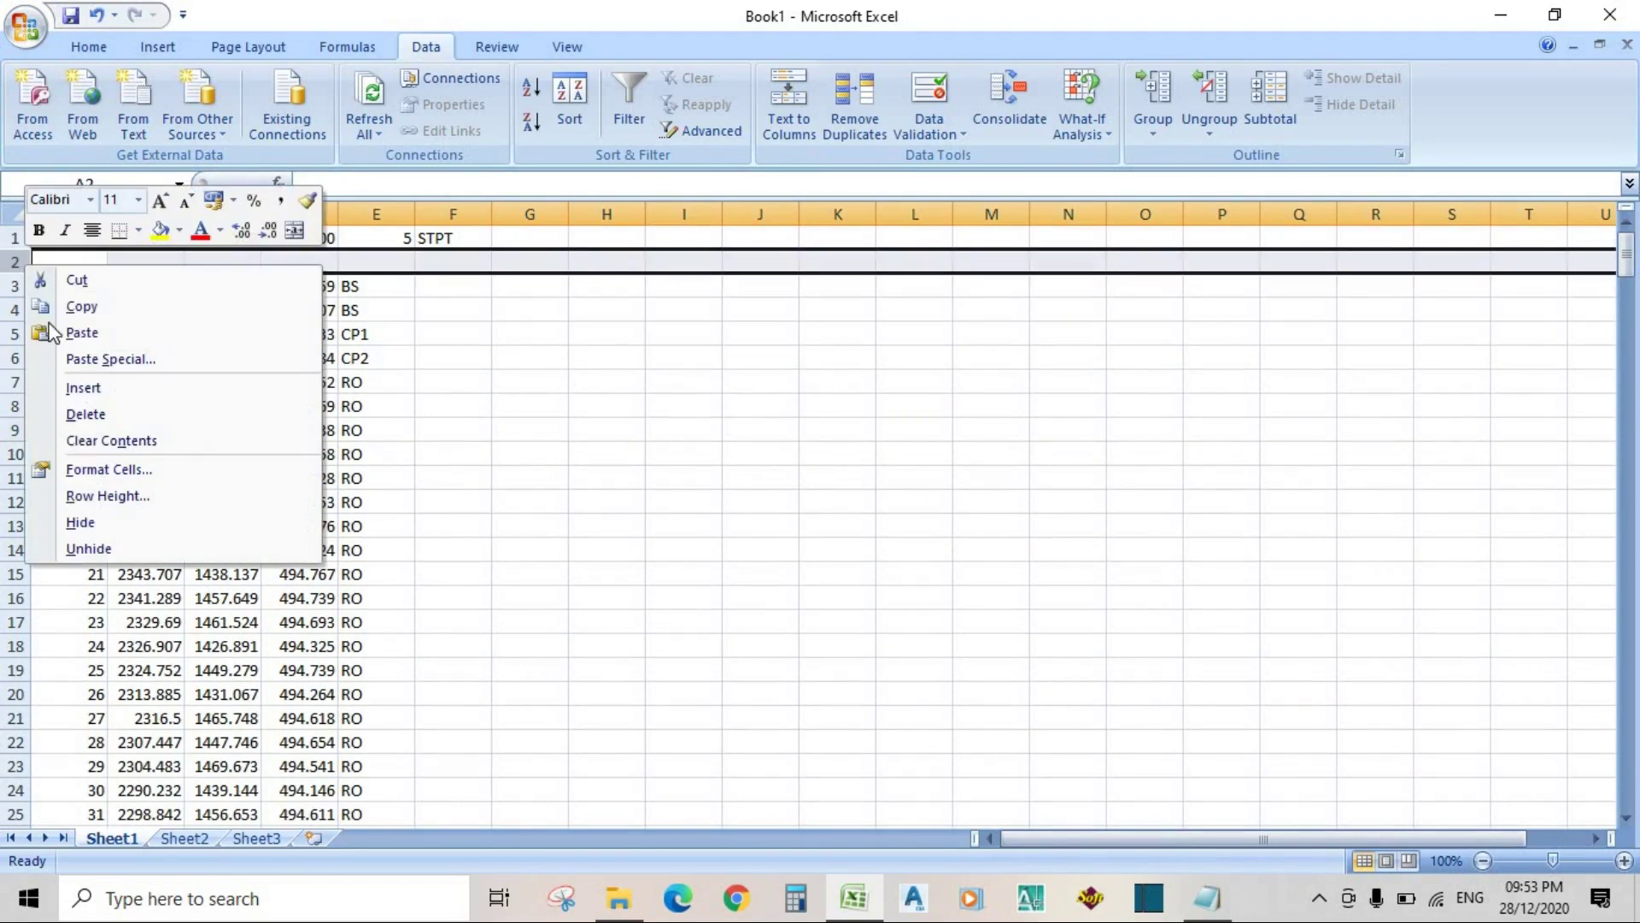
left_click(92, 415)
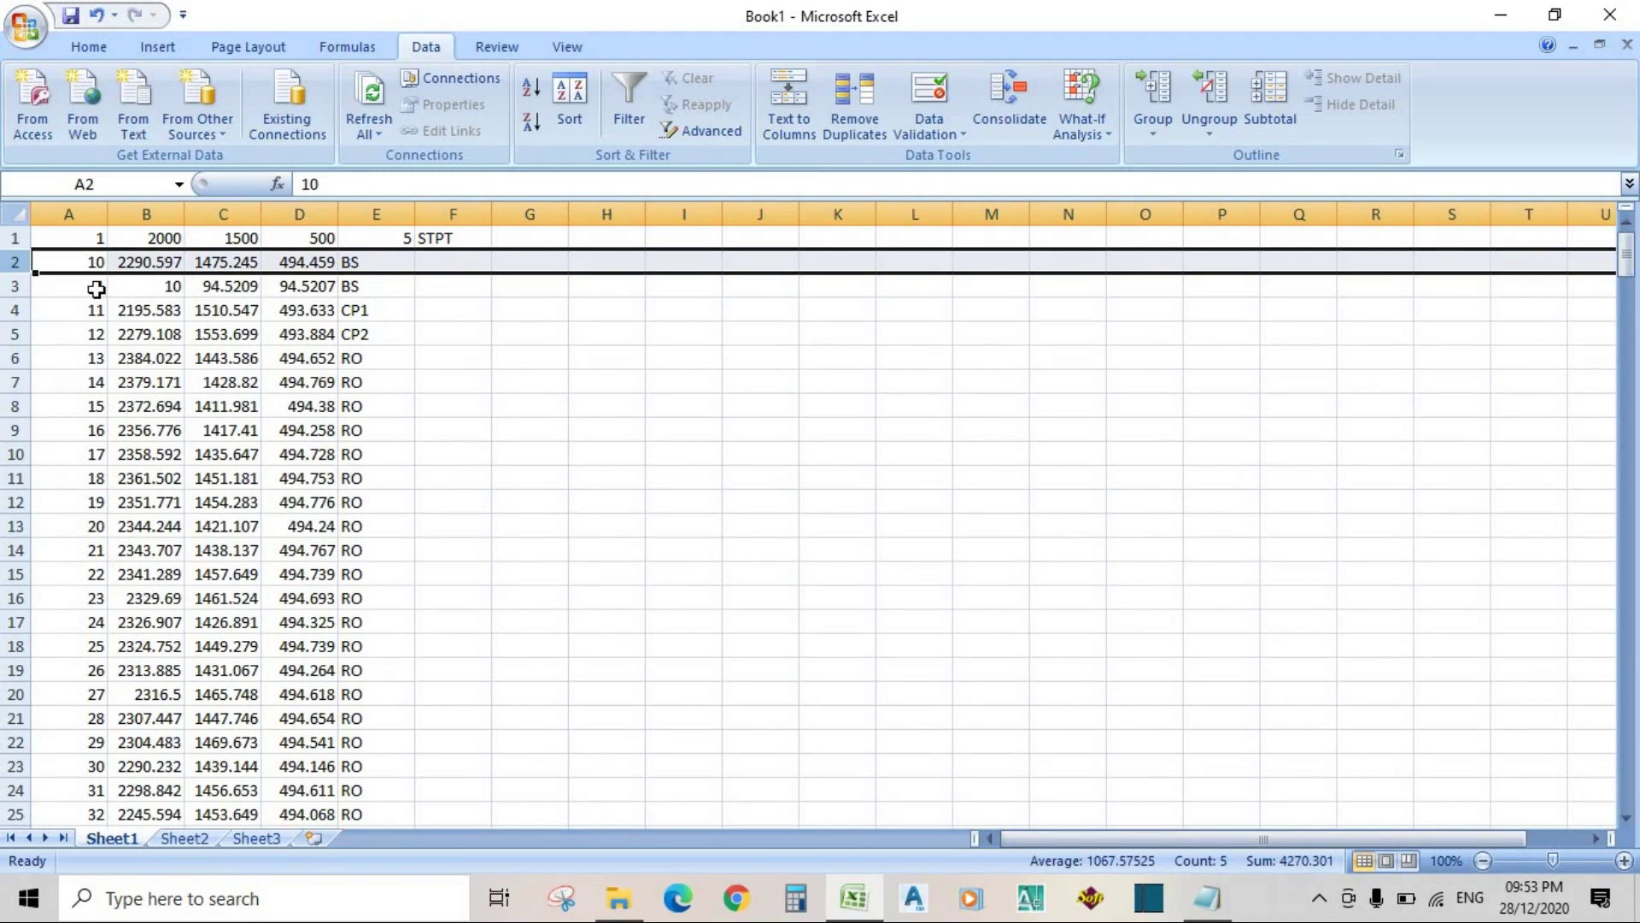
right_click(17, 288)
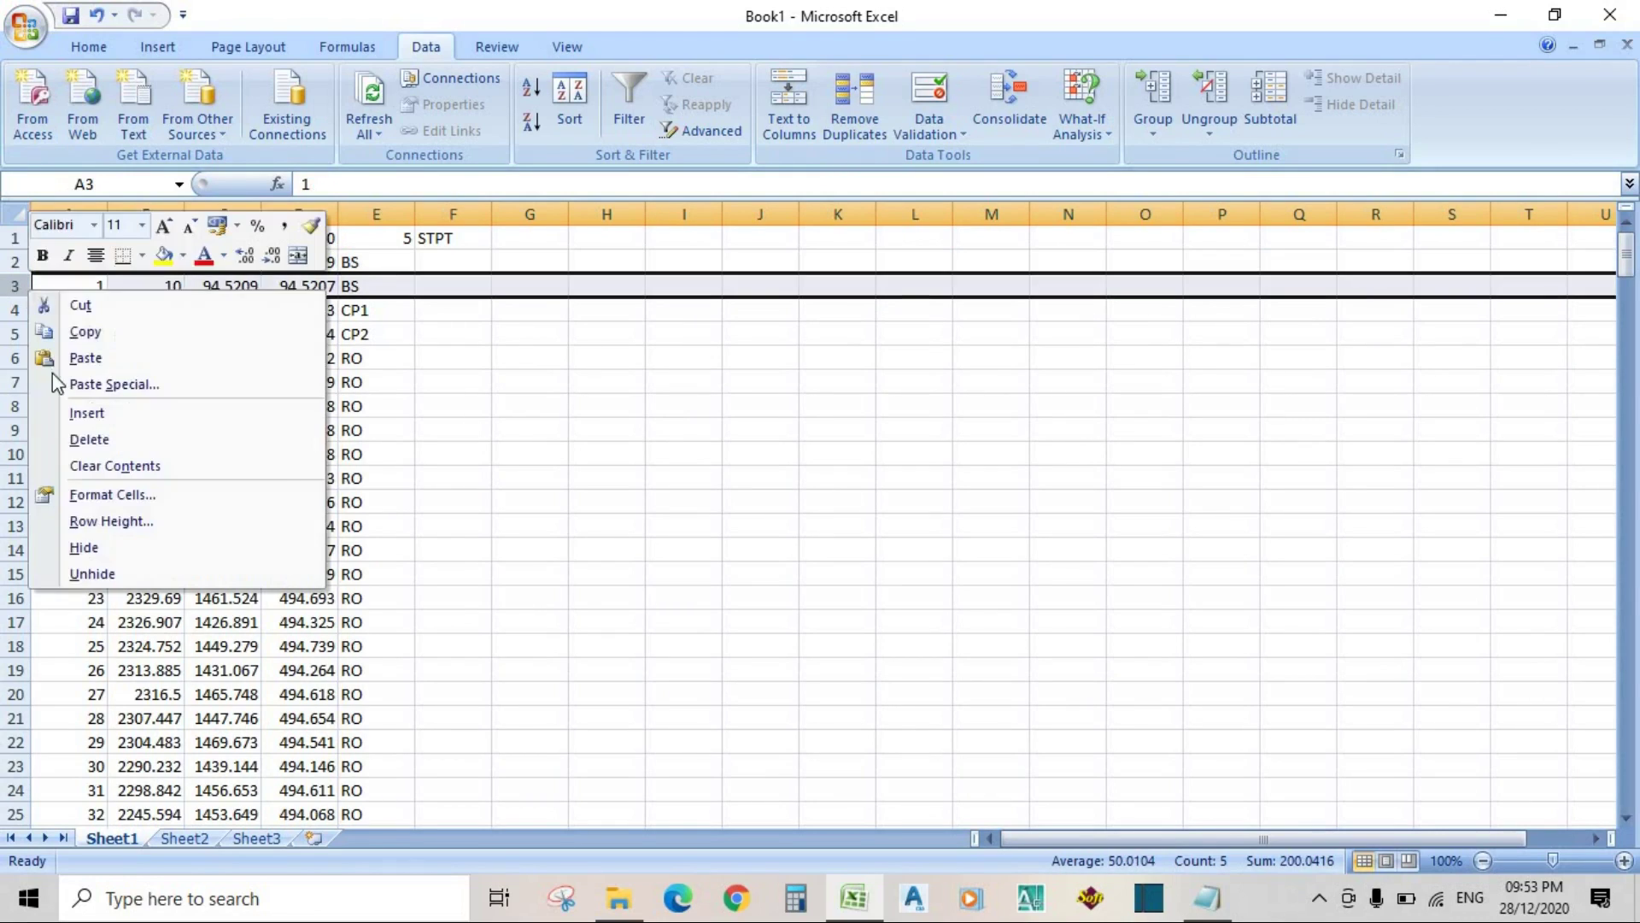
left_click(80, 435)
Step: Delete the blank row 151 just above point 159
scroll(86, 512, "down", 19)
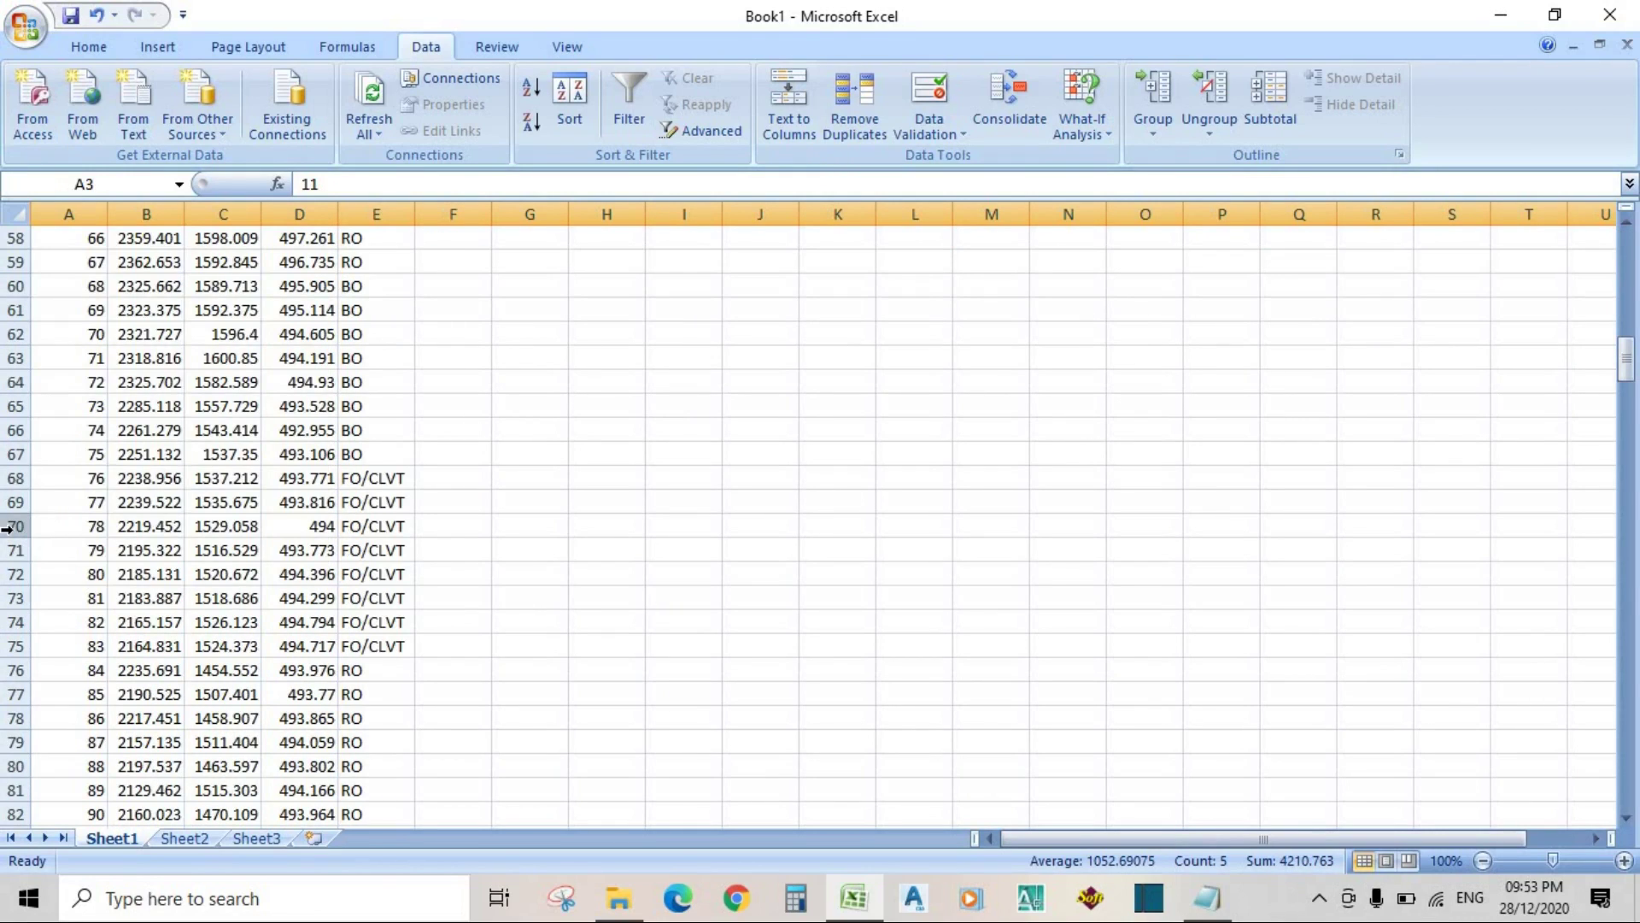
scroll(7, 527, "down", 20)
right_click(15, 454)
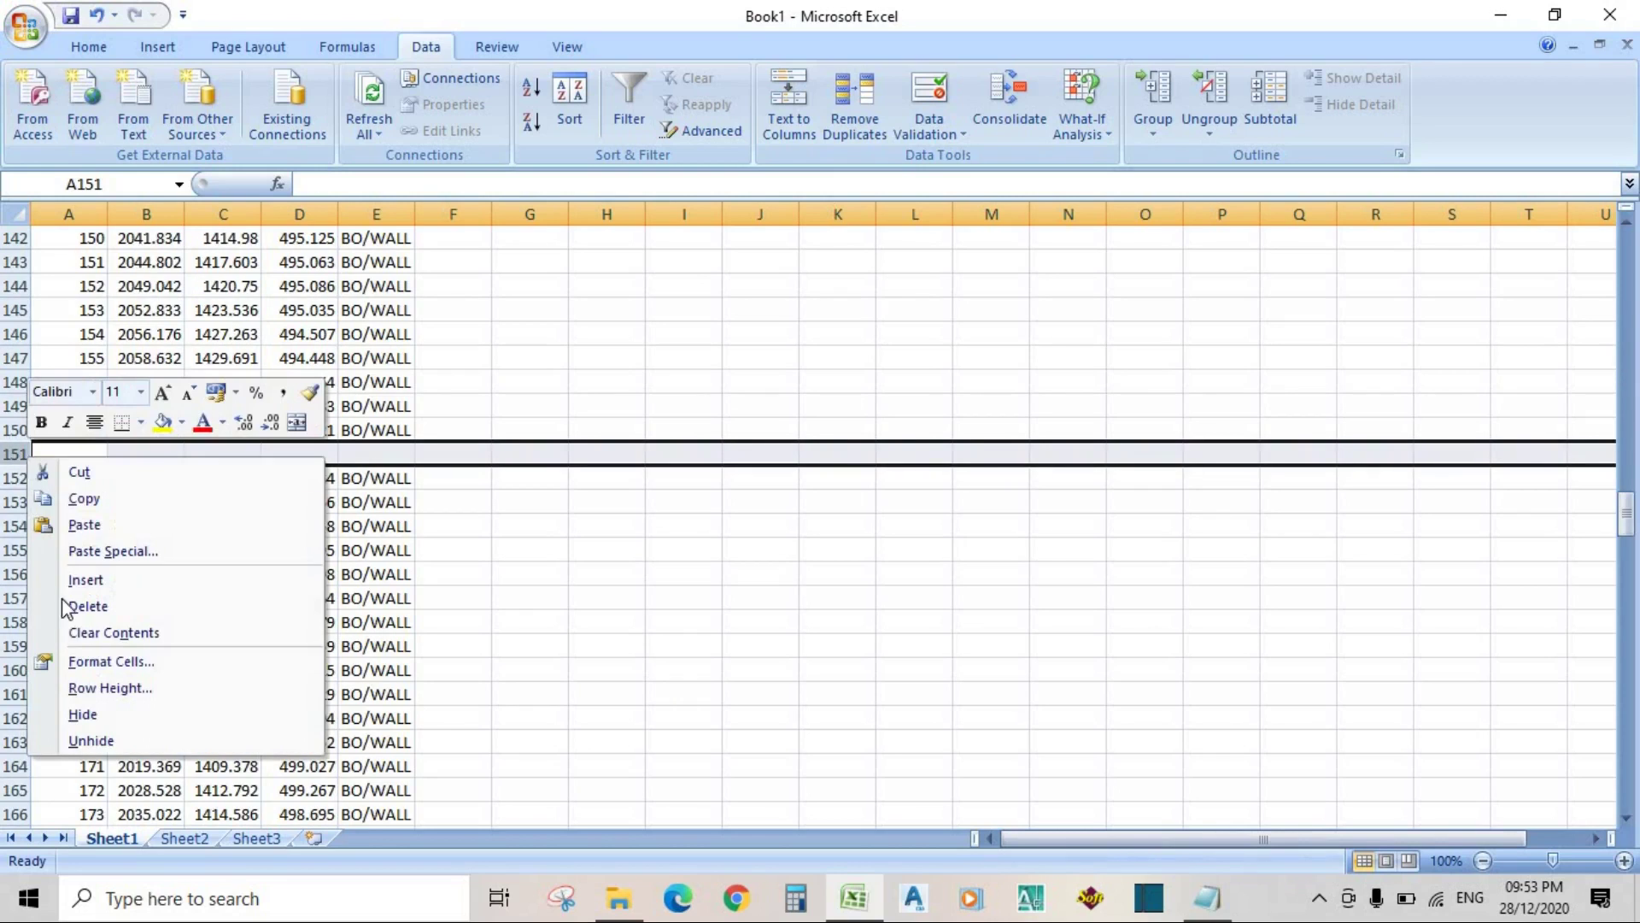
left_click(72, 607)
Step: Delete the blank row 187 between points 194 and 195
scroll(69, 673, "down", 8)
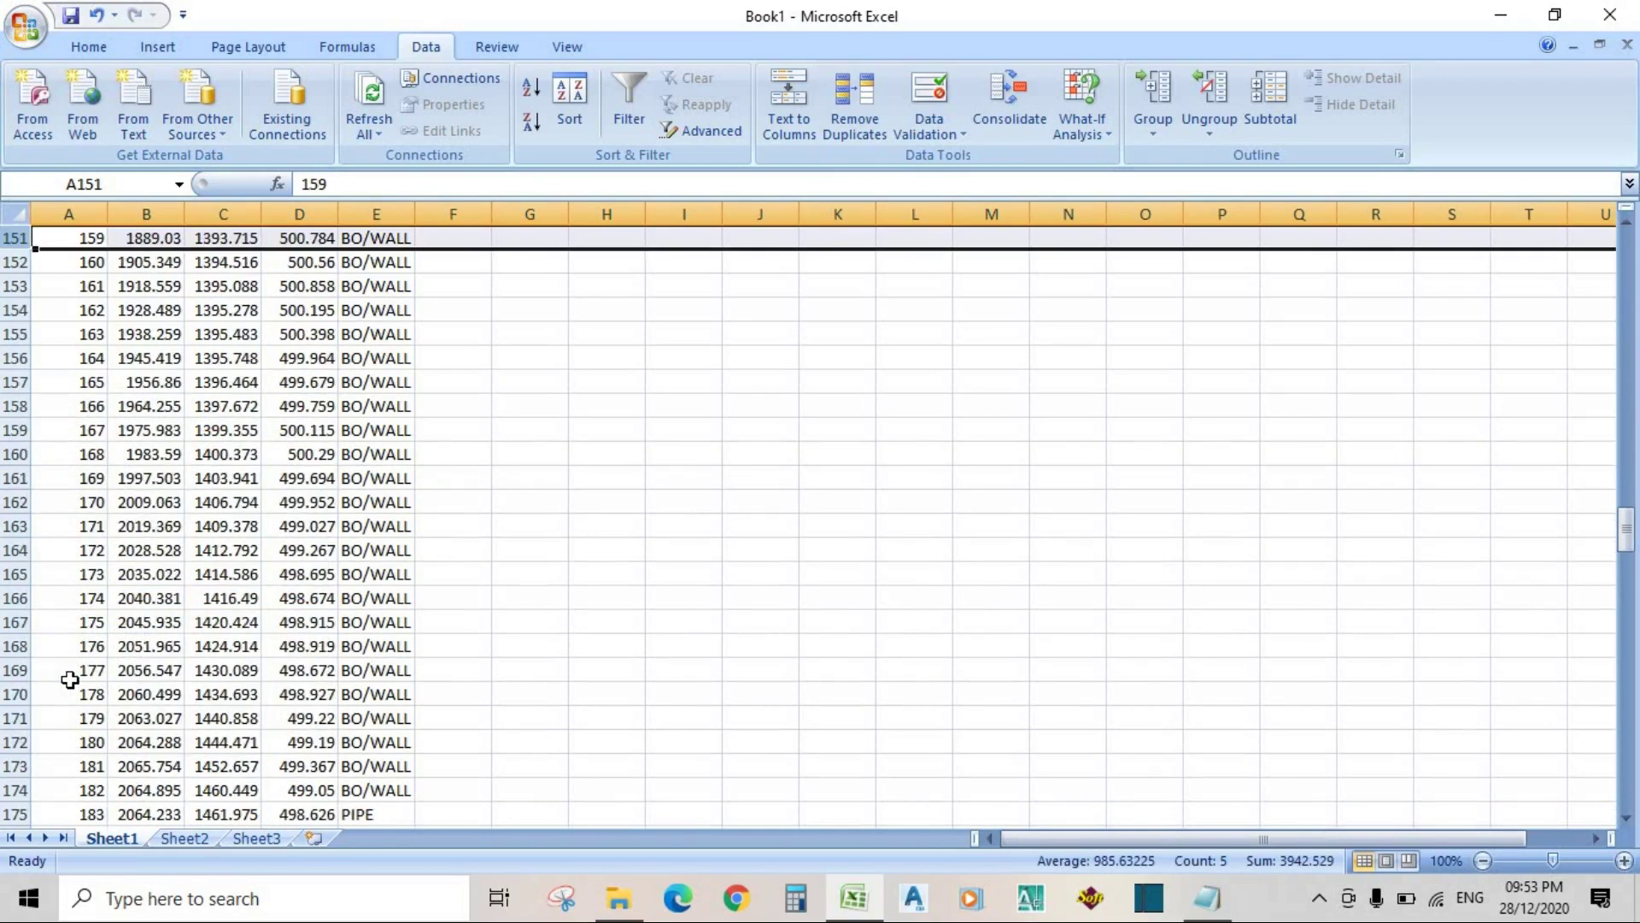
left_click(15, 742)
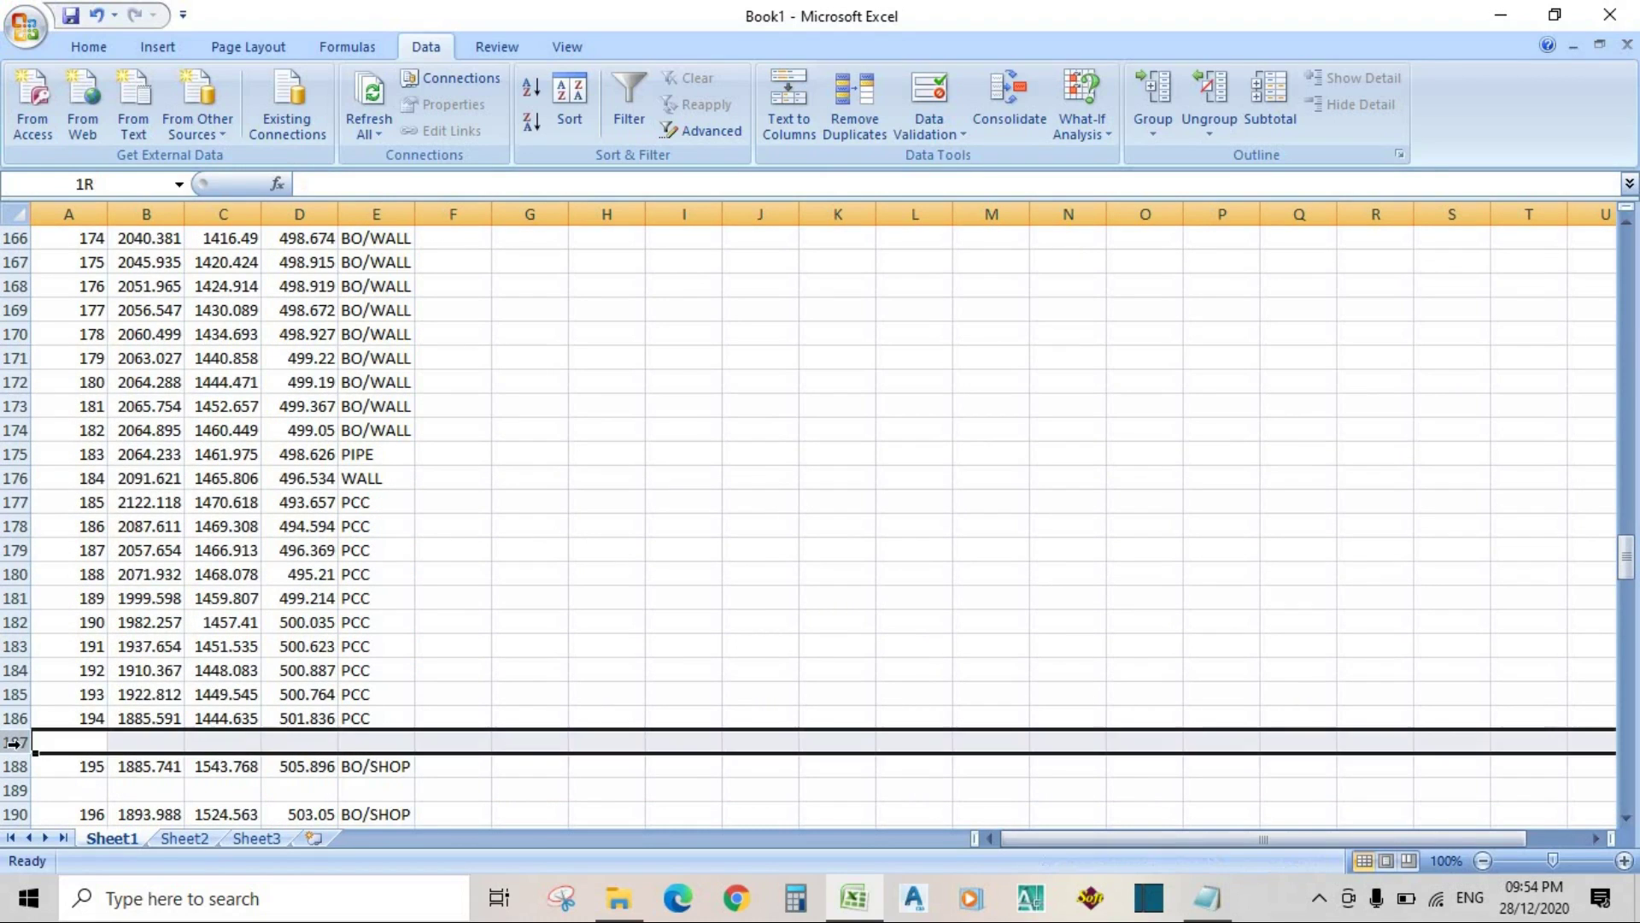
right_click(15, 742)
left_click(80, 594)
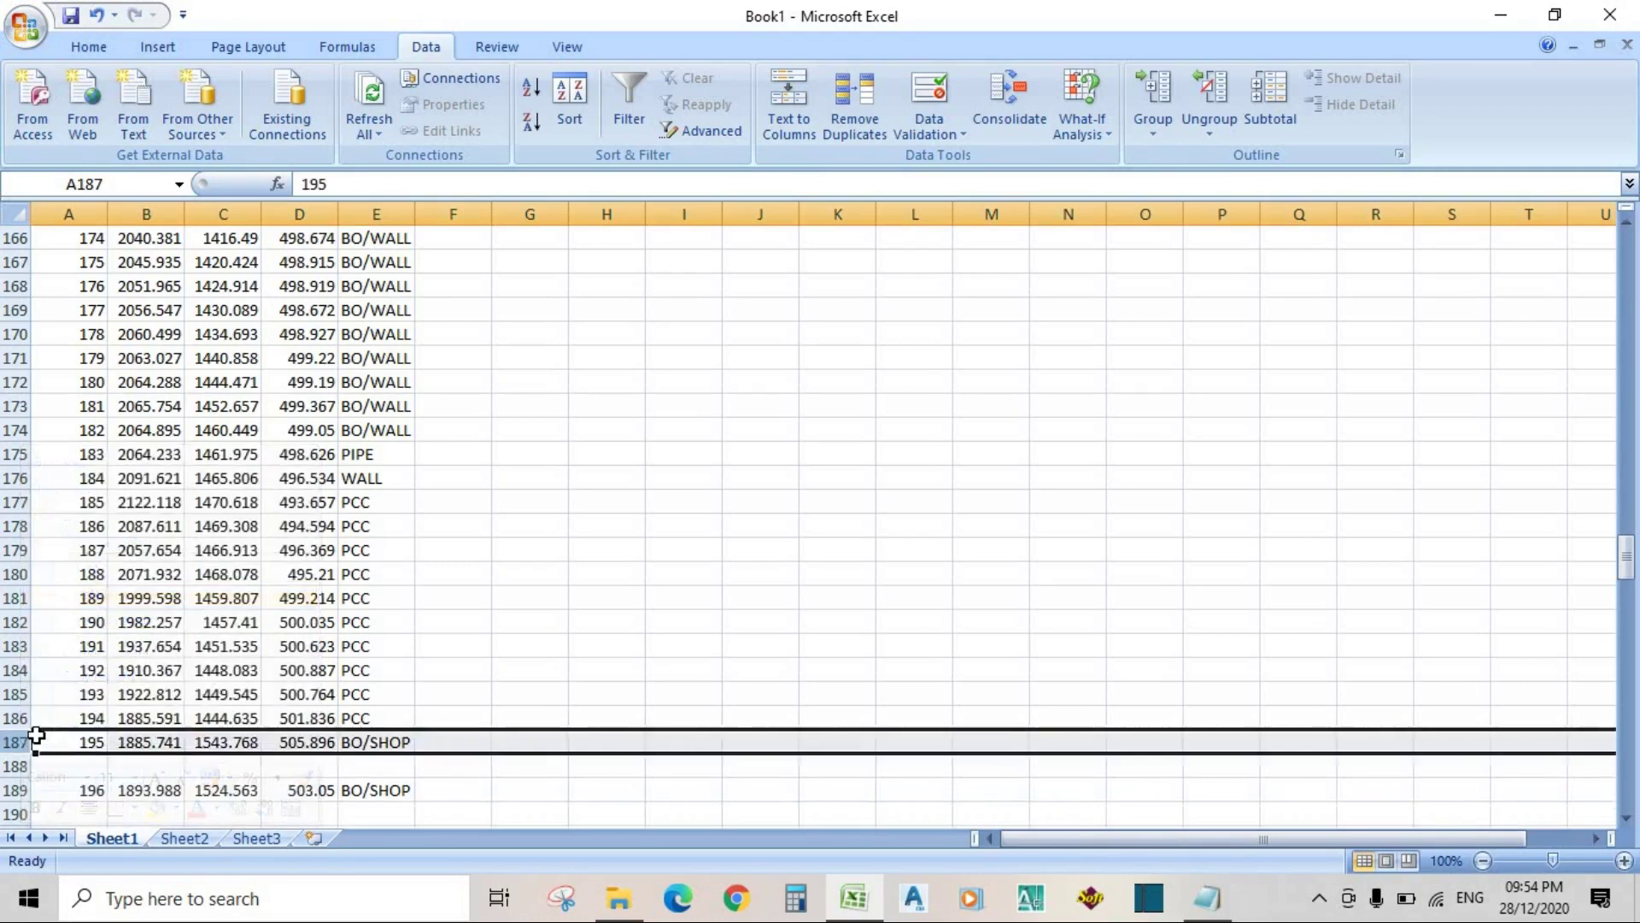
Step: Delete the blank rows directly above and below point 196
scroll(30, 572, "down", 3)
left_click(25, 551)
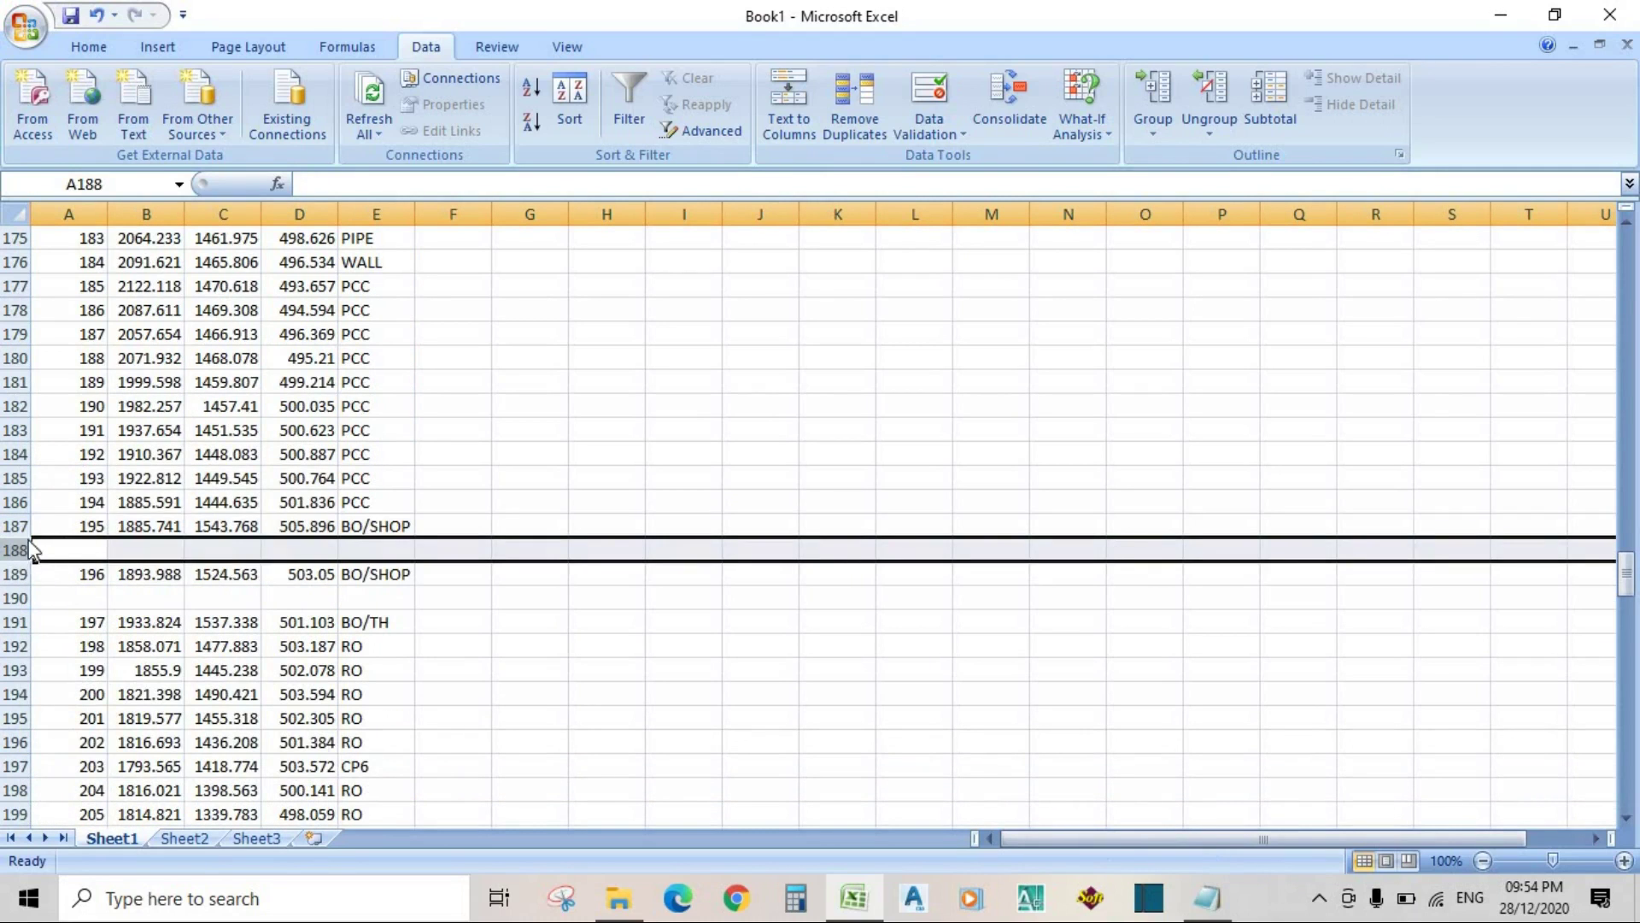
right_click(28, 551)
left_click(83, 697)
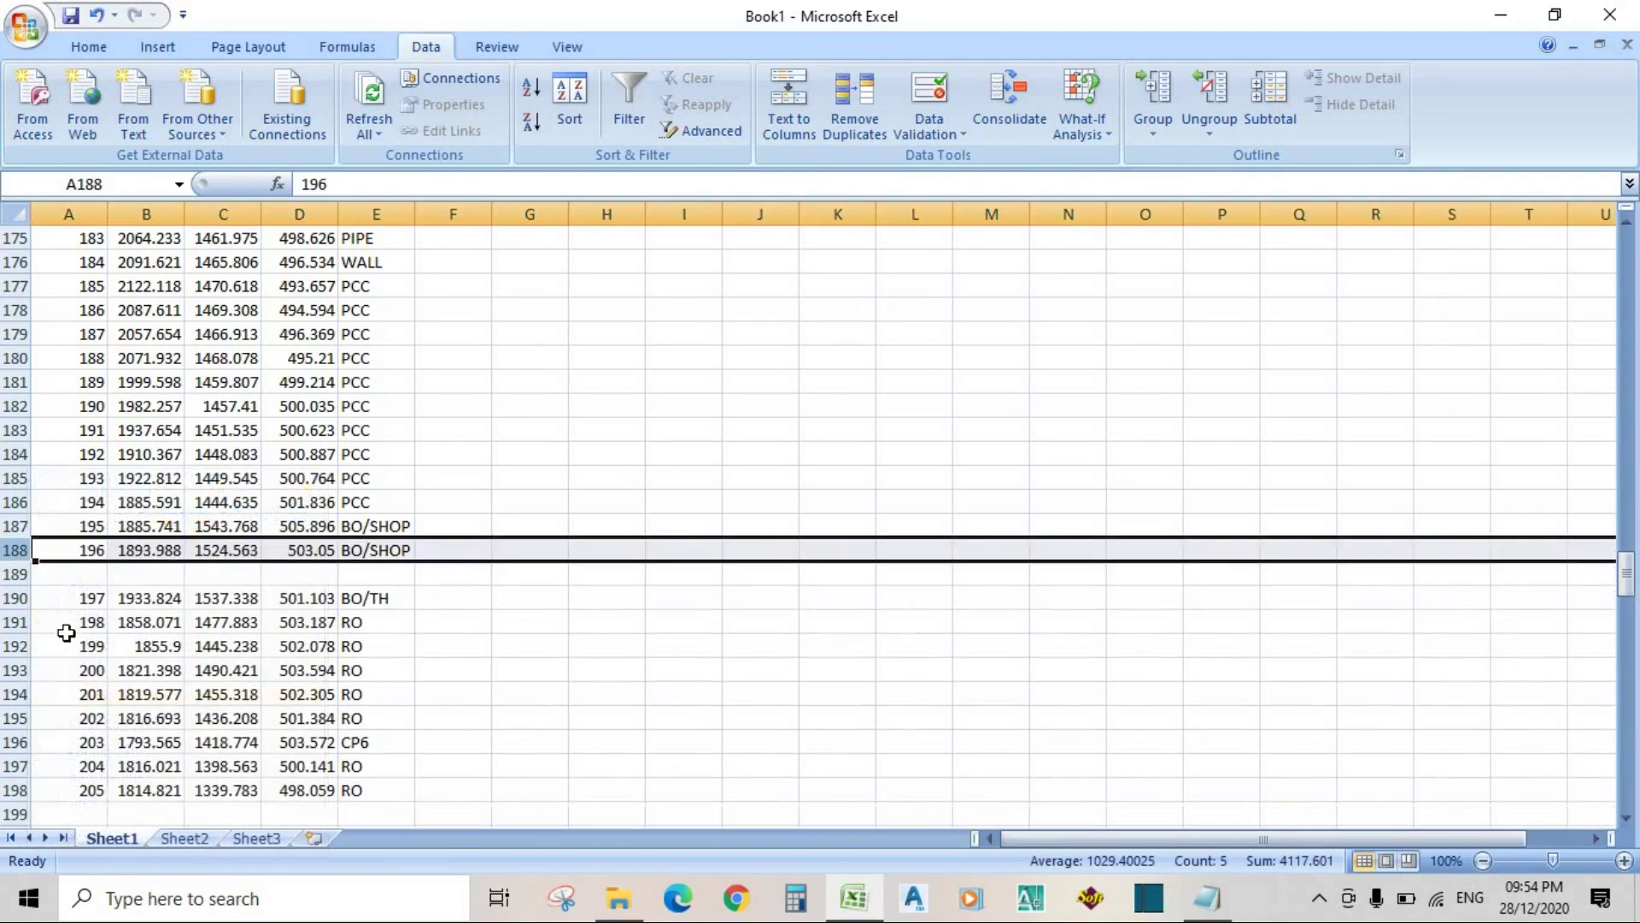
left_click(17, 573)
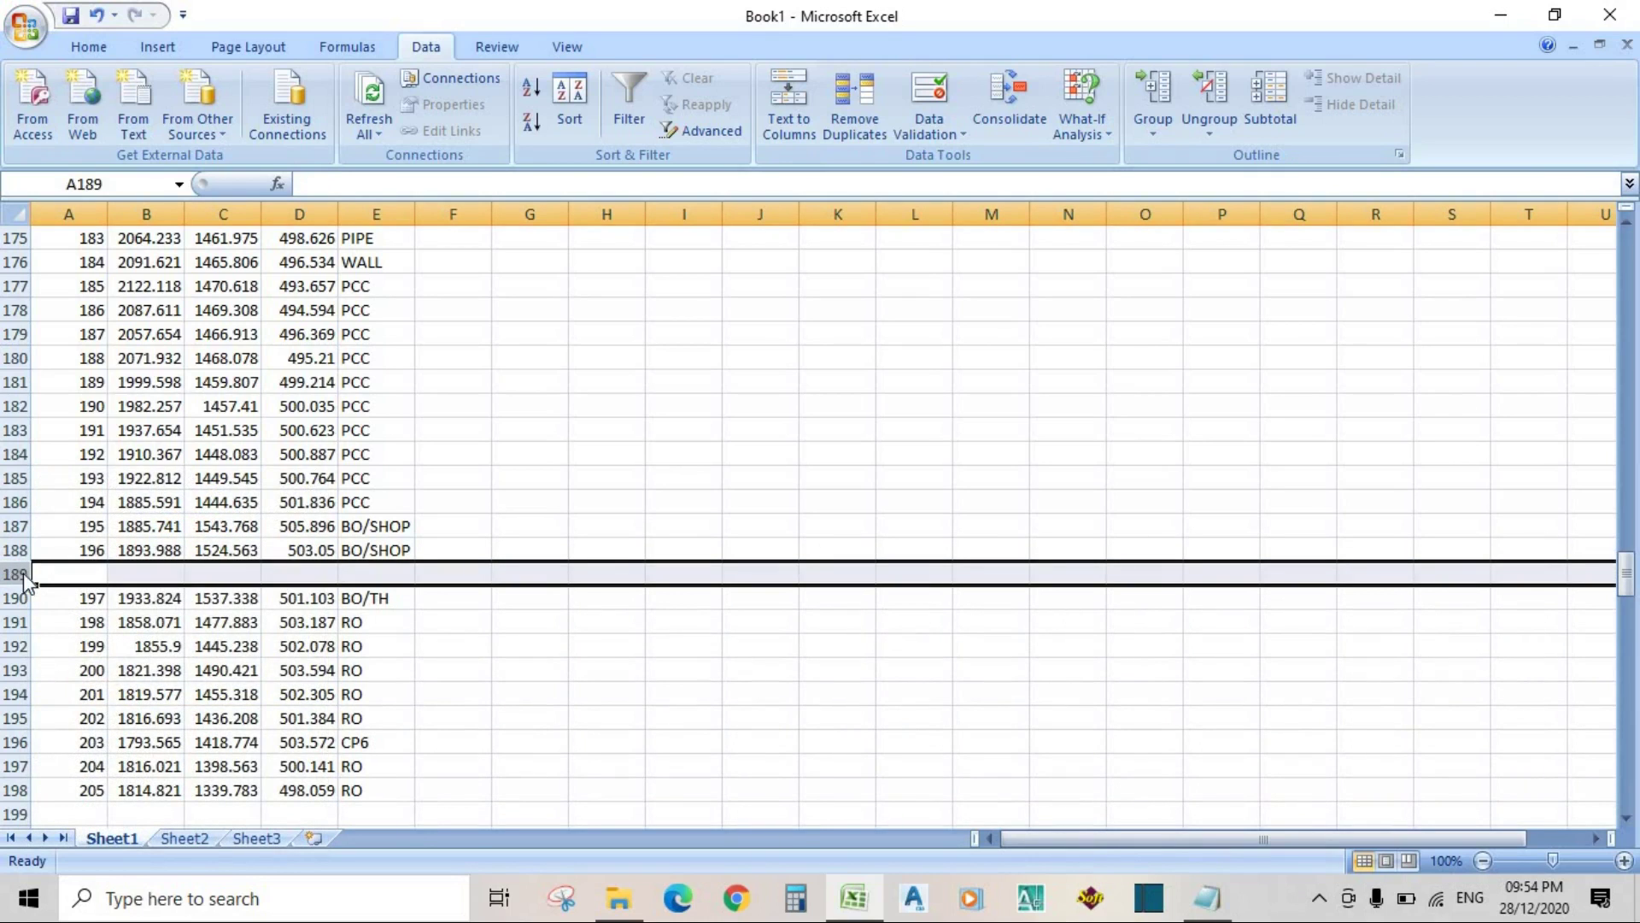
right_click(23, 572)
left_click(55, 422)
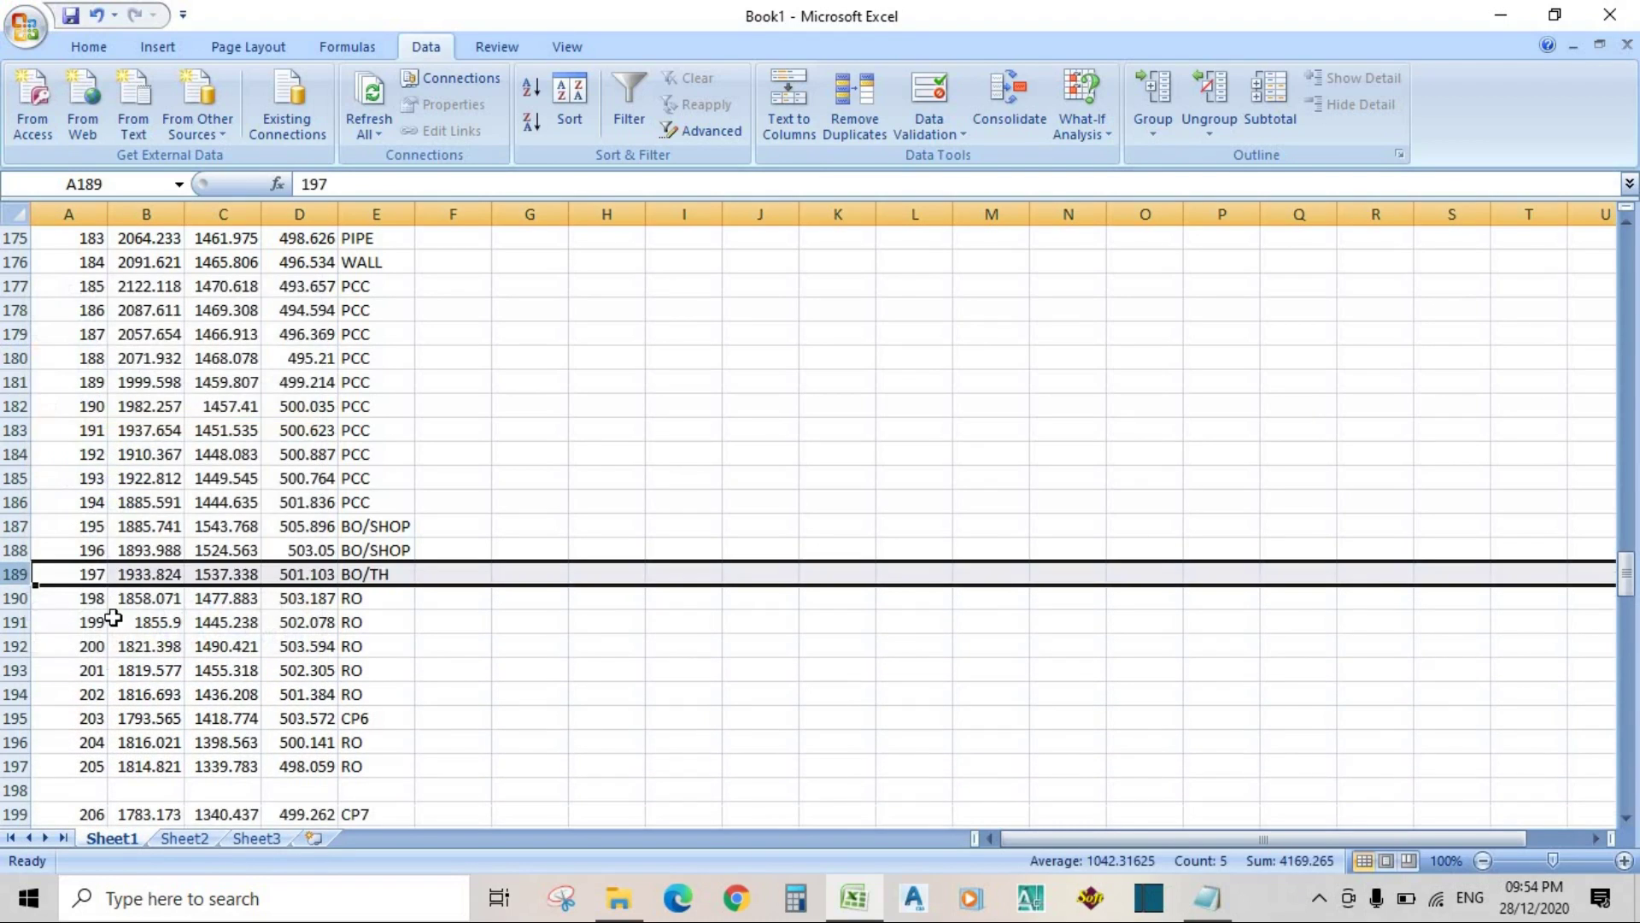
Step: Delete the blank row 198 between points 205 and 206
scroll(98, 696, "down", 2)
left_click(17, 647)
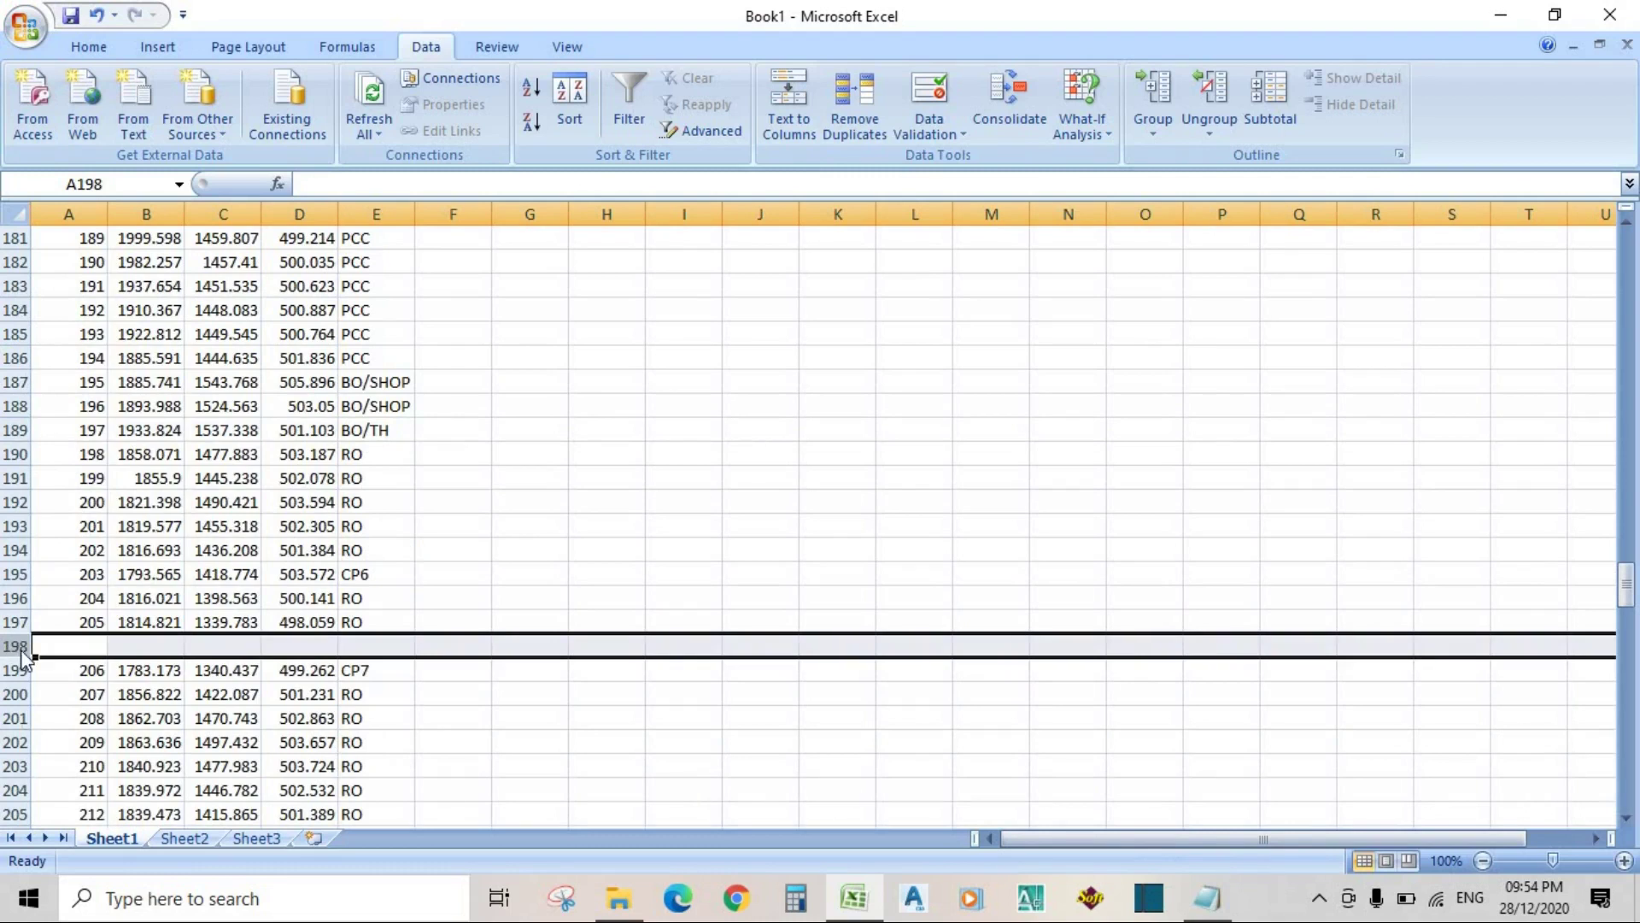
right_click(22, 651)
left_click(53, 498)
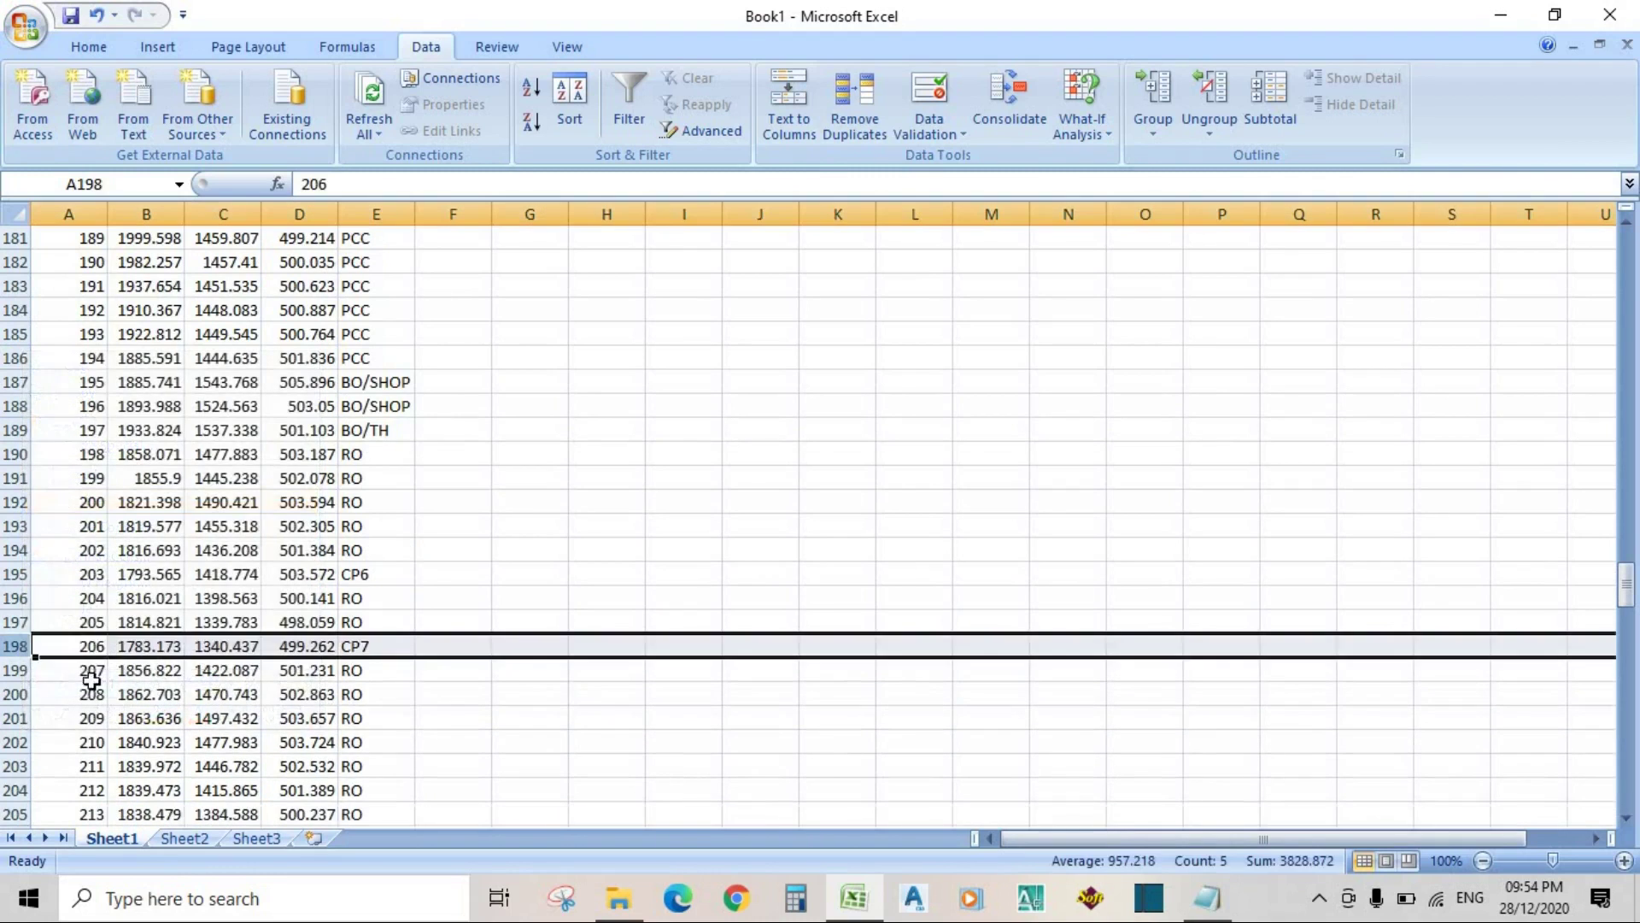
Step: Delete the blank row 207 between points 214 and 215
scroll(91, 679, "down", 5)
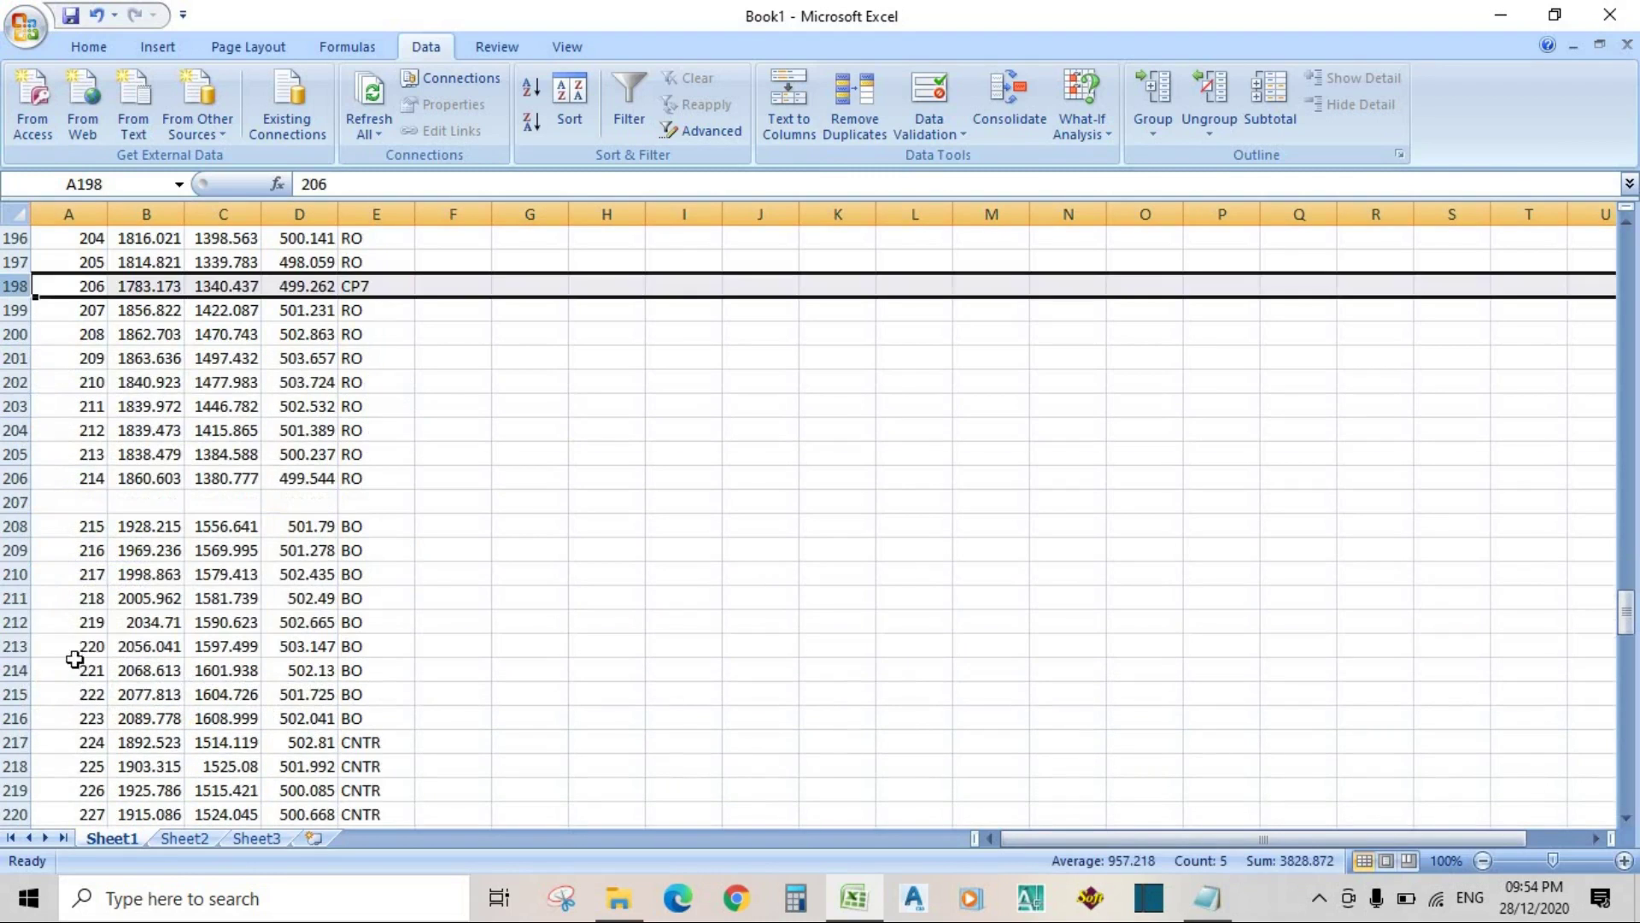
left_click(13, 505)
right_click(15, 508)
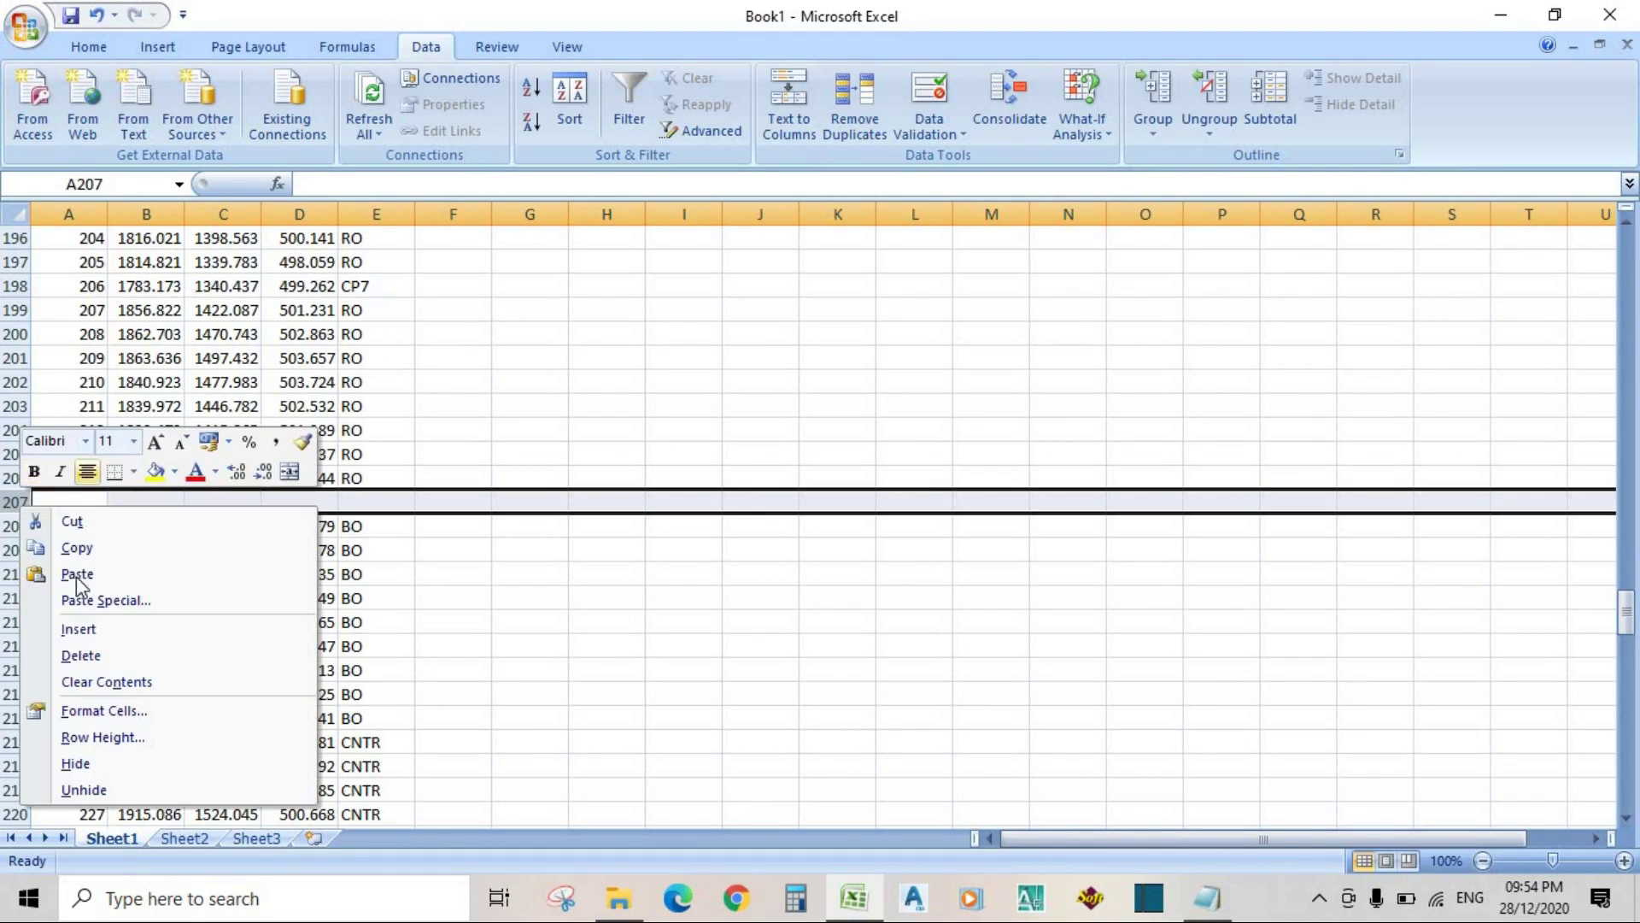
left_click(79, 654)
Step: Check the rows beyond point 215 for remaining blank rows and return to the start of the sheet
scroll(57, 683, "down", 4)
scroll(57, 683, "down", 12)
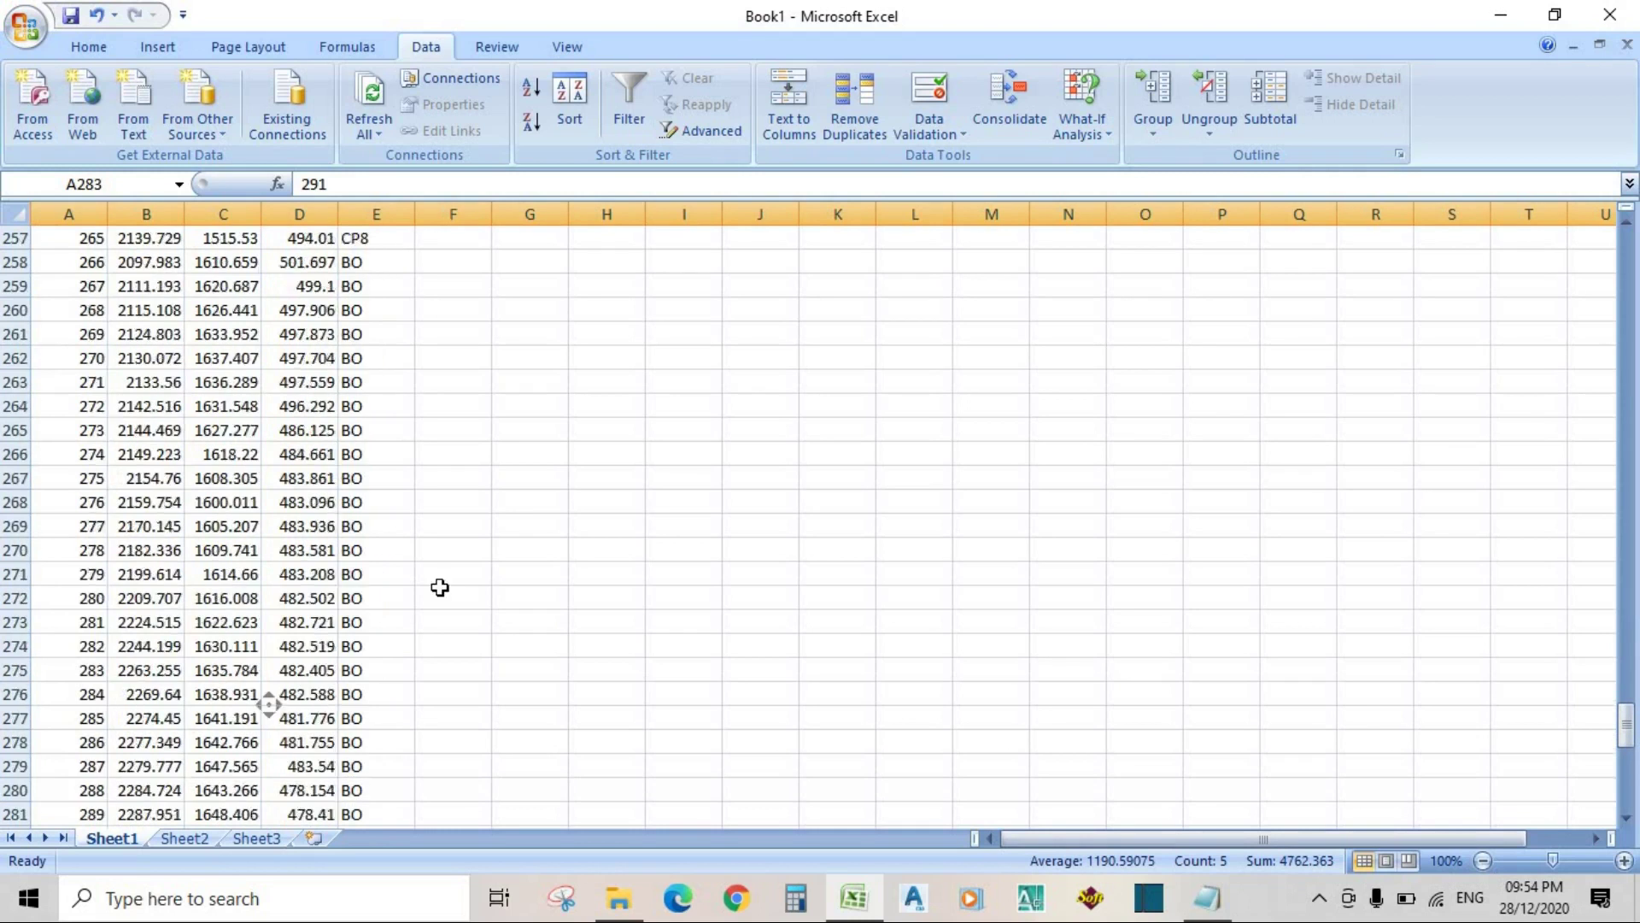
scroll(439, 586, "up", 19)
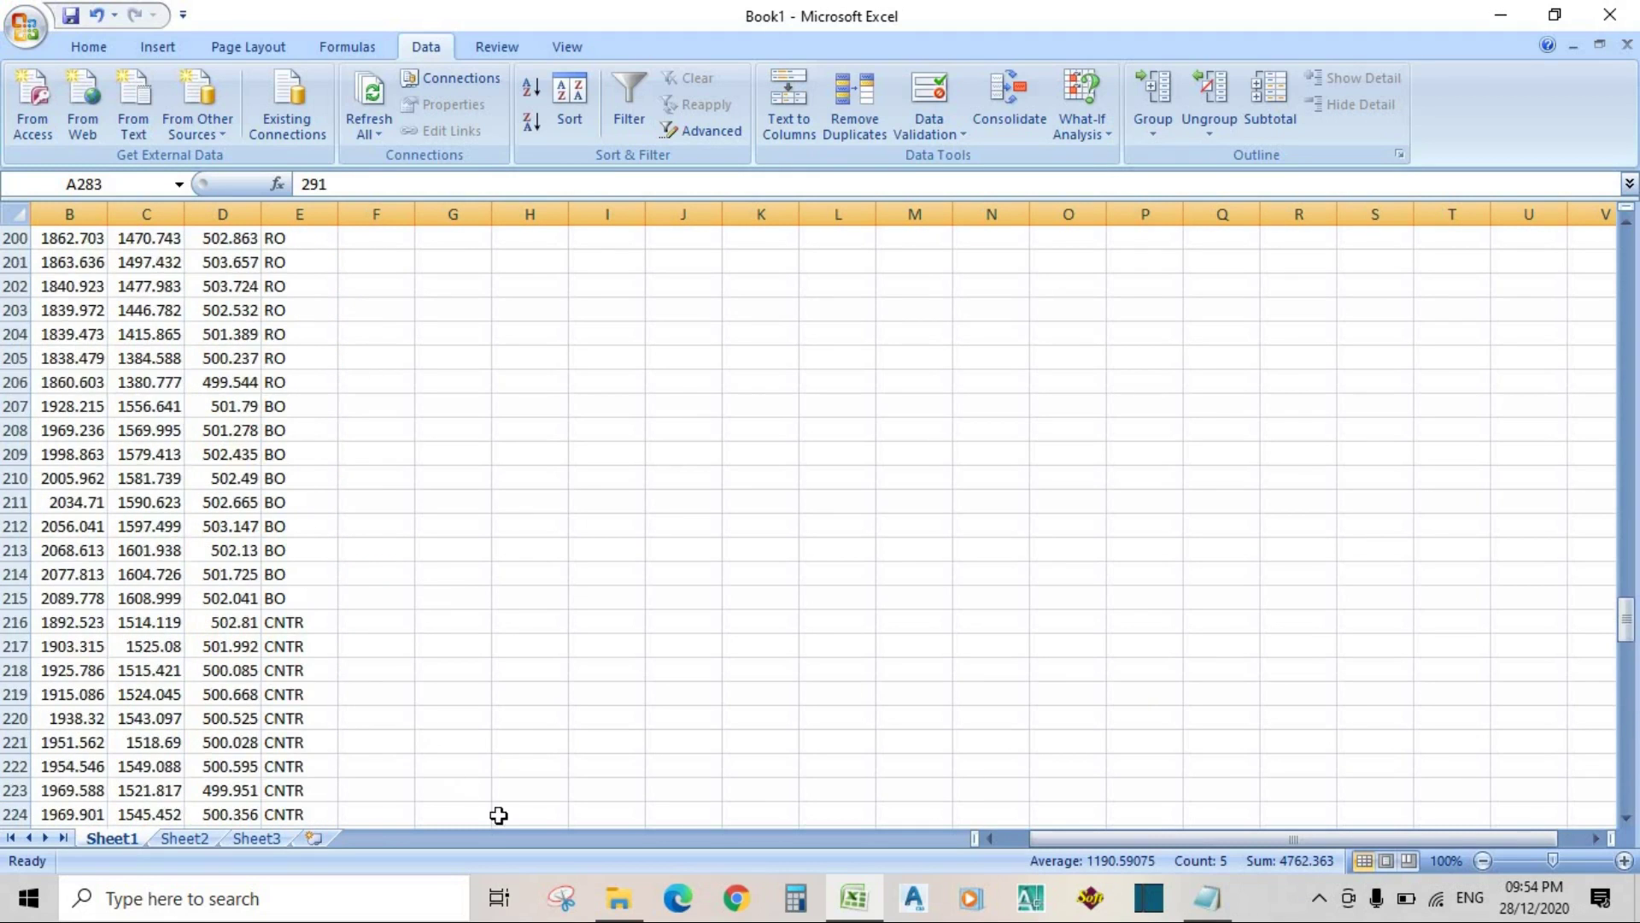
scroll(499, 814, "up", 20)
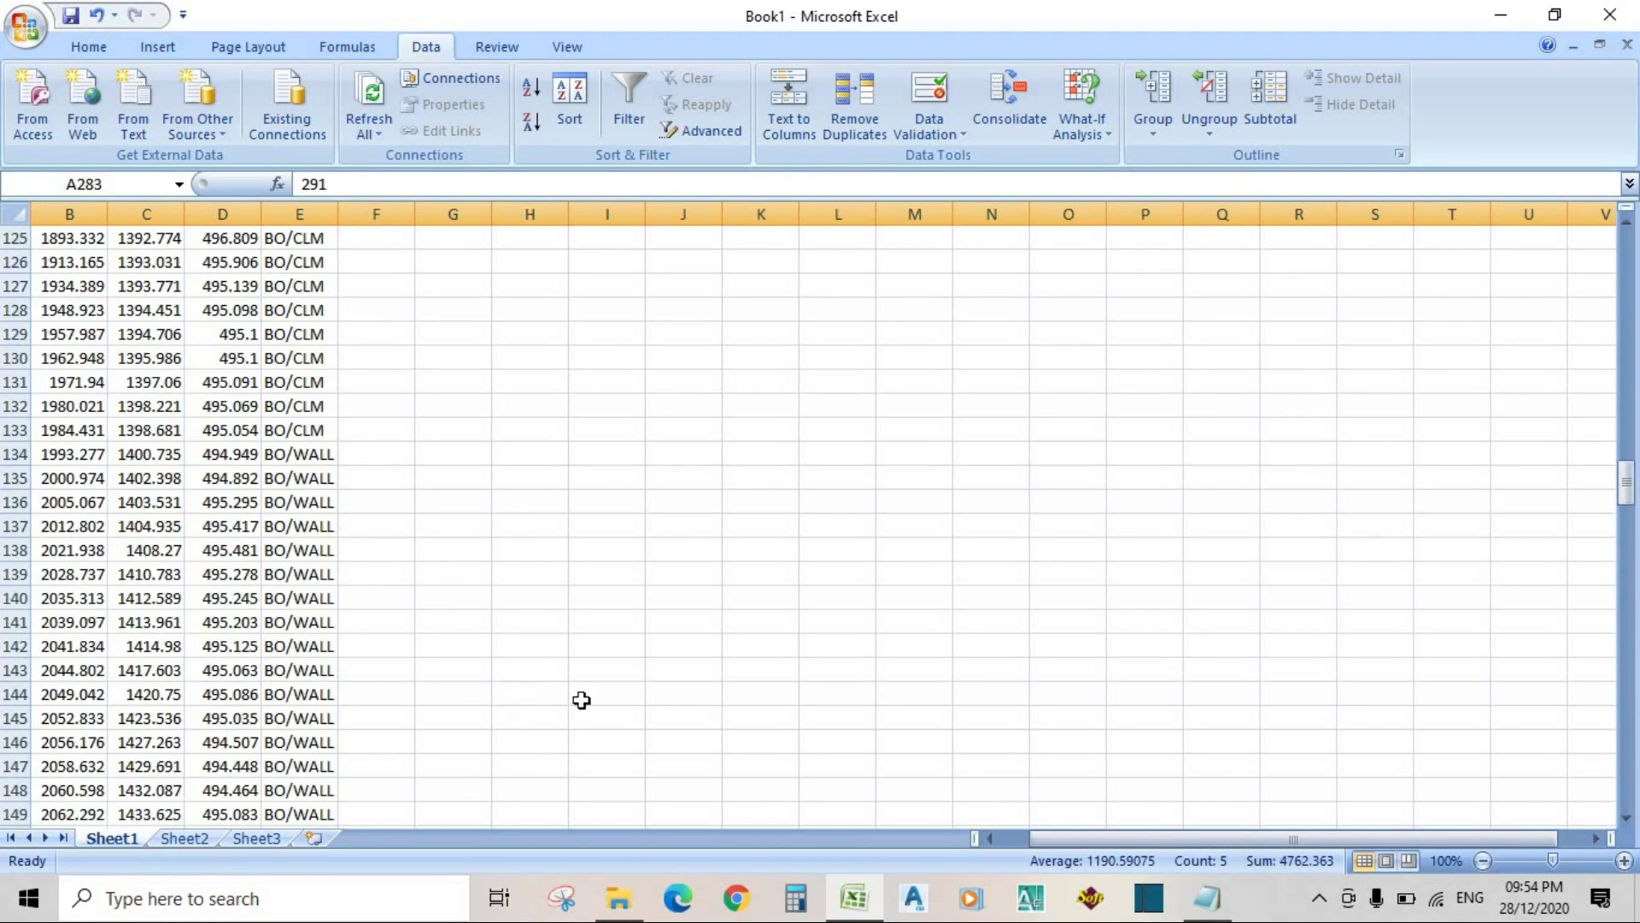
scroll(598, 700, "up", 6)
left_click_drag(1066, 838, 888, 776)
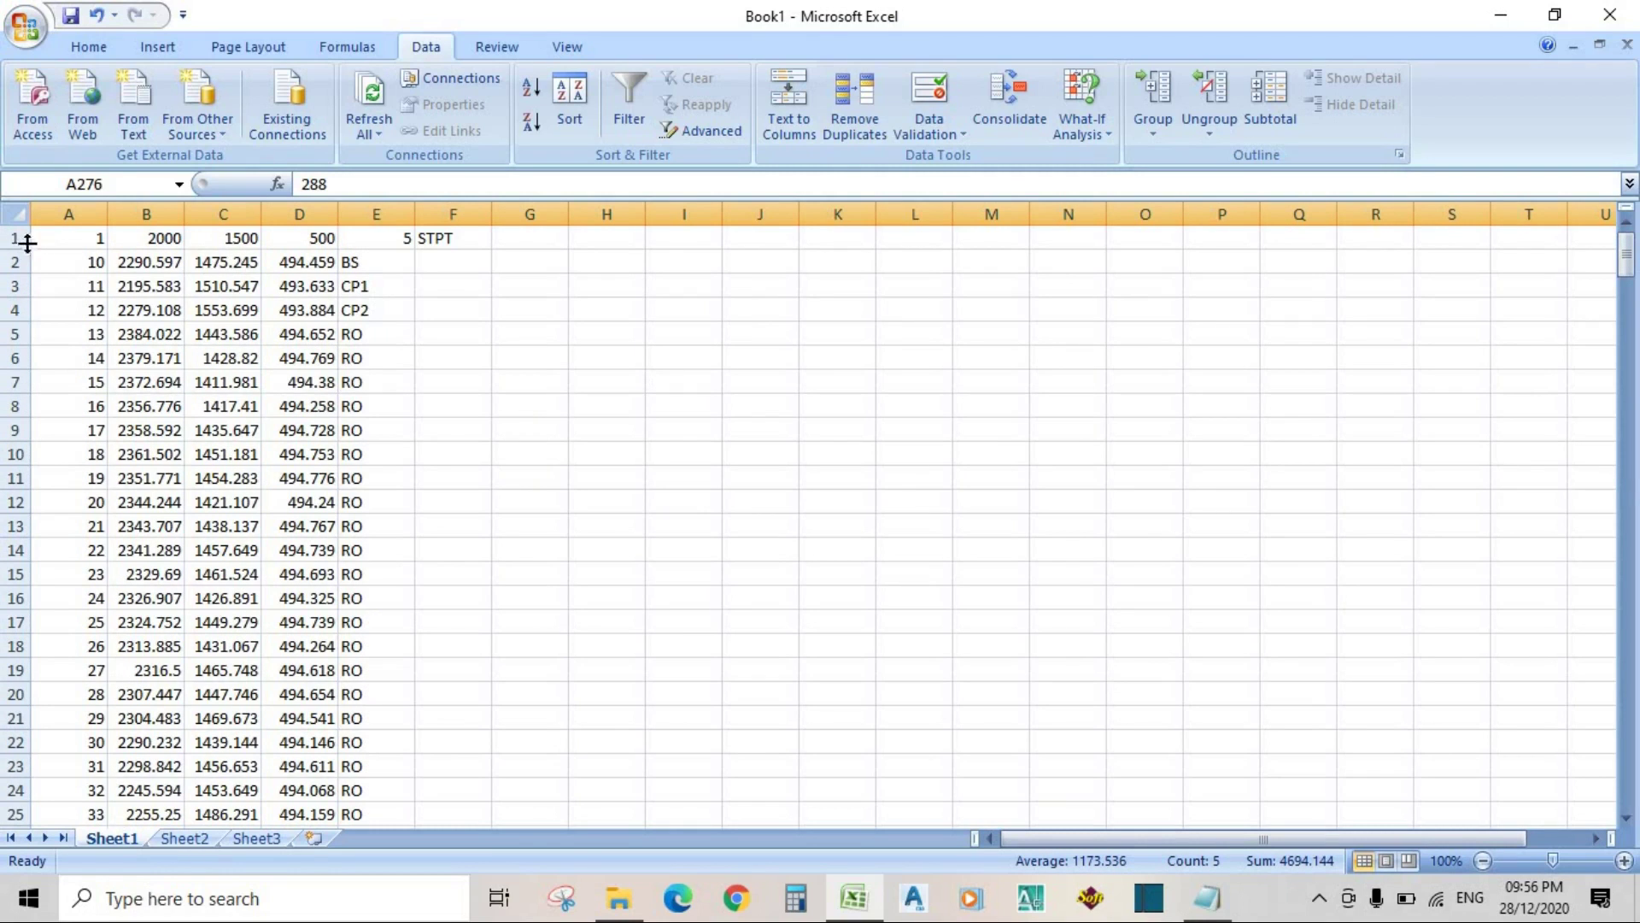
Step: Insert a blank row above the first data row for column headers
left_click(15, 239)
right_click(15, 241)
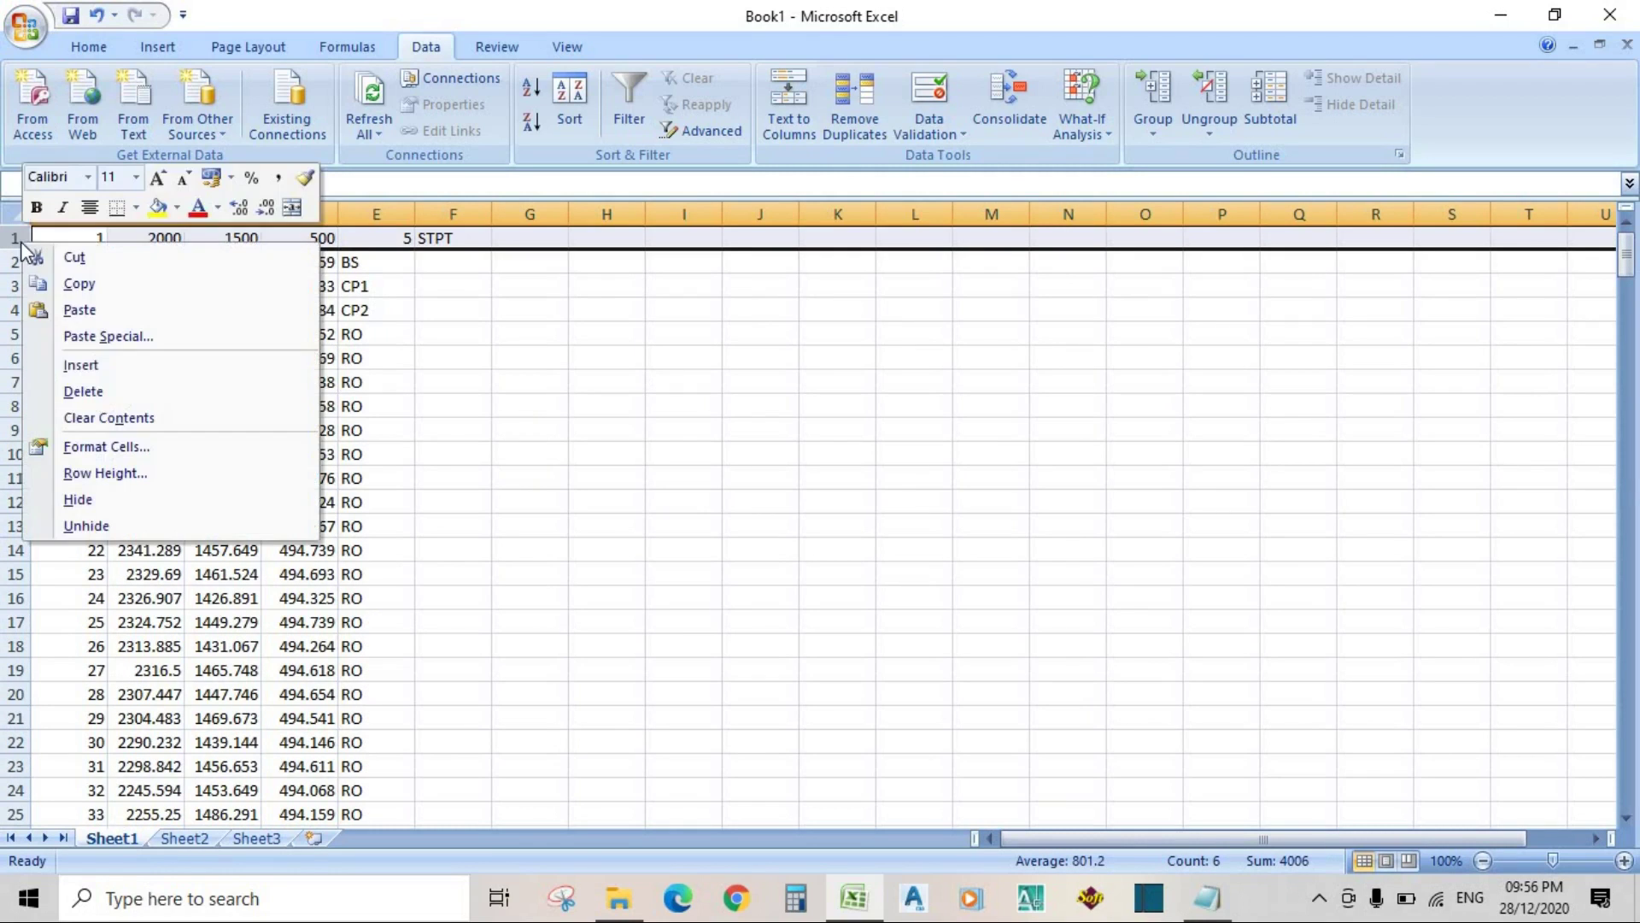
left_click(101, 372)
left_click(82, 238)
Step: Replace the content of E2 with ST PT and clear the leftover STPT code in F2
left_click(374, 271)
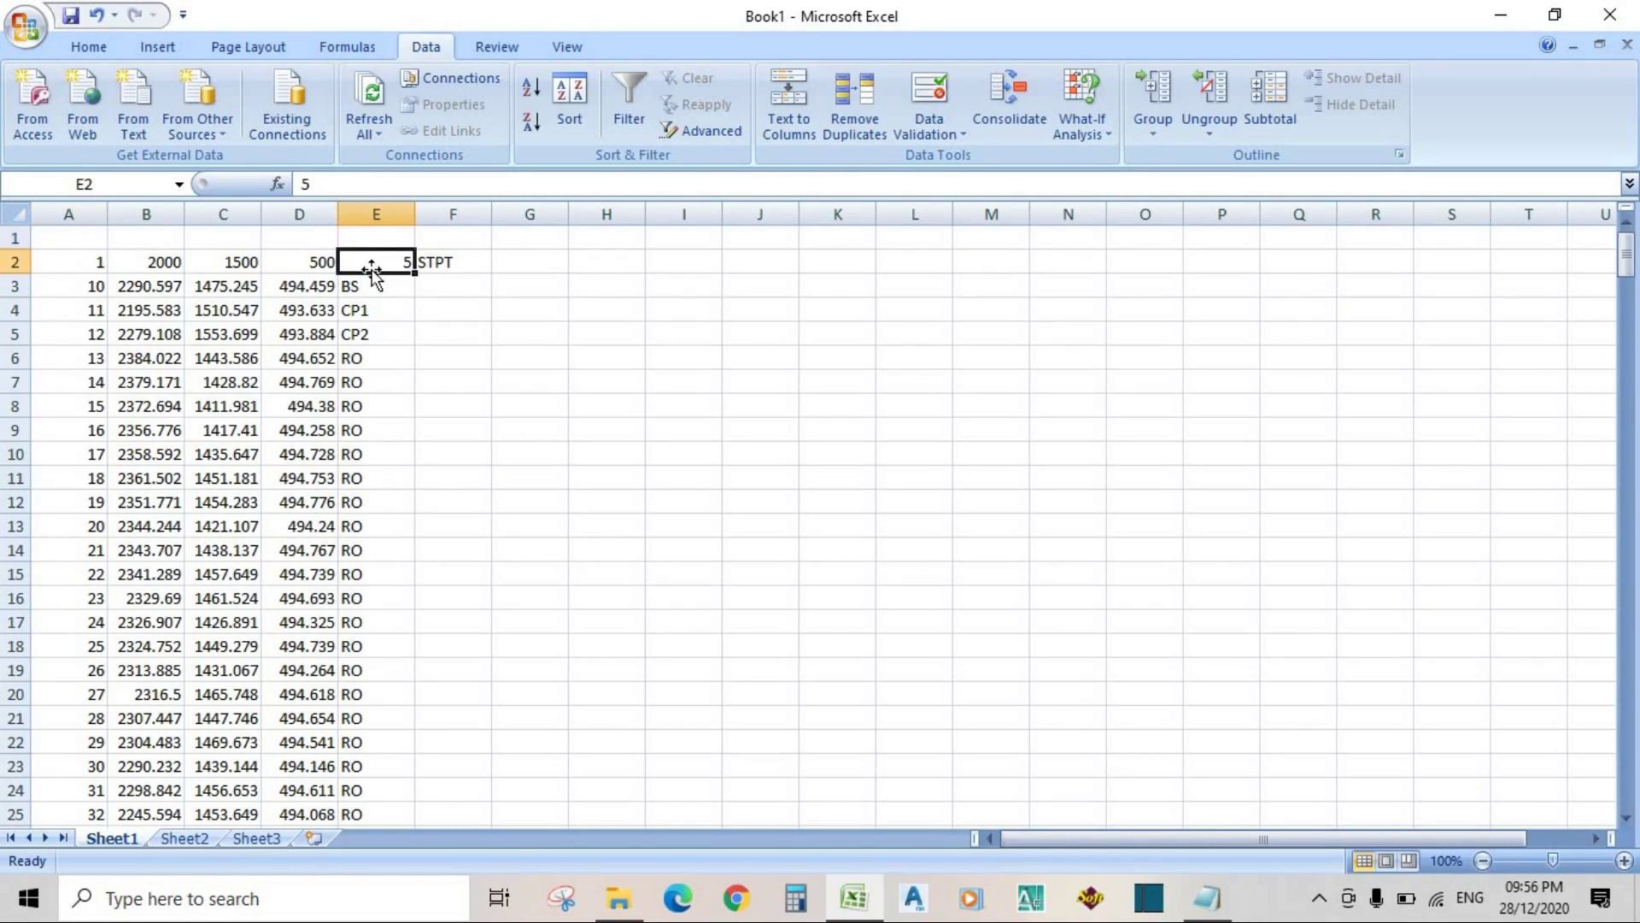
key("Delete")
type("S")
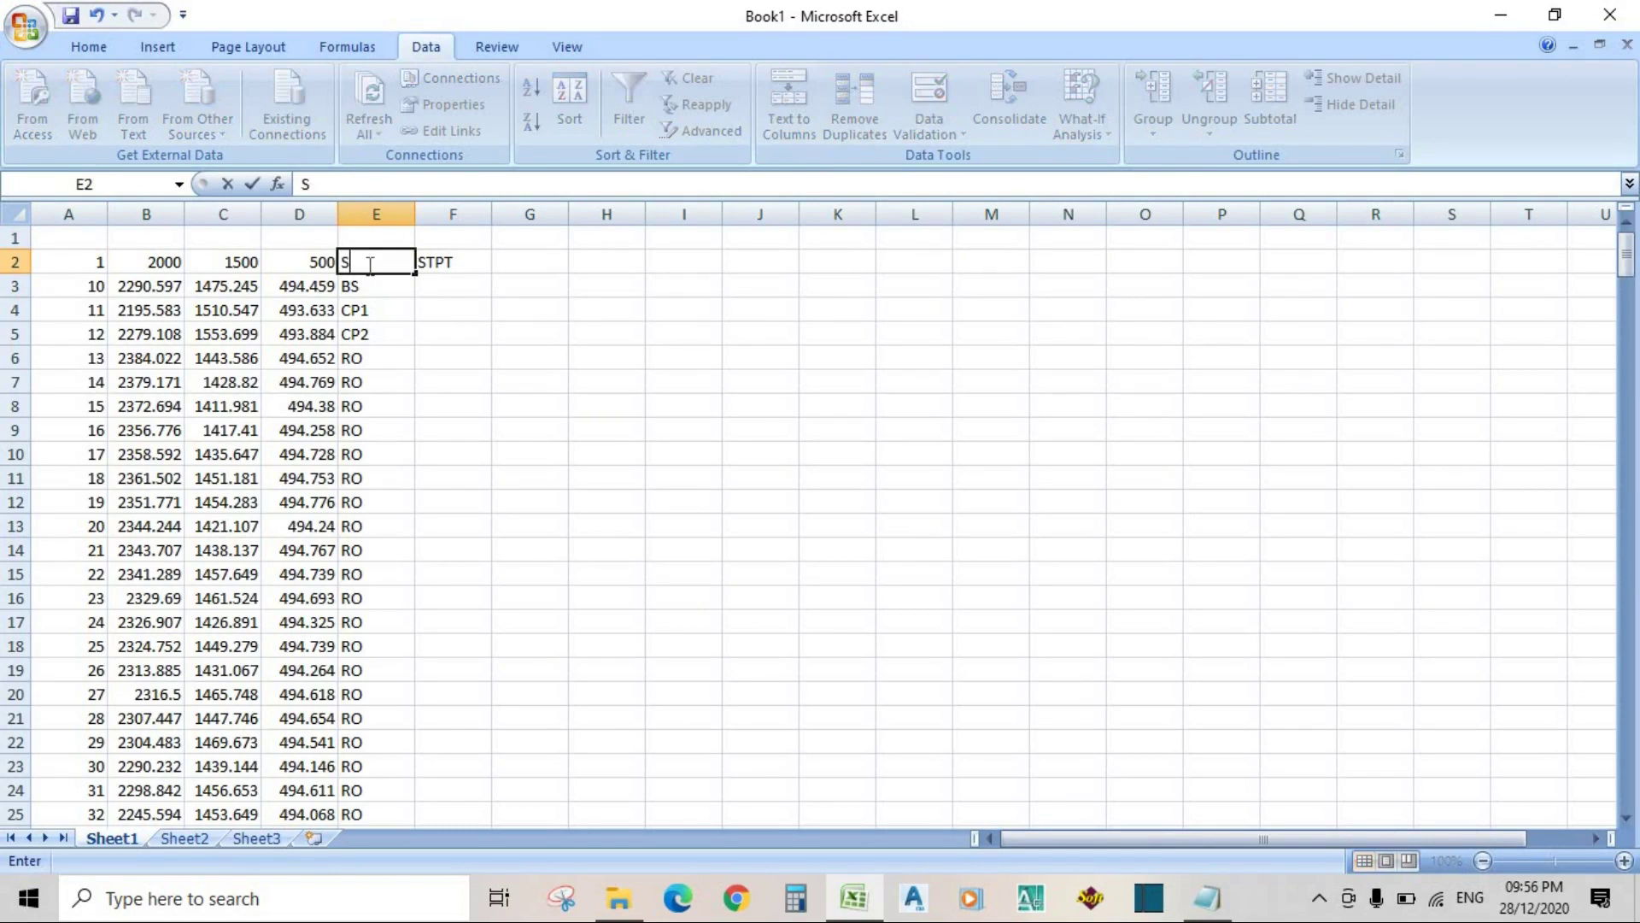
type("T PT")
left_click(426, 261)
left_click(479, 337)
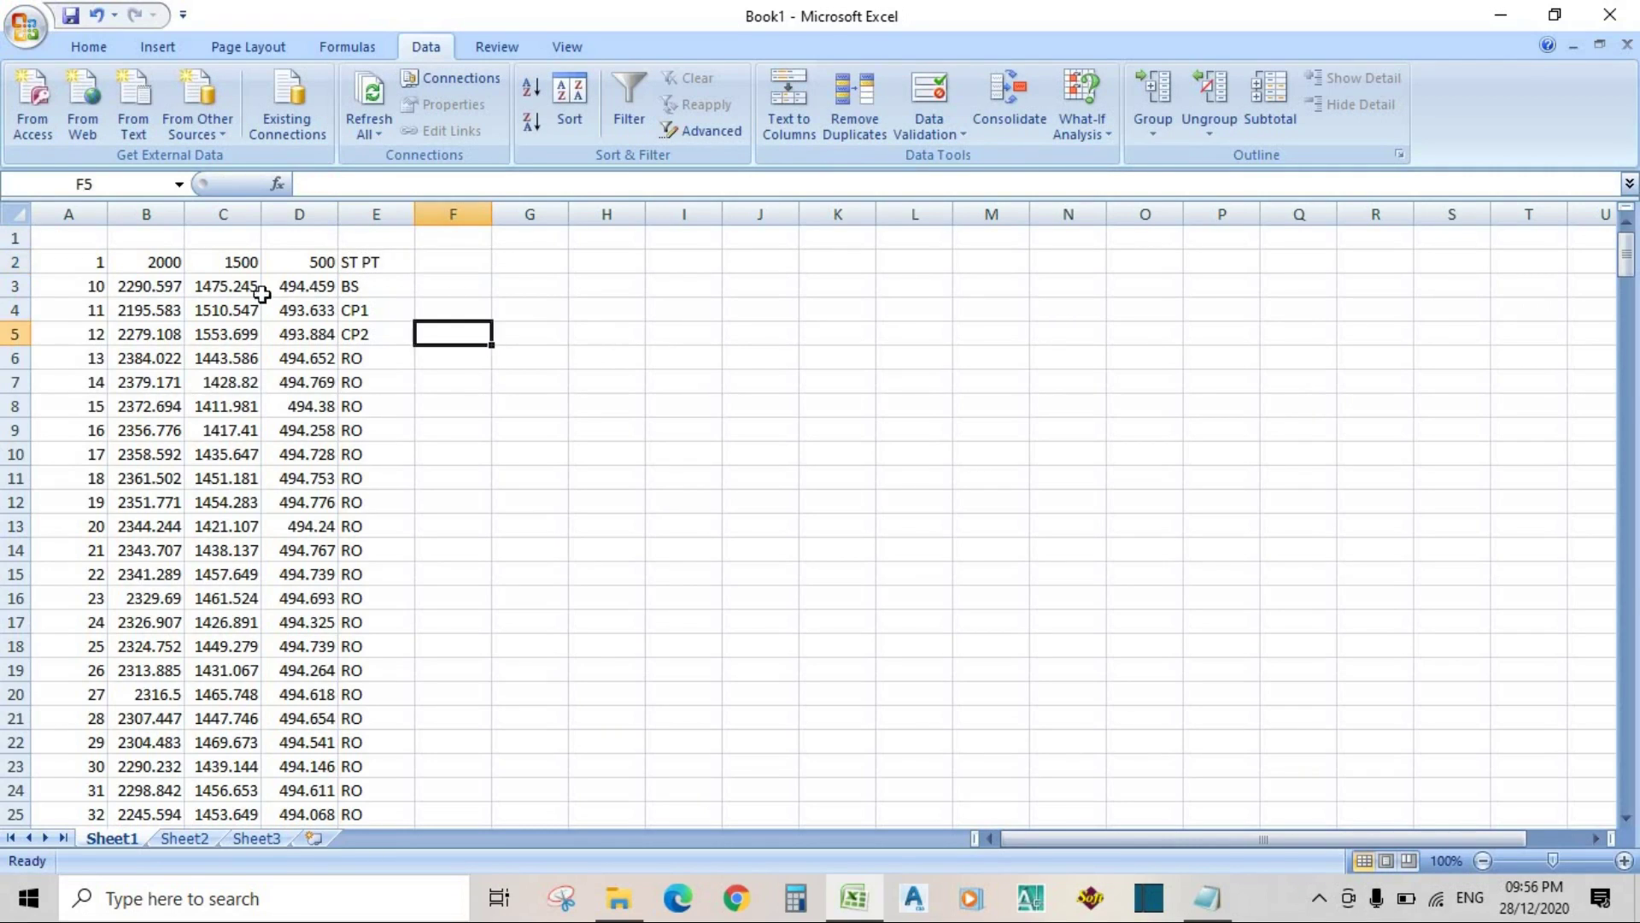
Step: Enter the headers S NO, EASTING, NORTHING, ZEENAT and REMARKS in cells A1 to E1
left_click(54, 233)
type("S NO")
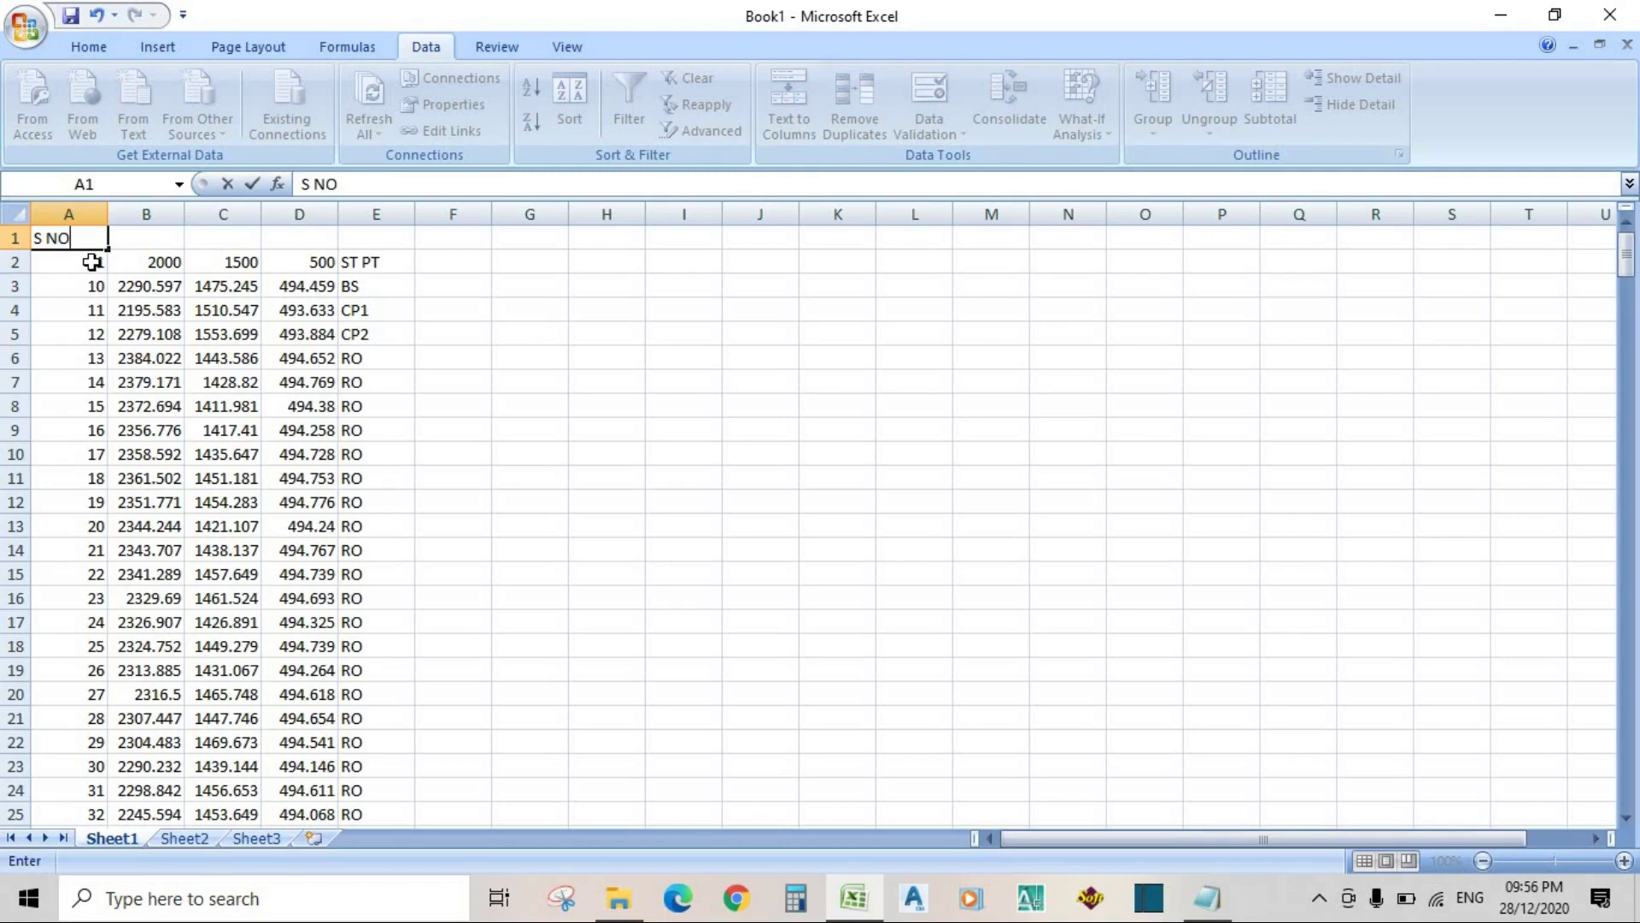
key("Tab")
type("EAS")
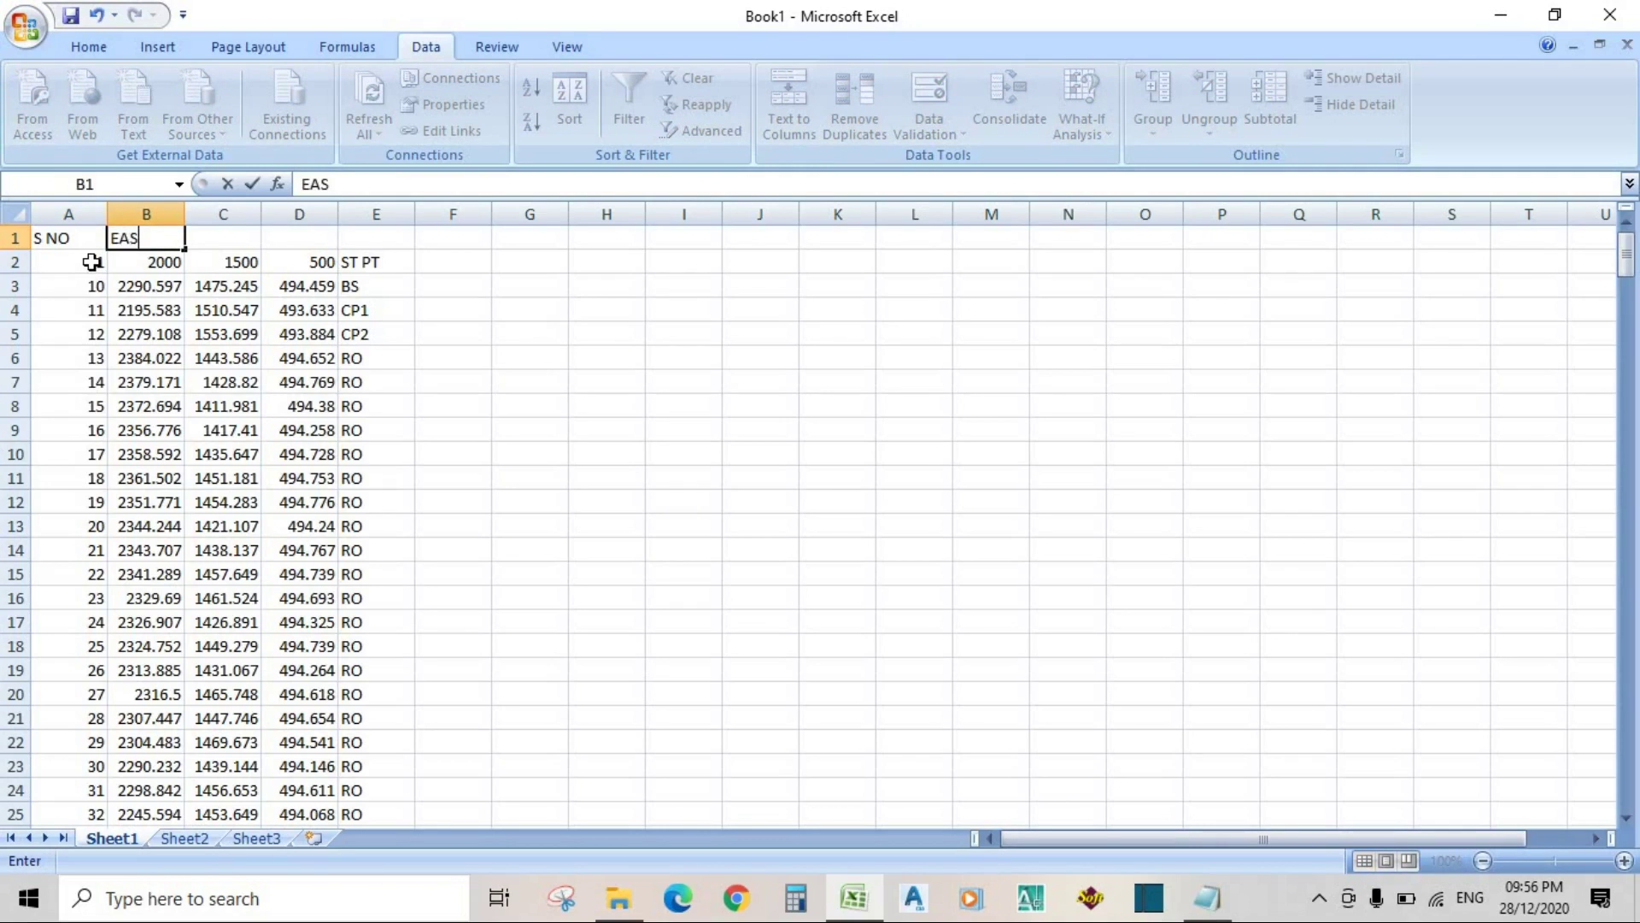
type("TING")
key("Tab")
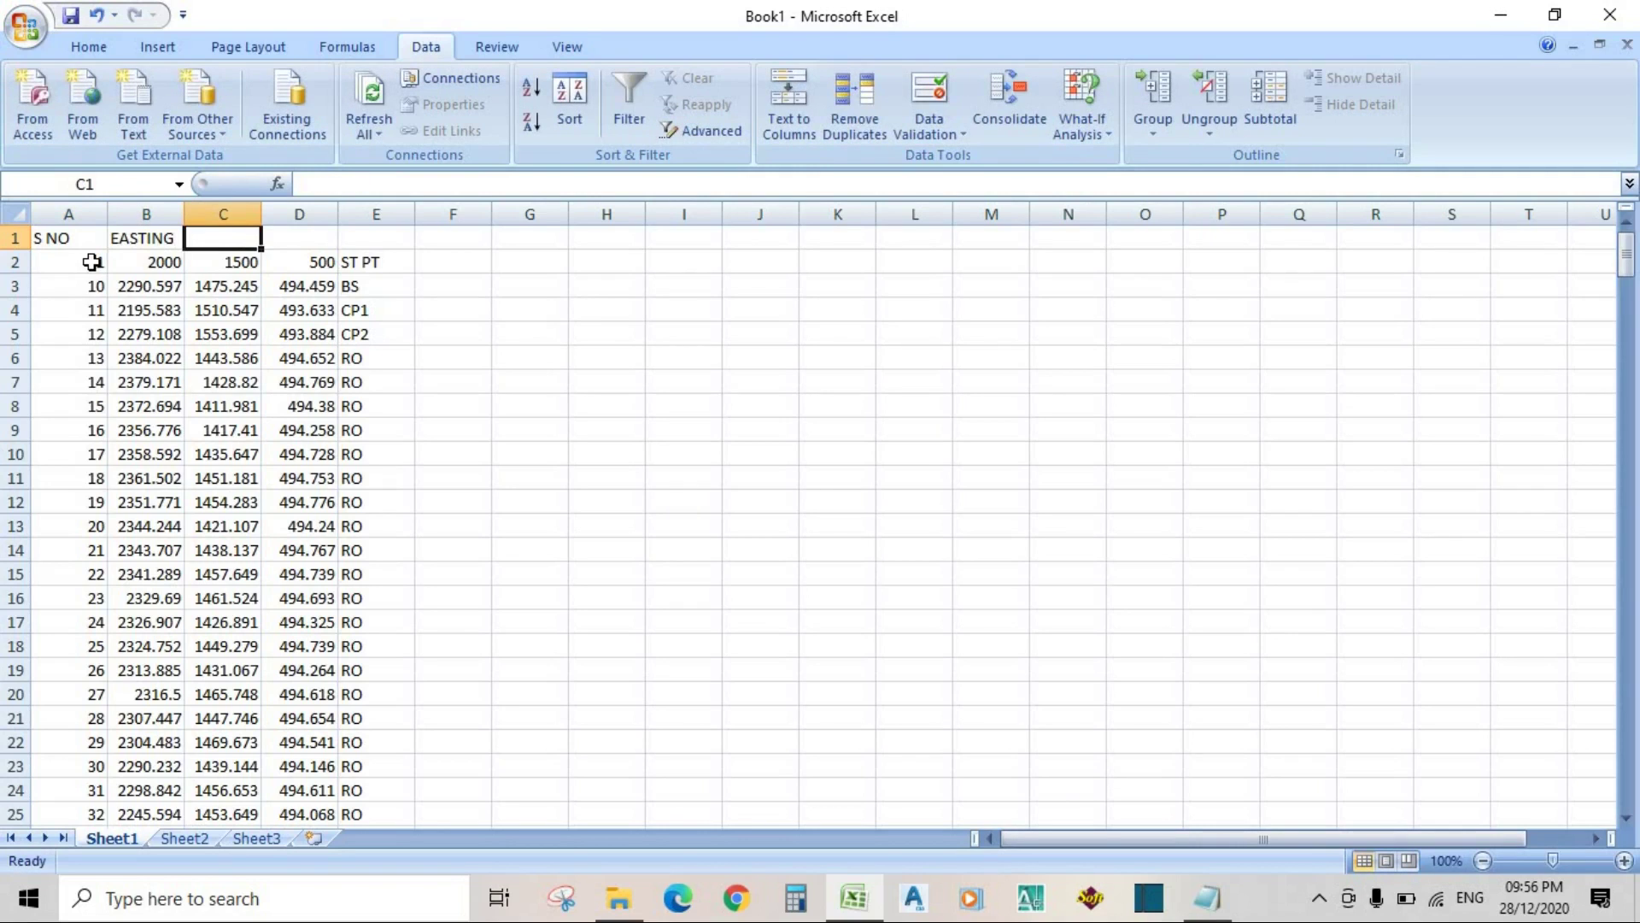
type("NORTHING")
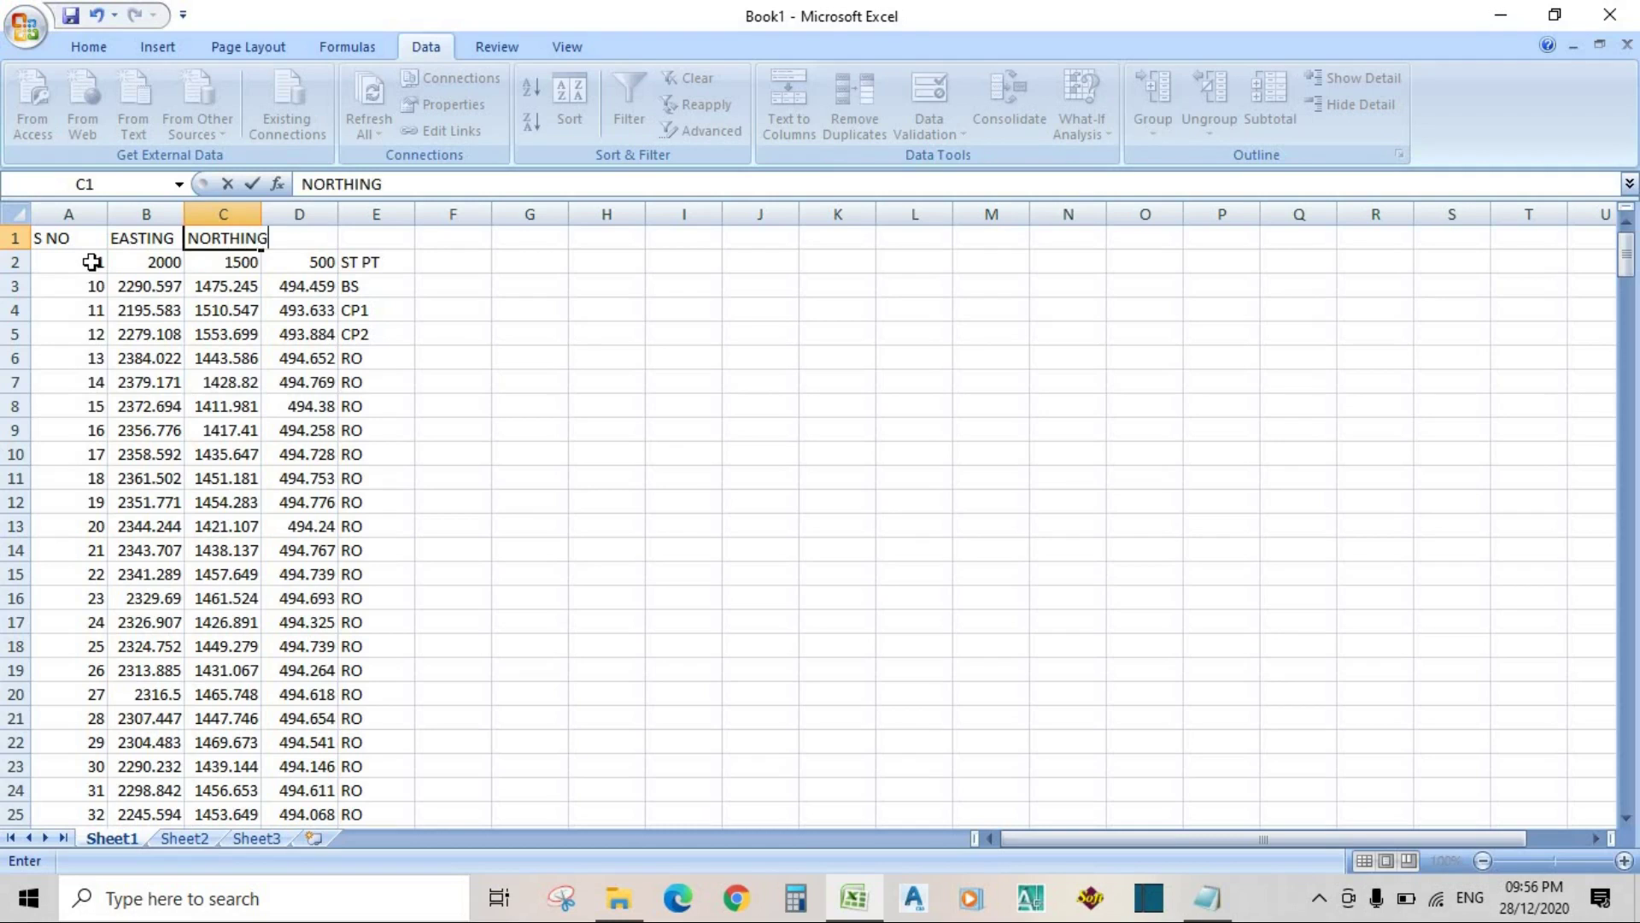
key("Tab")
type("ZEE")
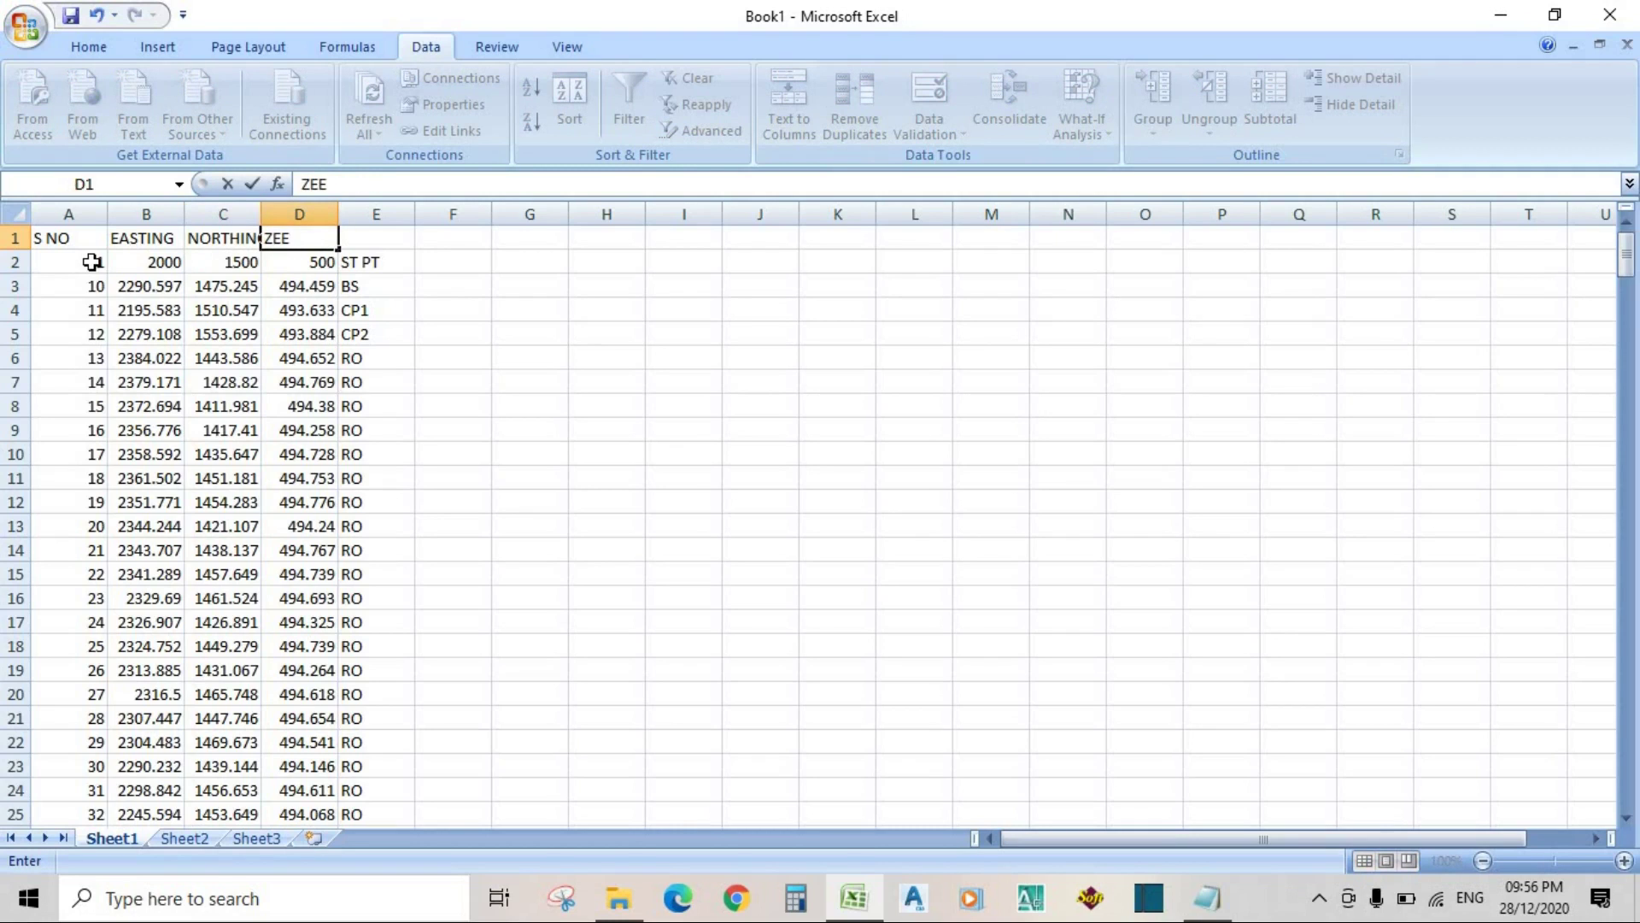
type("NAT")
key("Tab")
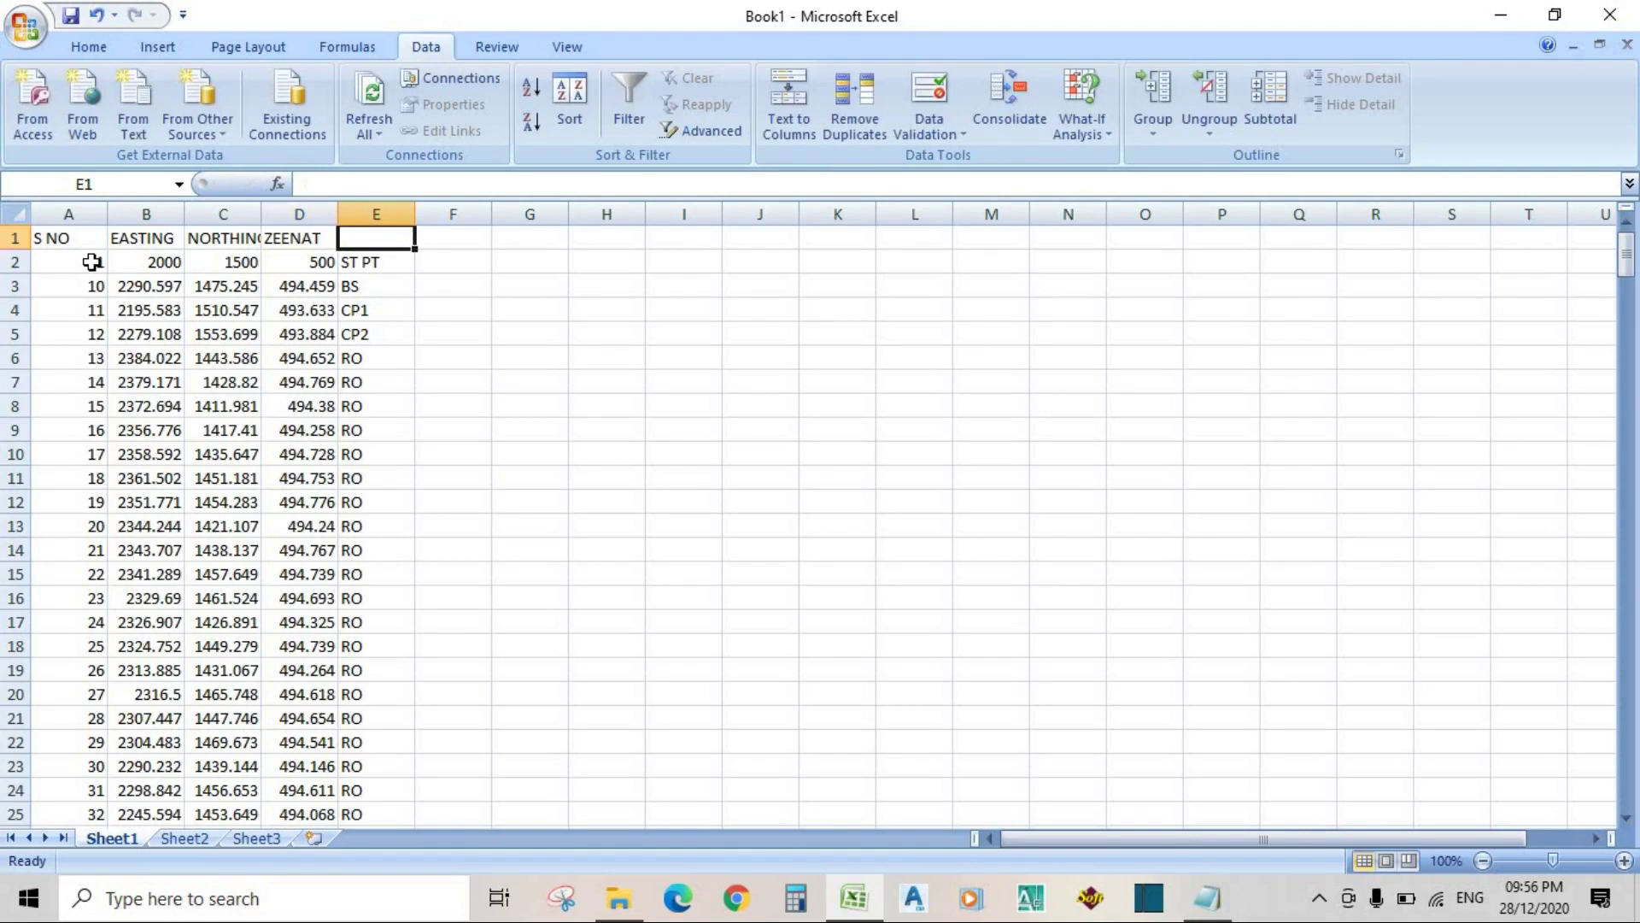
type("REMARKS")
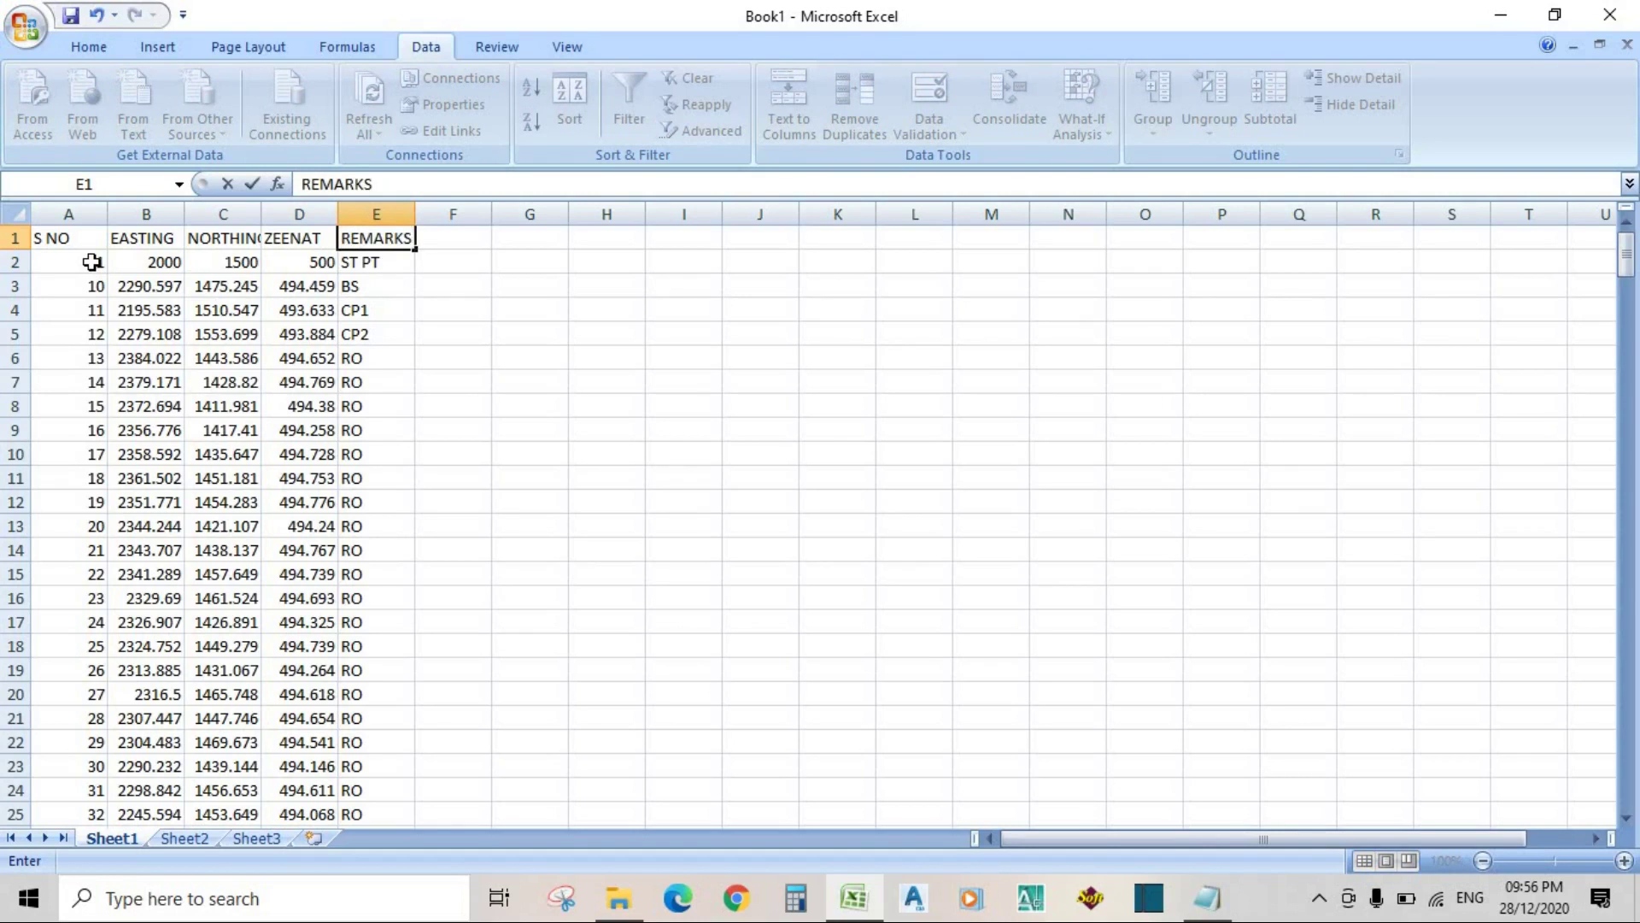
Step: Widen column A slightly and set the font of columns A to E to Times New Roman
left_click_drag(108, 213, 113, 213)
left_click_drag(86, 214, 382, 214)
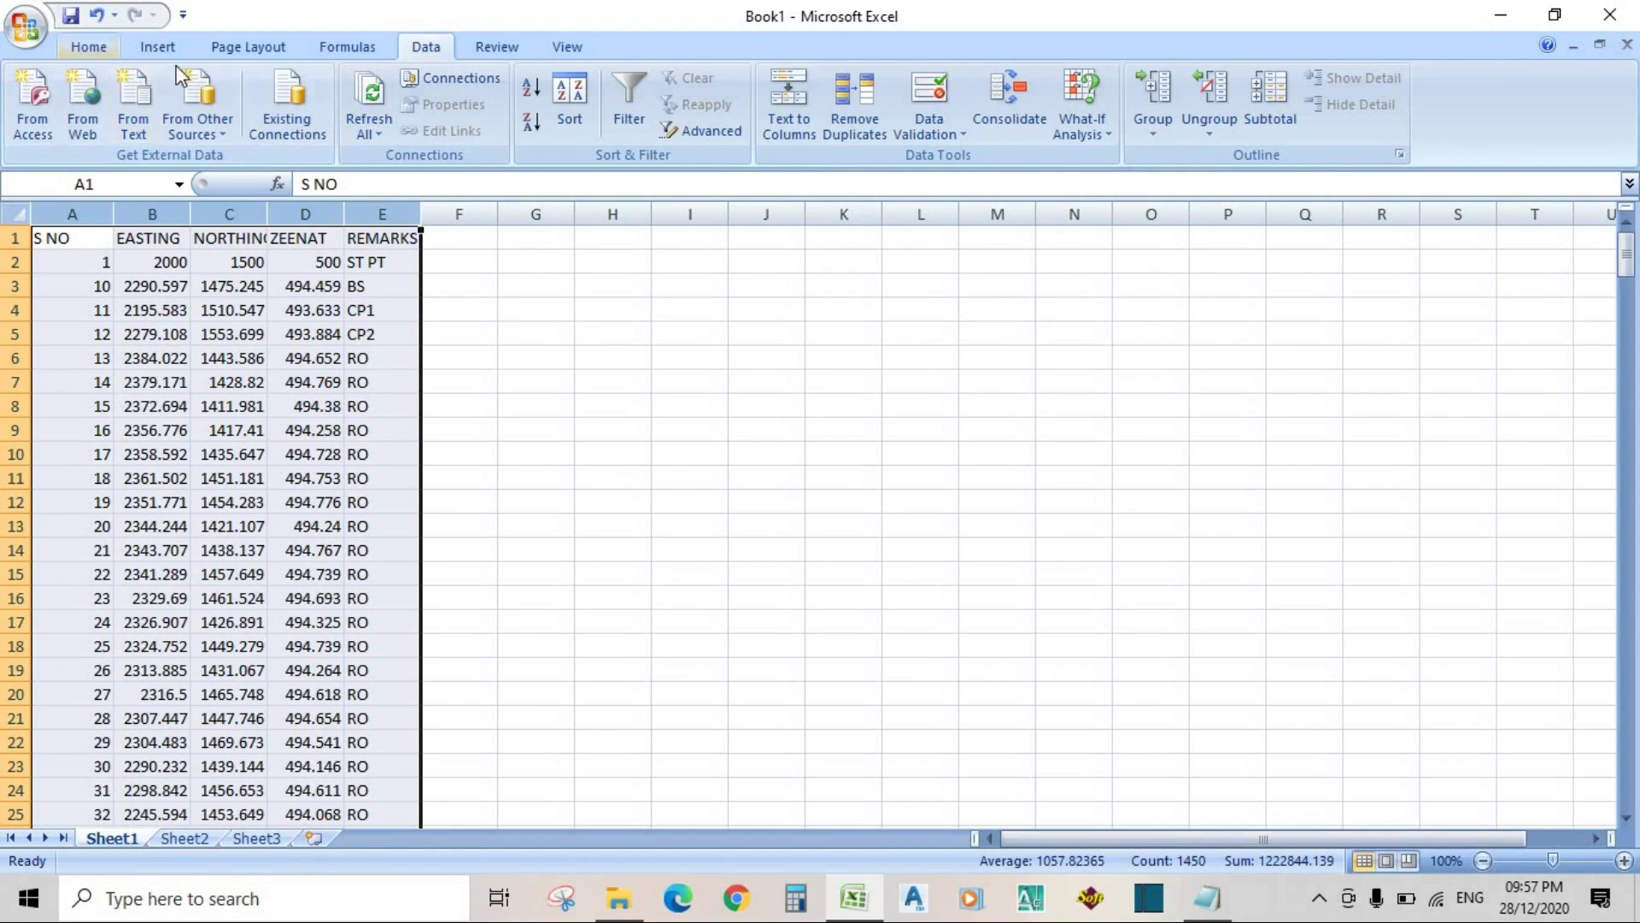
scroll(222, 94, "up", 4)
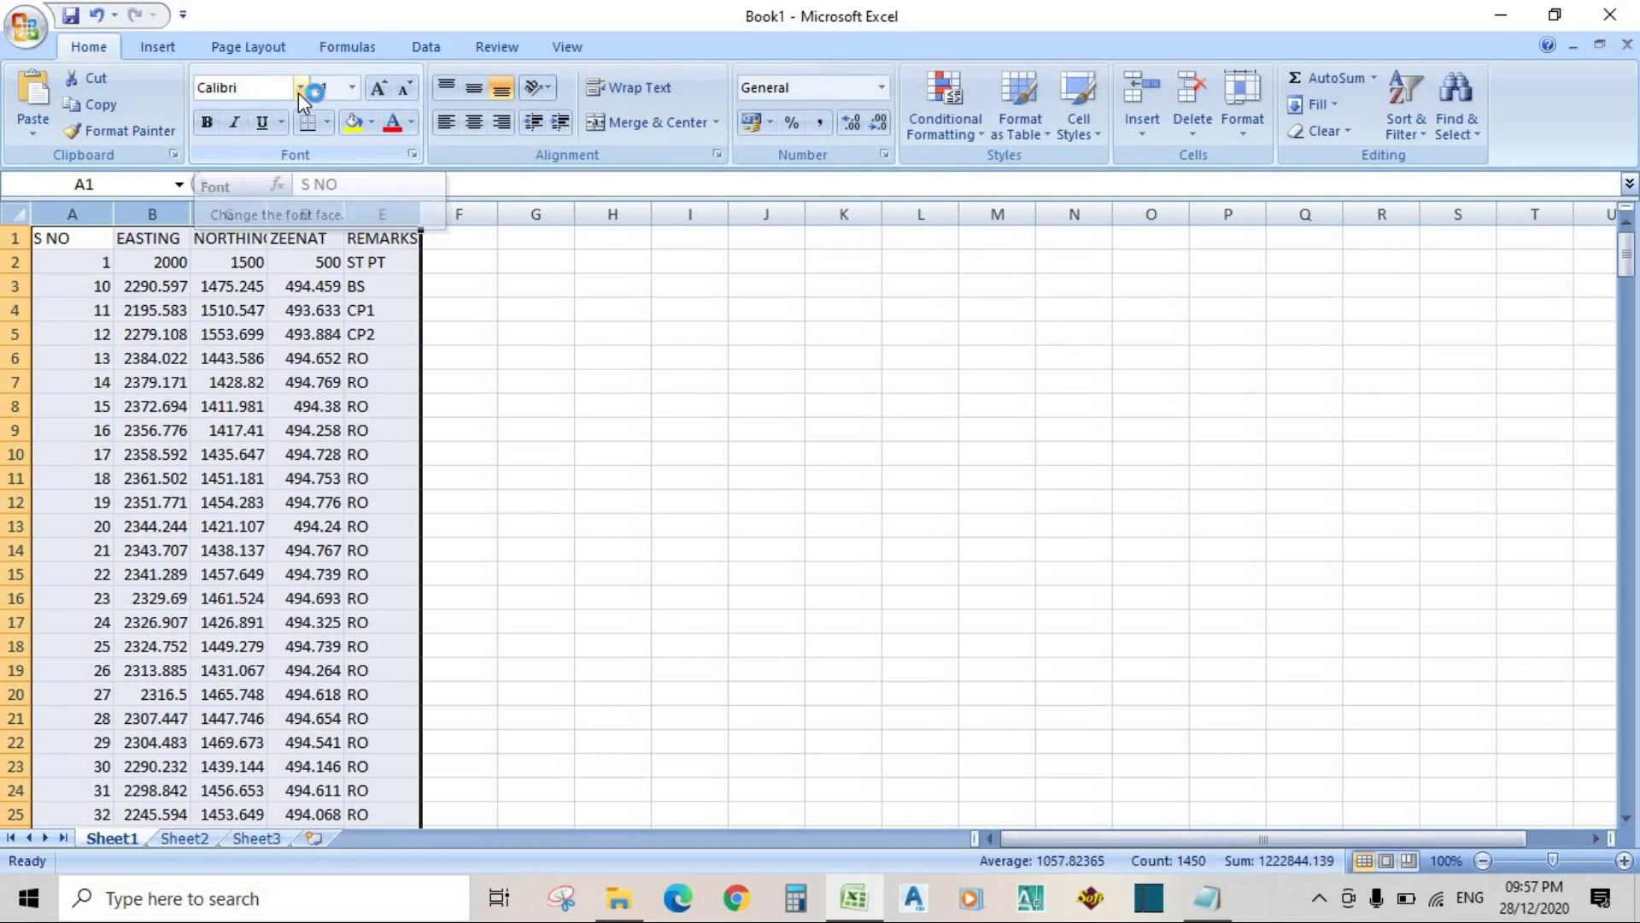
left_click(300, 88)
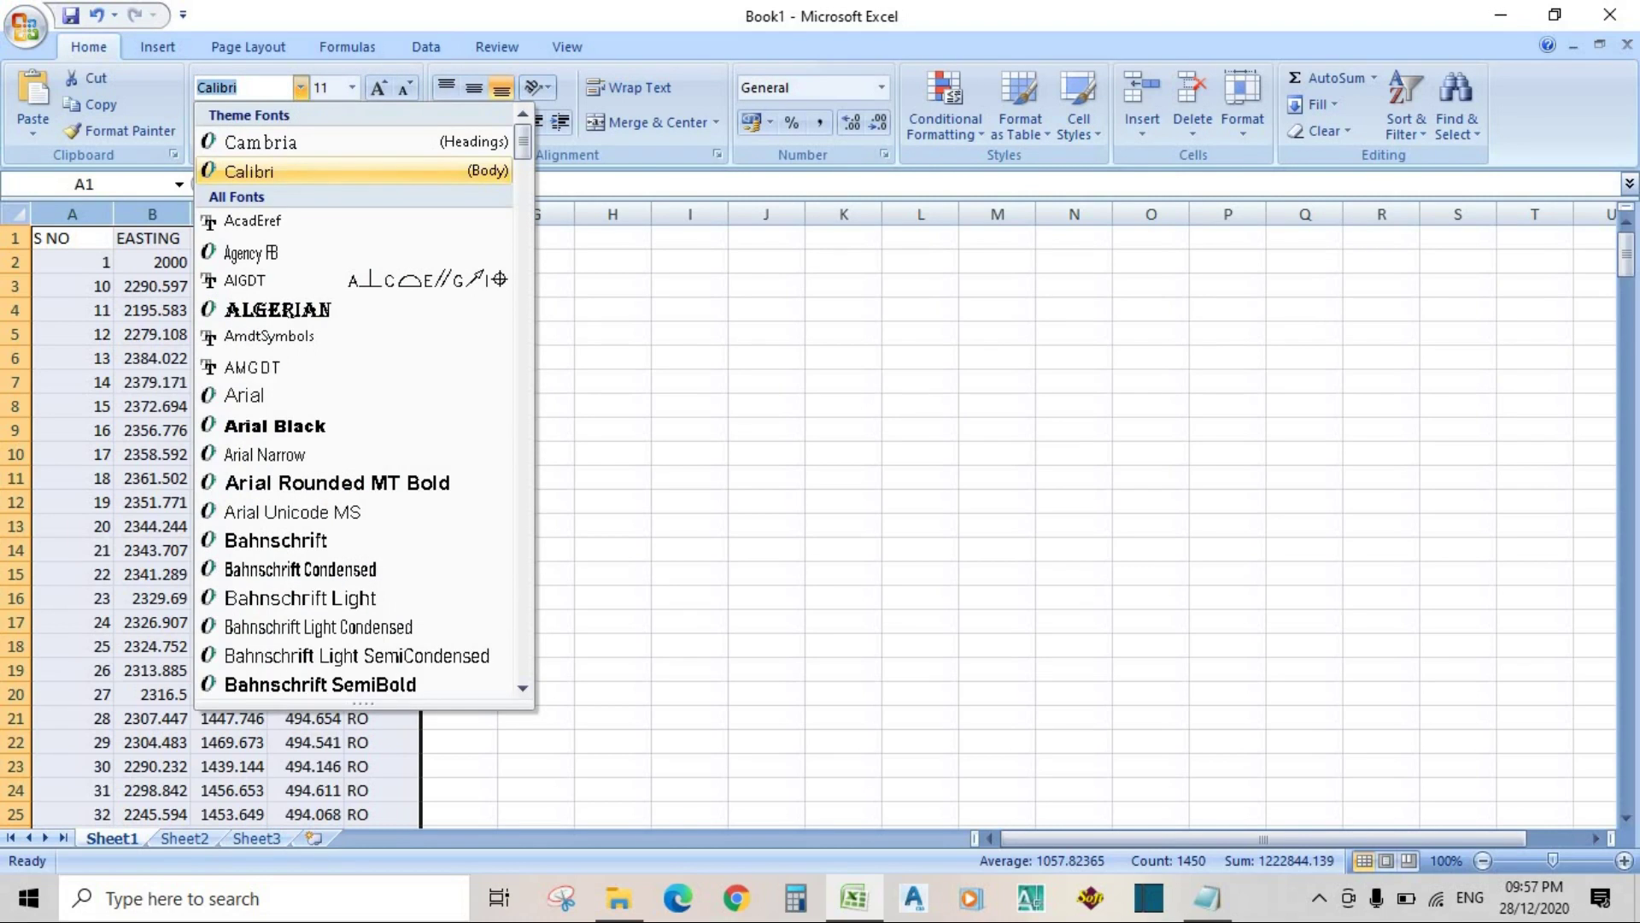
type("t")
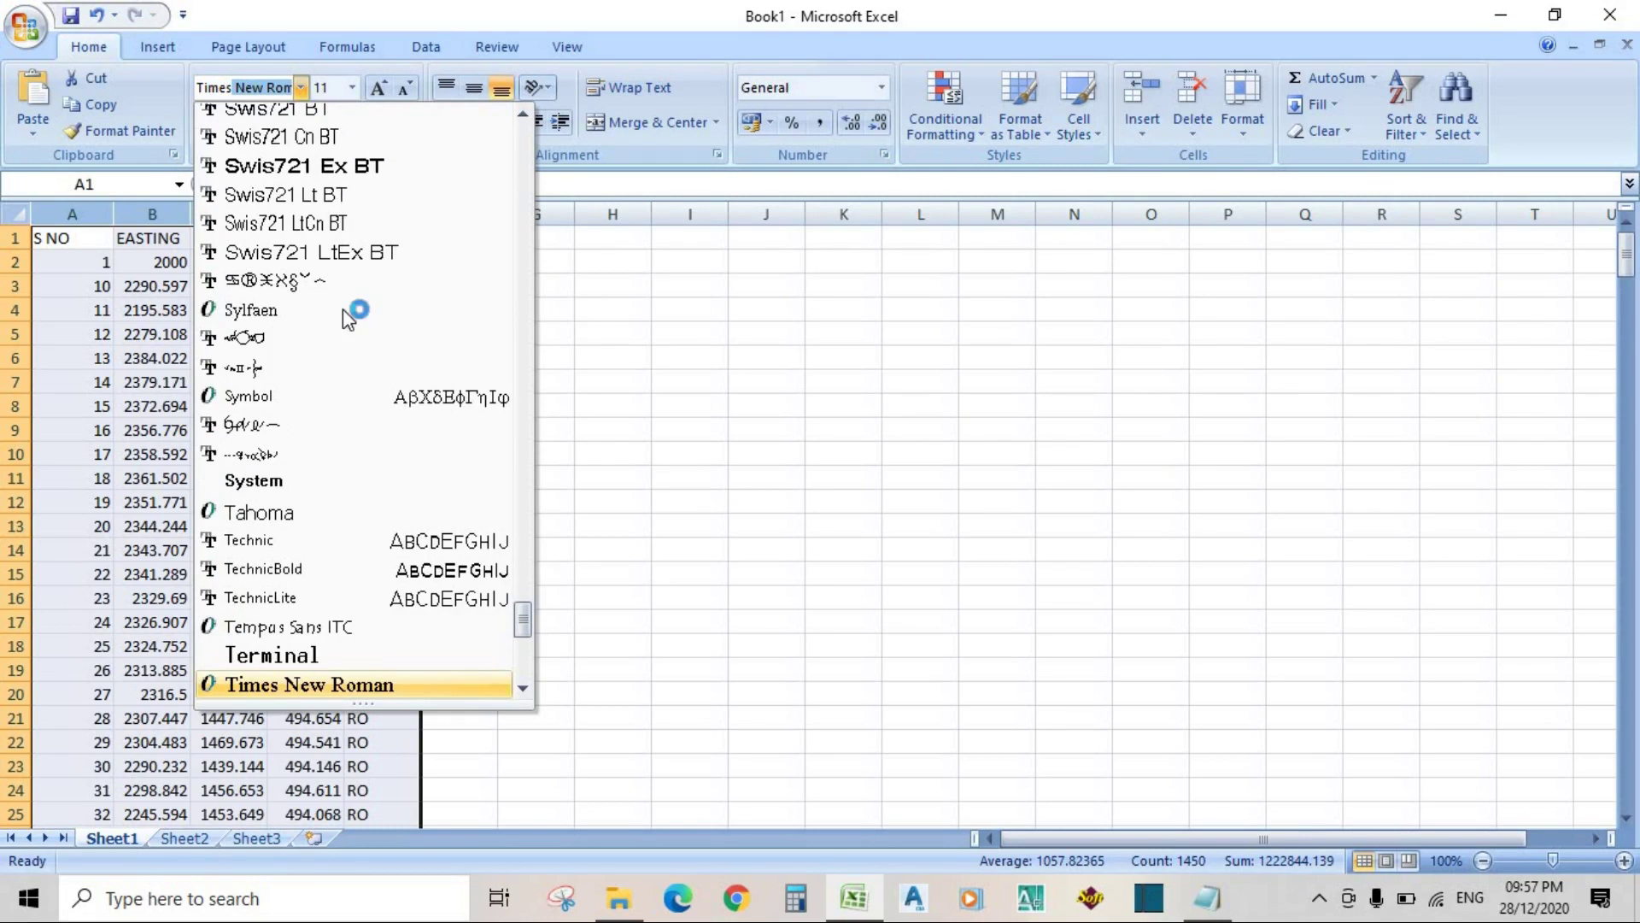
left_click(354, 684)
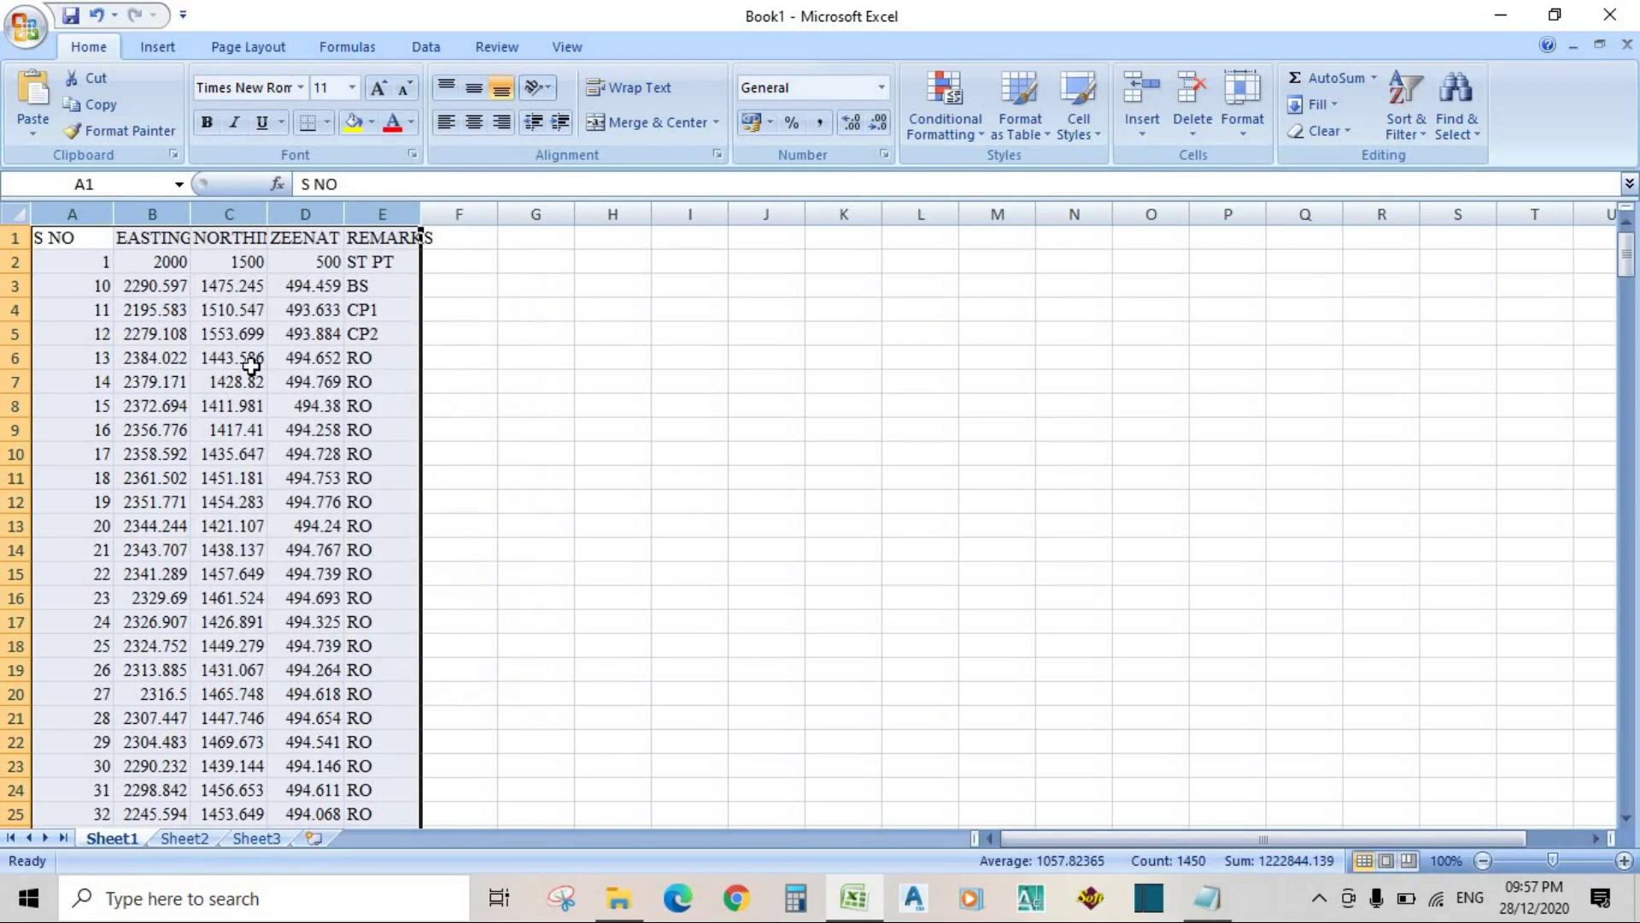
left_click(564, 388)
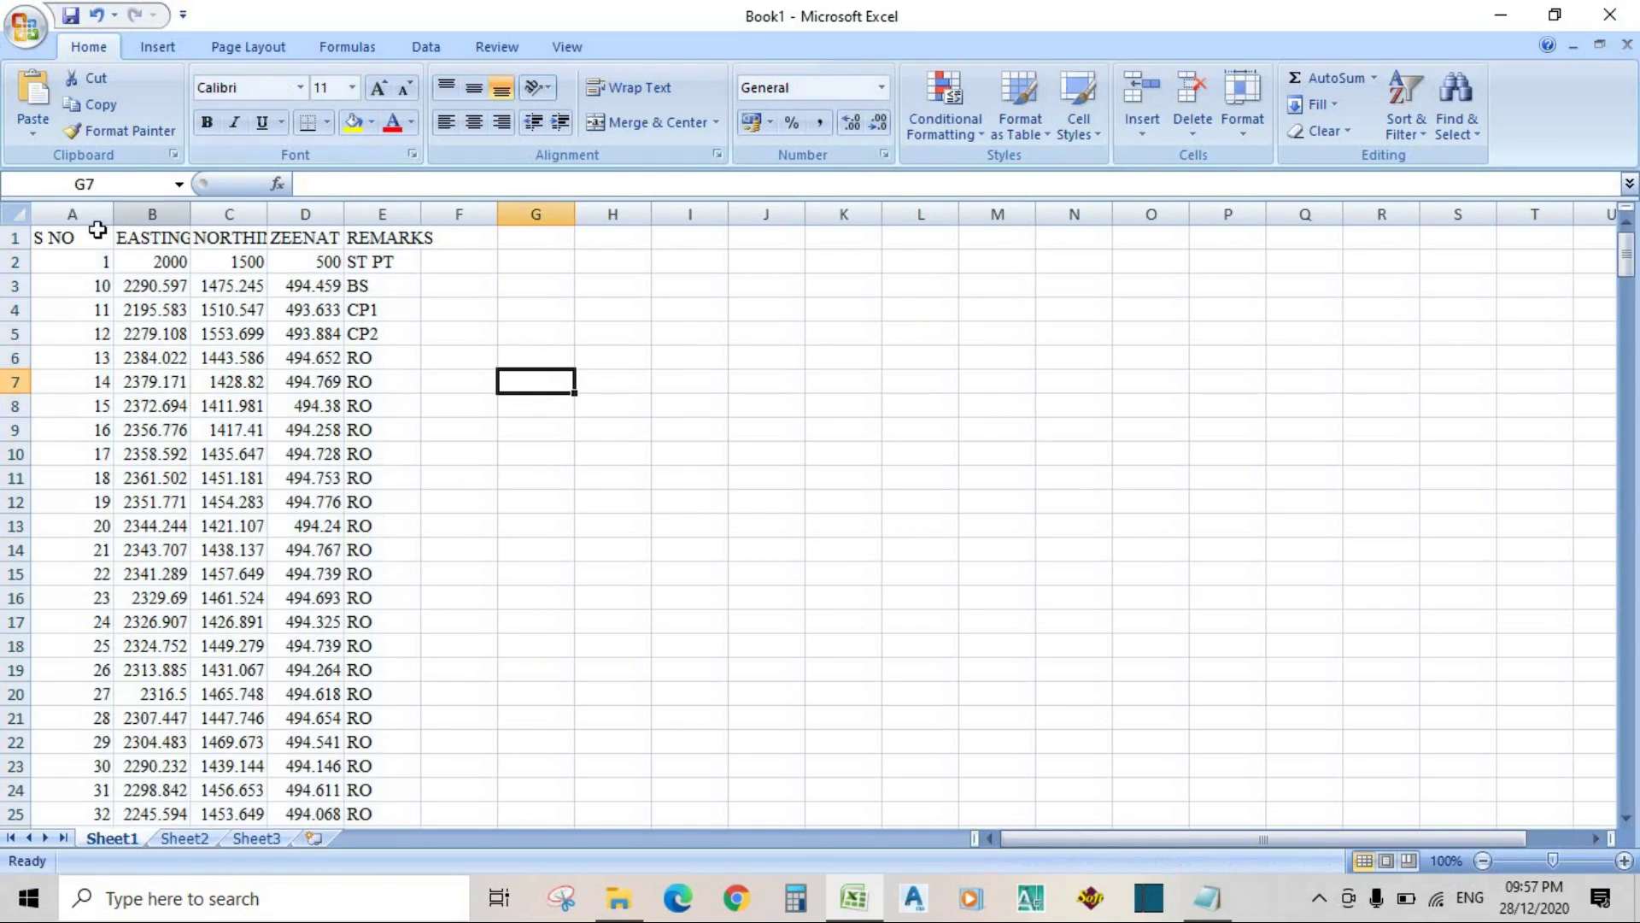
Step: Set the font size of the header cells A1 to E1 to 16
left_click_drag(69, 238, 393, 236)
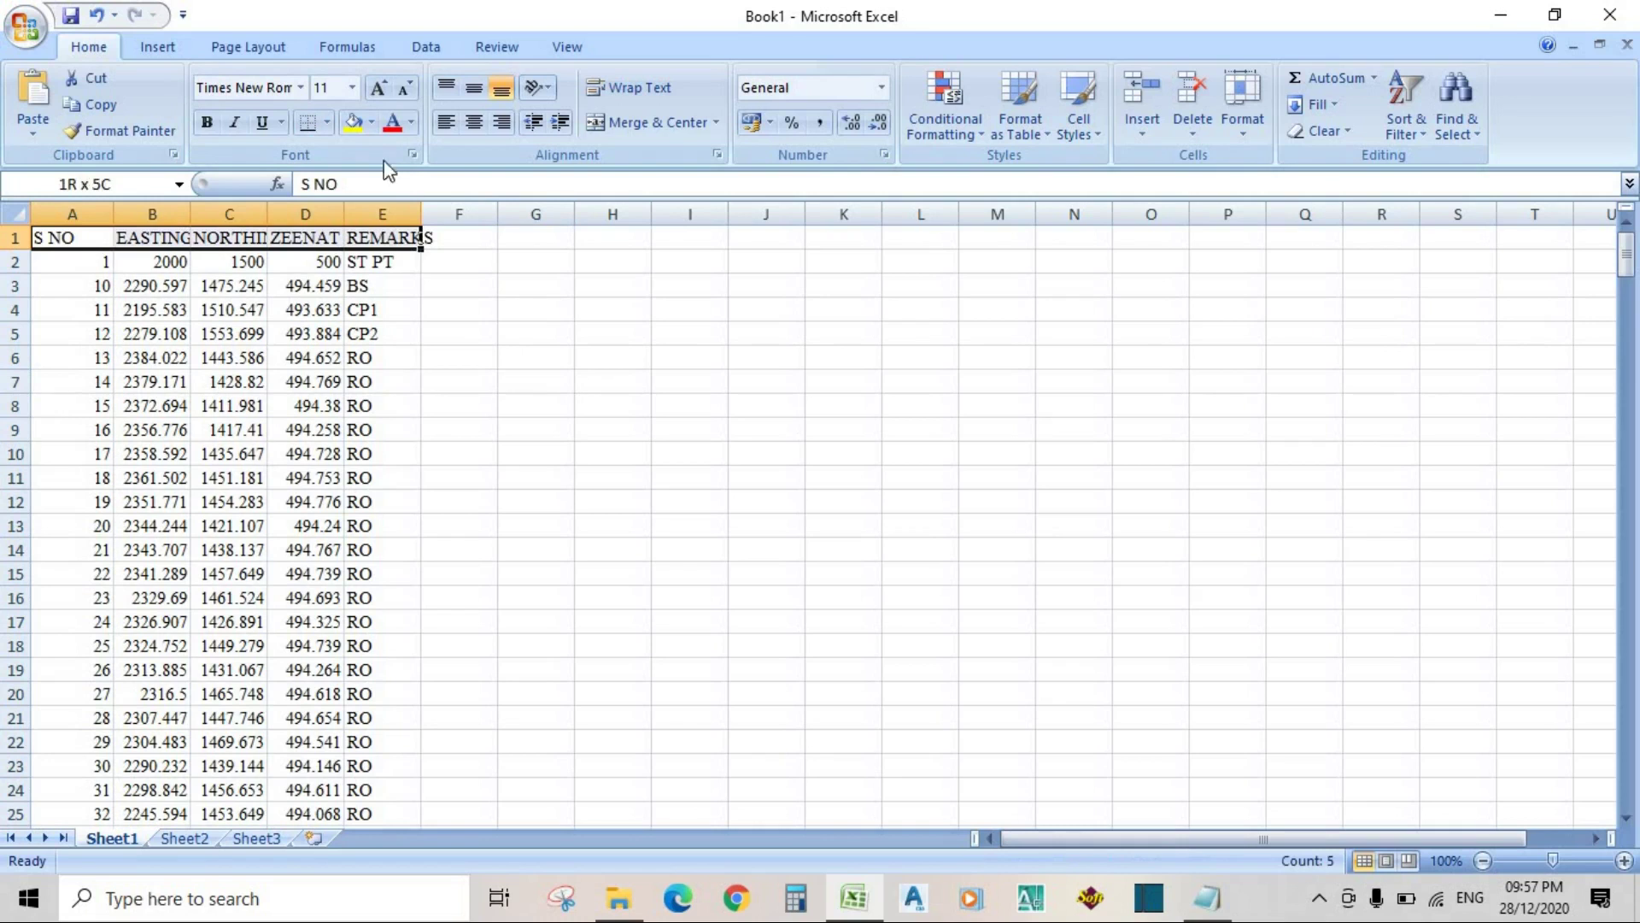
left_click(351, 87)
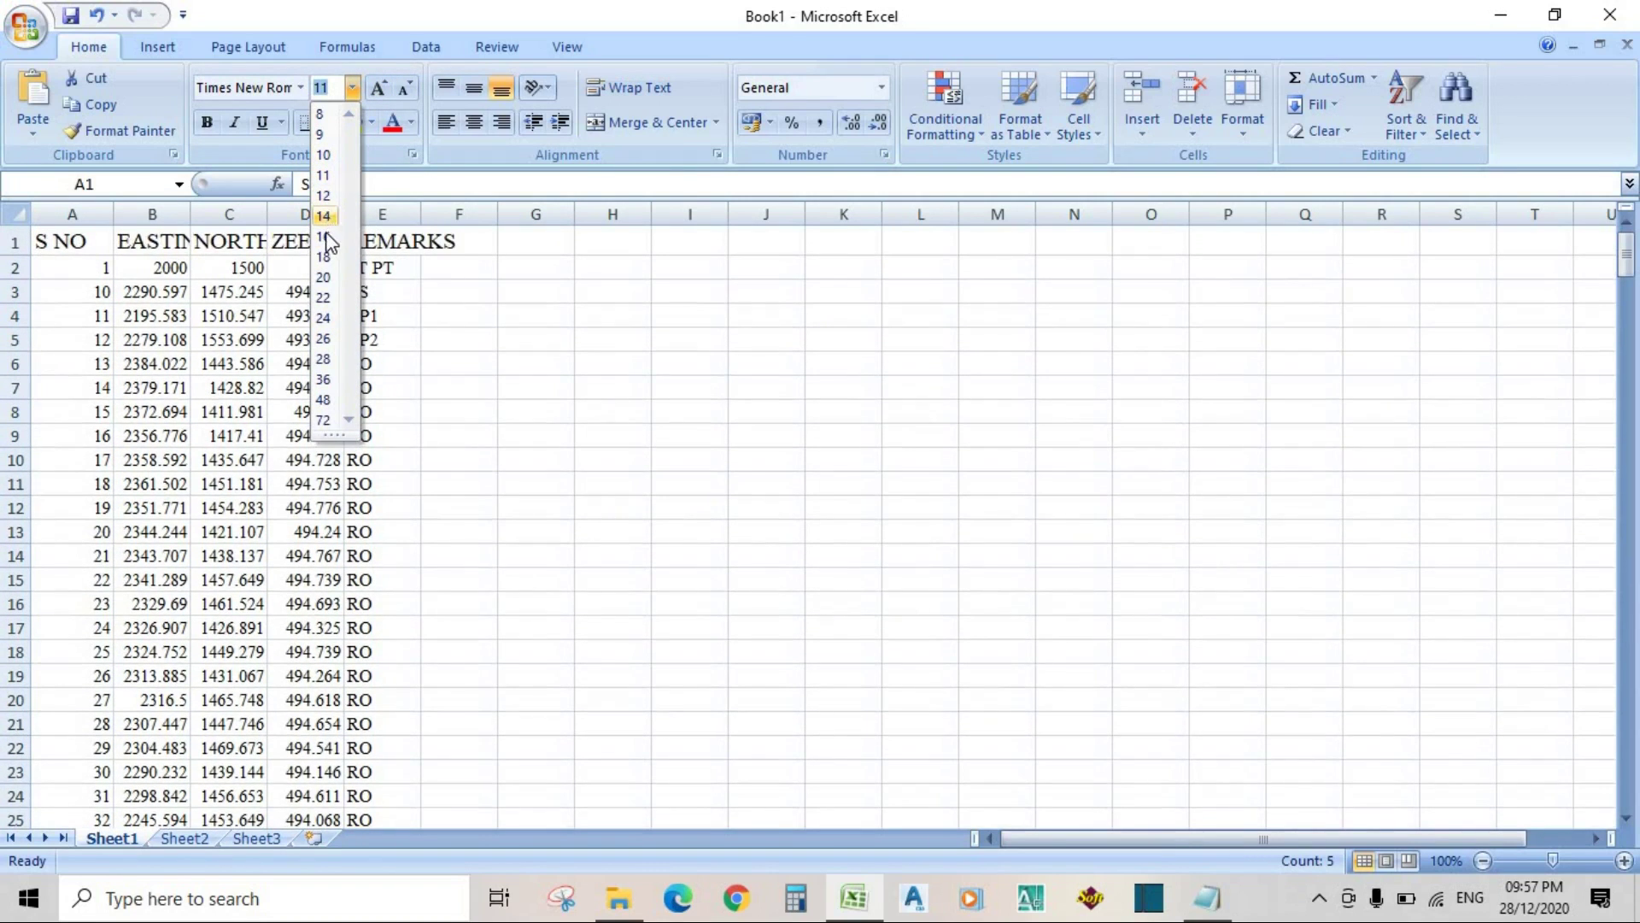
left_click(325, 237)
left_click(567, 440)
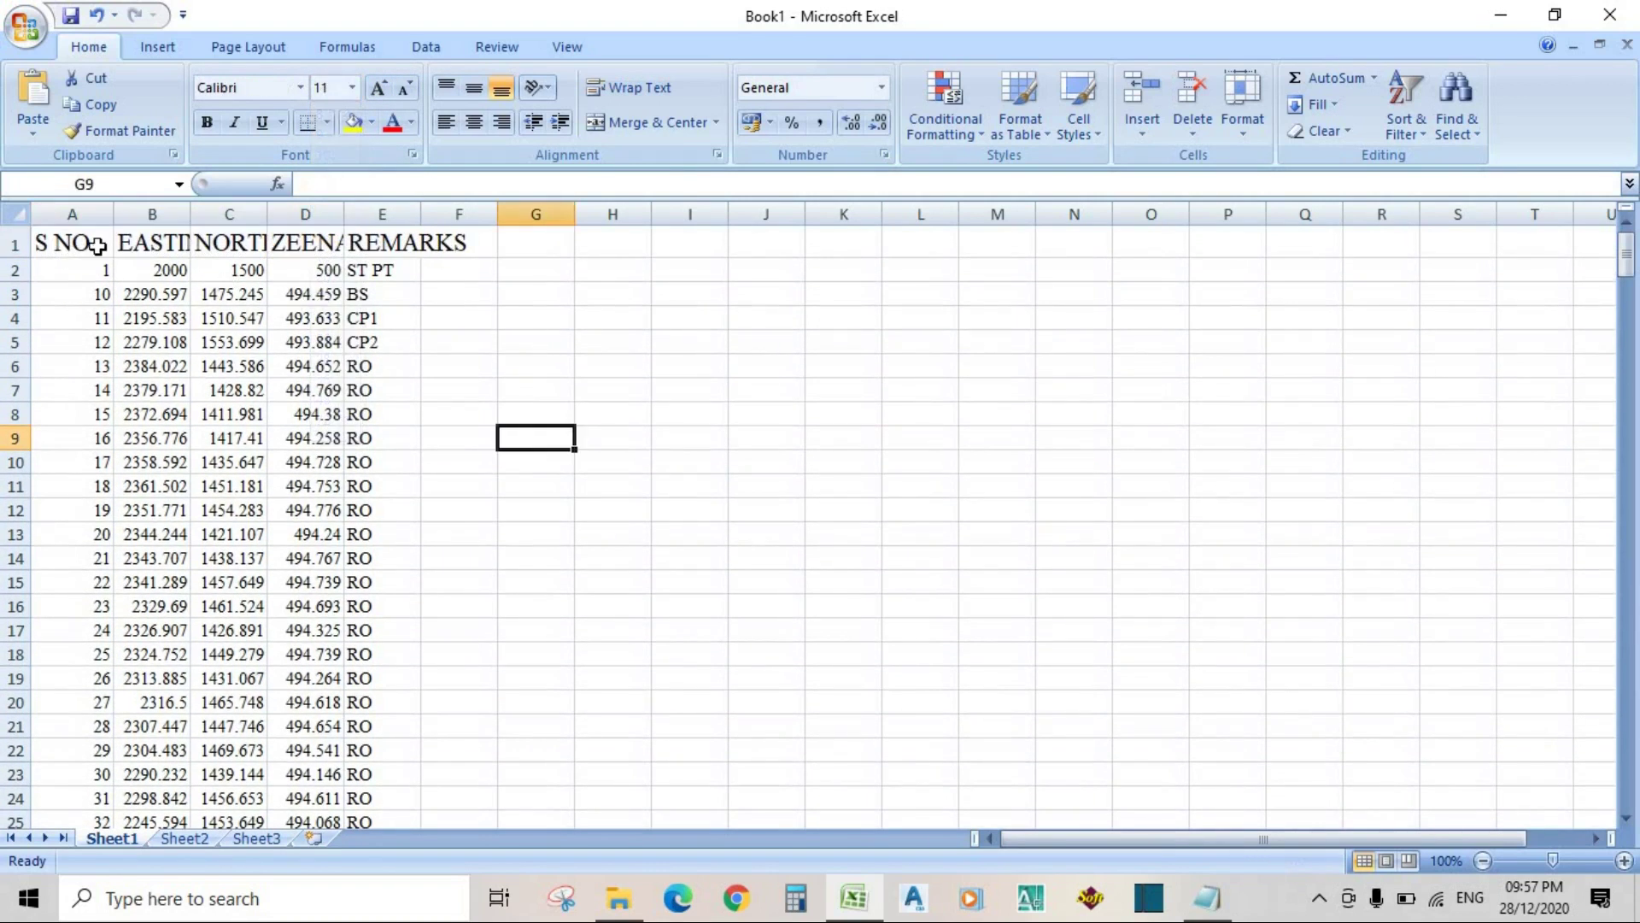
Step: Widen columns B to E so the EASTING, NORTHING, ZEENAT and REMARKS headers fit
left_click(139, 212)
left_click_drag(189, 217, 680, 217)
left_click(299, 237)
left_click(322, 213)
left_click(470, 214)
left_click(619, 215)
left_click(812, 399)
Step: Center the contents of columns A to E and look through the aligned data
left_click(53, 242)
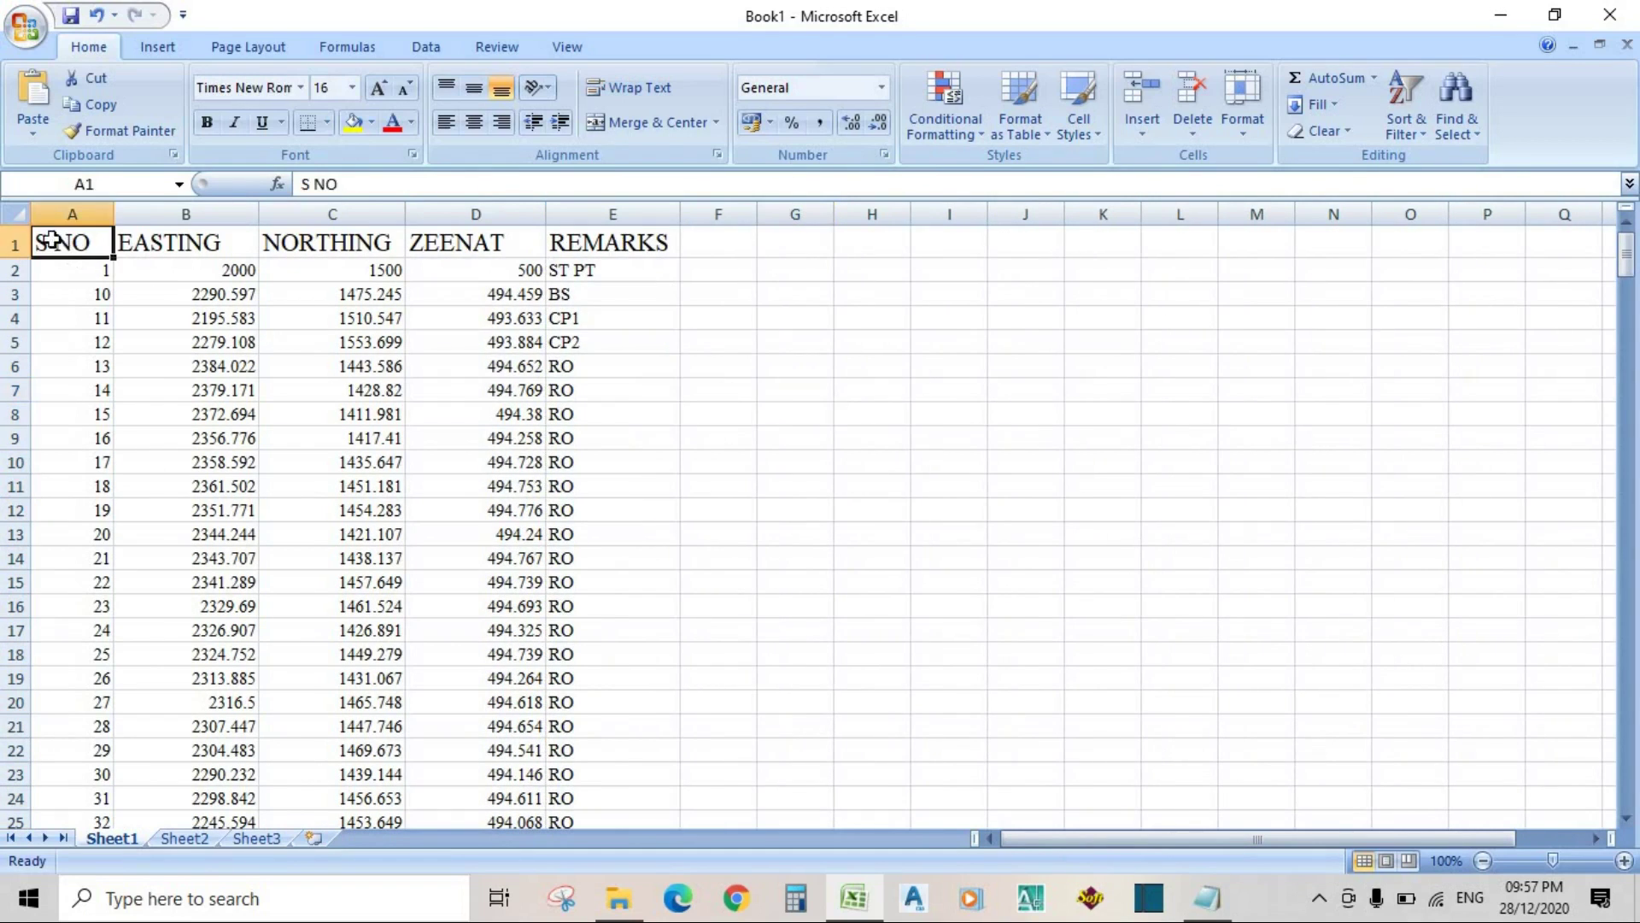
left_click_drag(51, 217, 613, 215)
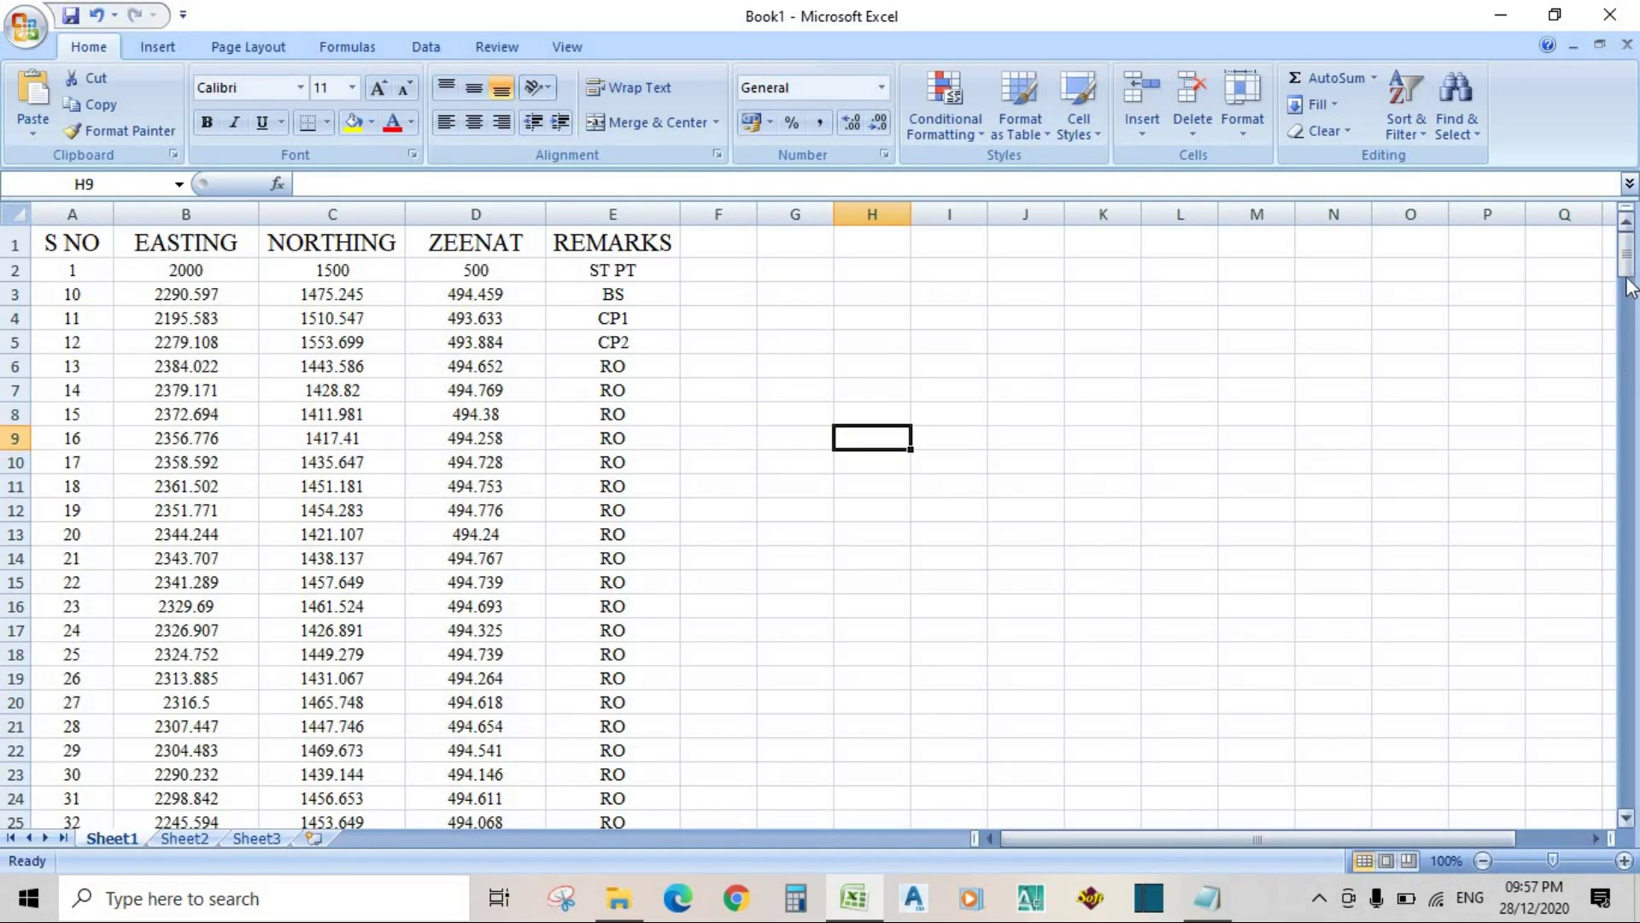
mouse_move(1626, 255)
left_mouse_down()
mouse_move(1633, 807)
mouse_move(1633, 242)
left_mouse_up()
Step: Fill the empty column F with yellow as a divider beside the REMARKS column
left_click(700, 215)
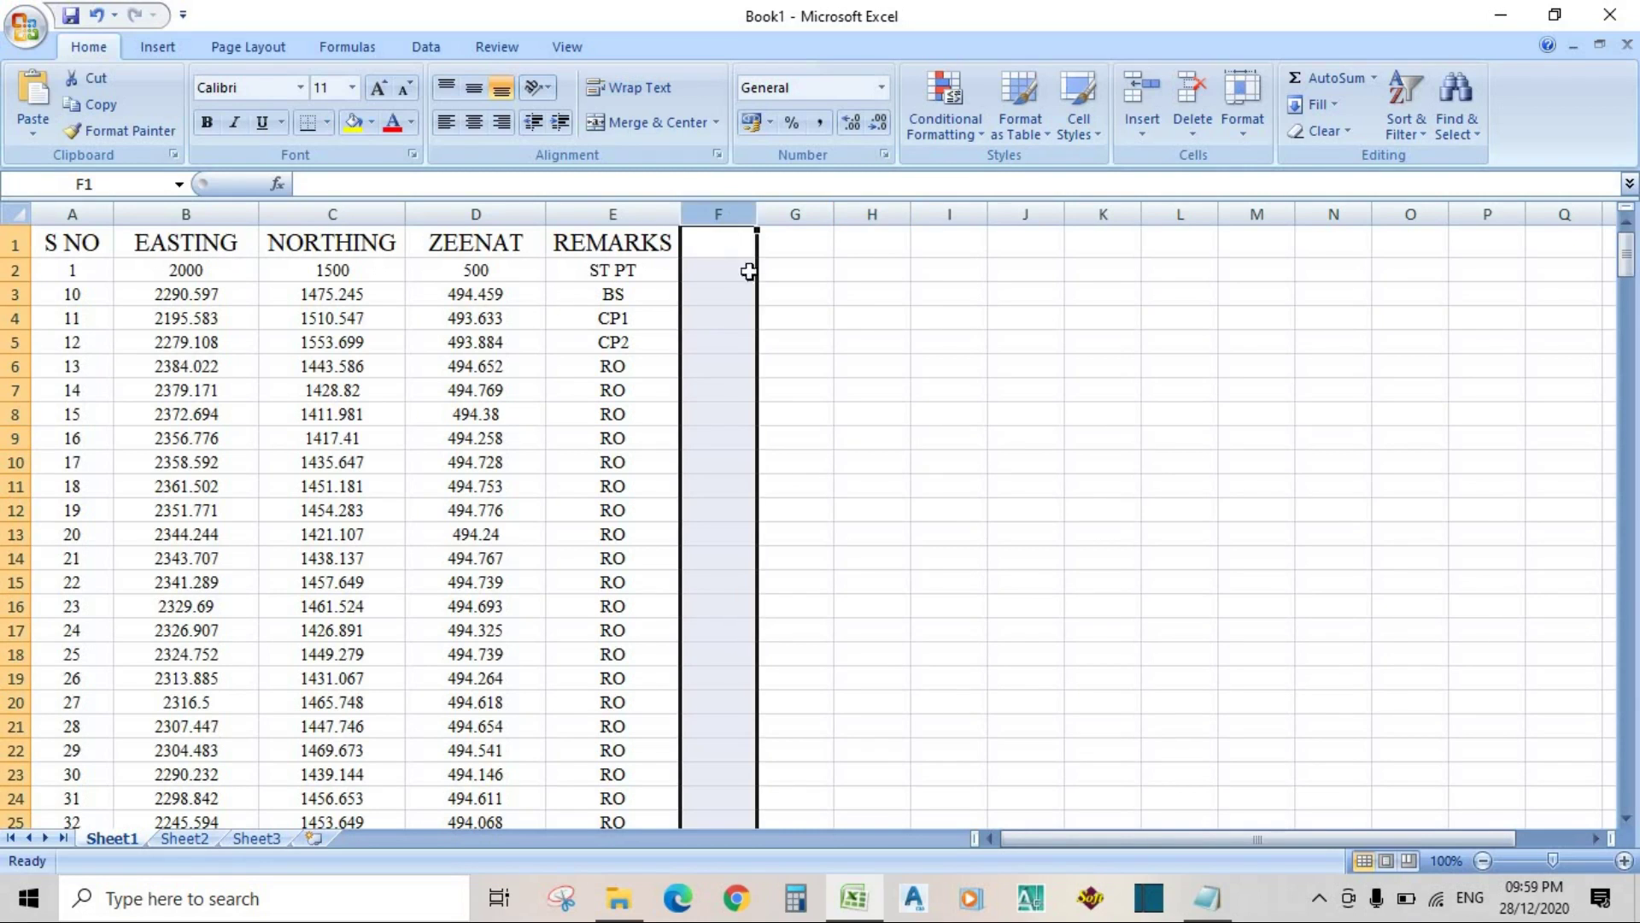
left_click(371, 122)
left_click(412, 301)
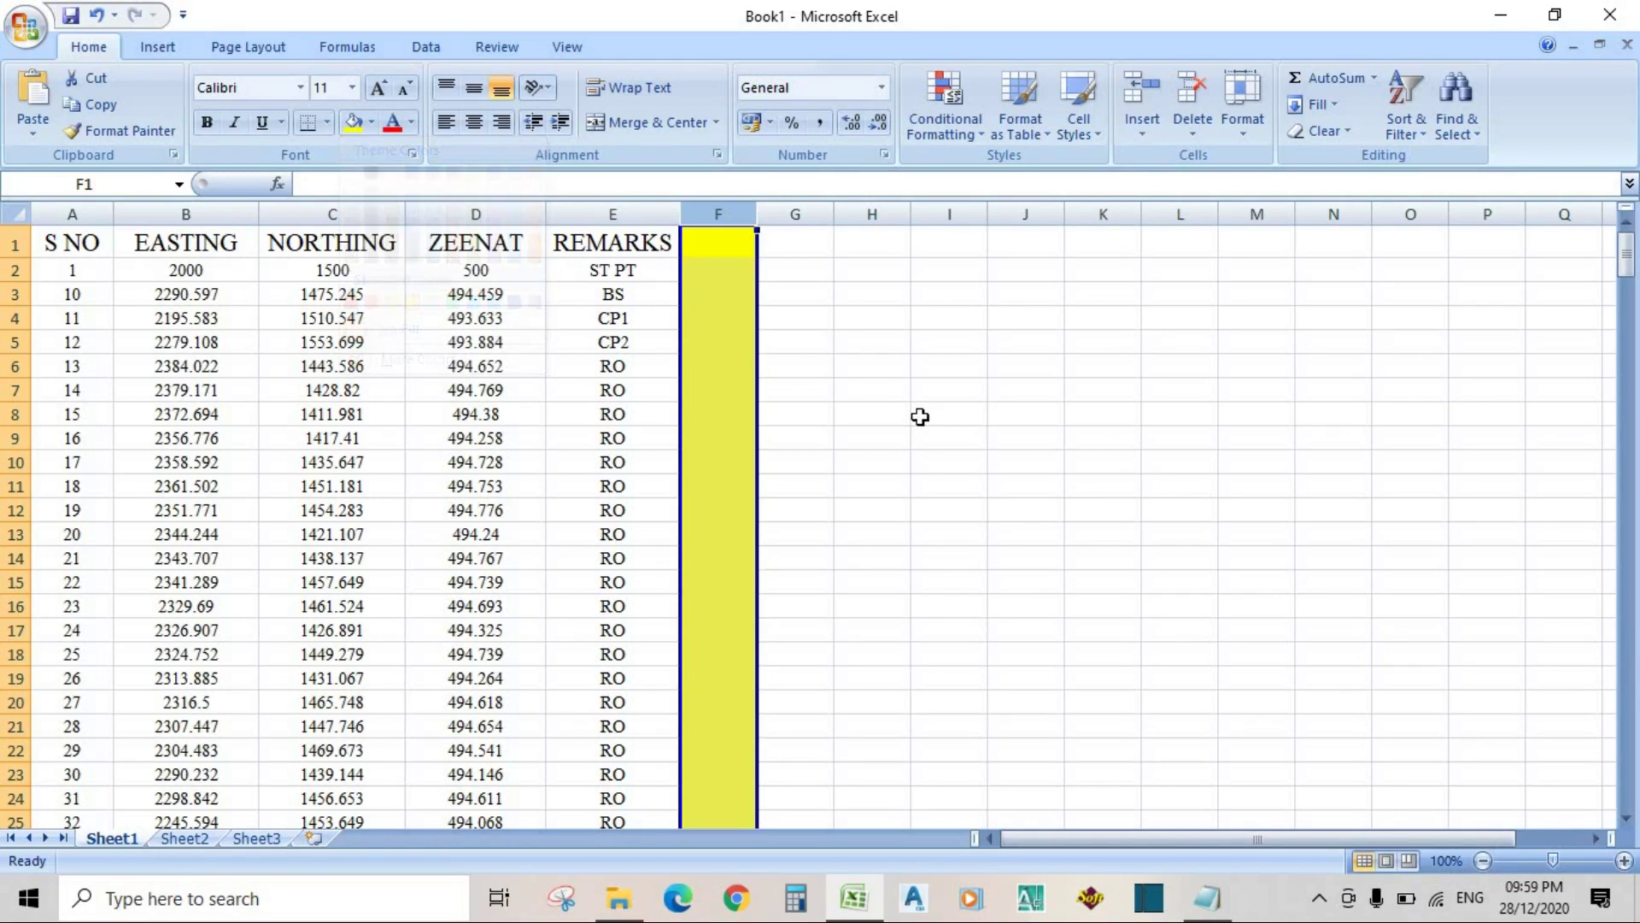
left_click(923, 413)
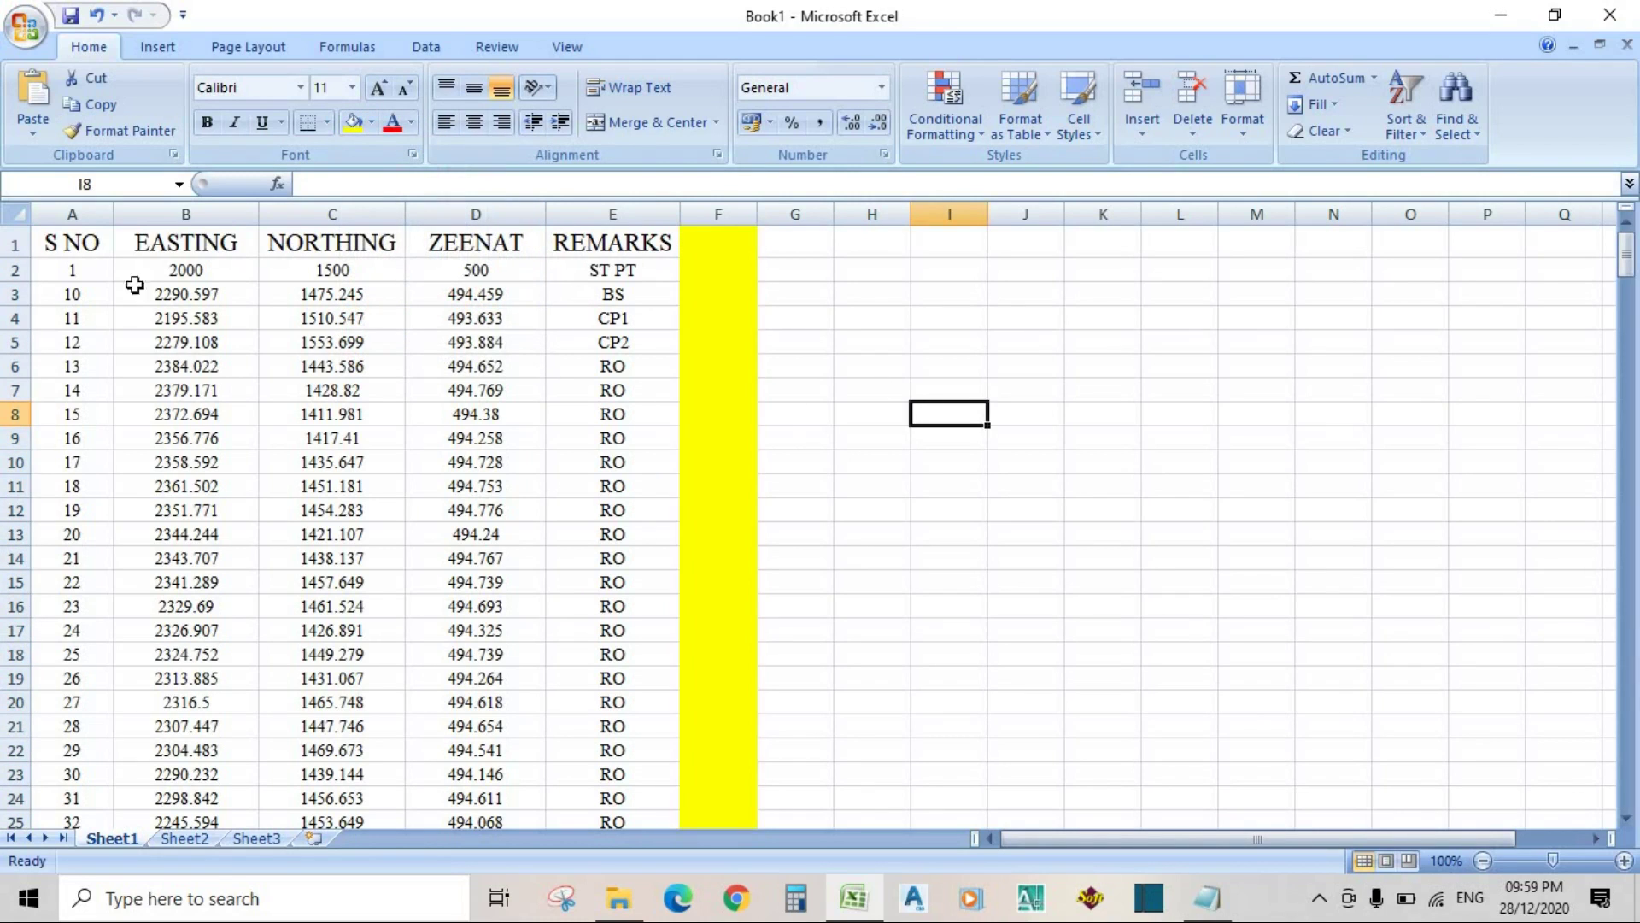
Step: Copy the S NO column A into column G beside the yellow divider
right_click(77, 224)
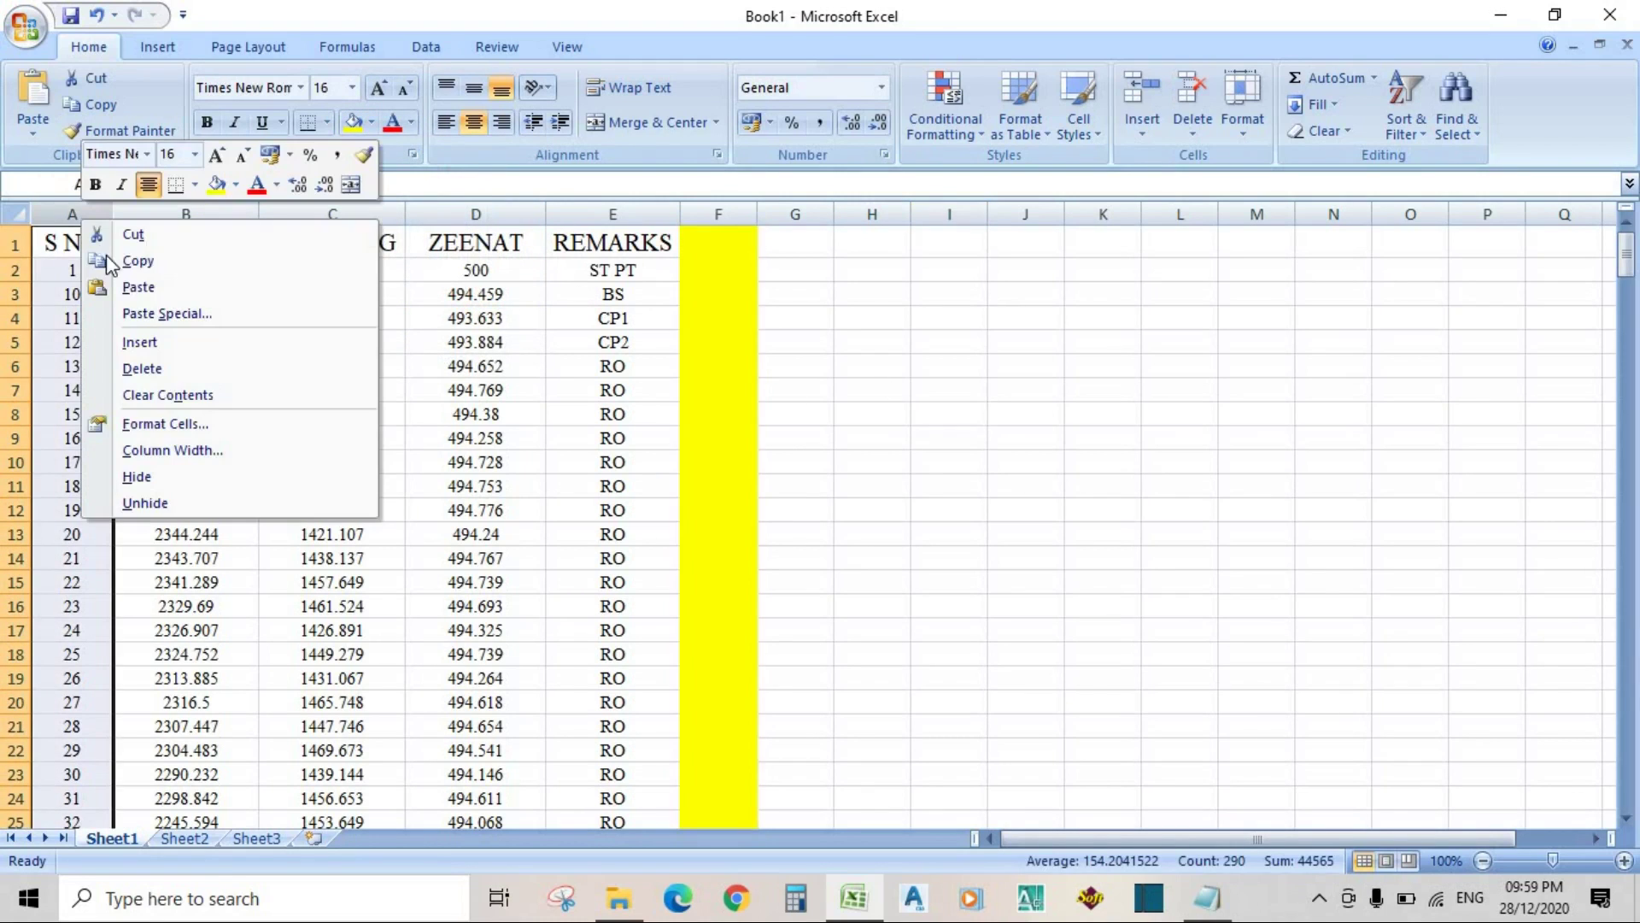
left_click(153, 269)
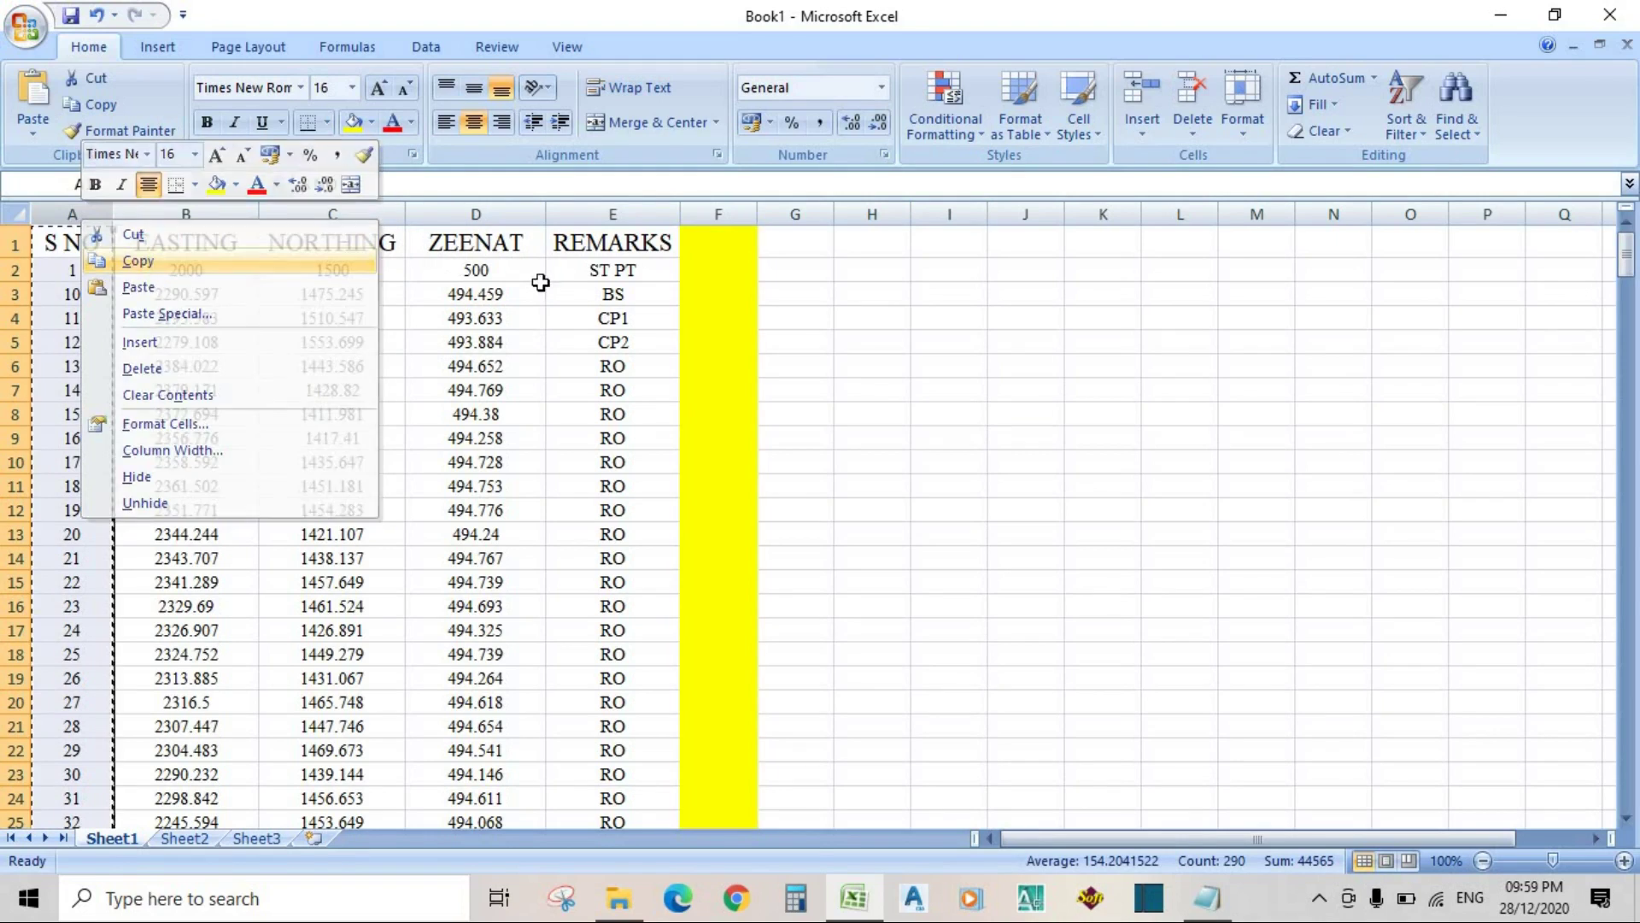
left_click(790, 216)
right_click(816, 240)
left_click(854, 286)
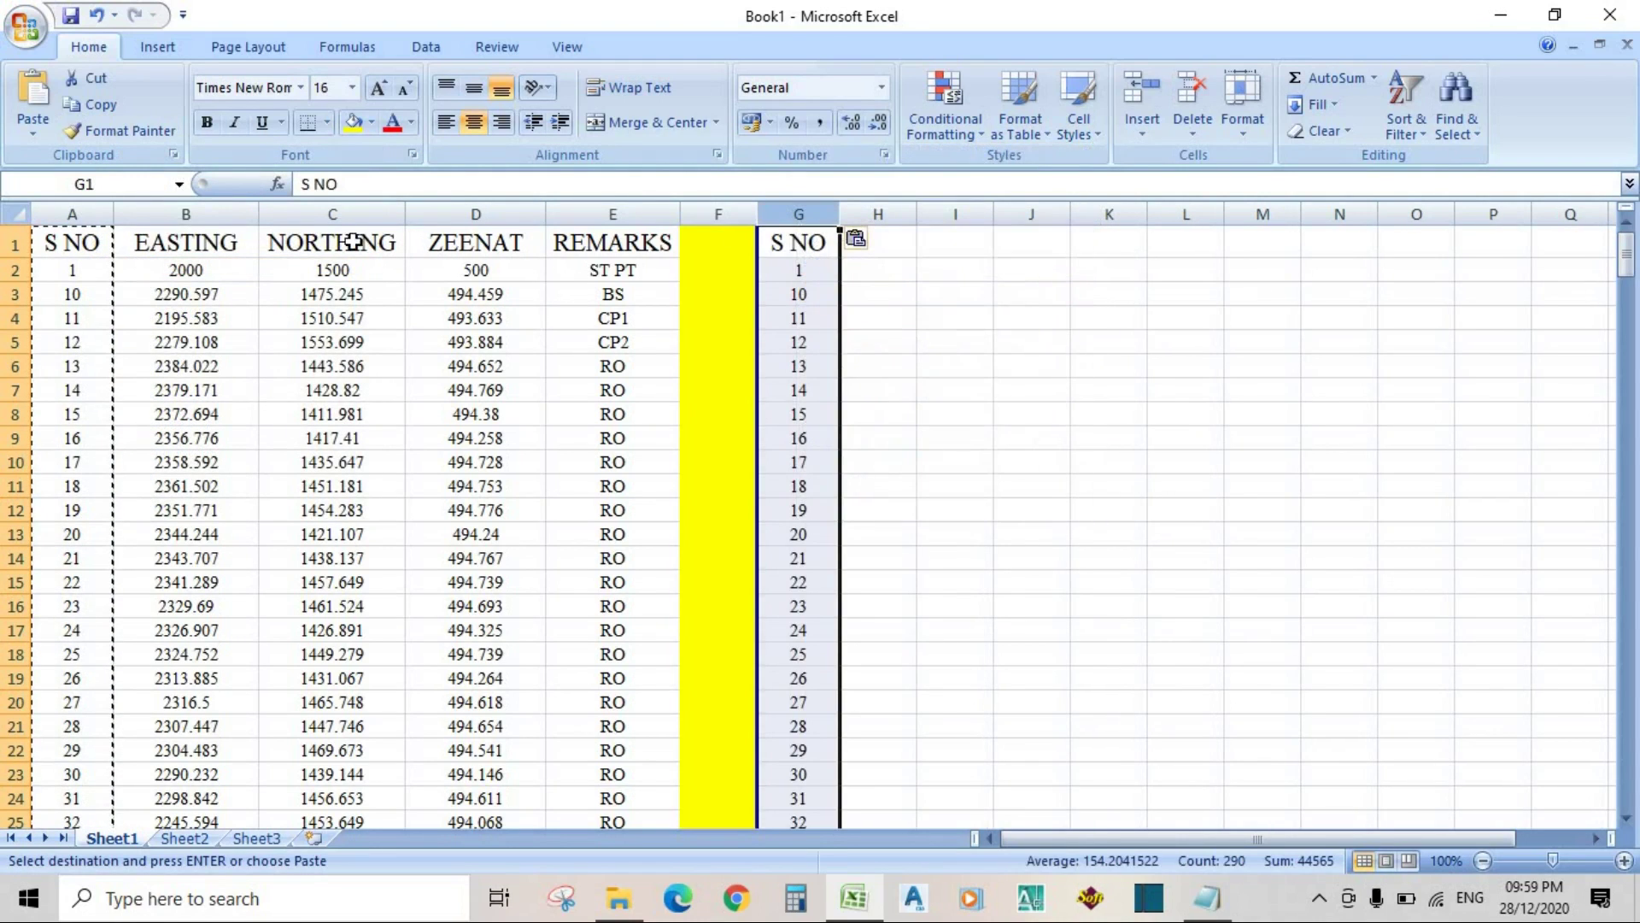
Step: Copy the ZEENAT and REMARKS columns D and E into columns J and K
left_click_drag(461, 214, 573, 219)
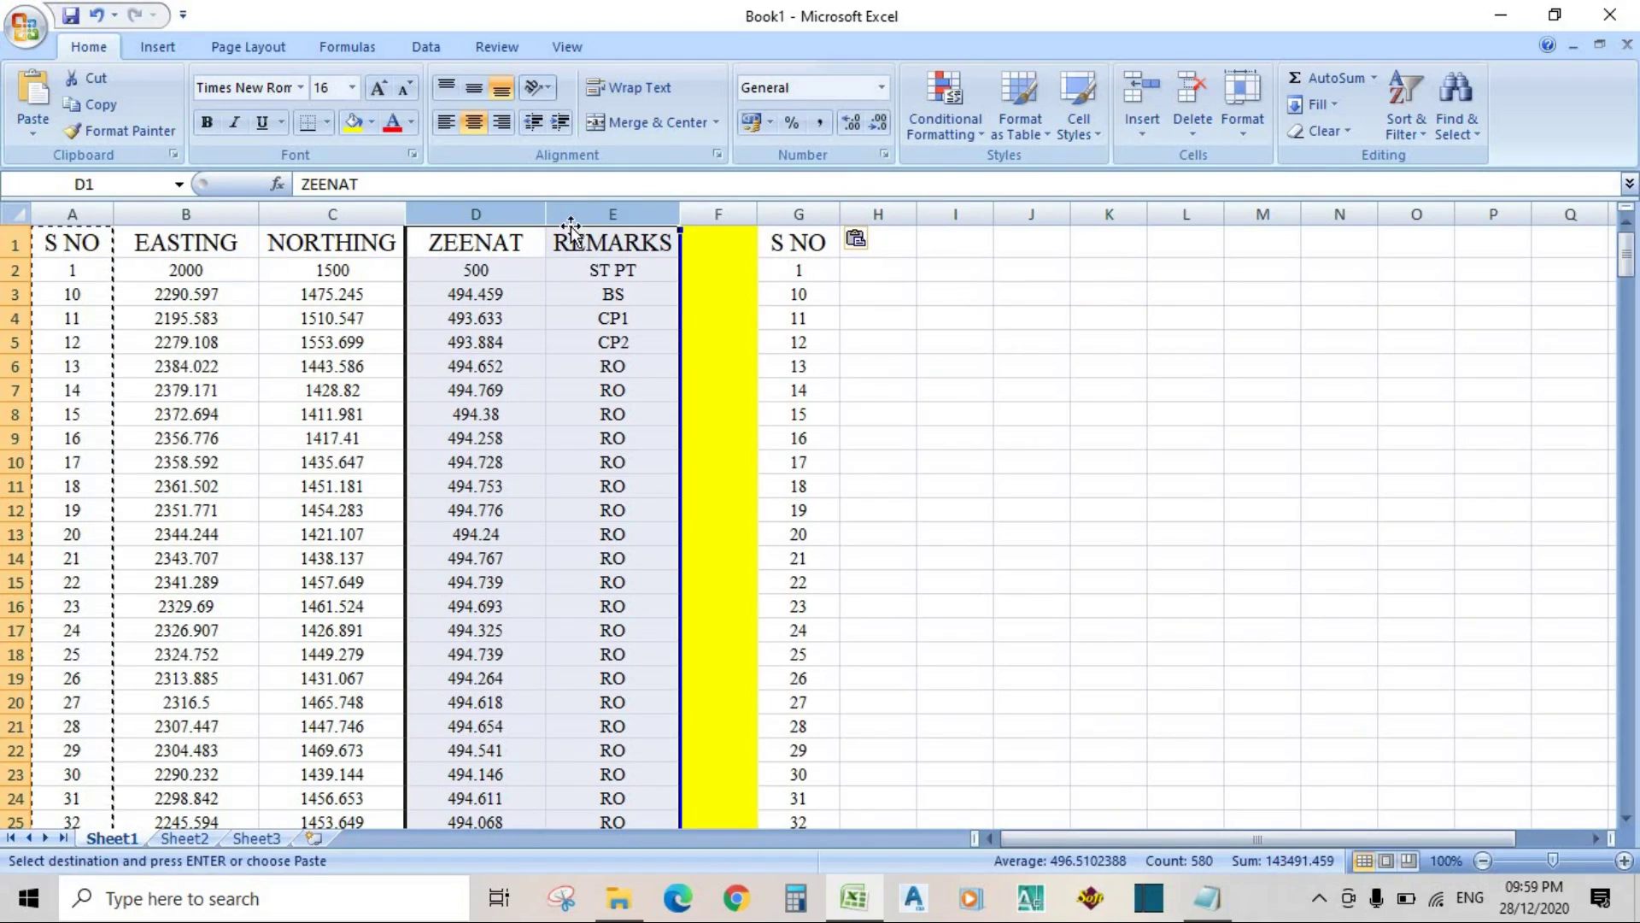
right_click(570, 217)
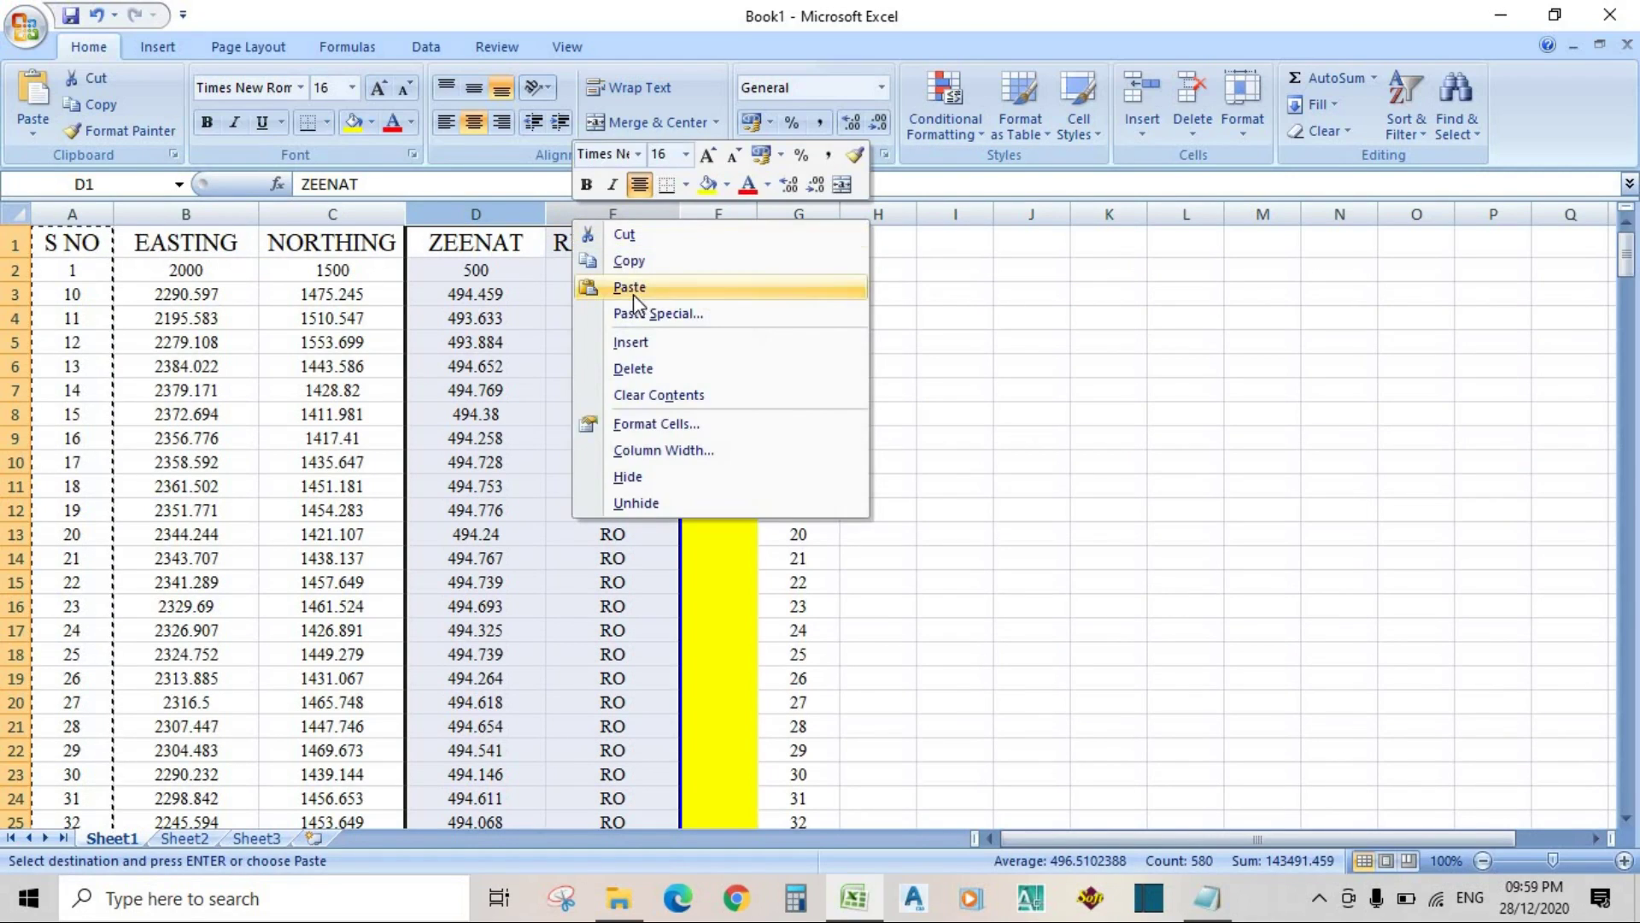
left_click(781, 258)
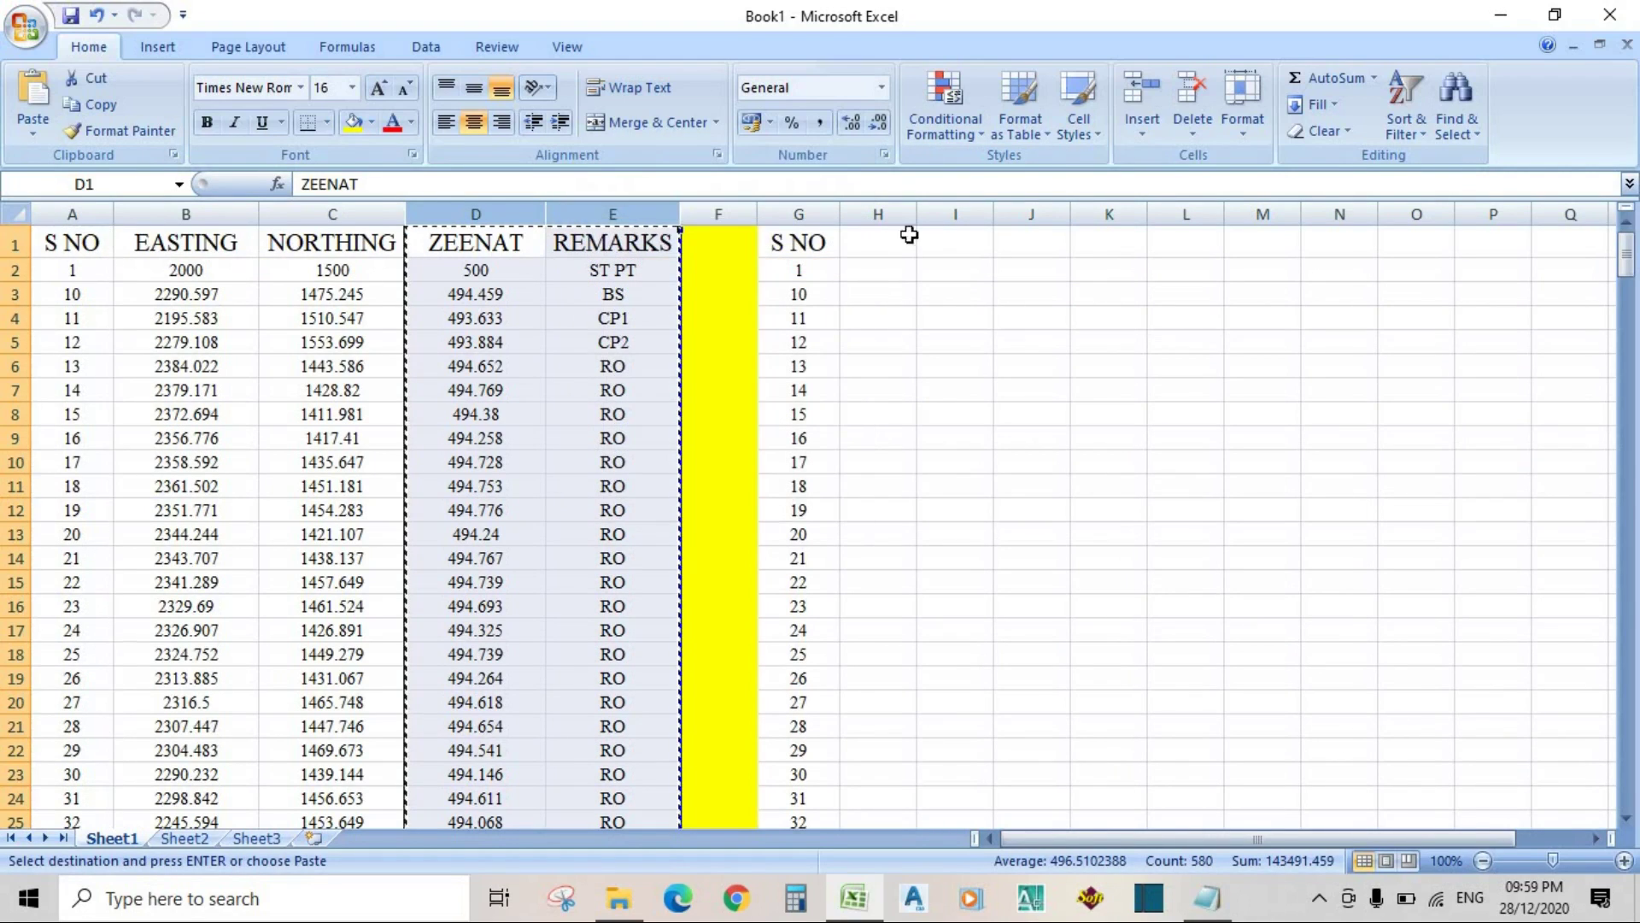
left_click(1022, 220)
right_click(1025, 229)
left_click(1179, 289)
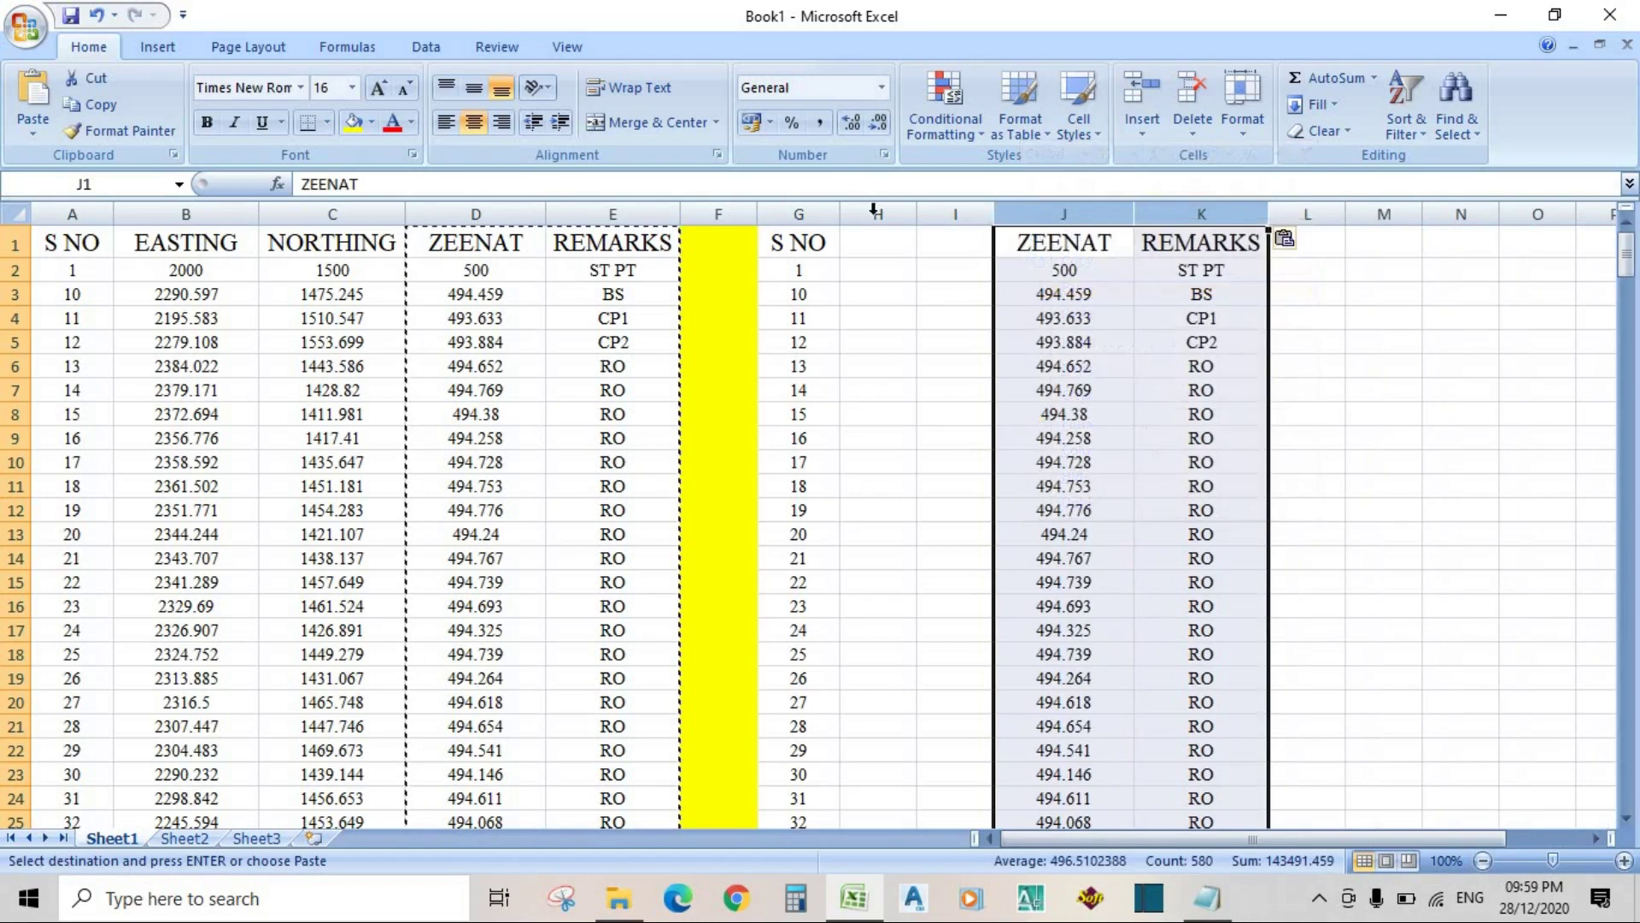
Step: Copy only the EASTING and NORTHING headers from B1 and C1 into H1 and I1
left_click(869, 216)
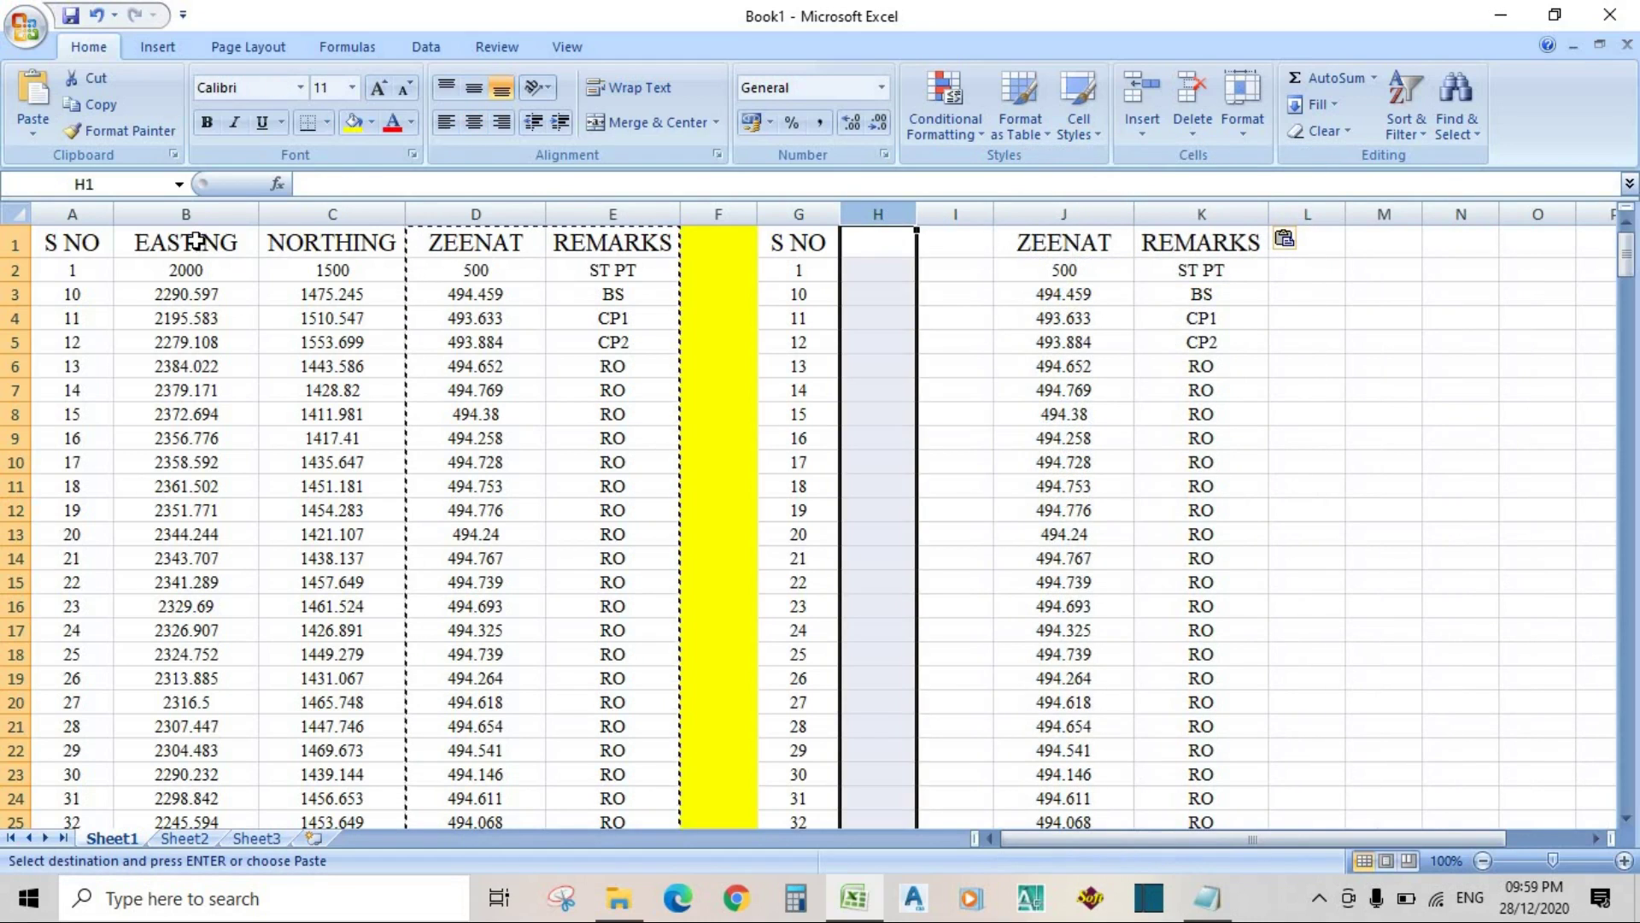
left_click(164, 242)
left_click_drag(164, 241, 305, 236)
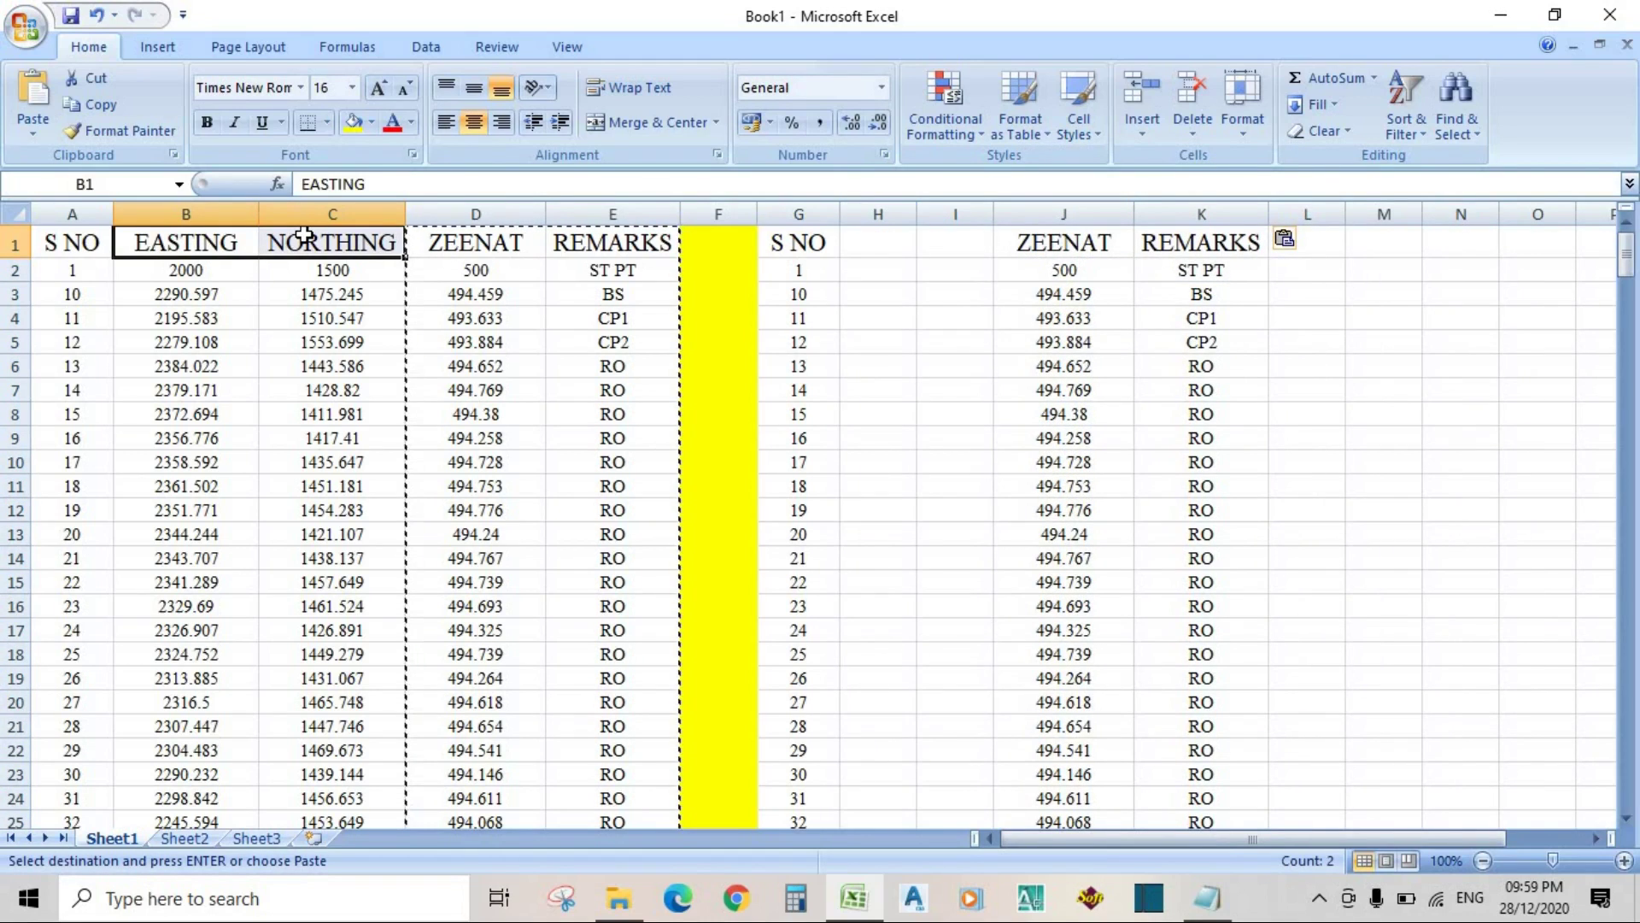
key("ctrl+c")
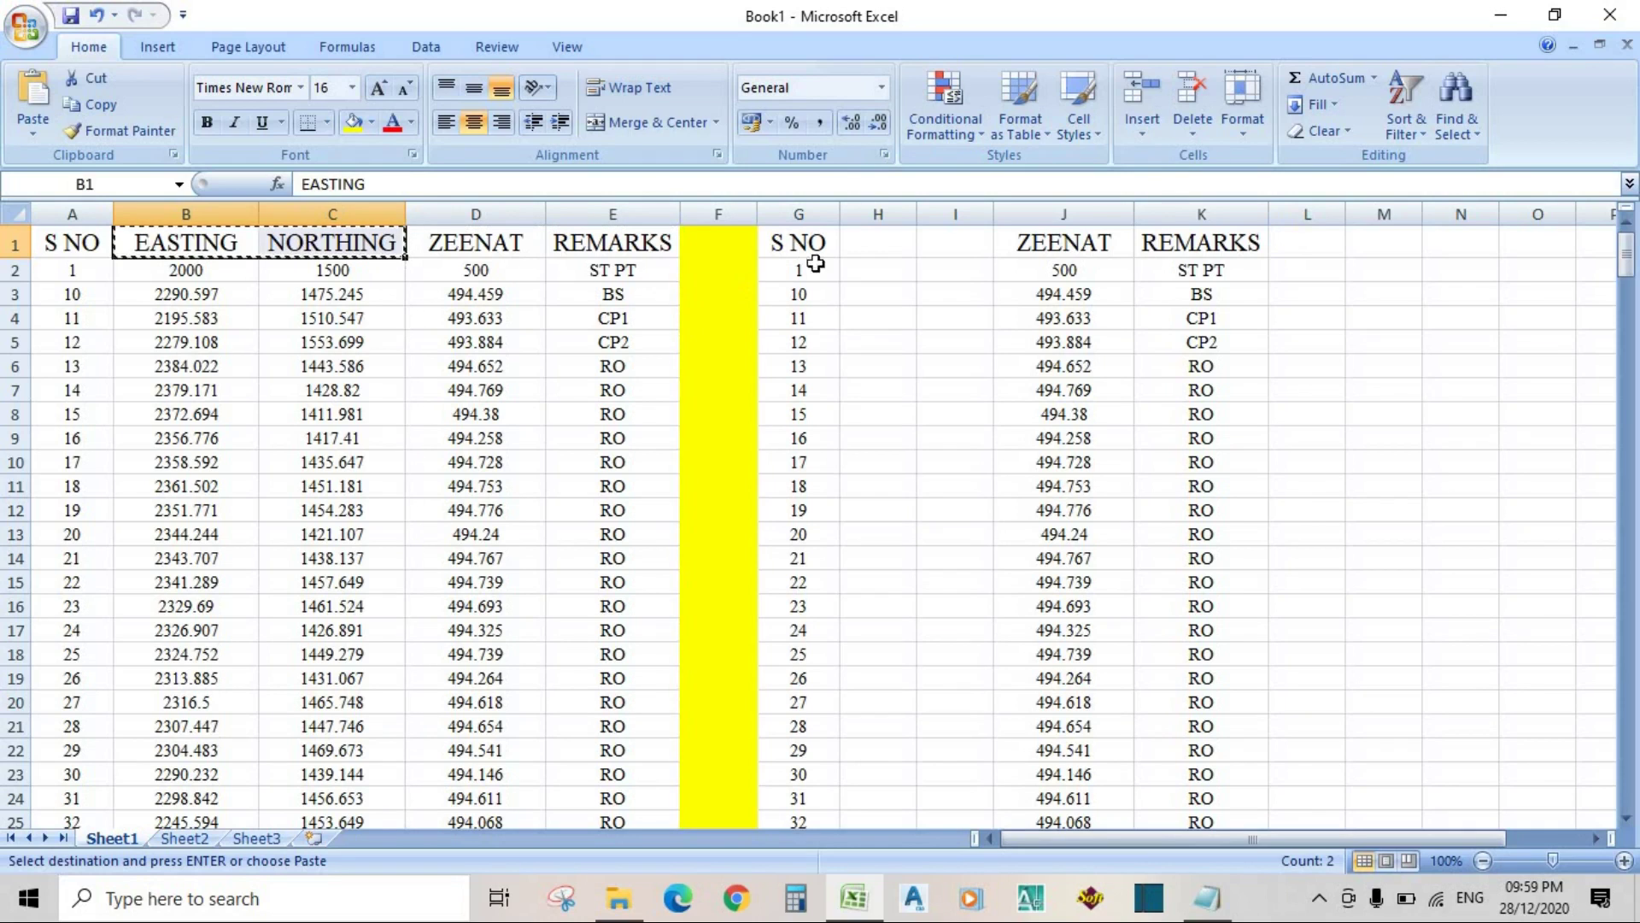
left_click(858, 246)
right_click(858, 247)
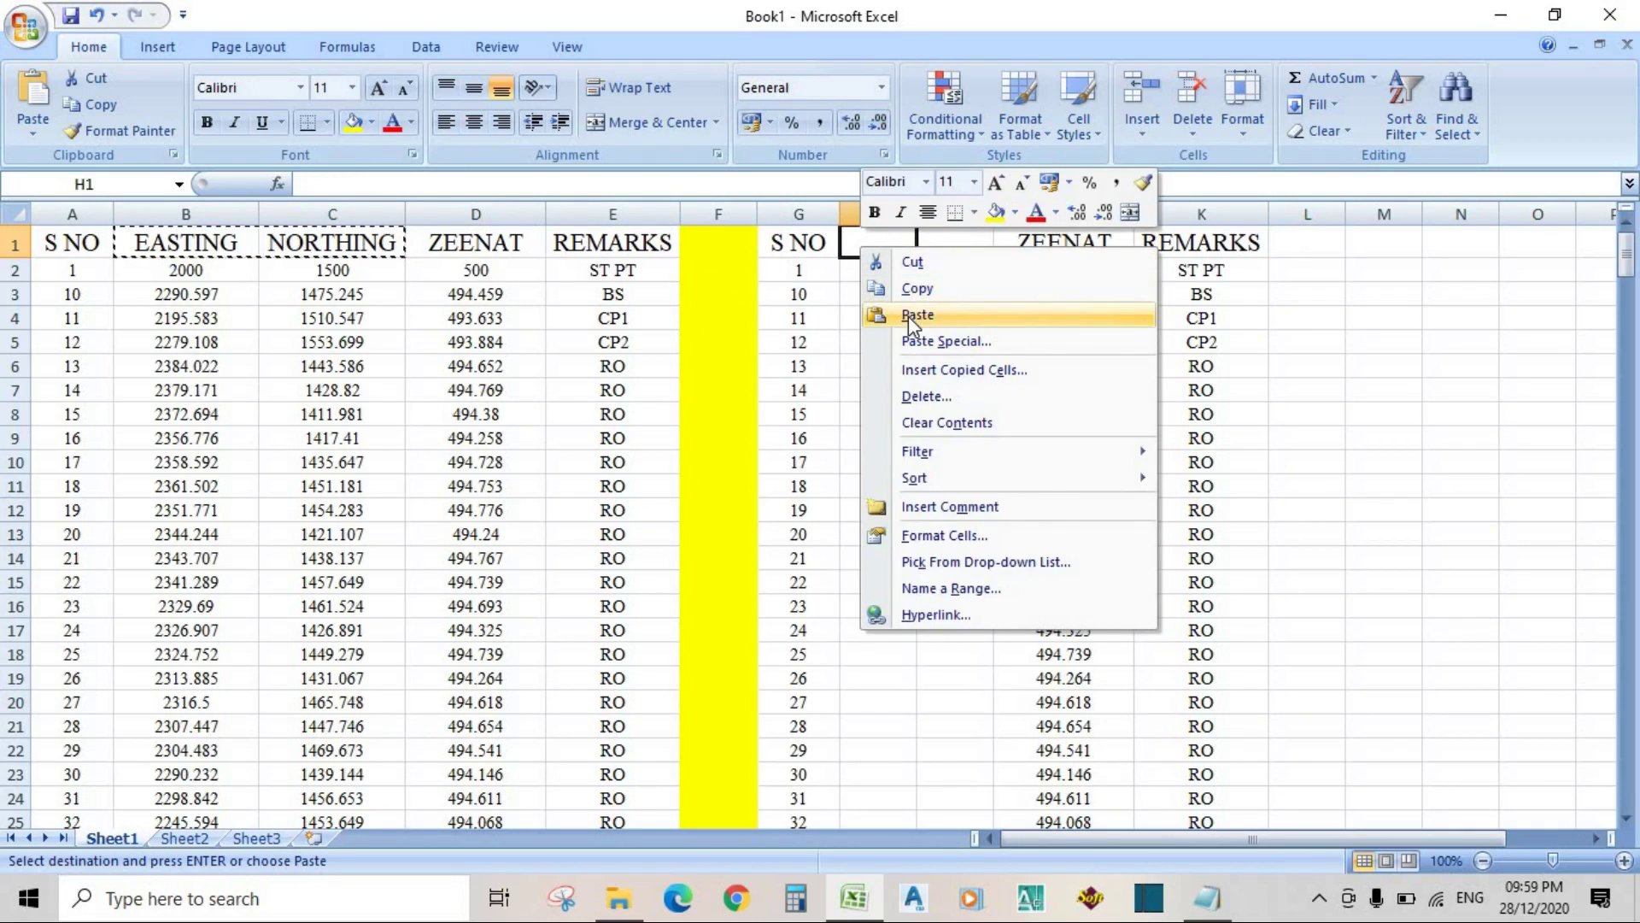
left_click(937, 308)
Step: Widen columns H and I so the copied EASTING and NORTHING headers fit
left_click(902, 219)
left_click_drag(916, 222, 1145, 215)
left_click(1030, 214)
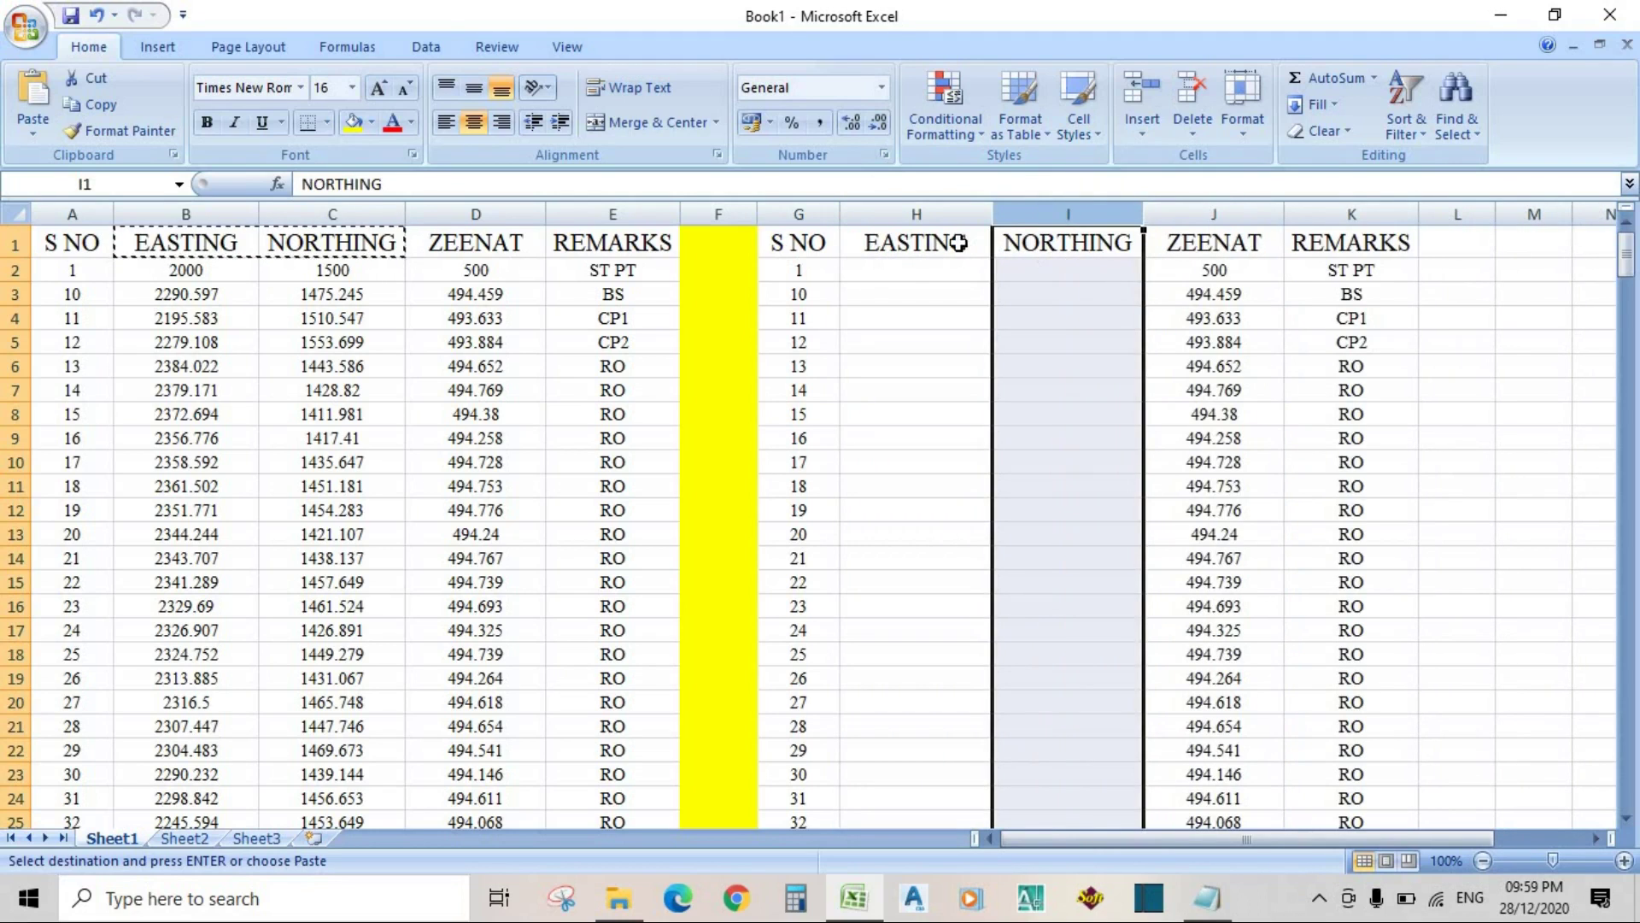
Step: Enter the formula =B2*12 in H2 under the second EASTING header
left_click(894, 291)
left_click(897, 271)
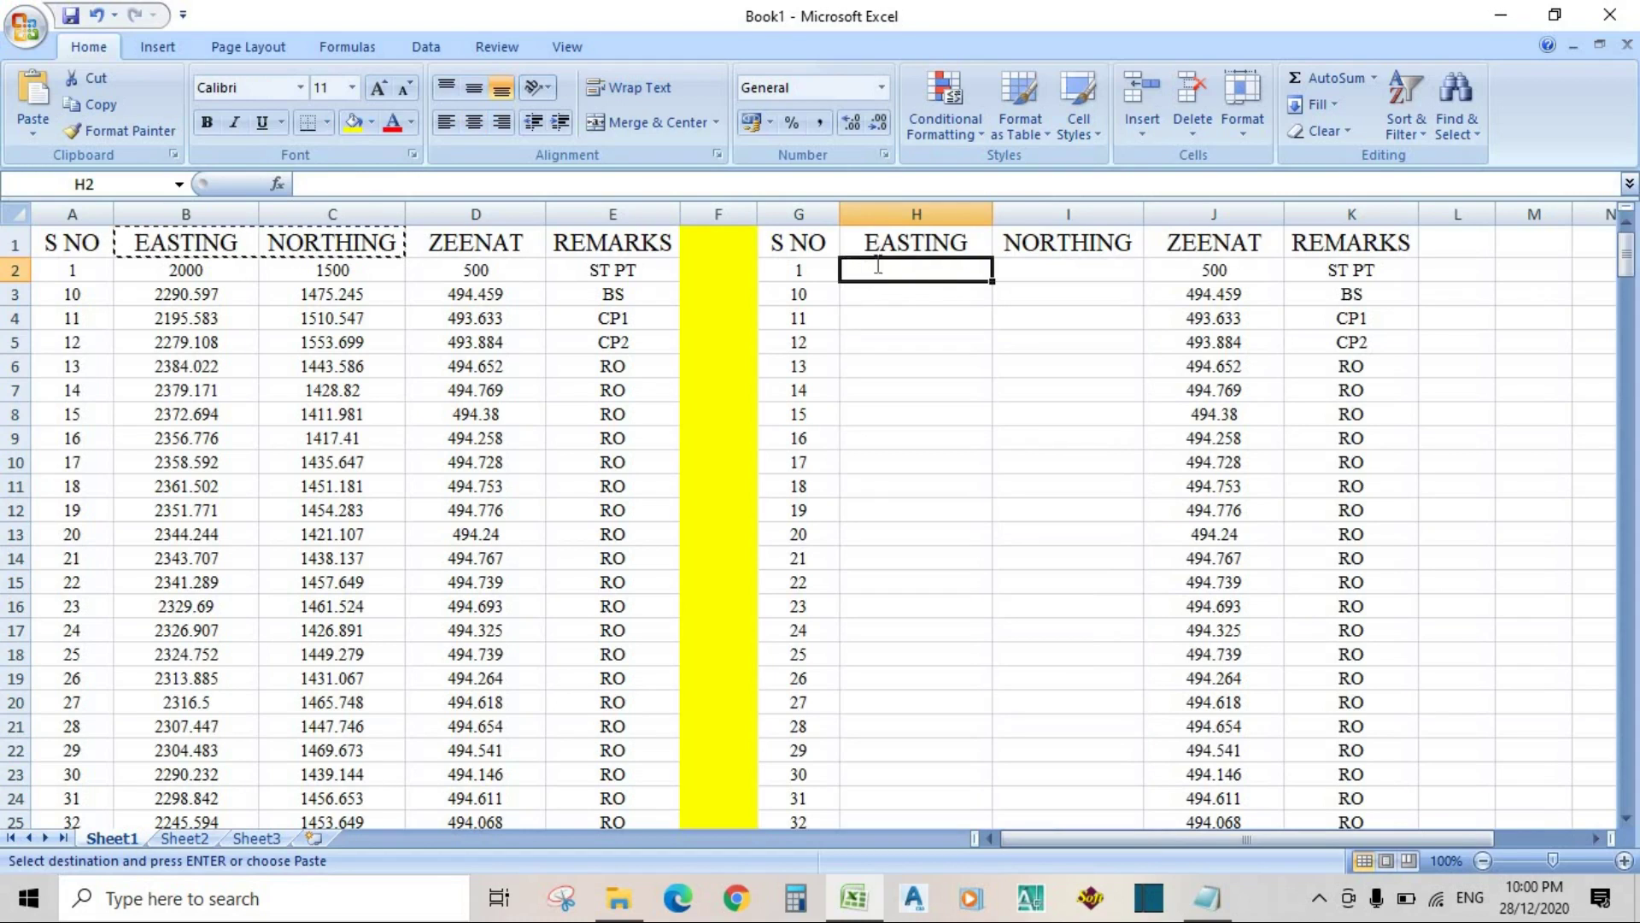
type("=")
left_click(221, 267)
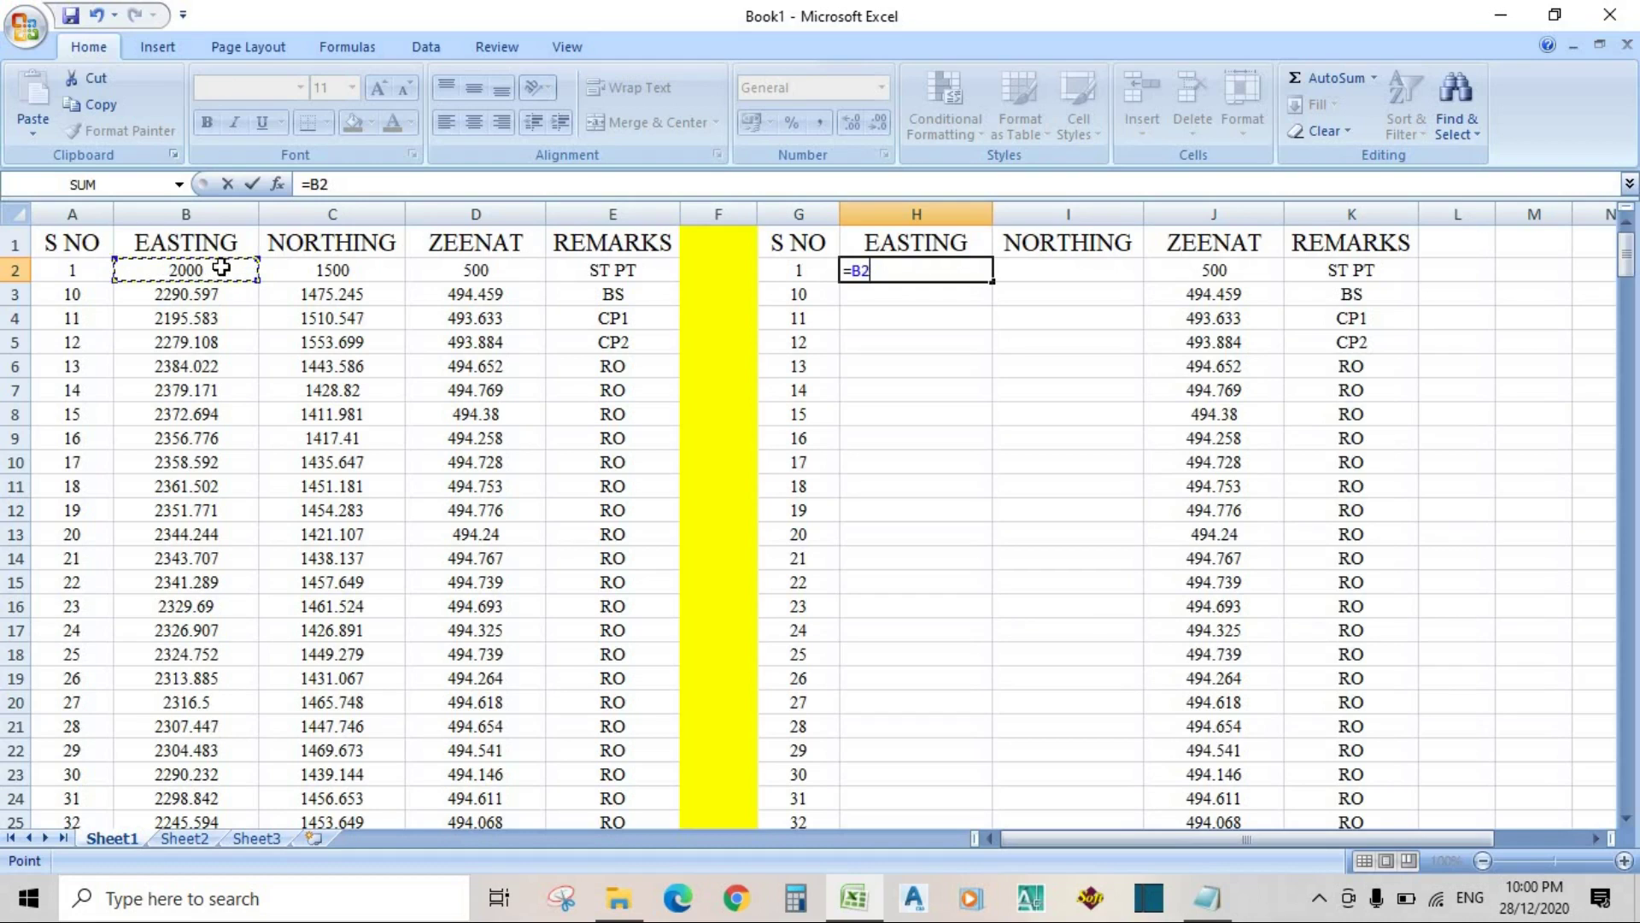
type("*12")
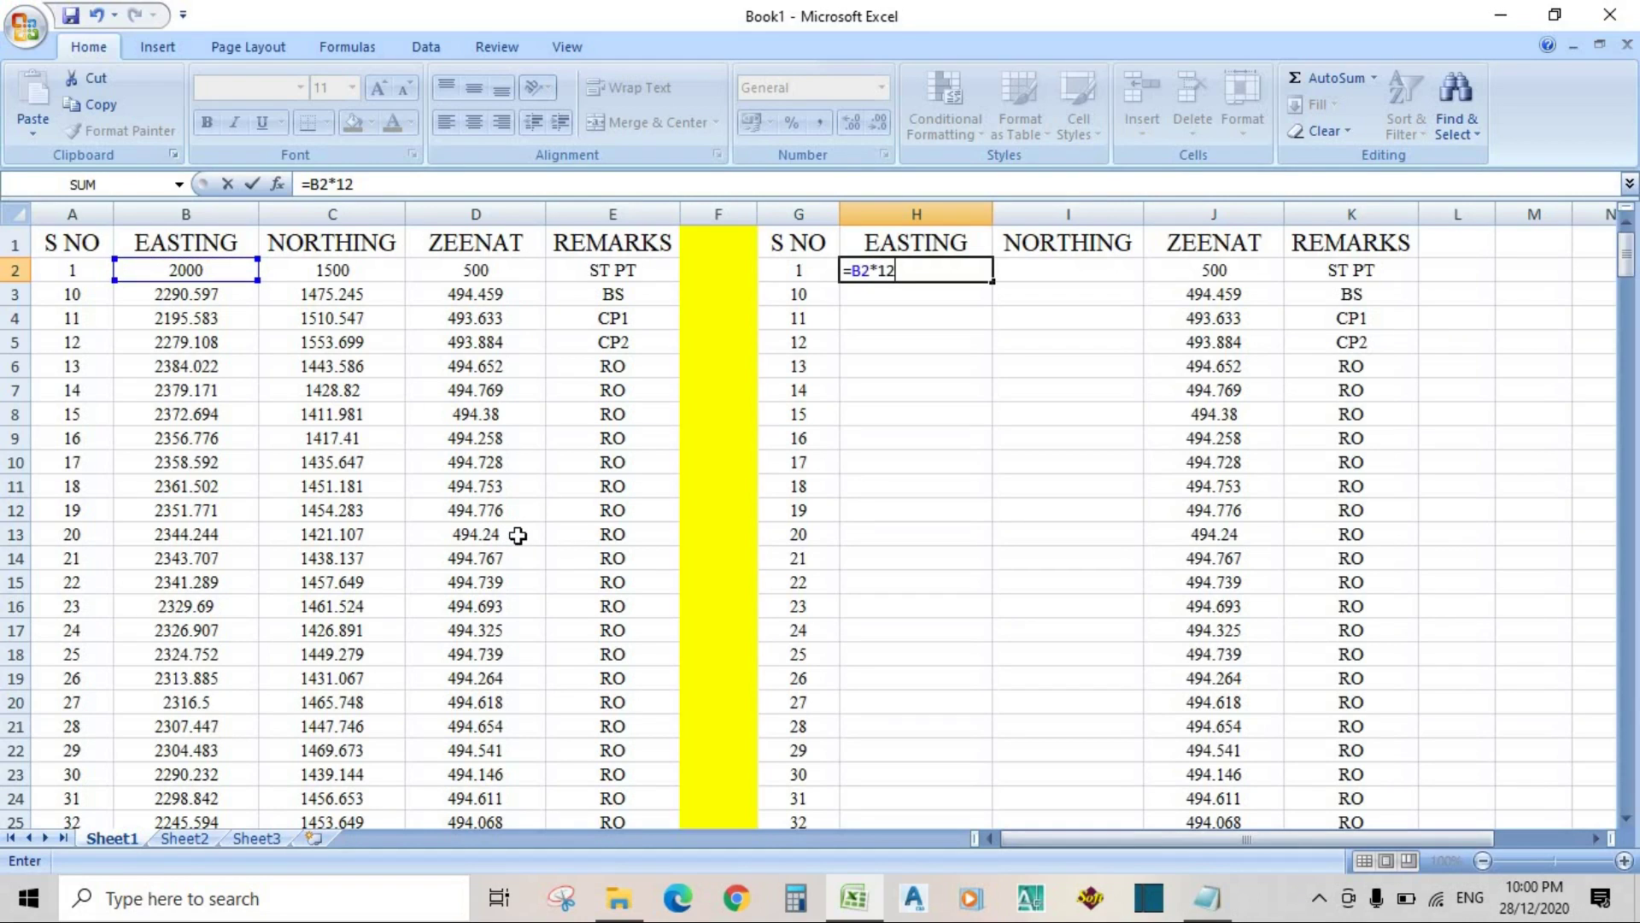
key("Return")
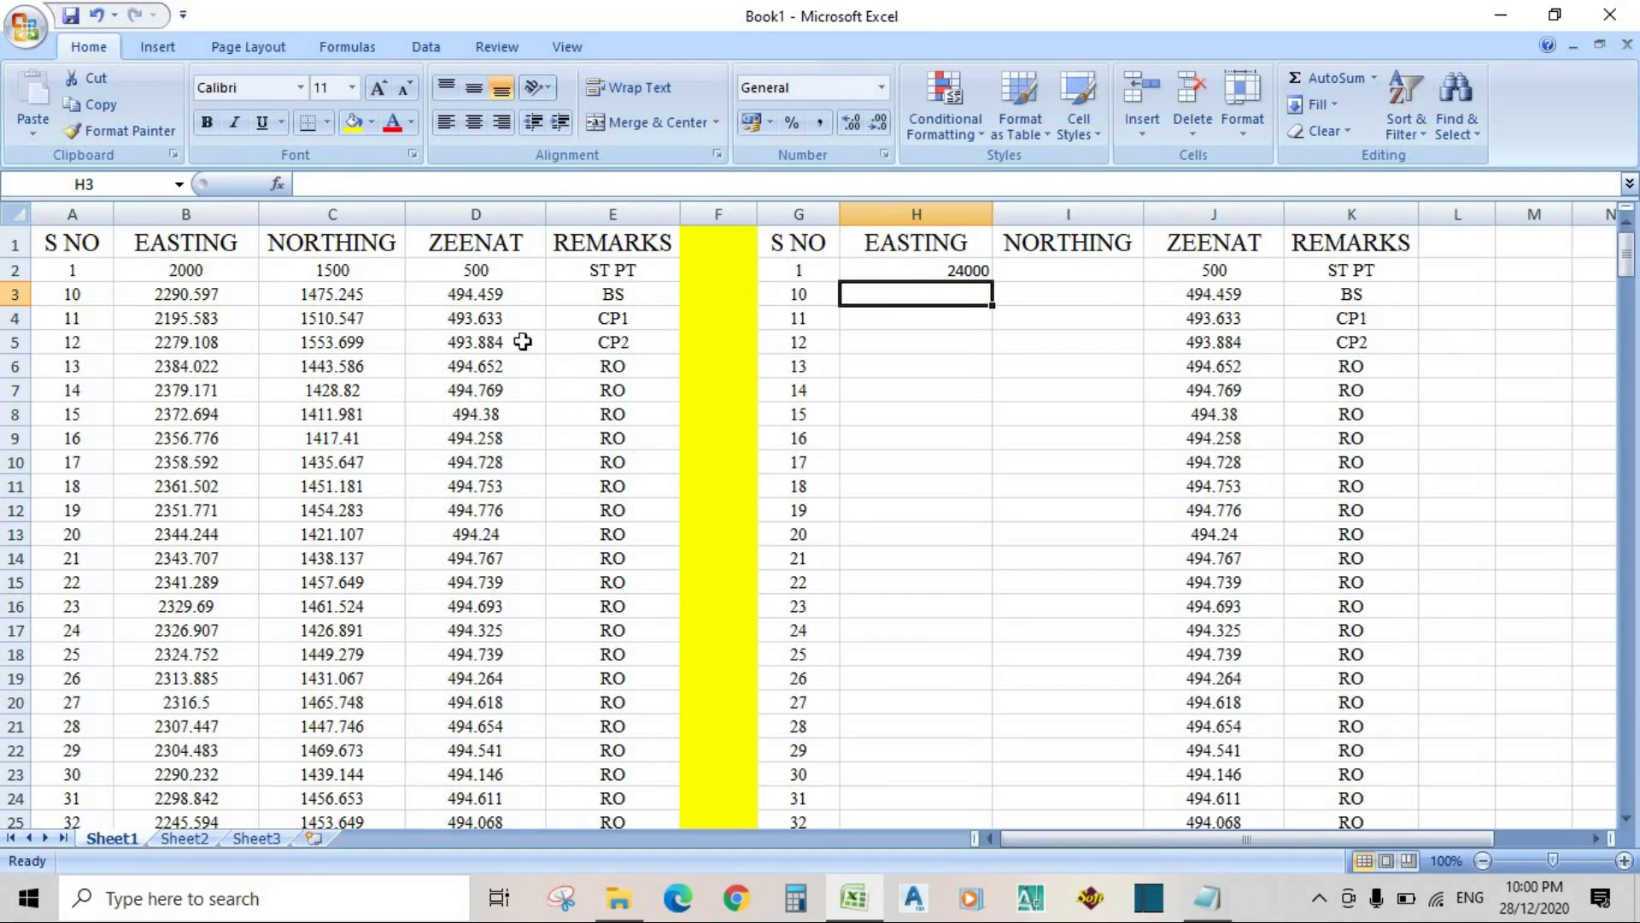
Step: Enter the formula =C2*12 in I2 under the second NORTHING header
left_click(1044, 272)
type("=")
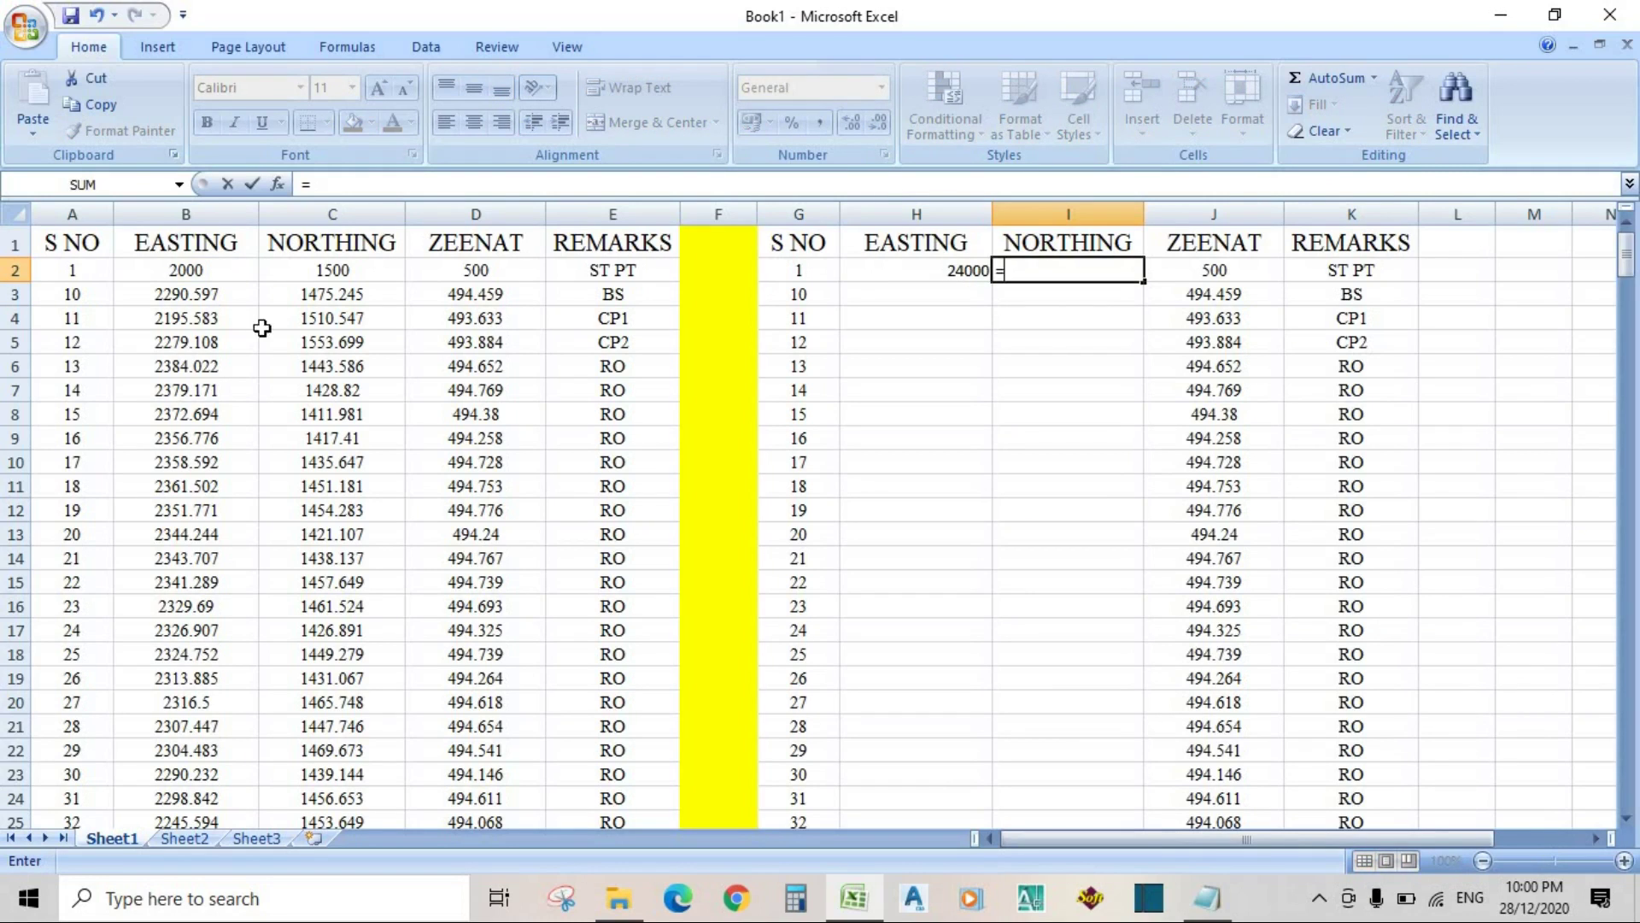
left_click(362, 271)
type("*")
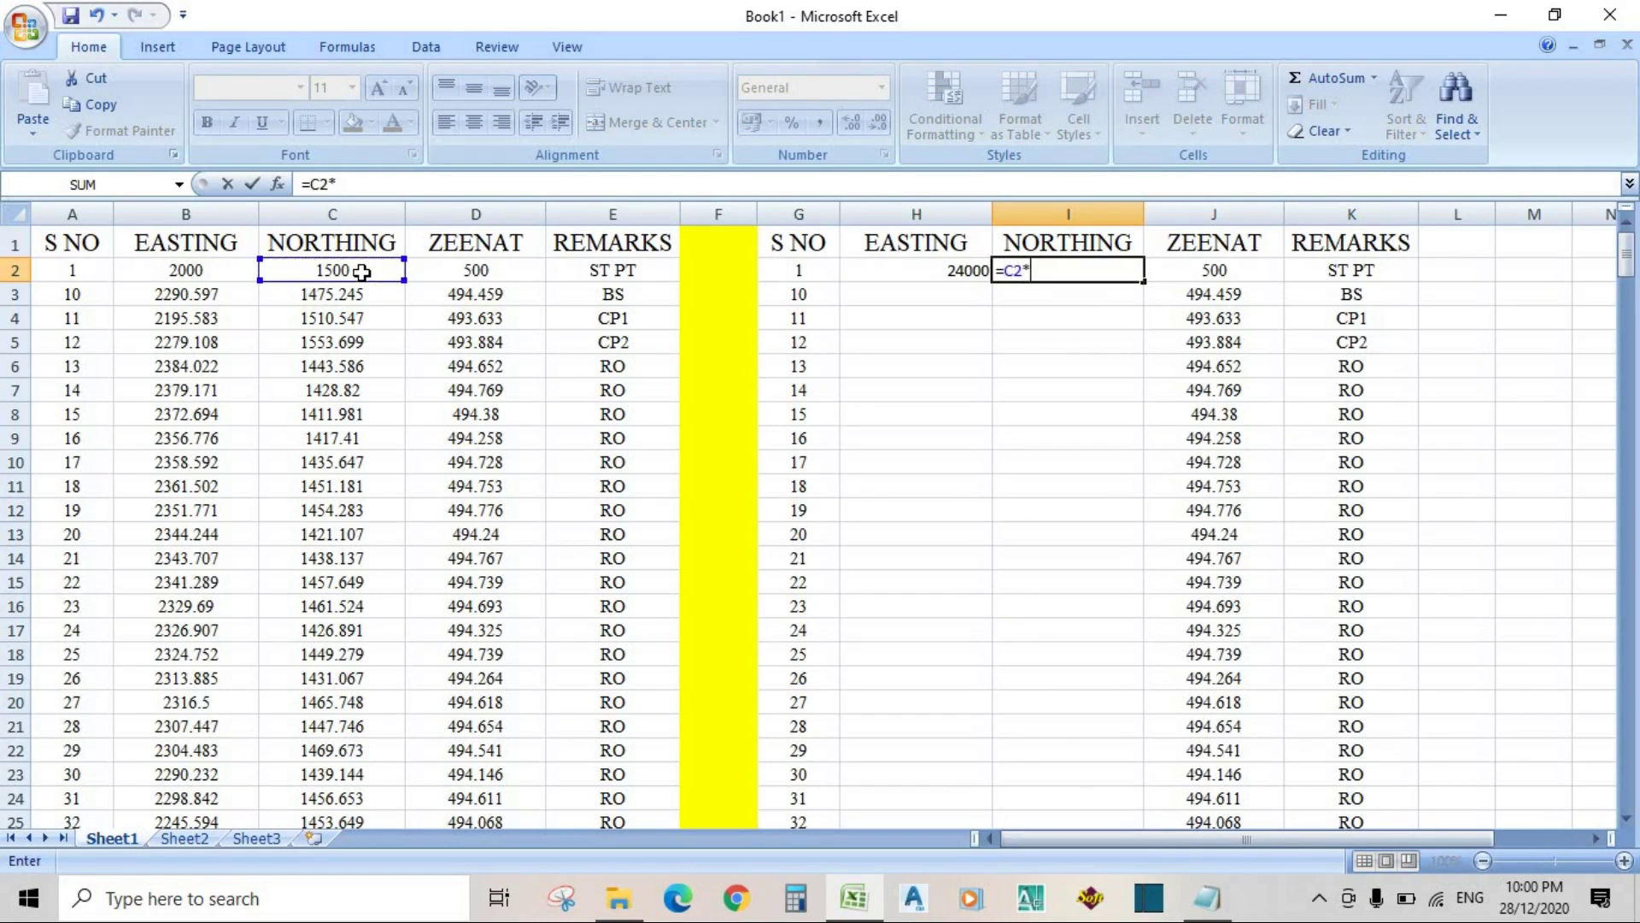
type("12")
key("Return")
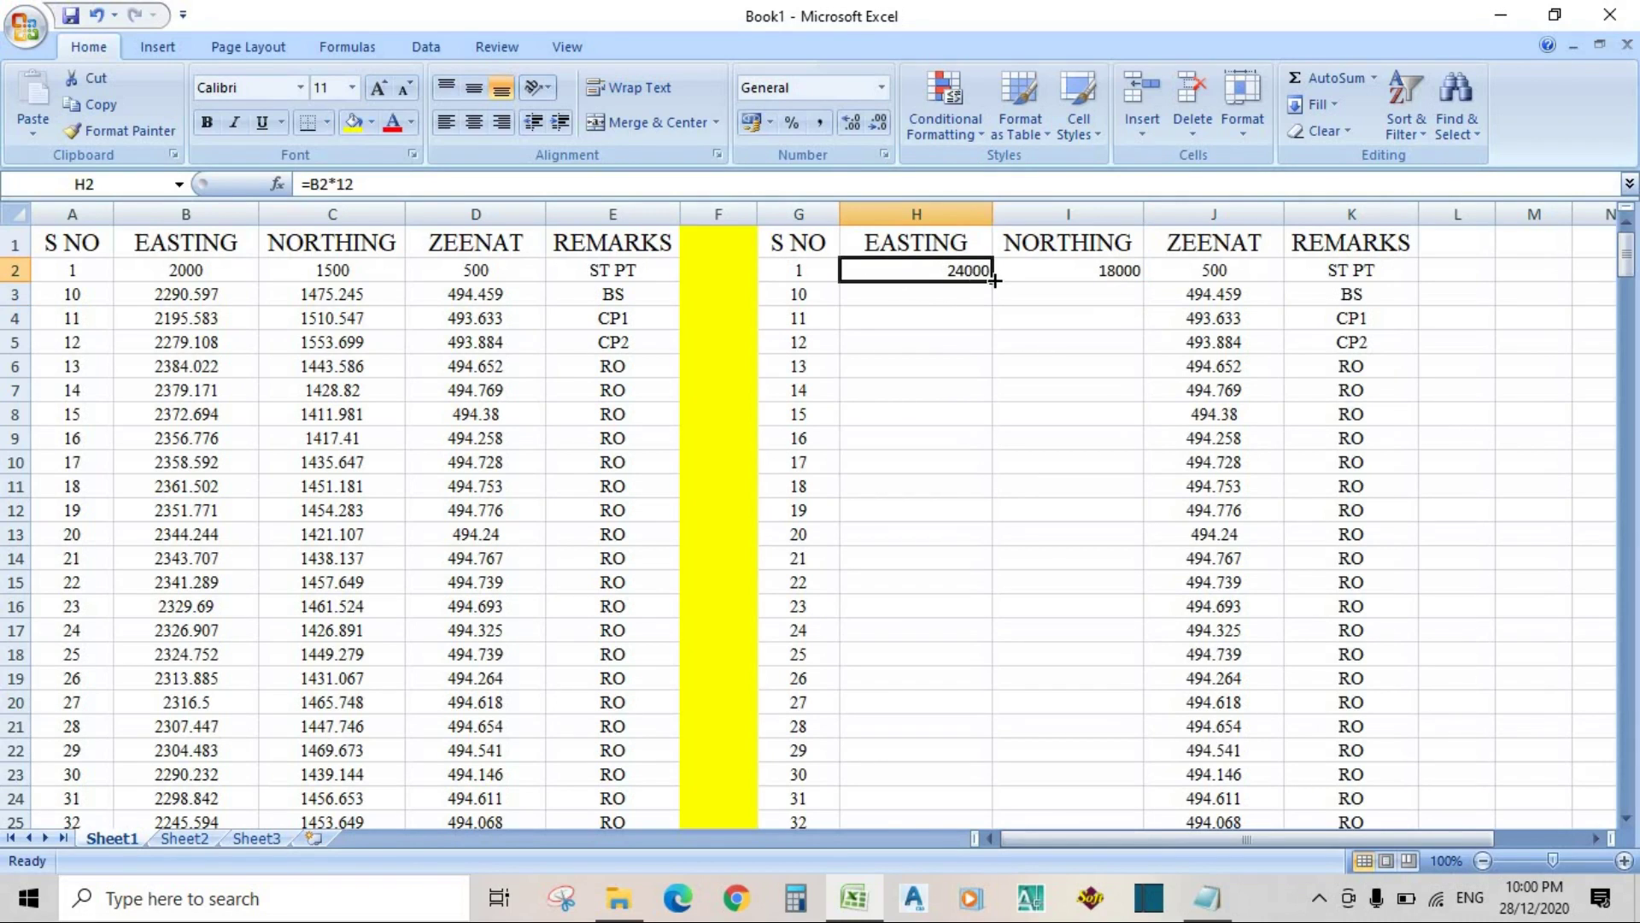
Step: Fill the EASTING formula from H2 down to the last data row, then return to the top of the sheet
left_click_drag(995, 280, 970, 551)
scroll(1071, 501, "up", 6)
scroll(1071, 501, "up", 20)
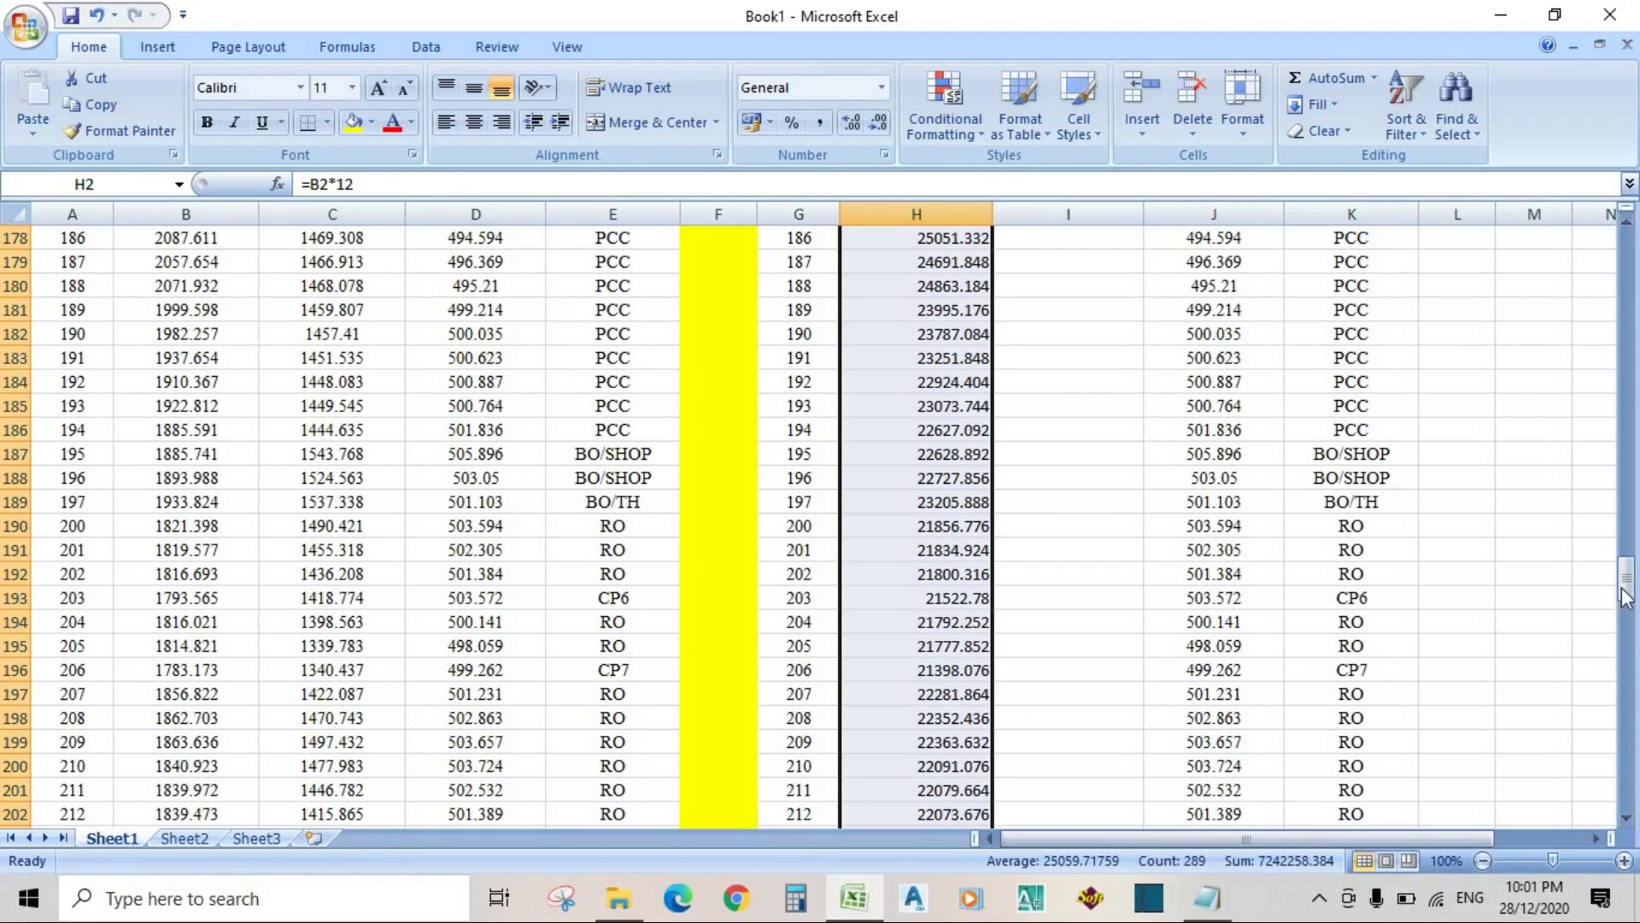
left_click_drag(1620, 585, 1621, 240)
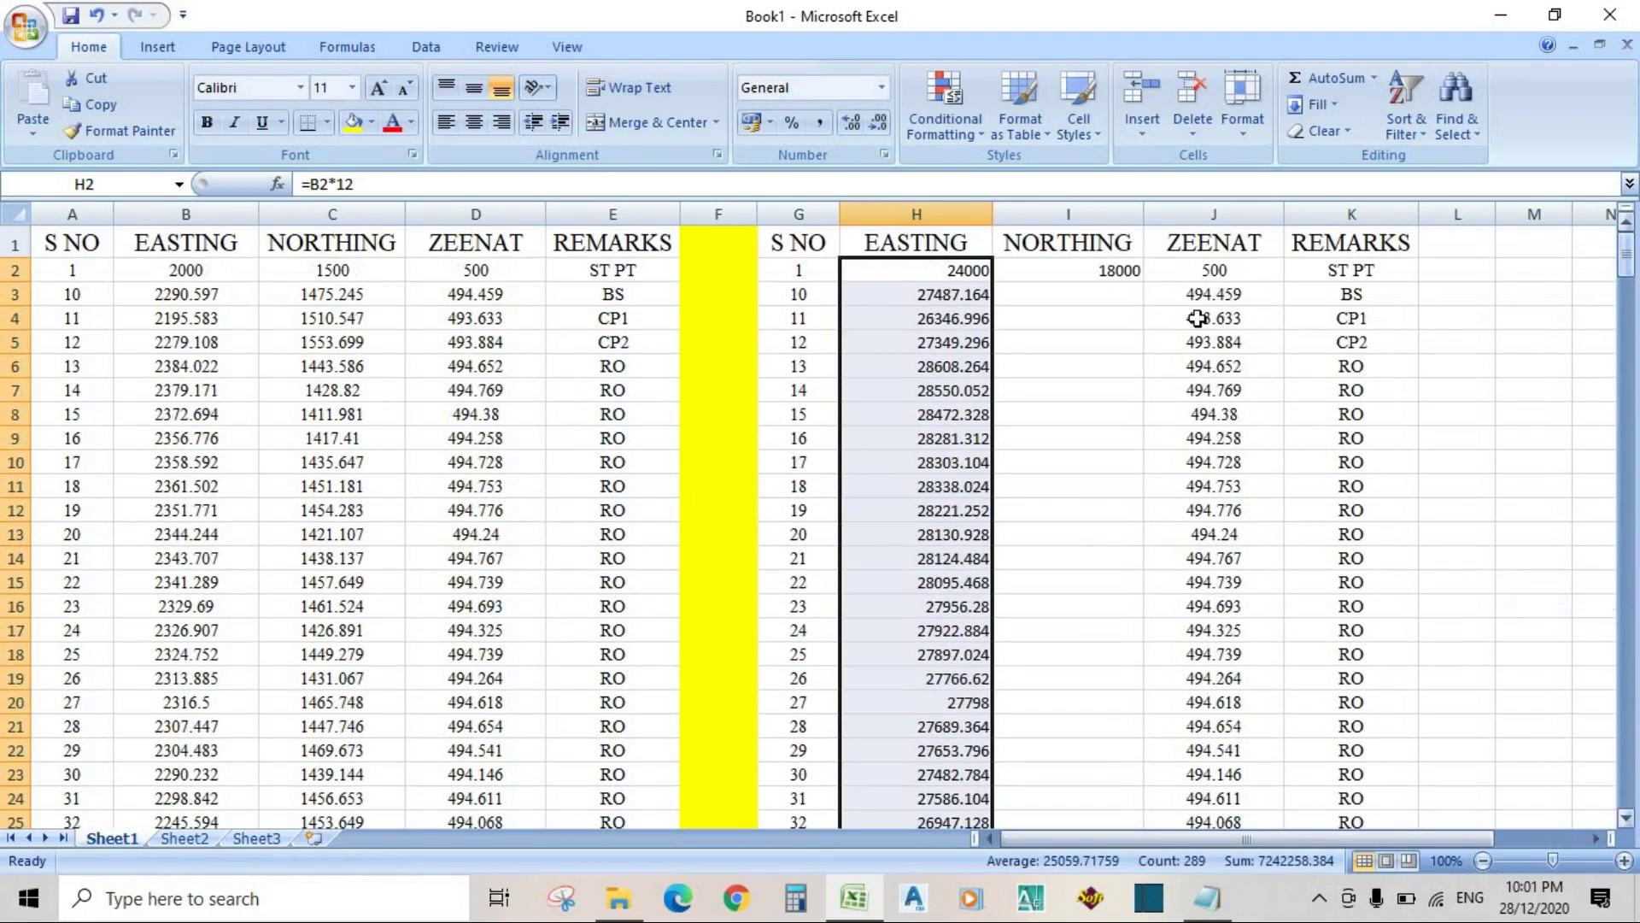
Step: Fill the NORTHING formula from I2 down to row 290 and return to the top of the sheet
left_click(1102, 271)
left_click_drag(1145, 299, 1159, 805)
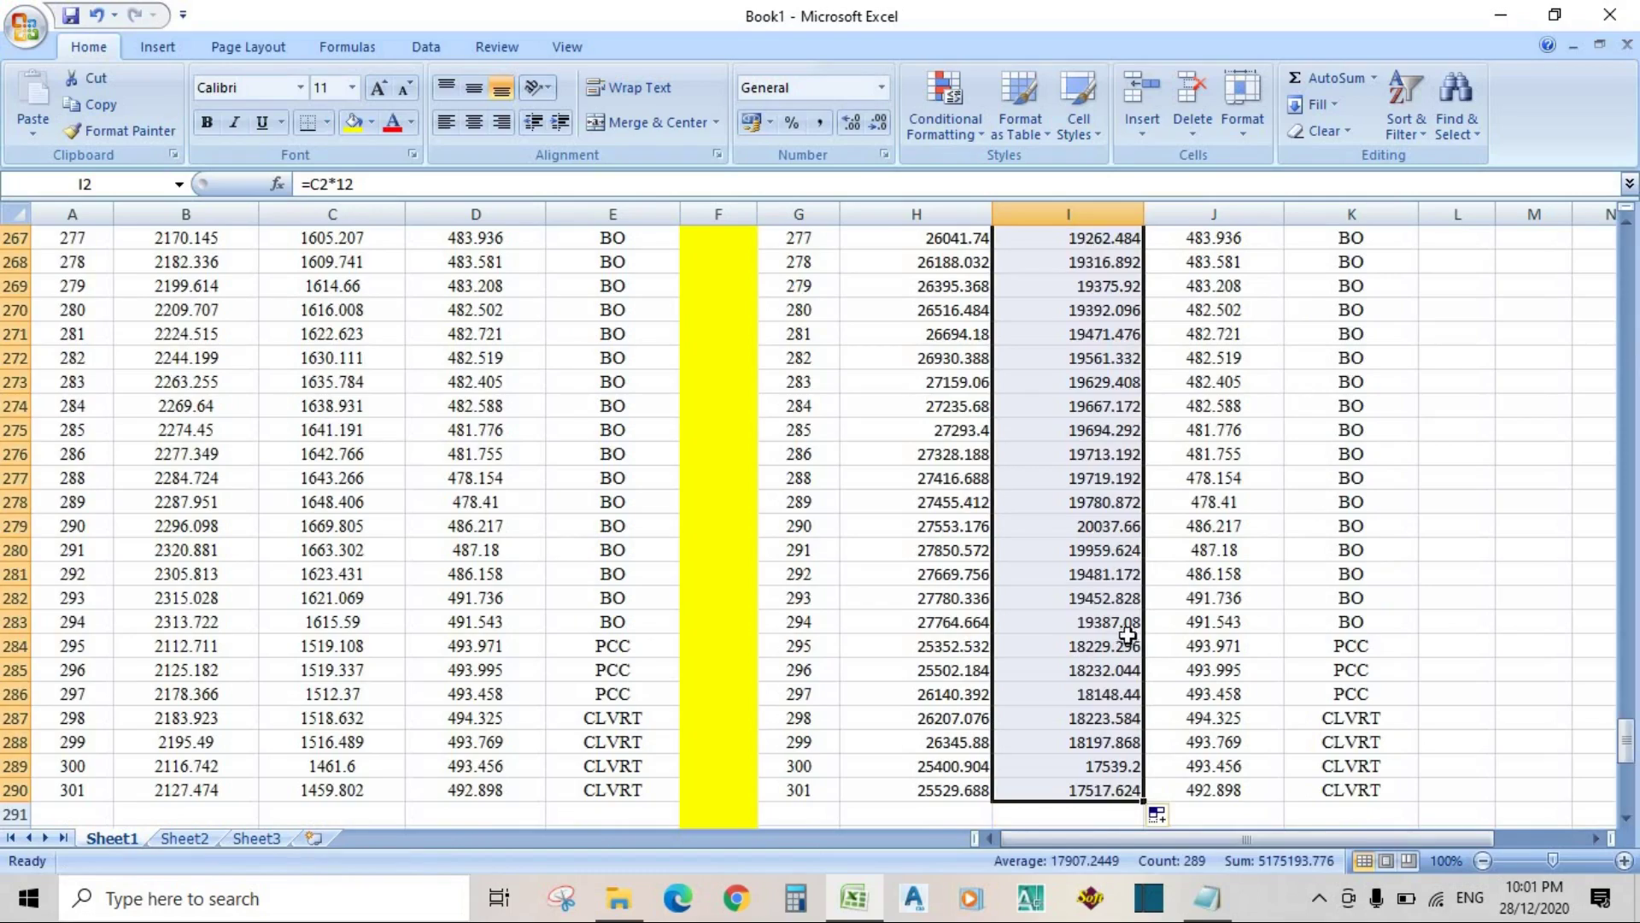
scroll(1512, 543, "up", 10)
left_click_drag(1628, 697, 1628, 247)
Step: Center the contents of G2 to K290 and reselect that whole data block
left_click(774, 269)
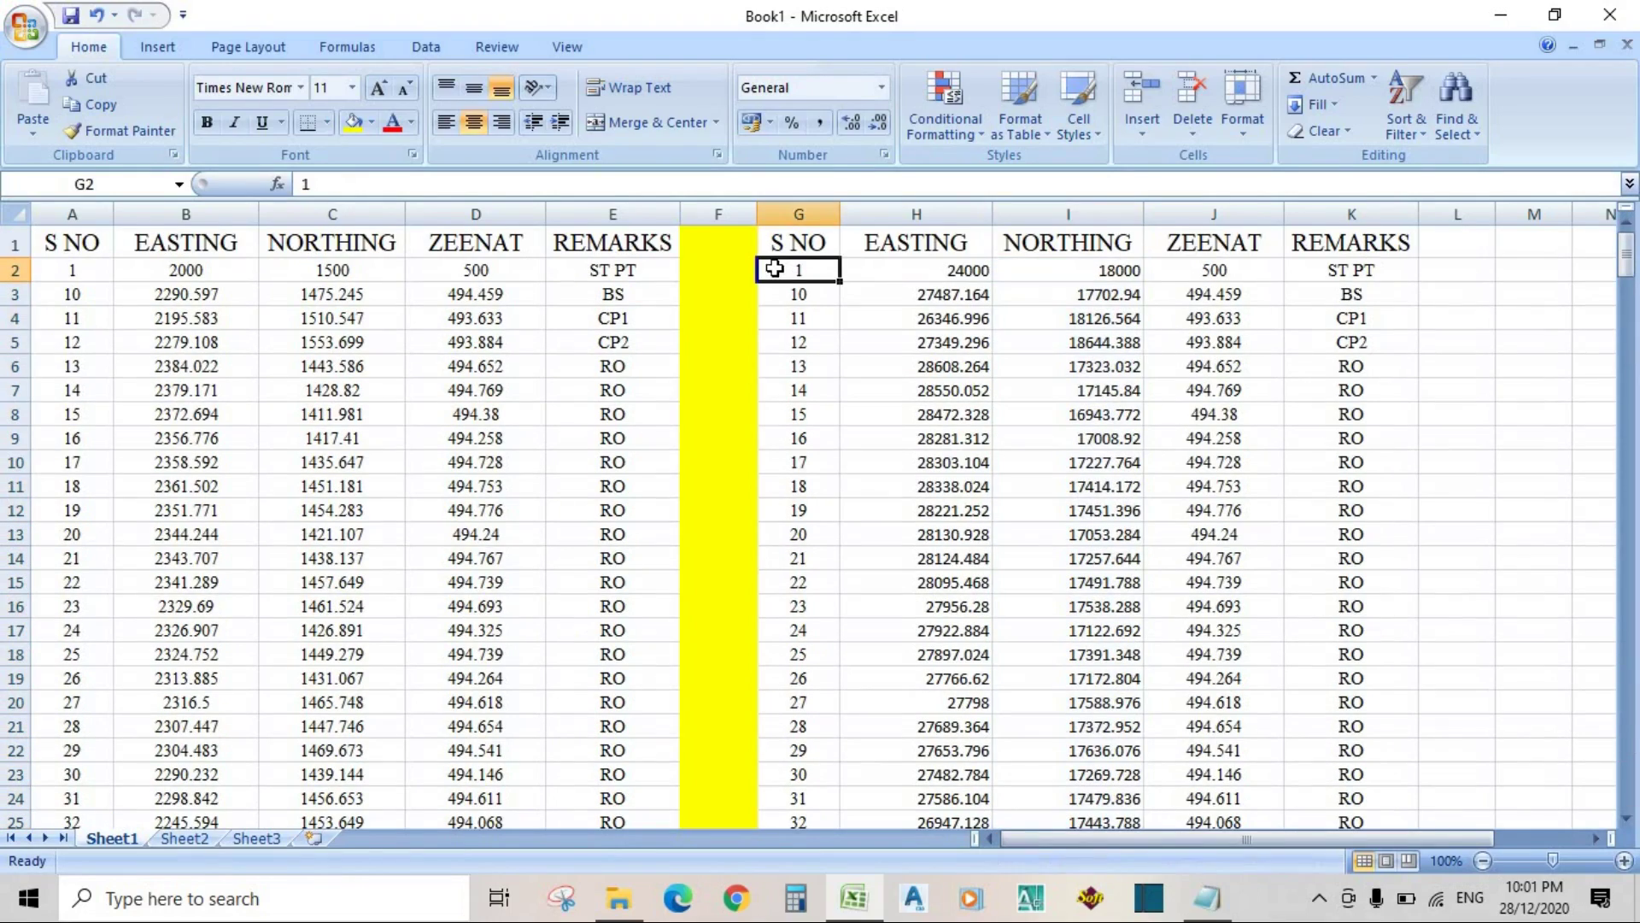
left_click_drag(771, 269, 1328, 894)
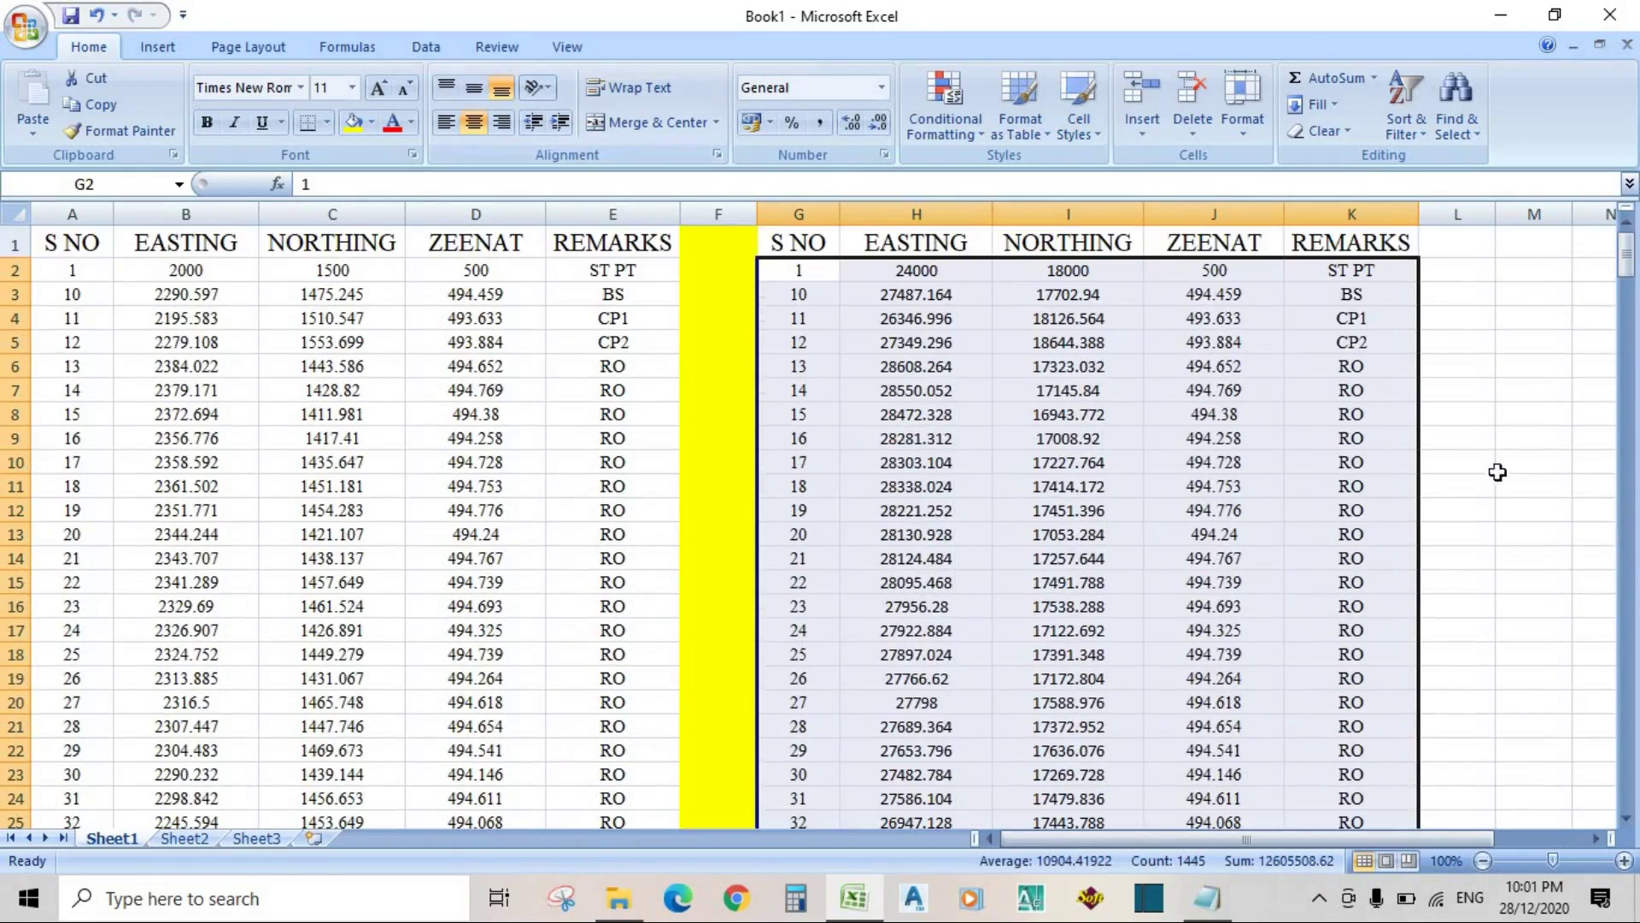
left_click(1551, 513)
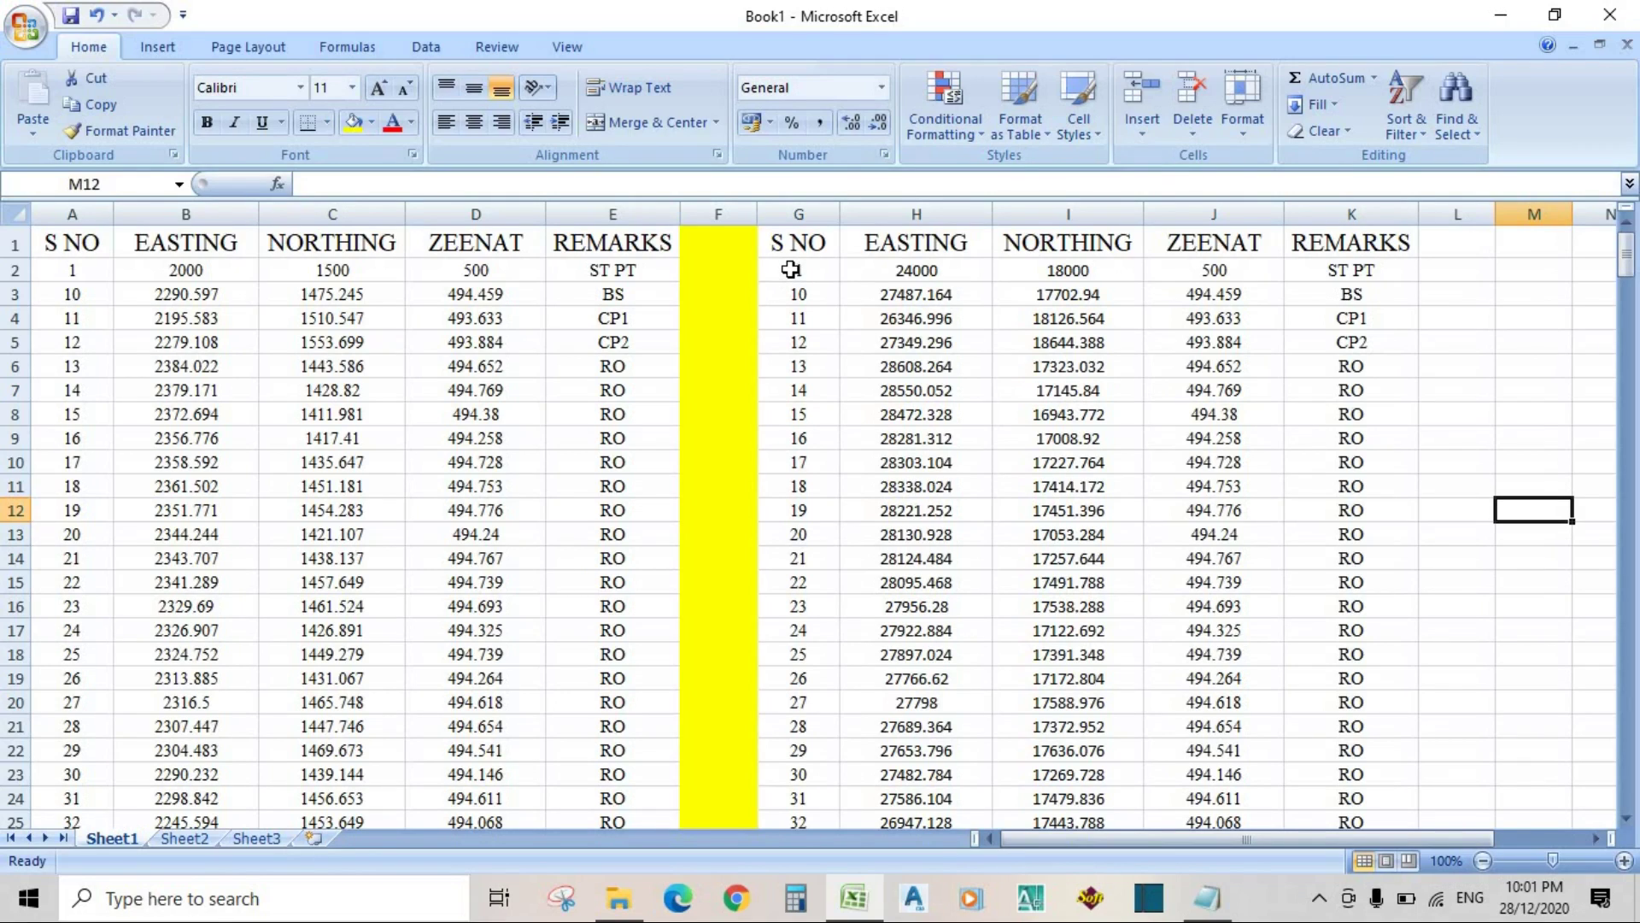
left_click_drag(775, 270, 1268, 636)
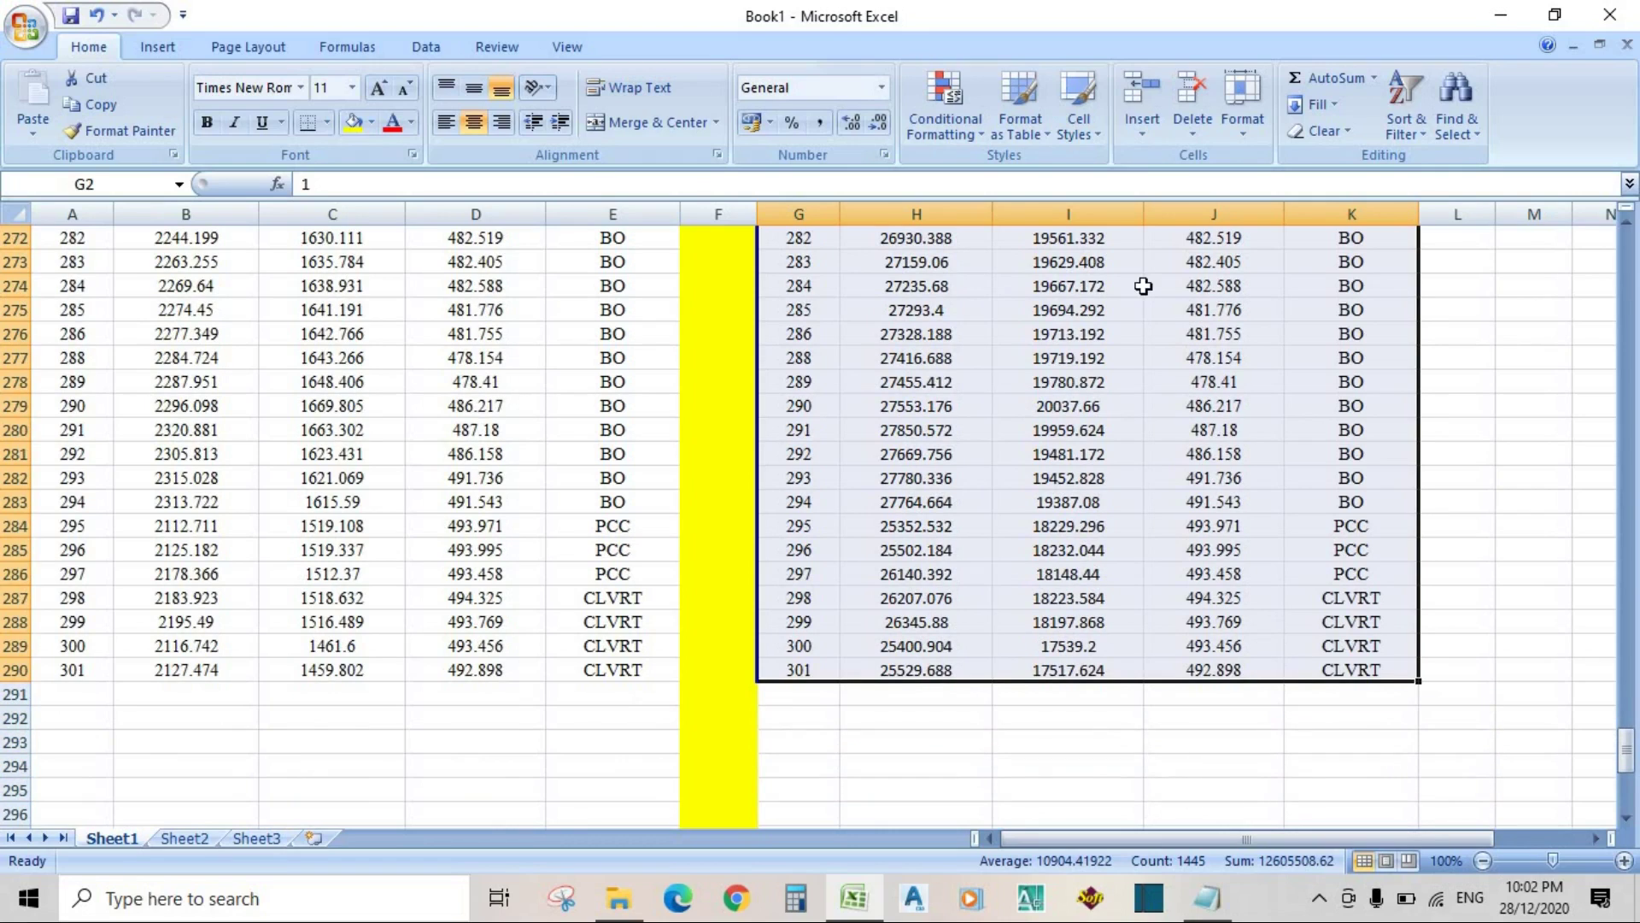
scroll(1016, 402, "up", 14)
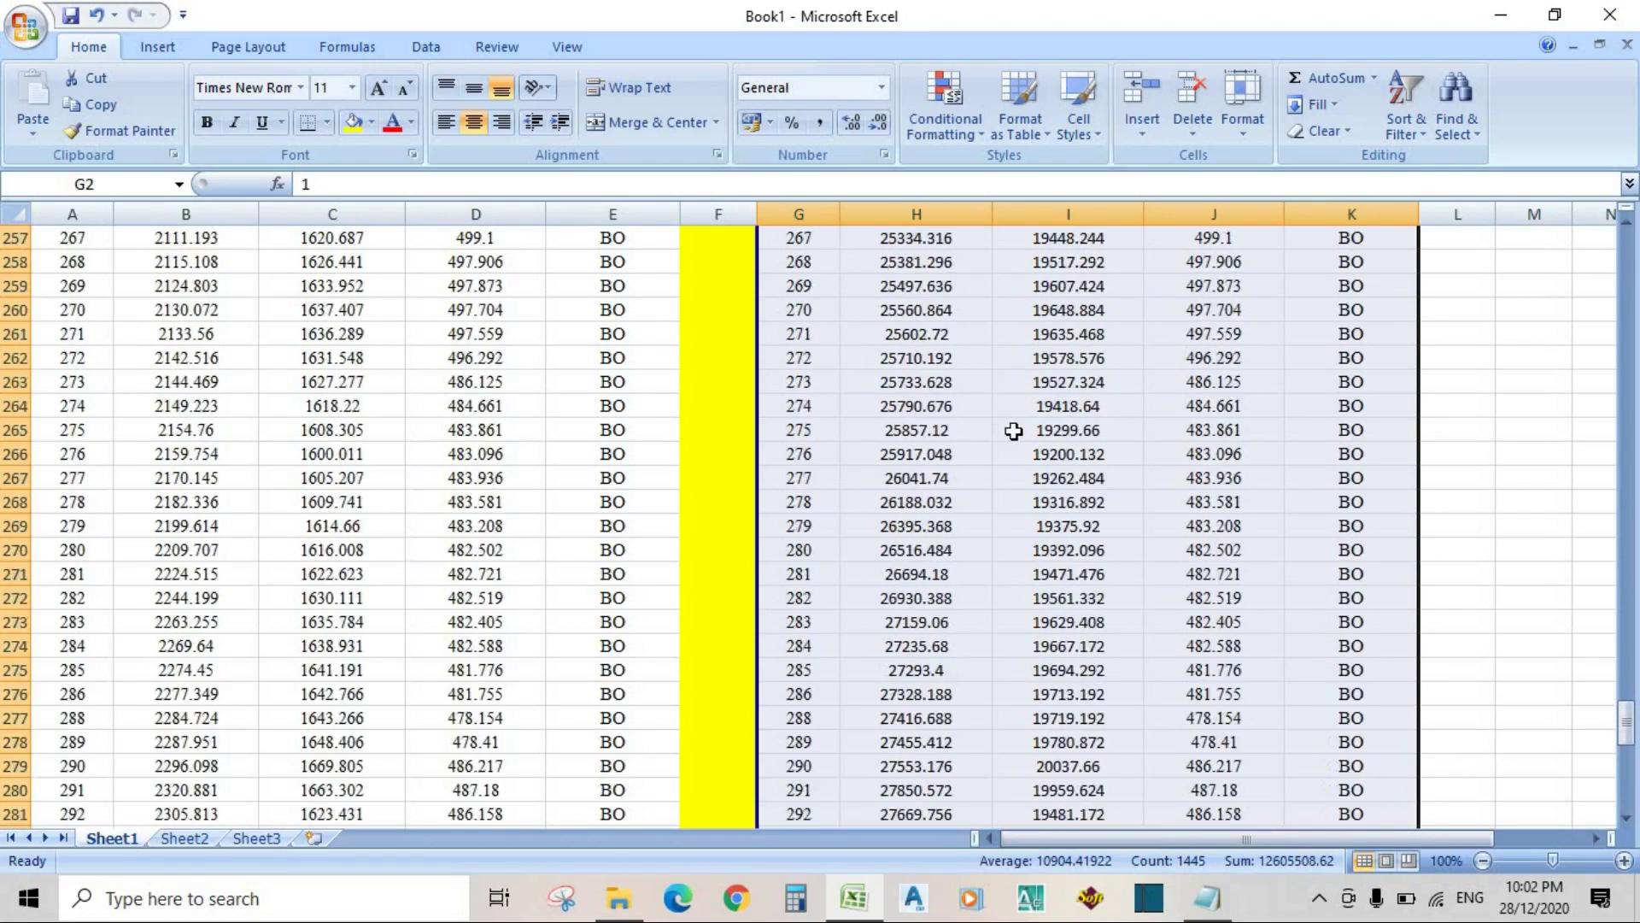
Step: Minimize the workbook and launch AutoCAD 2007 from the desktop as administrator
left_click(1500, 15)
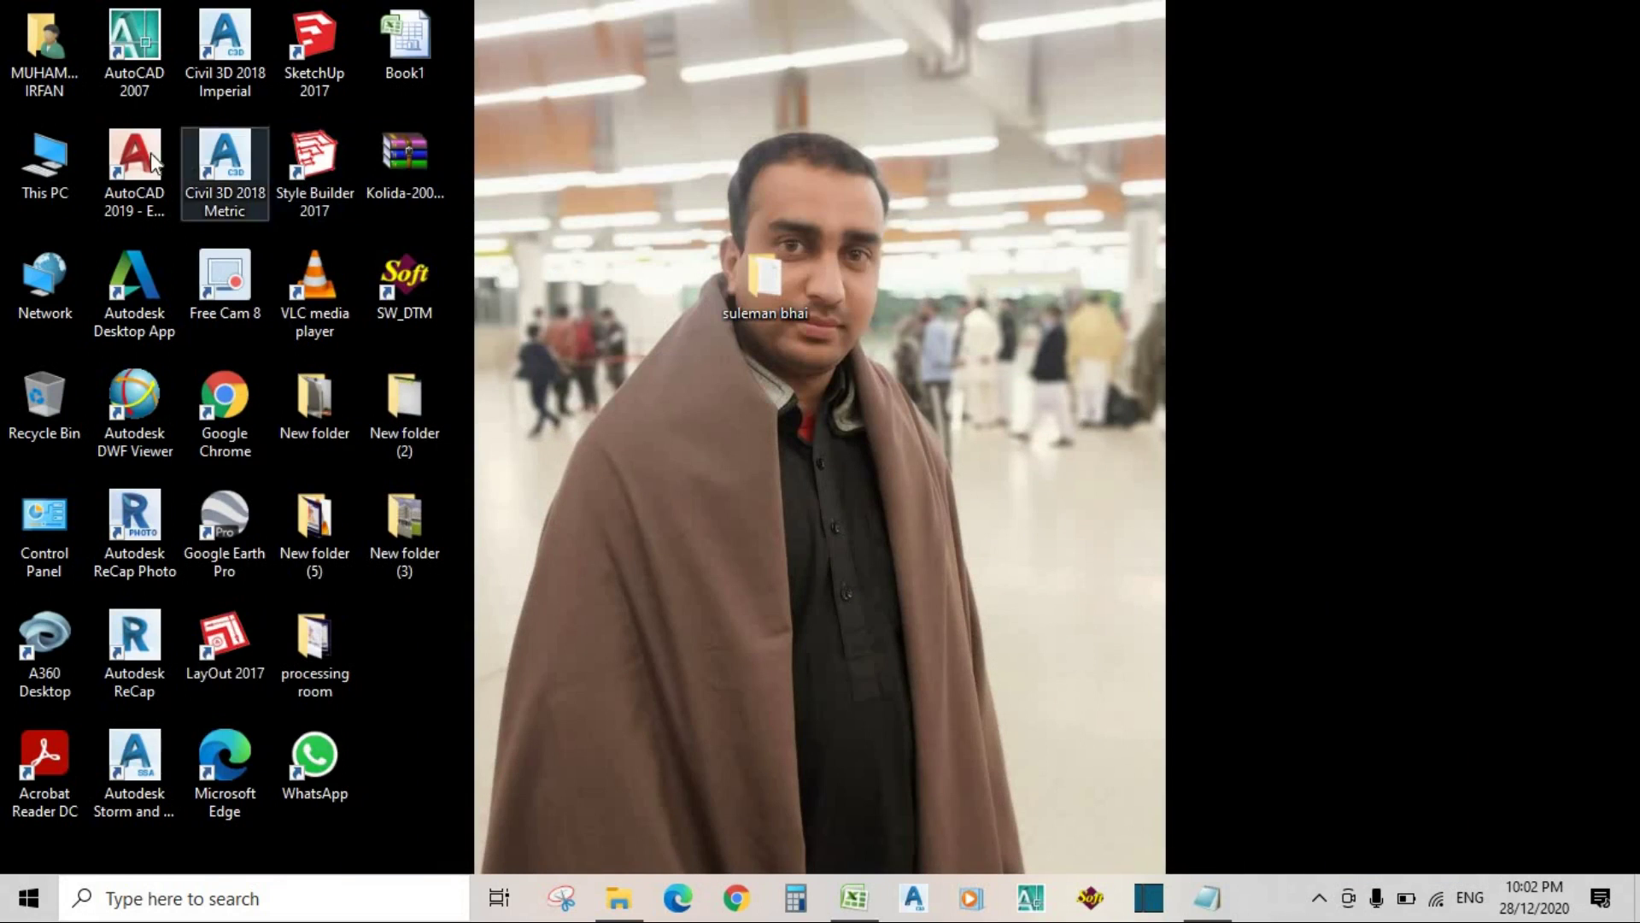
right_click(150, 65)
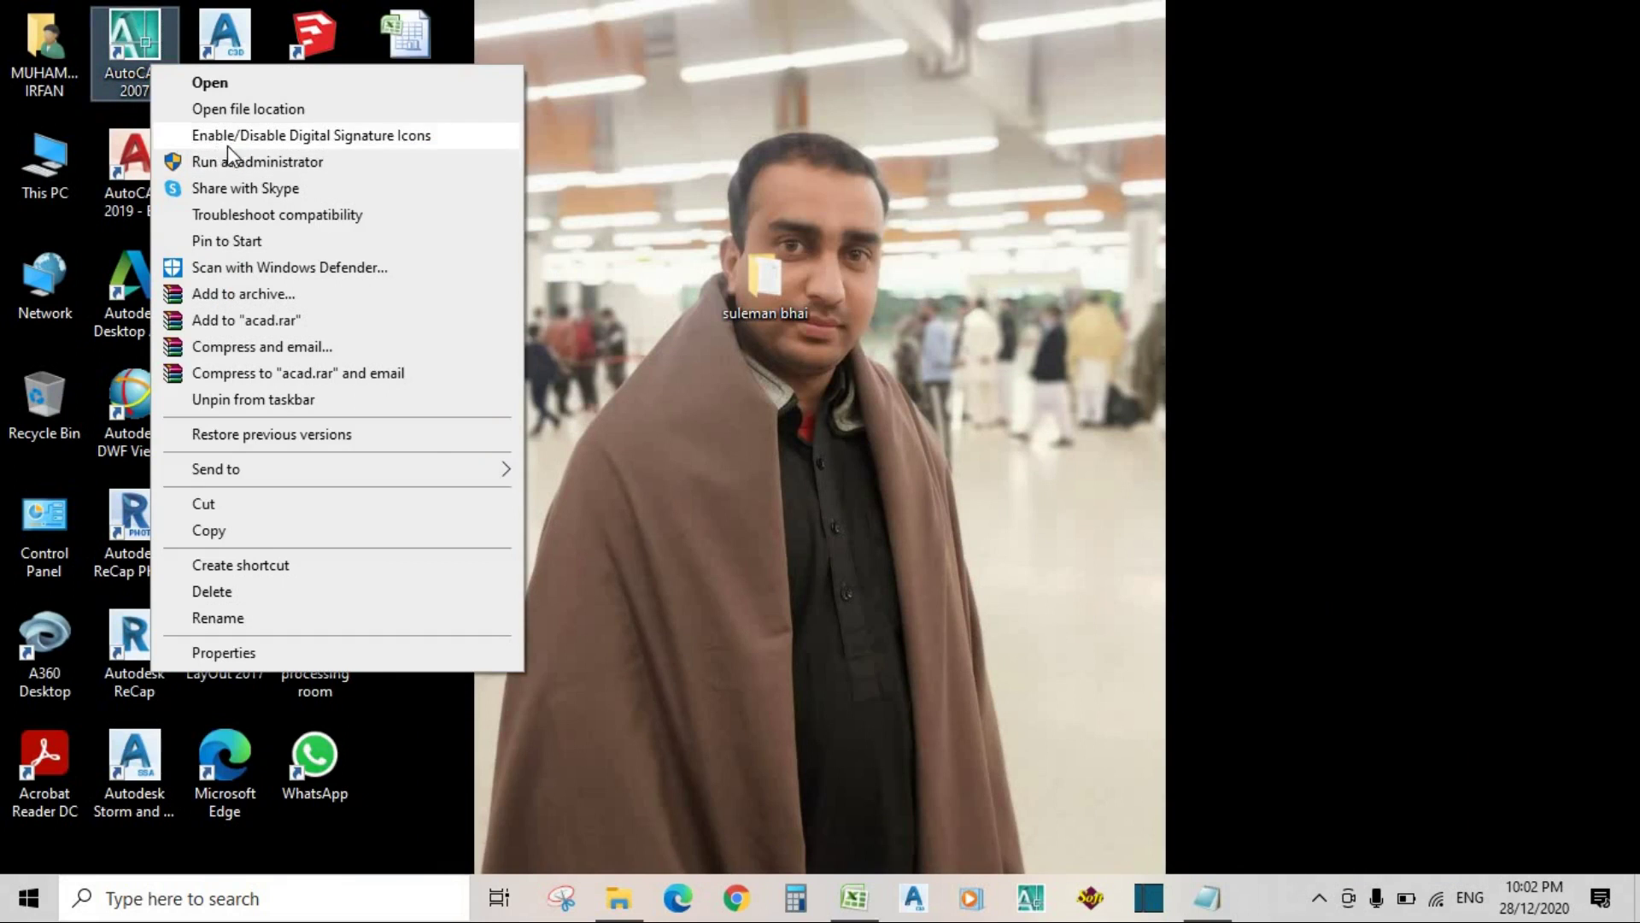
left_click(227, 159)
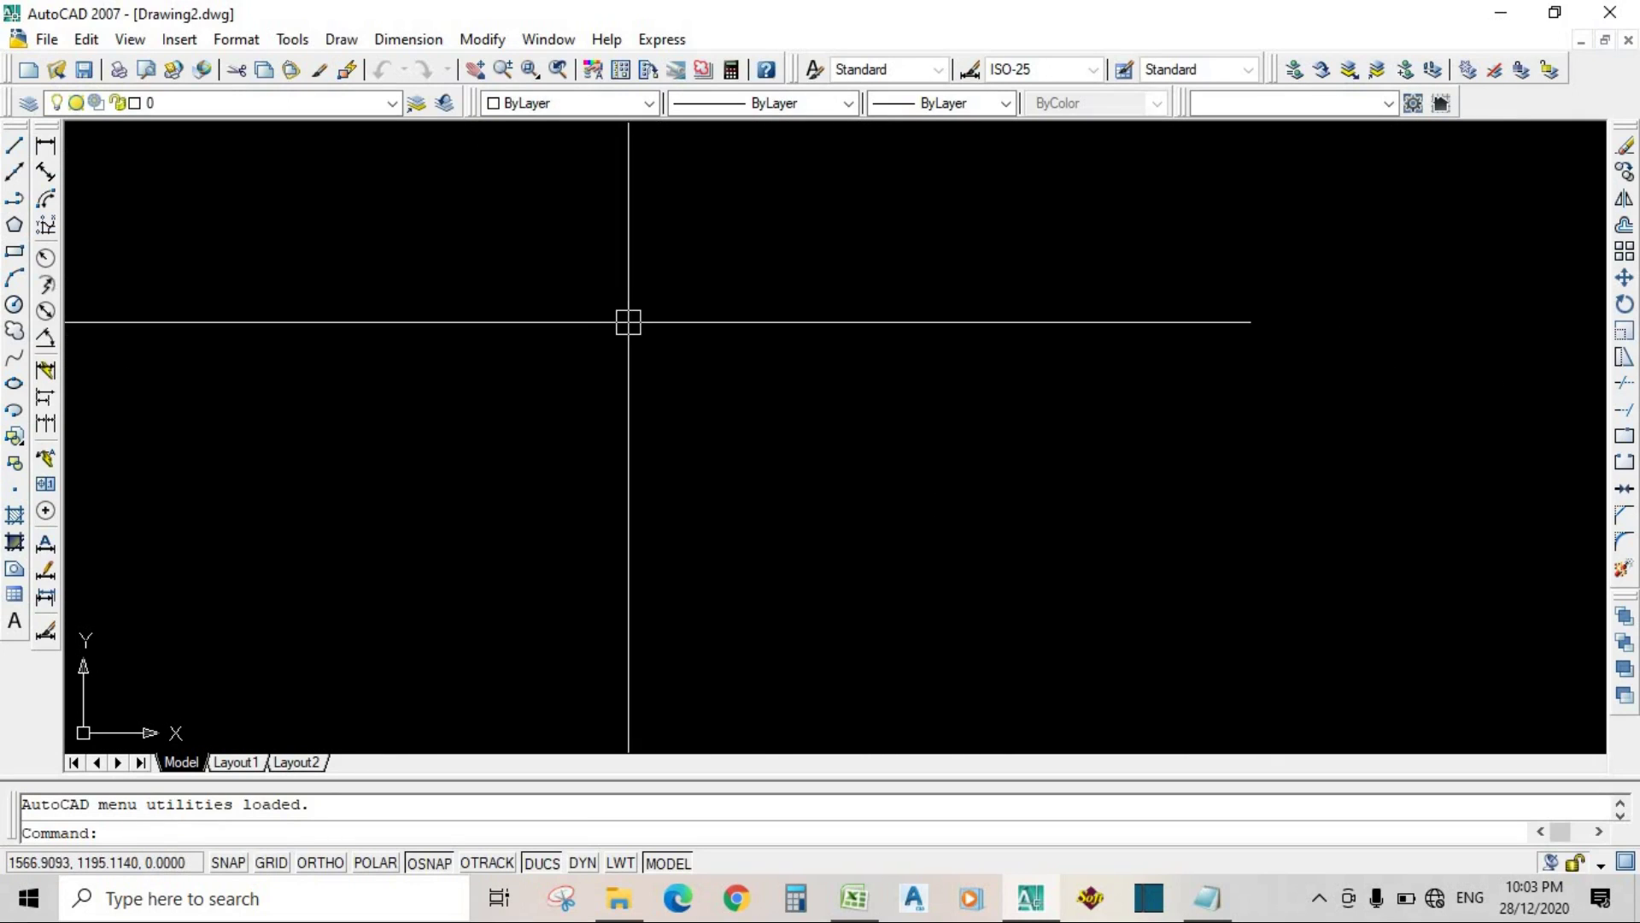
Step: Set the drawing's length units to Engineering with a precision of 0'-0"
key("Return")
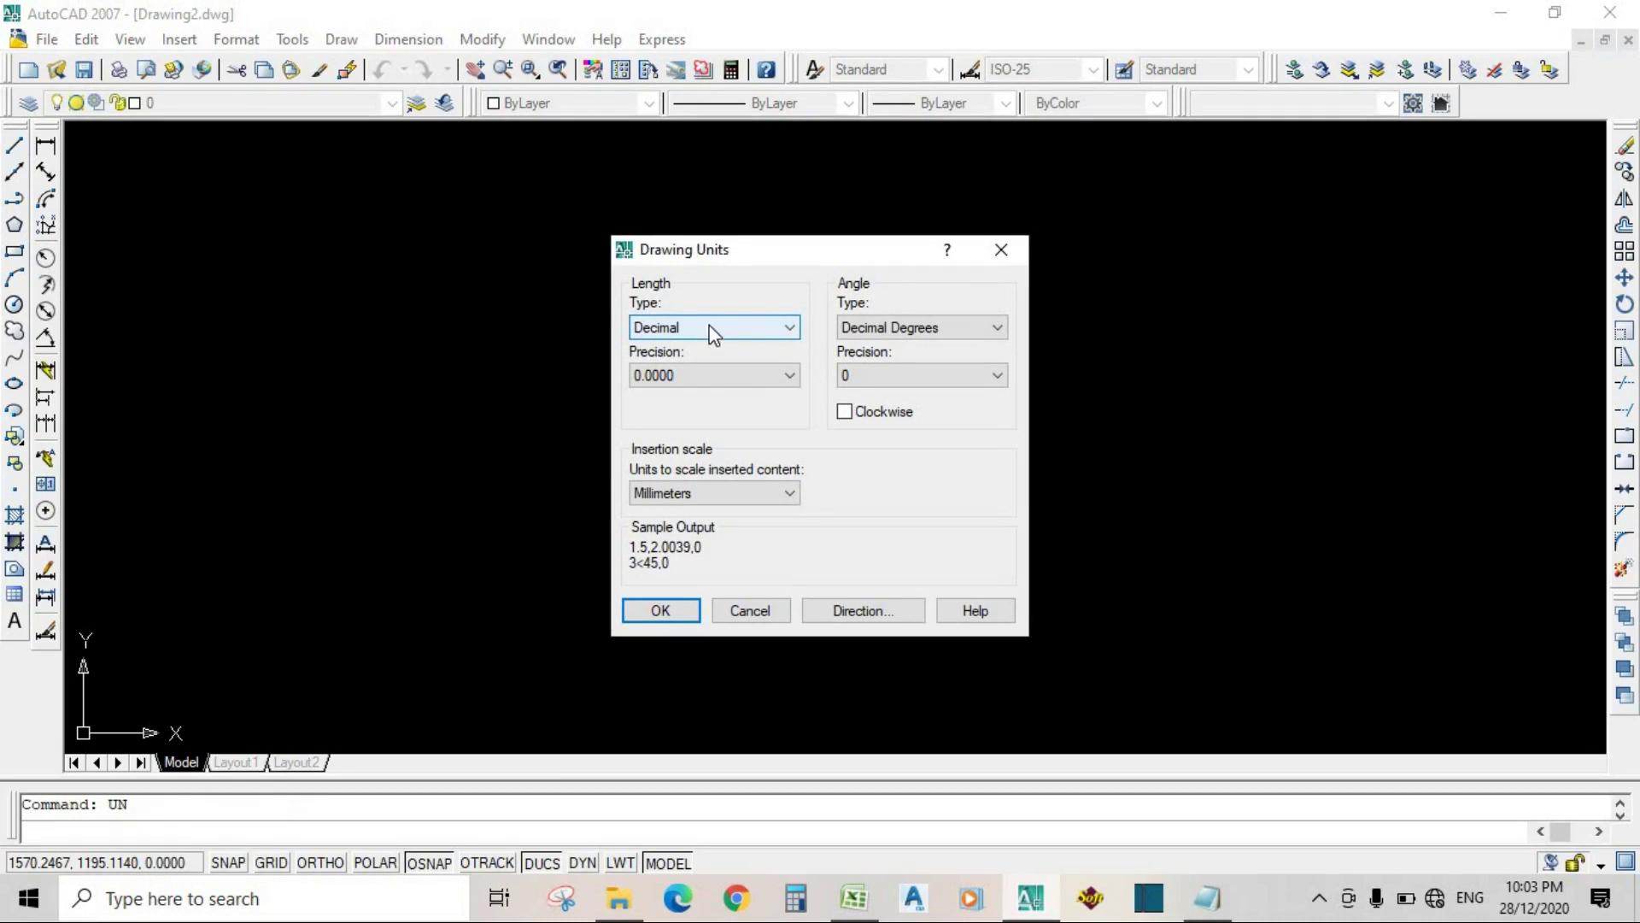
left_click(707, 328)
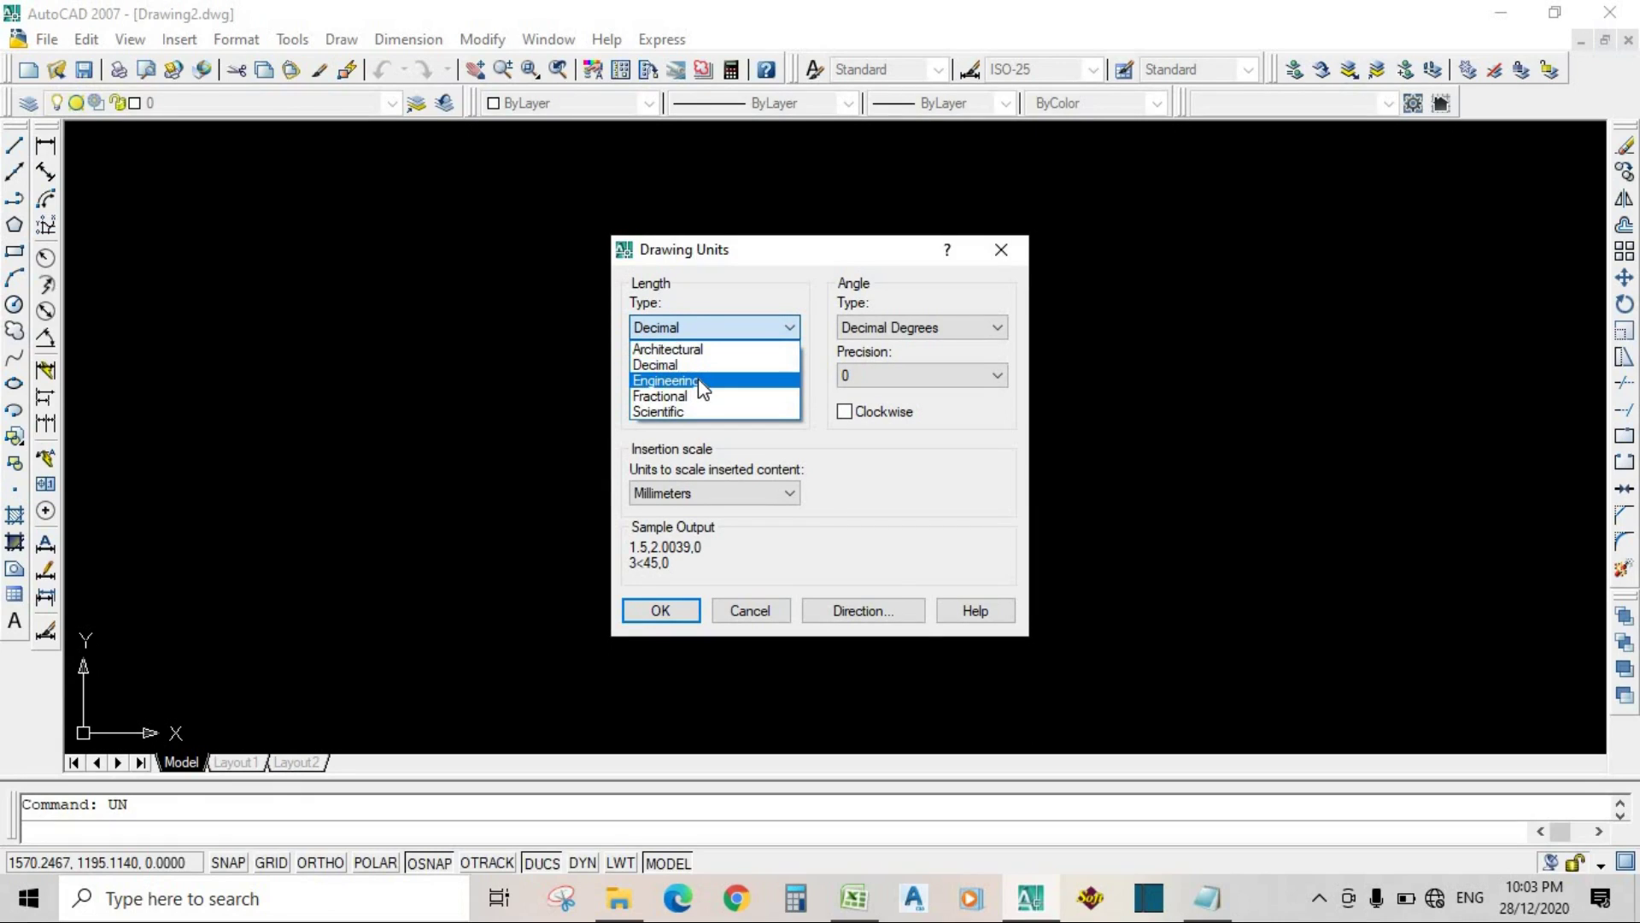
left_click(702, 384)
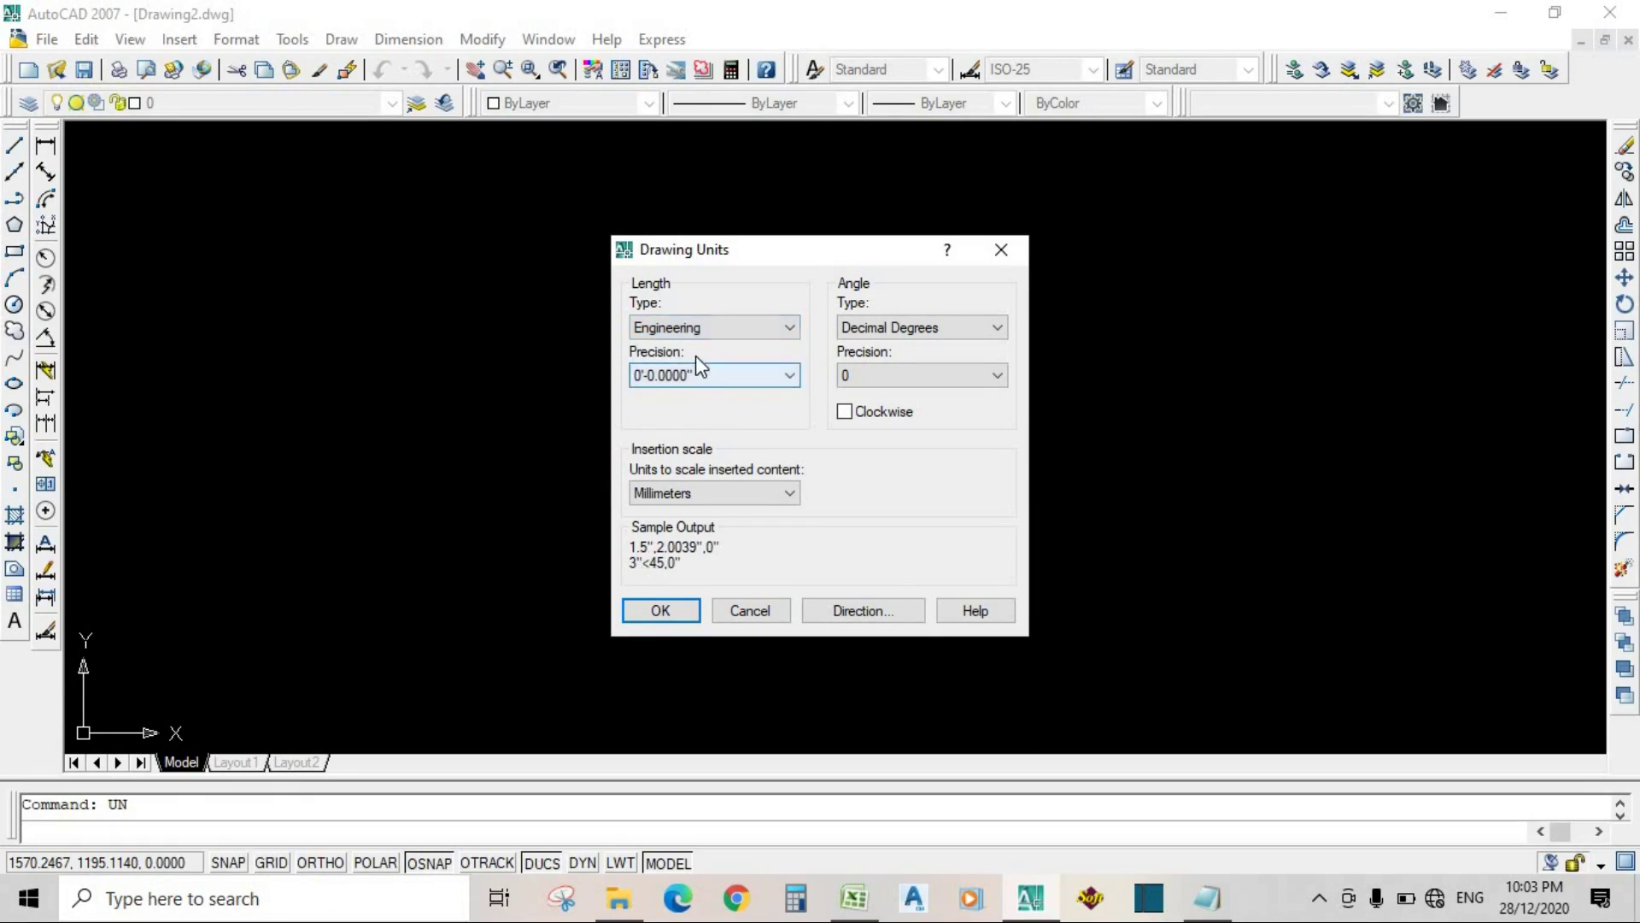
left_click(701, 376)
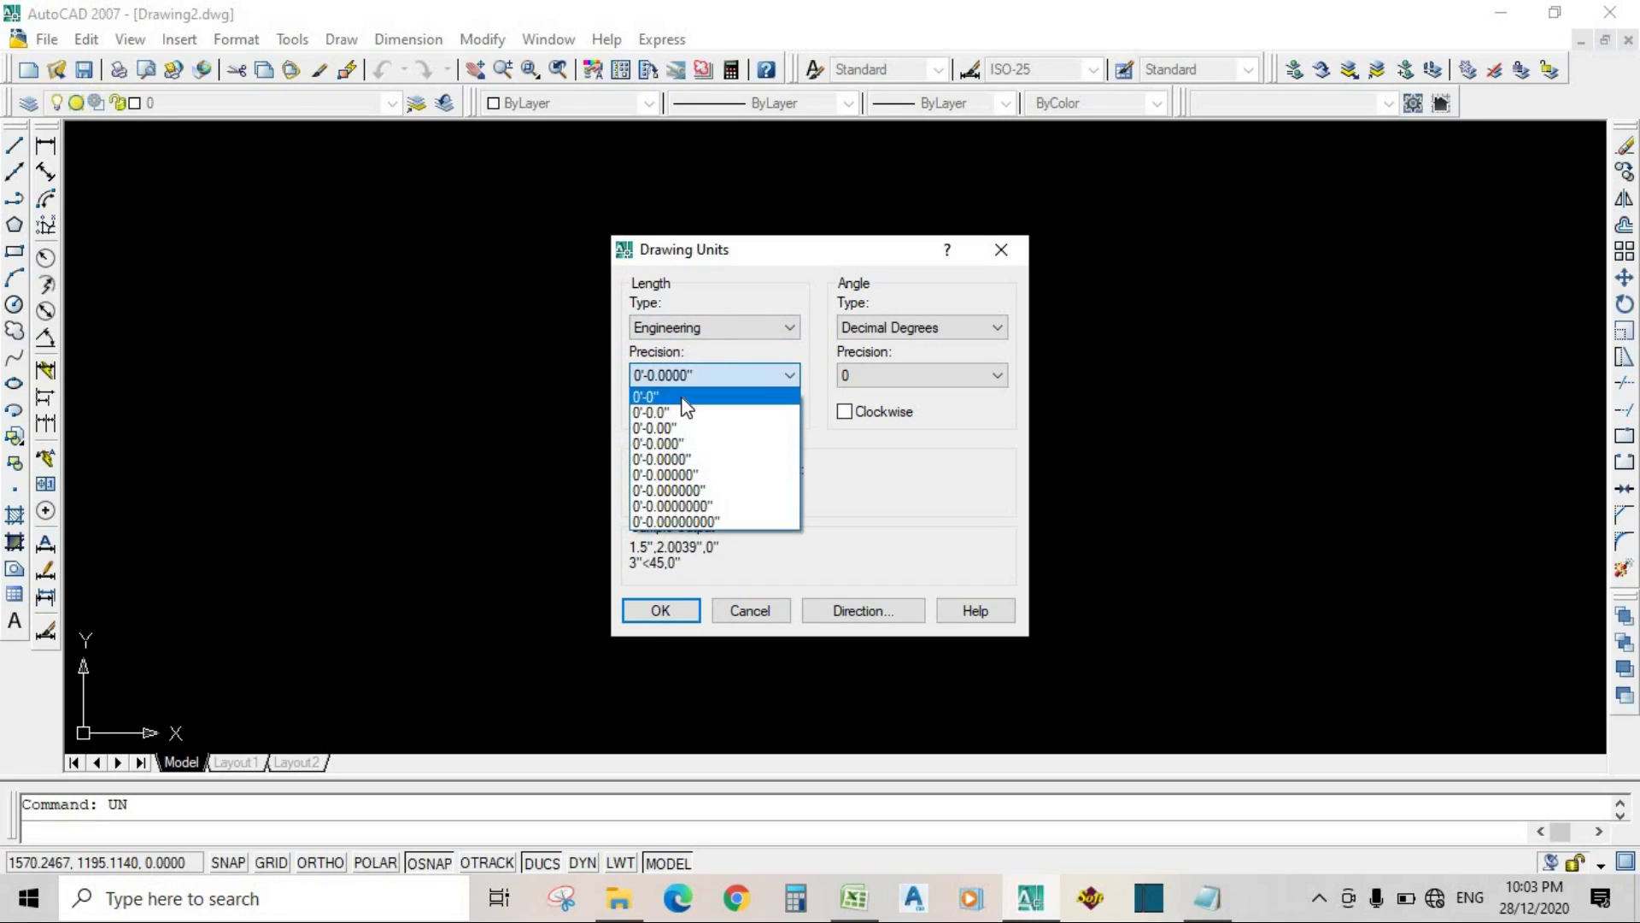
left_click(683, 397)
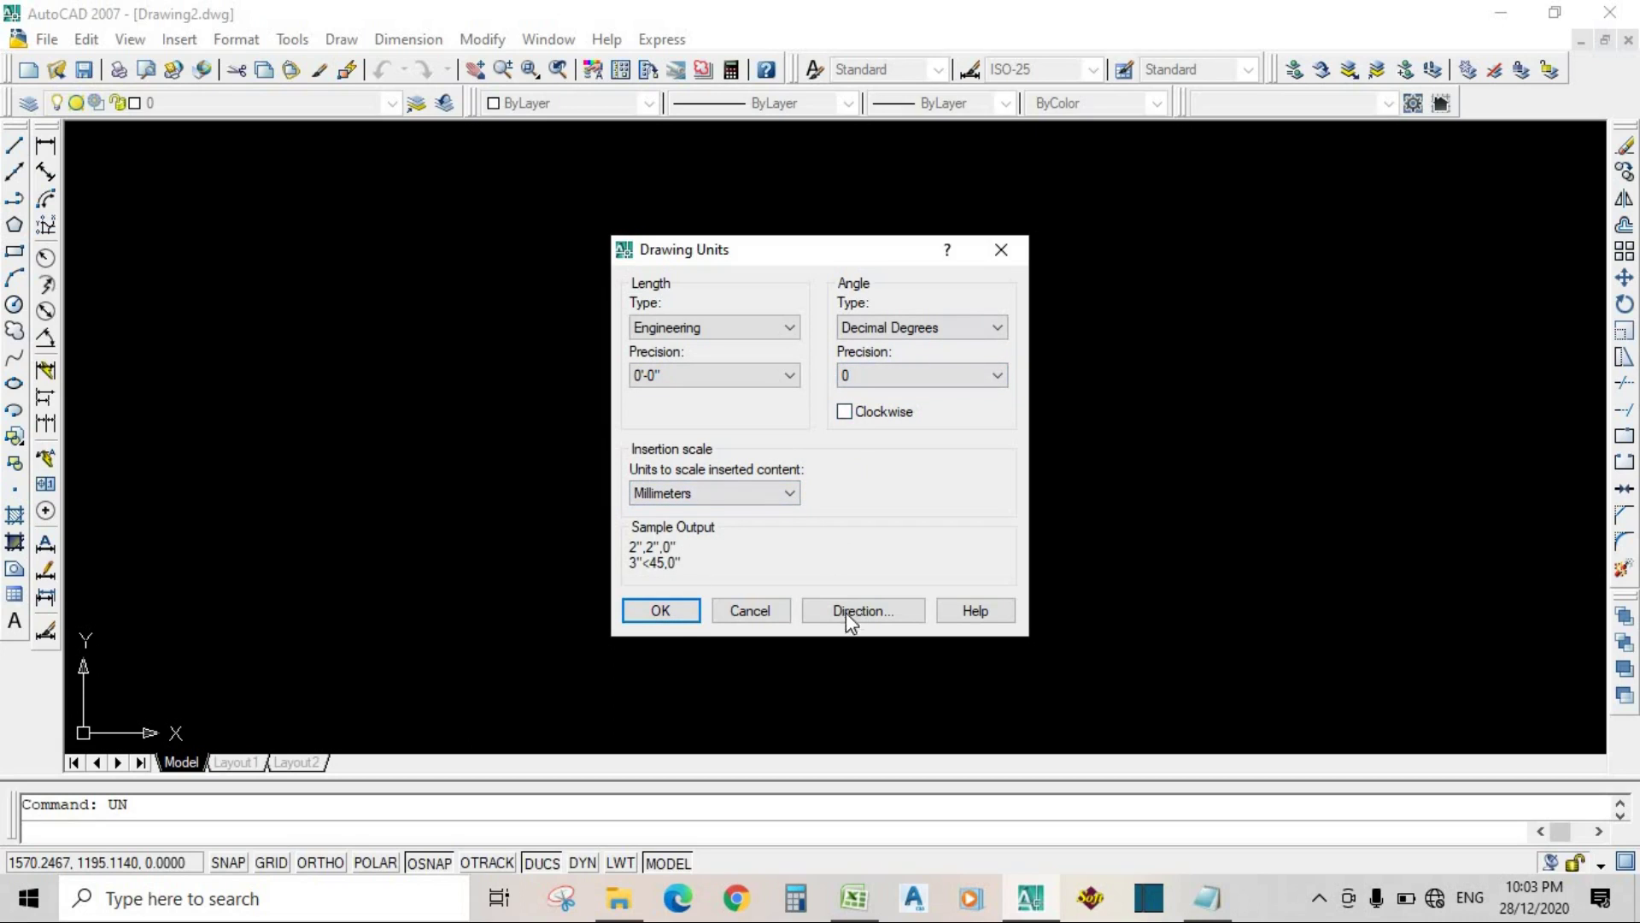
left_click(678, 607)
key("Return")
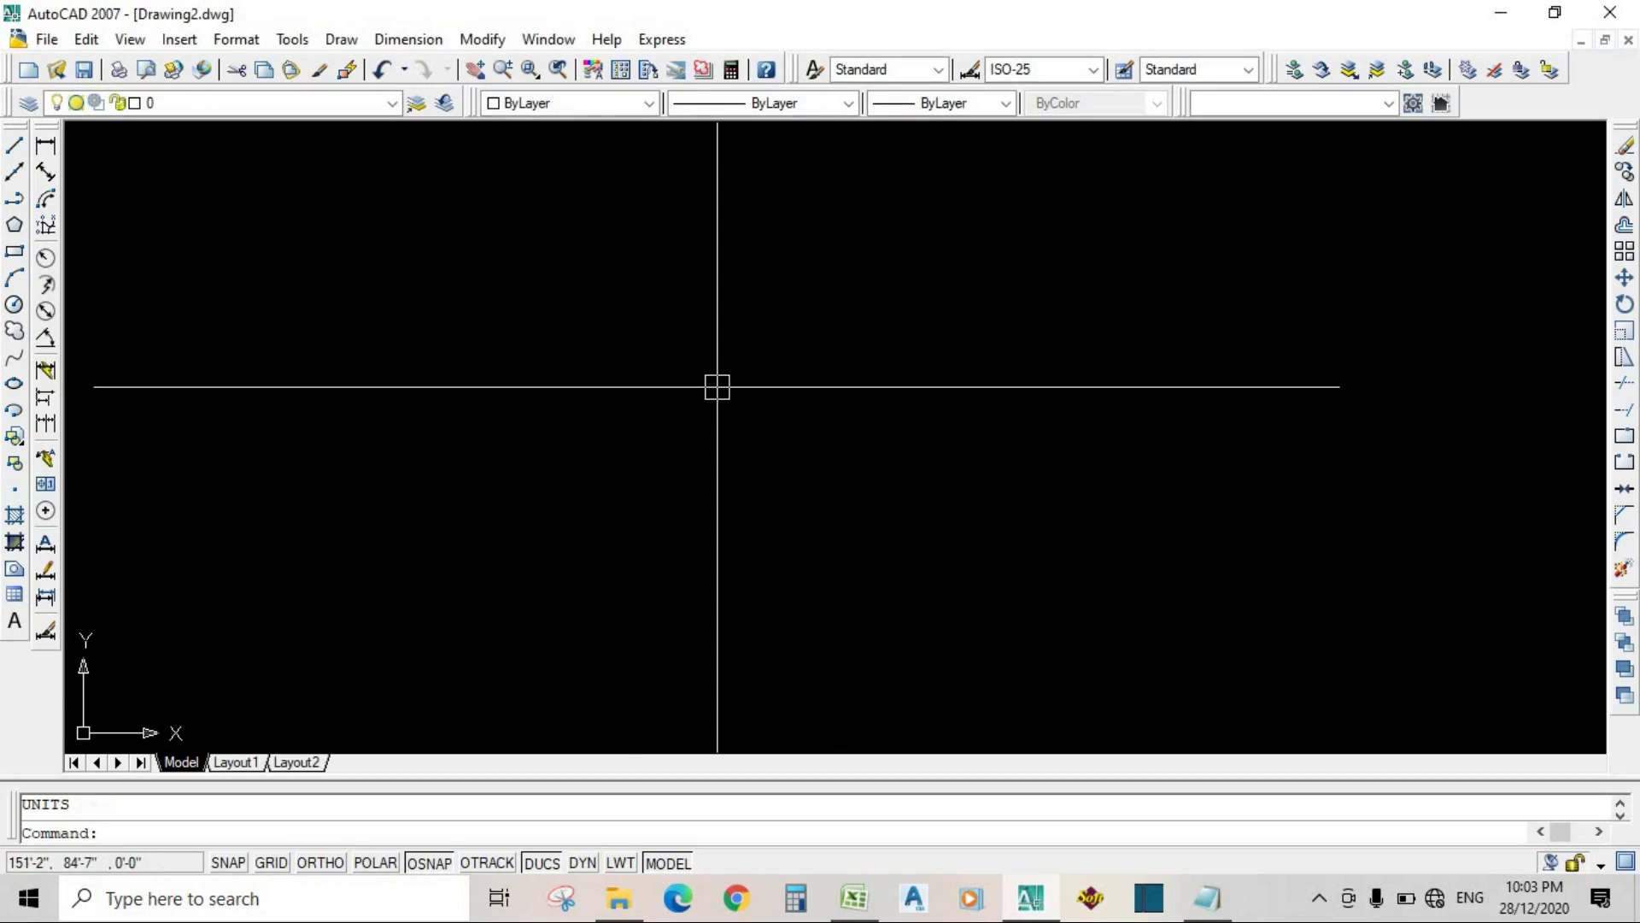
Step: Modify the ISO-25 dimension style so its primary linear units use the Engineering format with 0'-0" precision
type("D")
key("Return")
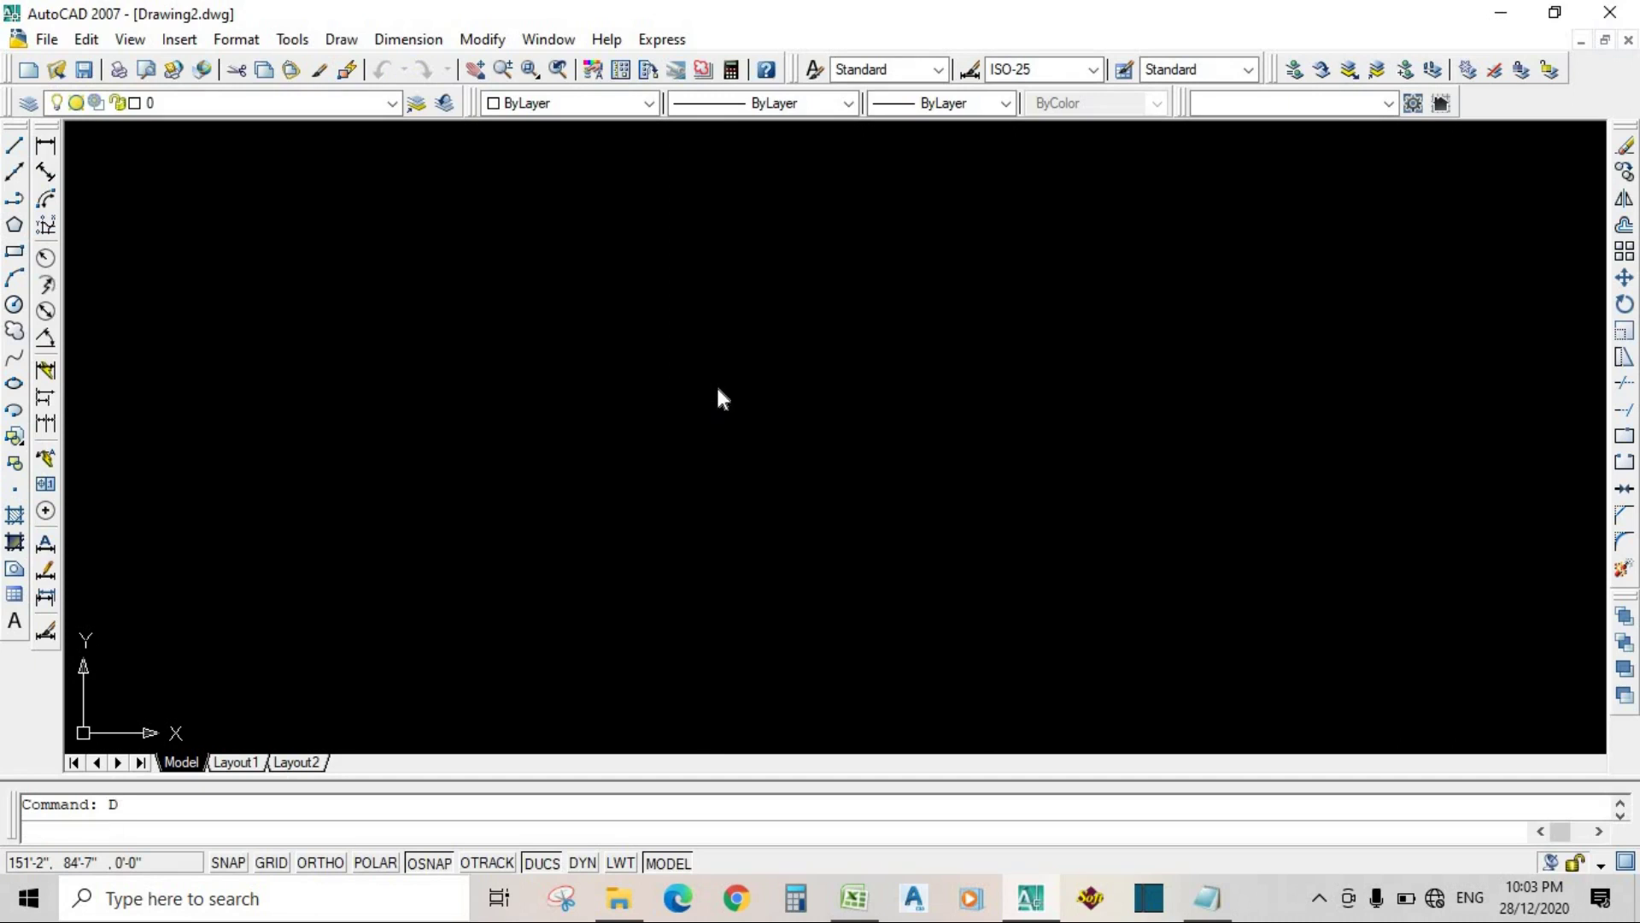
left_click(1058, 388)
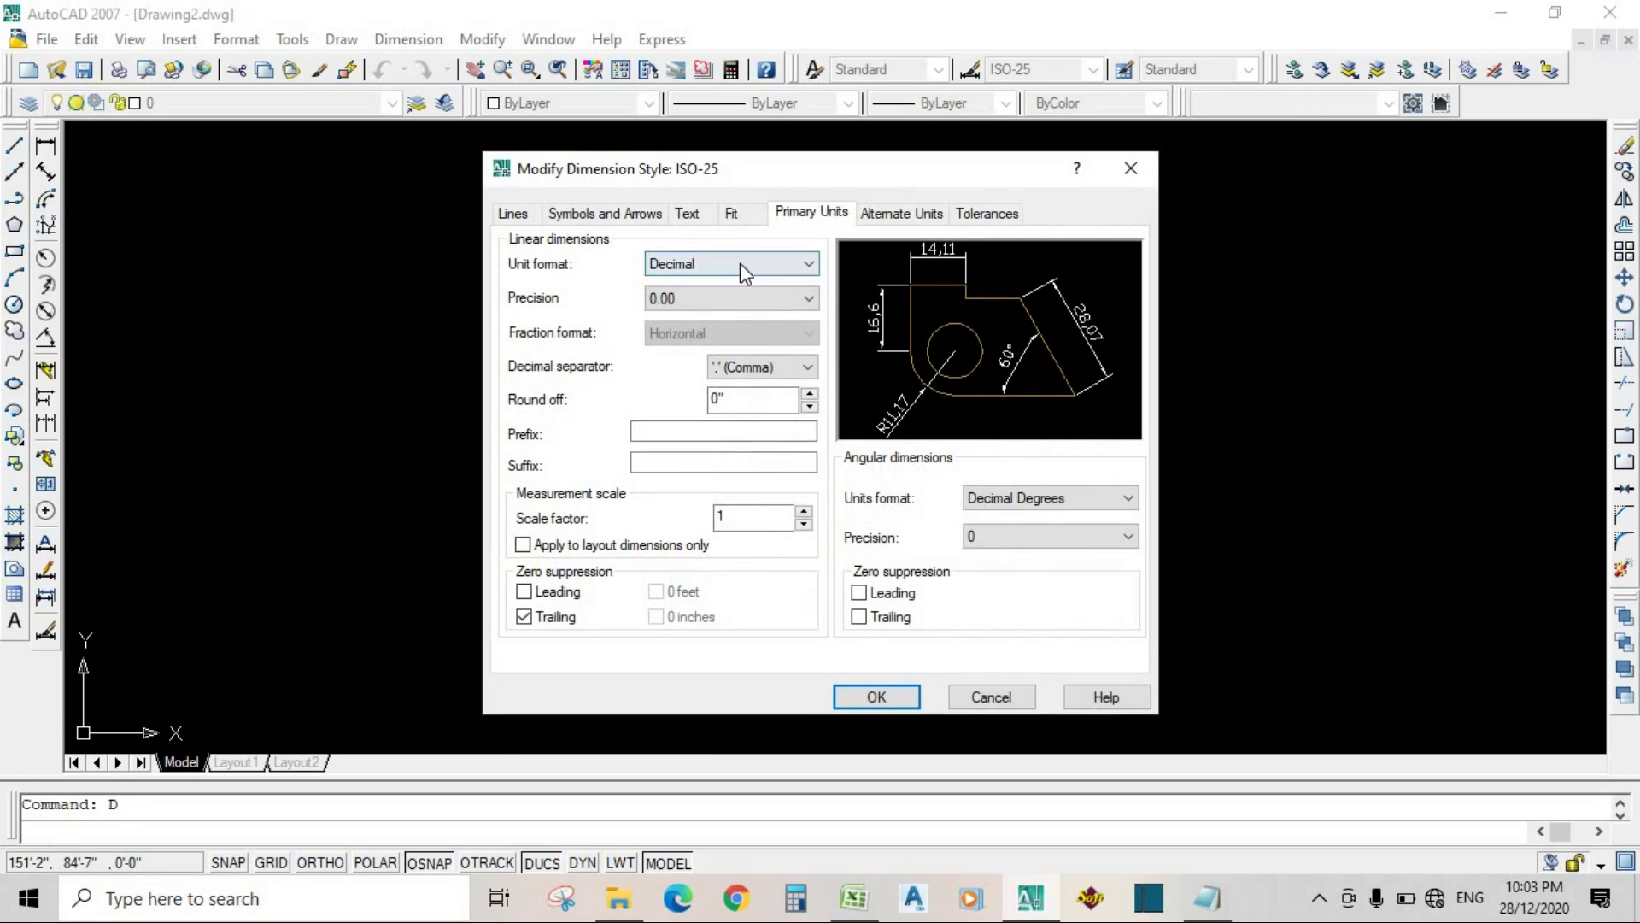
left_click(745, 265)
left_click(699, 318)
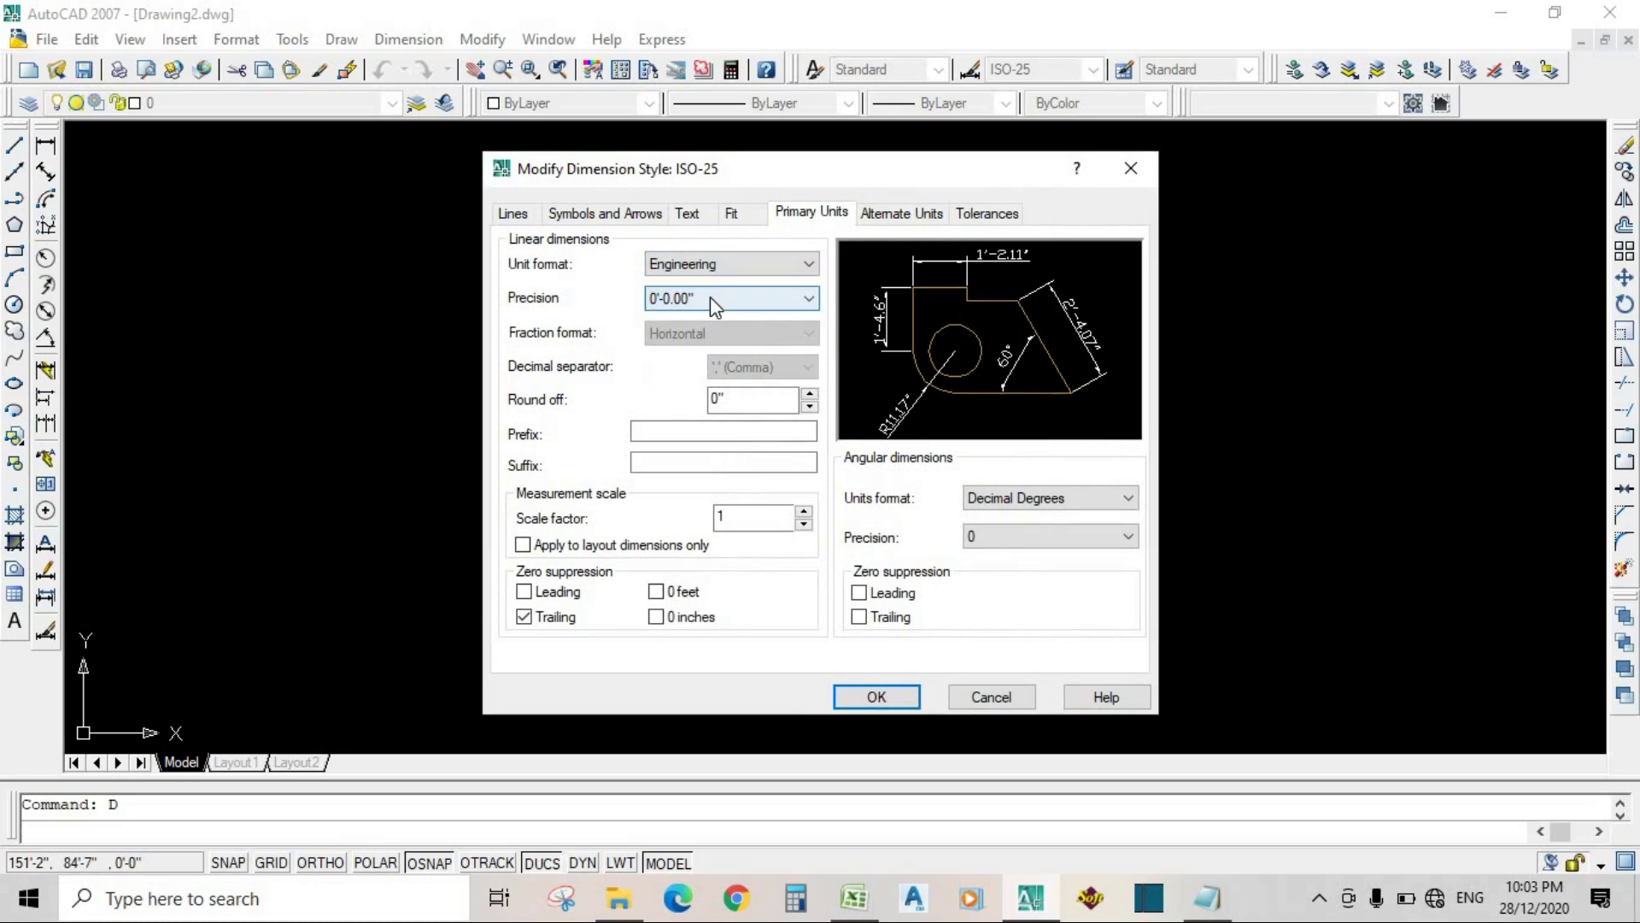
left_click(710, 296)
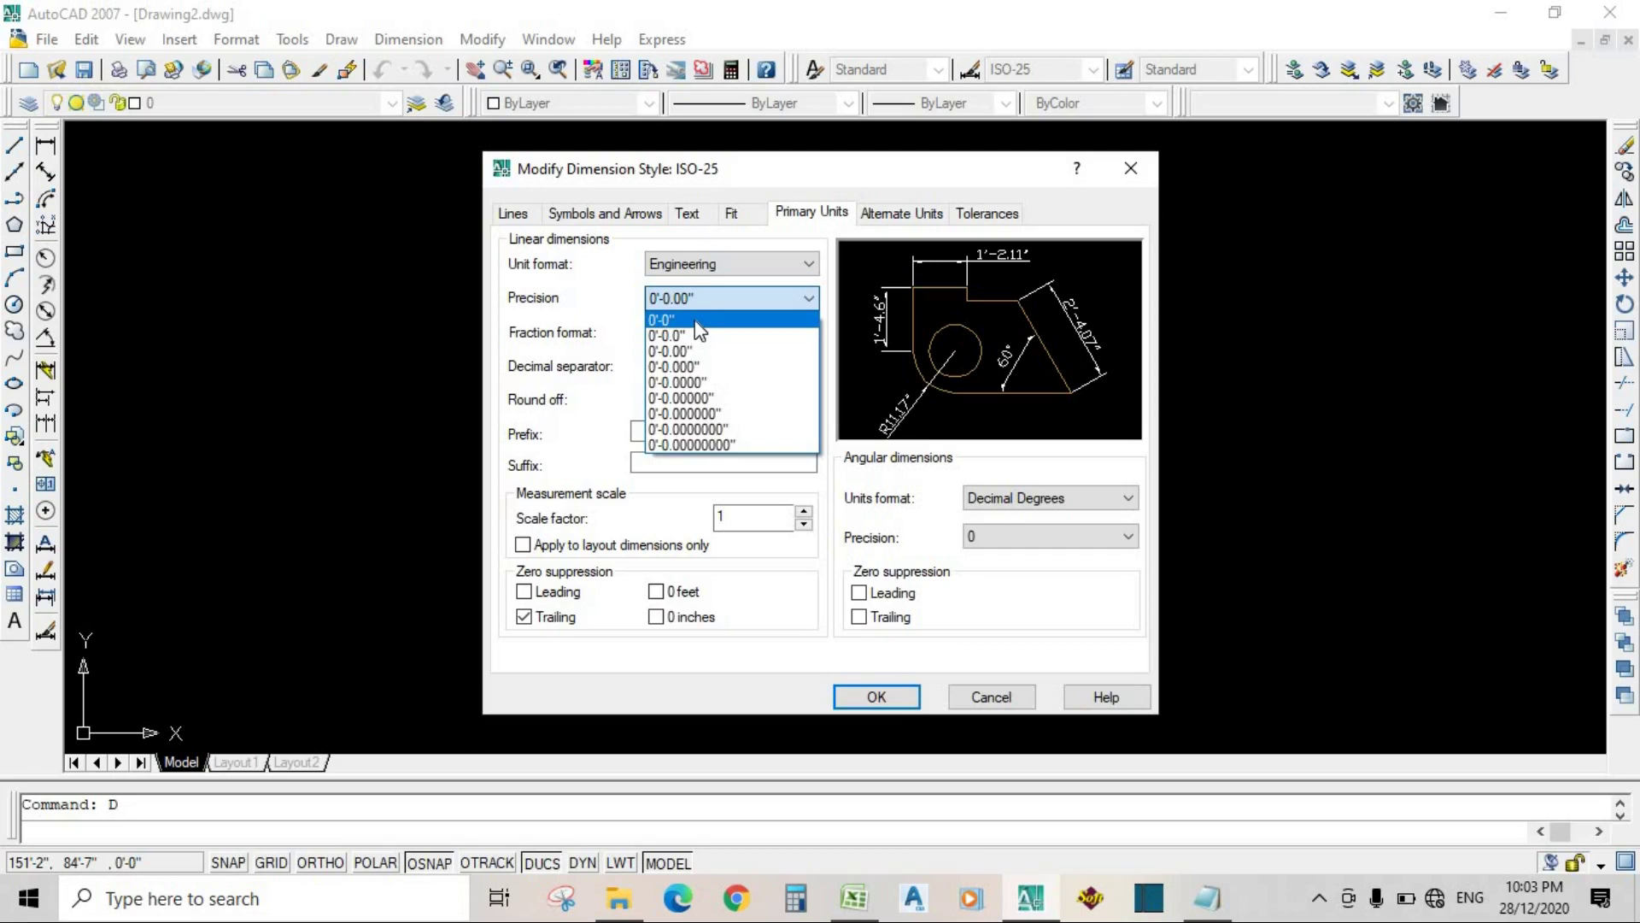
left_click(694, 321)
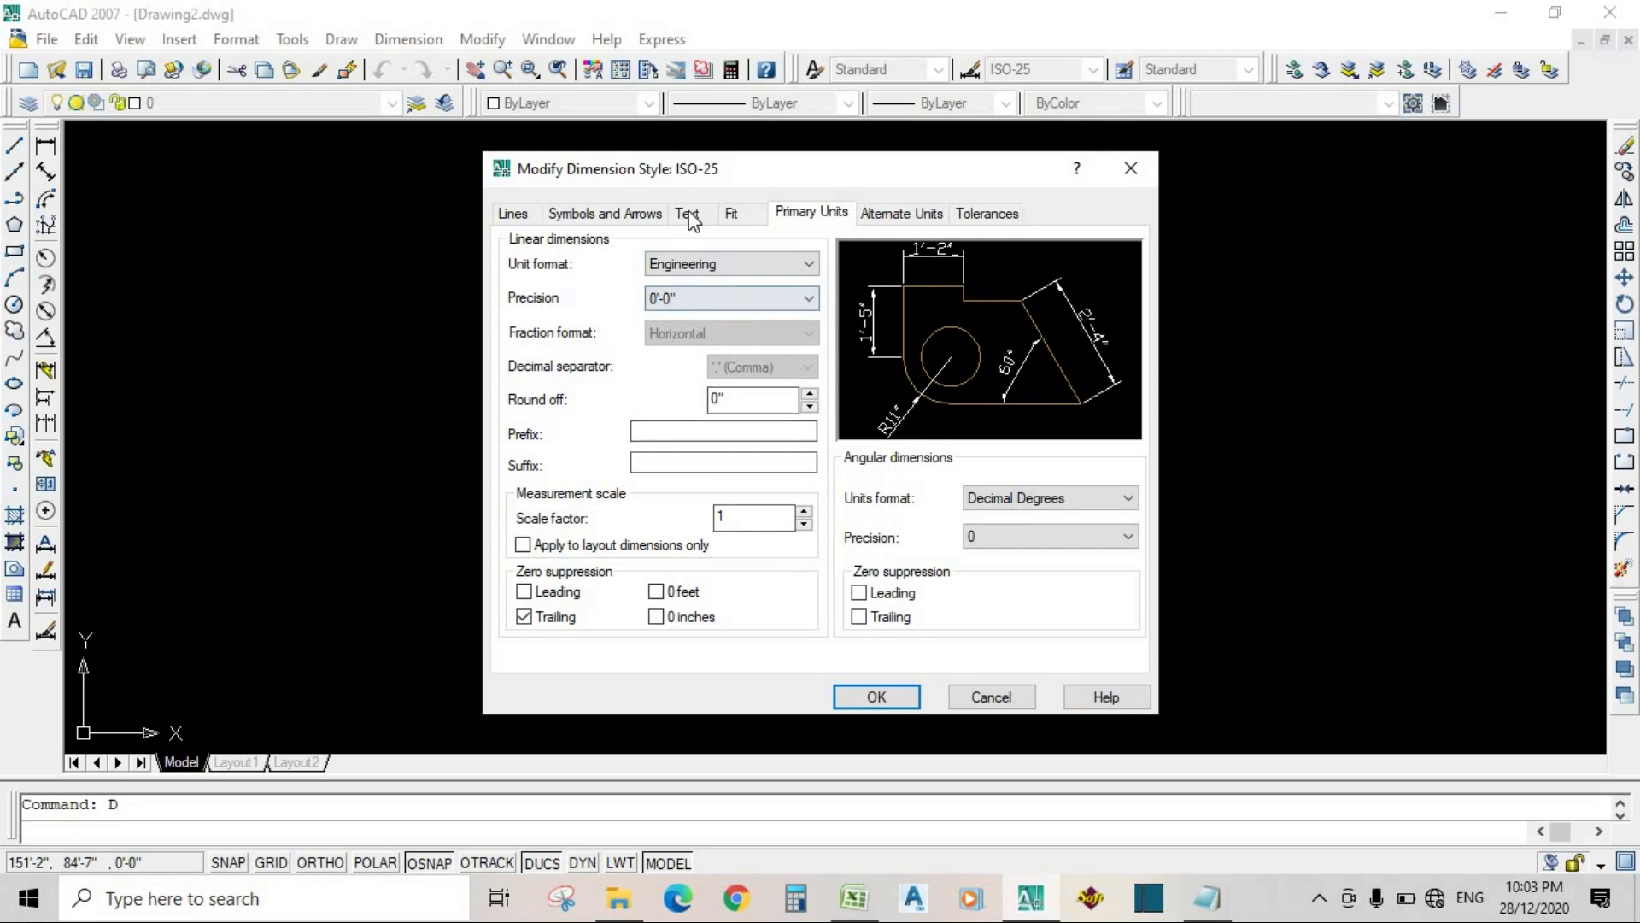
left_click(880, 696)
left_click(933, 634)
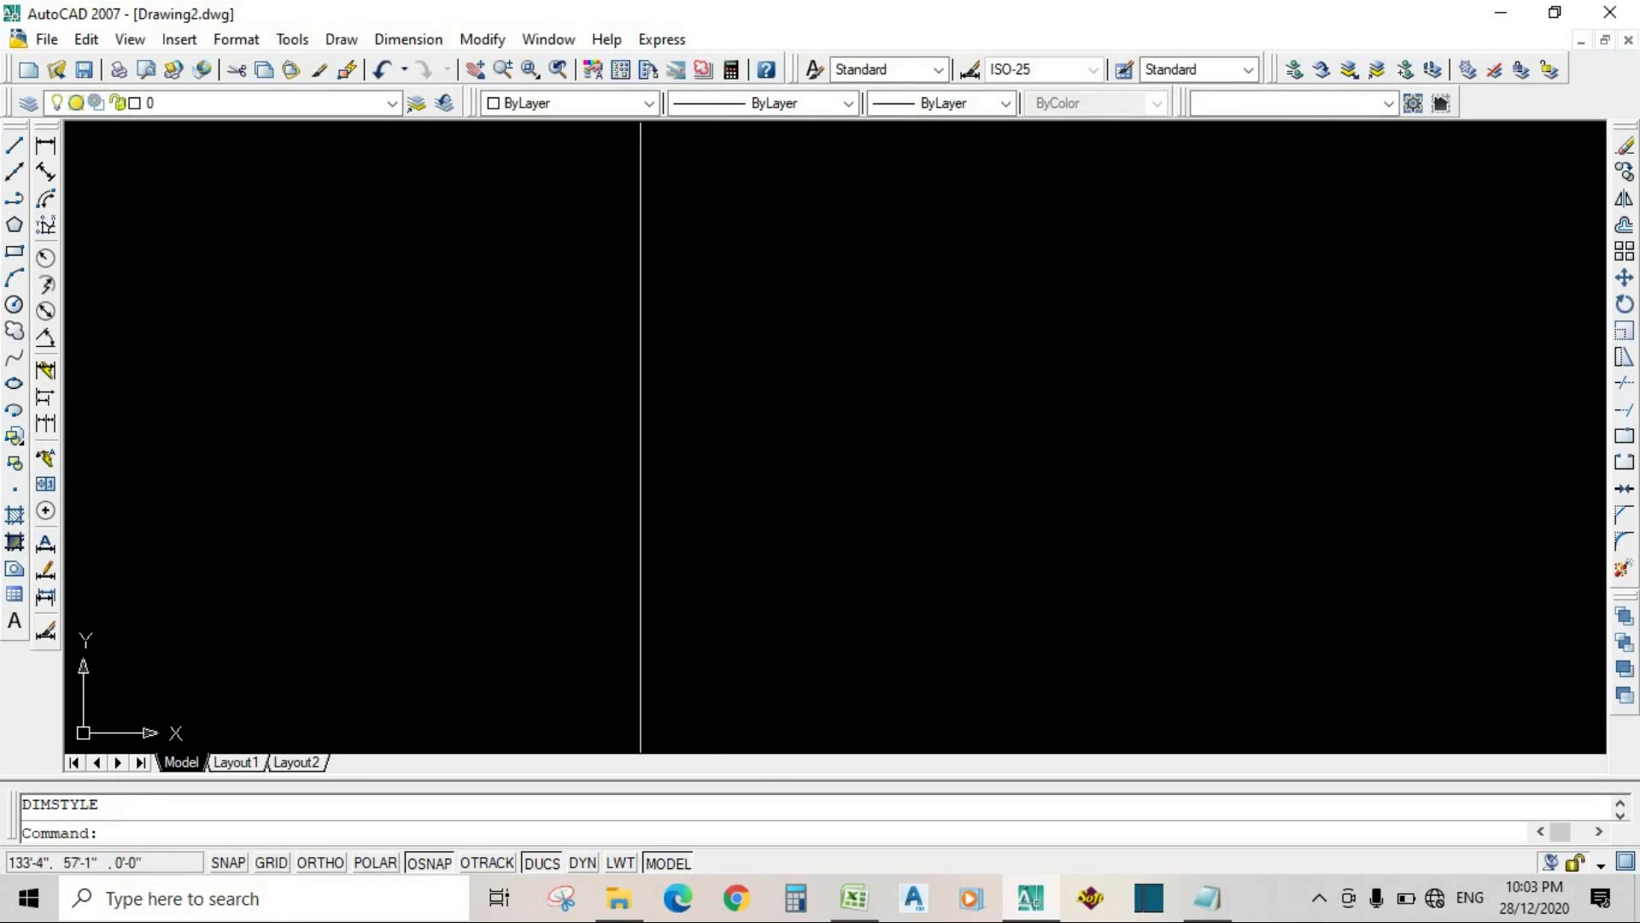
Step: Set the Standard text style to the Verdana font with a height of 9 inches
type("ST")
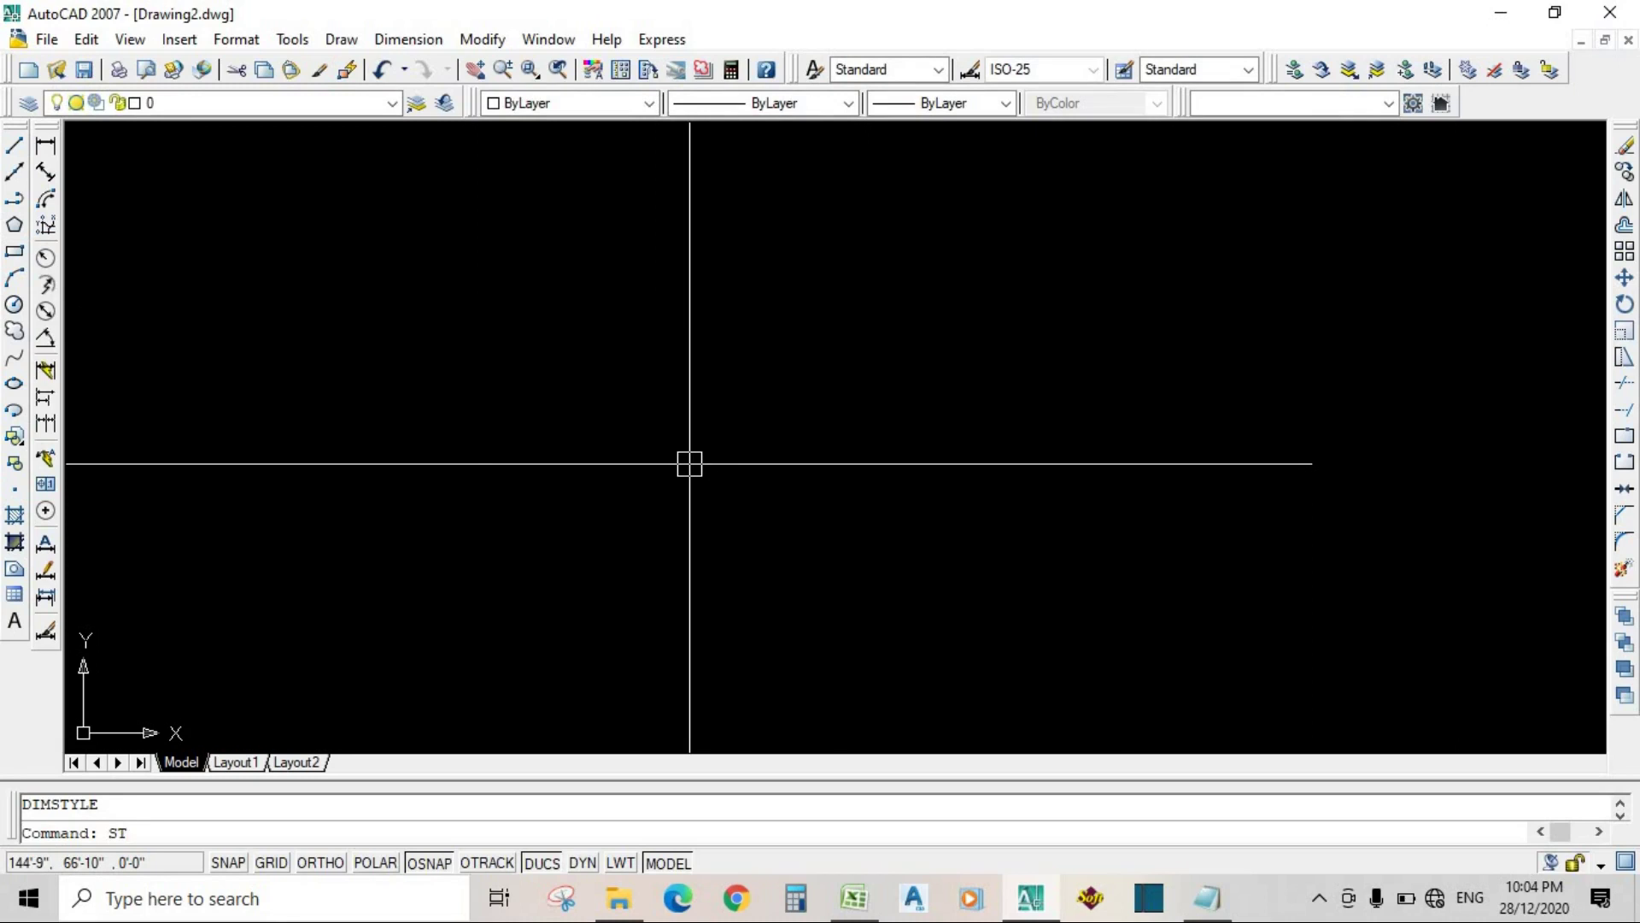
key("Return")
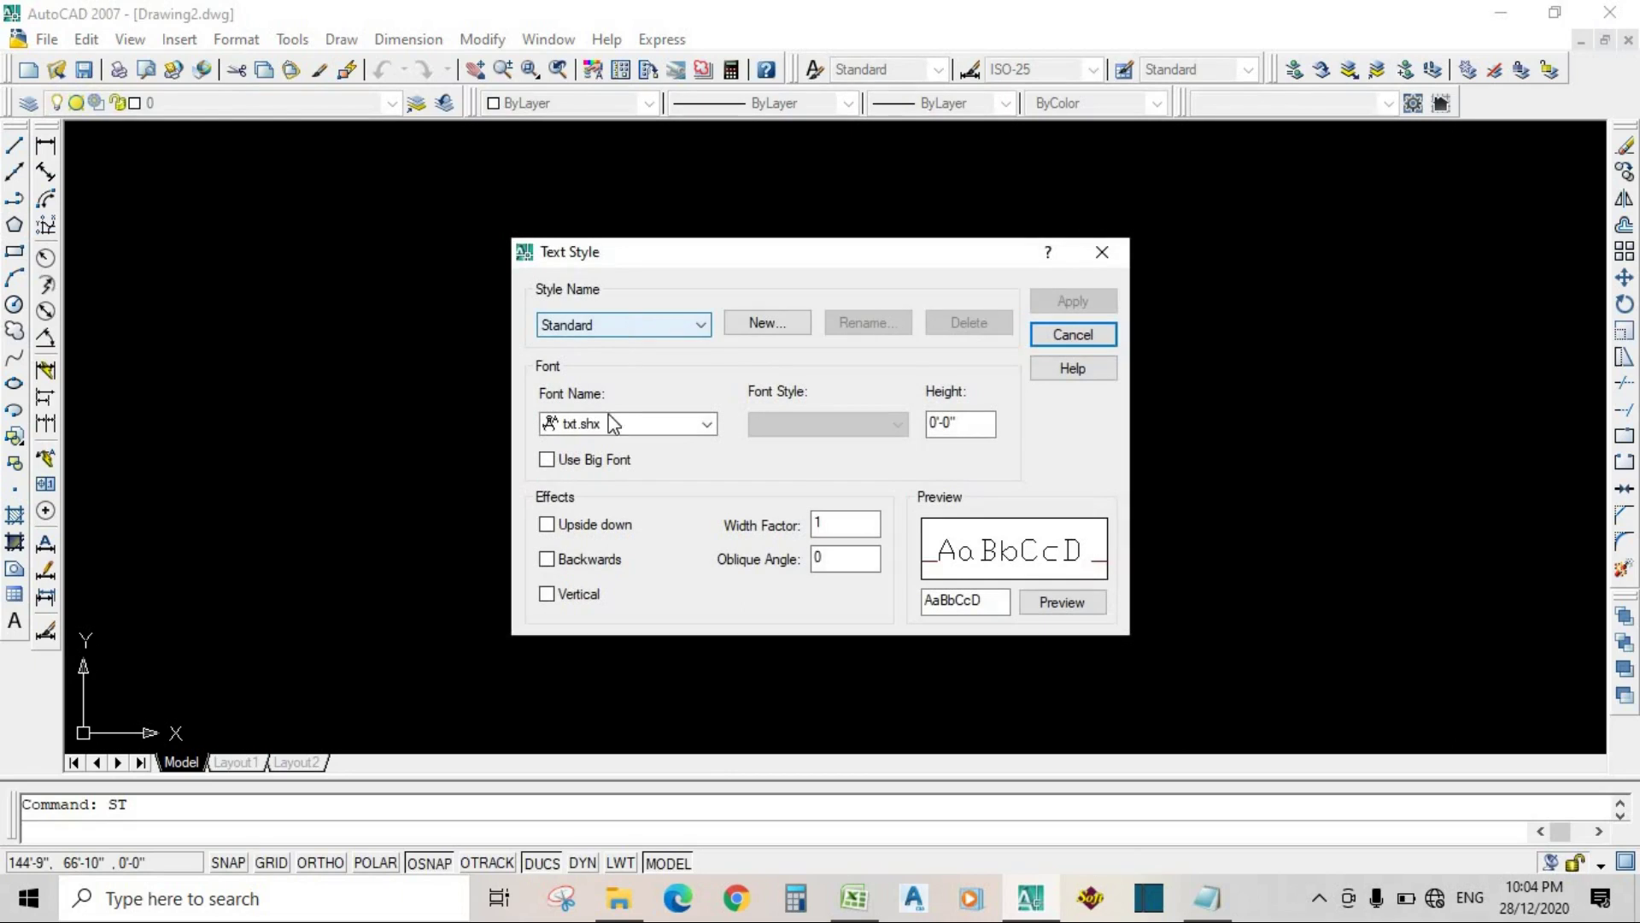
left_click(619, 427)
left_click(674, 478)
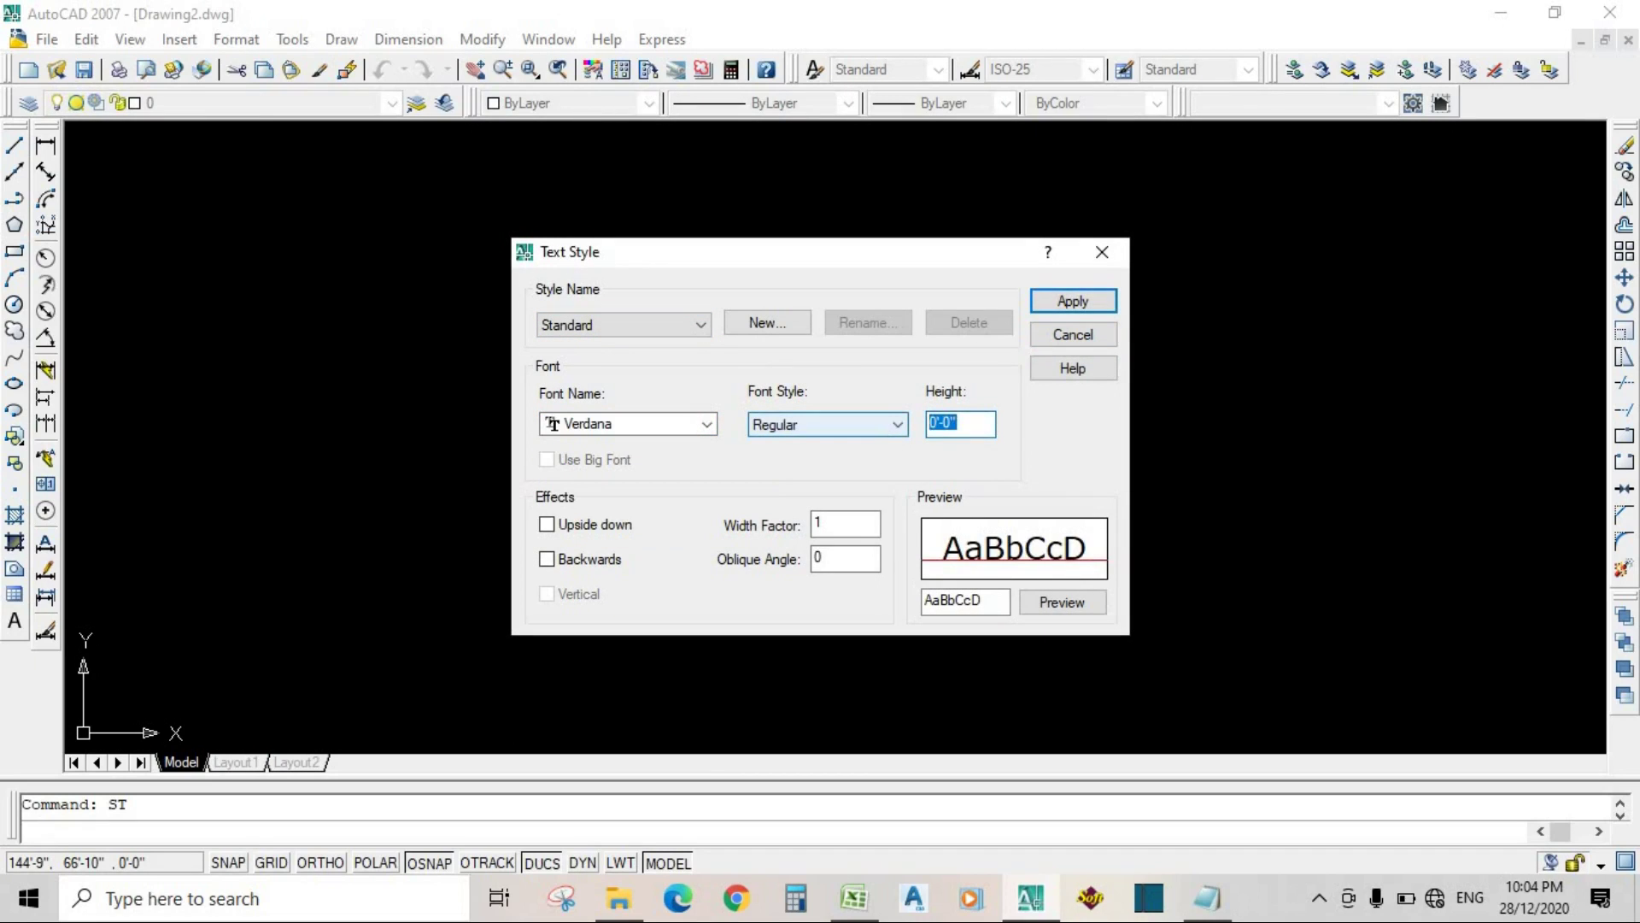
type("9")
key("Return")
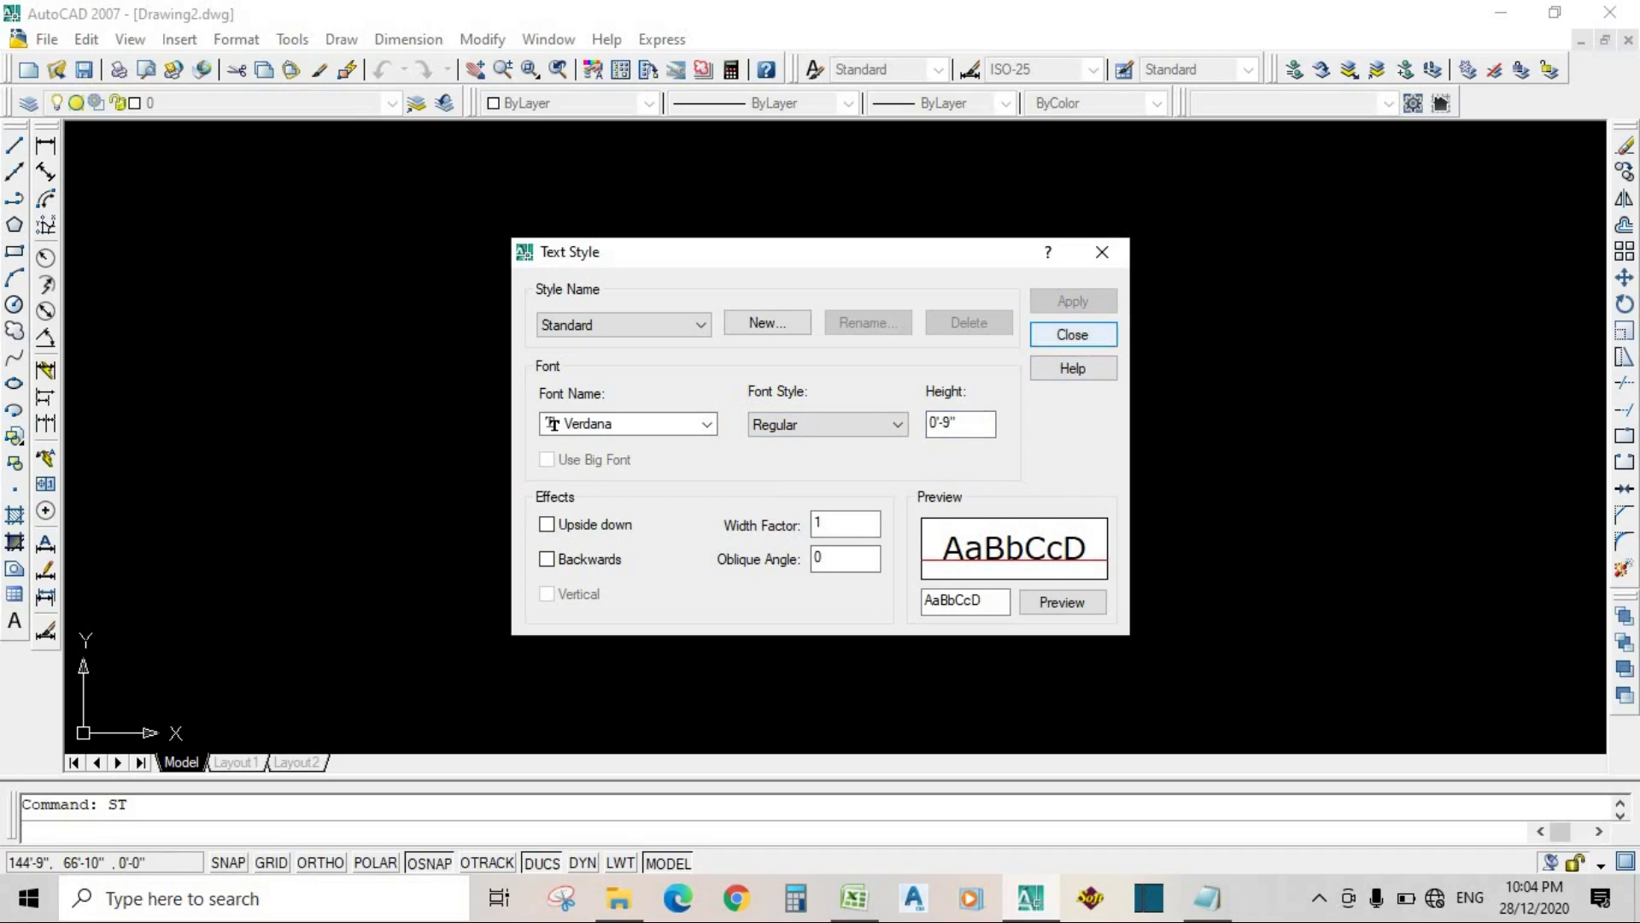
left_click(1073, 334)
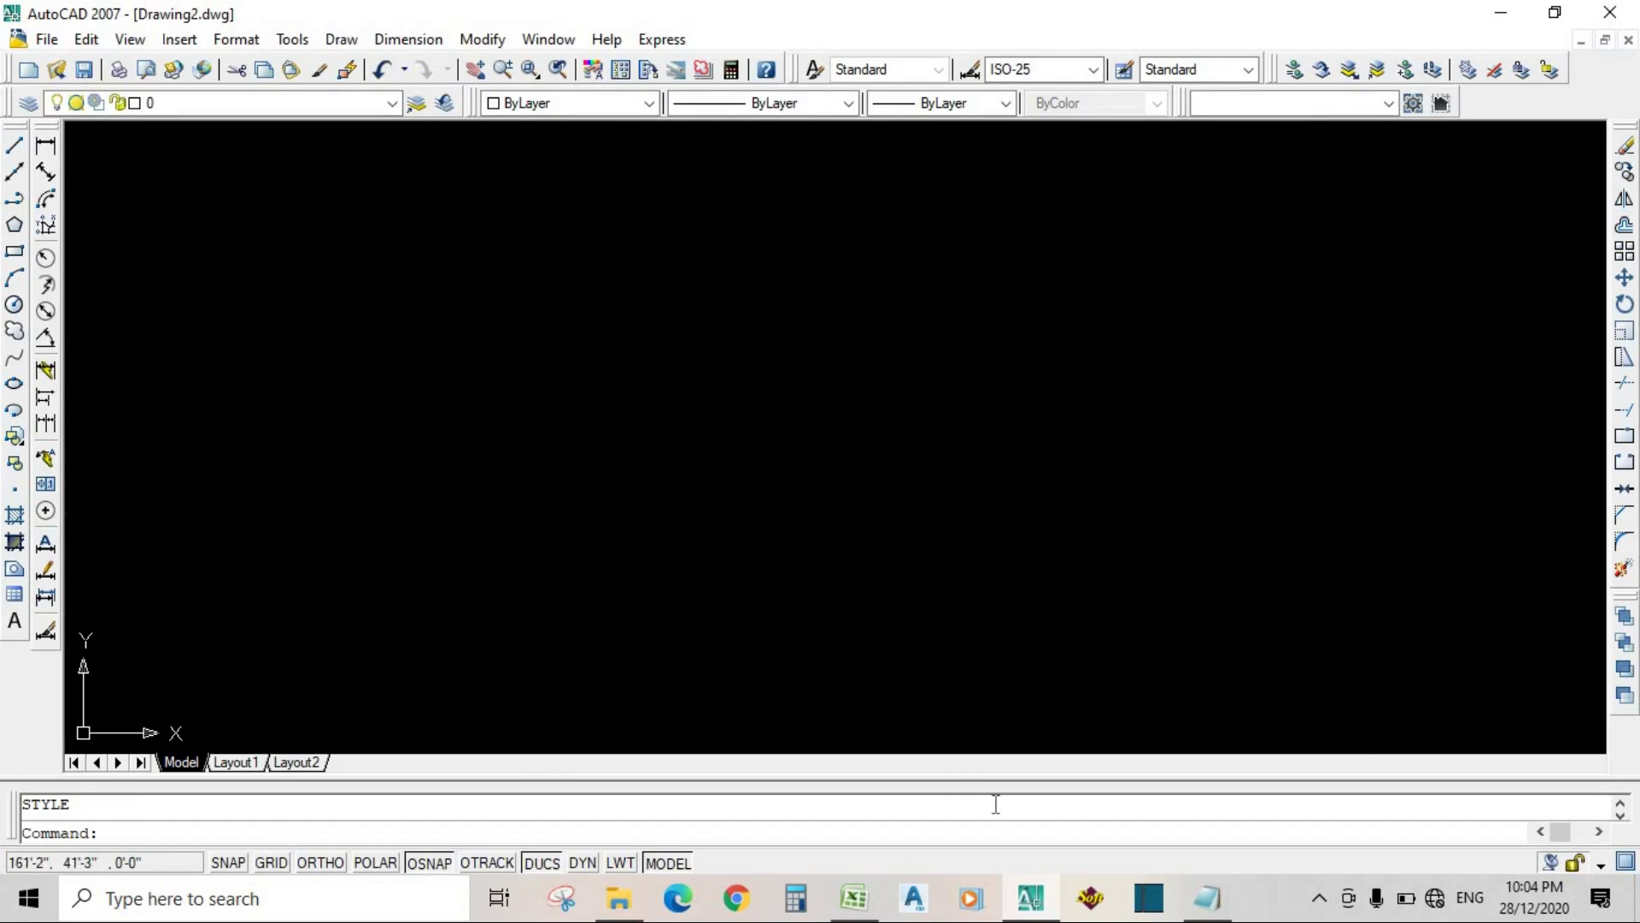
Step: Minimize AutoCAD, launch SW_DTM from the desktop, and return to the AutoCAD drawing with SW_DTM running
left_click(1500, 13)
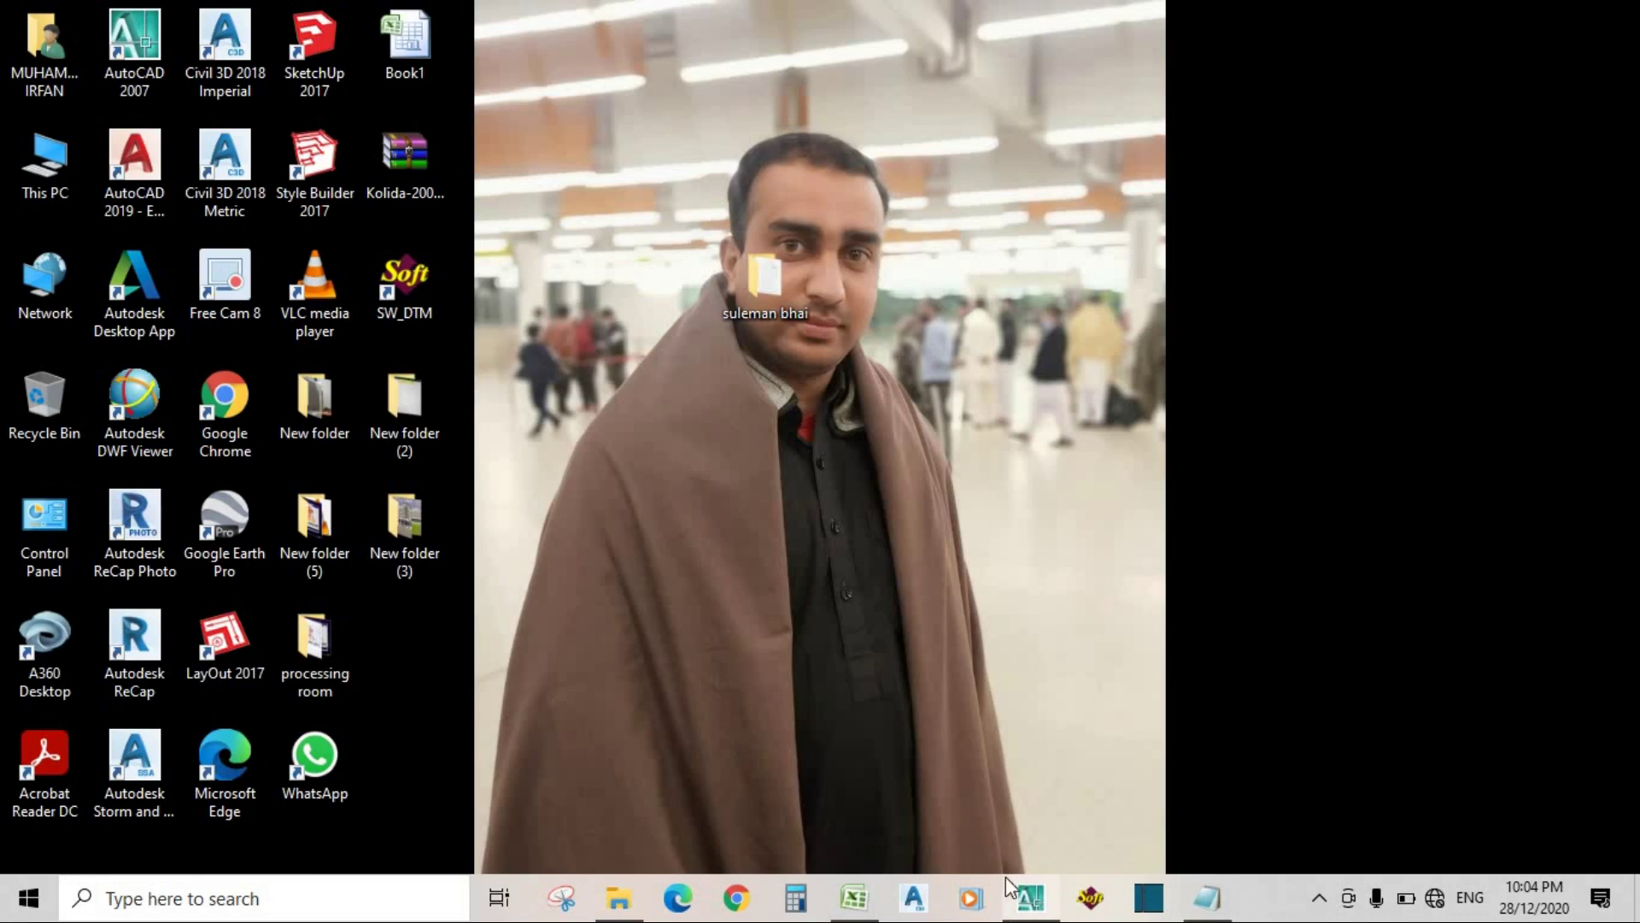
left_click(403, 300)
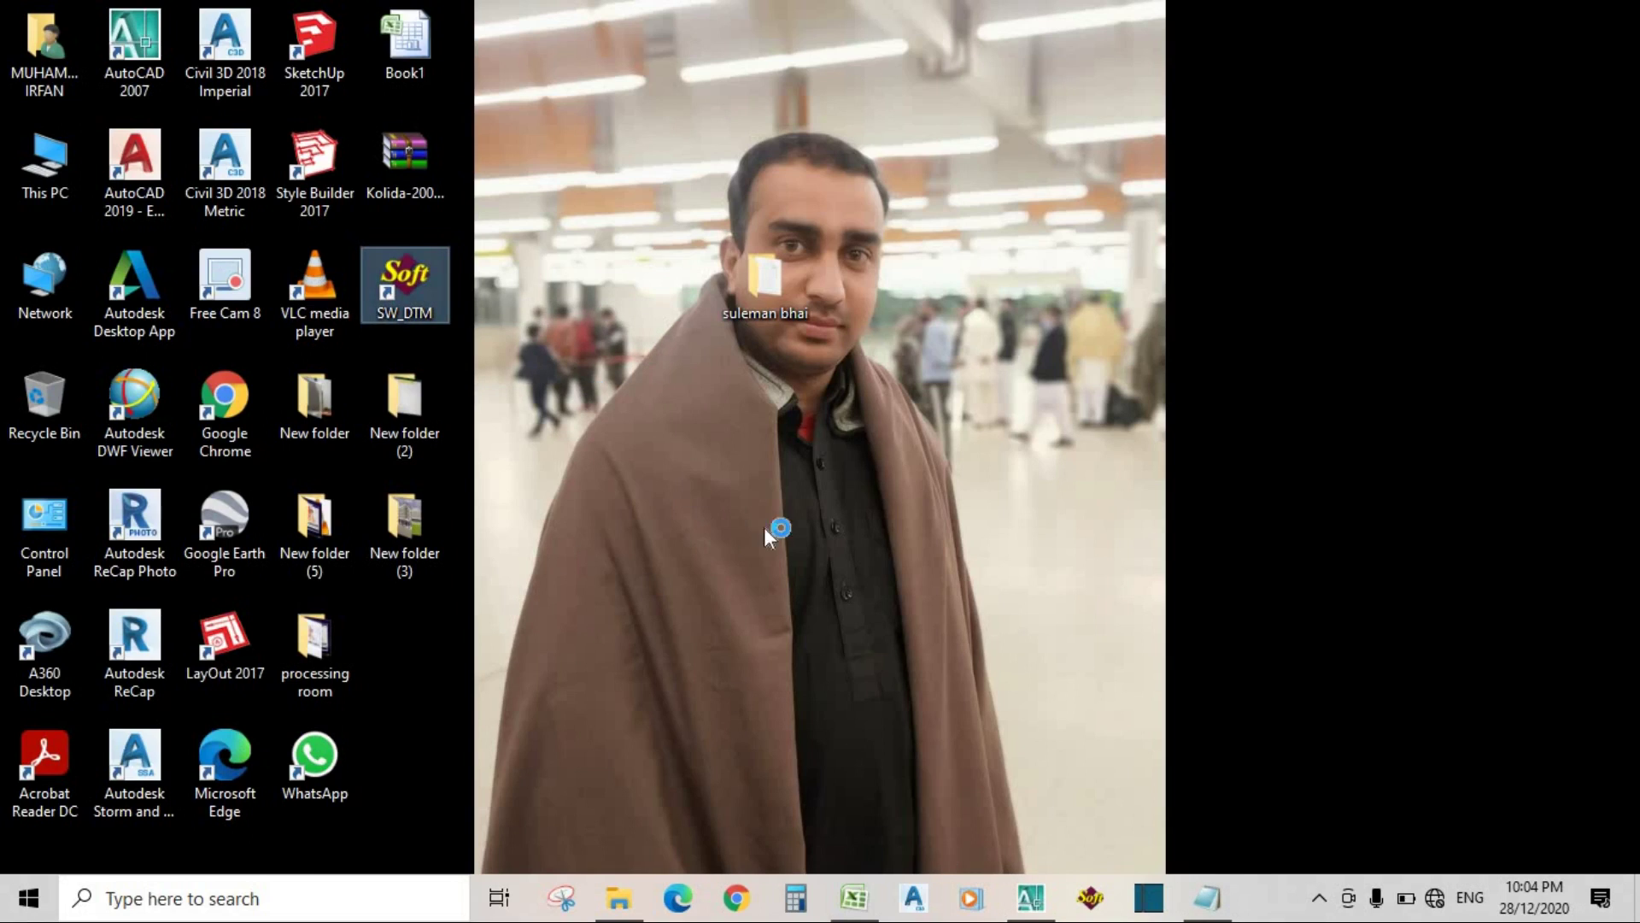
left_click(1034, 904)
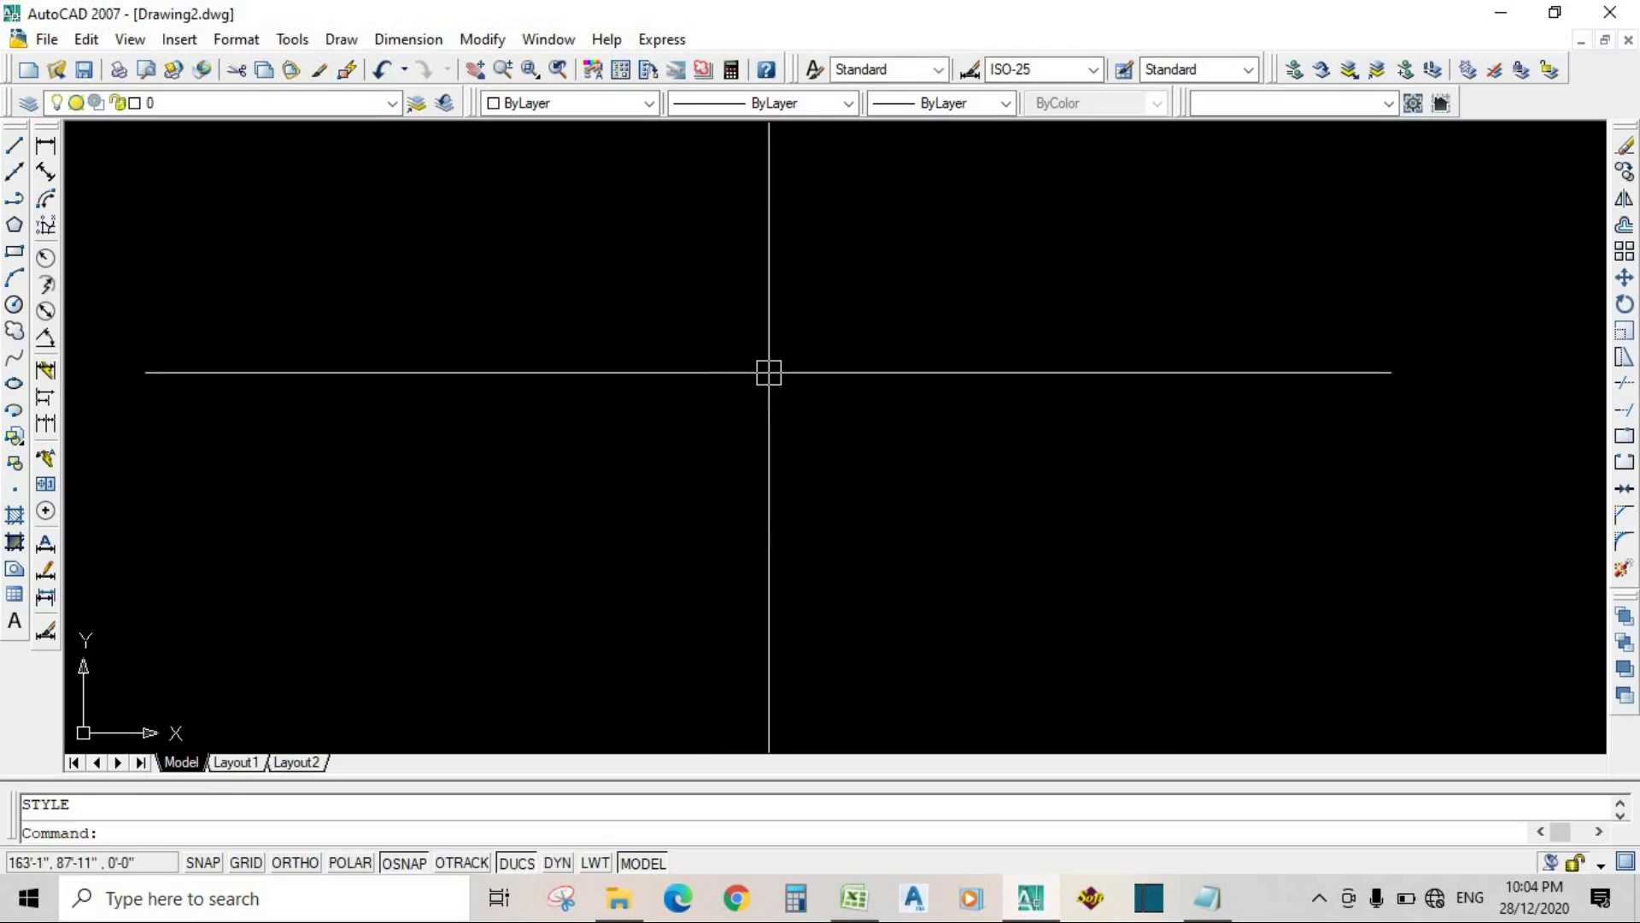
mouse_move(1209, 907)
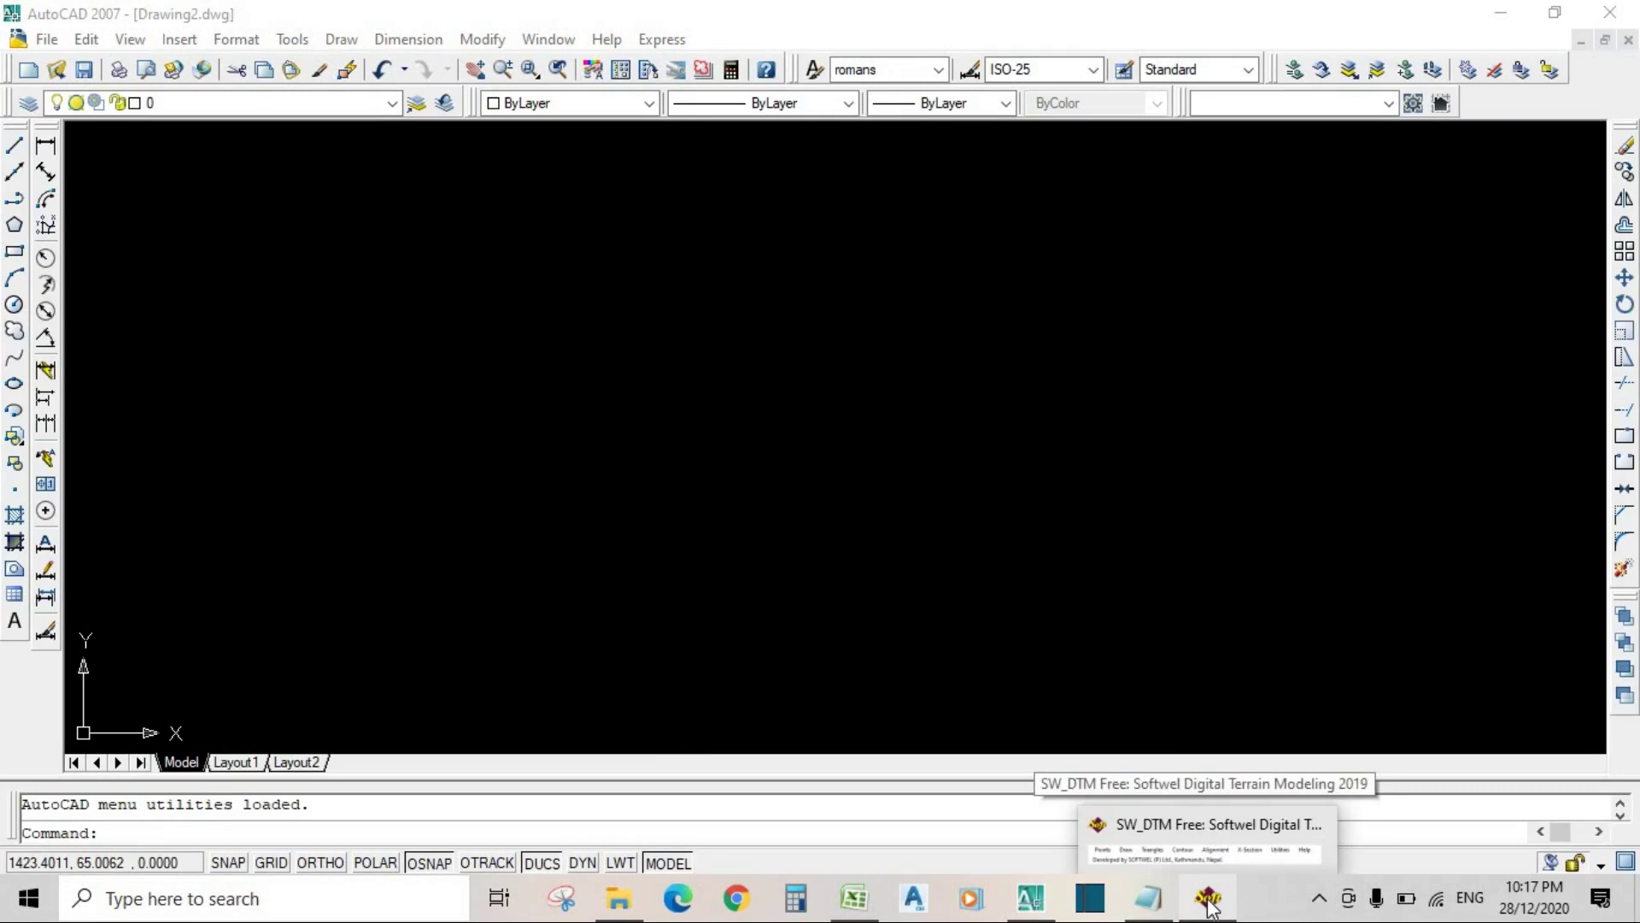
left_click(1209, 906)
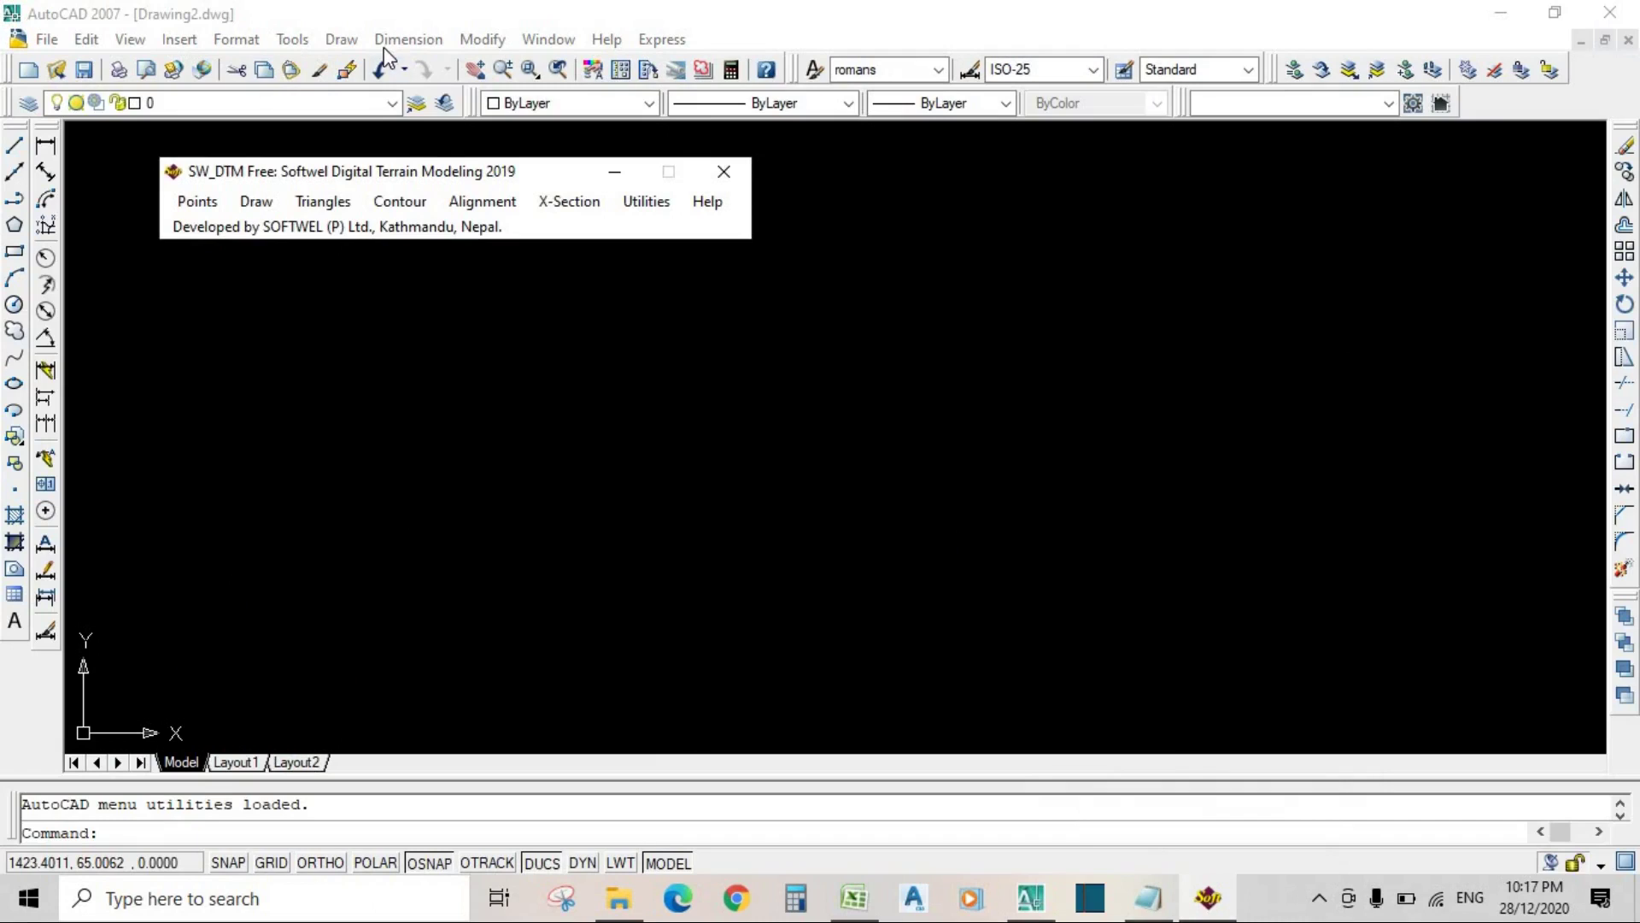
left_click(454, 19)
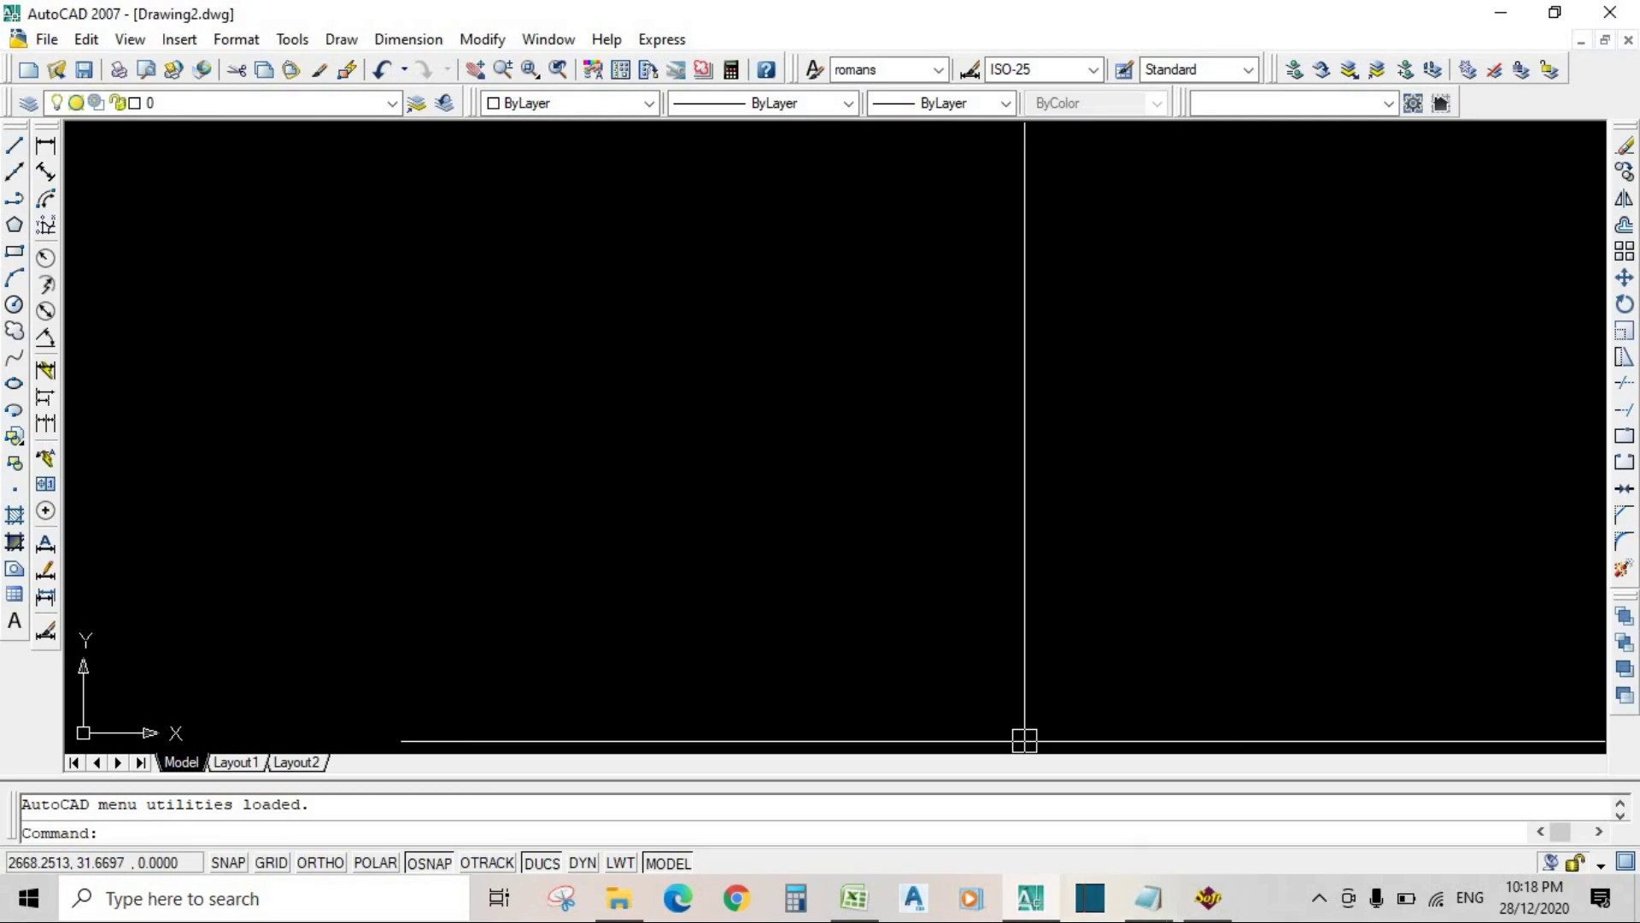
Step: Switch to the Excel workbook and import its selected converted survey points through SW_DTM with a point label scale of 5
left_click(864, 890)
scroll(1066, 569, "up", 12)
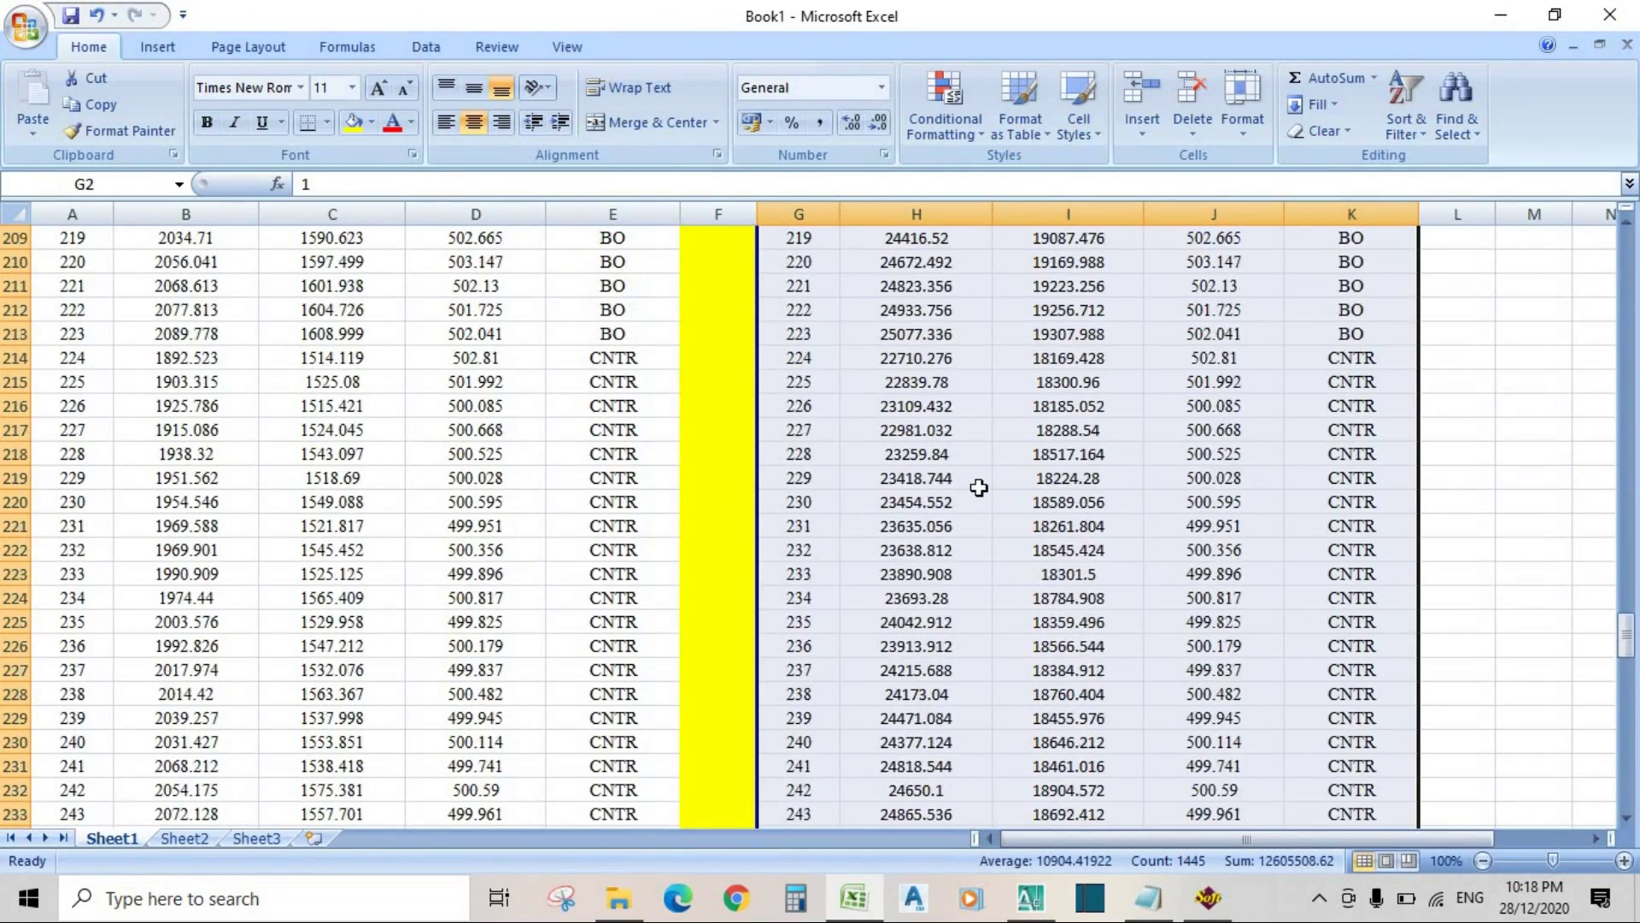
scroll(979, 487, "up", 20)
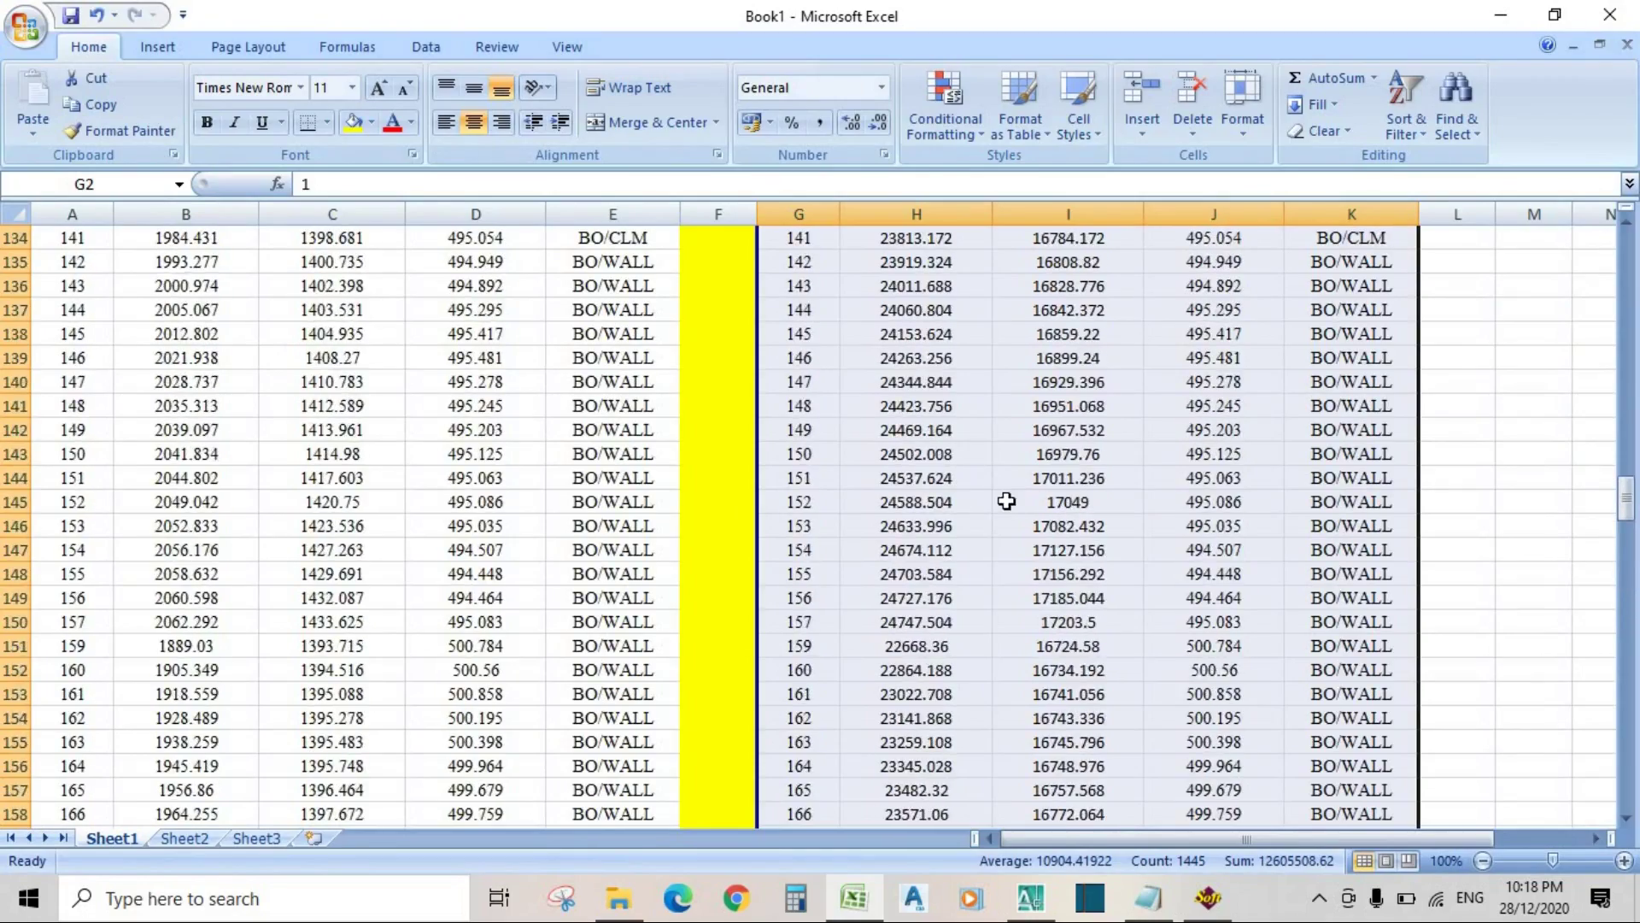
scroll(1007, 501, "up", 20)
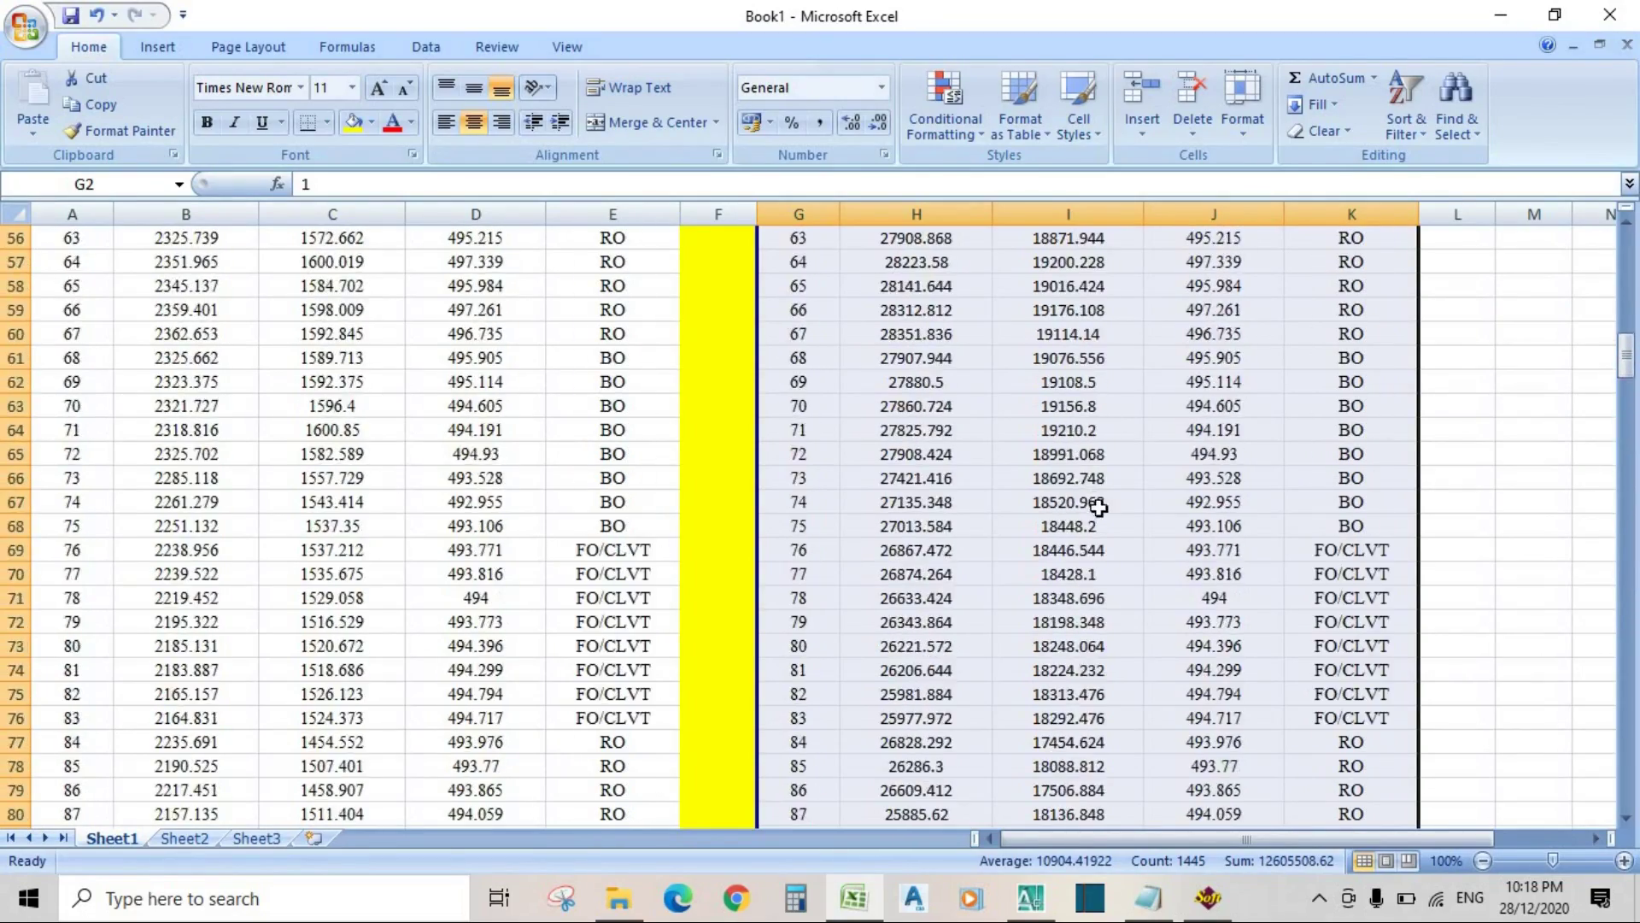
scroll(1099, 507, "up", 18)
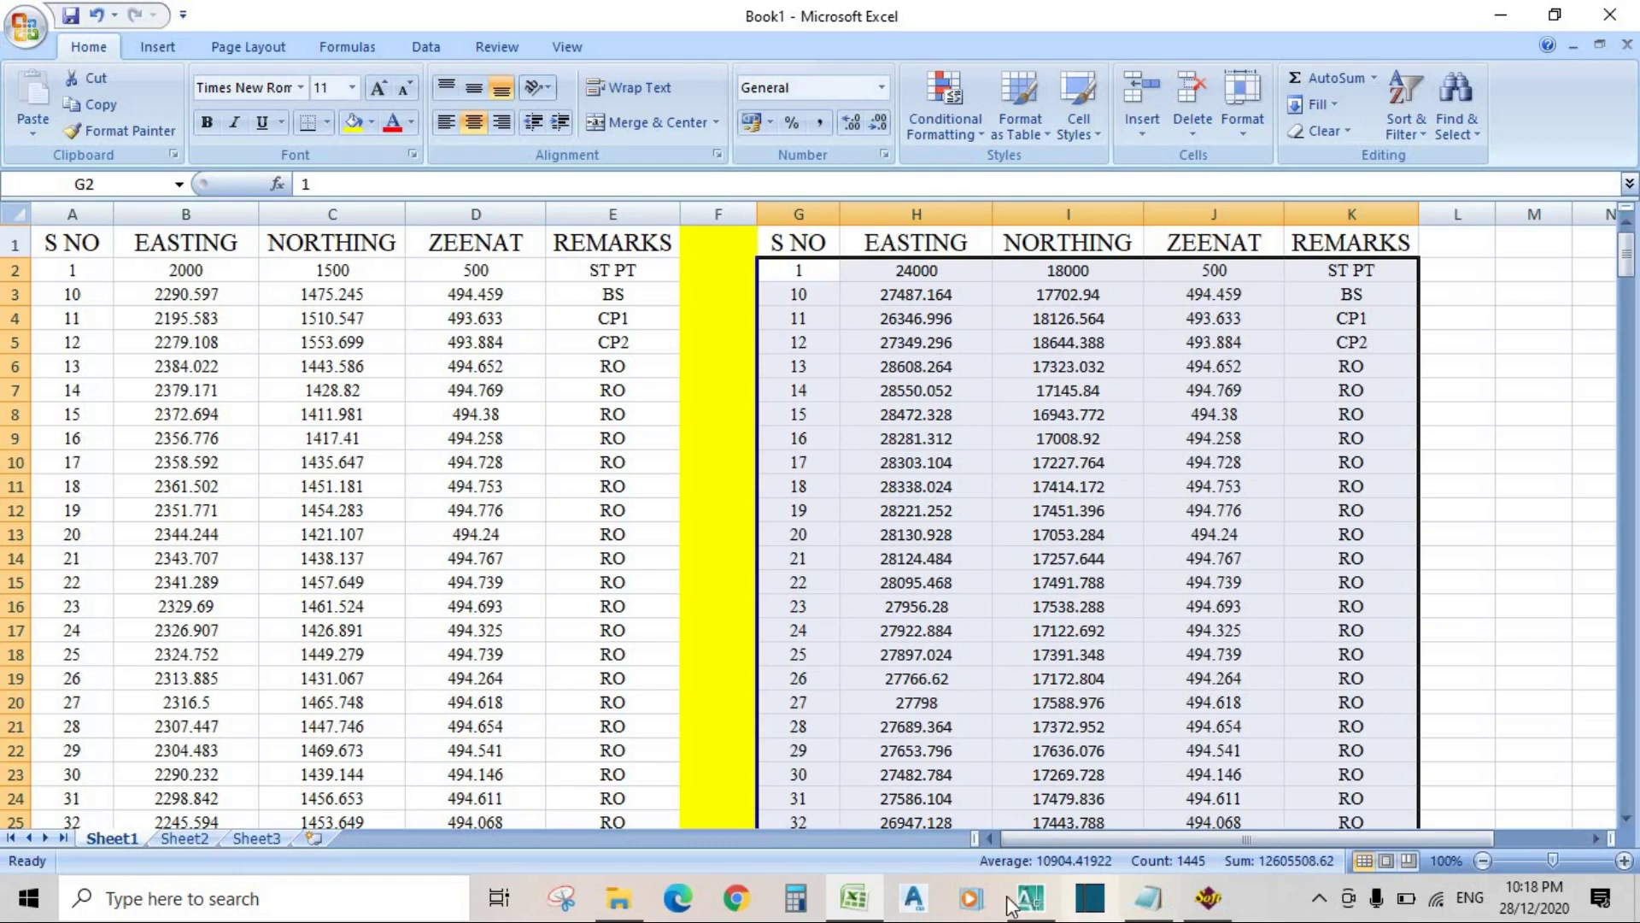
left_click(1209, 898)
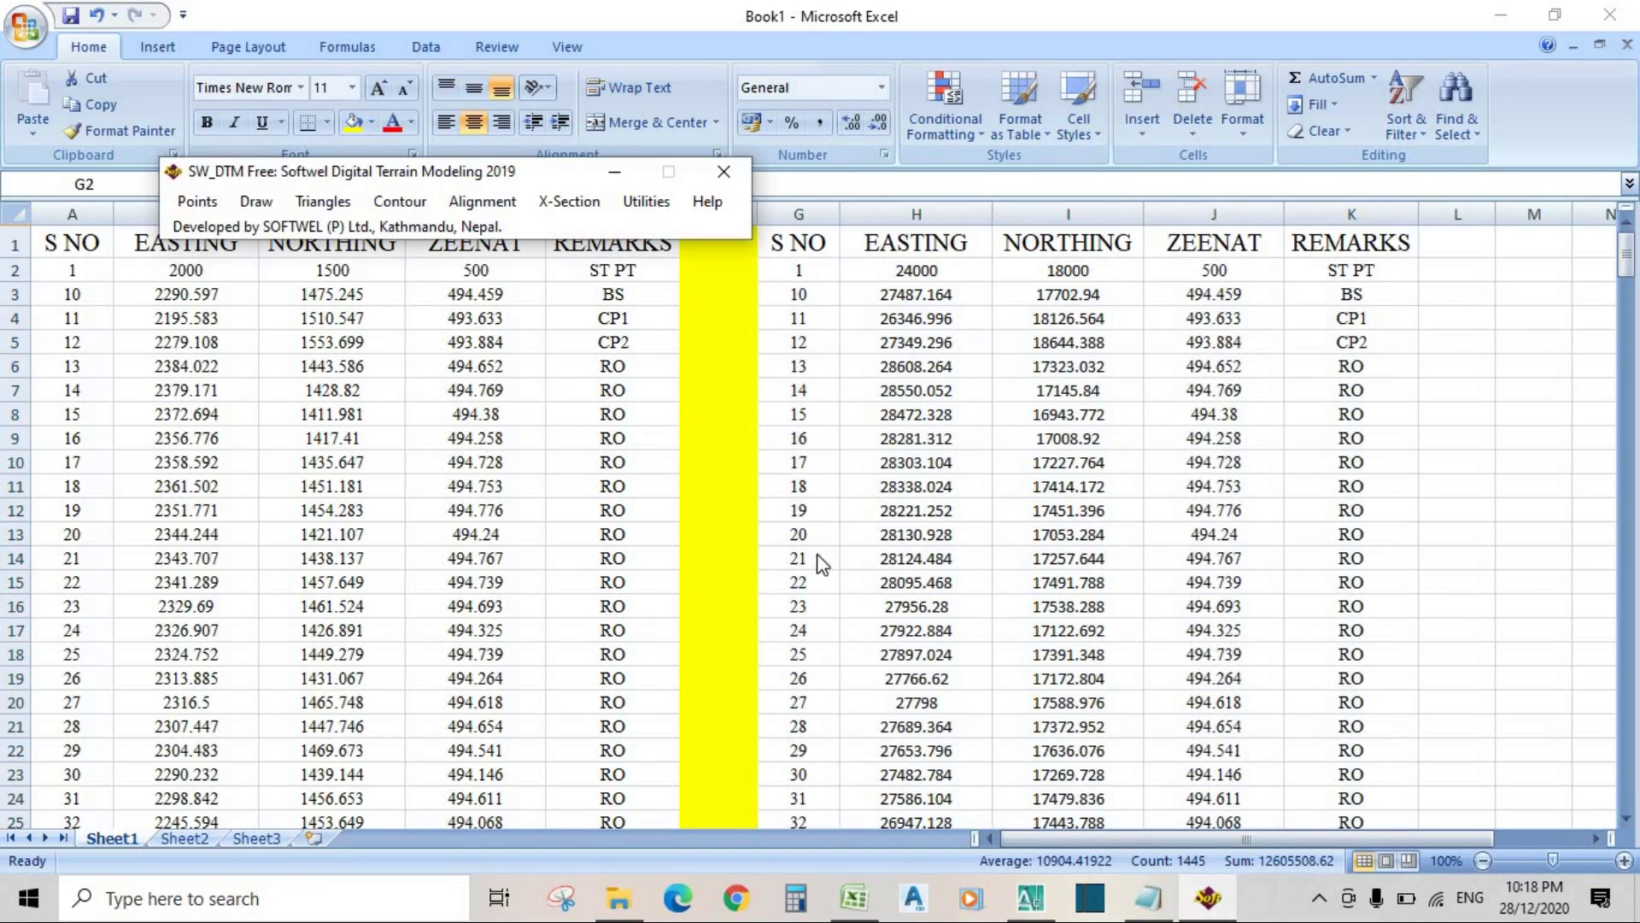
left_click(207, 204)
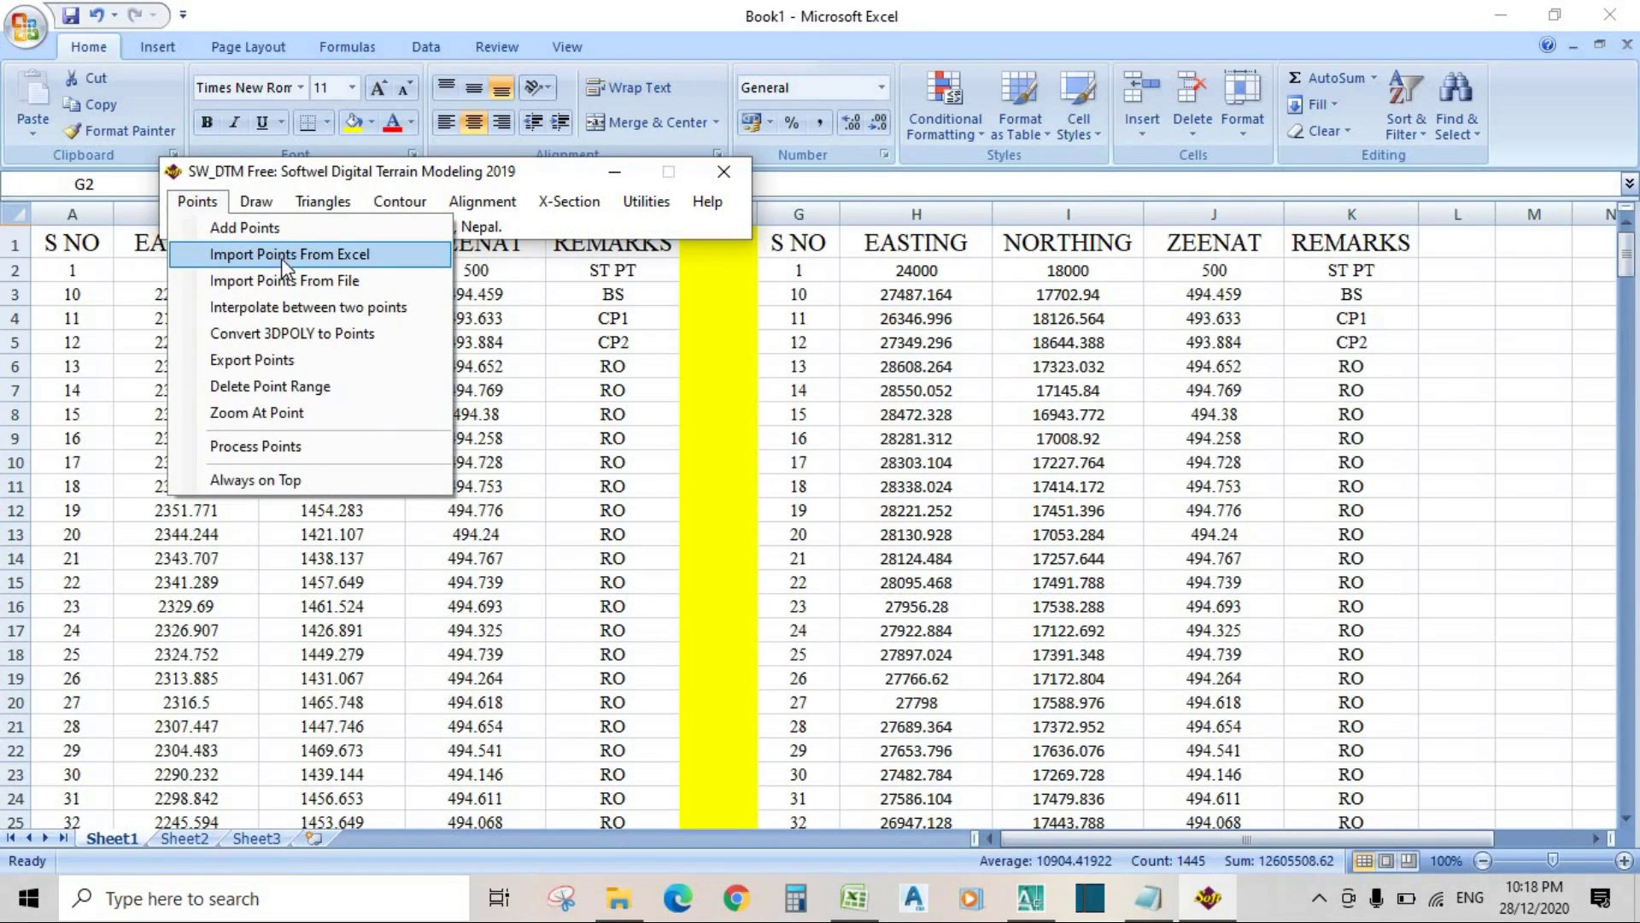
left_click(320, 258)
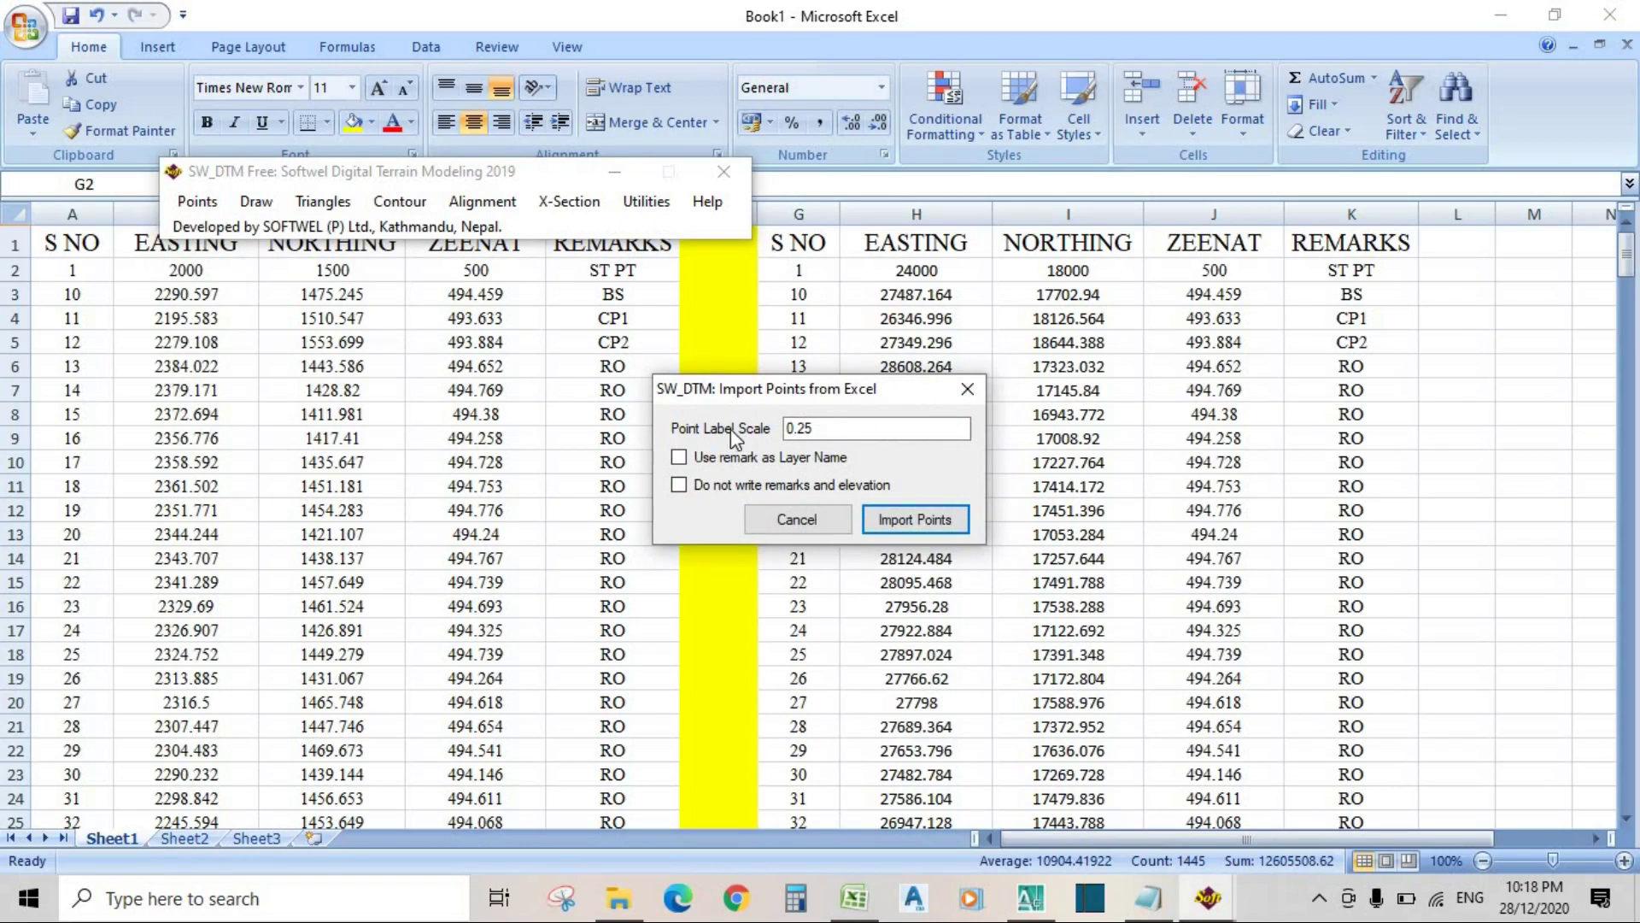
left_click(812, 430)
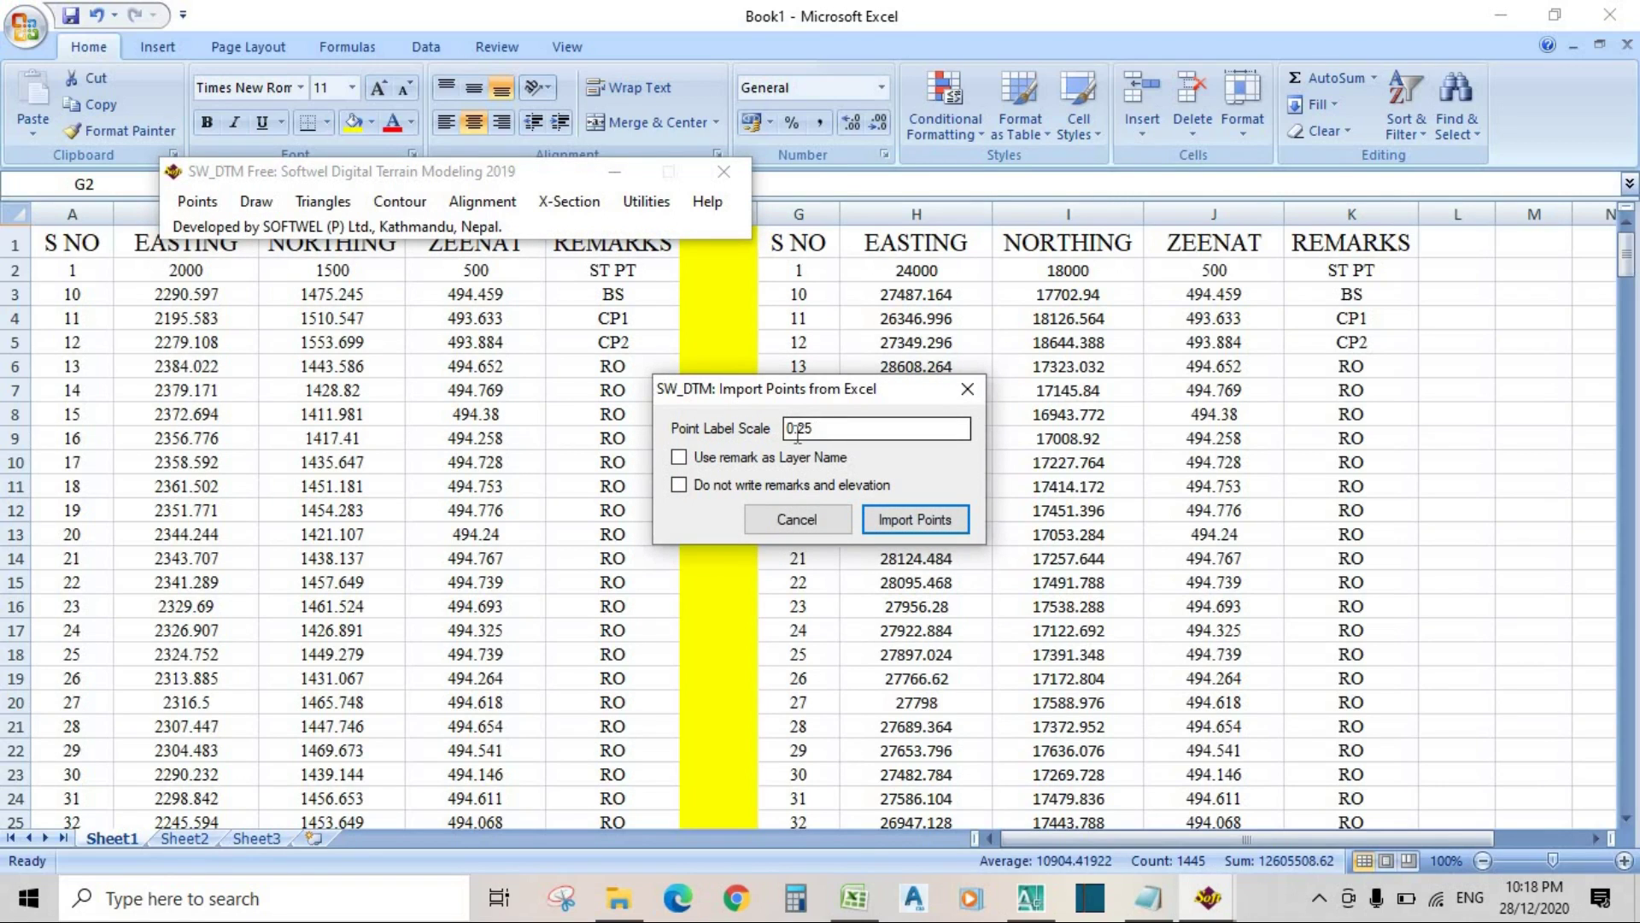
double_click(797, 431)
type("5")
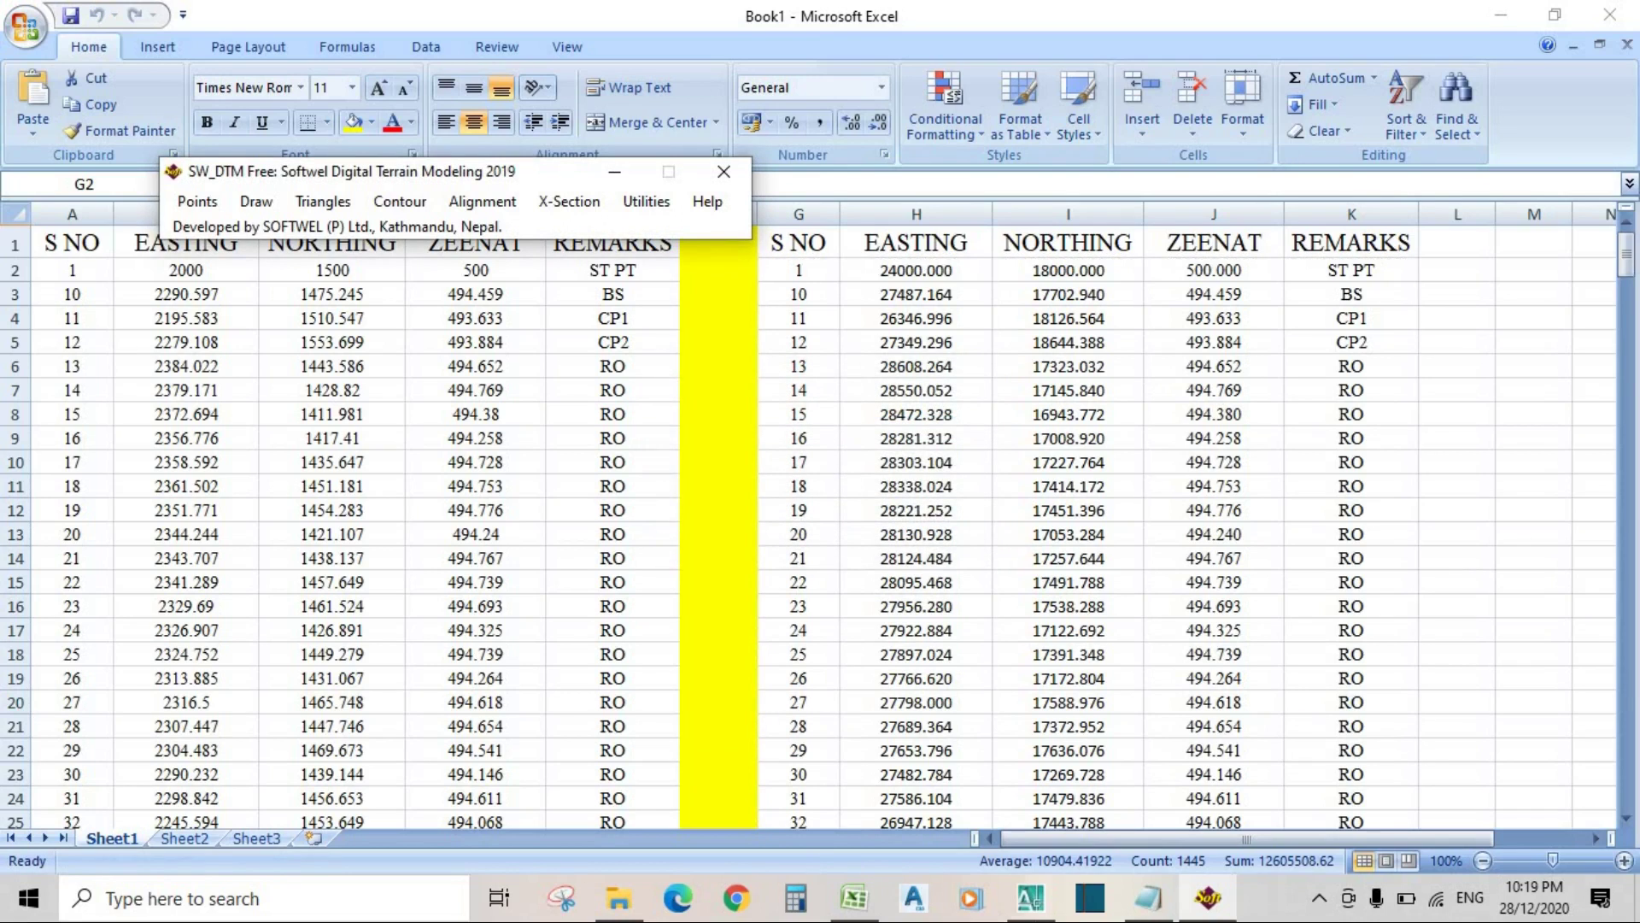
Step: Switch to AutoCAD and zoom to the extents of the drawing to show the imported survey points
left_click(1030, 897)
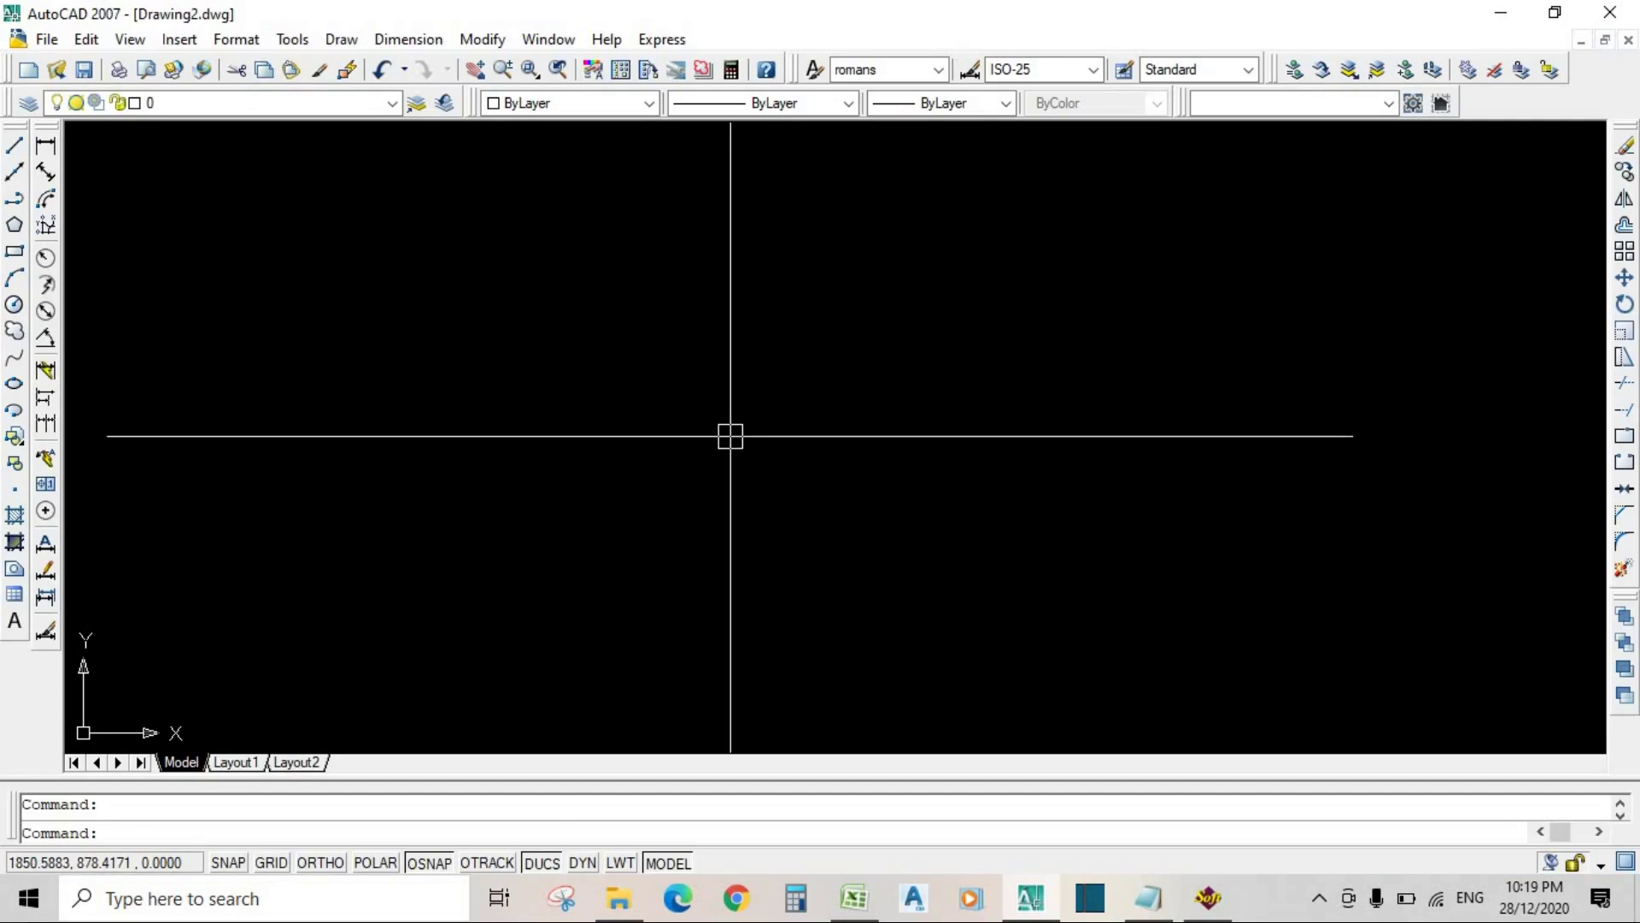
type("z")
key("Return")
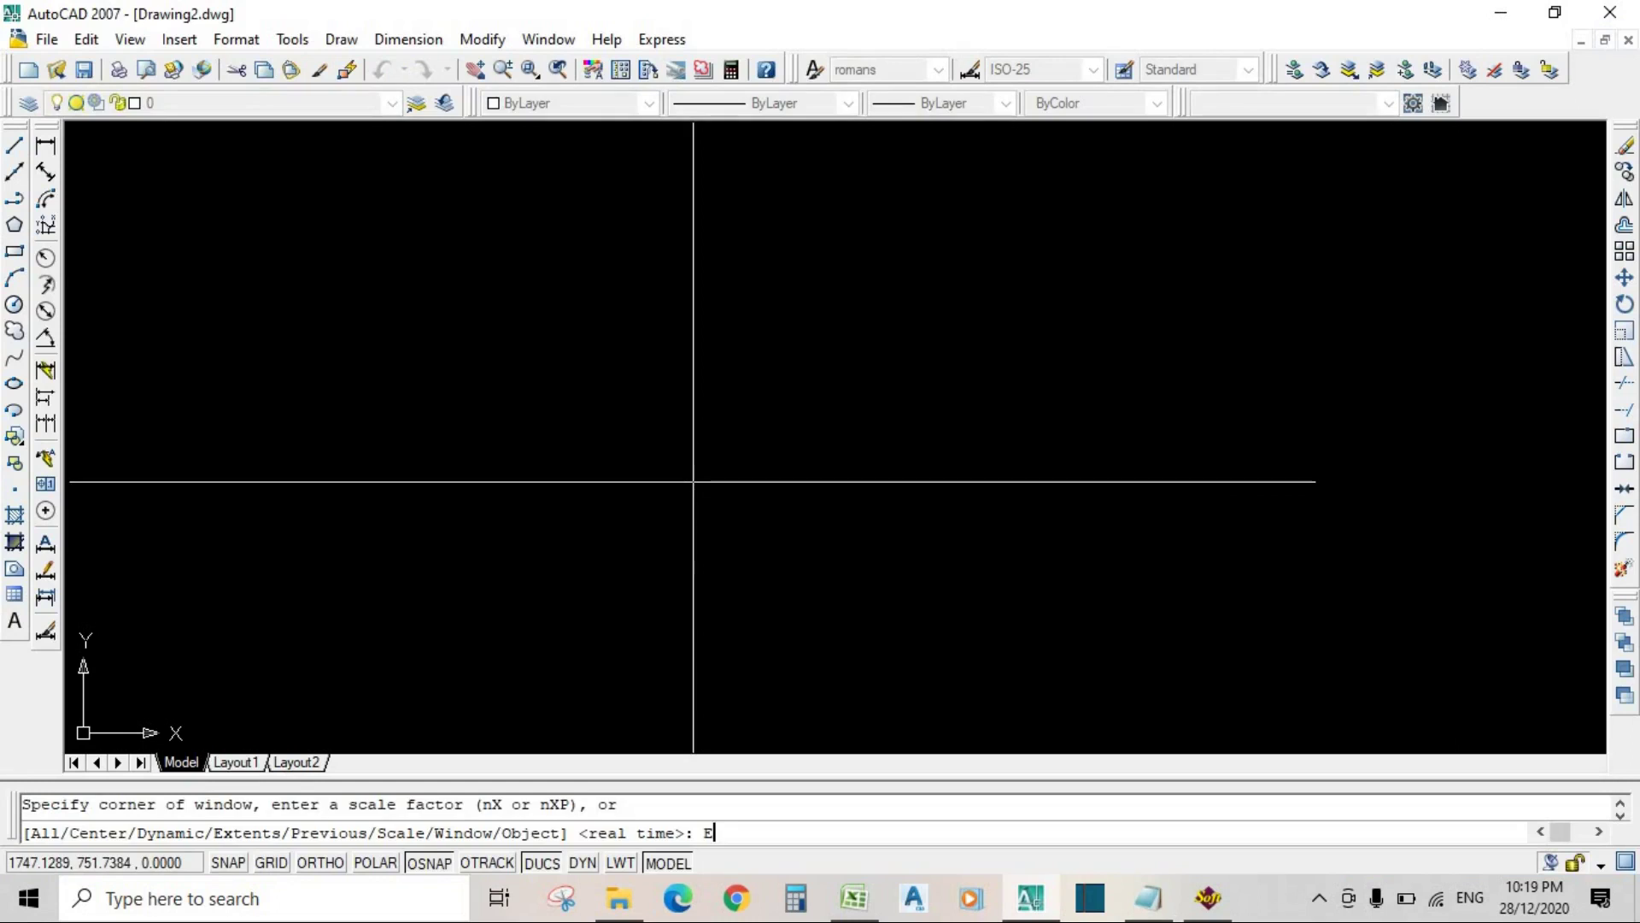
type("E")
key("Return")
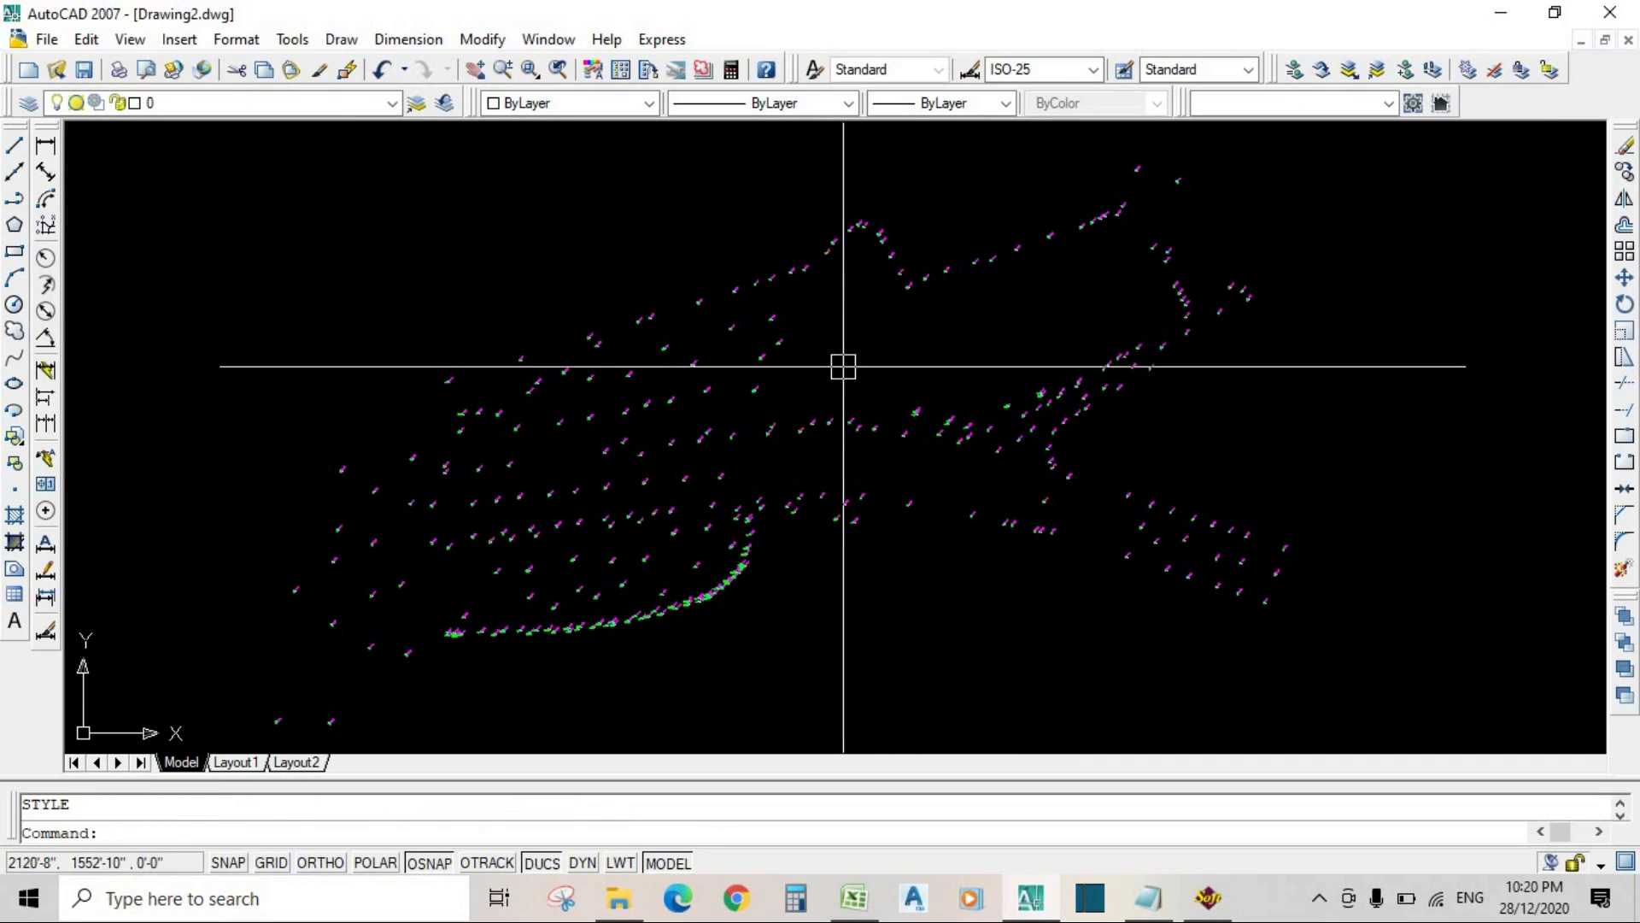
Step: Review the drawing units' length type and precision, keeping Engineering with 0'-0" precision
middle_click_drag(888, 402, 883, 408)
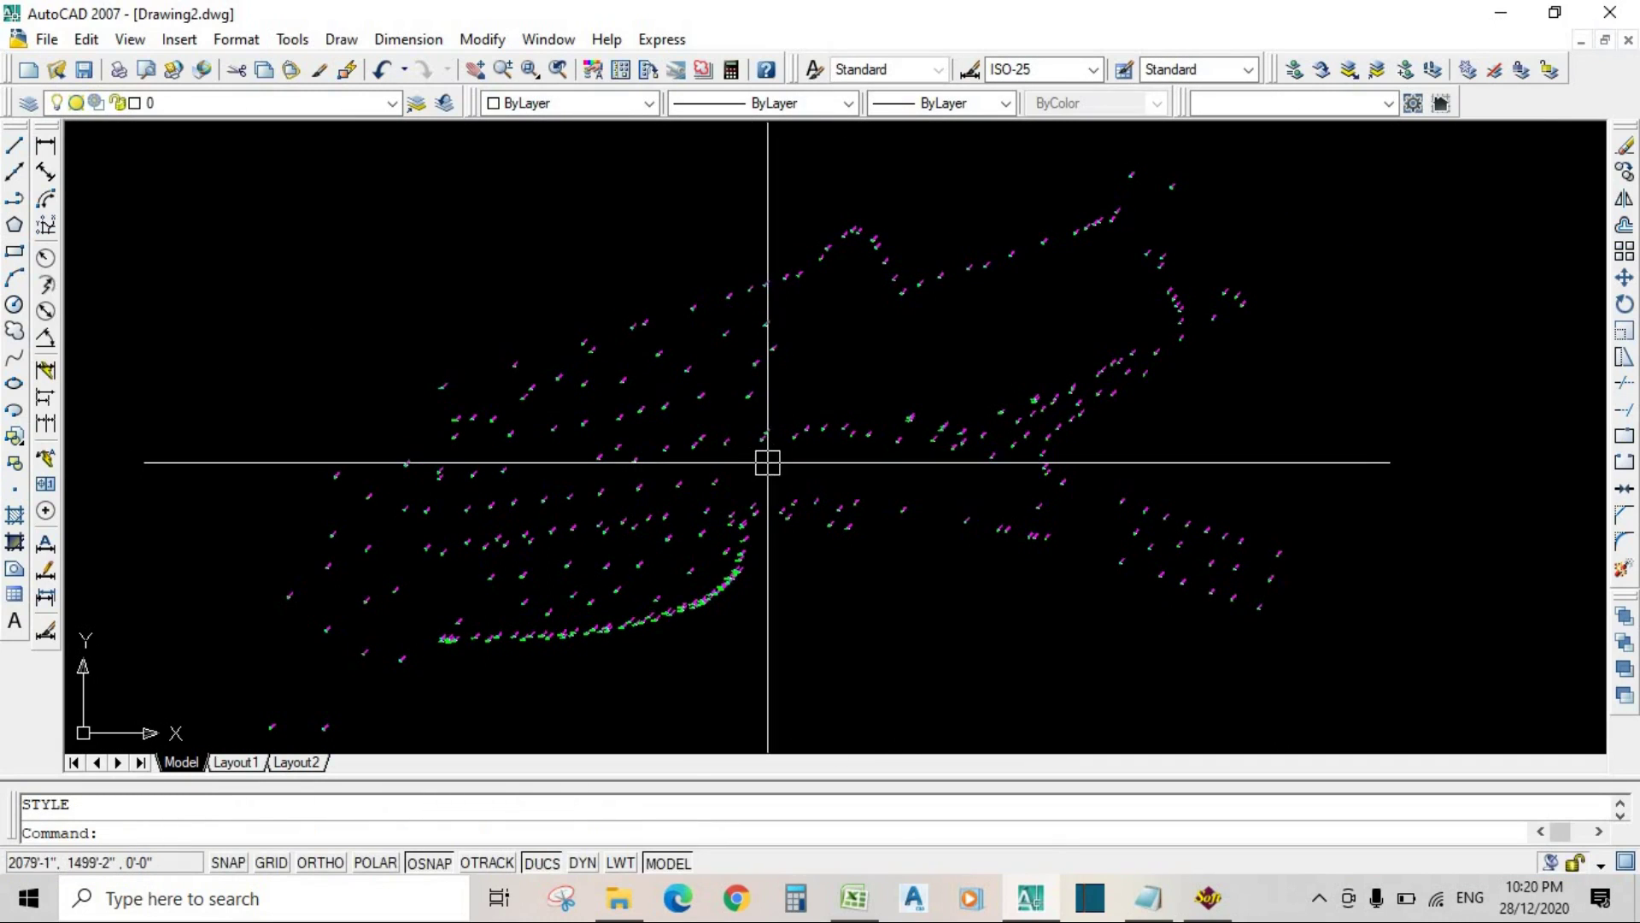
middle_click_drag(750, 496, 750, 491)
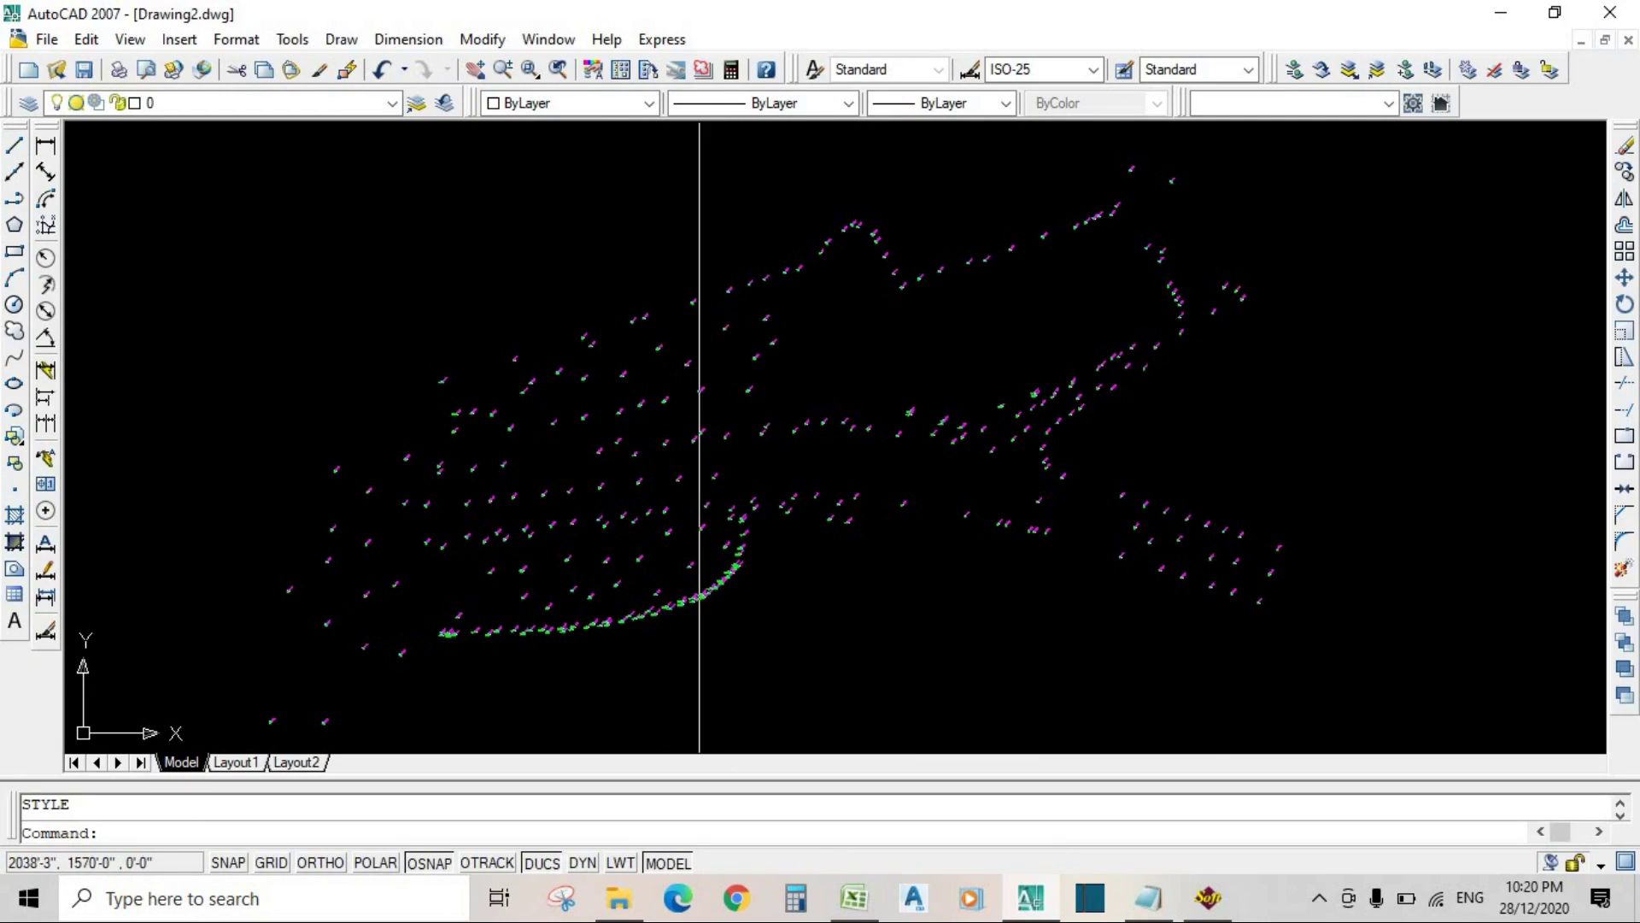
scroll(720, 292, "up", 1)
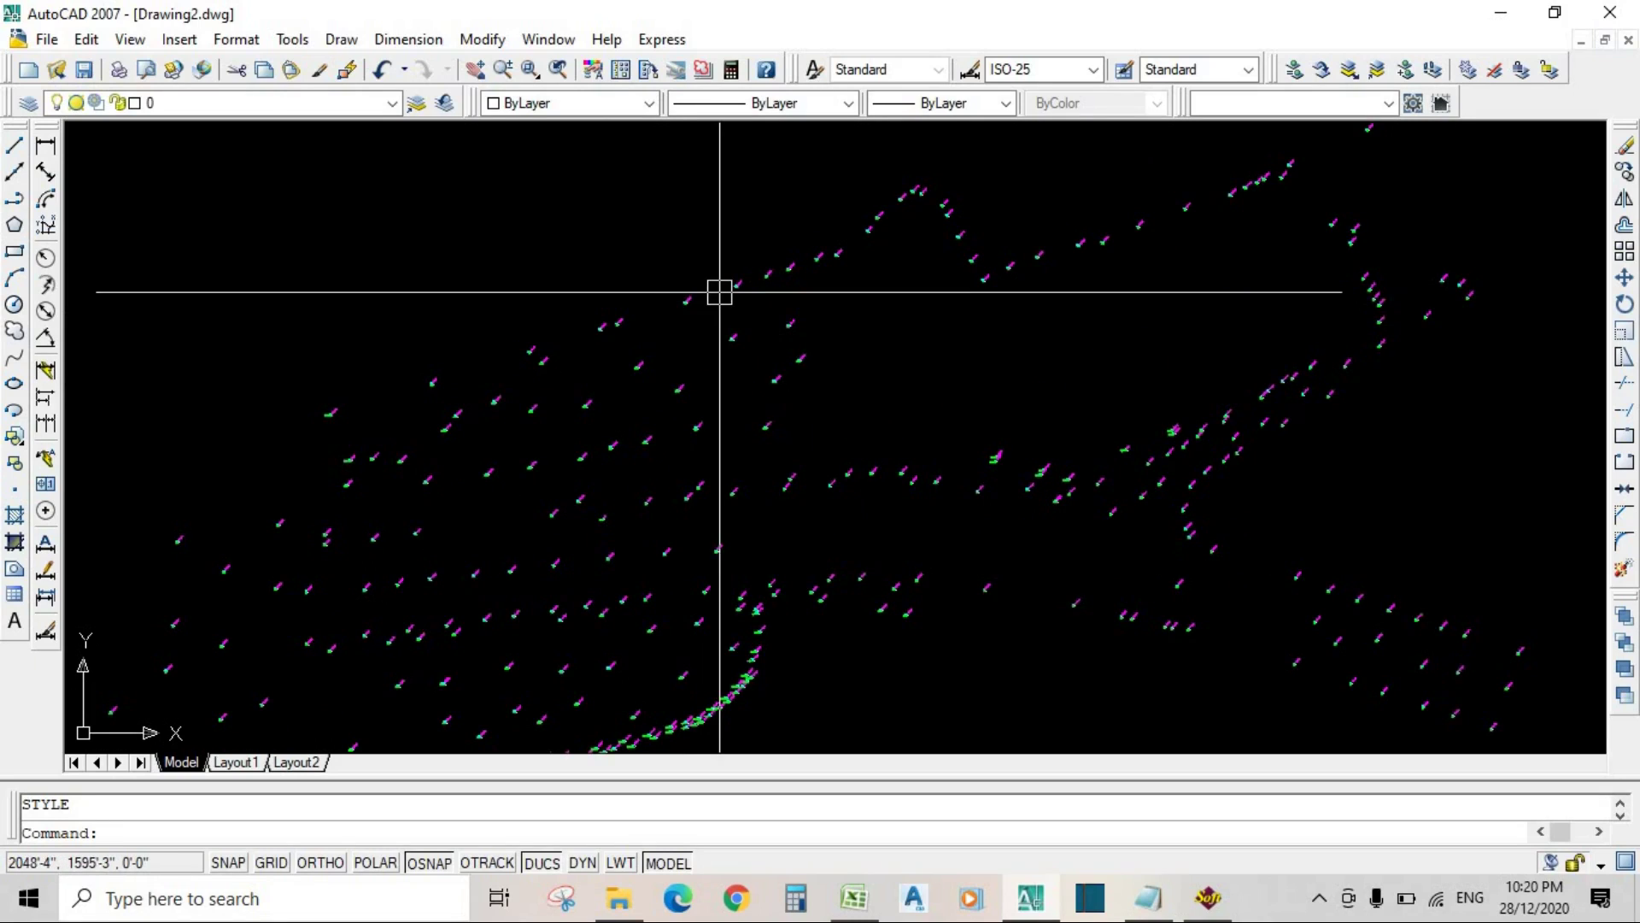
key("Return")
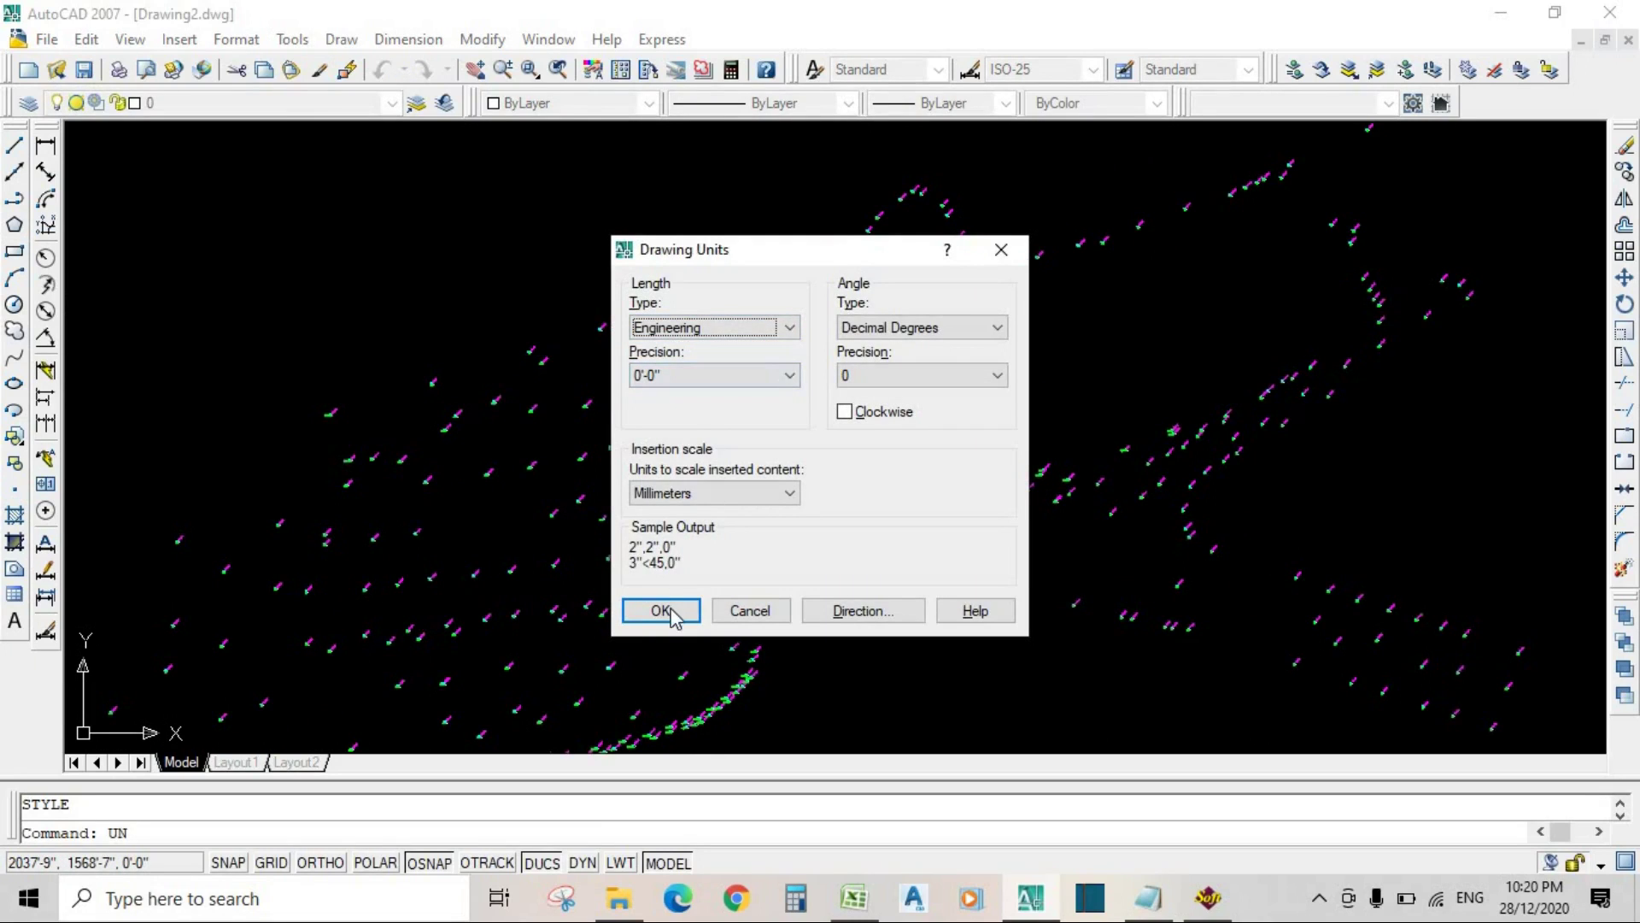
left_click(662, 611)
left_click(863, 511)
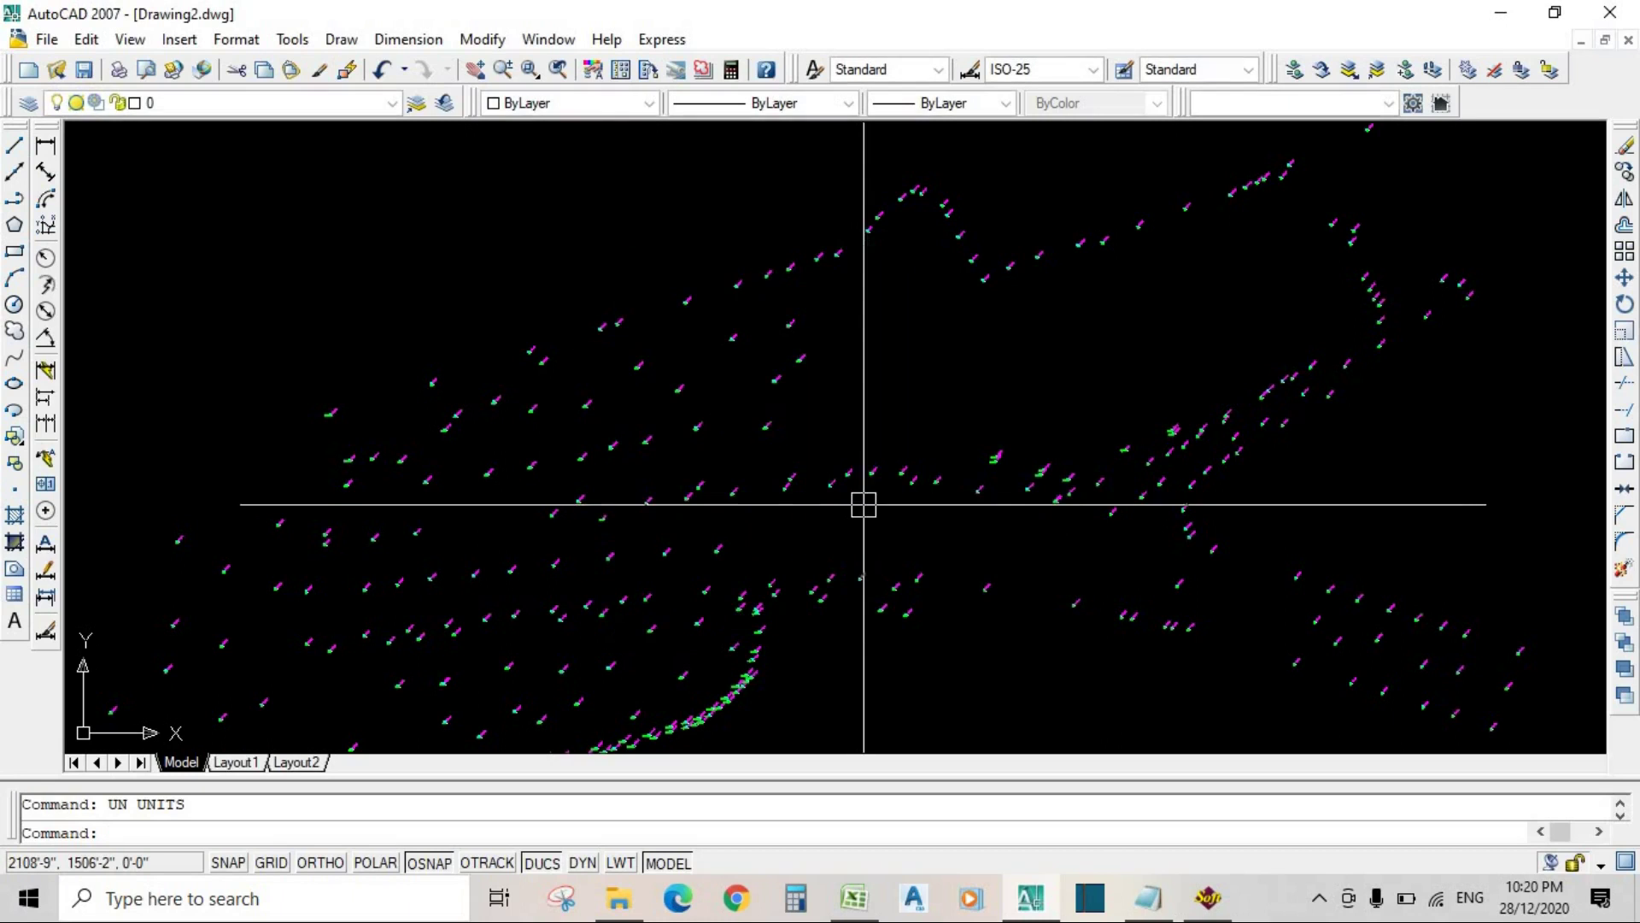
Step: Examine the imported survey points with their number, code and elevation labels across the drawing
scroll(744, 286, "down", 6)
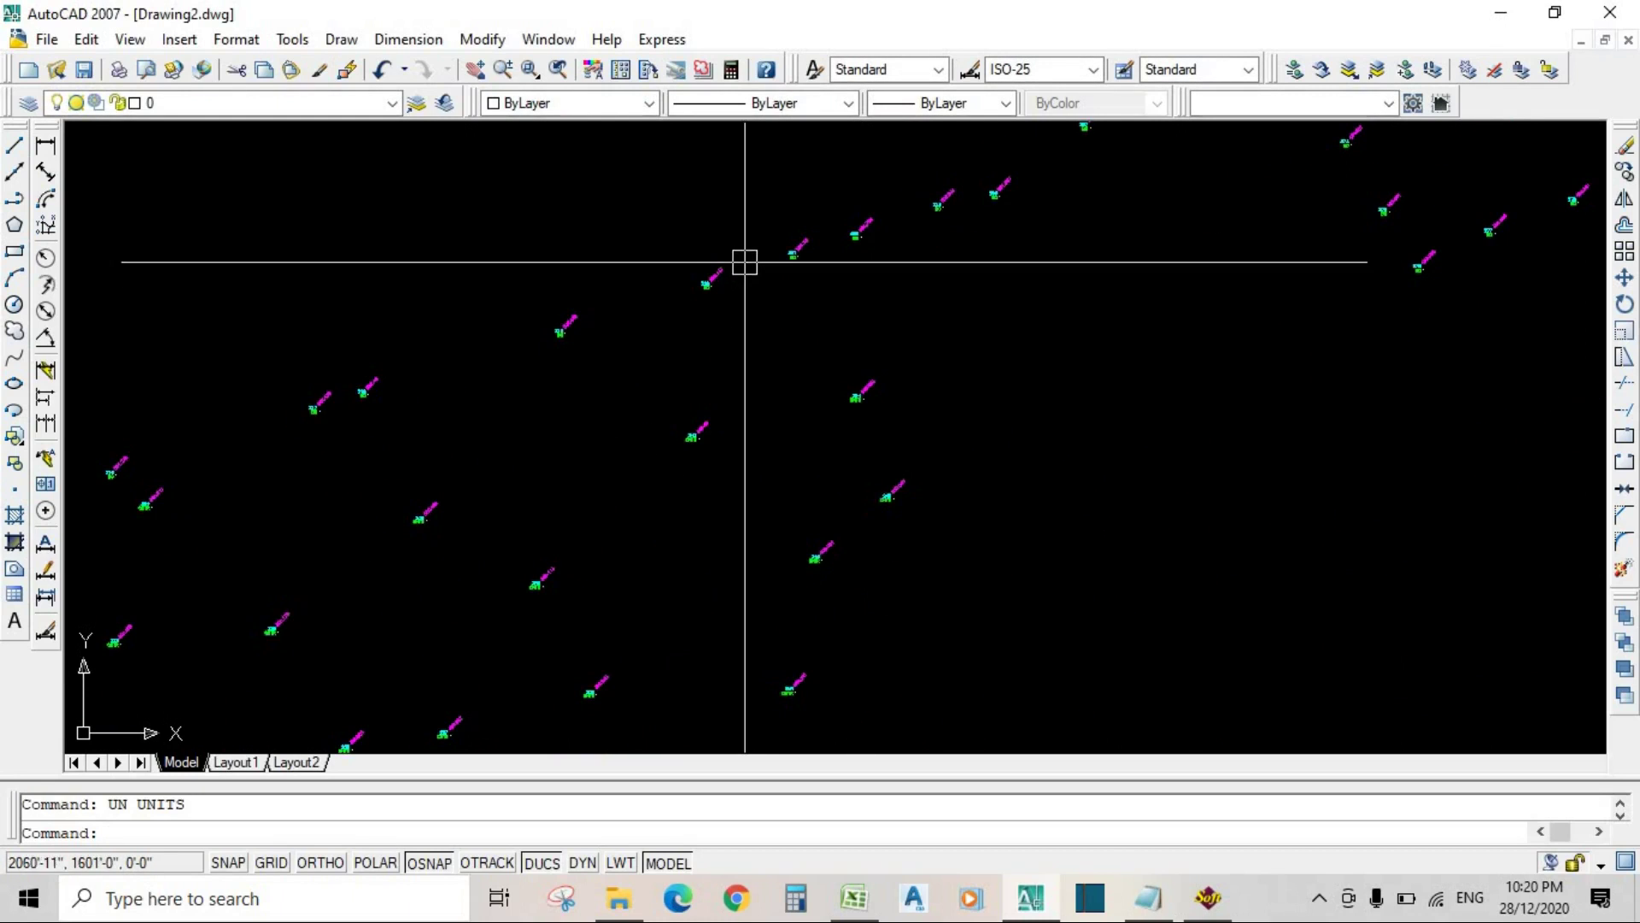
middle_click_drag(916, 386, 827, 381)
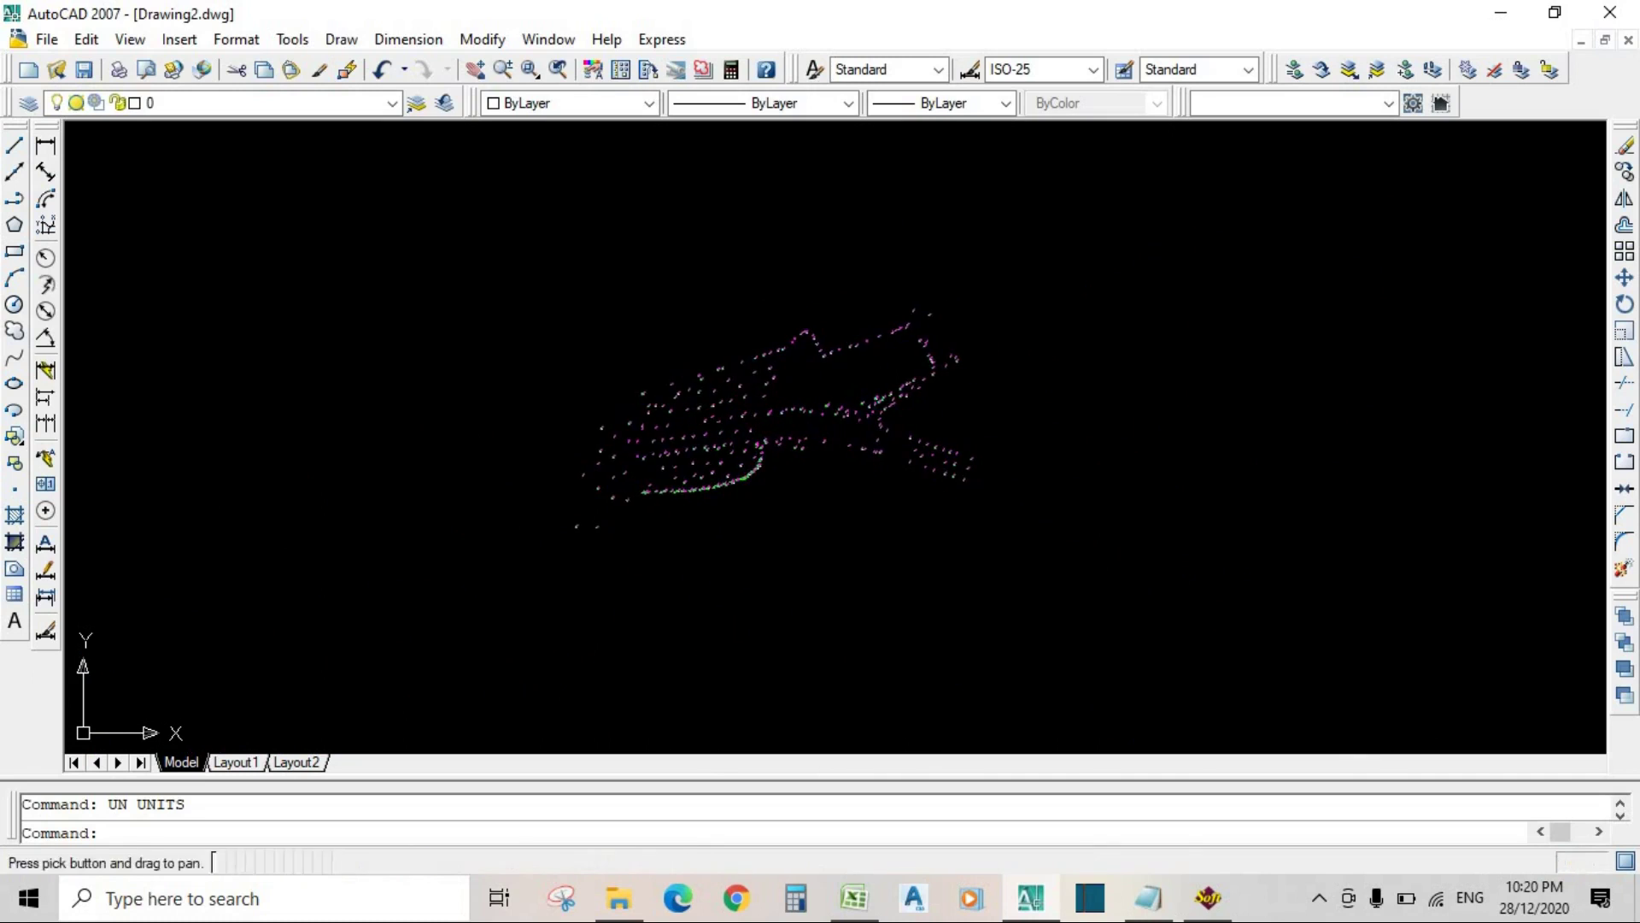
scroll(827, 381, "up", 8)
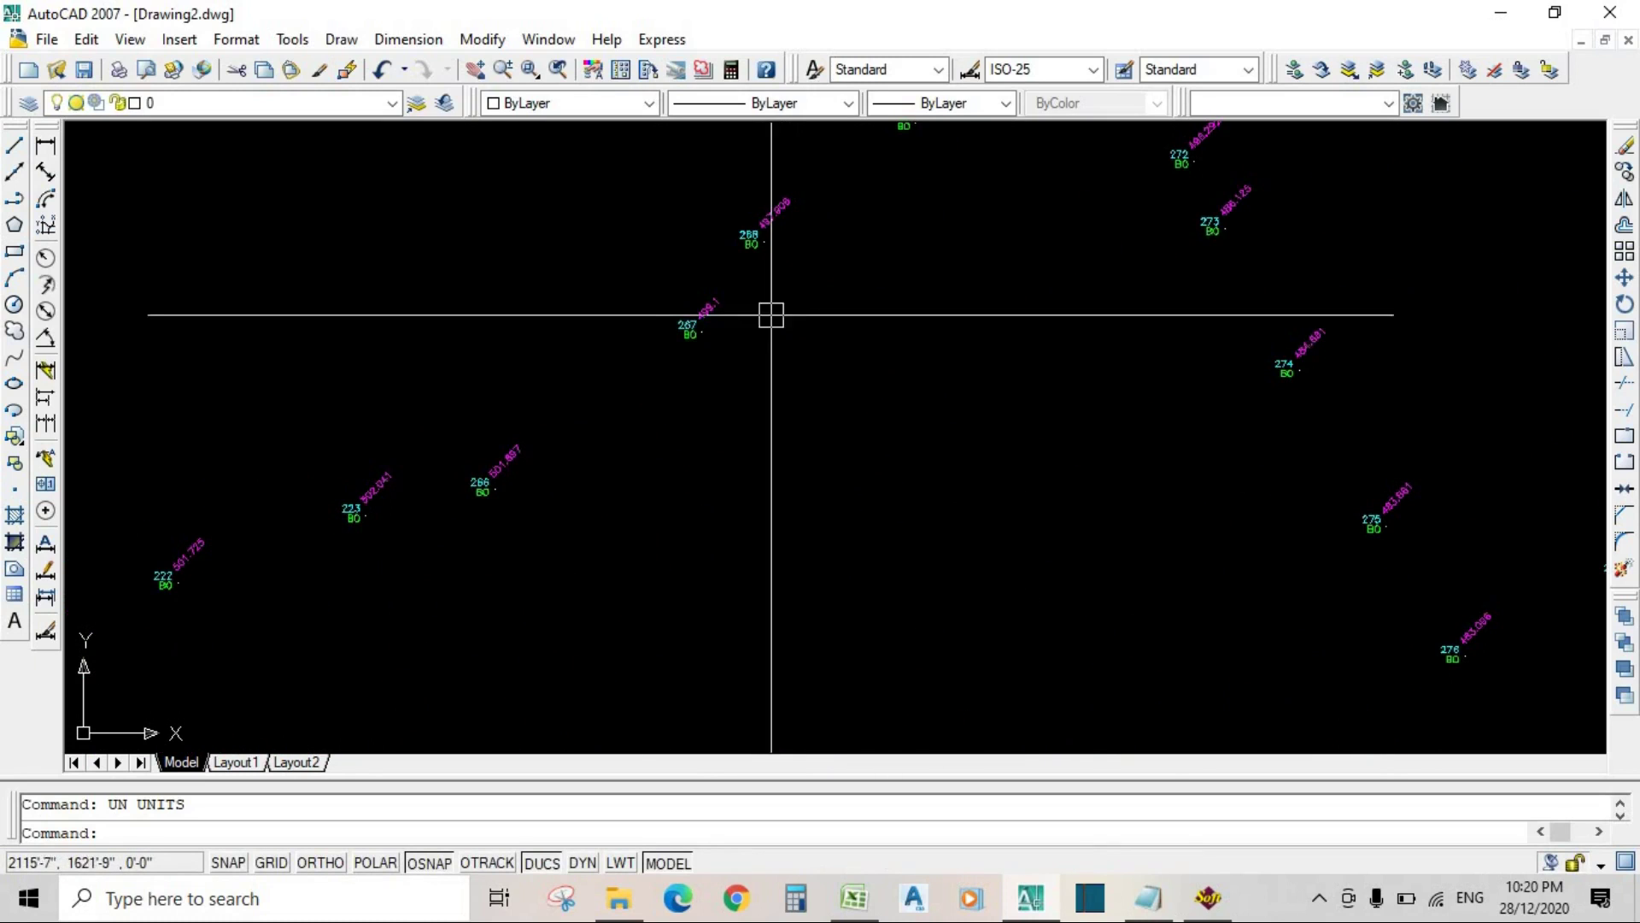
scroll(688, 300, "down", 3)
middle_click_drag(688, 301, 714, 177)
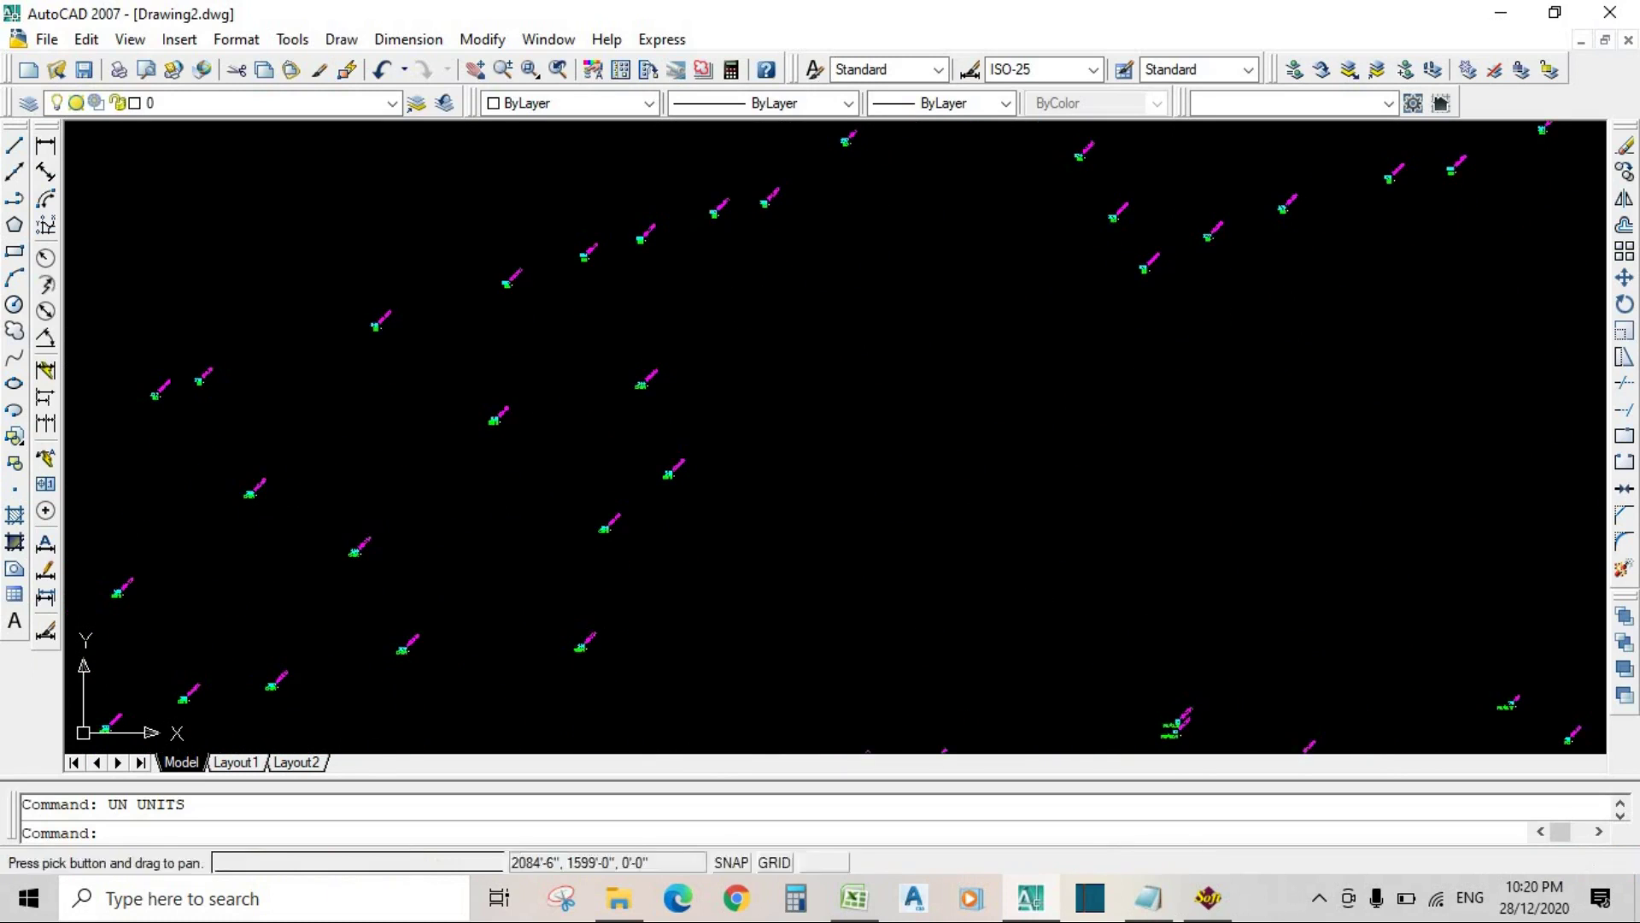
scroll(709, 360, "down", 6)
mouse_move(747, 368)
middle_mouse_down()
mouse_move(772, 336)
mouse_move(975, 230)
middle_mouse_up()
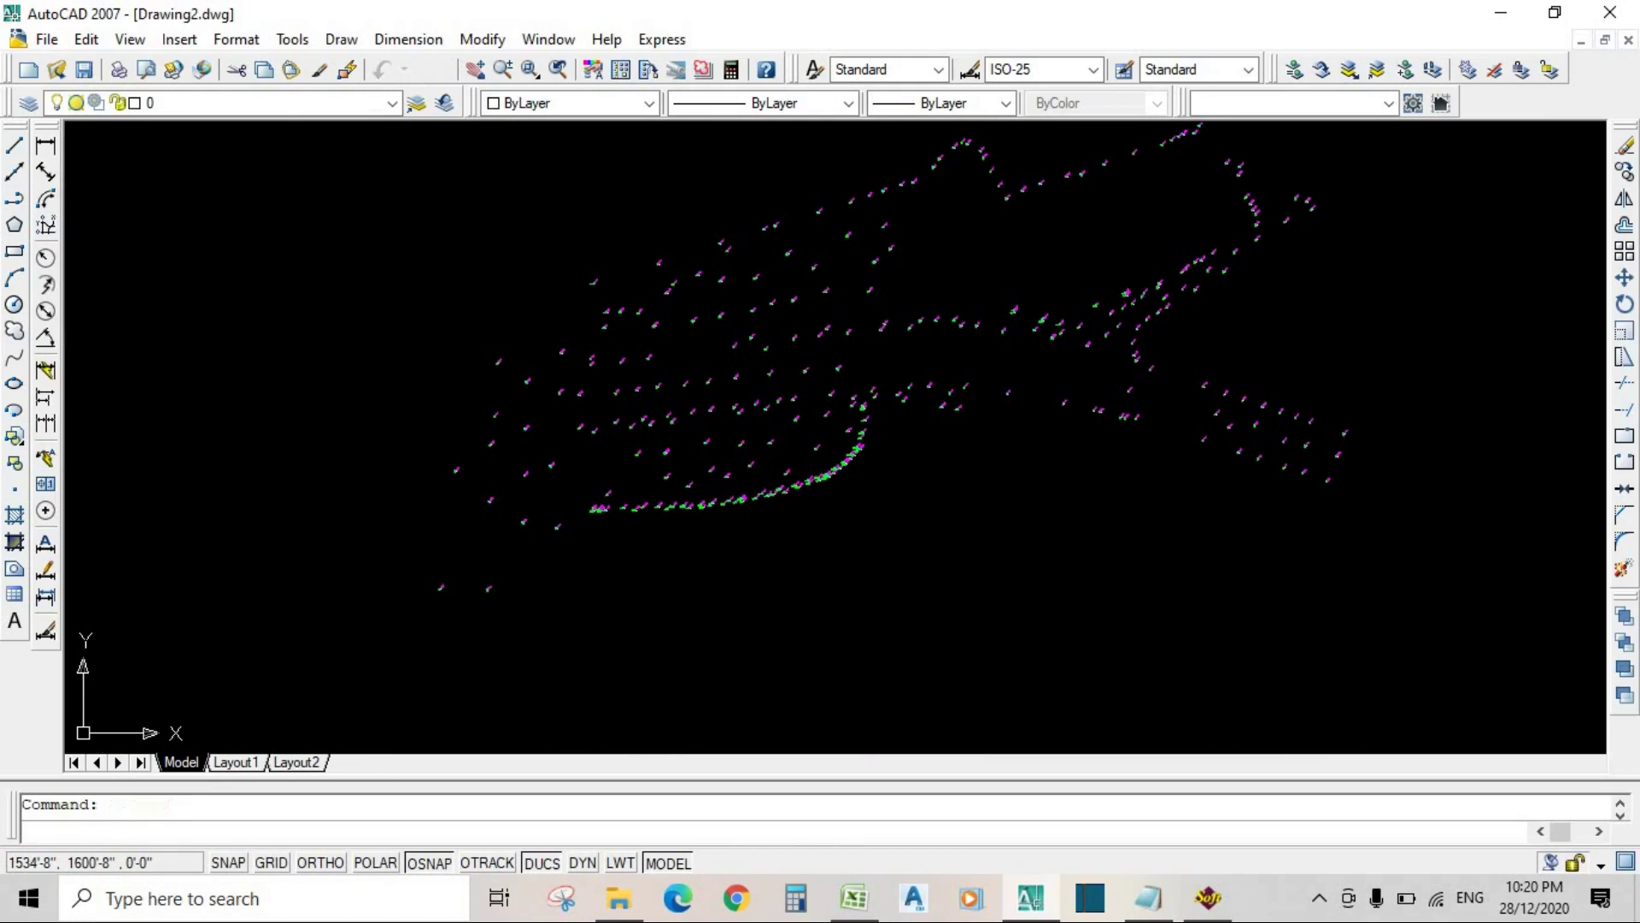
Step: Start a polyline at boundary point 290 (BO) and draw its first segment to point 291
left_click(14, 198)
middle_click_drag(692, 476, 384, 667)
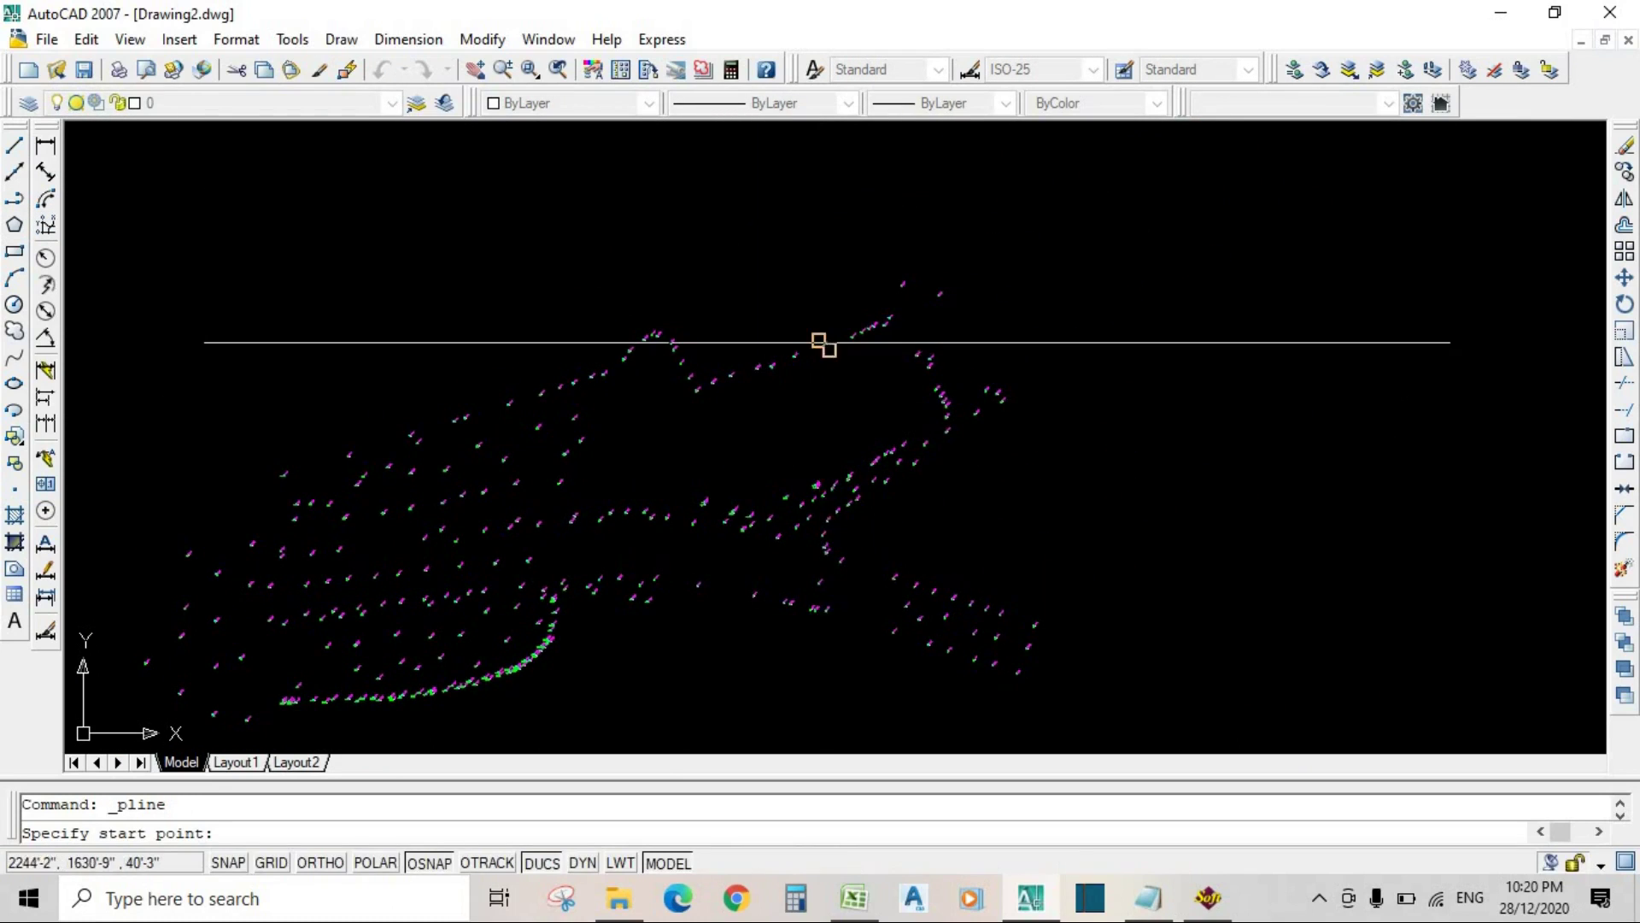
scroll(823, 344, "up", 10)
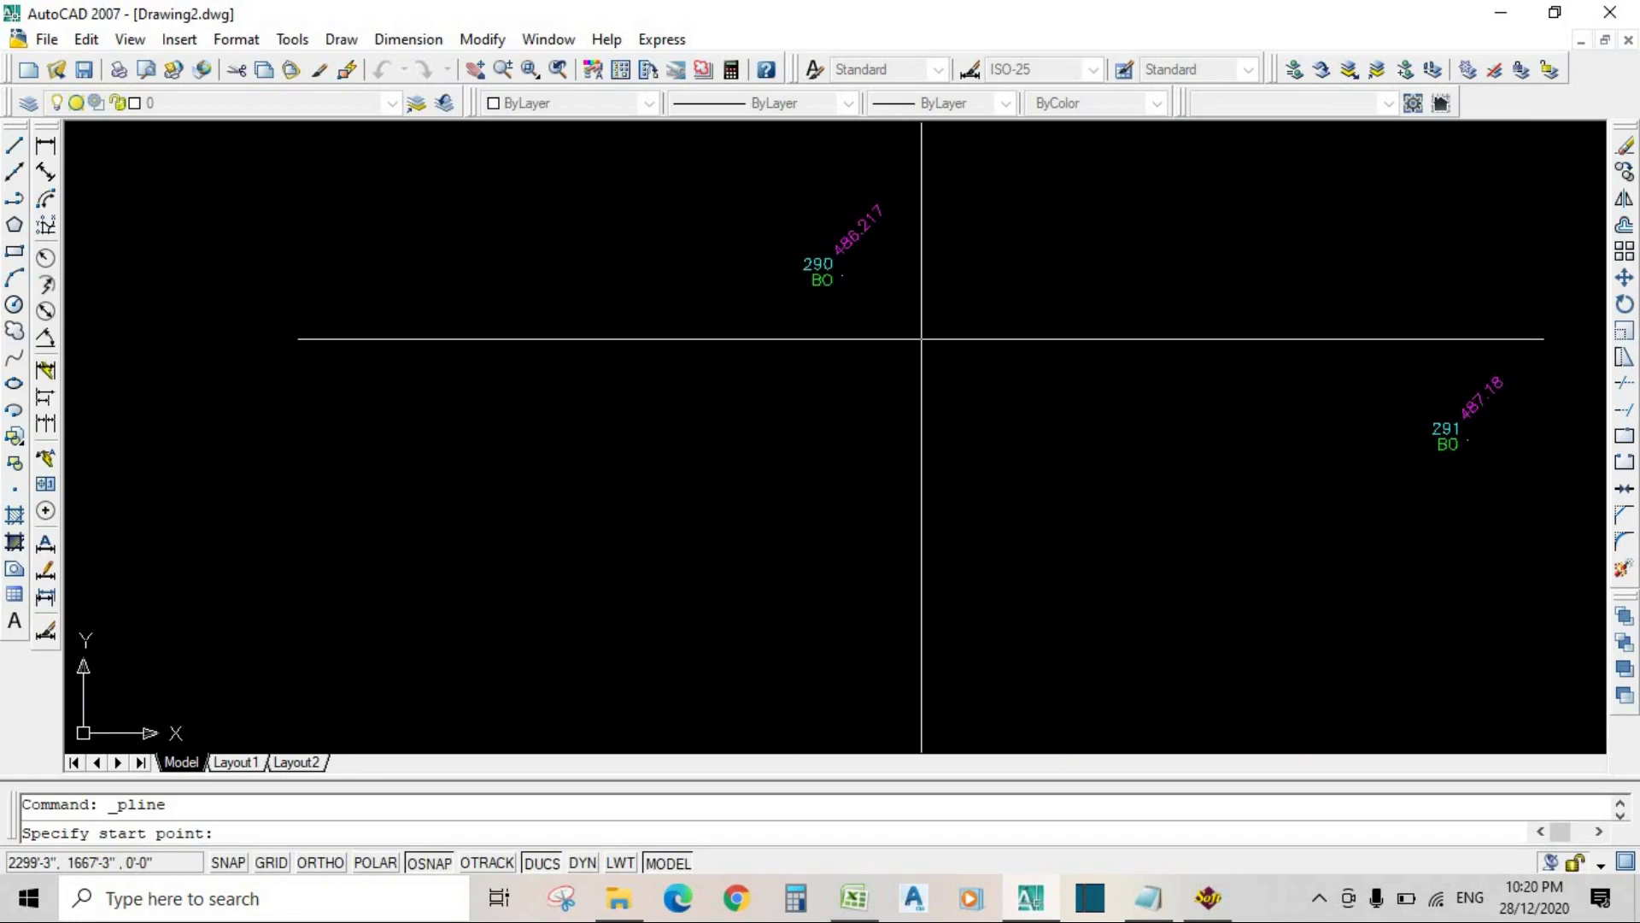
left_click(844, 276)
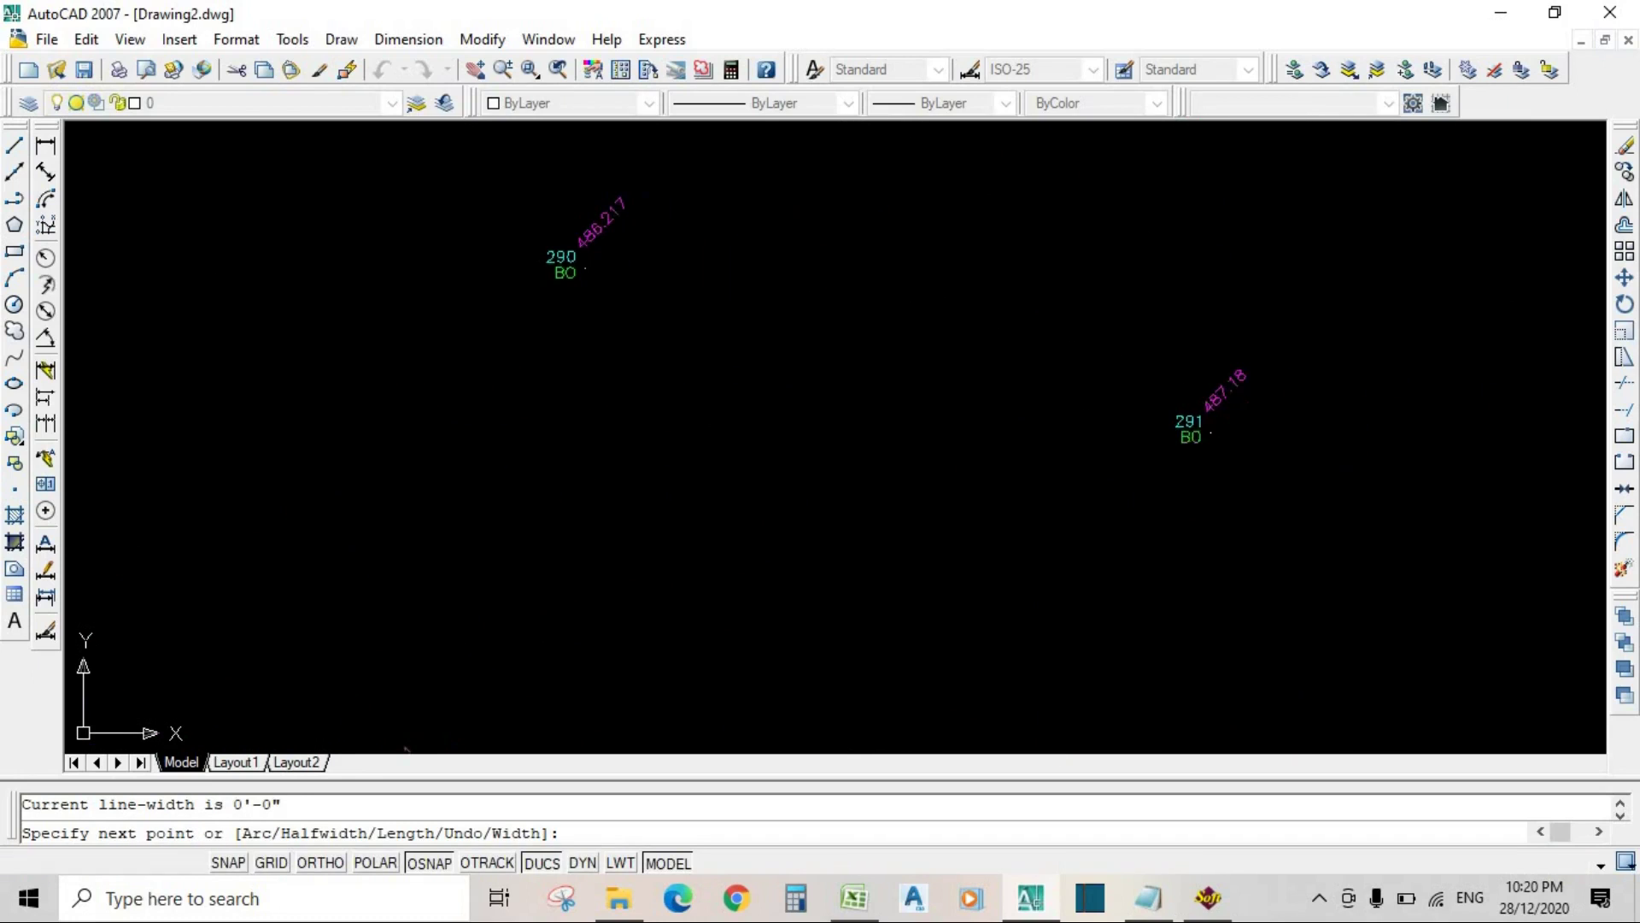
left_click(1210, 434)
Step: Continue the boundary polyline from point 291 along the eastern BO points down to point 72
scroll(1351, 547, "down", 2)
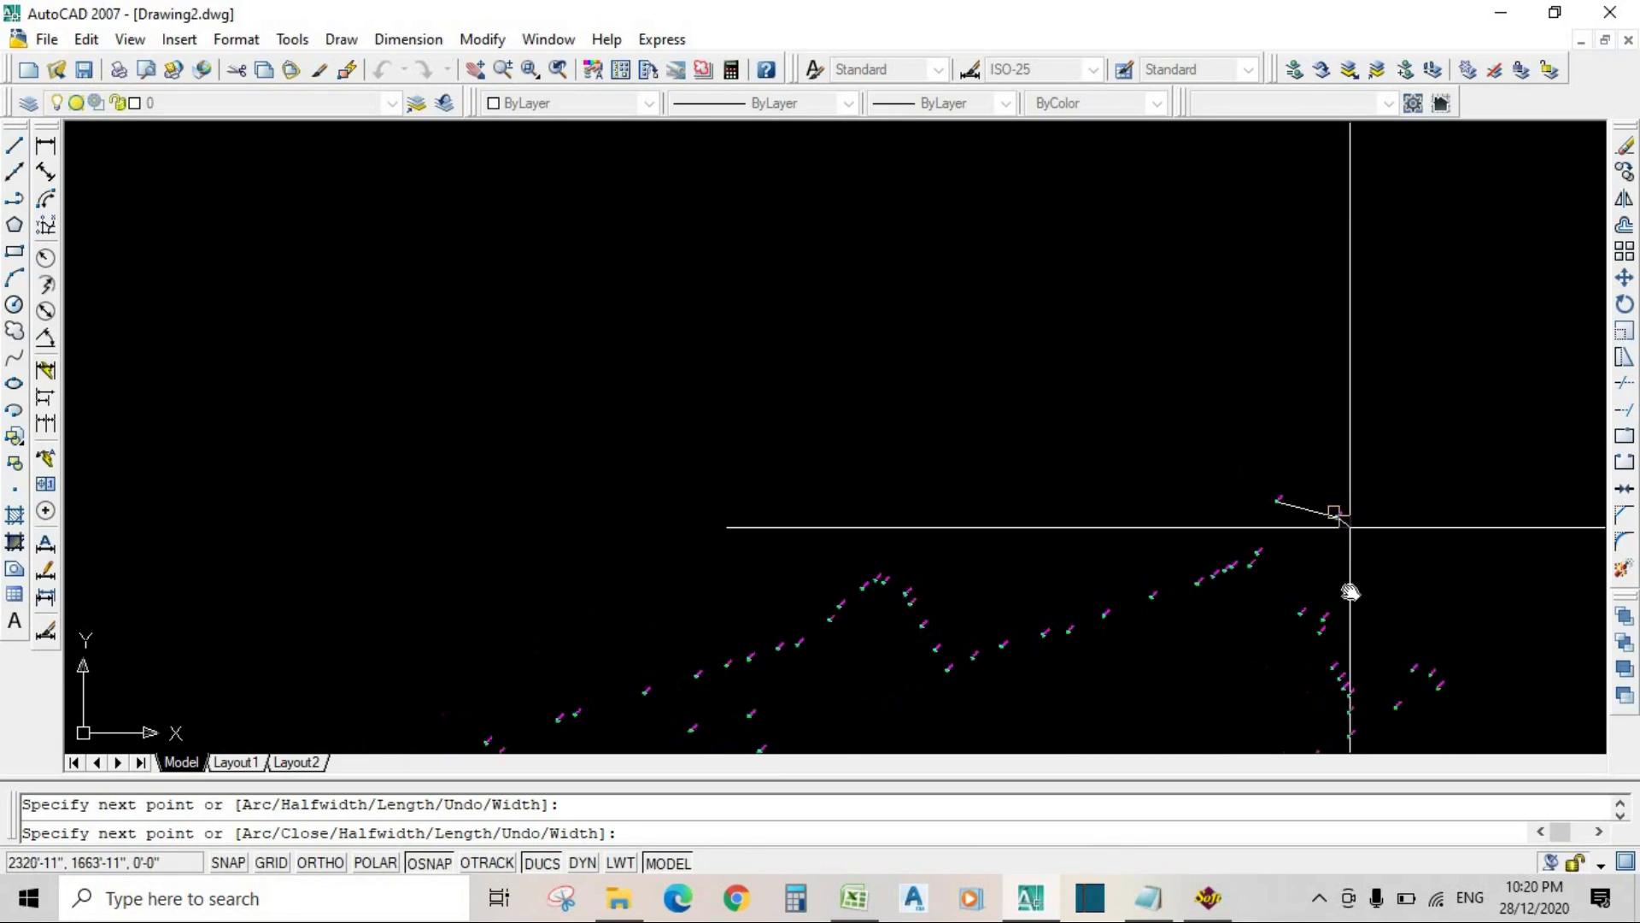
middle_click_drag(1350, 591, 1218, 520)
scroll(1259, 547, "up", 4)
middle_click_drag(1332, 590, 1275, 512)
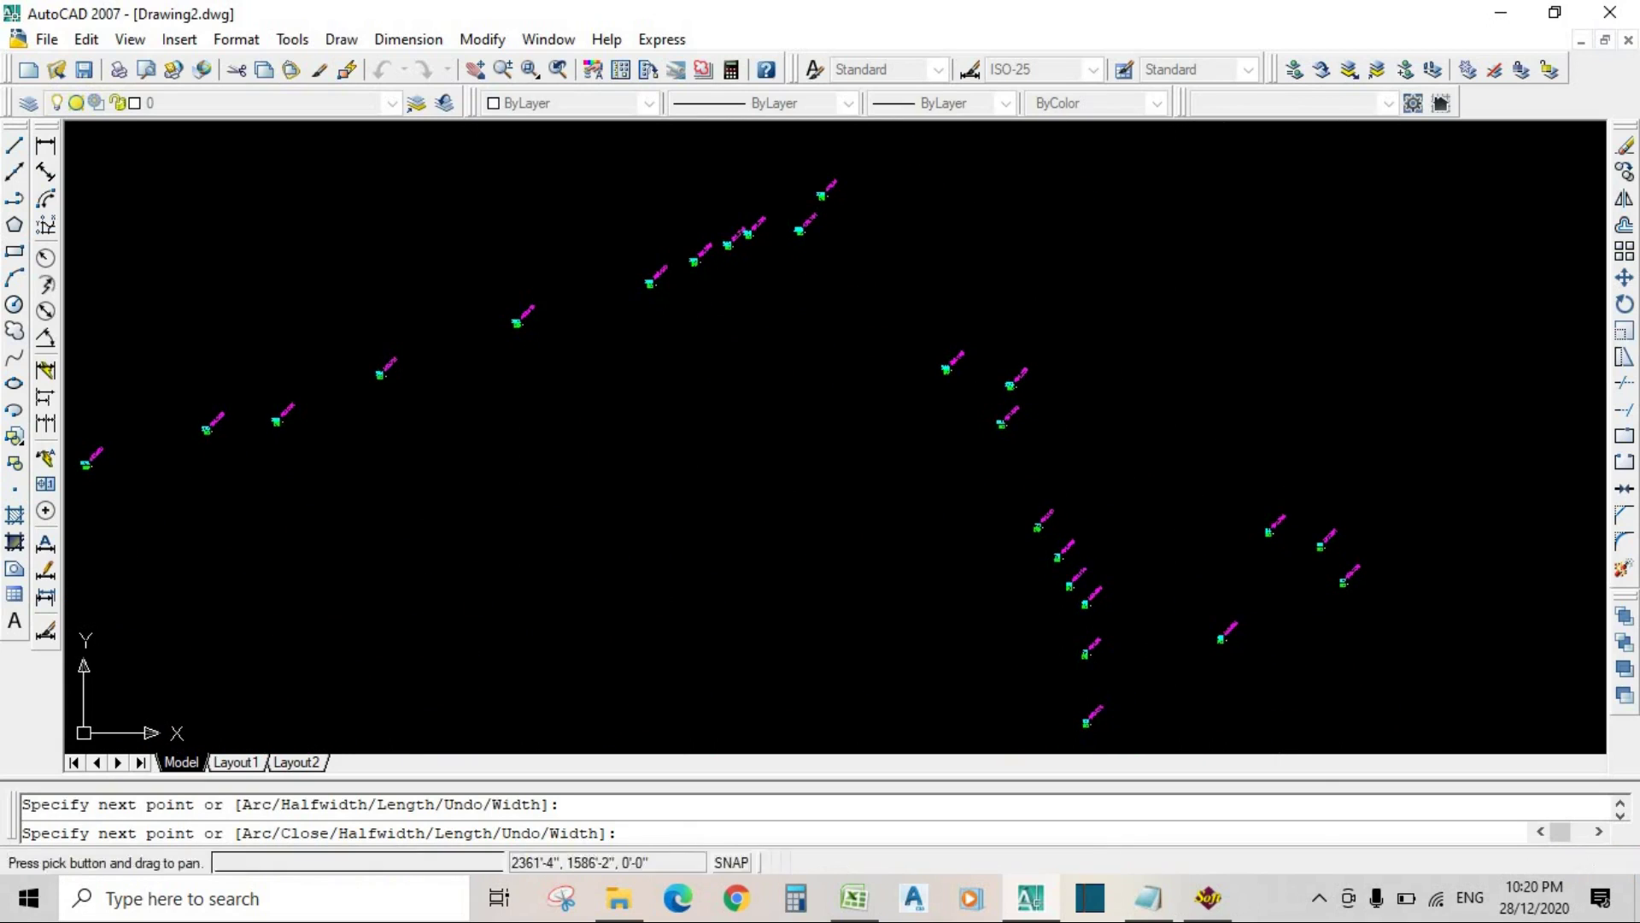
scroll(1281, 546, "up", 3)
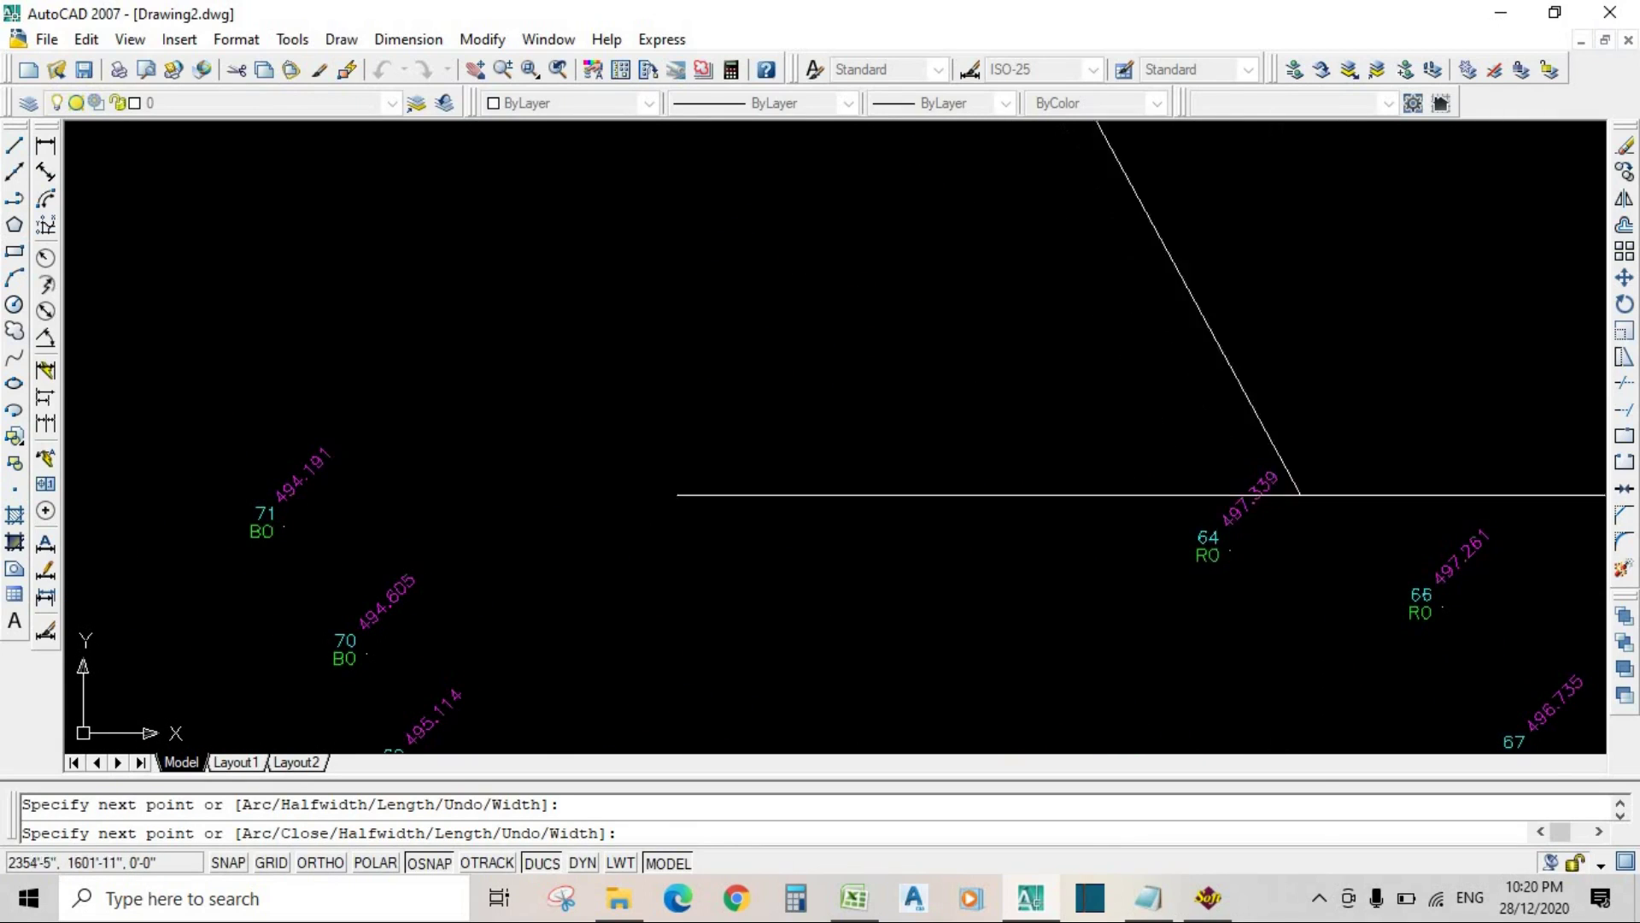
scroll(1409, 465, "down", 4)
scroll(1282, 606, "up", 5)
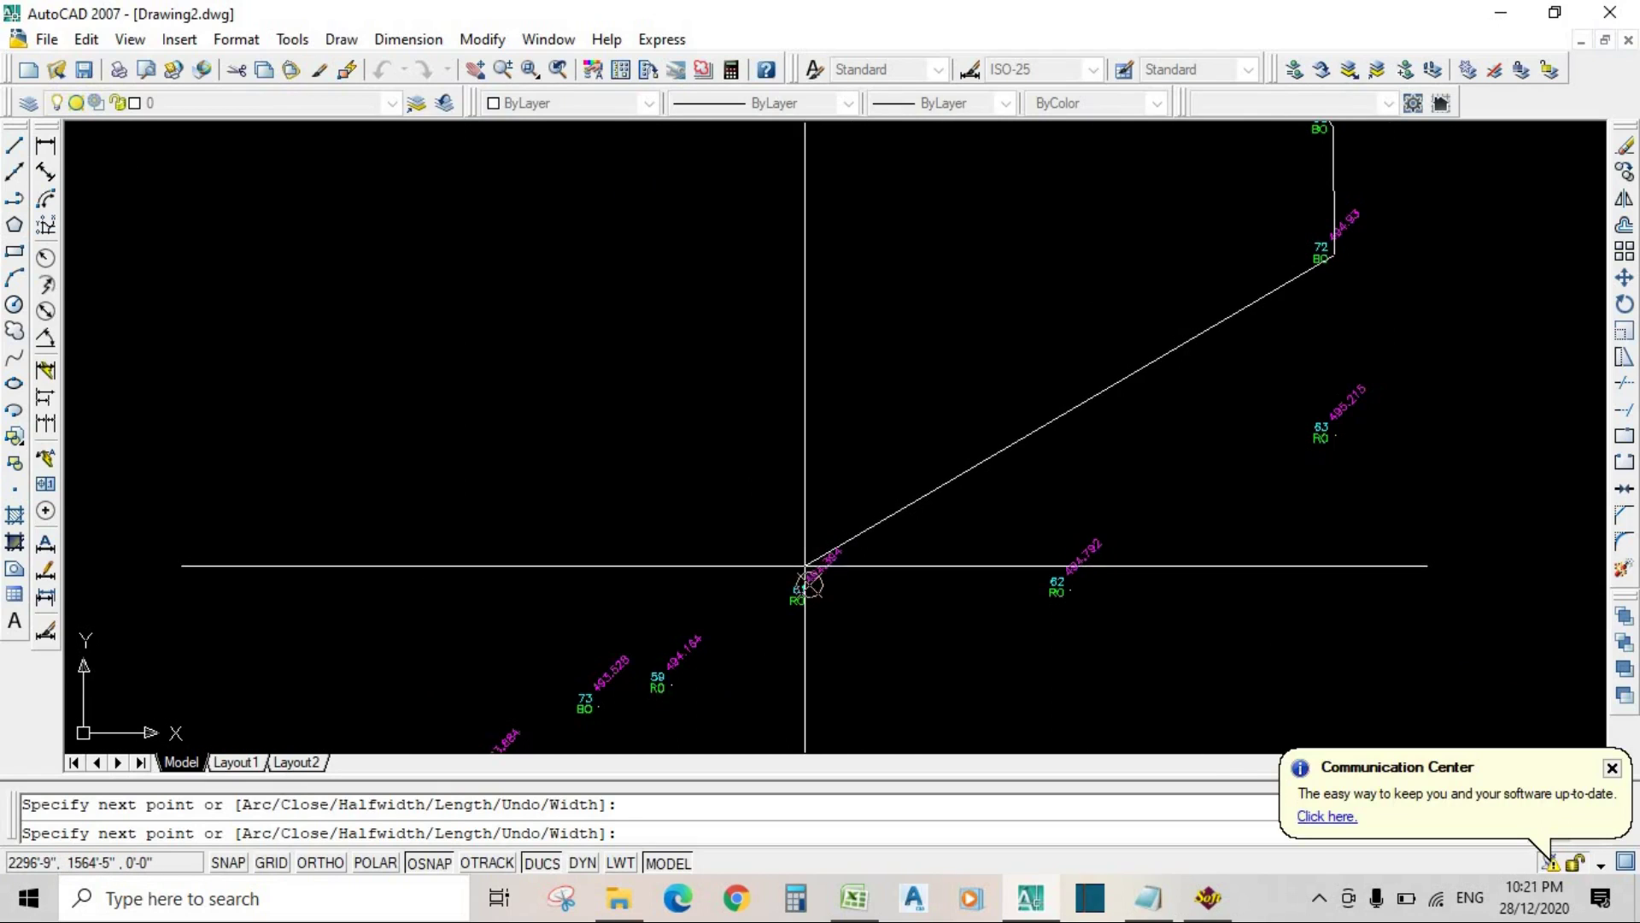
Step: Extend the boundary polyline southwest from point 72 to BO point 73, bypassing the RO points
middle_click_drag(800, 594, 984, 541)
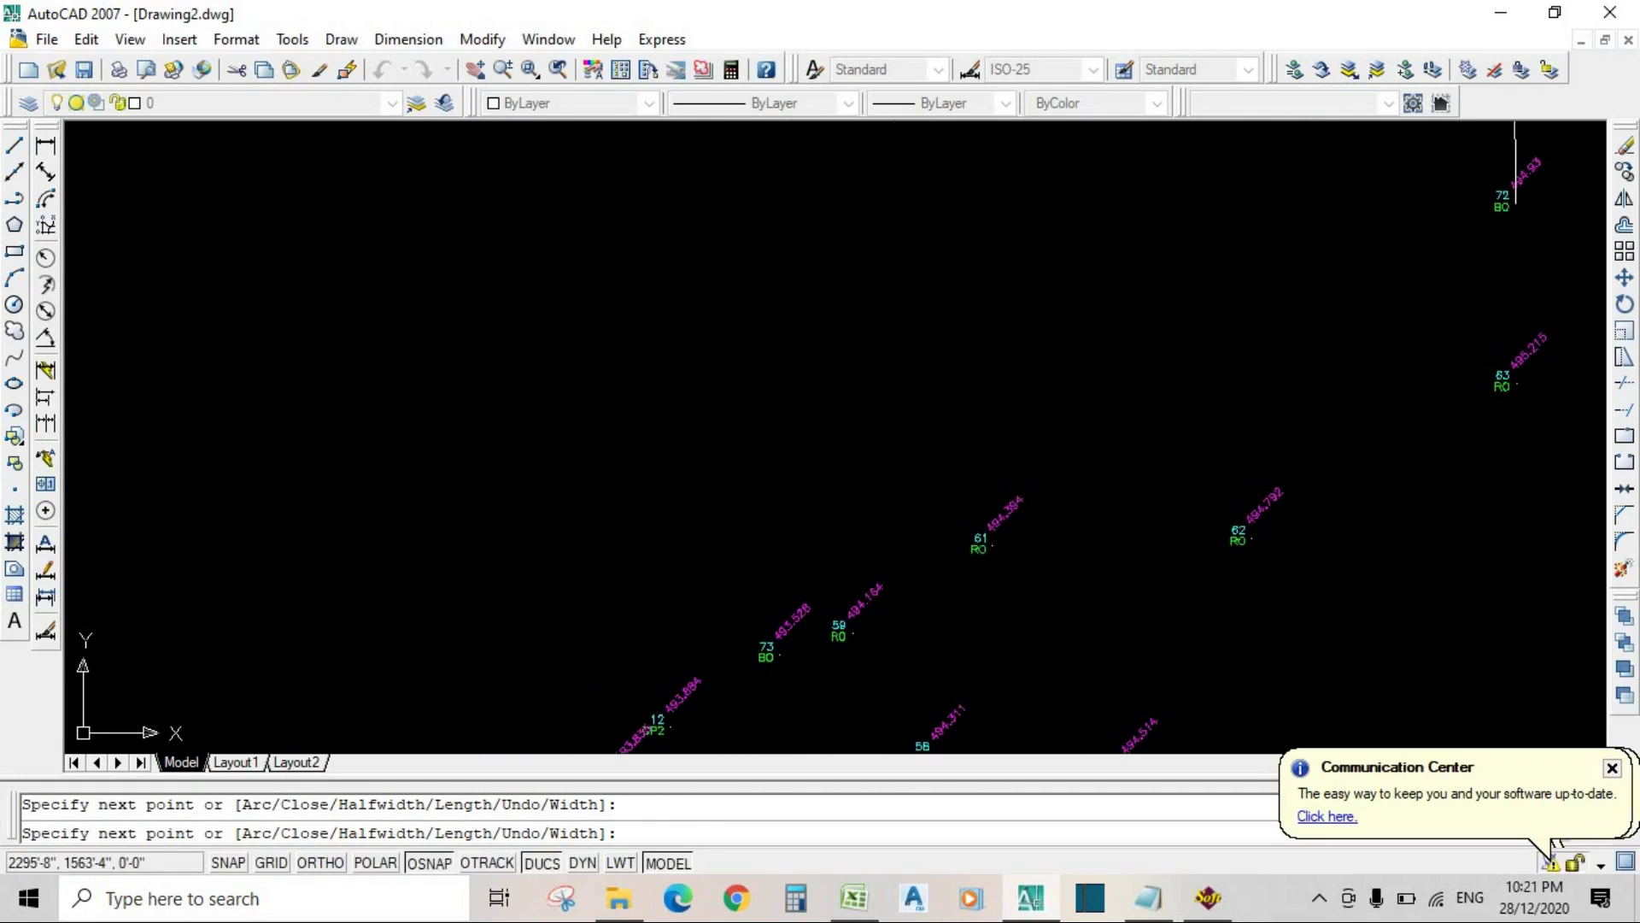
scroll(857, 607, "up", 4)
middle_click_drag(1032, 434, 1359, 176)
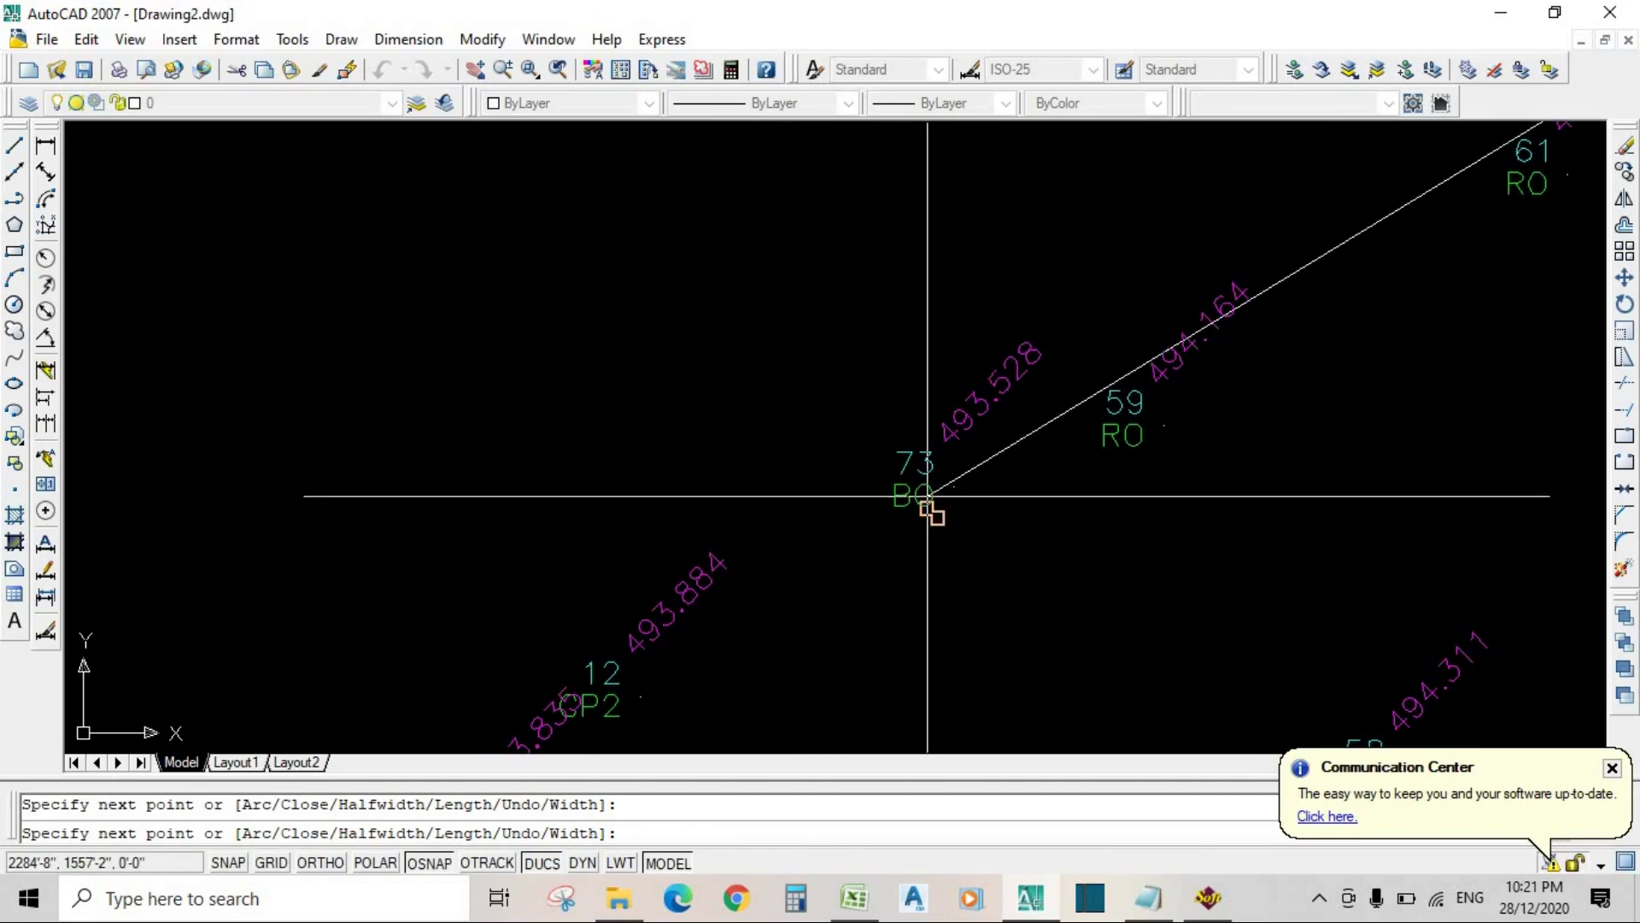
scroll(809, 513, "down", 4)
mouse_move(809, 512)
middle_mouse_down()
mouse_move(967, 402)
mouse_move(1150, 311)
middle_mouse_up()
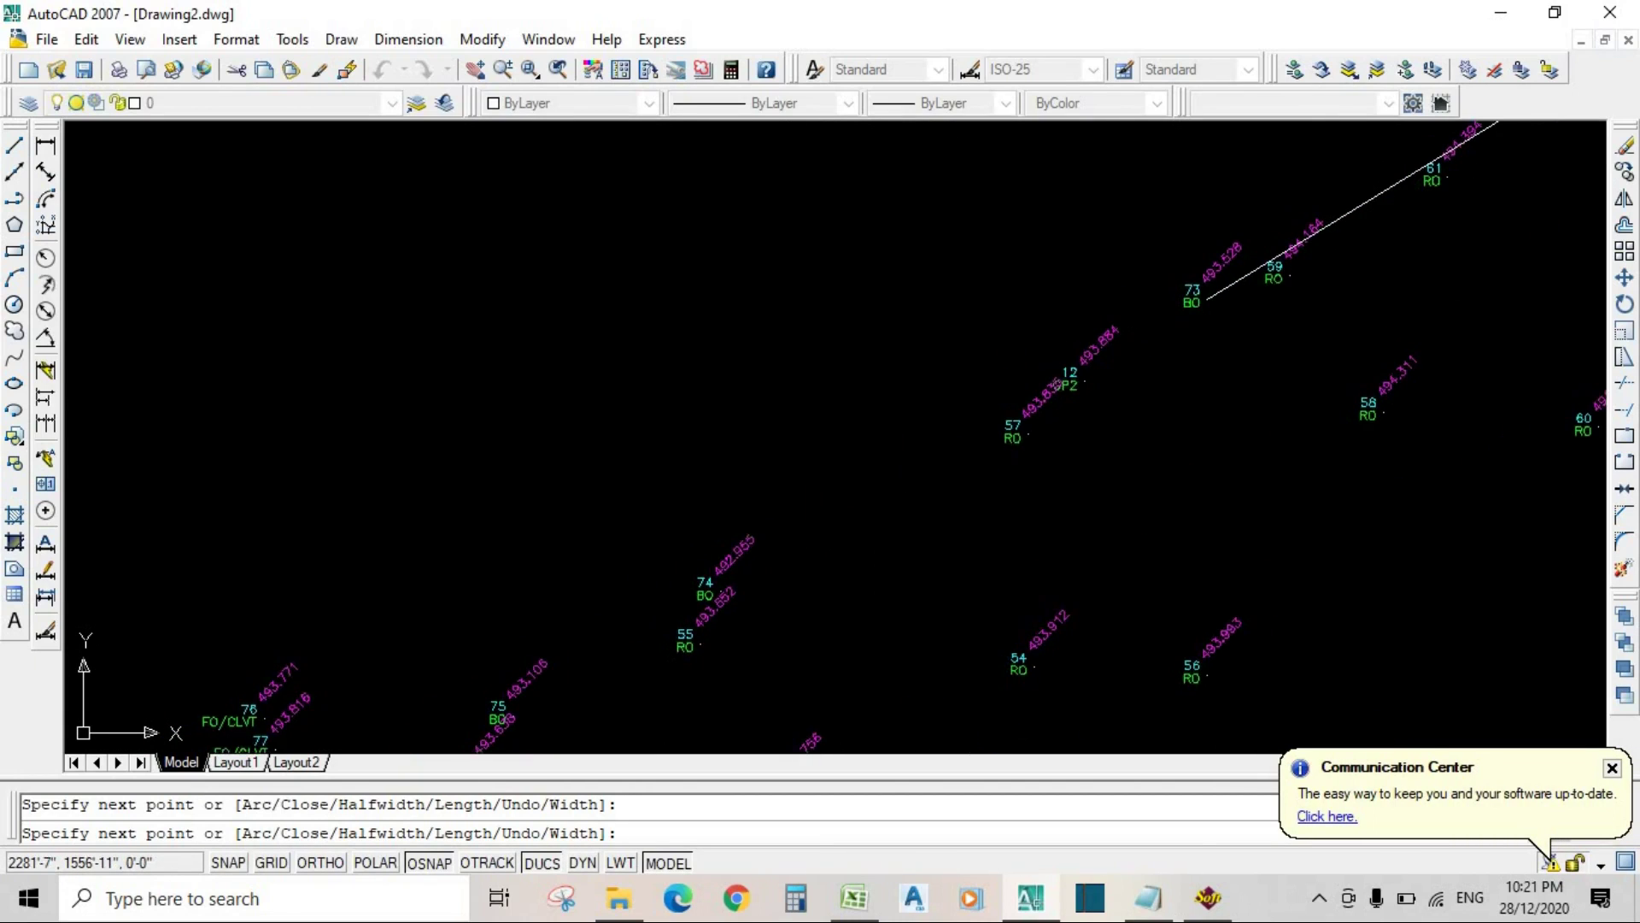
Step: Continue the boundary polyline westward from point 73 along the BO points, through point 126 to point 128
scroll(1058, 403, "up", 5)
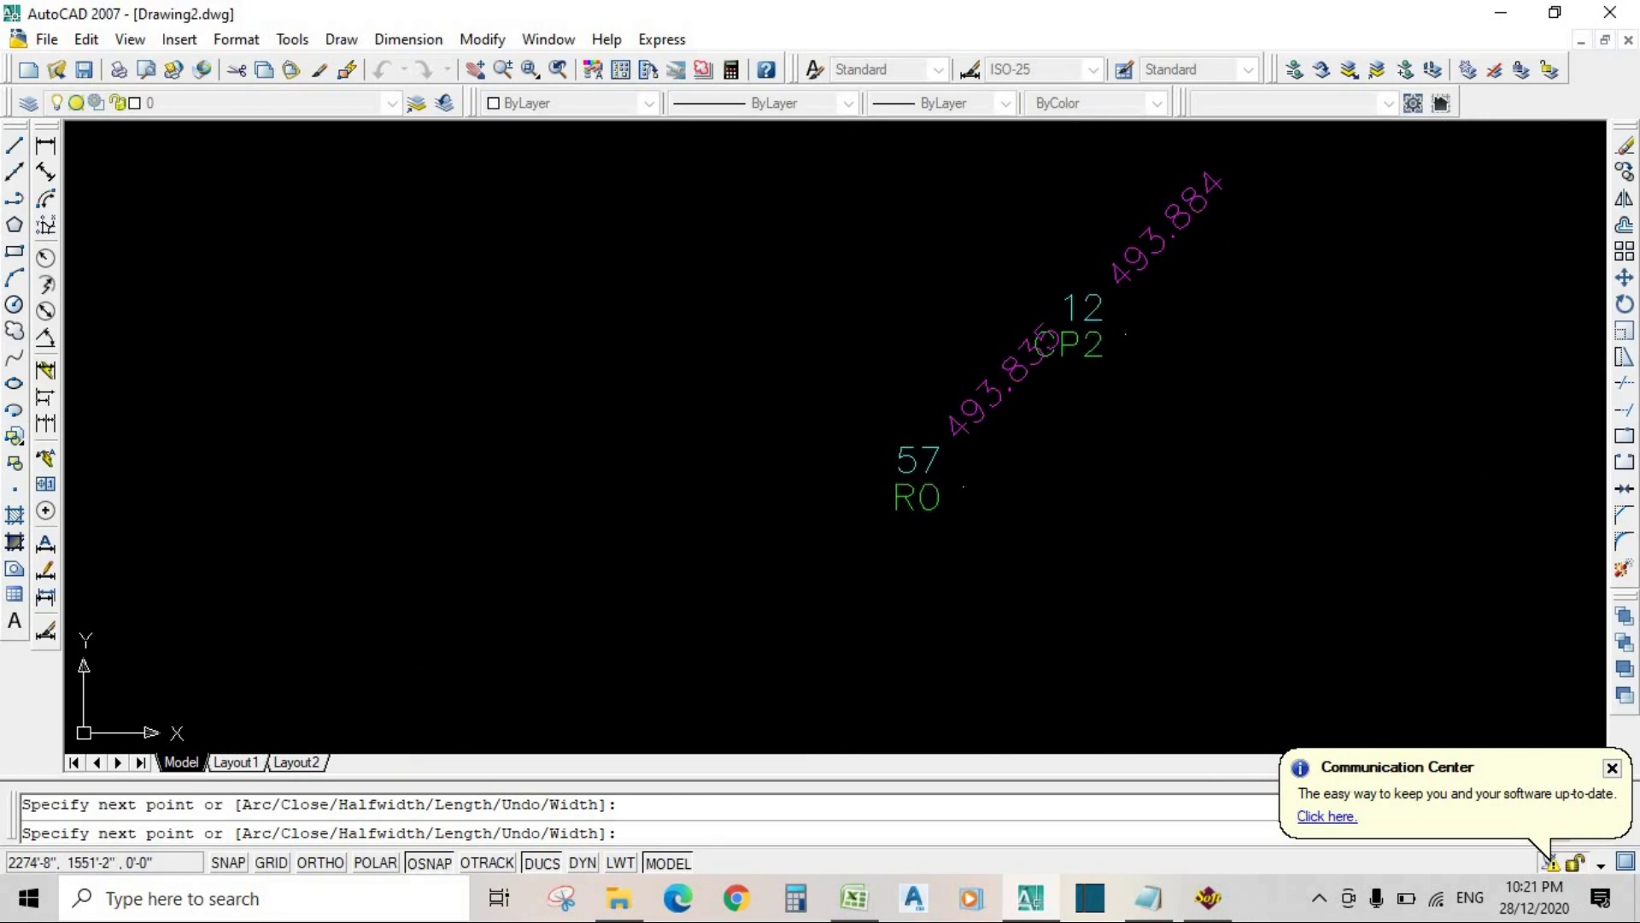
scroll(826, 485, "down", 5)
mouse_move(806, 495)
middle_mouse_down()
mouse_move(996, 410)
mouse_move(1039, 352)
middle_mouse_up()
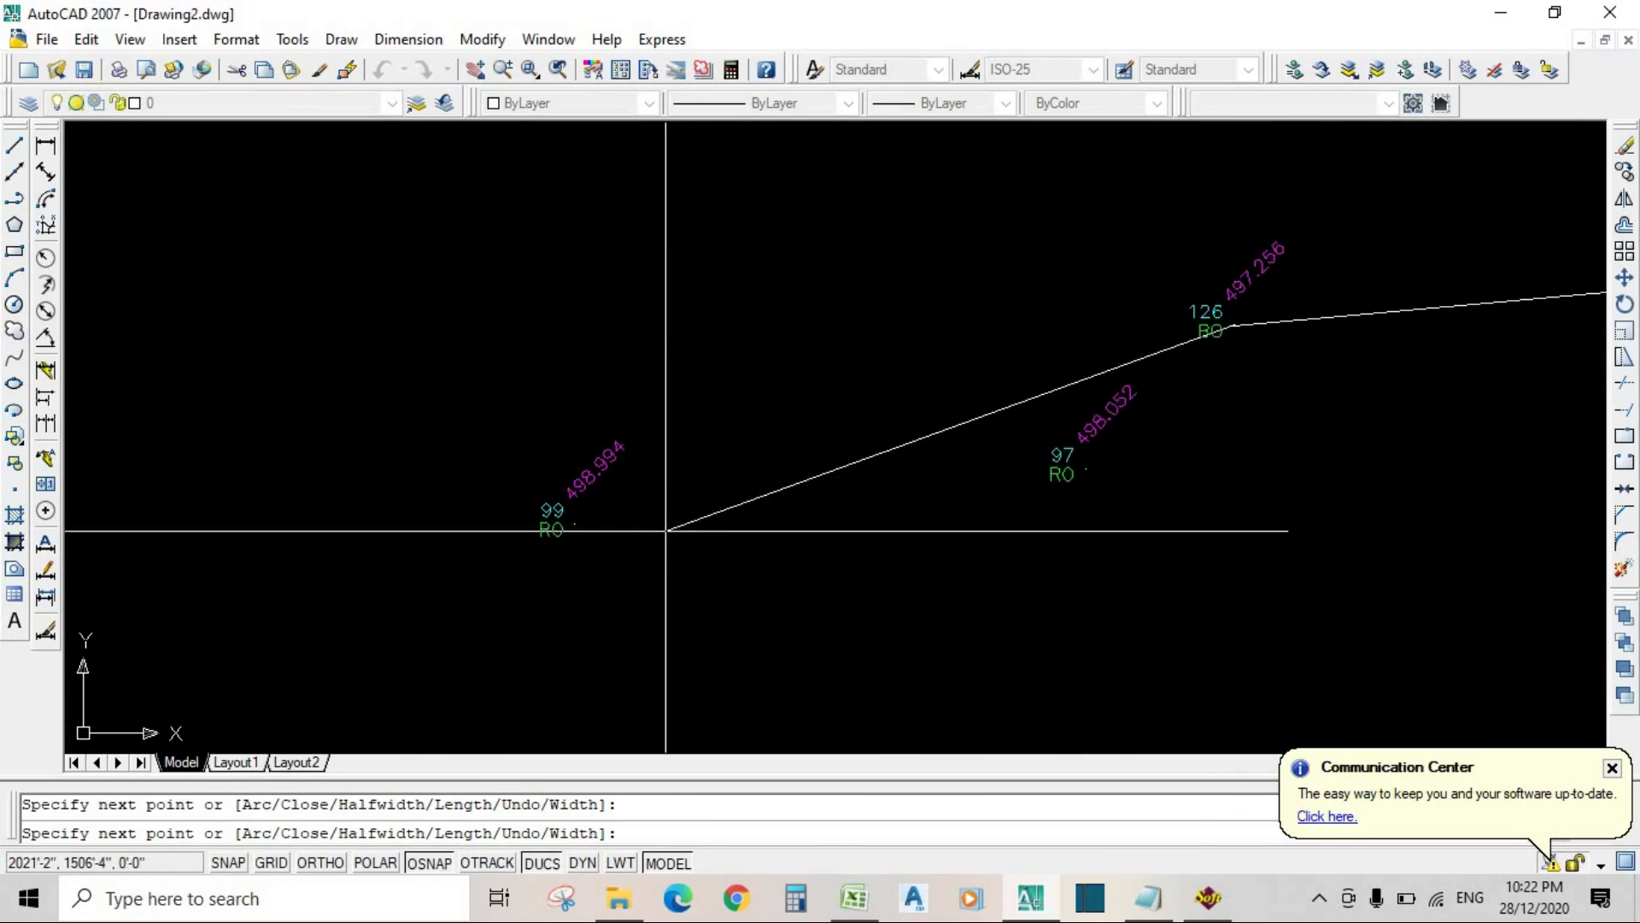
middle_click_drag(654, 534, 1112, 479)
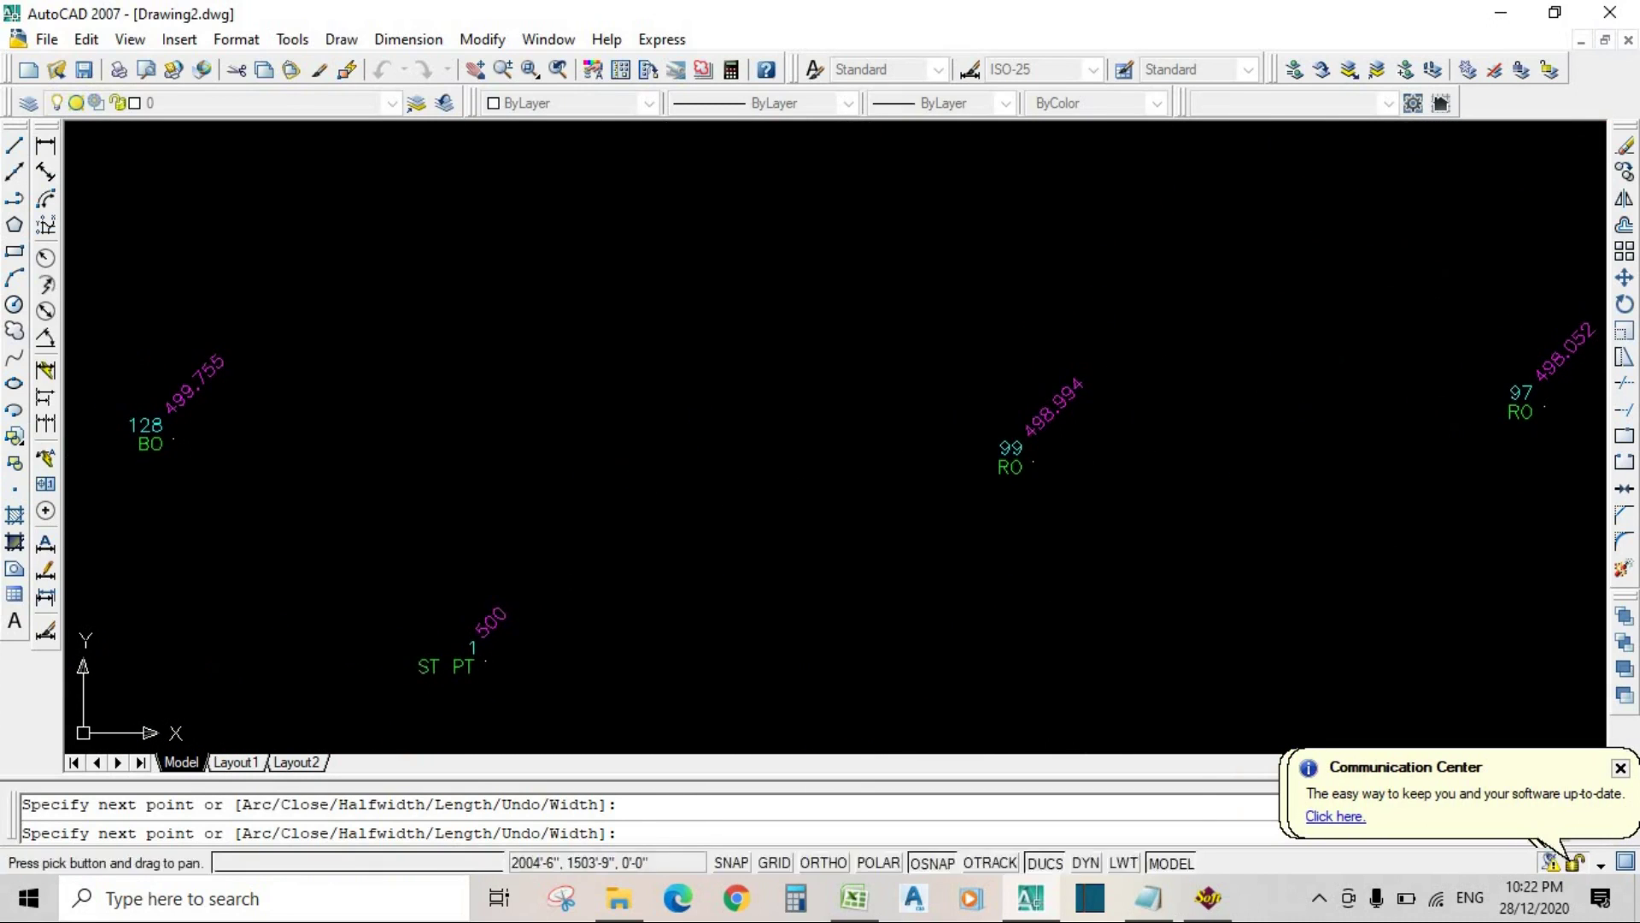
scroll(425, 467, "down", 4)
mouse_move(410, 474)
middle_mouse_down()
mouse_move(510, 581)
mouse_move(921, 465)
middle_mouse_up()
scroll(404, 558, "up", 4)
scroll(641, 512, "down", 2)
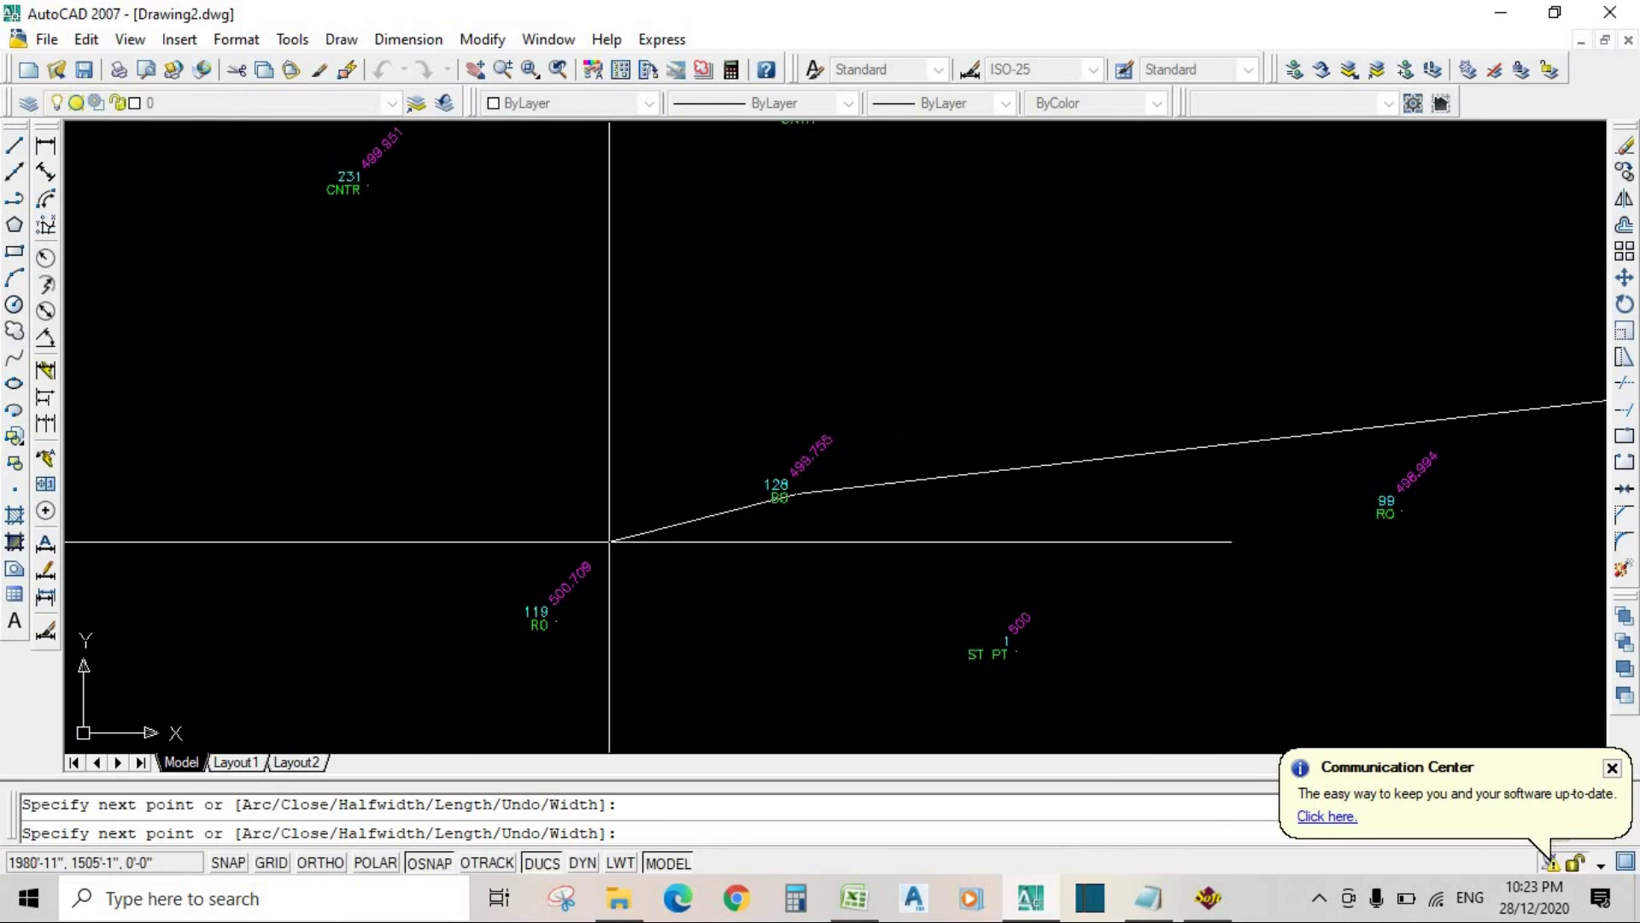
Step: Carry the boundary polyline on from point 128 around the western side of the site to BO point 215
scroll(773, 554, "up", 3)
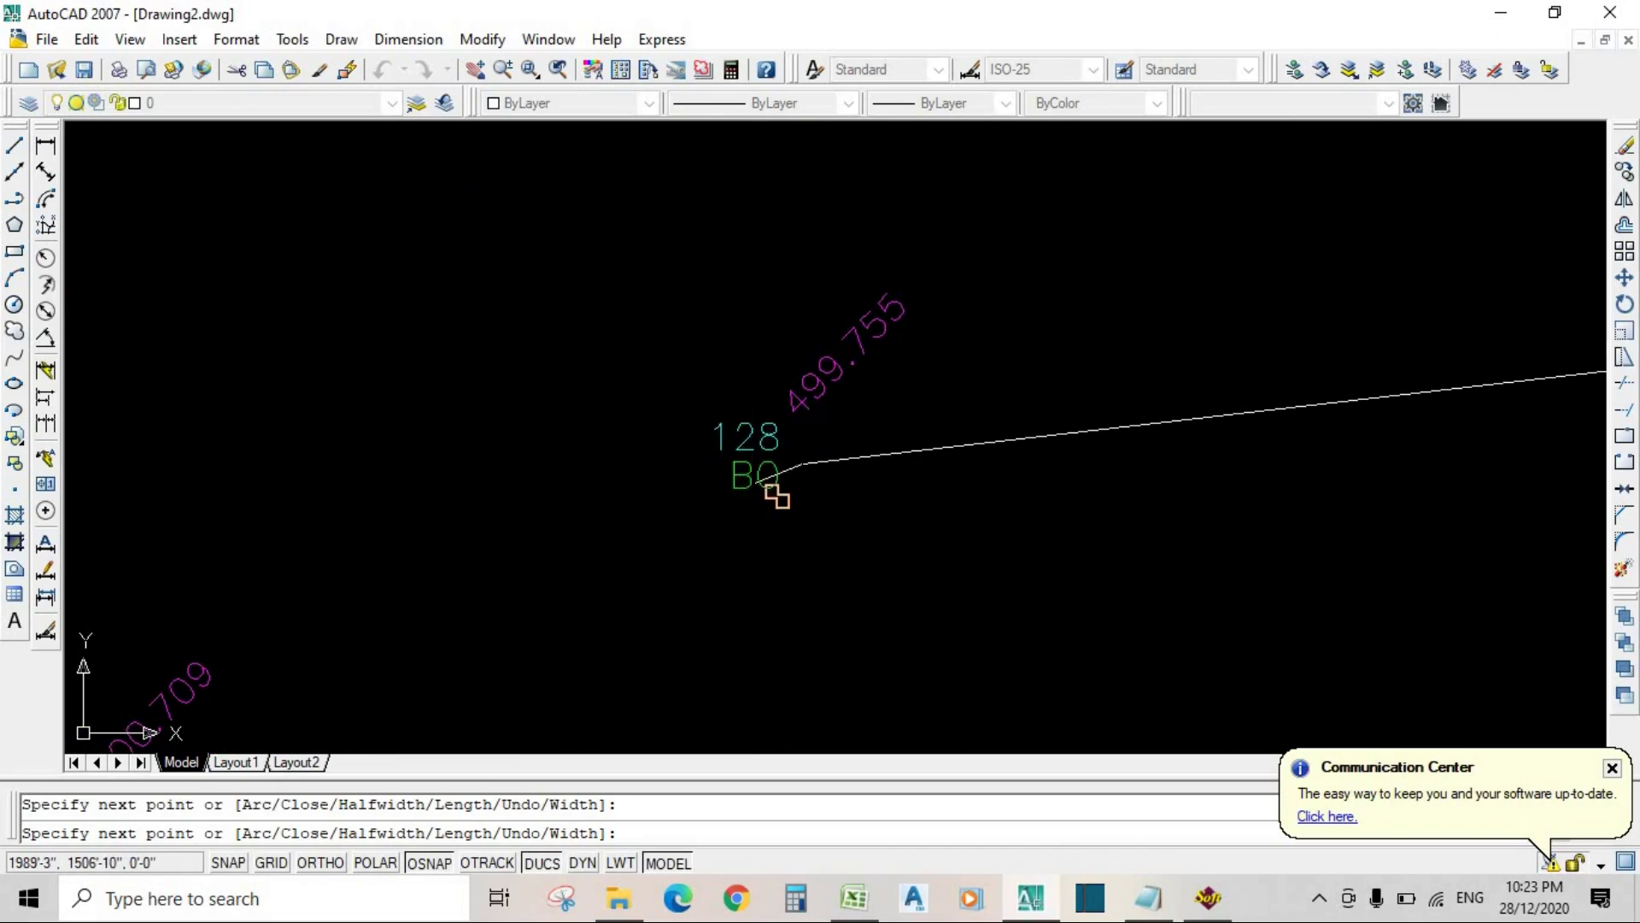
scroll(748, 470, "up", 3)
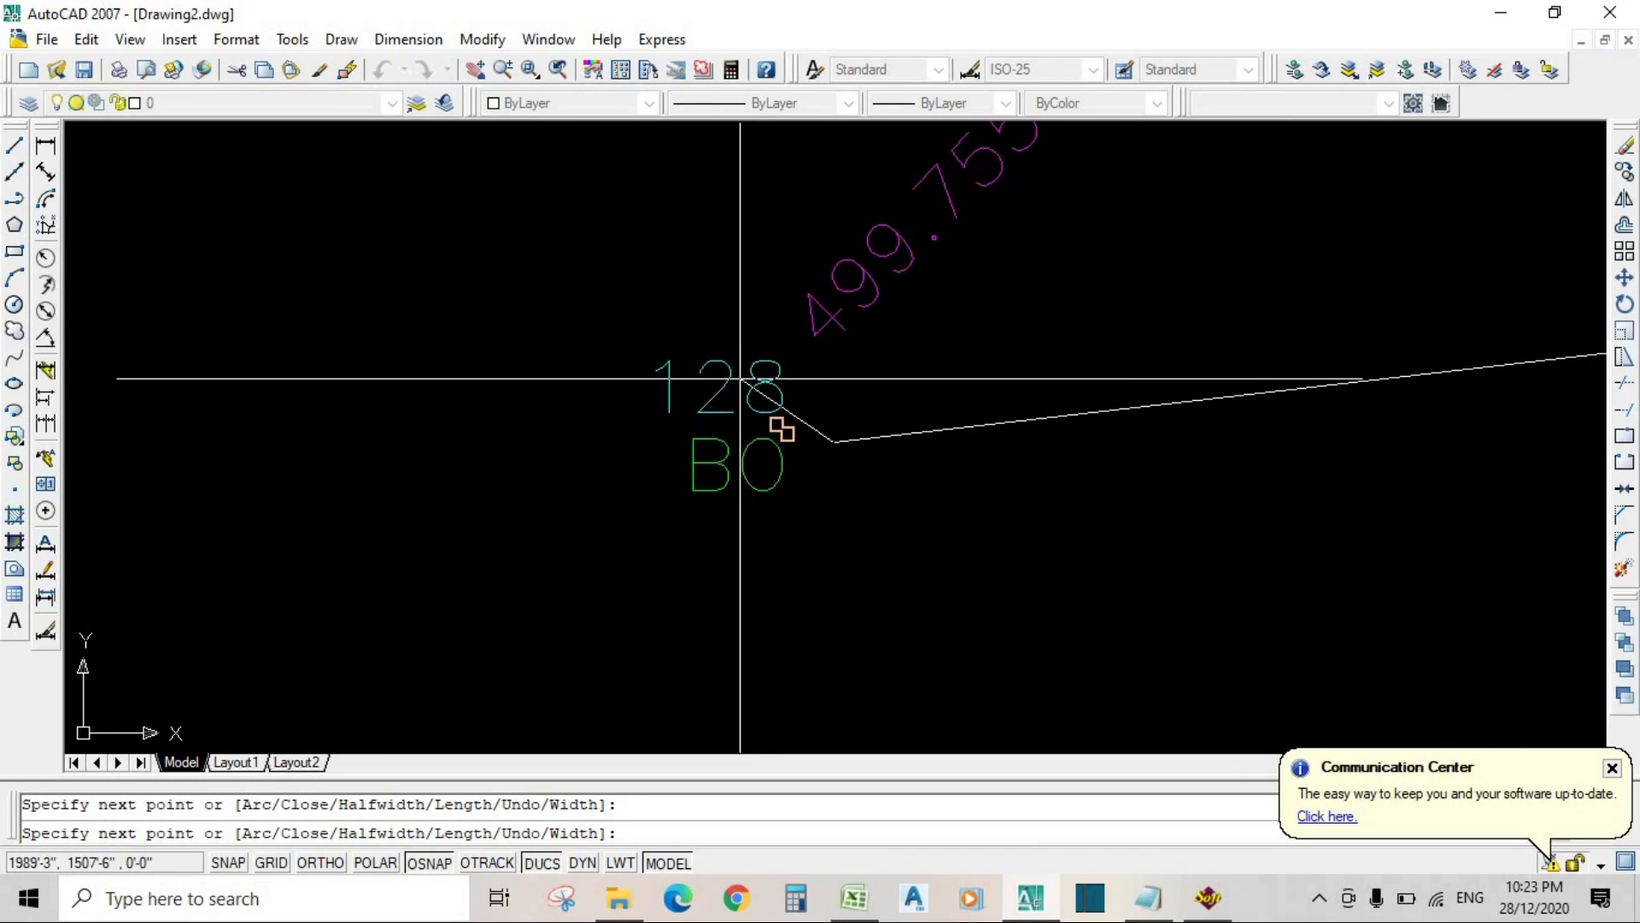
middle_click_drag(843, 340, 677, 532)
scroll(730, 478, "down", 5)
middle_click_drag(729, 478, 806, 460)
scroll(504, 427, "down", 5)
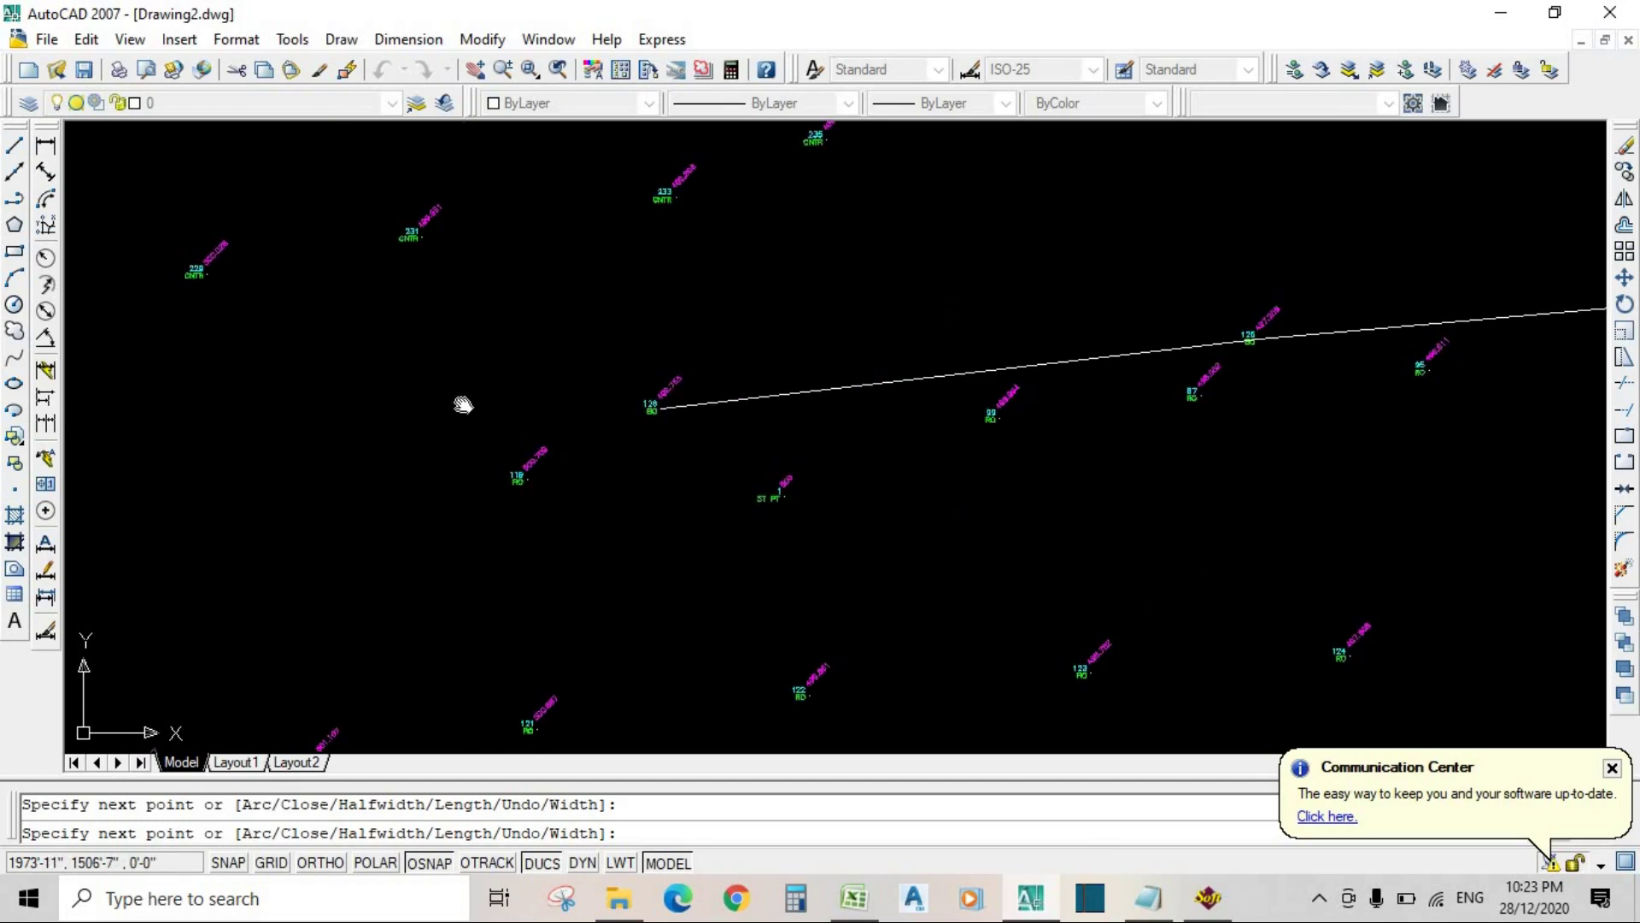
mouse_move(462, 404)
middle_mouse_down()
mouse_move(545, 324)
mouse_move(547, 293)
mouse_move(699, 421)
mouse_move(734, 474)
middle_mouse_up()
mouse_move(348, 550)
middle_mouse_down()
mouse_move(476, 498)
mouse_move(982, 421)
middle_mouse_up()
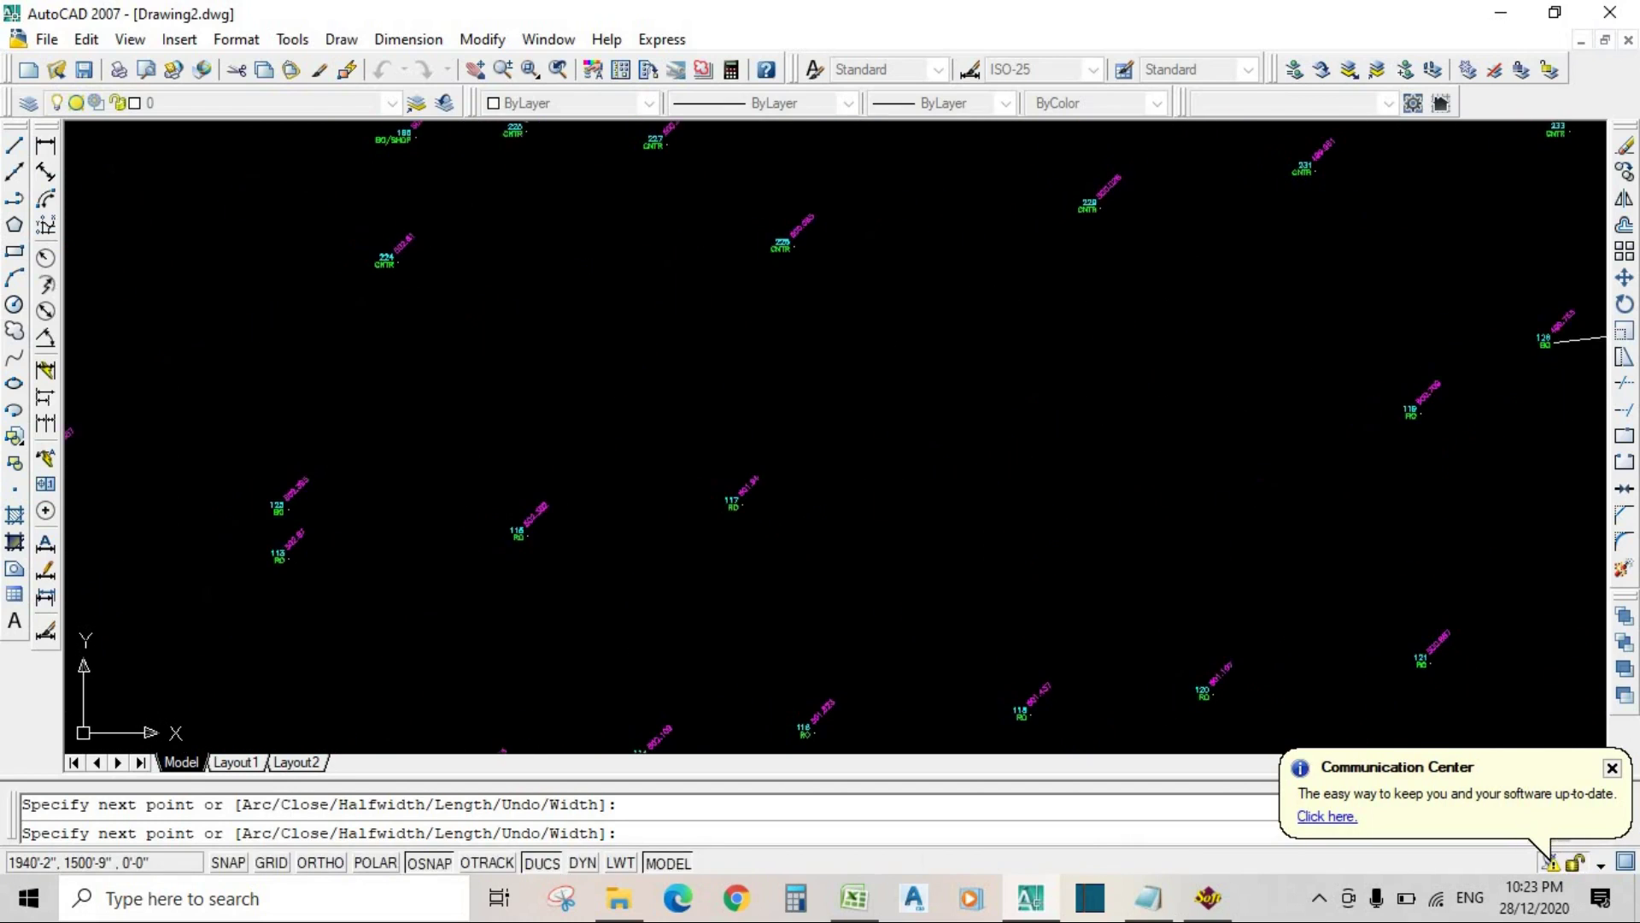
scroll(754, 510, "up", 9)
scroll(658, 454, "down", 8)
middle_click_drag(582, 455, 782, 452)
middle_click_drag(956, 482, 1166, 515)
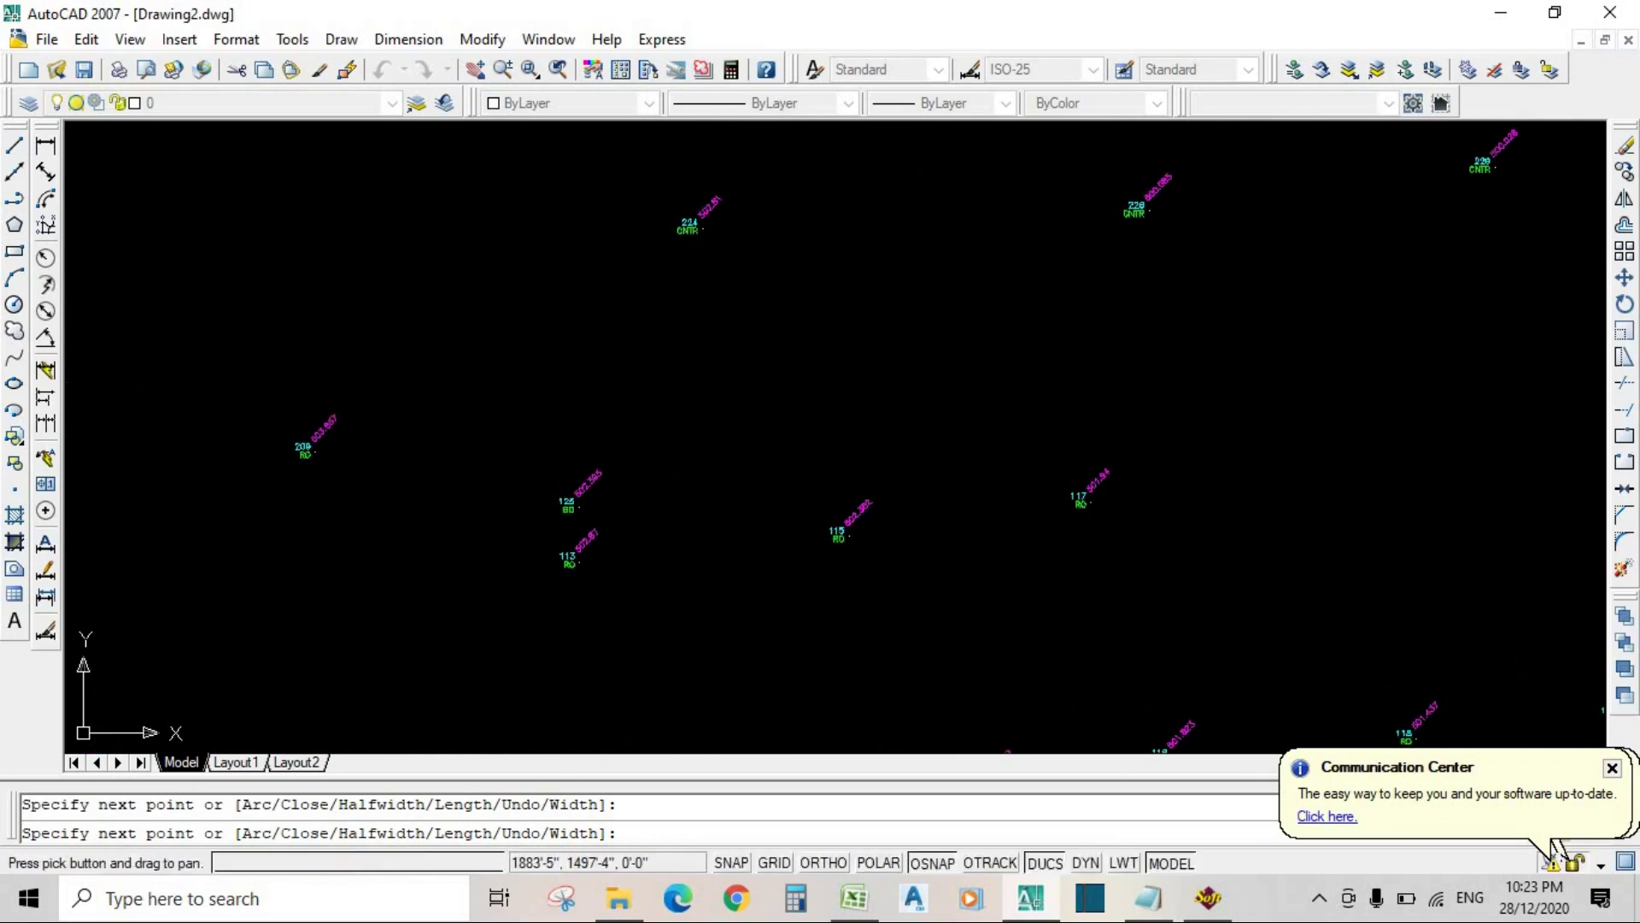
scroll(547, 521, "up", 5)
scroll(945, 311, "down", 6)
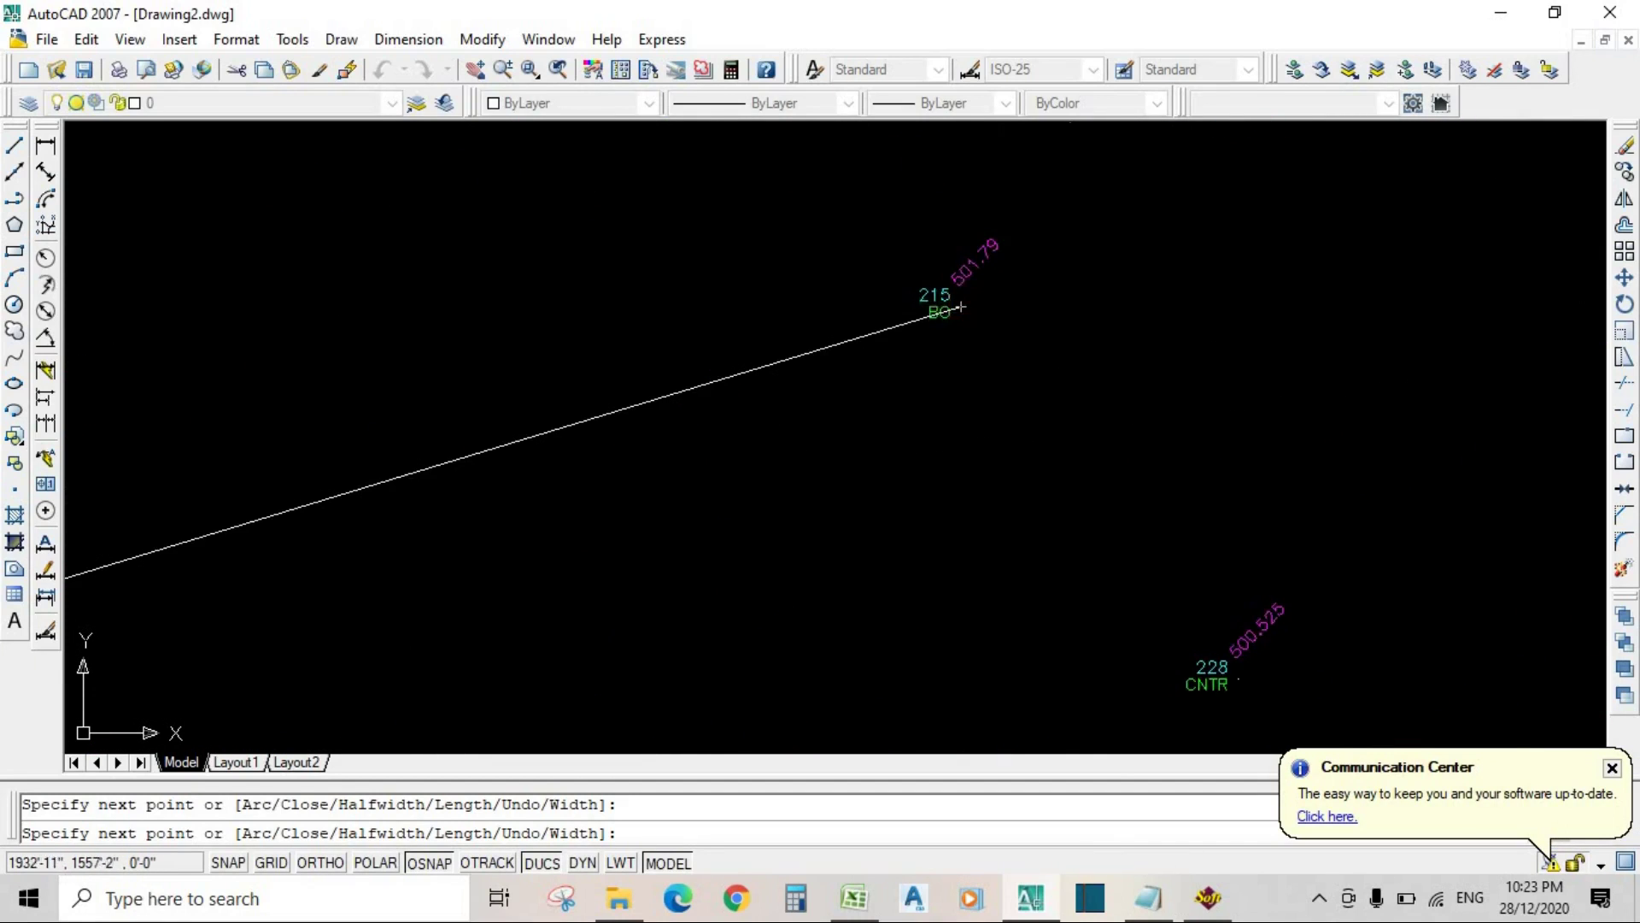
Step: Extend the boundary polyline northeast from point 215 to BO point 216
scroll(963, 436, "up", 5)
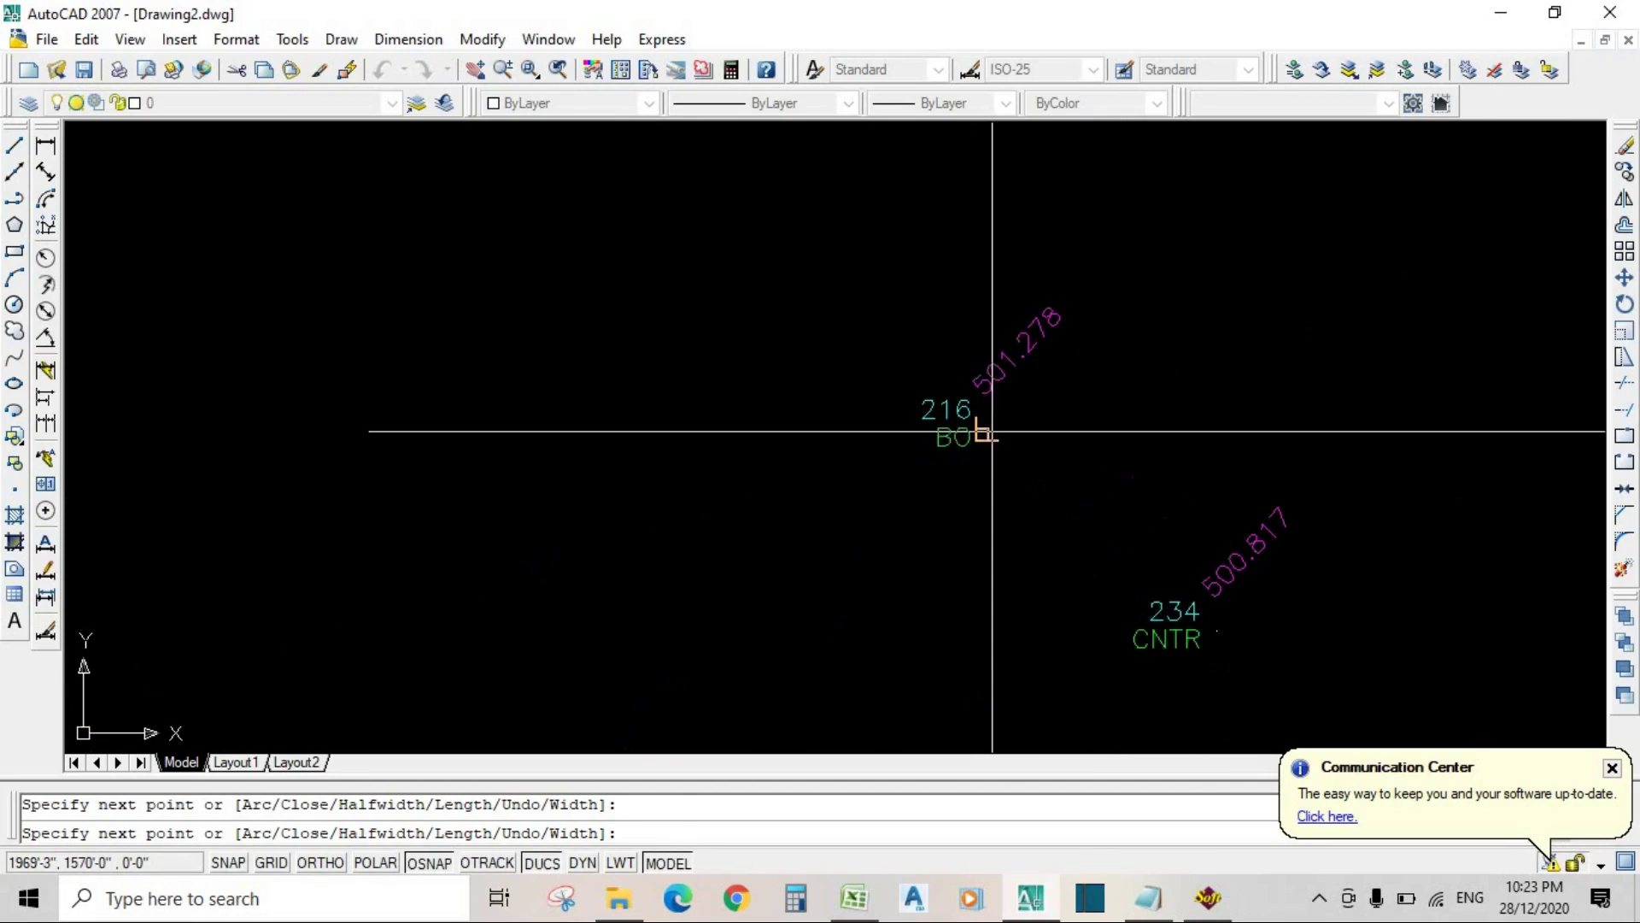
middle_click_drag(772, 564, 413, 724)
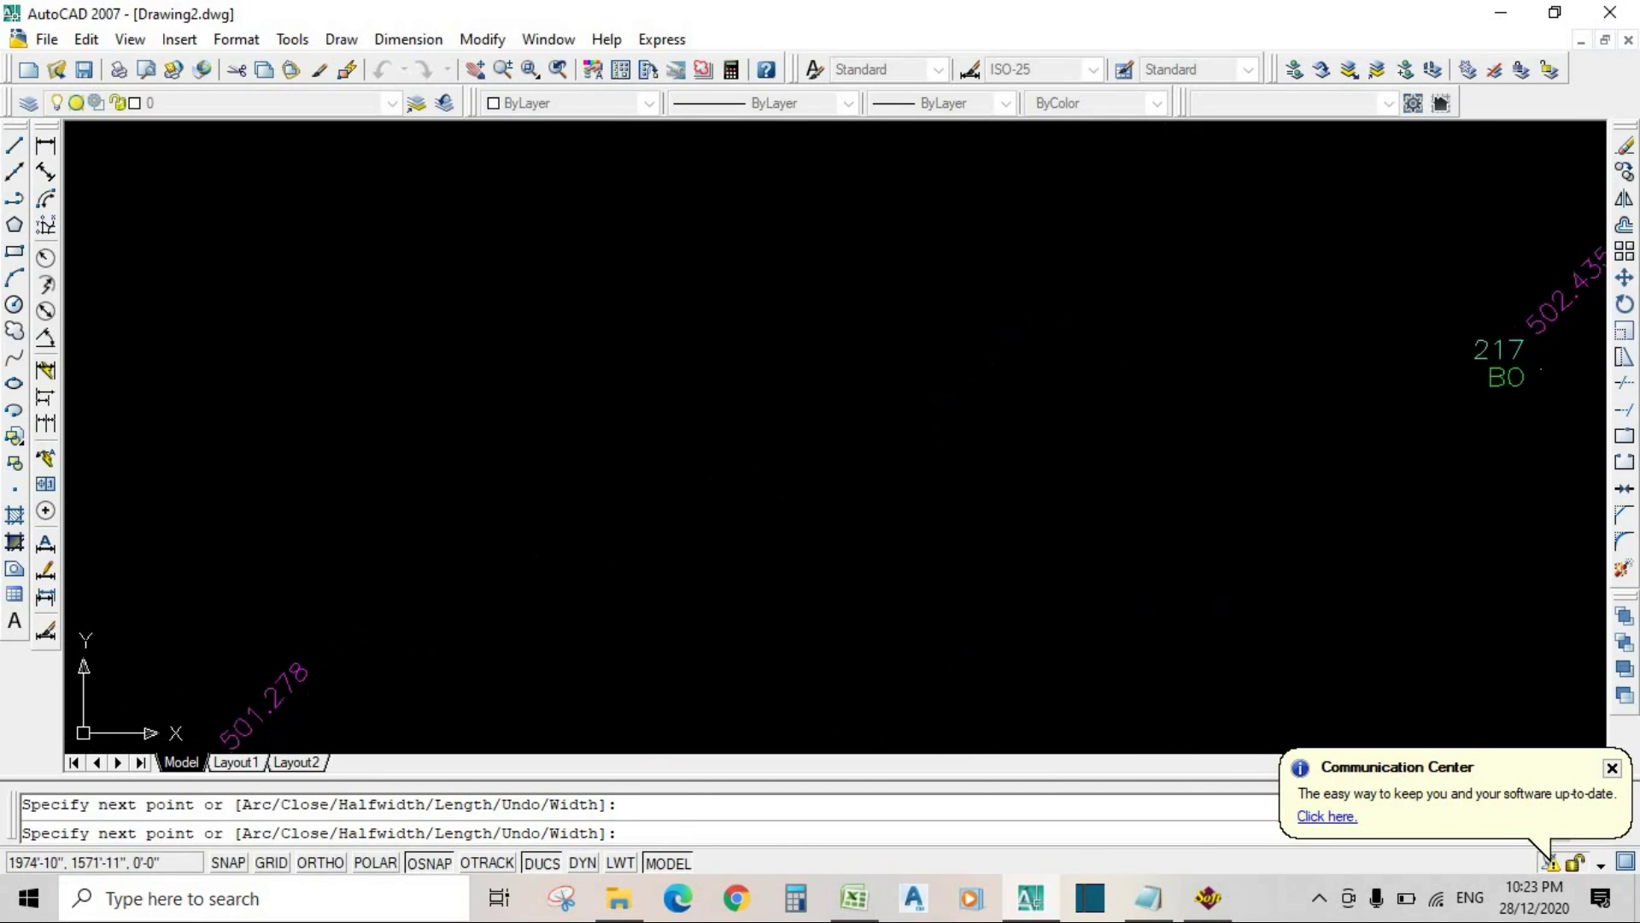
scroll(957, 502, "down", 4)
middle_click_drag(1068, 484, 505, 626)
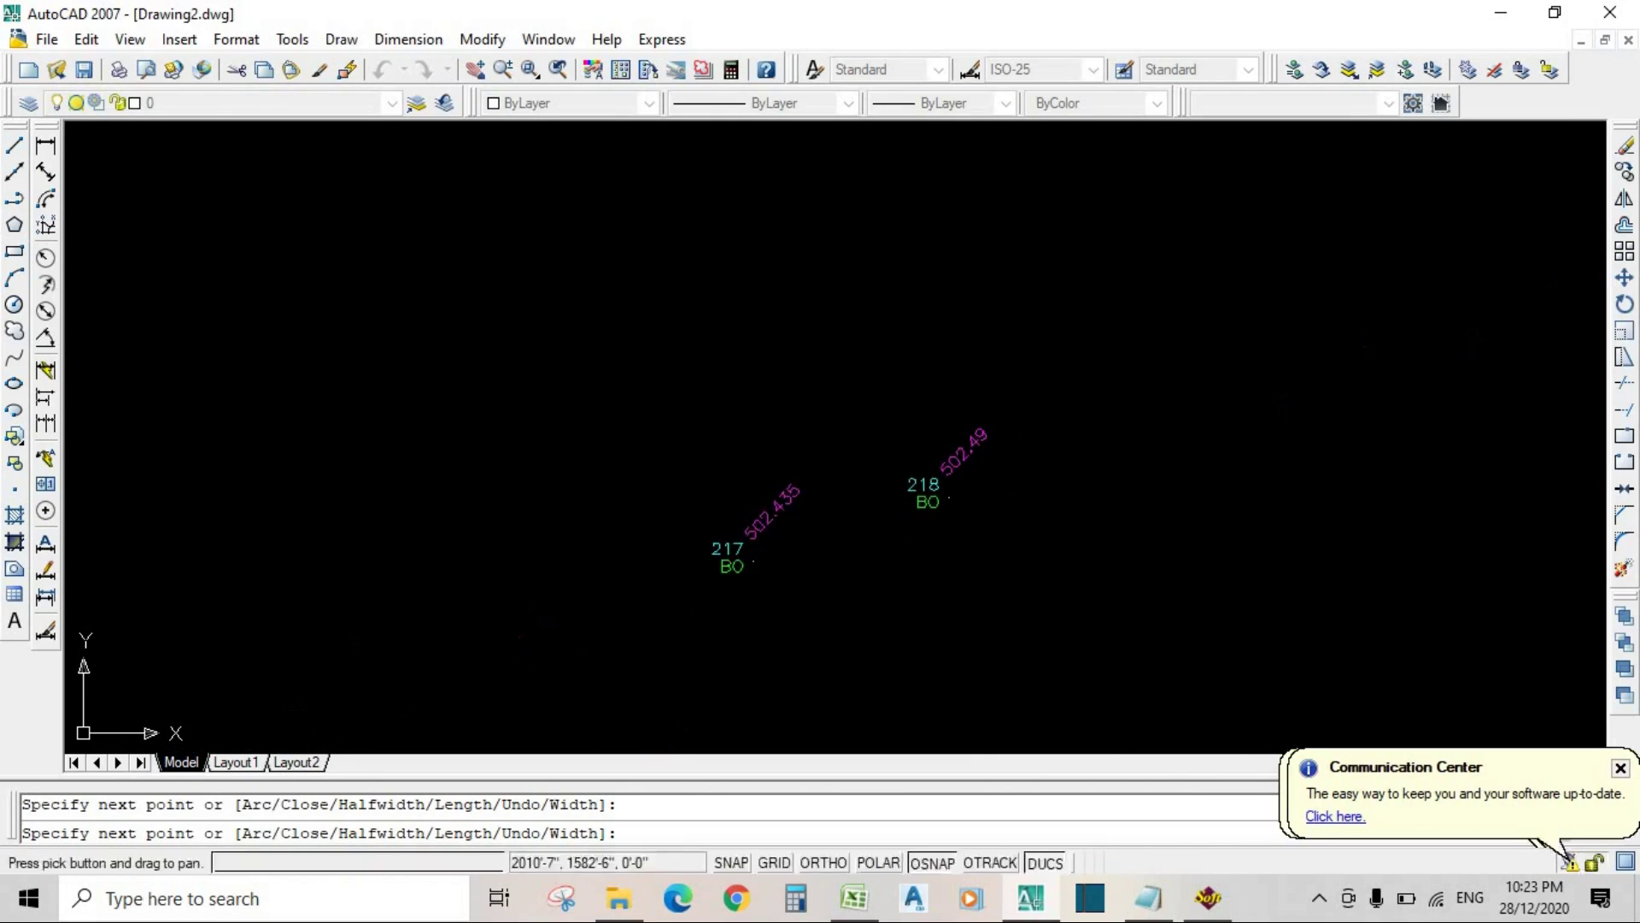
Step: Continue the boundary polyline from point 216 through BO points 217, 218 and 219
left_click(752, 561)
left_click(949, 498)
middle_click_drag(1183, 441, 615, 651)
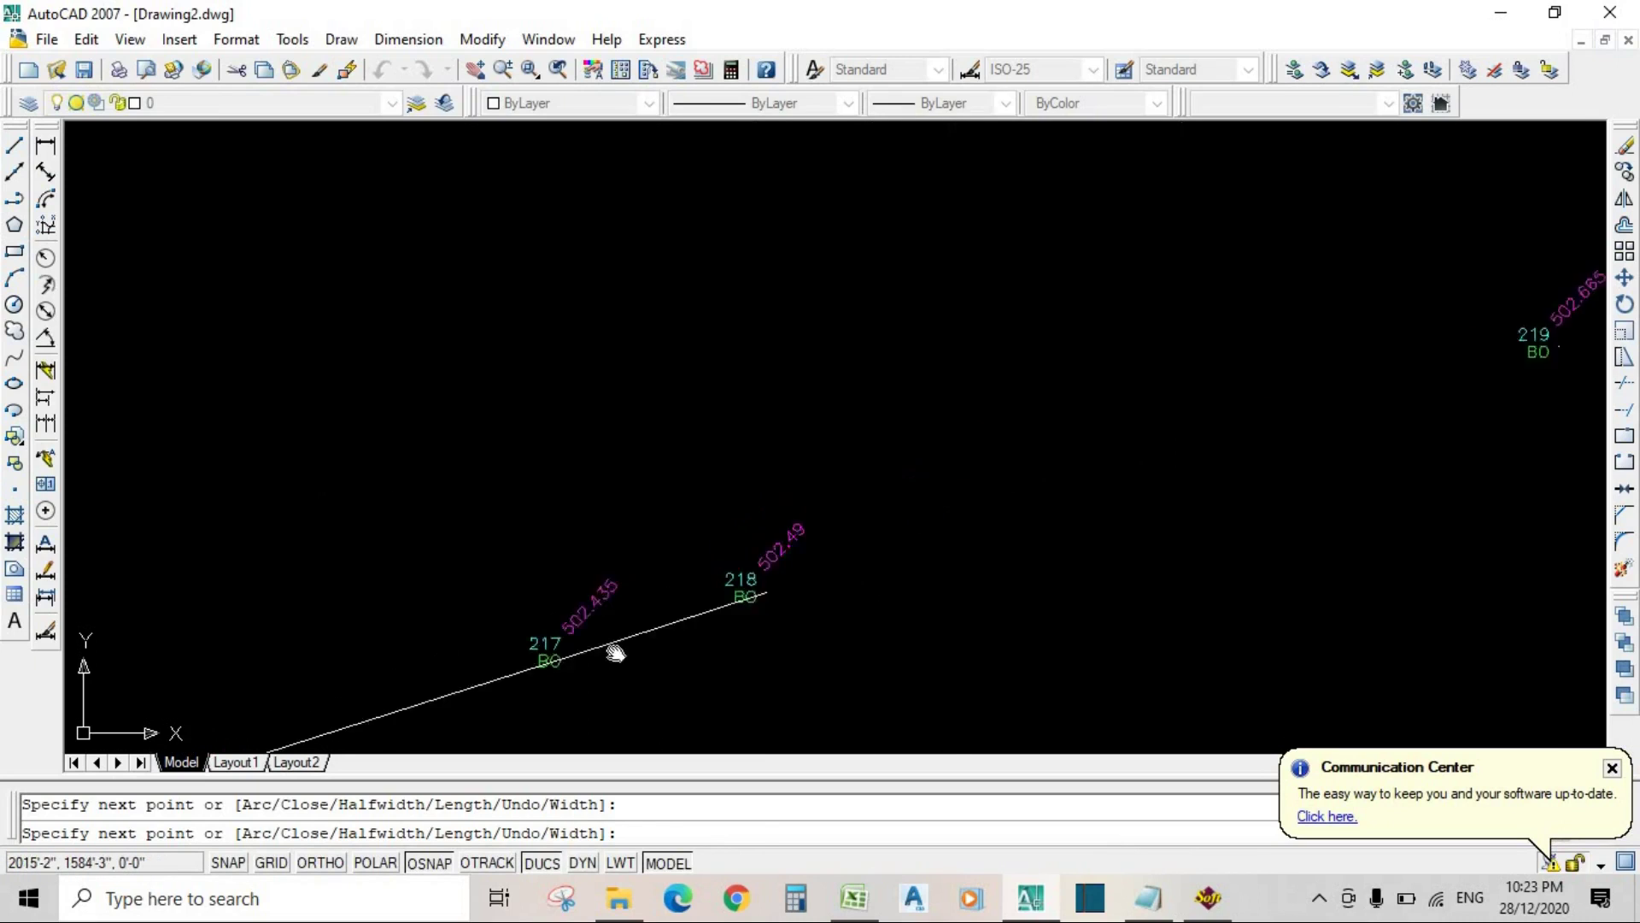
left_click(1171, 468)
middle_click_drag(1230, 453, 469, 686)
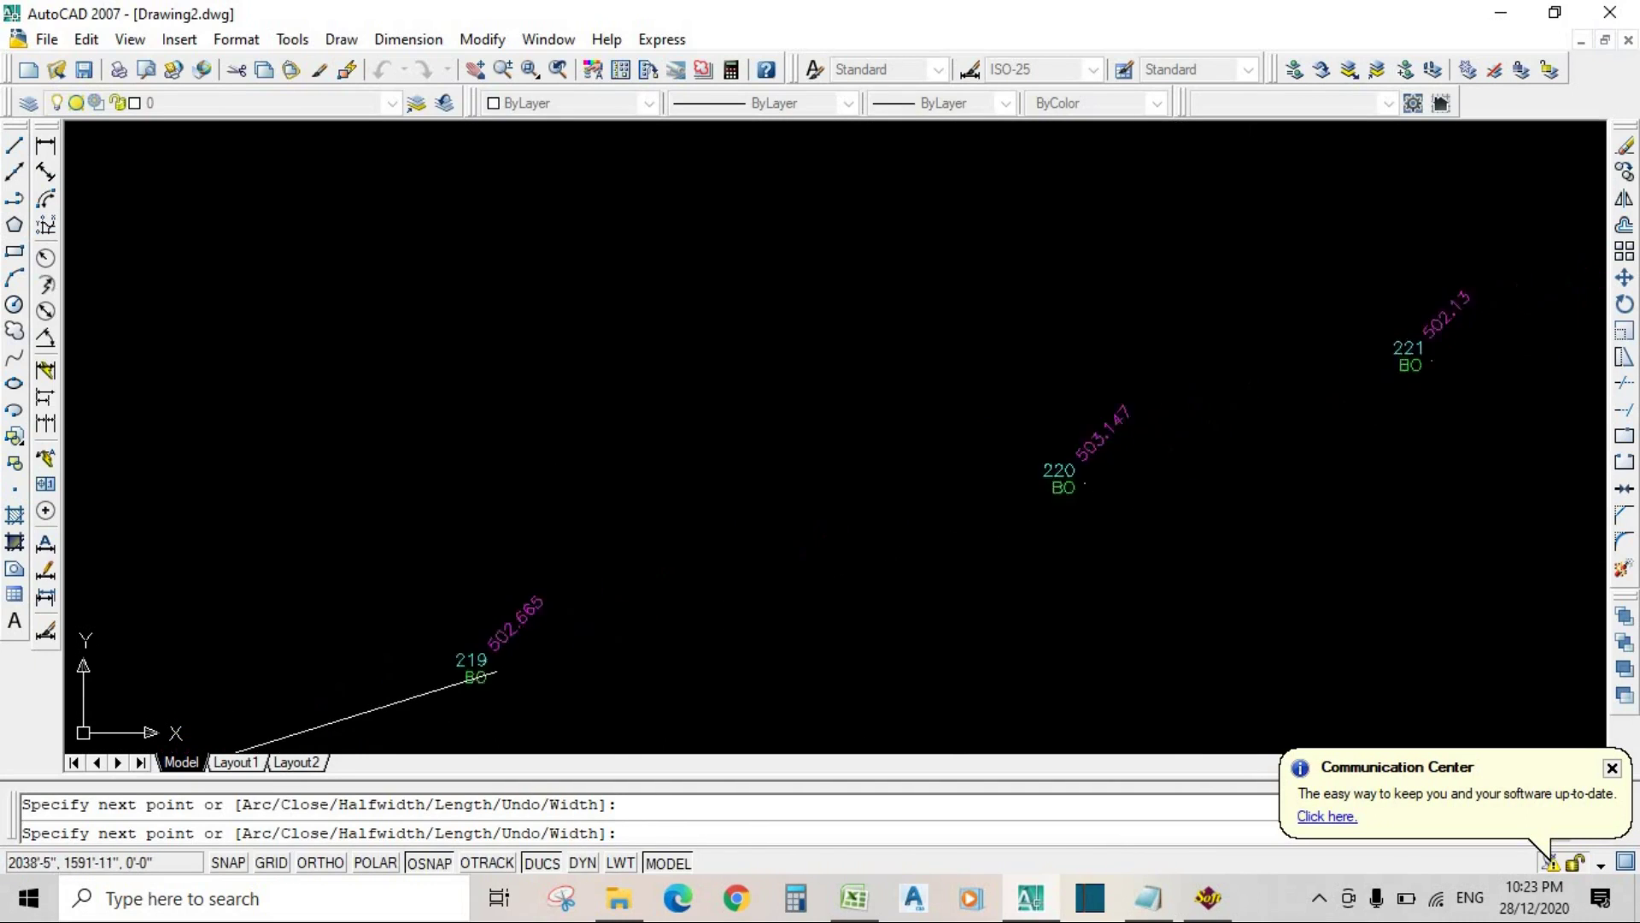
Step: Continue the boundary polyline from point 219 through BO points 220, 221, 222, 223 and 266
left_click(1095, 478)
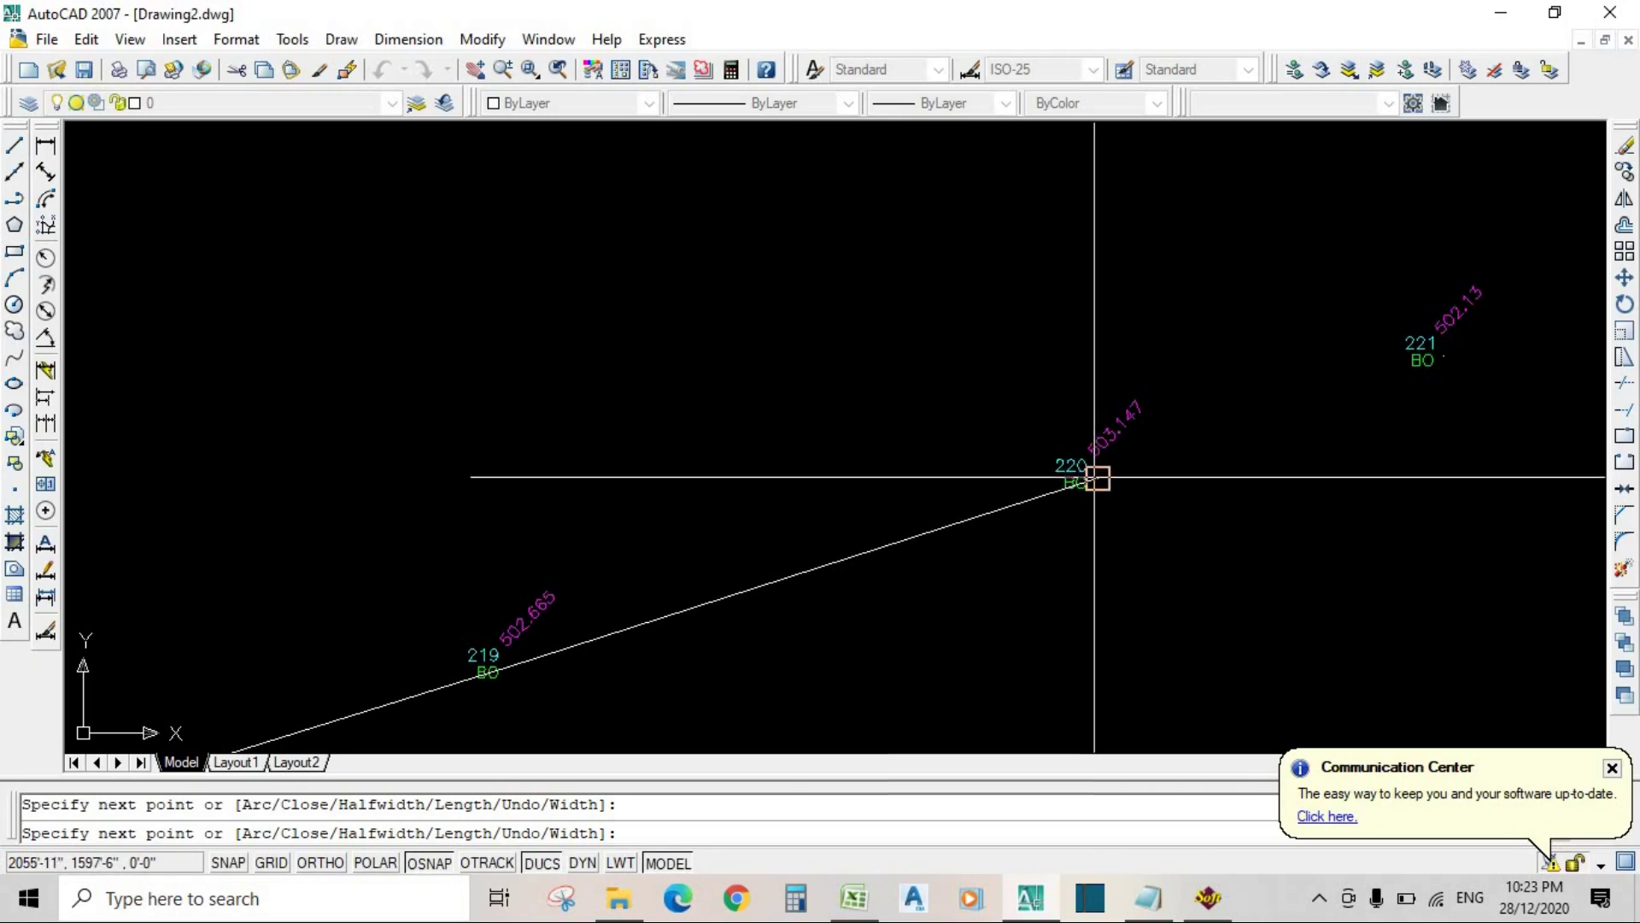
middle_click_drag(1095, 478, 631, 591)
left_click(981, 474)
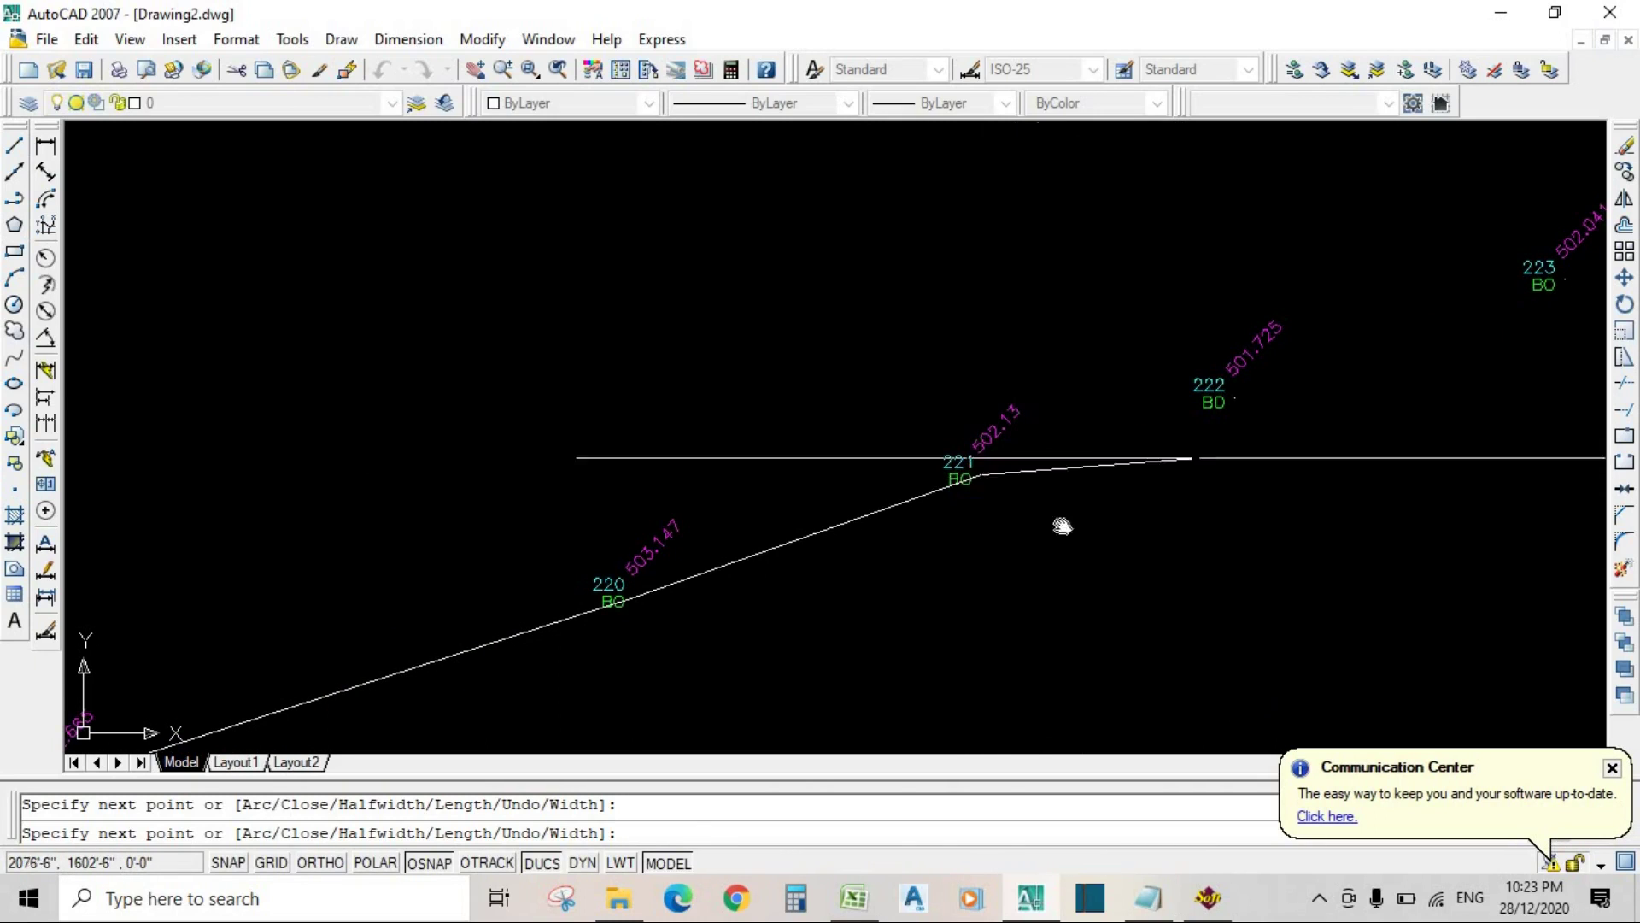
middle_click_drag(1058, 523, 813, 641)
left_click(977, 494)
mouse_move(977, 495)
middle_mouse_down()
mouse_move(649, 633)
mouse_move(873, 538)
middle_mouse_up()
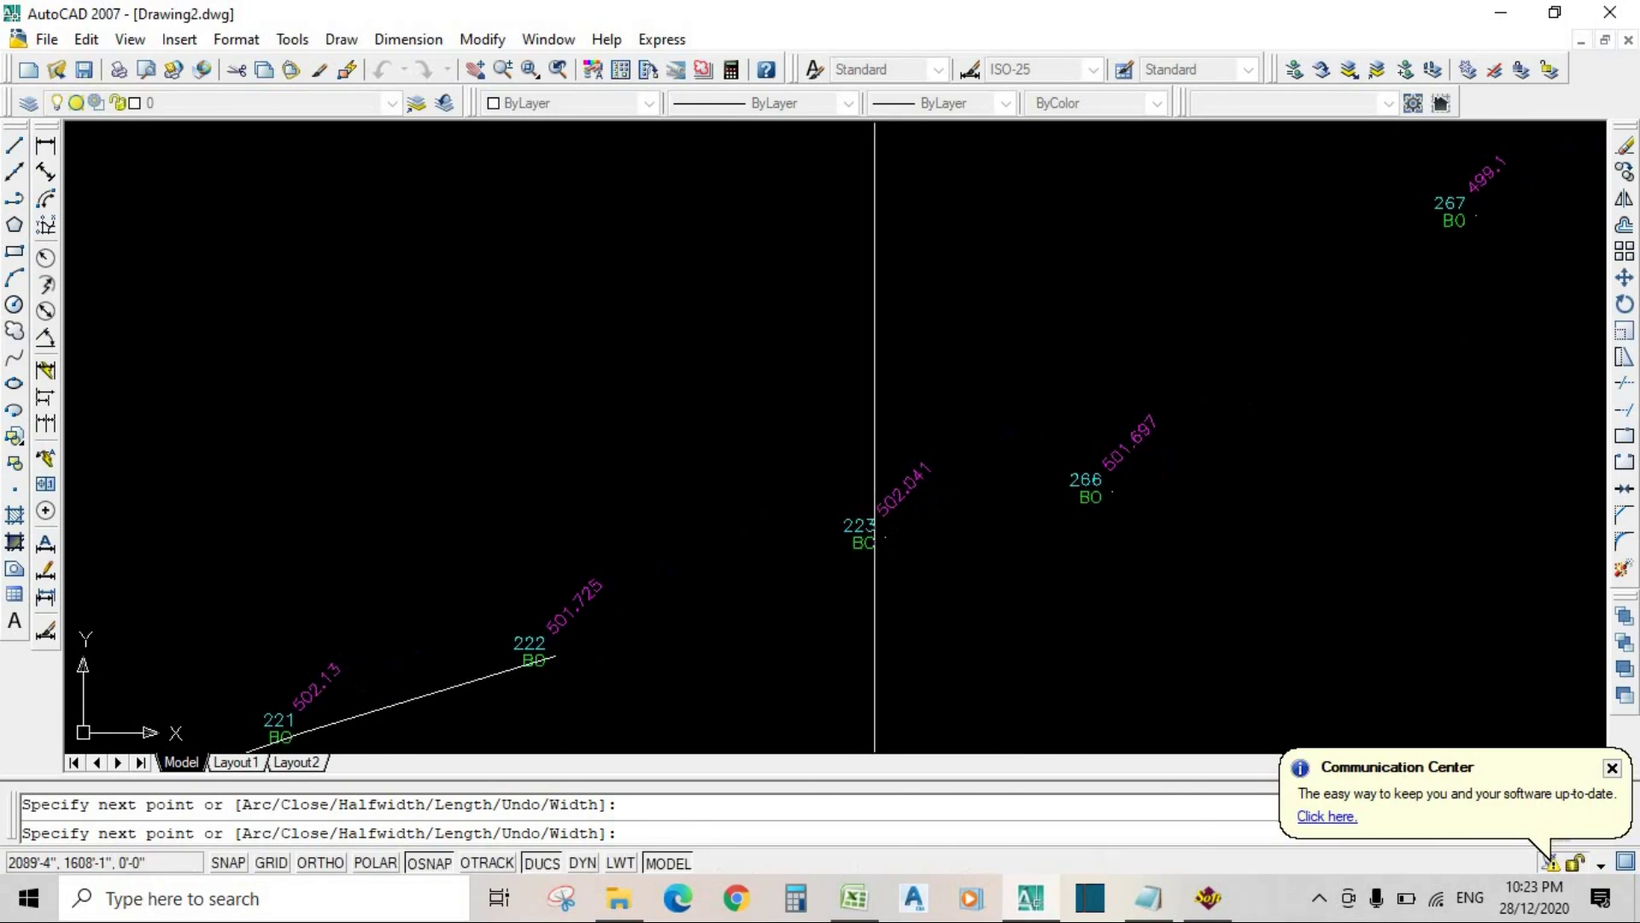
middle_click_drag(786, 603, 506, 690)
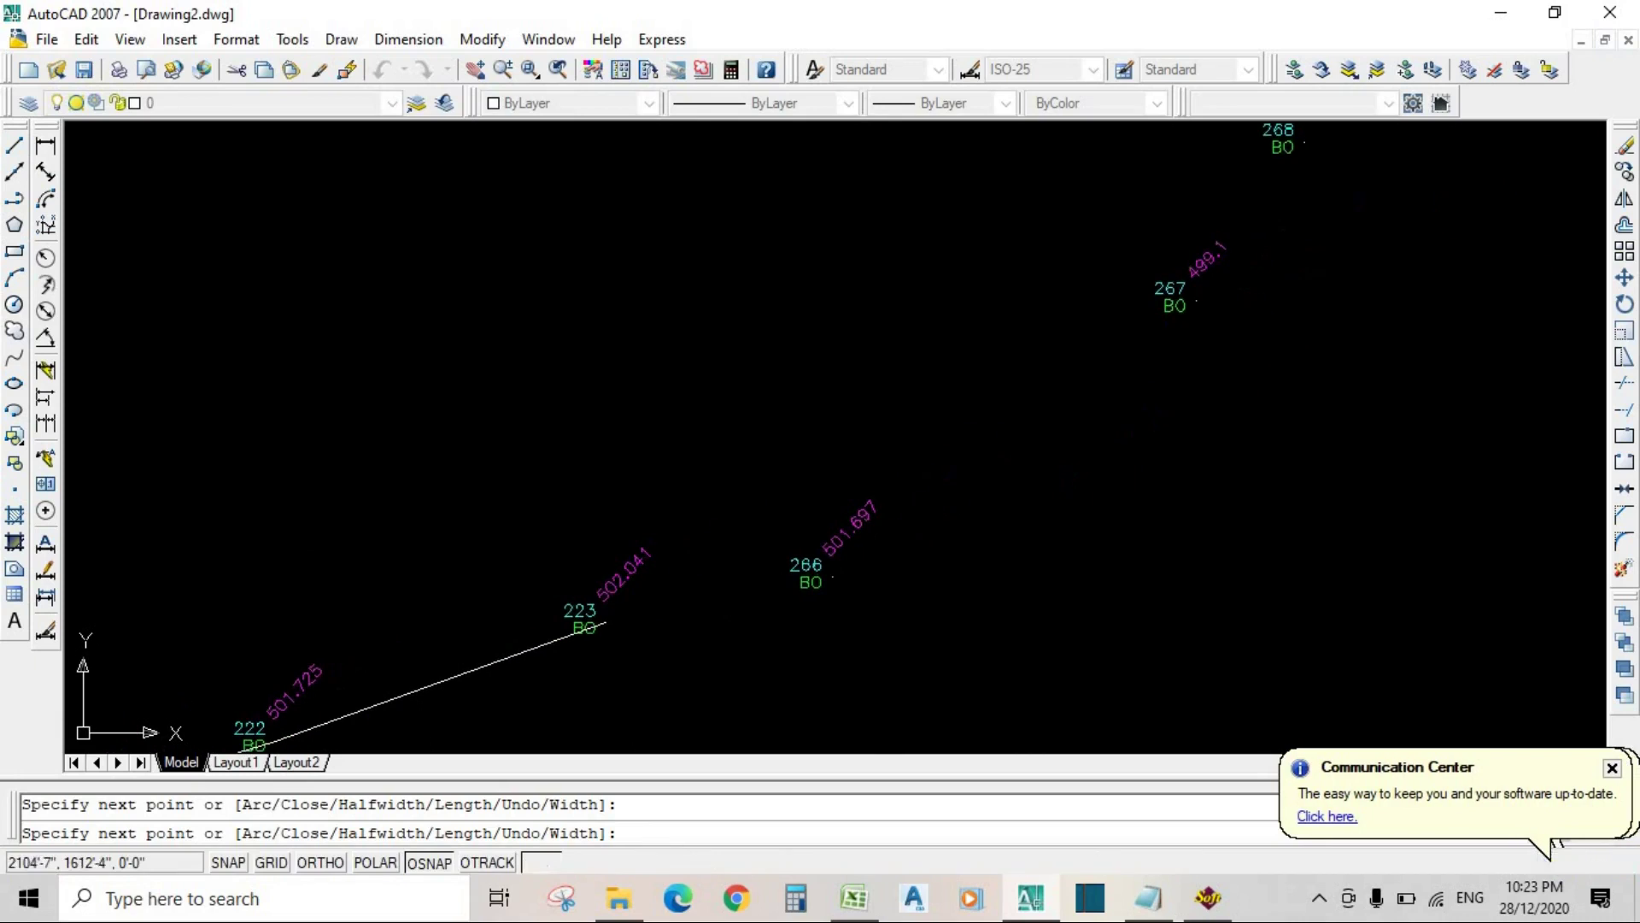
left_click(834, 575)
middle_click_drag(728, 637, 427, 798)
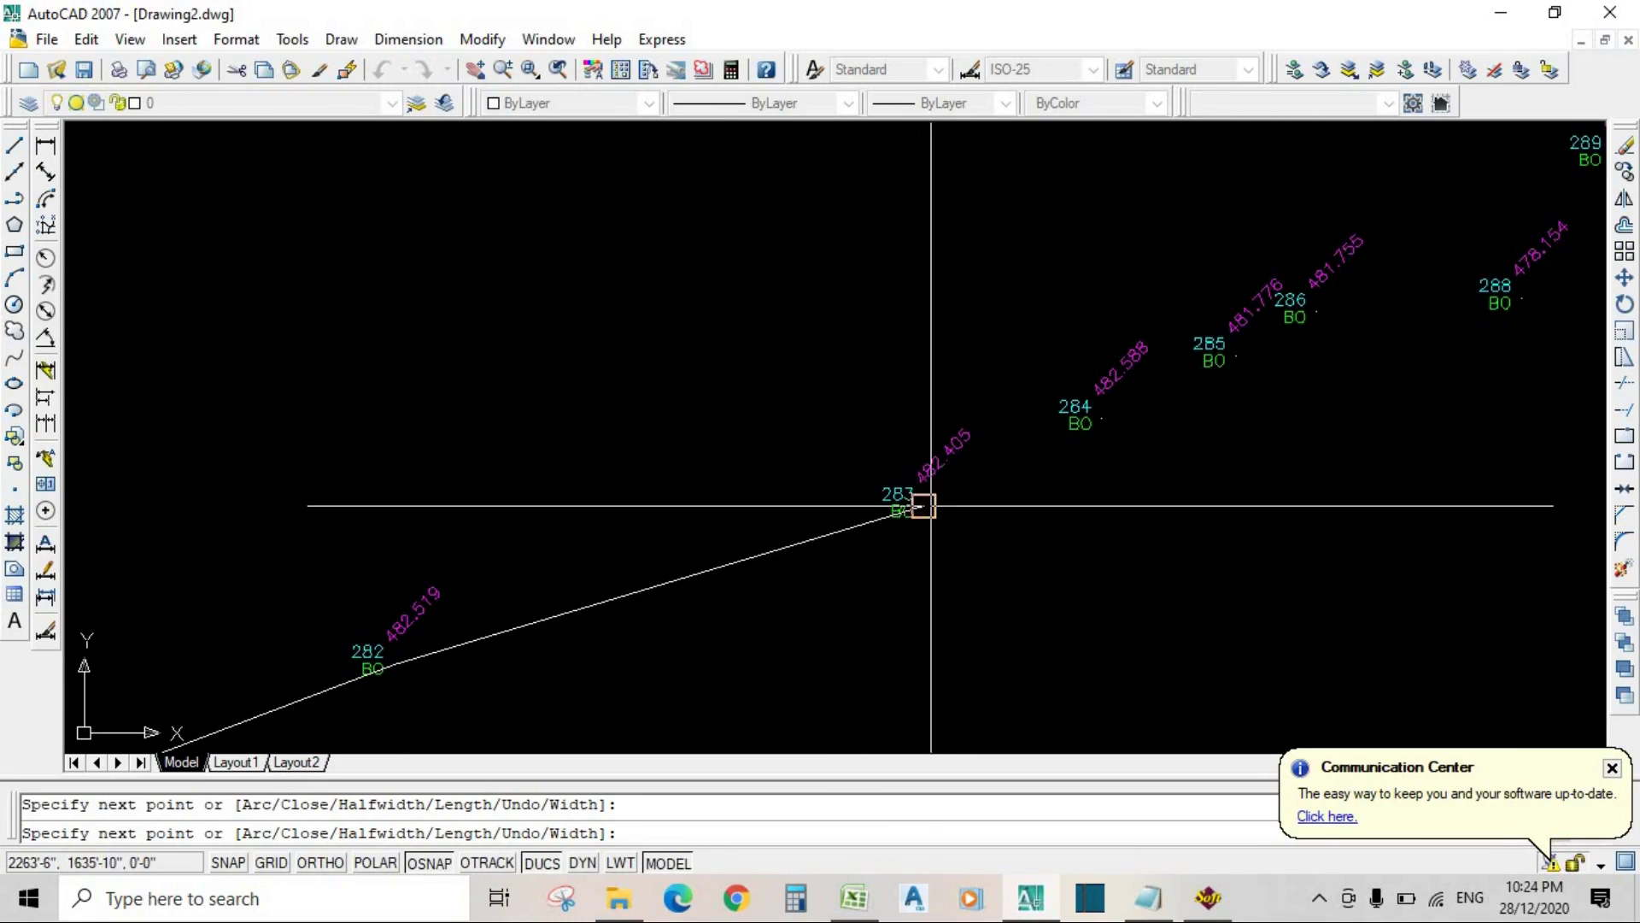
Step: Carry the boundary polyline on through BO points 283, 284, 285 and 286 and end it at 286
left_click(922, 506)
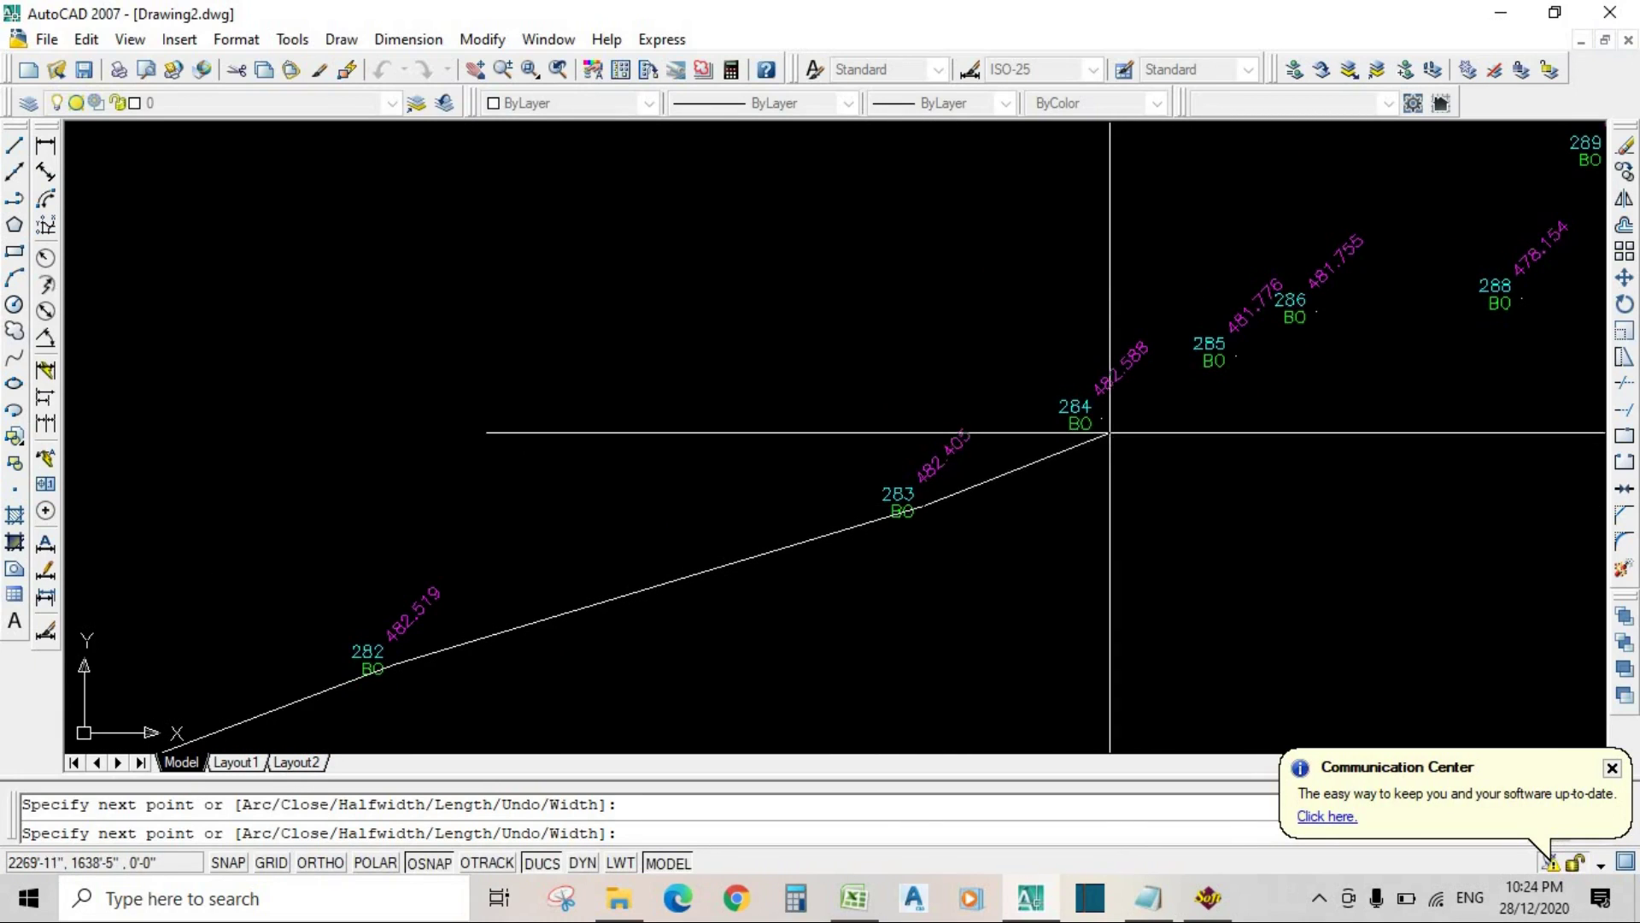
left_click(1233, 356)
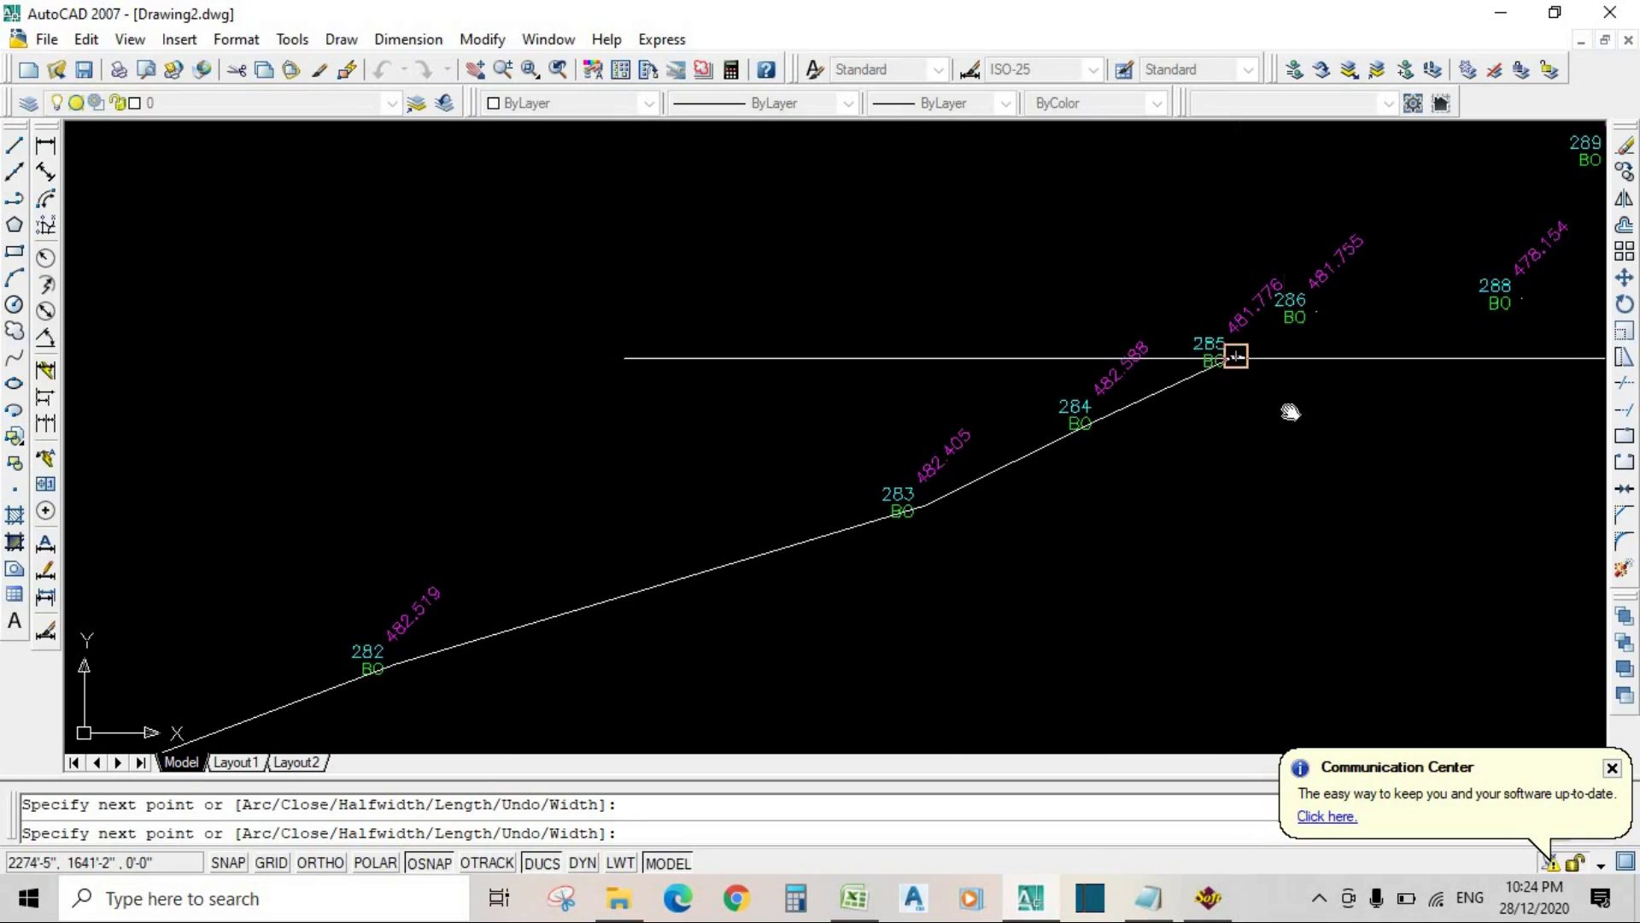
middle_click_drag(1234, 355, 757, 628)
scroll(806, 610, "up", 2)
scroll(825, 602, "up", 3)
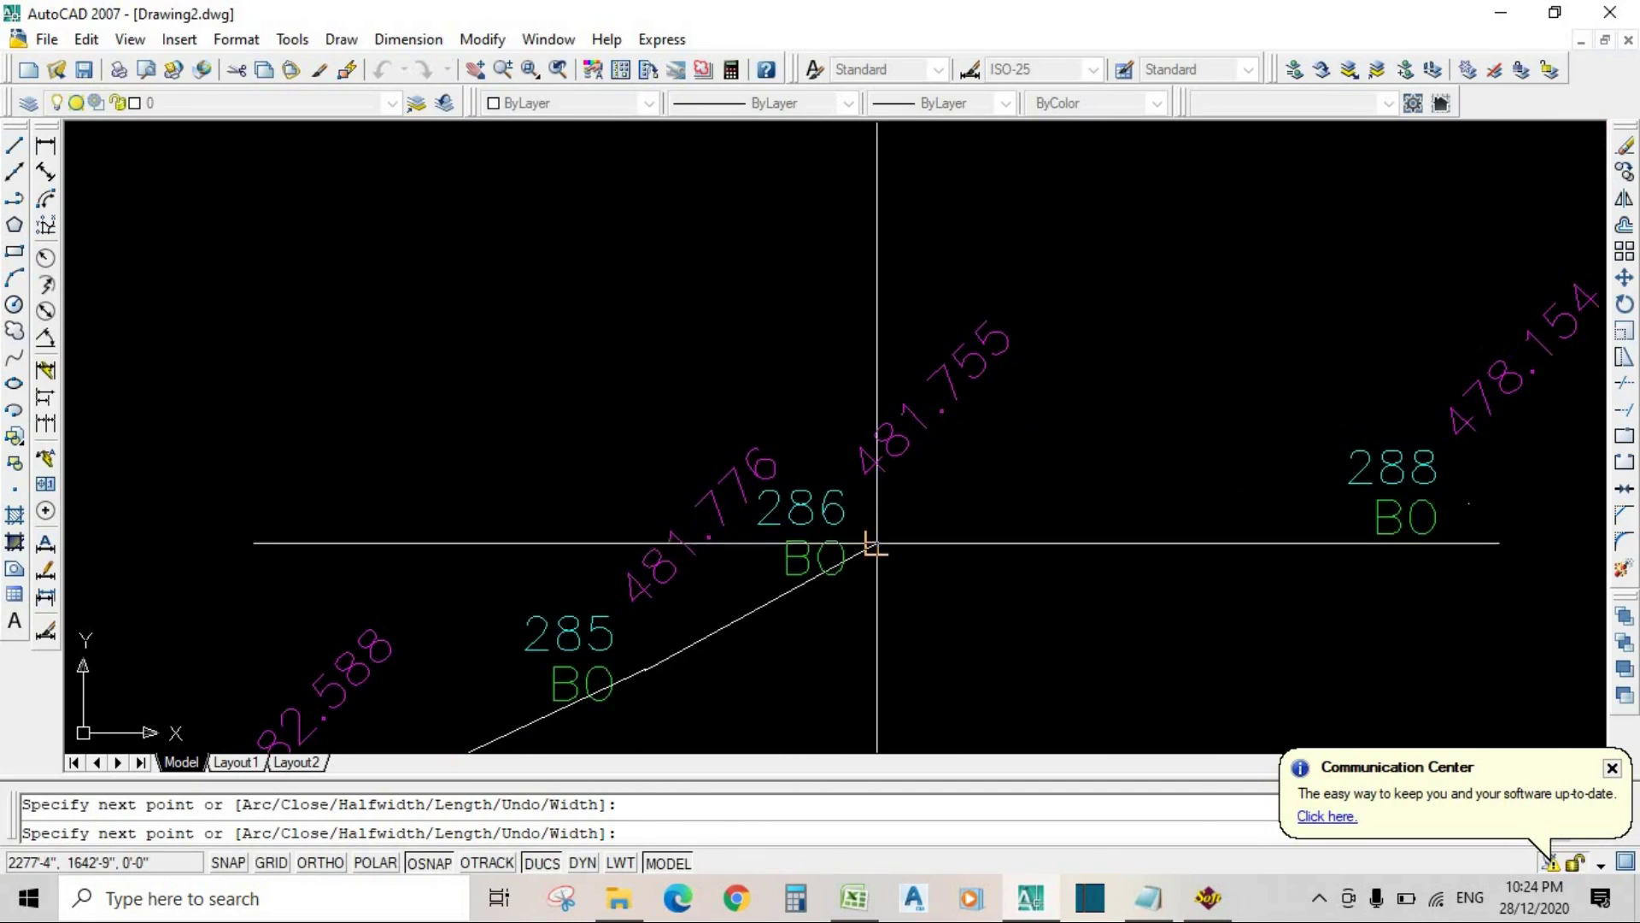
left_click(877, 545)
mouse_move(877, 545)
middle_mouse_down()
mouse_move(373, 656)
mouse_move(203, 624)
middle_mouse_up()
key("Return")
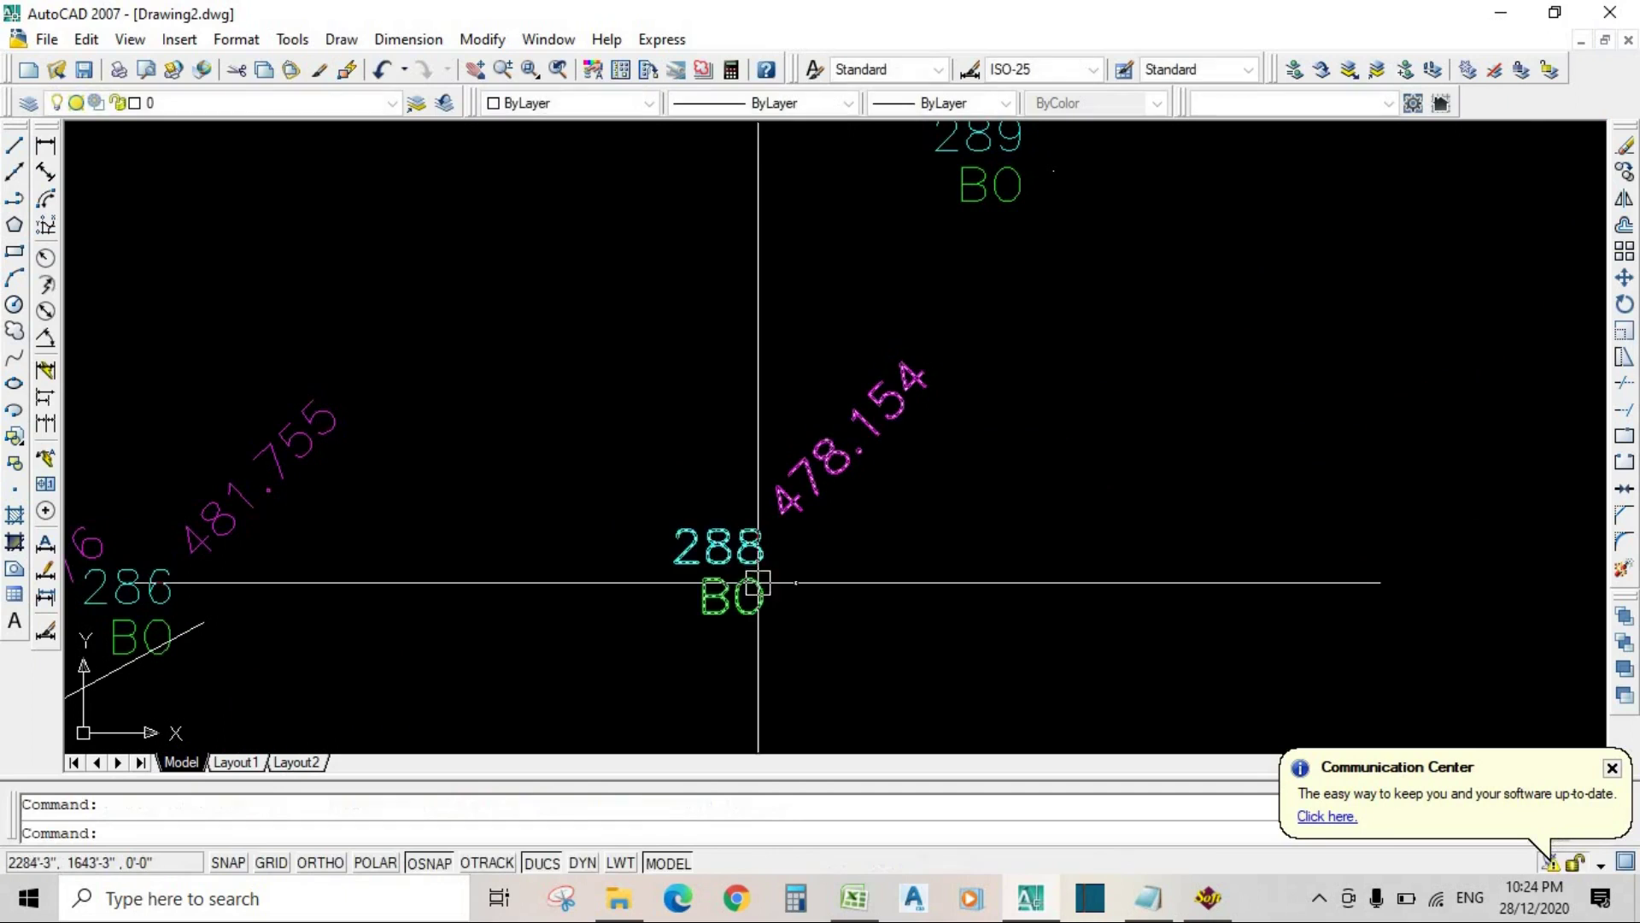
Step: Draw a new polyline from point 286 through BO points 288 and 289 to point 290, joining the existing outline
key("Return")
left_click(204, 623)
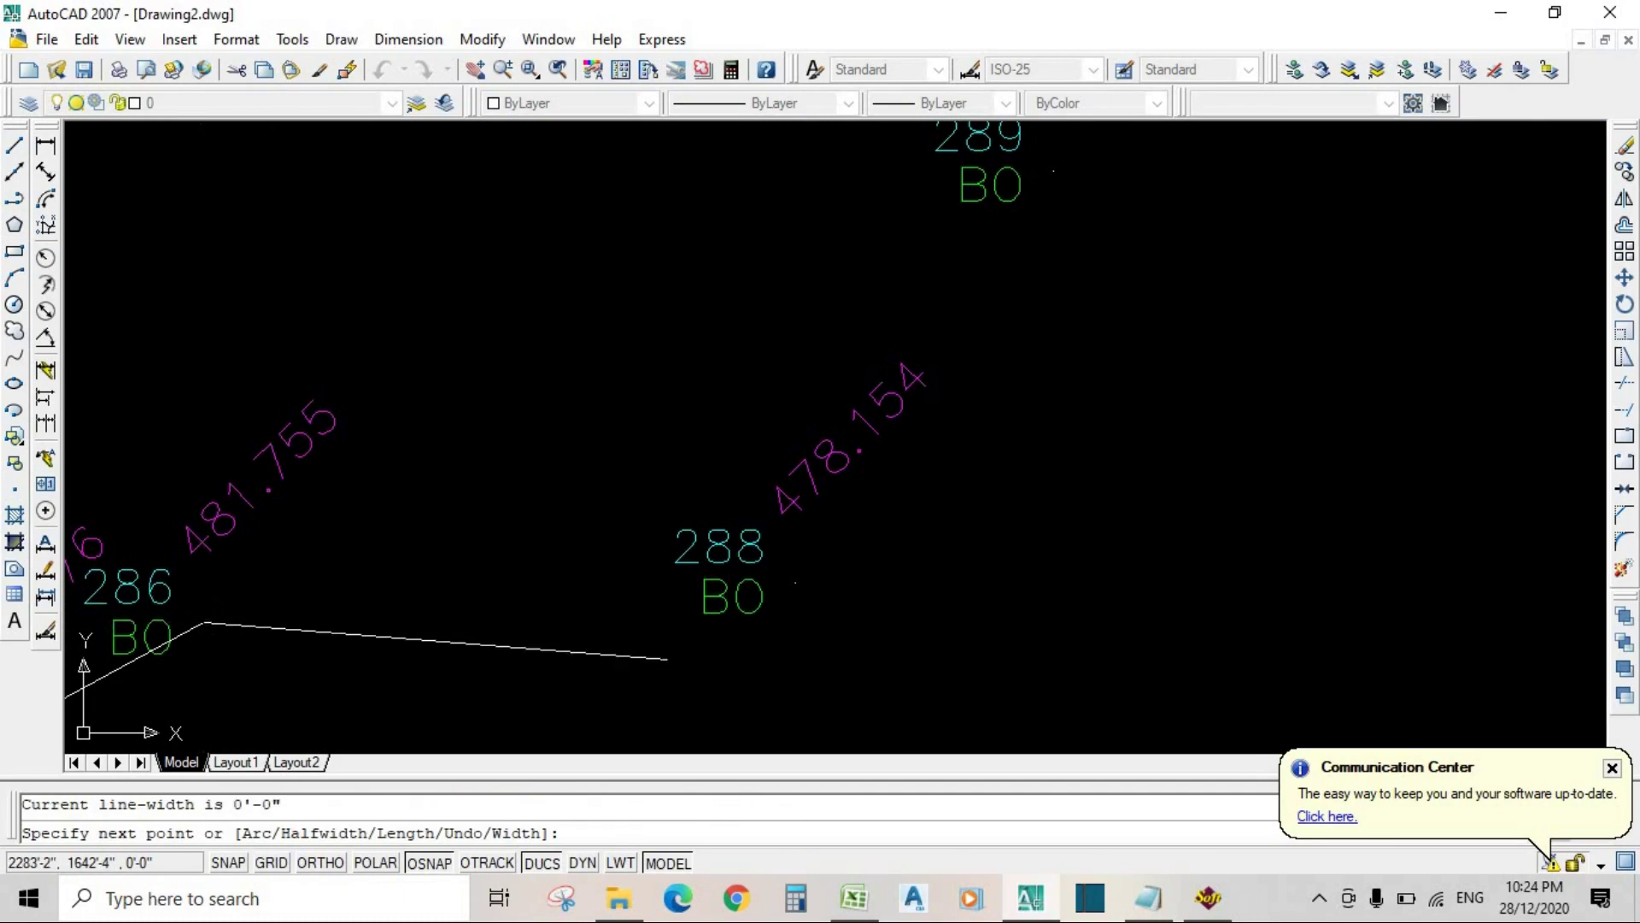
left_click(794, 584)
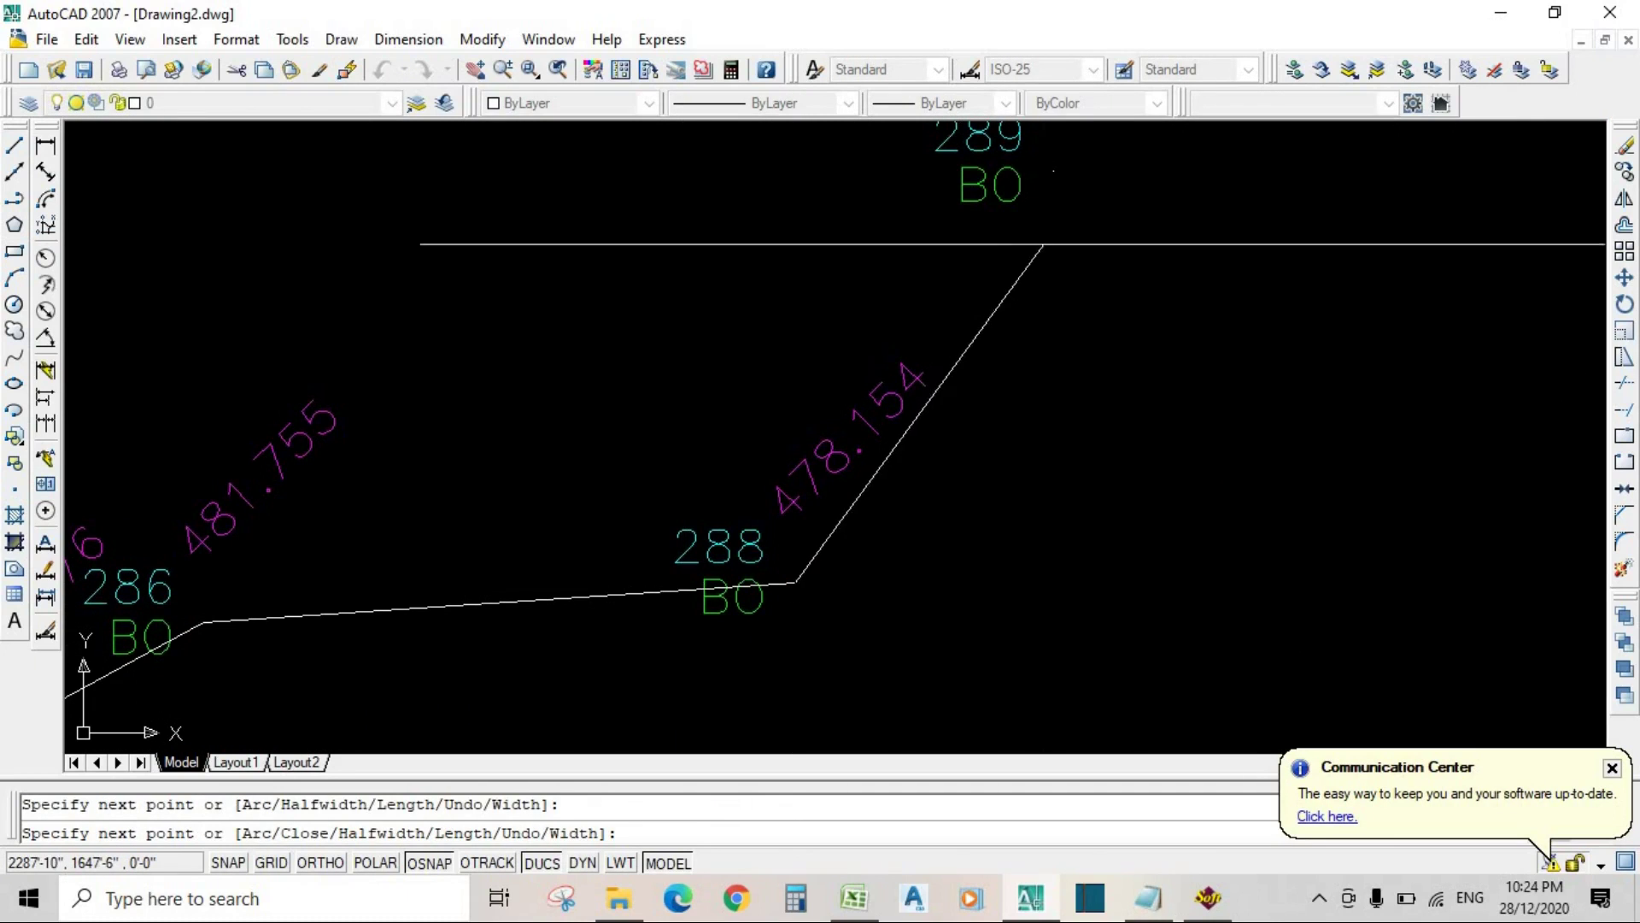
left_click(1053, 171)
scroll(1077, 331, "down", 6)
middle_click_drag(1224, 340, 814, 562)
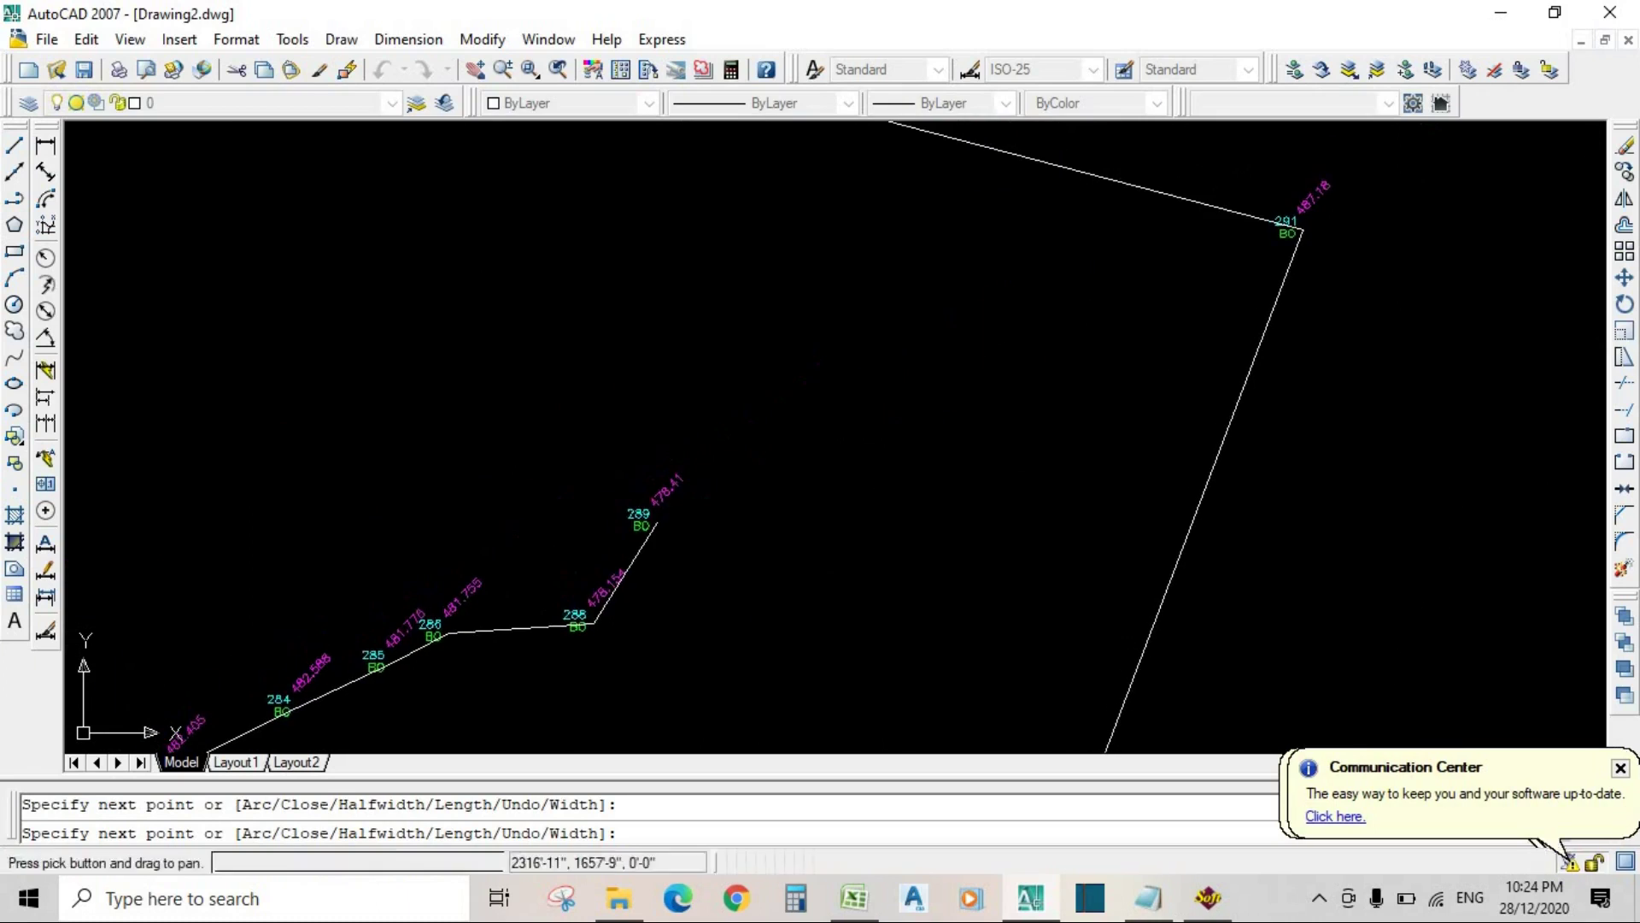
scroll(754, 408, "down", 2)
middle_click_drag(745, 359, 885, 560)
scroll(872, 359, "up", 7)
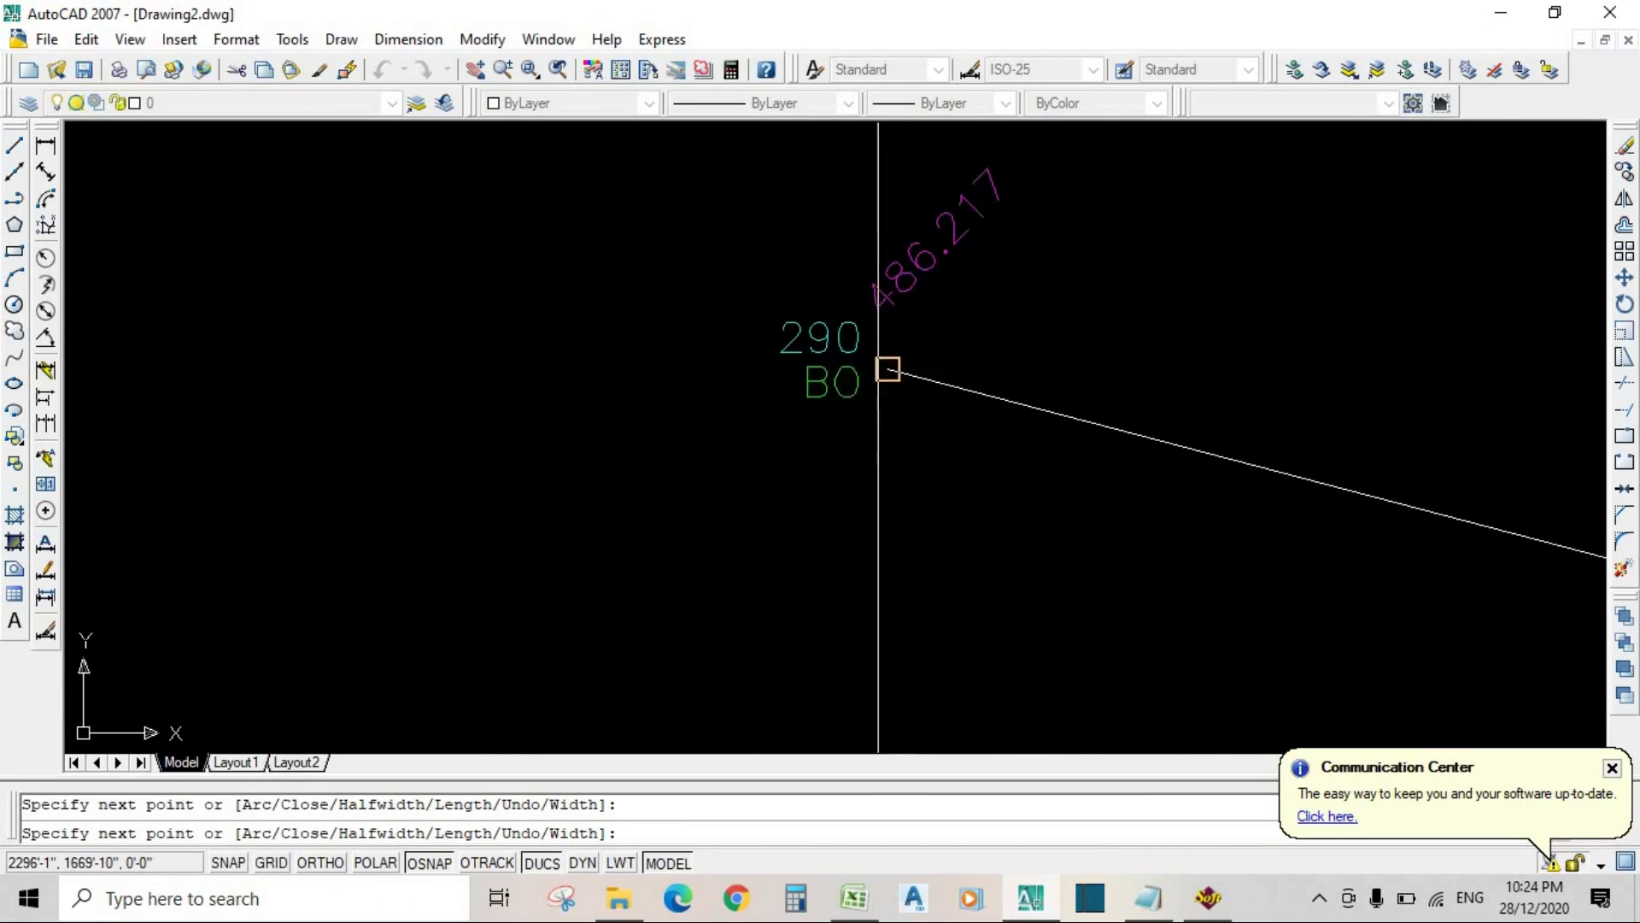
left_click(886, 367)
key("Return")
Step: Create a single closed polyline from the traced site outline with the Boundary command
scroll(940, 549, "down", 6)
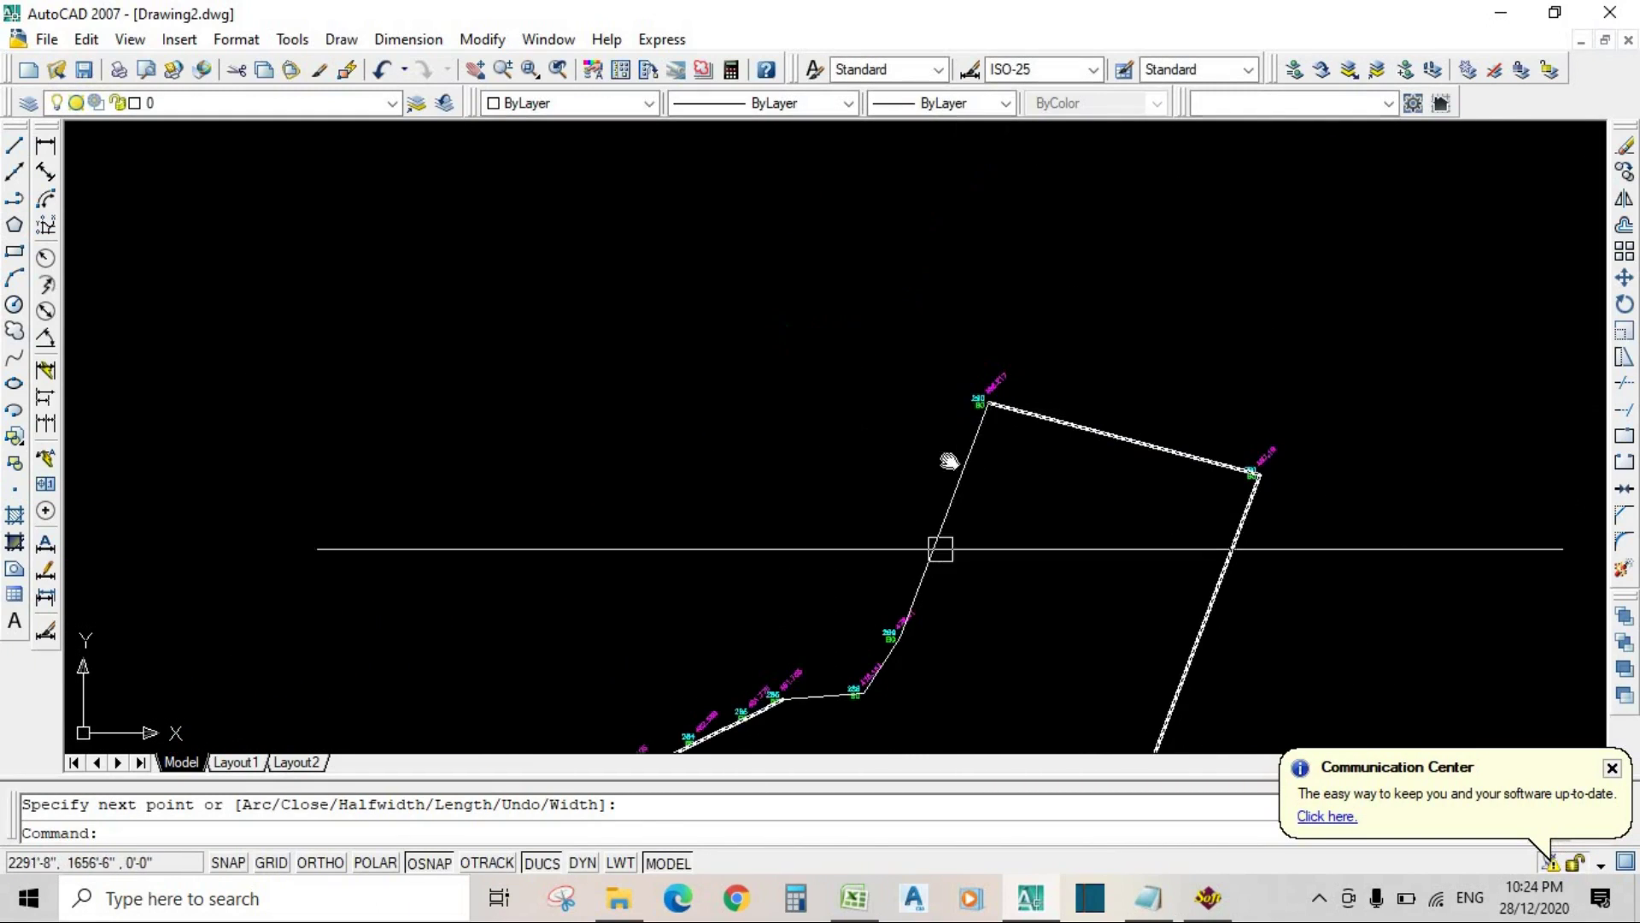
scroll(871, 440, "down", 4)
middle_click_drag(674, 574, 1073, 137)
scroll(816, 464, "down", 4)
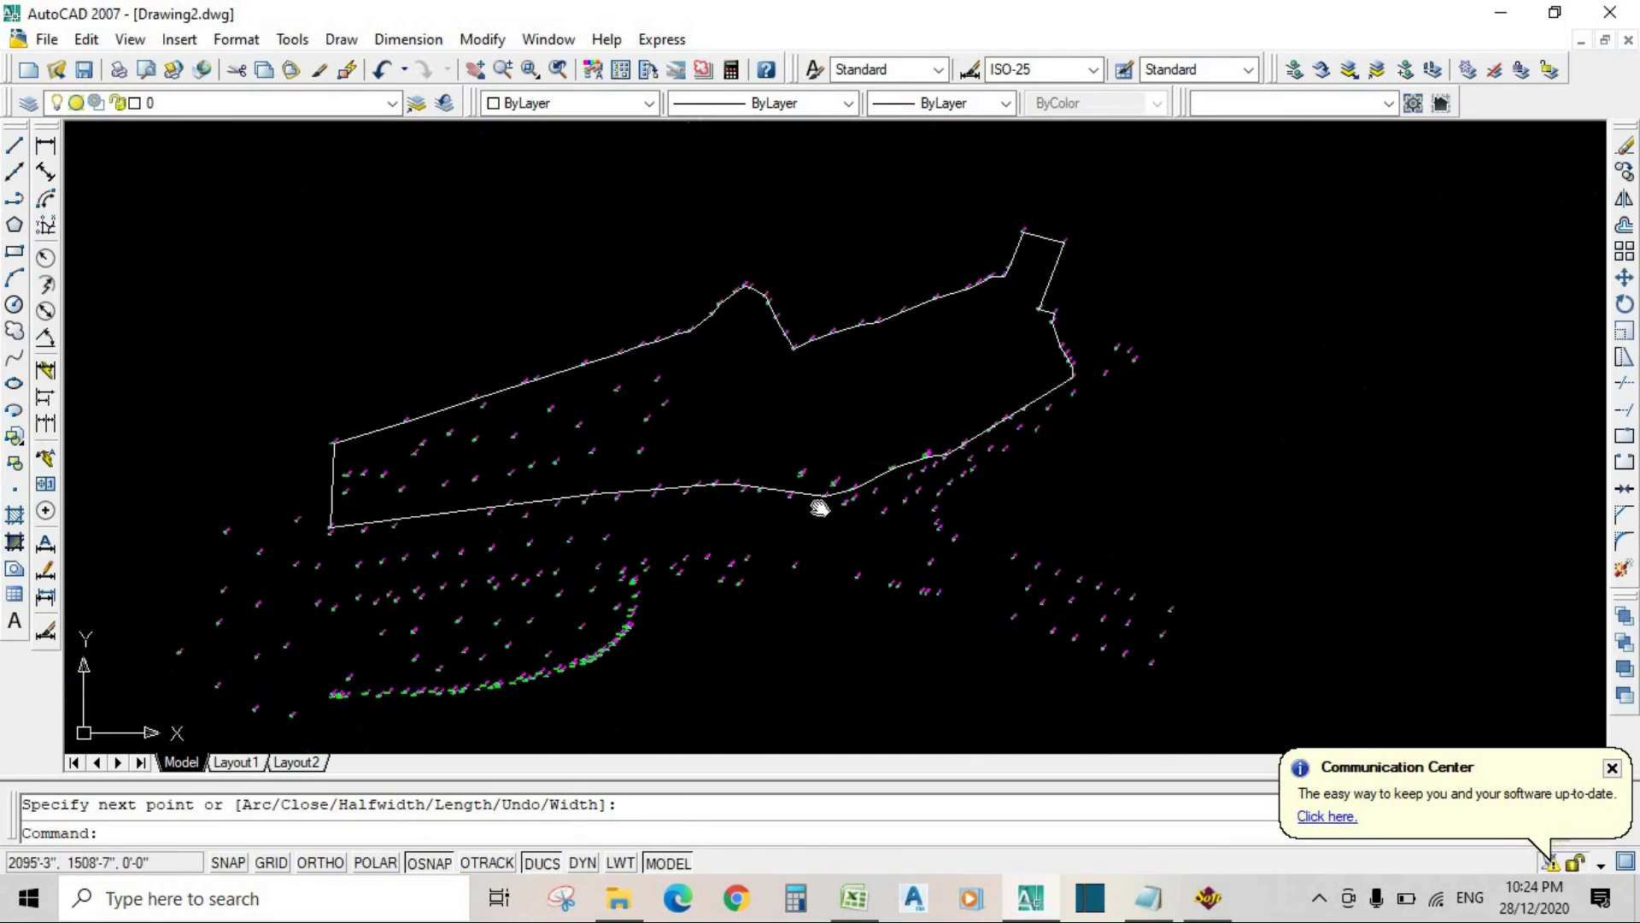
middle_click_drag(819, 509, 1019, 453)
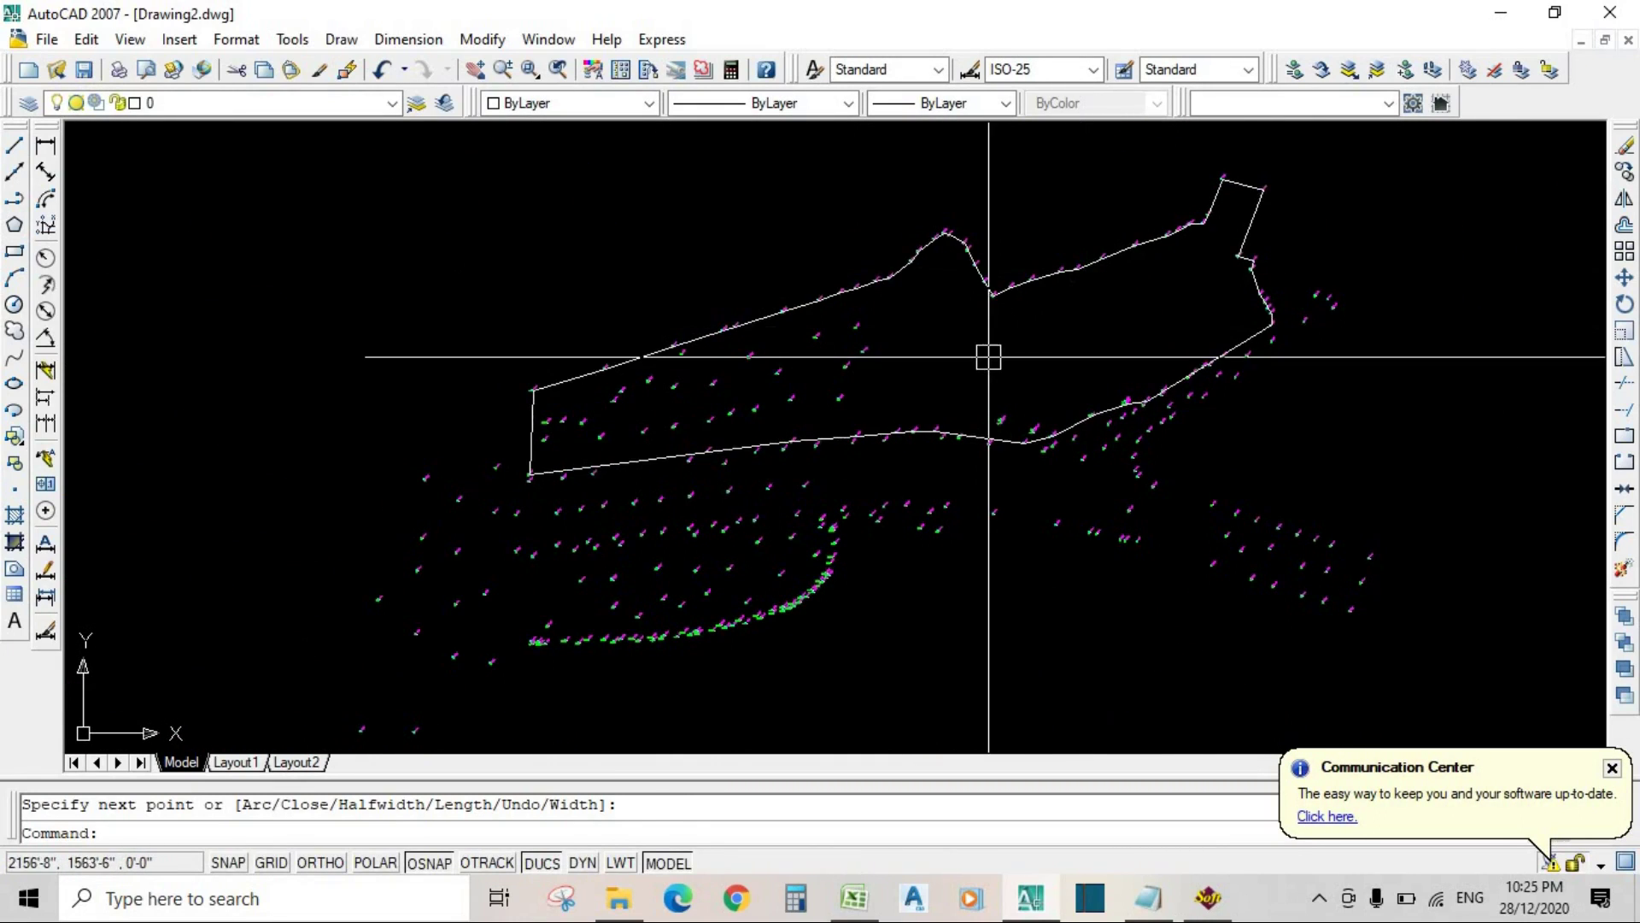
type("B")
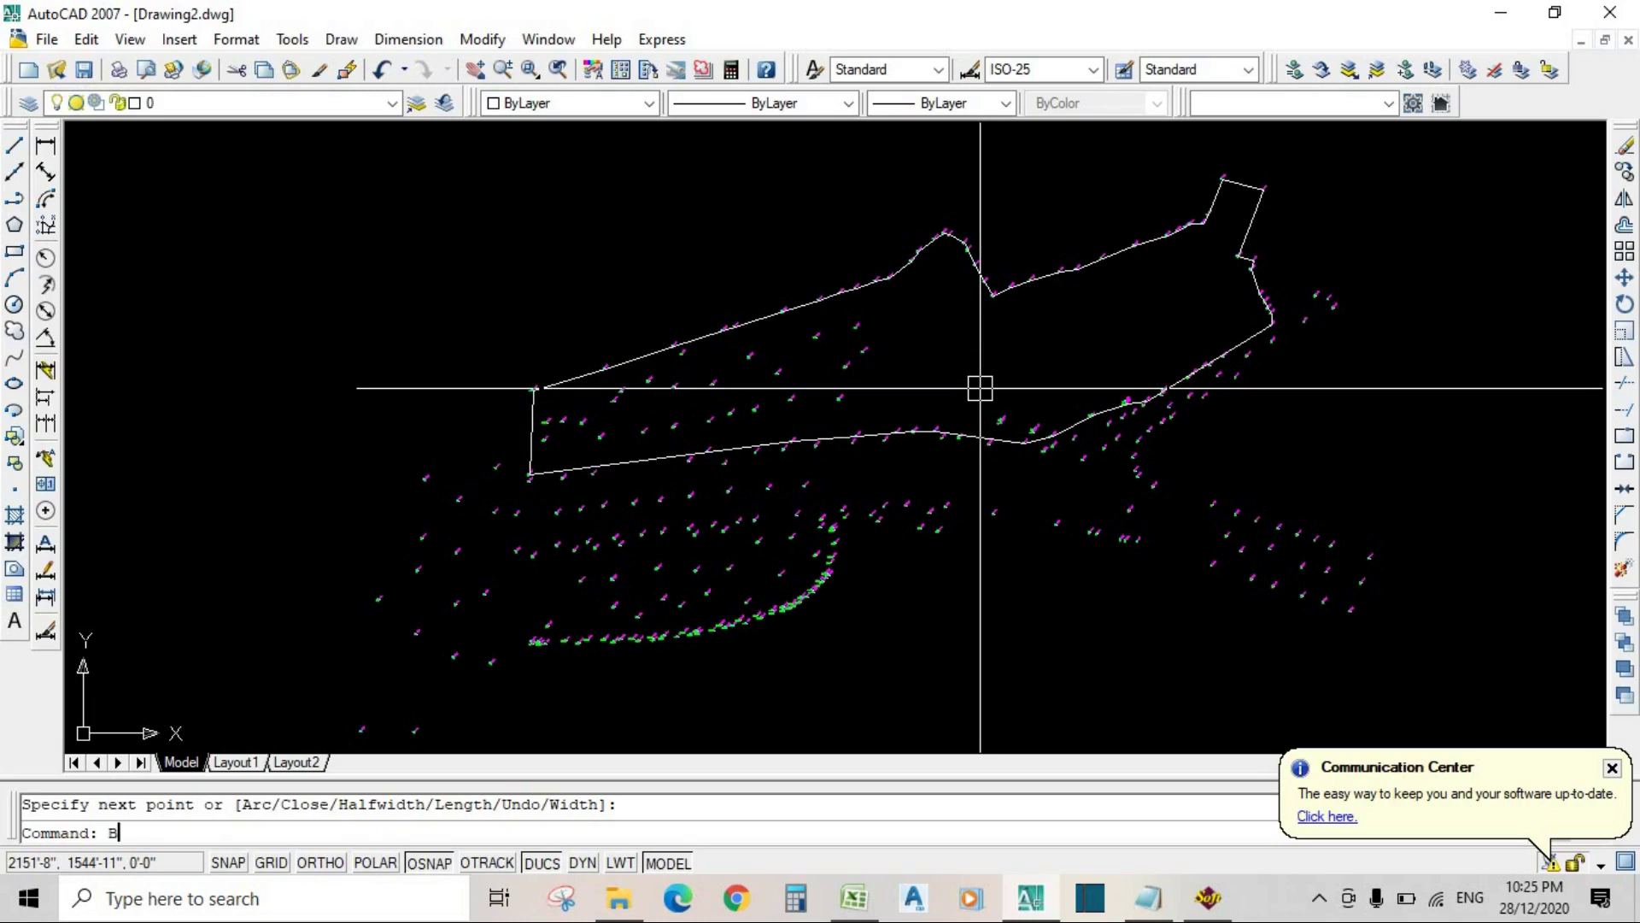
type("O")
key("Return")
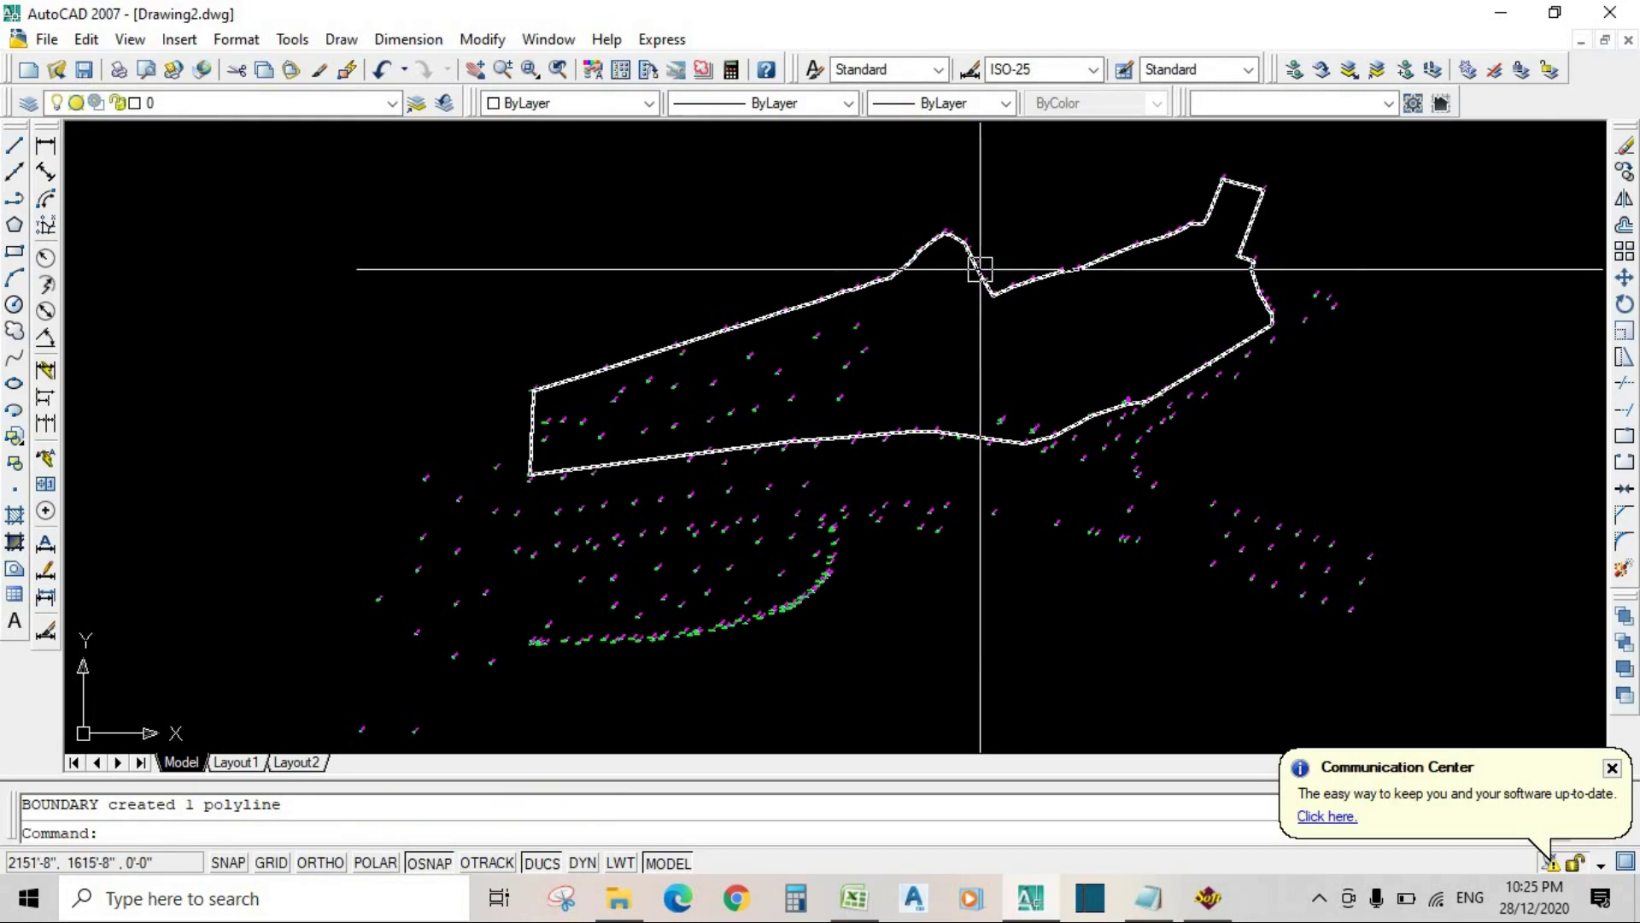
Step: Measure the area and perimeter of the site boundary polyline with the Area command's Object option
scroll(982, 268, "up", 3)
middle_click_drag(974, 316, 949, 410)
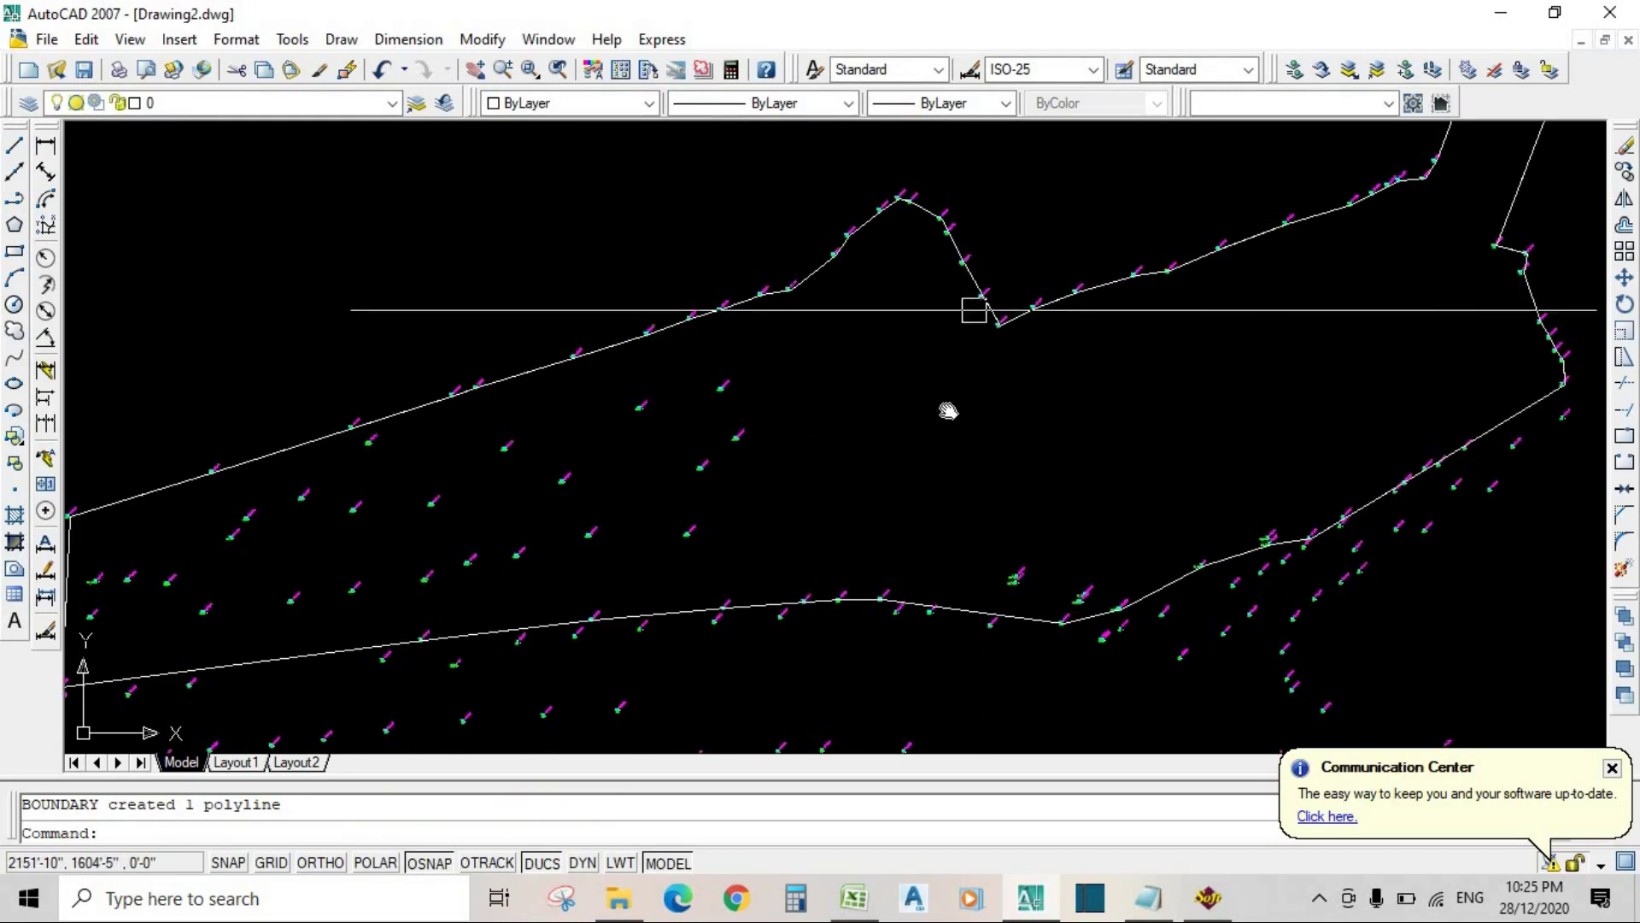
scroll(940, 358, "up", 3)
mouse_move(934, 333)
middle_mouse_down()
mouse_move(931, 376)
mouse_move(898, 397)
middle_mouse_up()
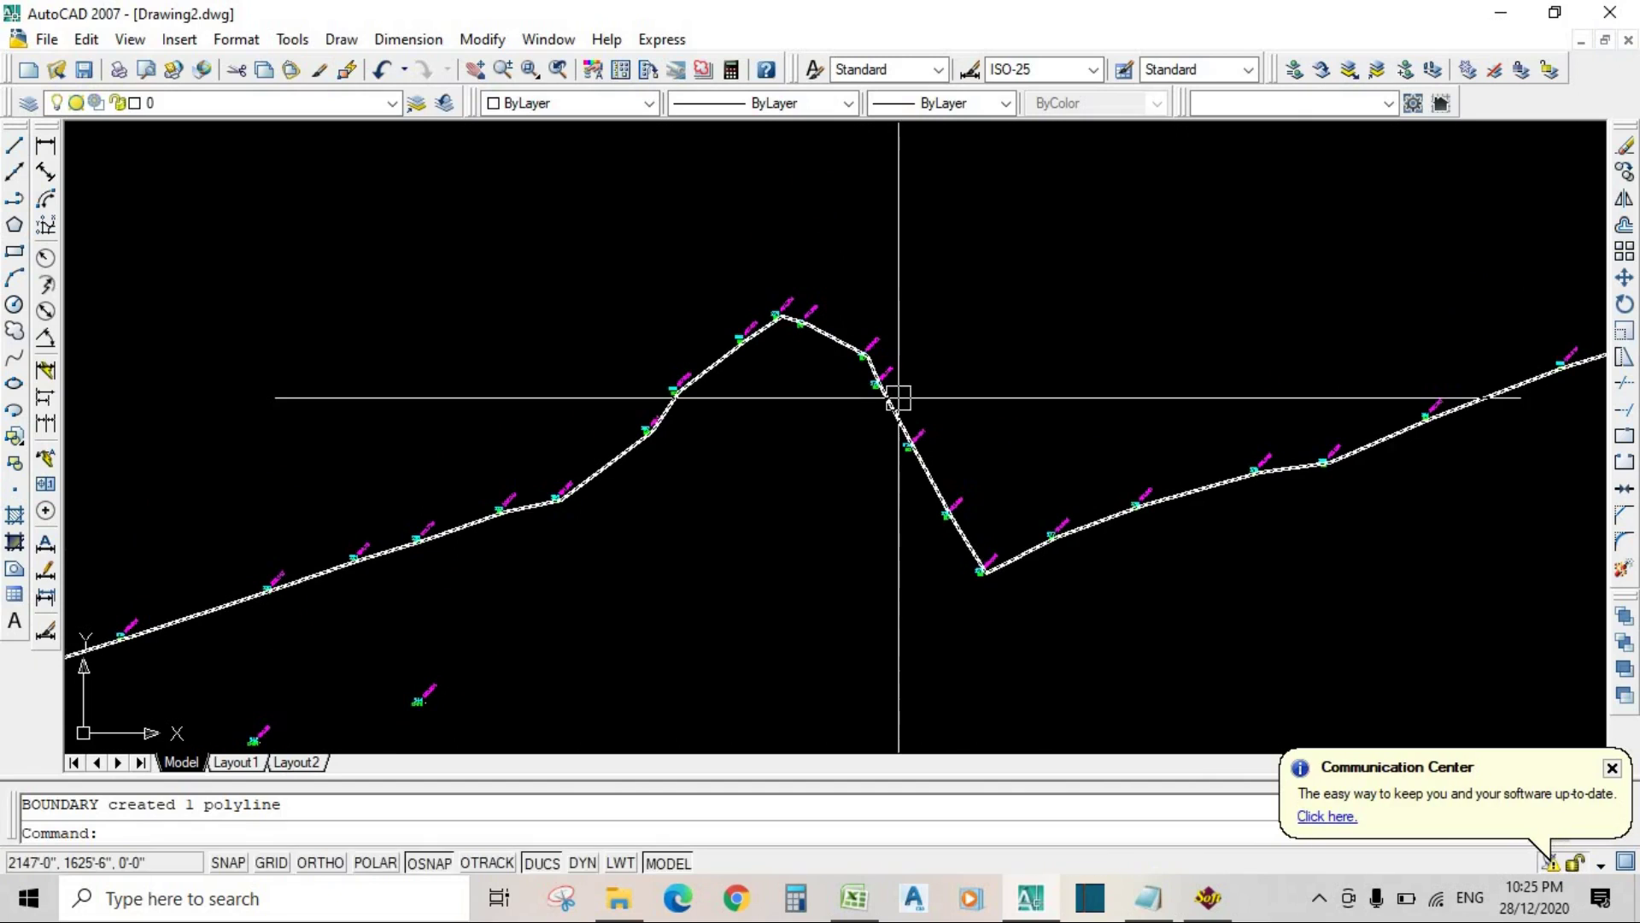
type("AA")
key("Return")
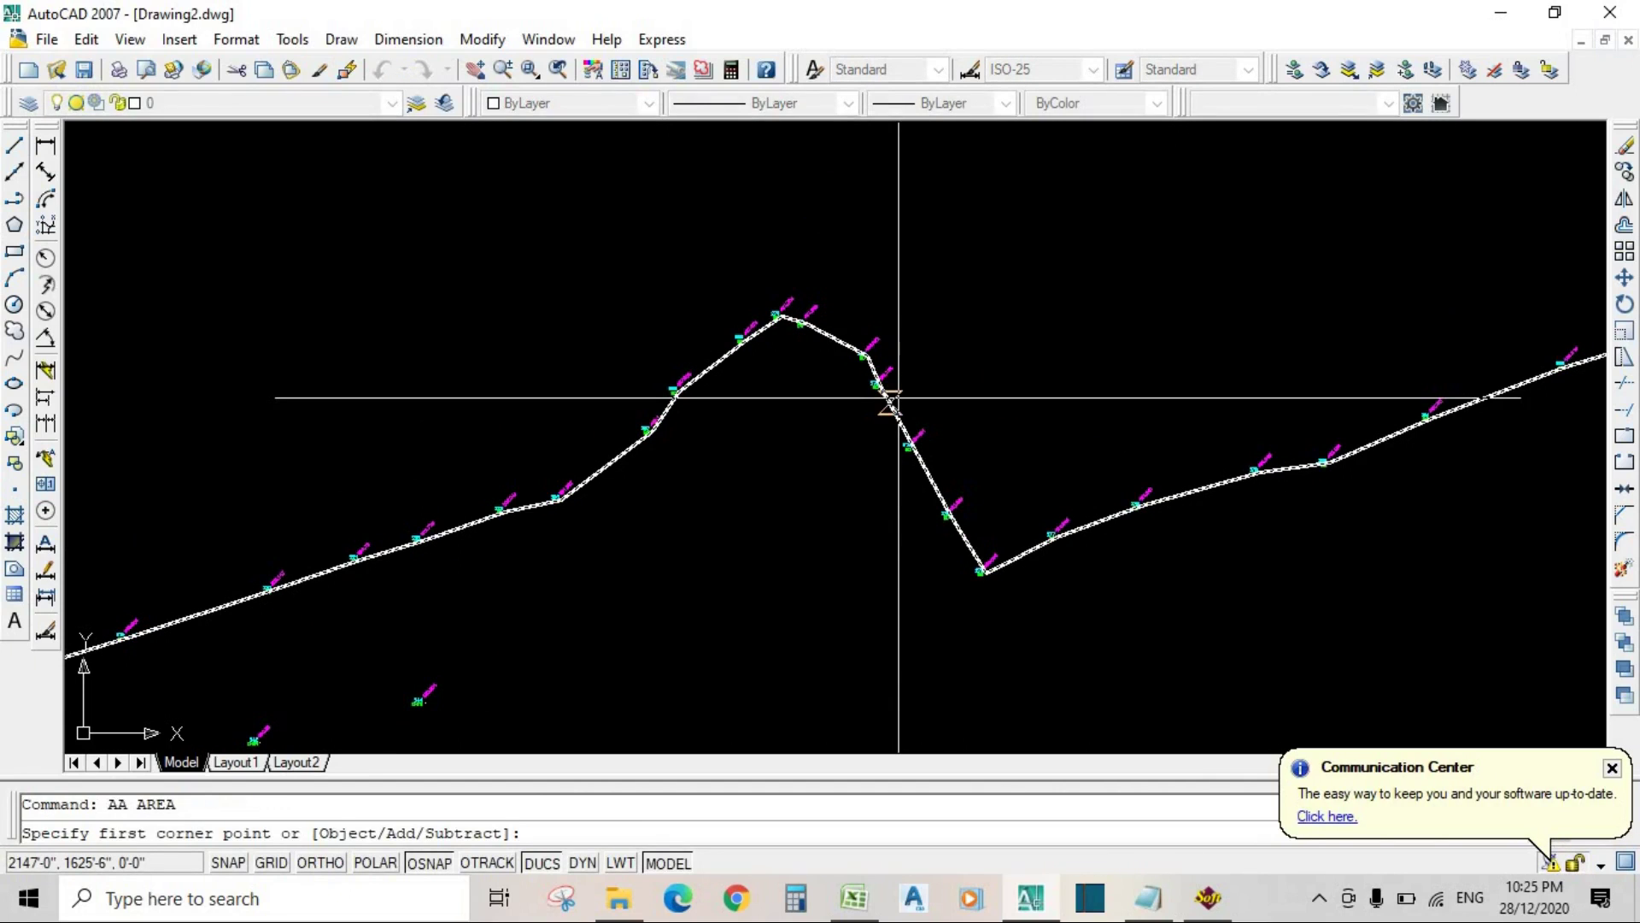
type("O")
key("Return")
left_click(884, 380)
key("Return")
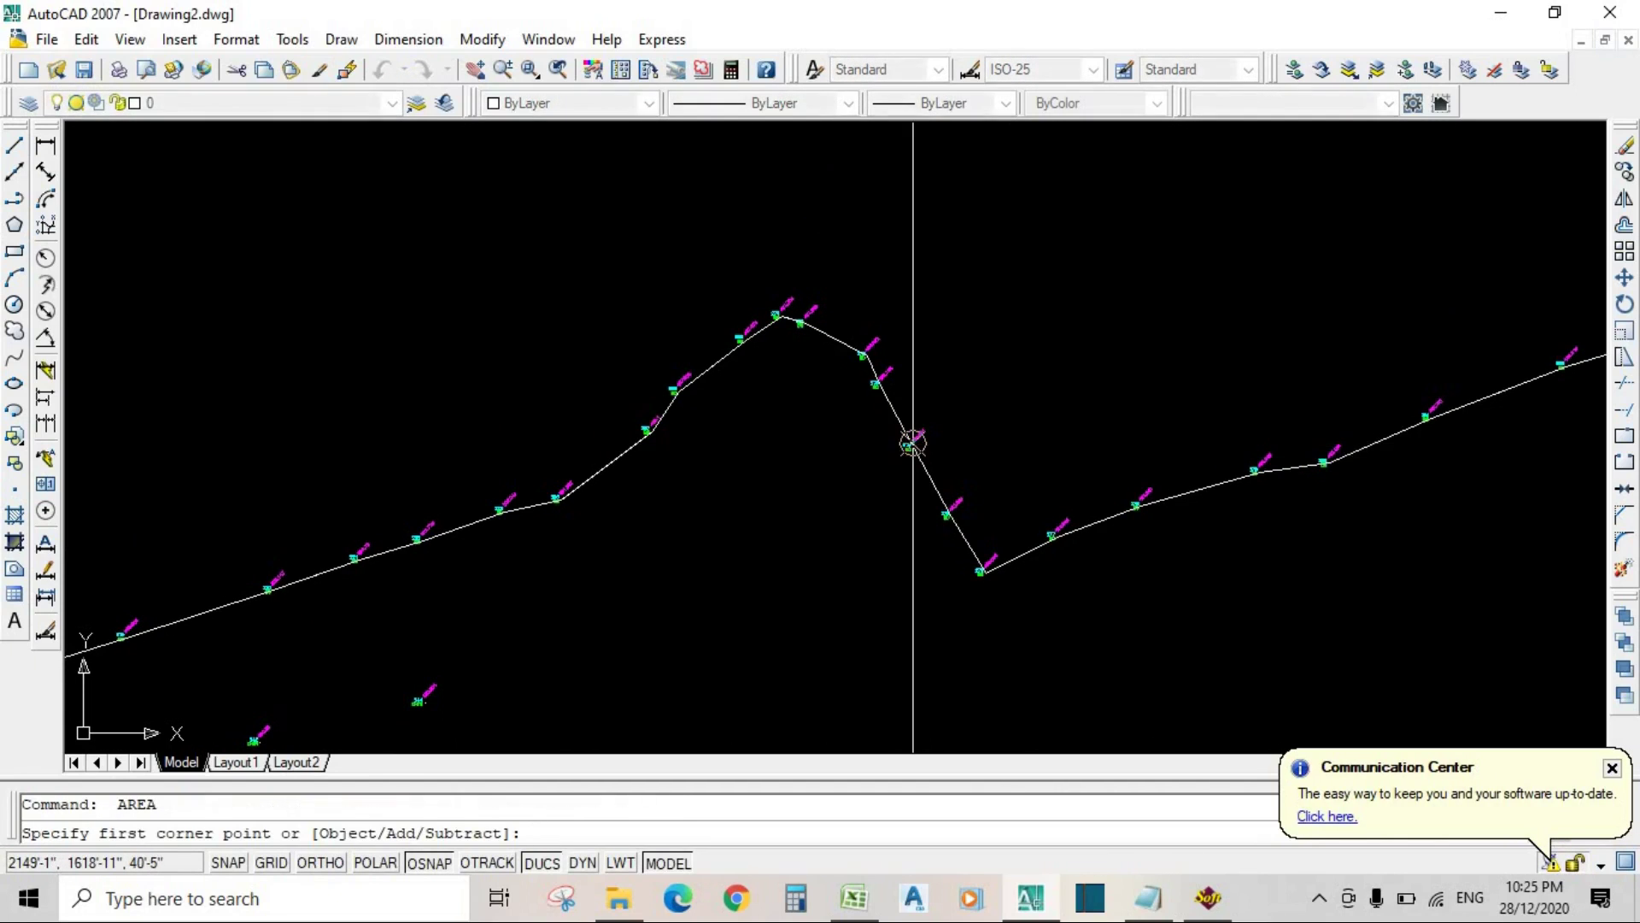
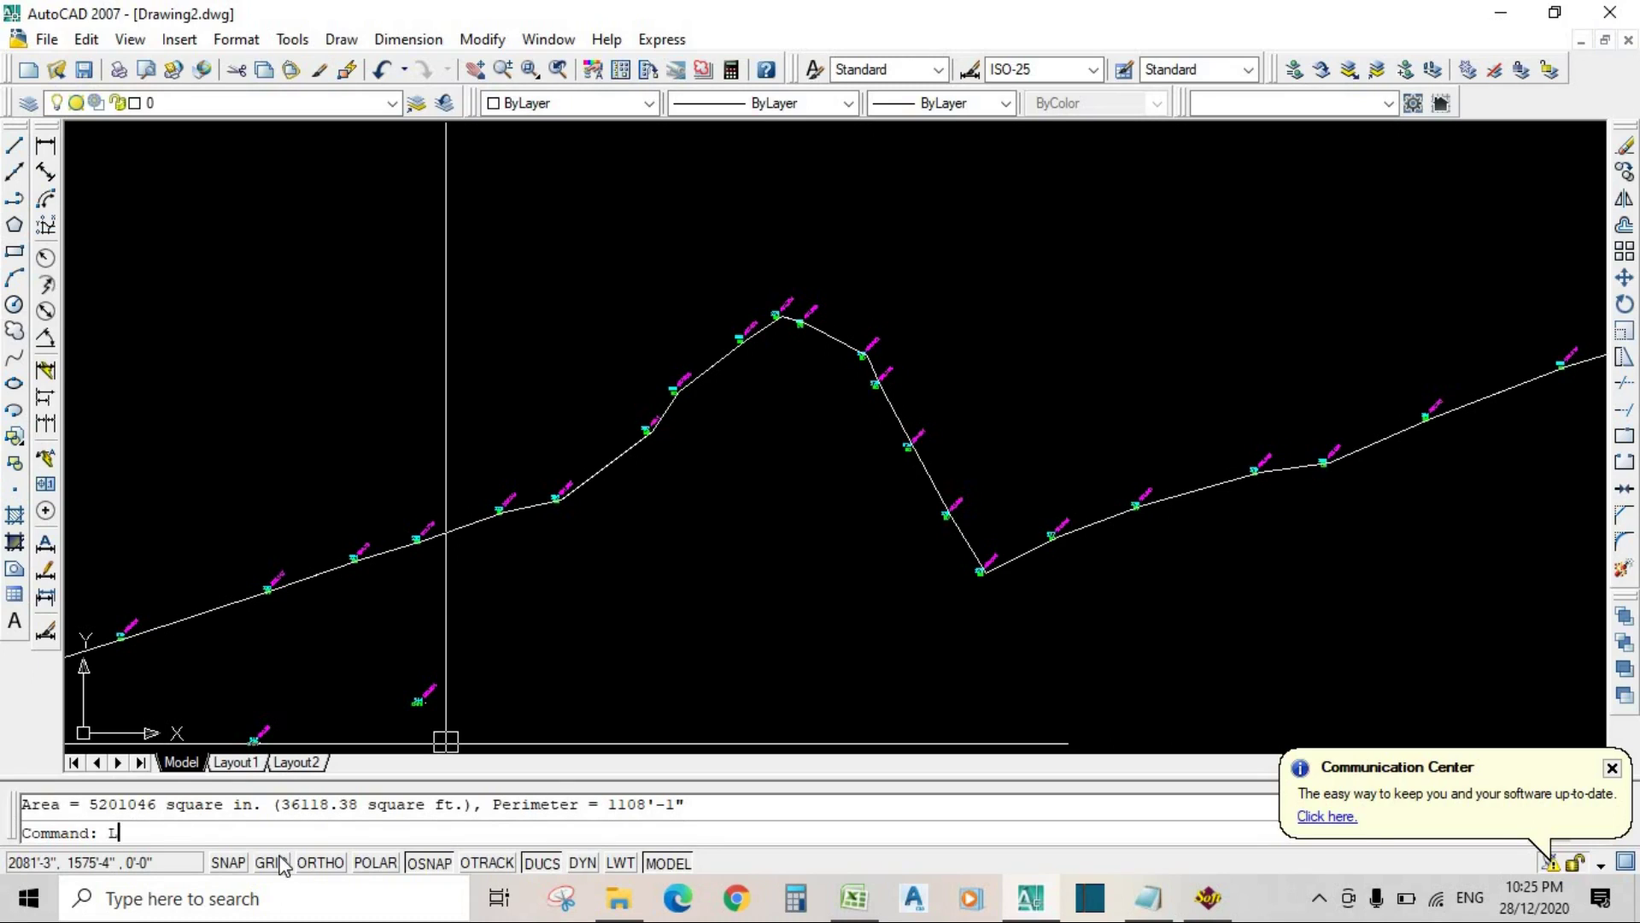
Step: List the boundary polyline's properties to read its area and perimeter, and close the listing
type("I")
key("Return")
left_click(595, 480)
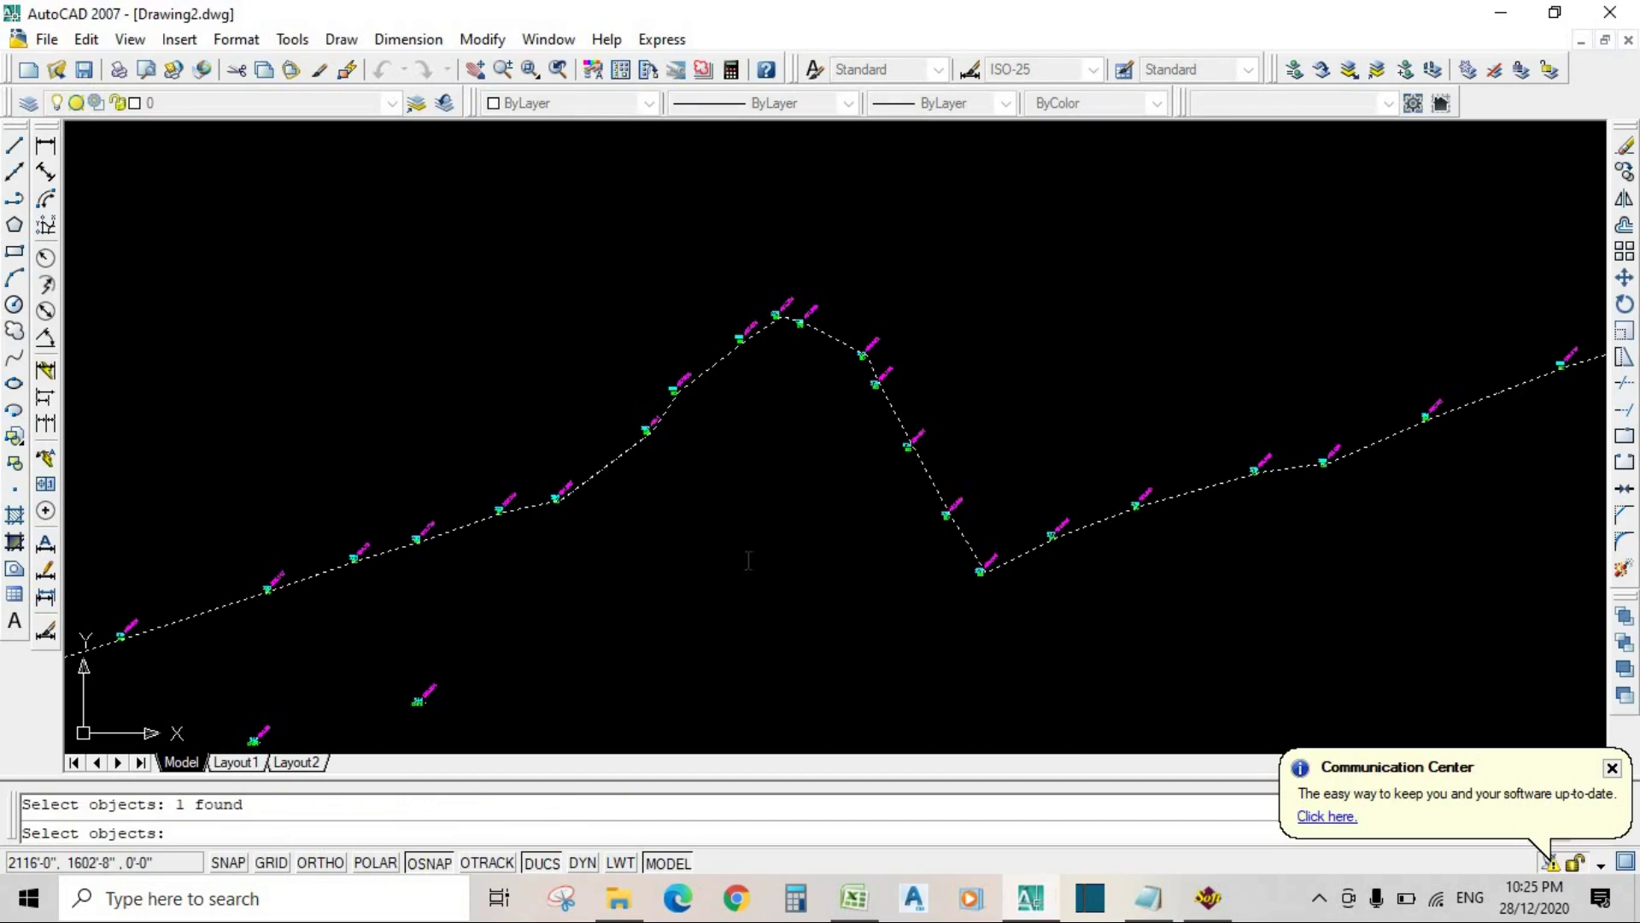
key("Return")
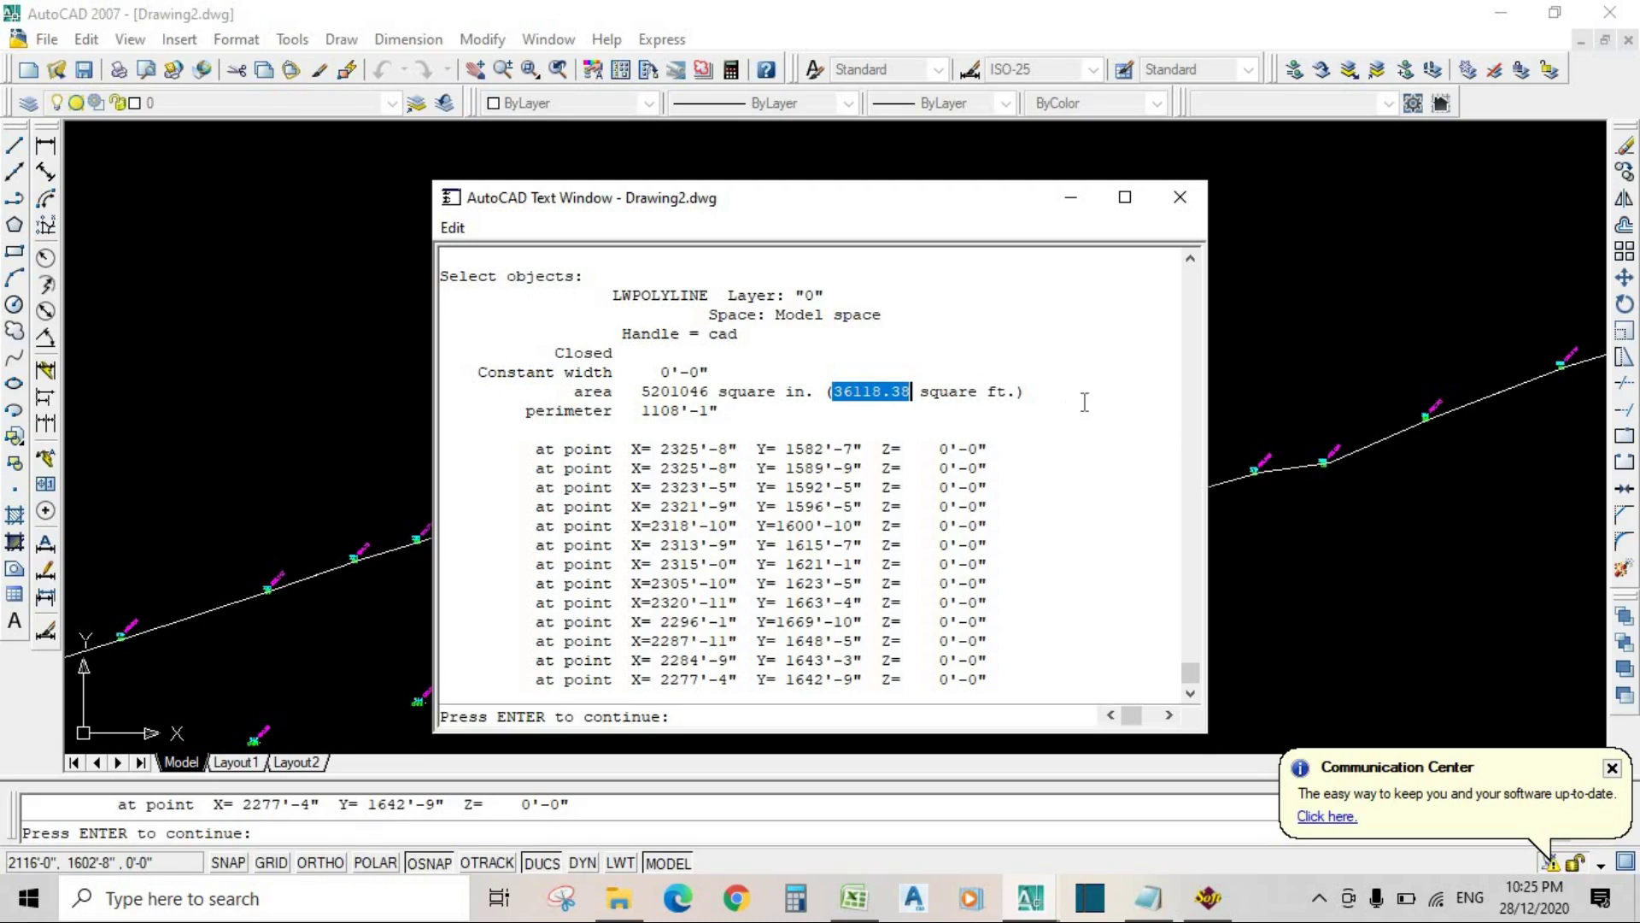
left_click(1180, 198)
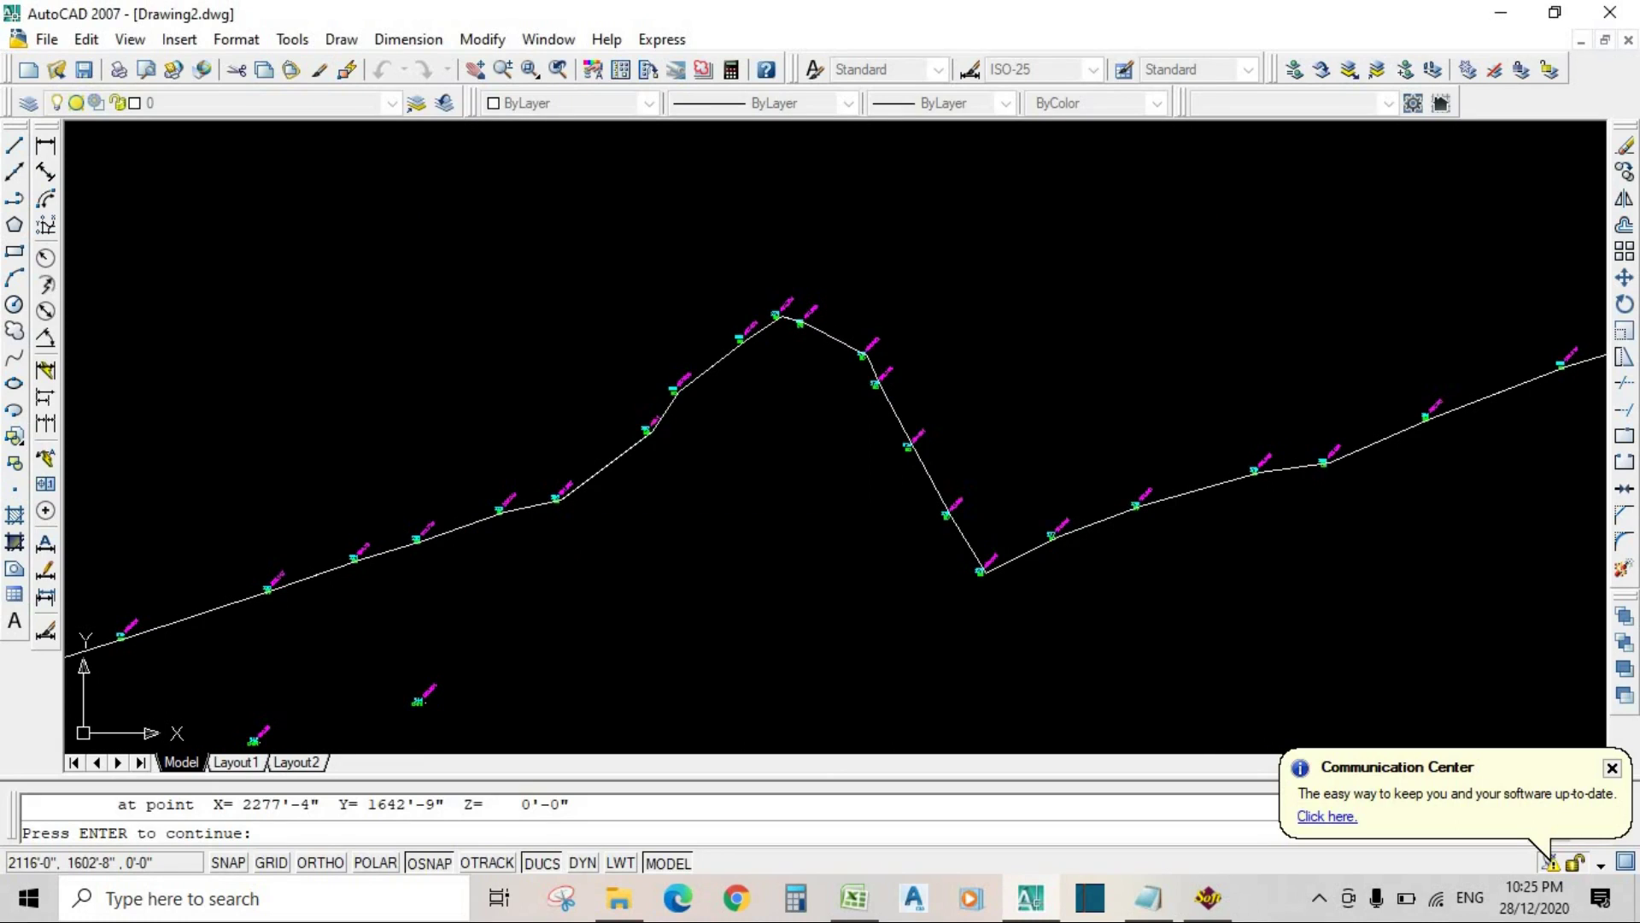
key("Return")
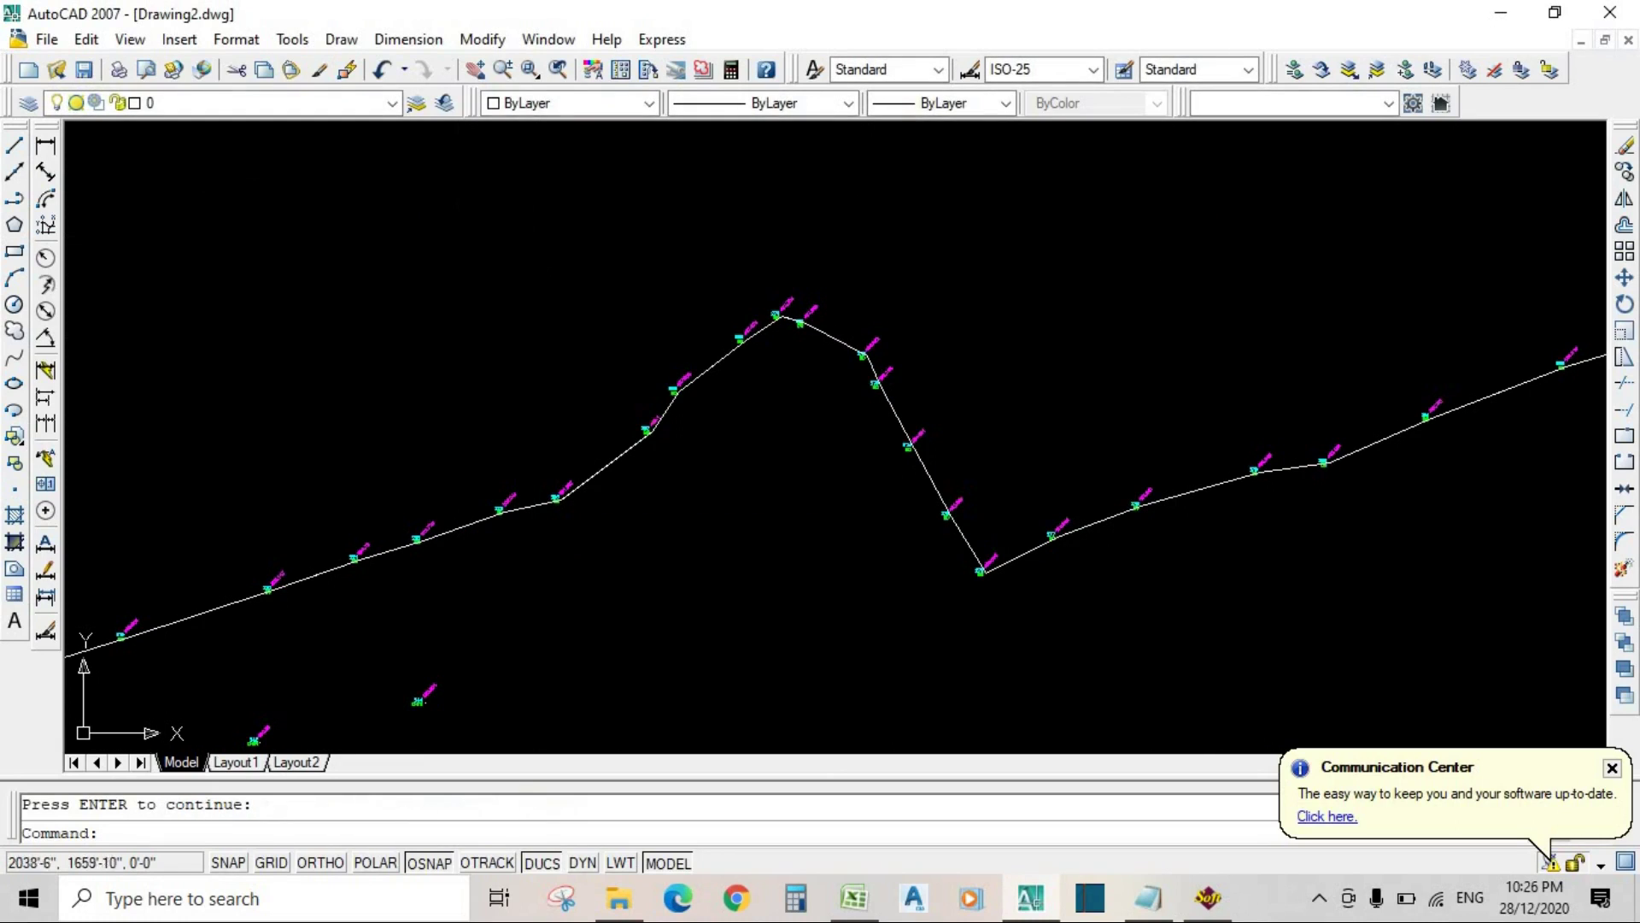
Step: Add an aligned dimension to the boundary segment between points 274 and 275, placed on its right side
left_click(49, 177)
middle_click_drag(666, 414, 469, 362)
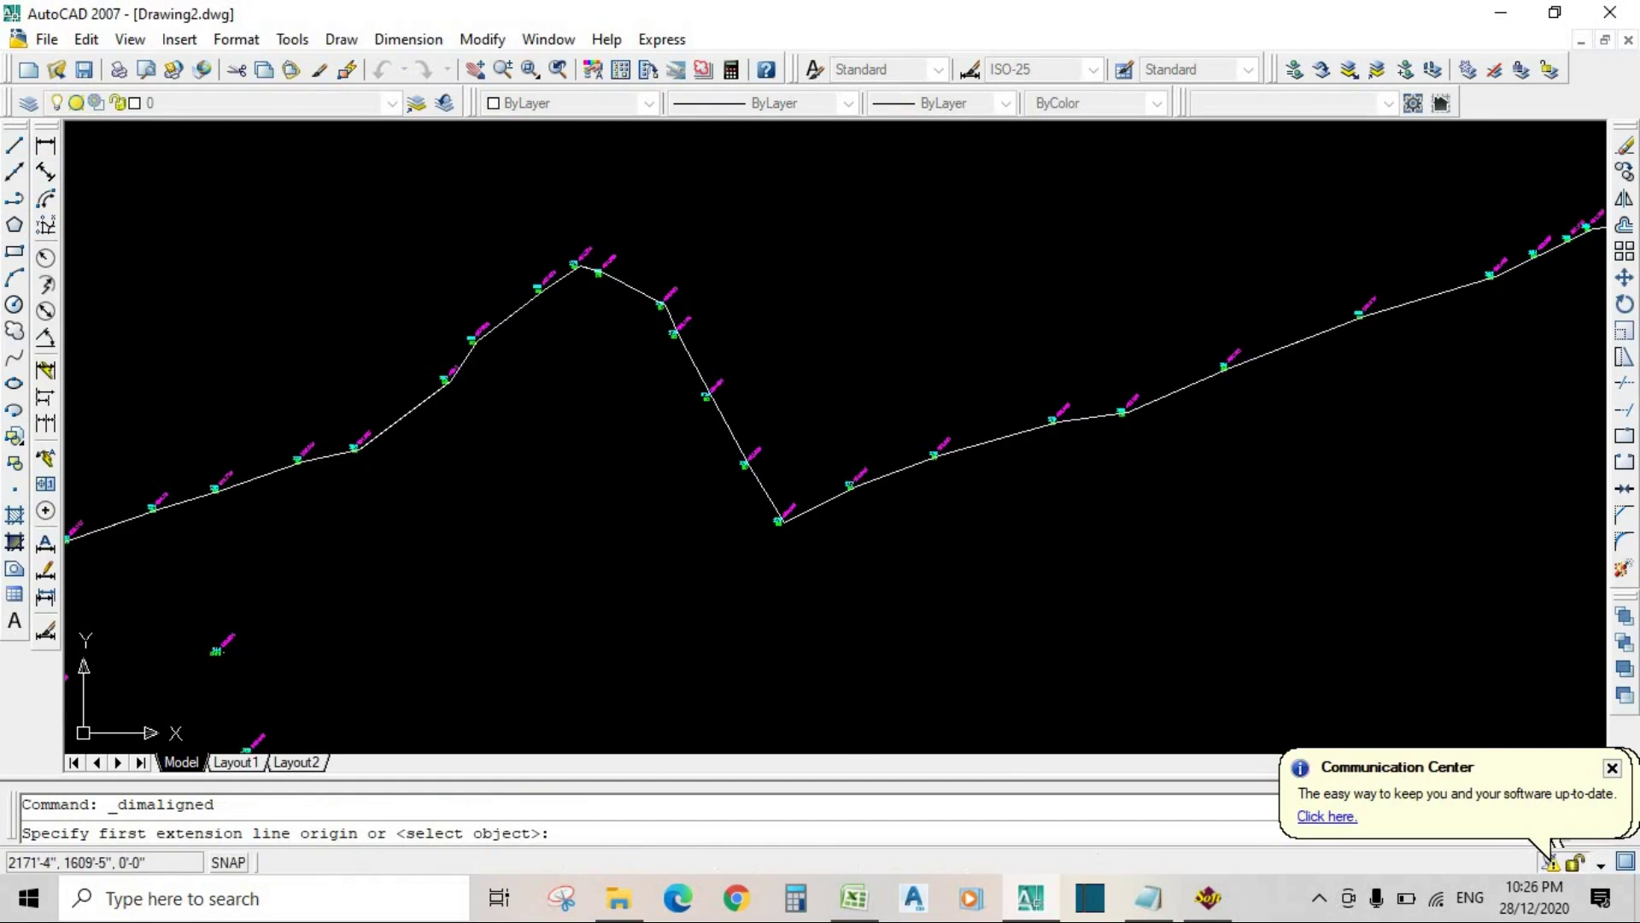
scroll(771, 453, "up", 5)
middle_click_drag(771, 452, 785, 494)
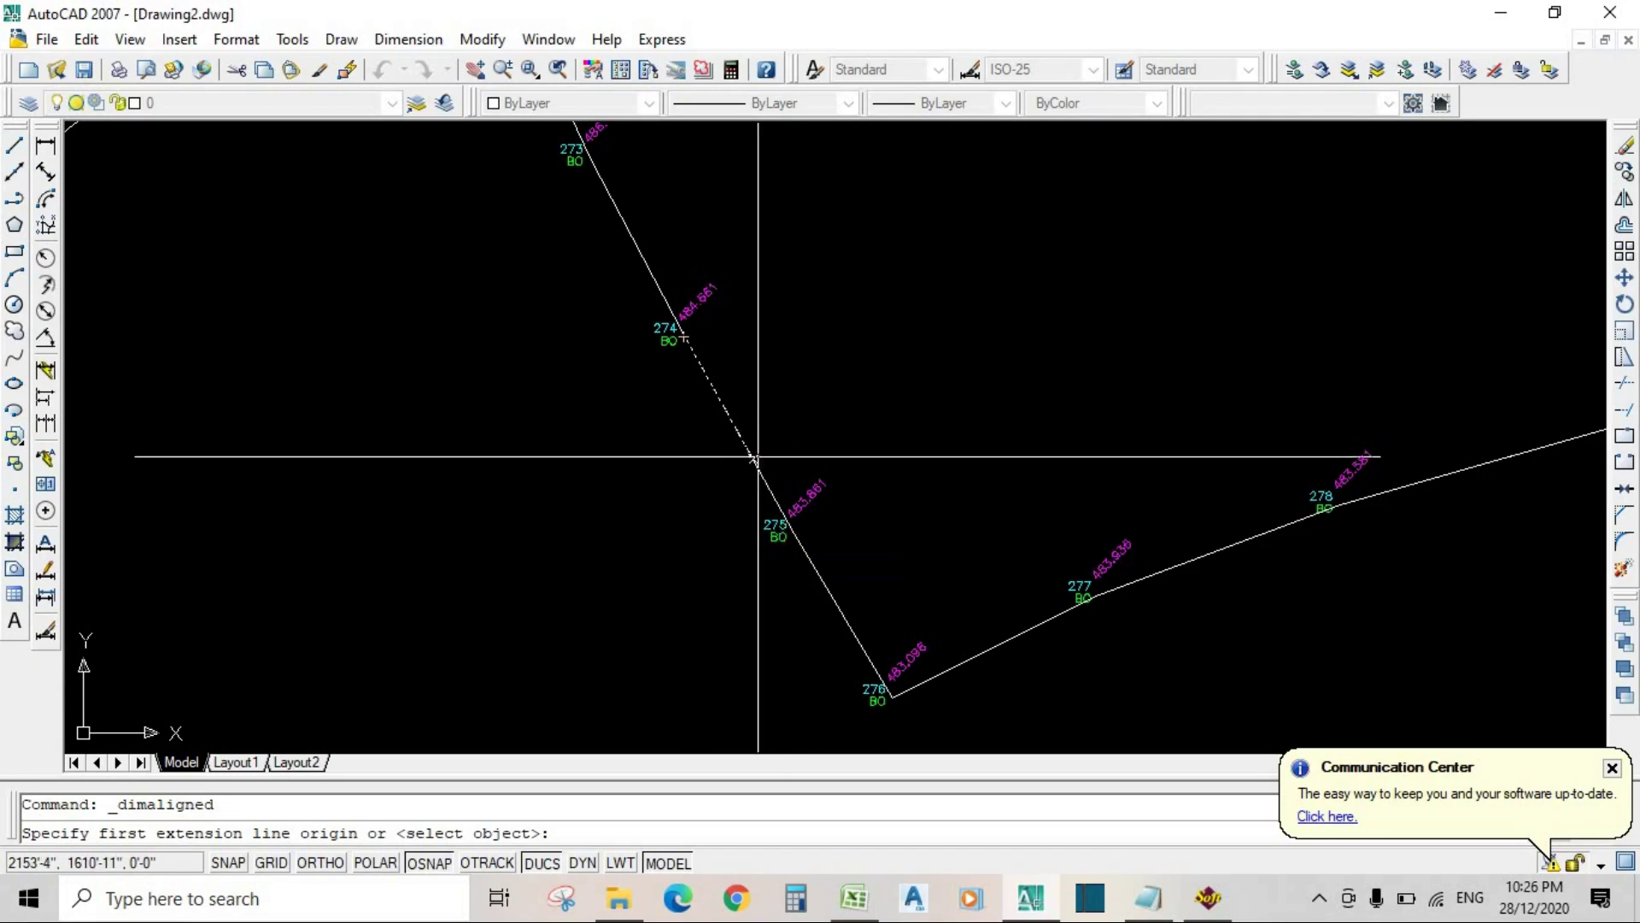
key("Return")
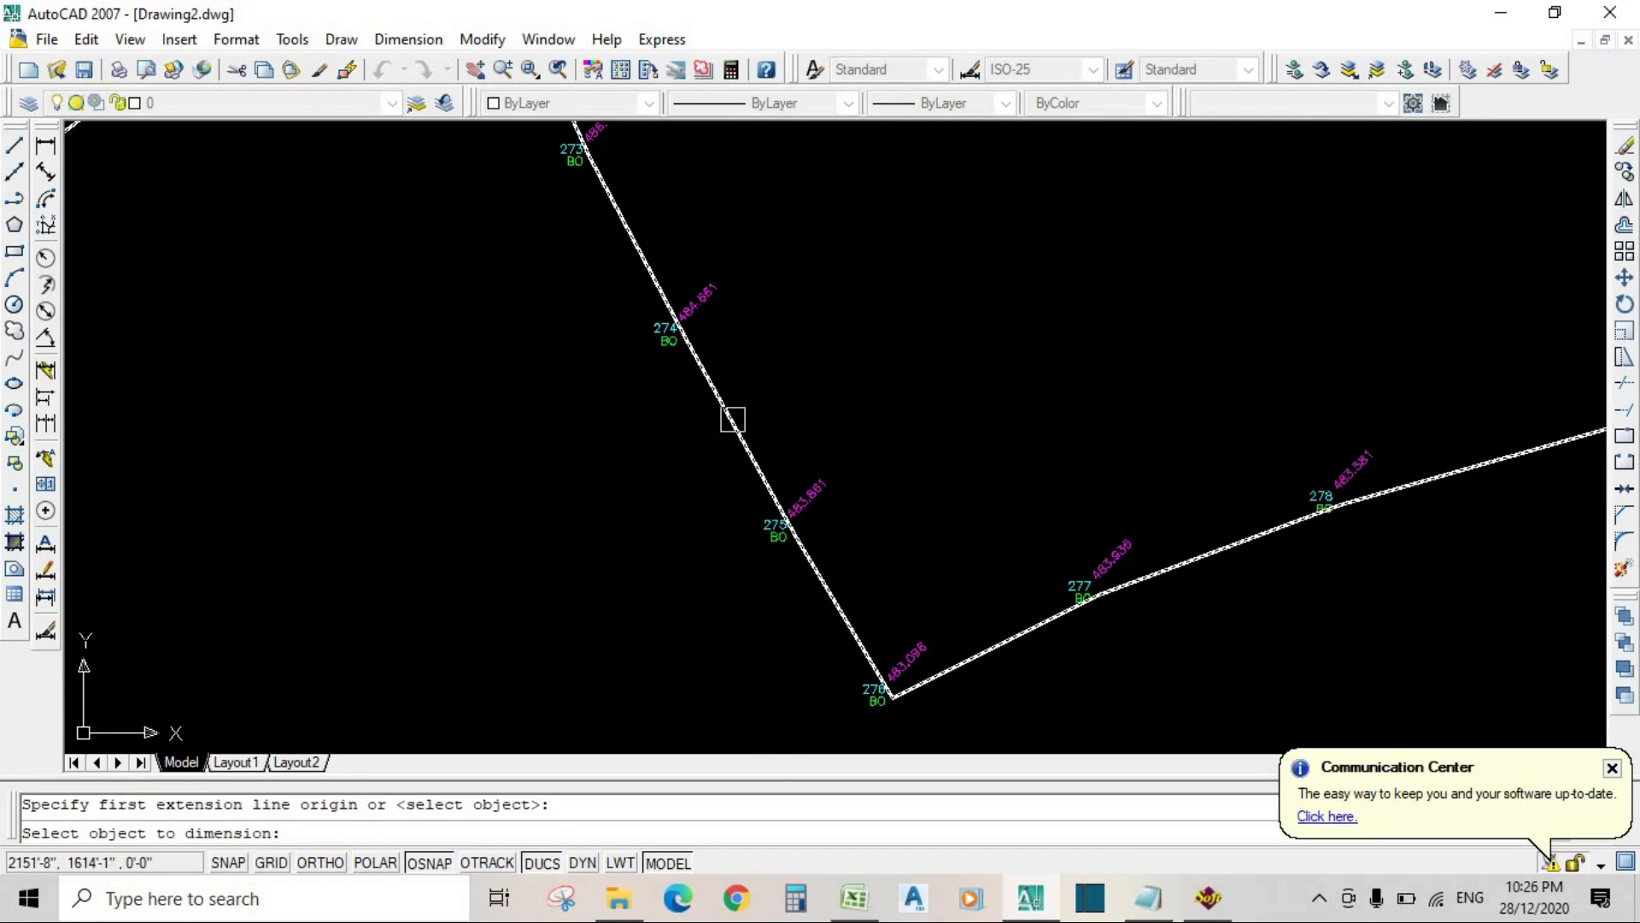
left_click(731, 420)
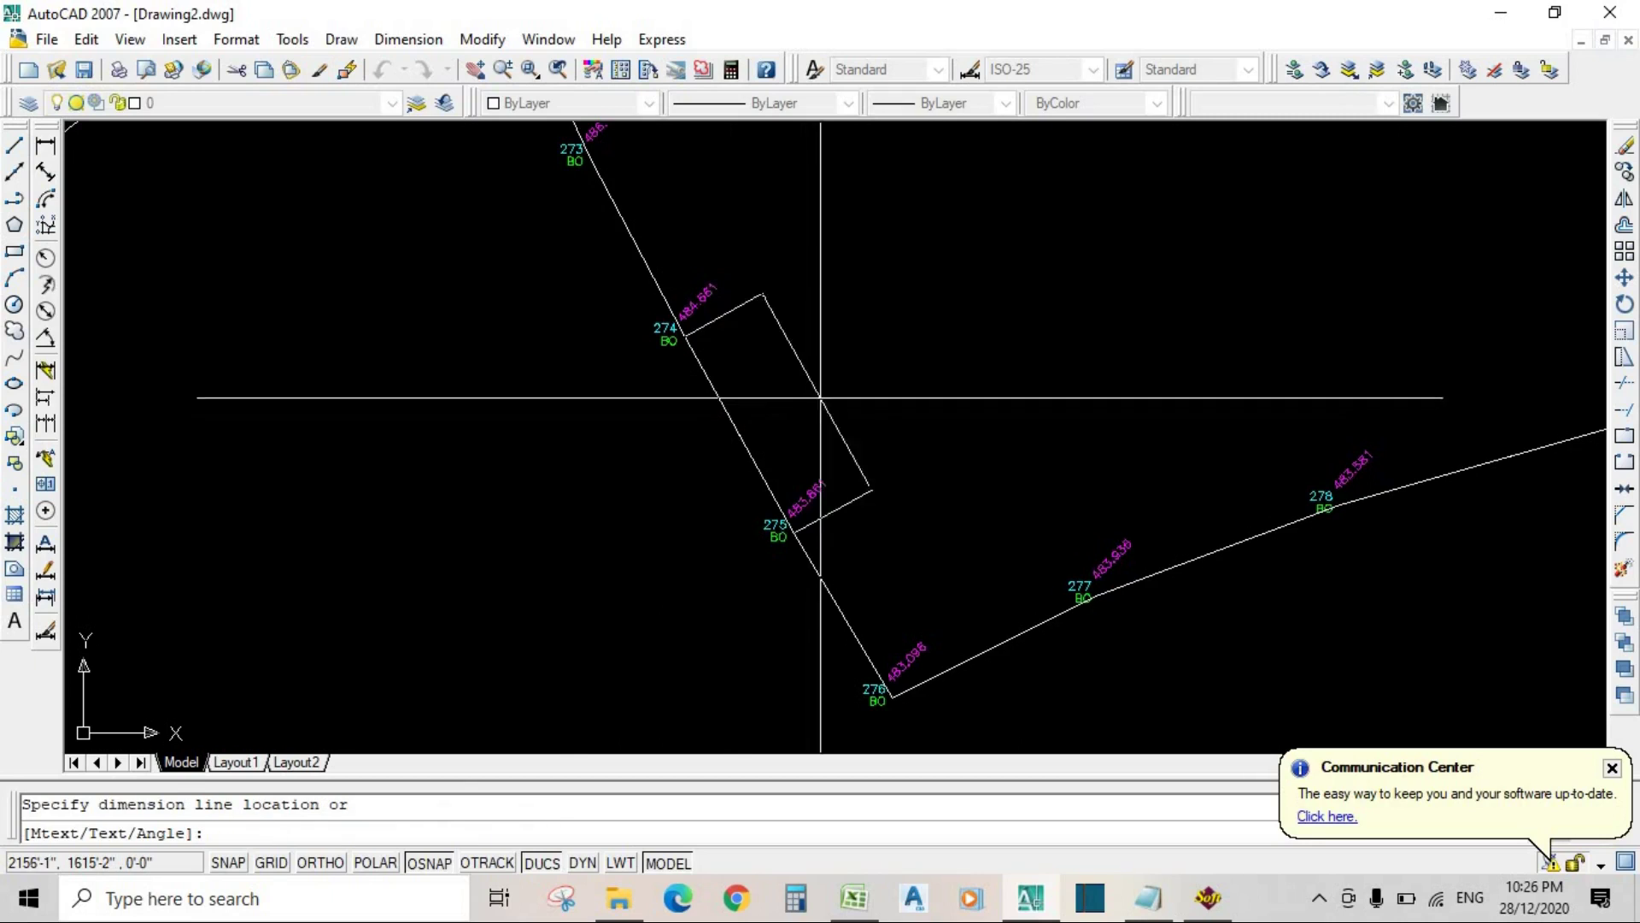
left_click(839, 388)
scroll(849, 395, "up", 5)
scroll(855, 348, "down", 5)
middle_click_drag(869, 408, 784, 384)
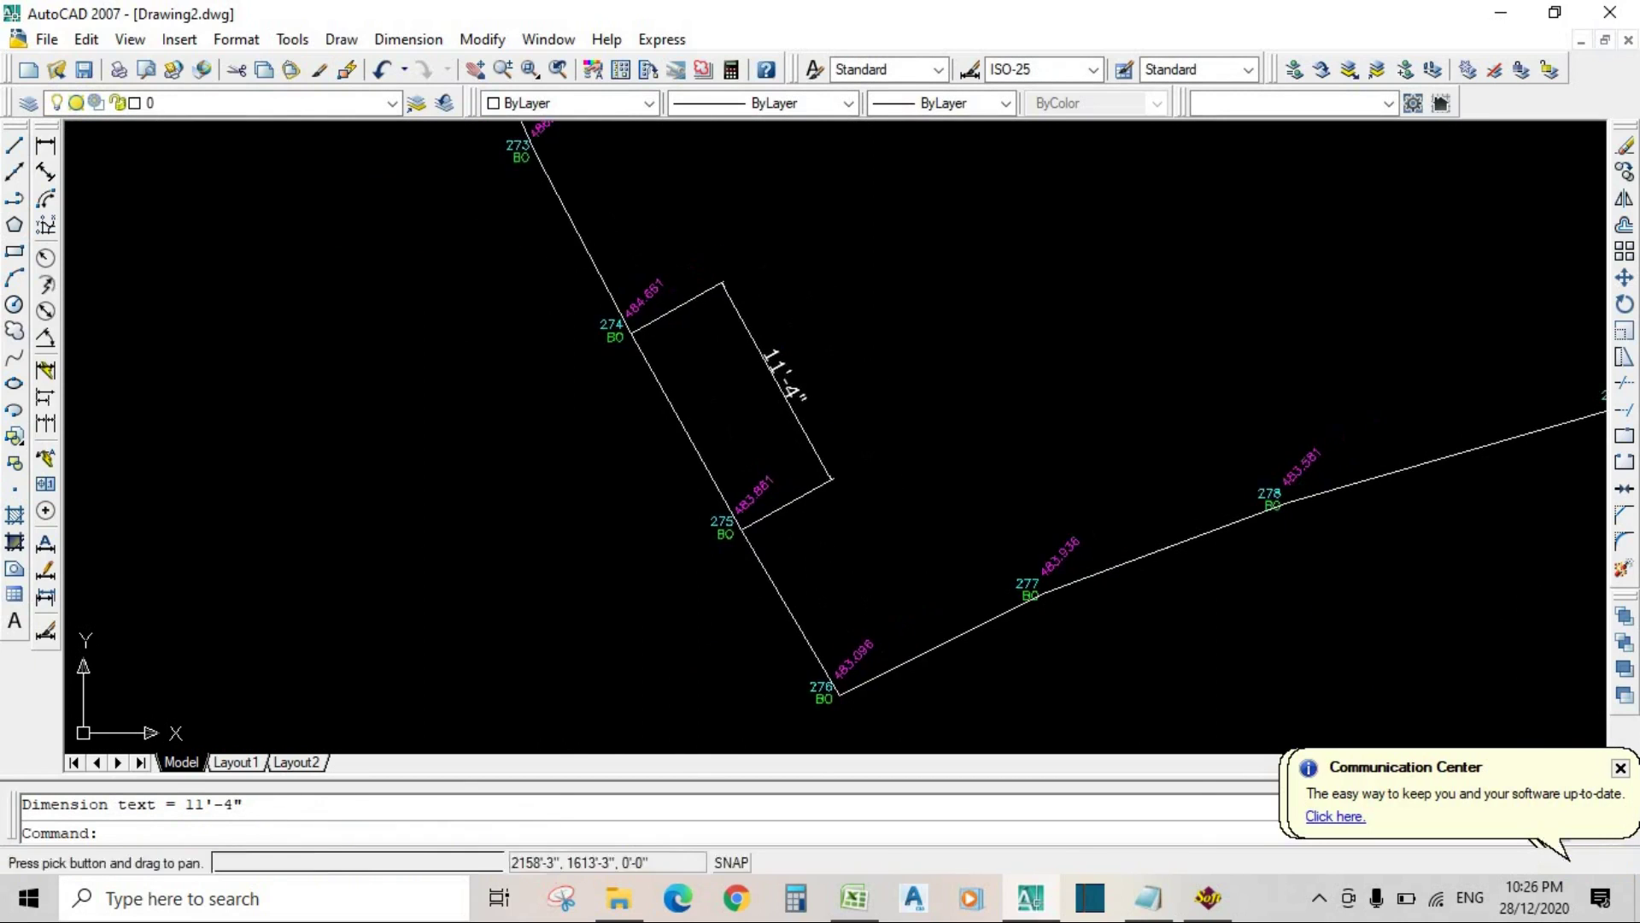
scroll(776, 382, "up", 9)
scroll(856, 464, "down", 8)
Step: Add an aligned dimension above the boundary segment between points 277 and 278
mouse_move(856, 464)
middle_mouse_down()
mouse_move(651, 421)
mouse_move(381, 317)
middle_mouse_up()
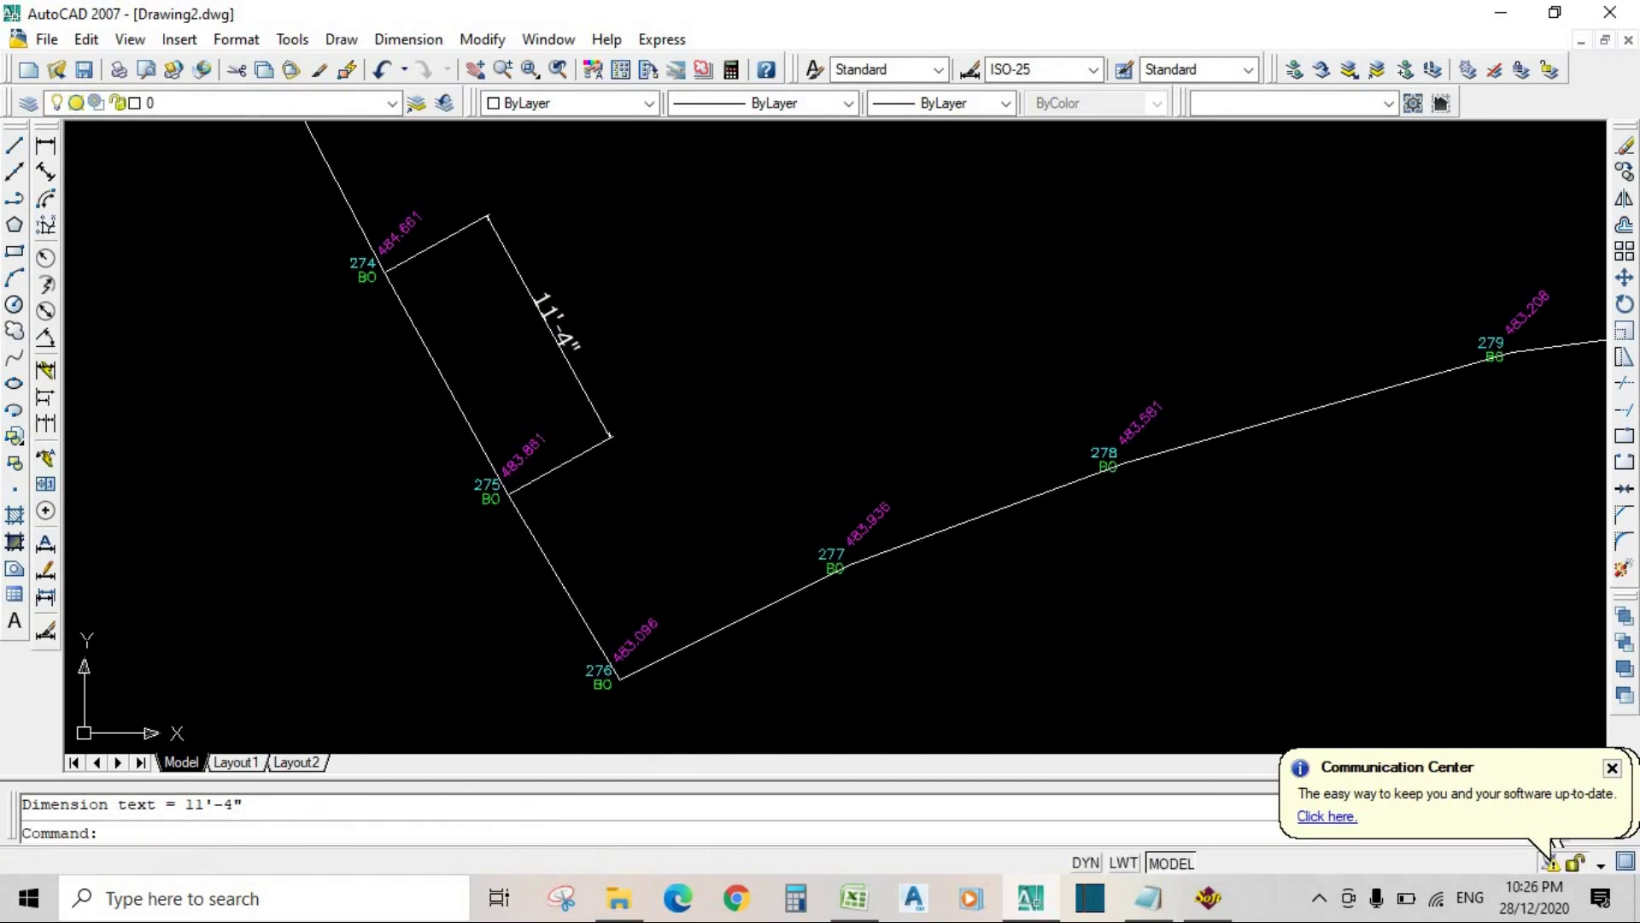
key("Return")
key("Return")
left_click(1014, 504)
left_click(935, 432)
scroll(1011, 446, "up", 3)
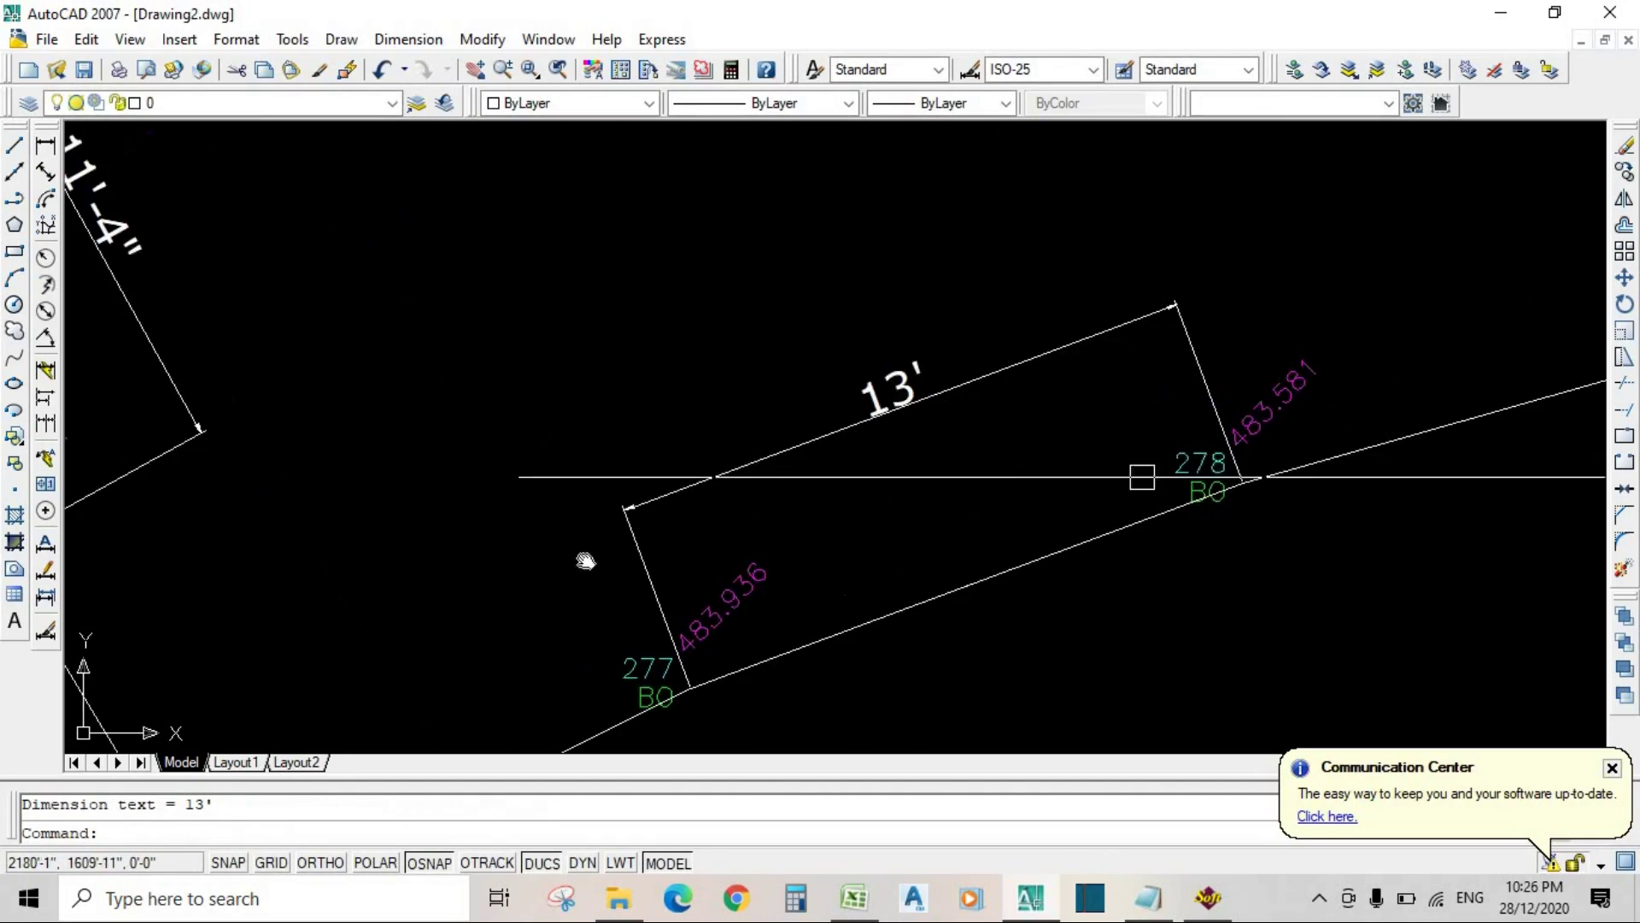
Step: Add an aligned dimension above the boundary segment between points 278 and 279
middle_click_drag(1011, 446, 344, 531)
key("Return")
key("Return")
left_click(923, 467)
left_click(873, 374)
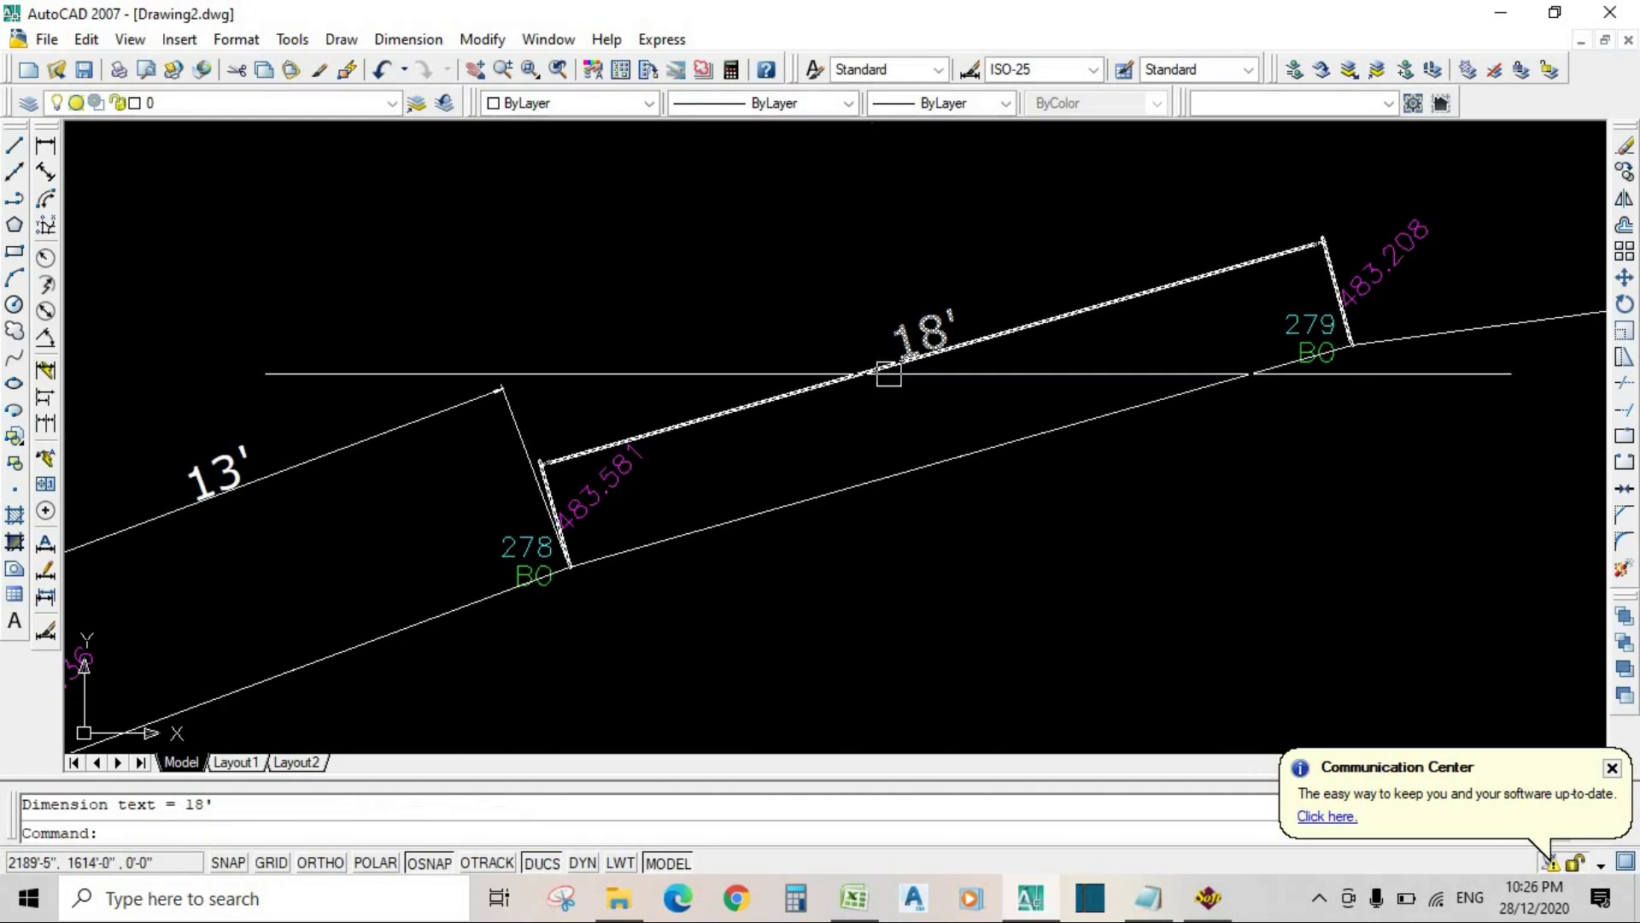
Step: Add an aligned dimension above the boundary segment between points 281 and 282
scroll(663, 575, "down", 6)
middle_click_drag(662, 575, 137, 717)
key("Return")
key("Return")
left_click(1008, 401)
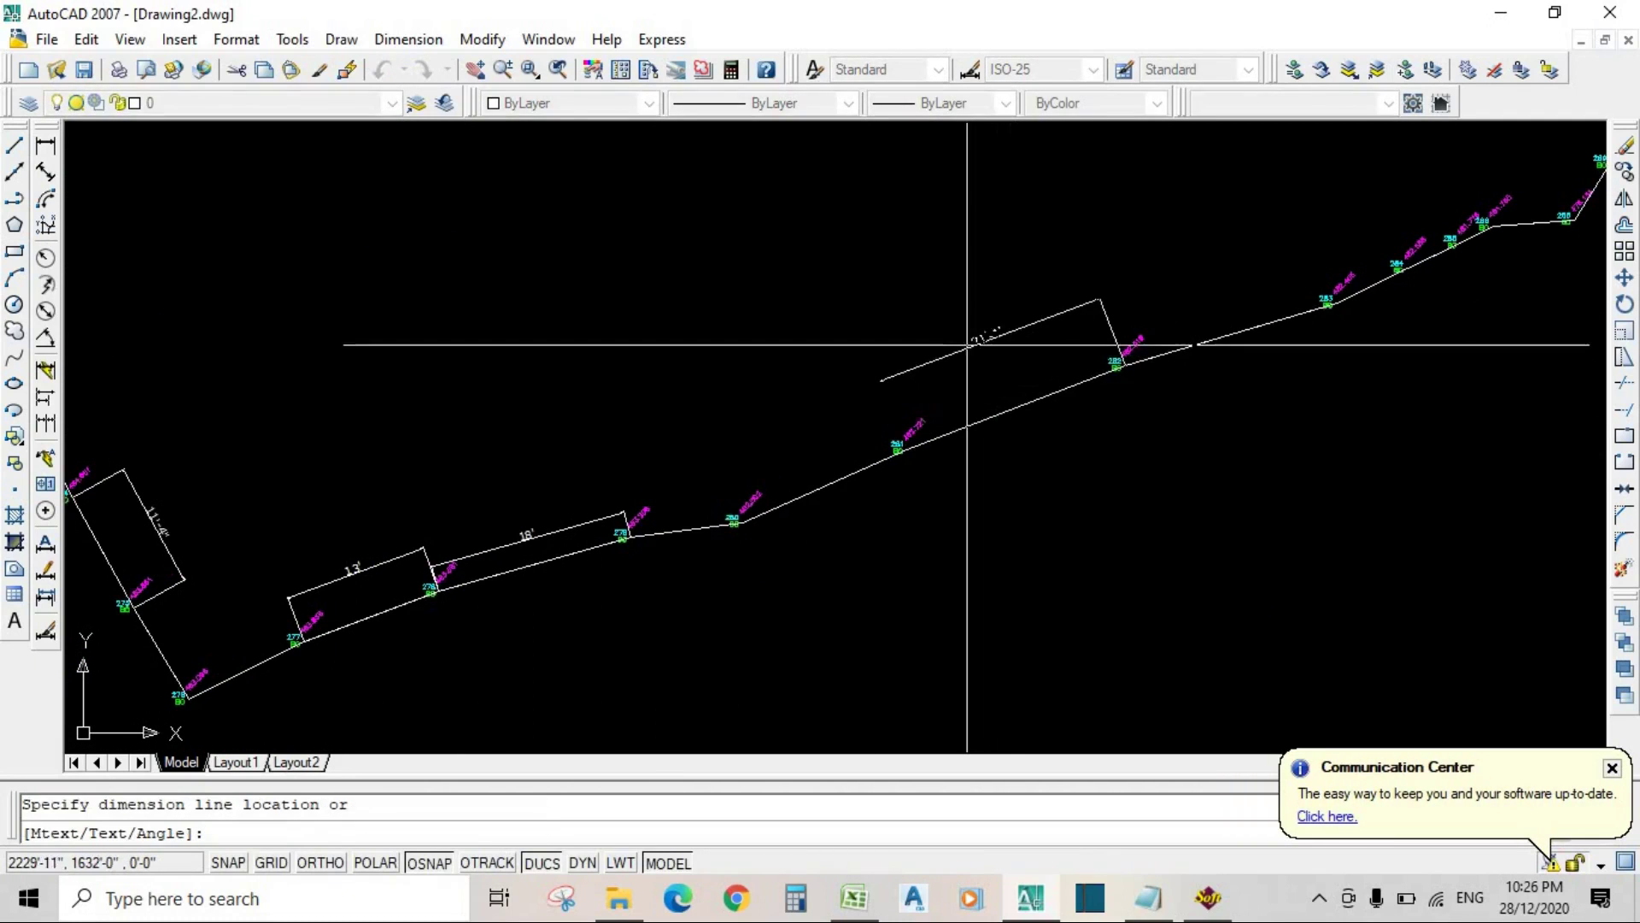
scroll(982, 336, "up", 5)
left_click(971, 335)
scroll(914, 372, "down", 5)
Step: Add an aligned dimension above the boundary segment between points 290 and 291
middle_click_drag(1072, 384, 597, 627)
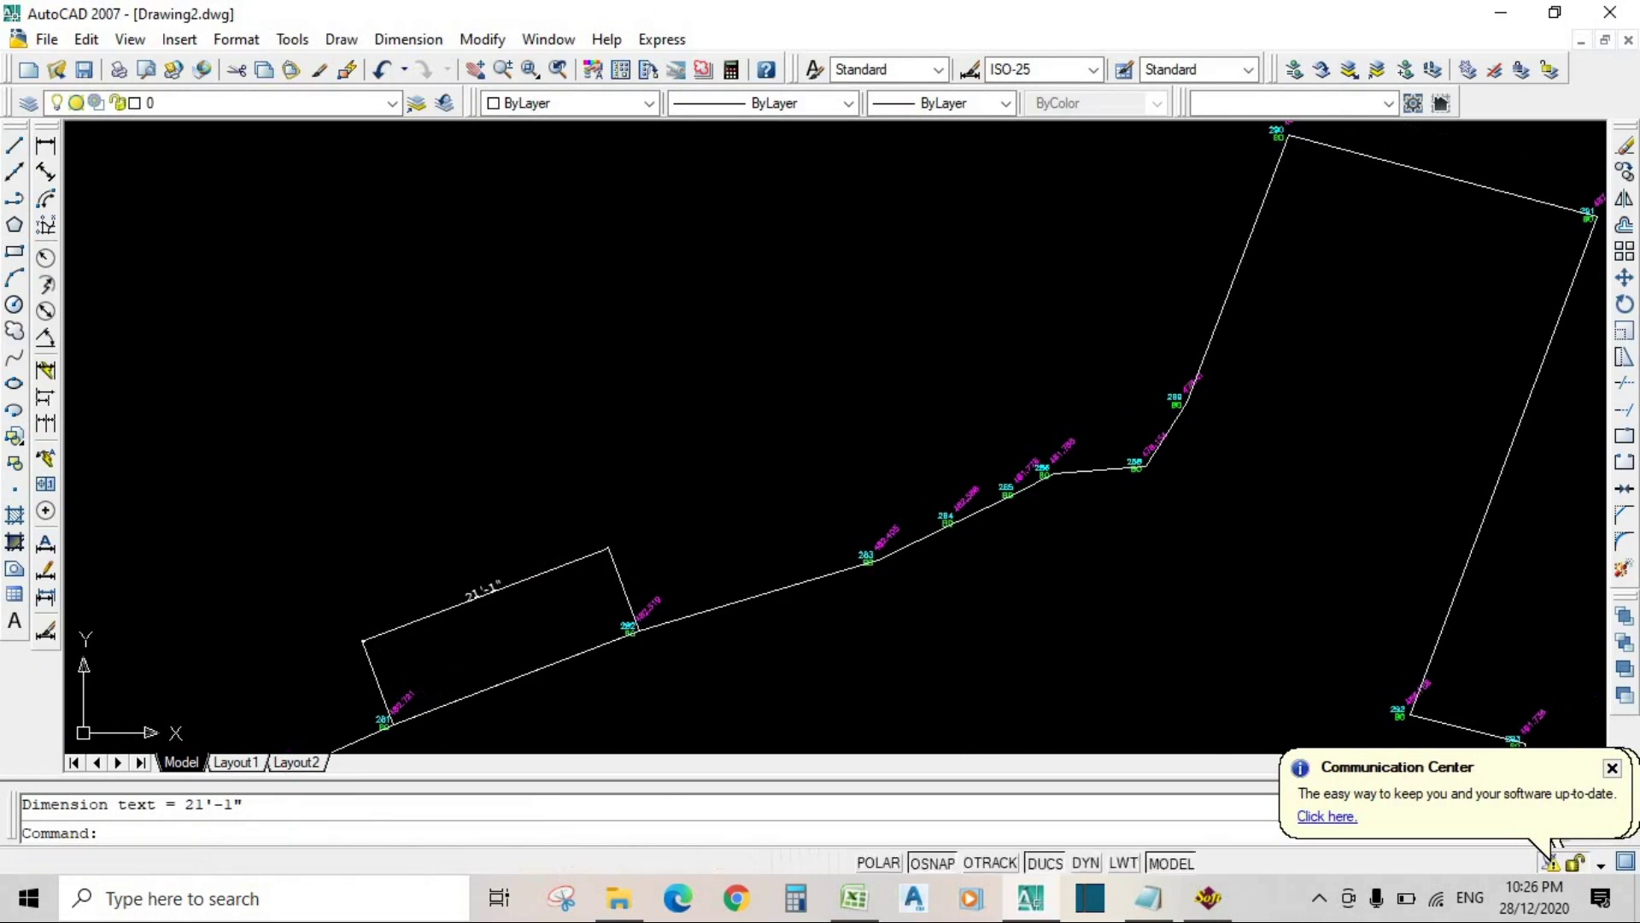
middle_click_drag(1331, 397, 917, 641)
key("Return")
key("Return")
left_click(1065, 432)
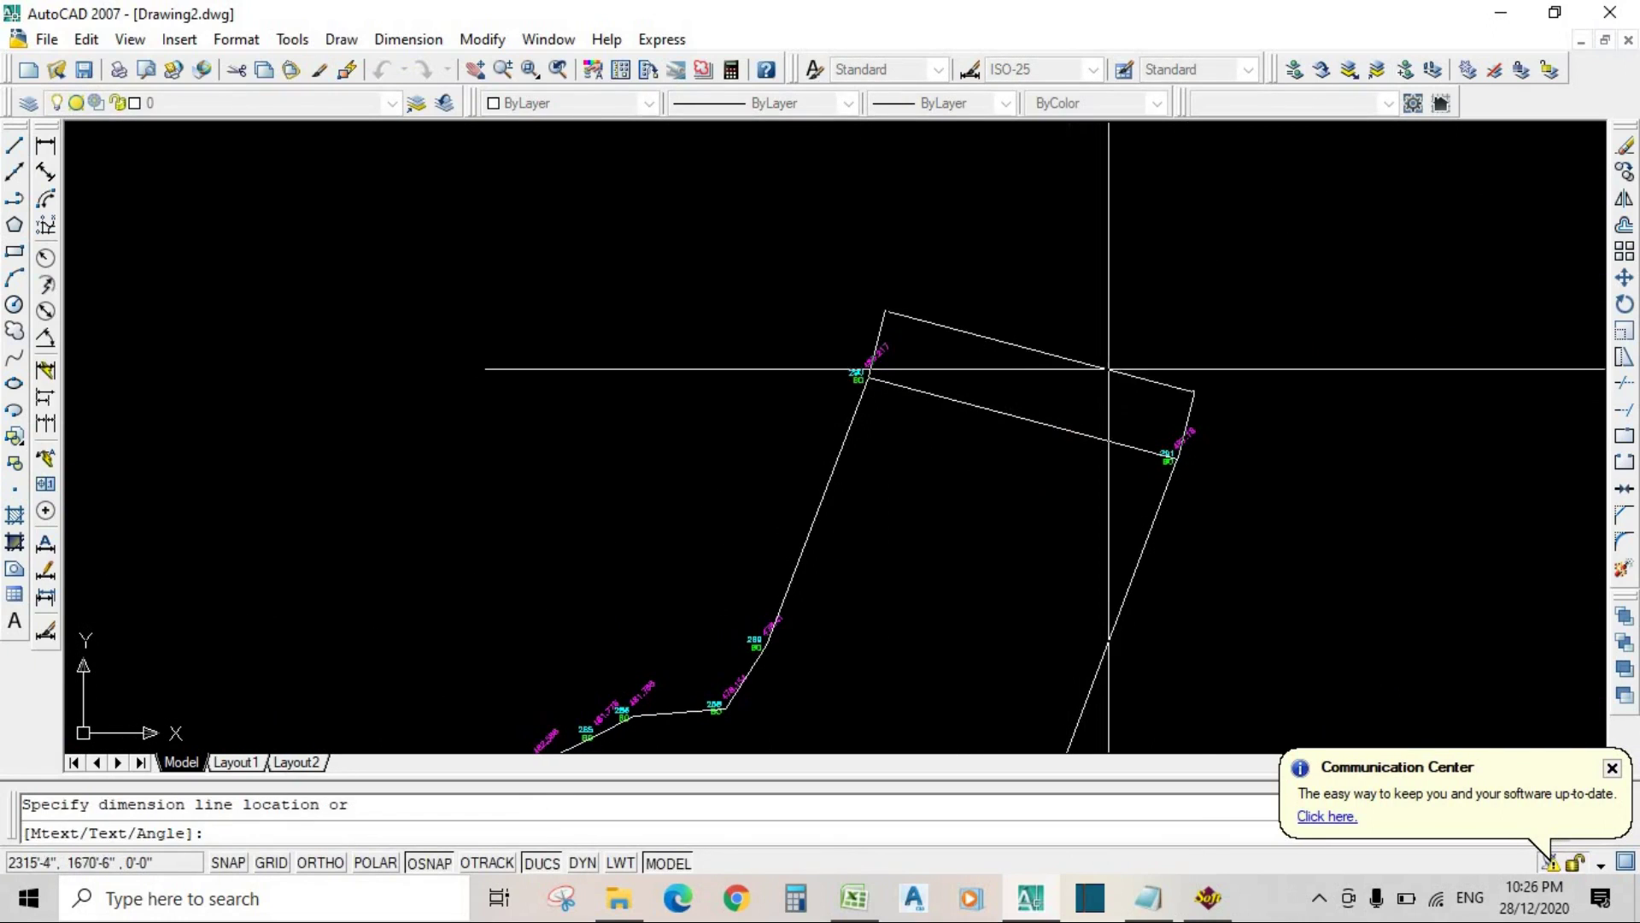
left_click(1109, 364)
scroll(1095, 340, "up", 5)
scroll(1036, 274, "down", 8)
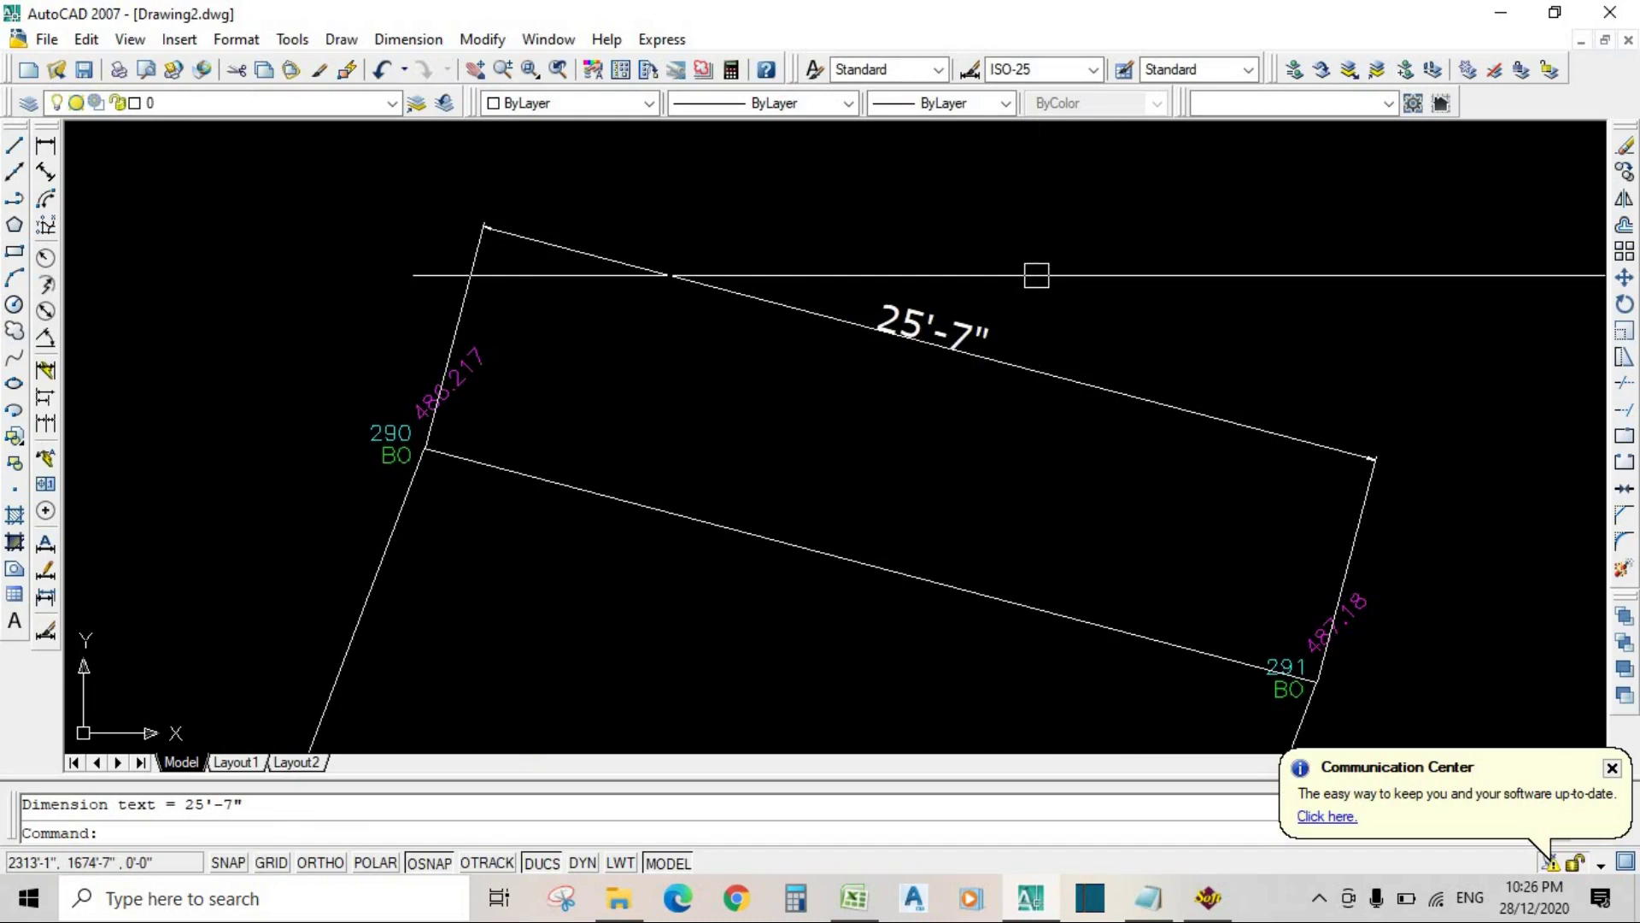
middle_click_drag(1036, 285, 1065, 367)
scroll(1065, 367, "down", 8)
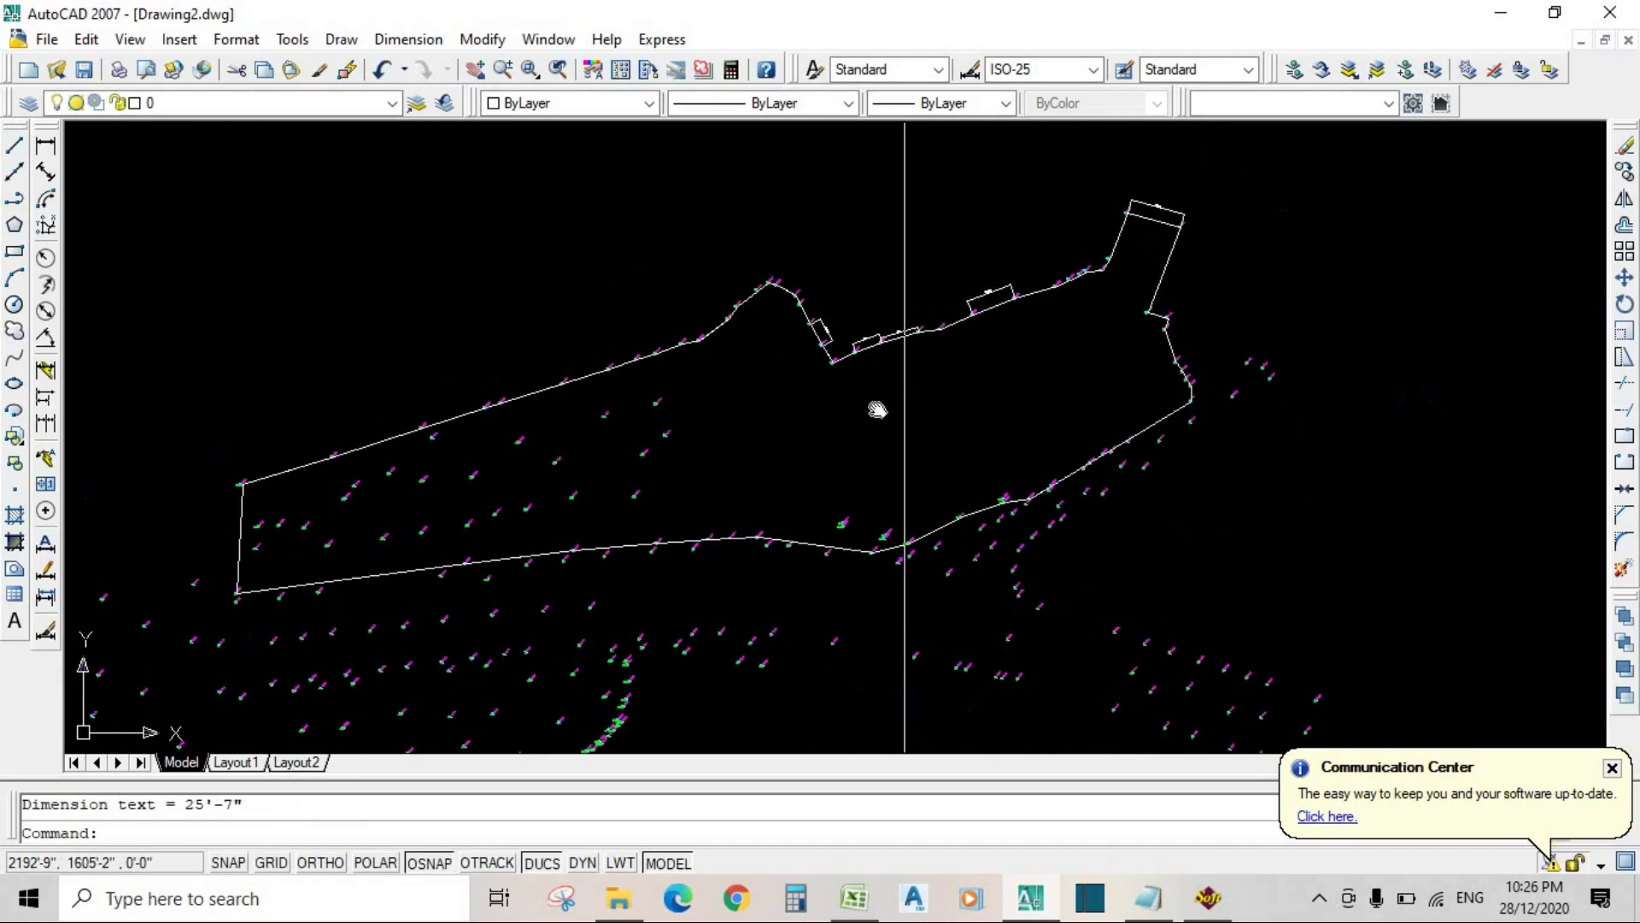
scroll(1023, 416, "down", 3)
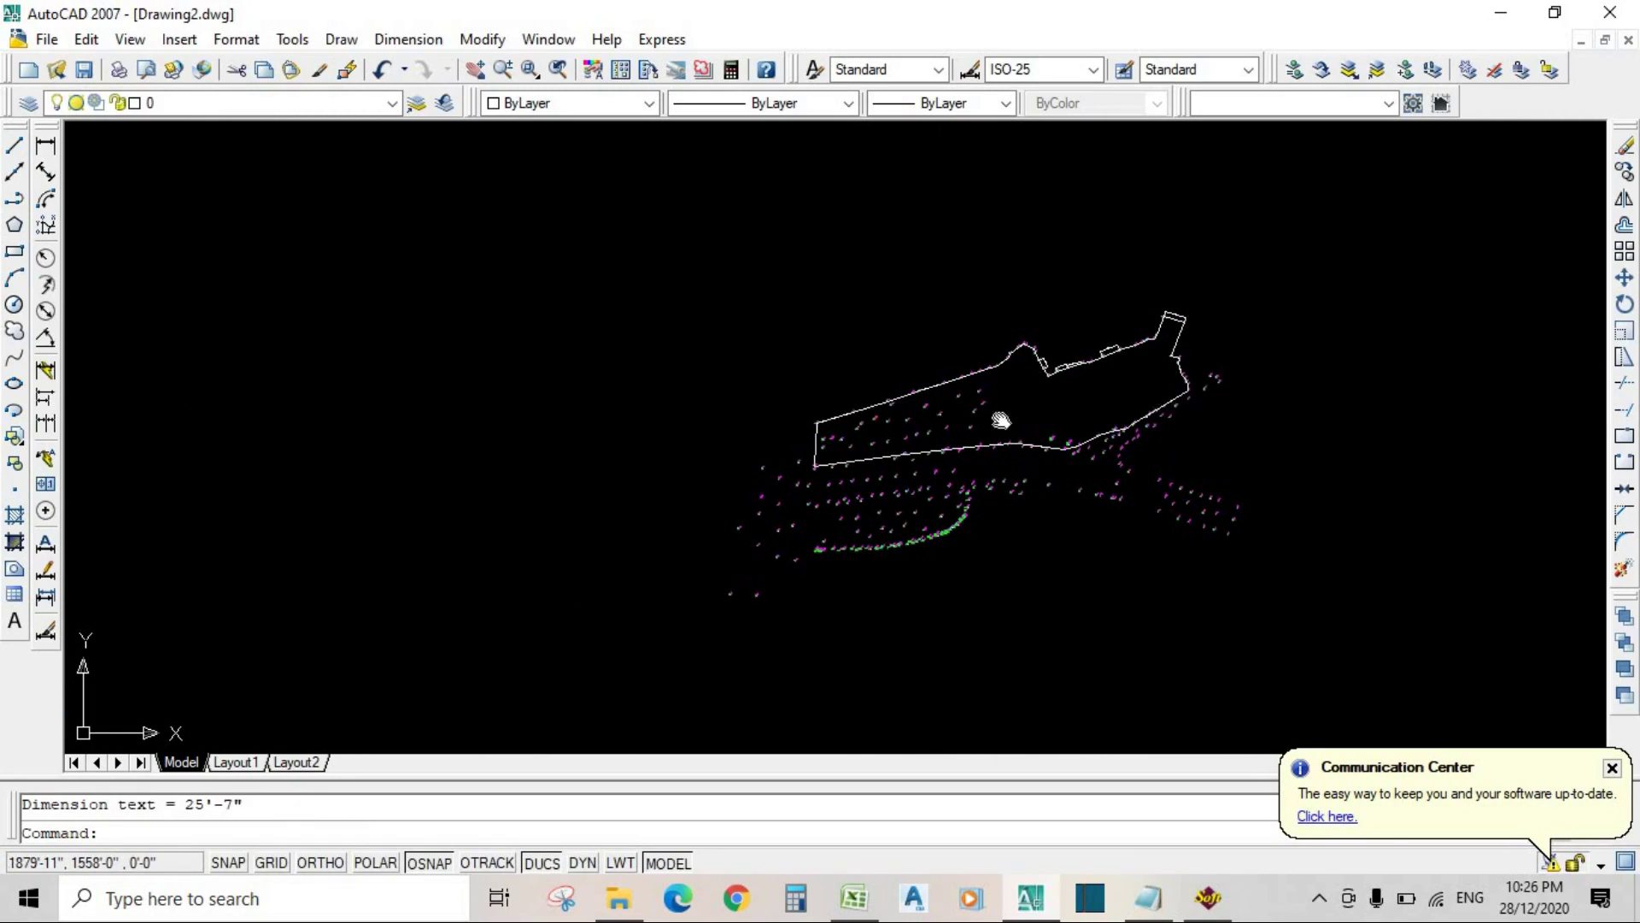
middle_click_drag(1001, 420, 1257, 416)
middle_click_drag(952, 428, 1021, 482)
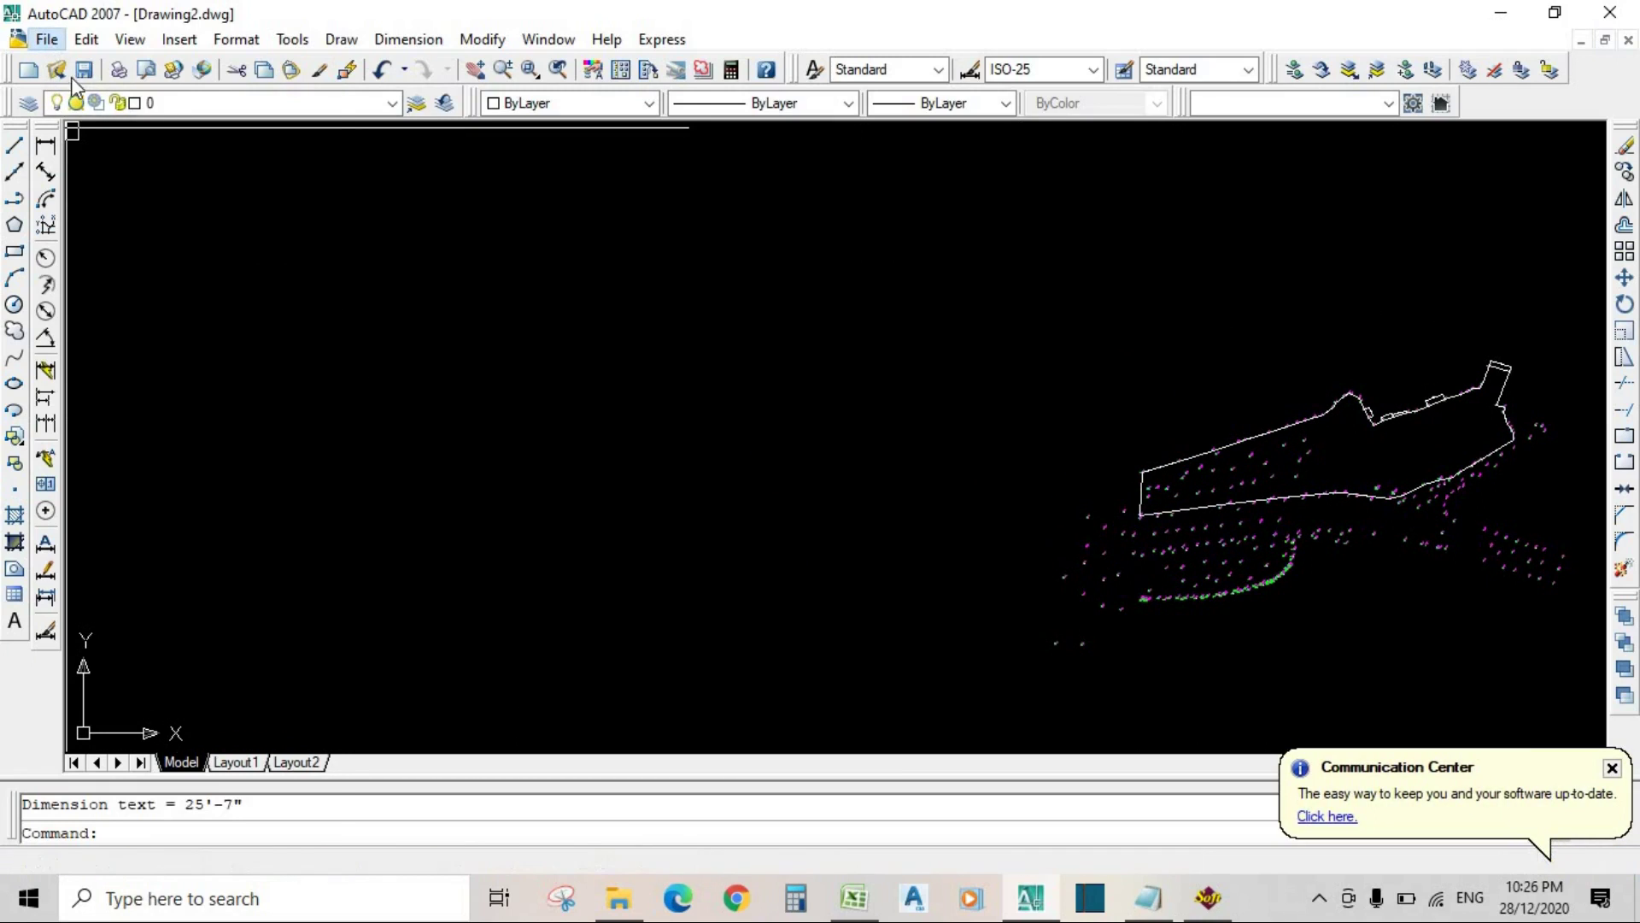
Step: Create a new drawing from the acadiso.dwt template
left_click(47, 40)
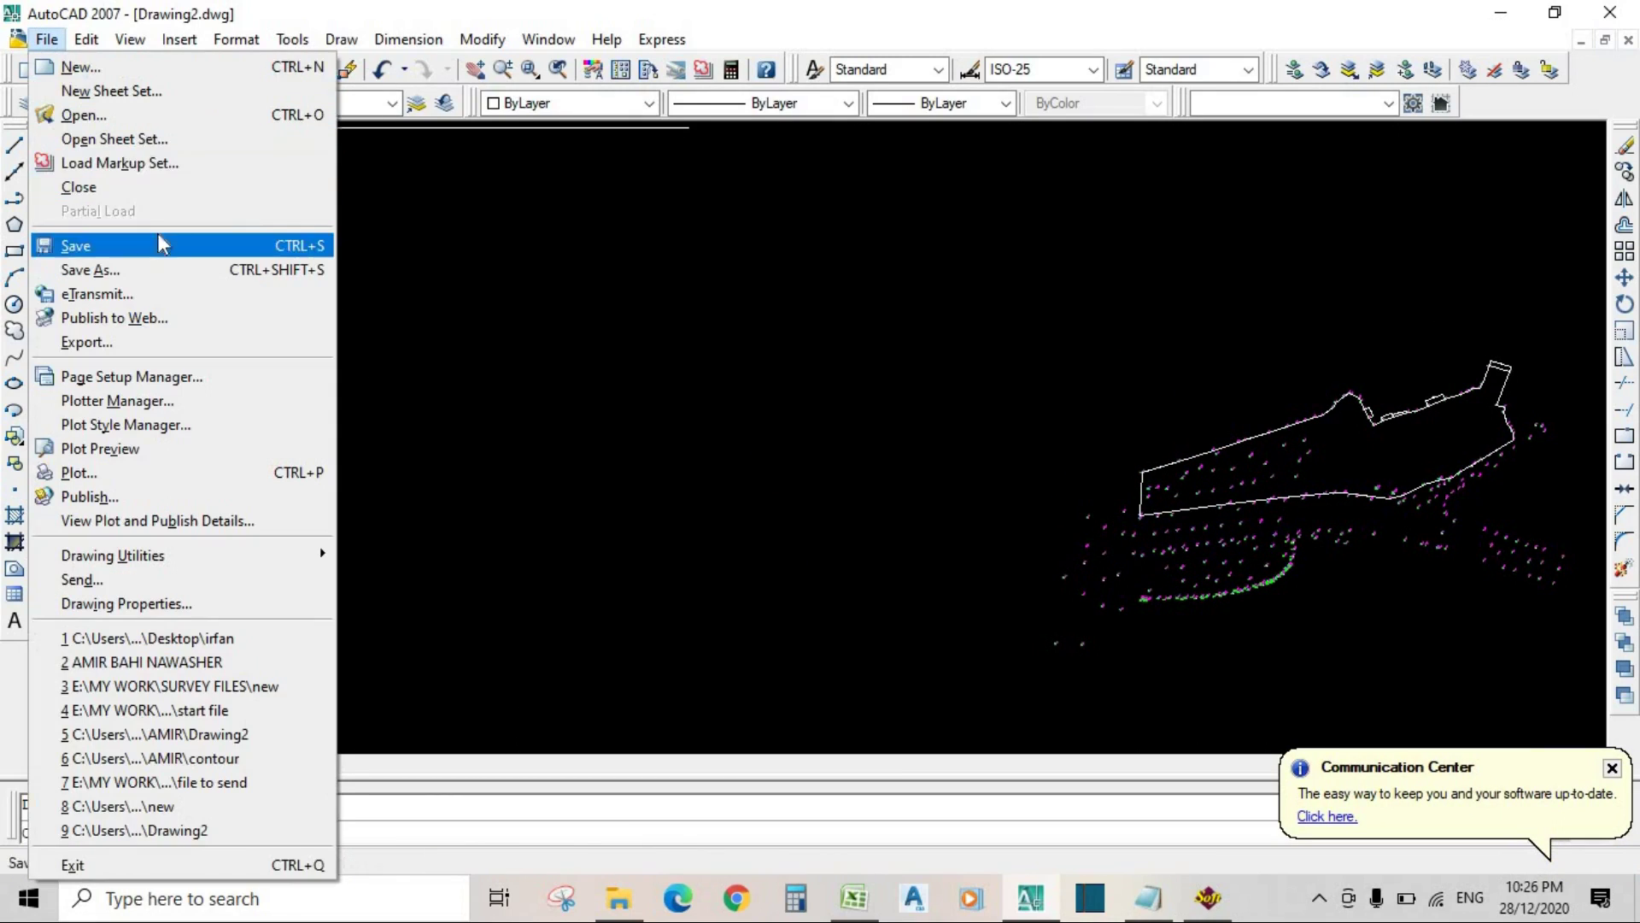
left_click(125, 68)
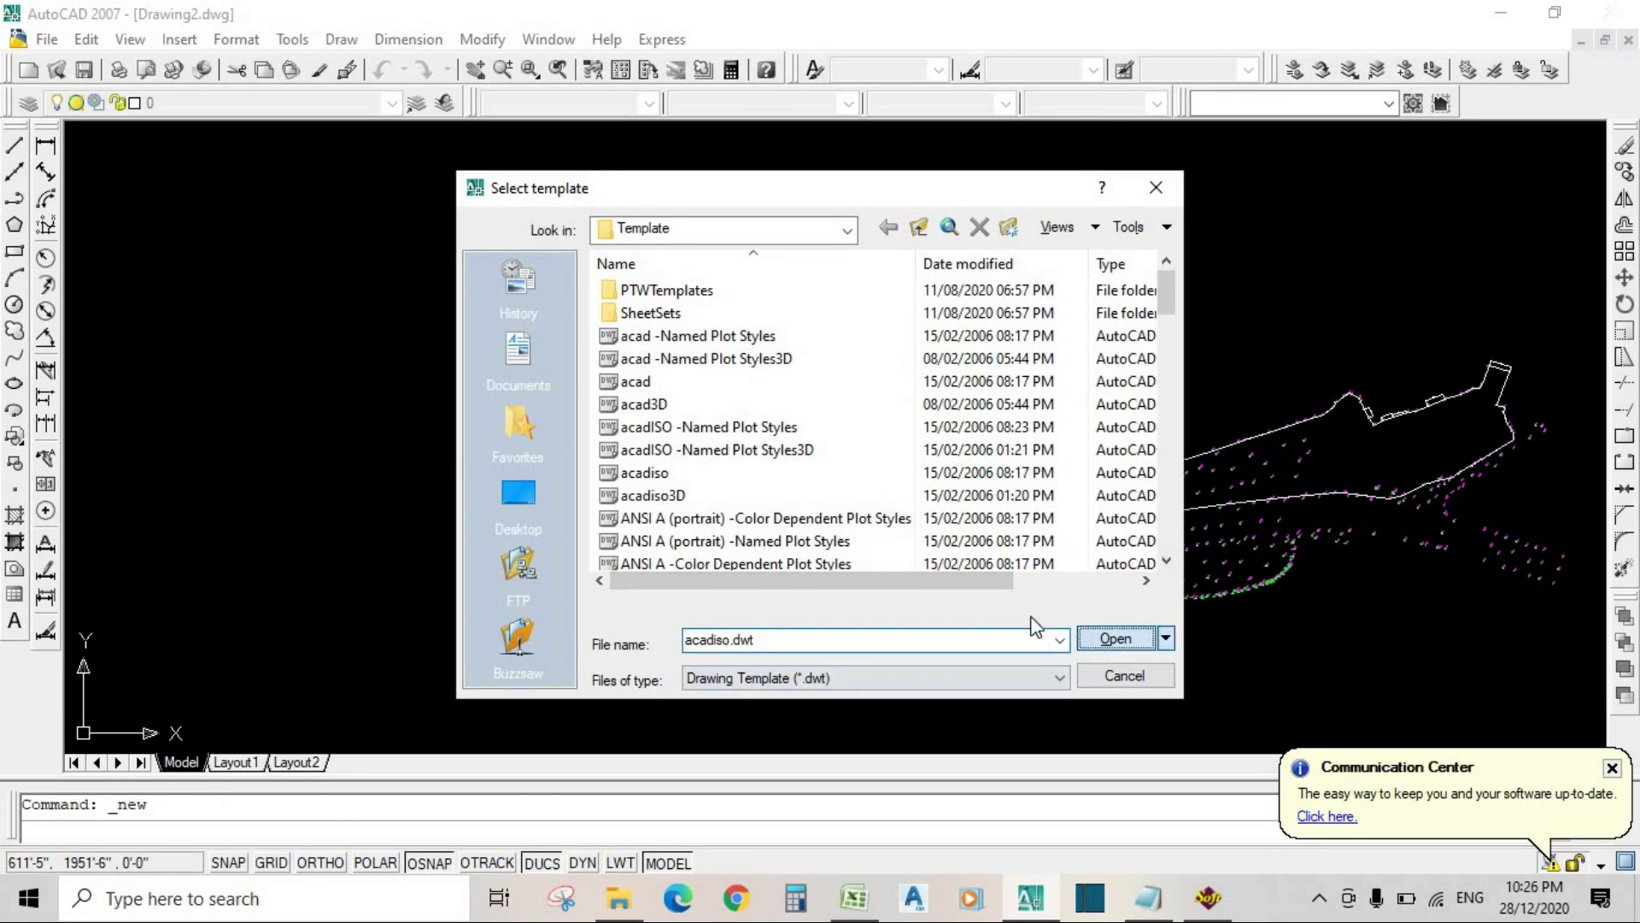
left_click(1115, 638)
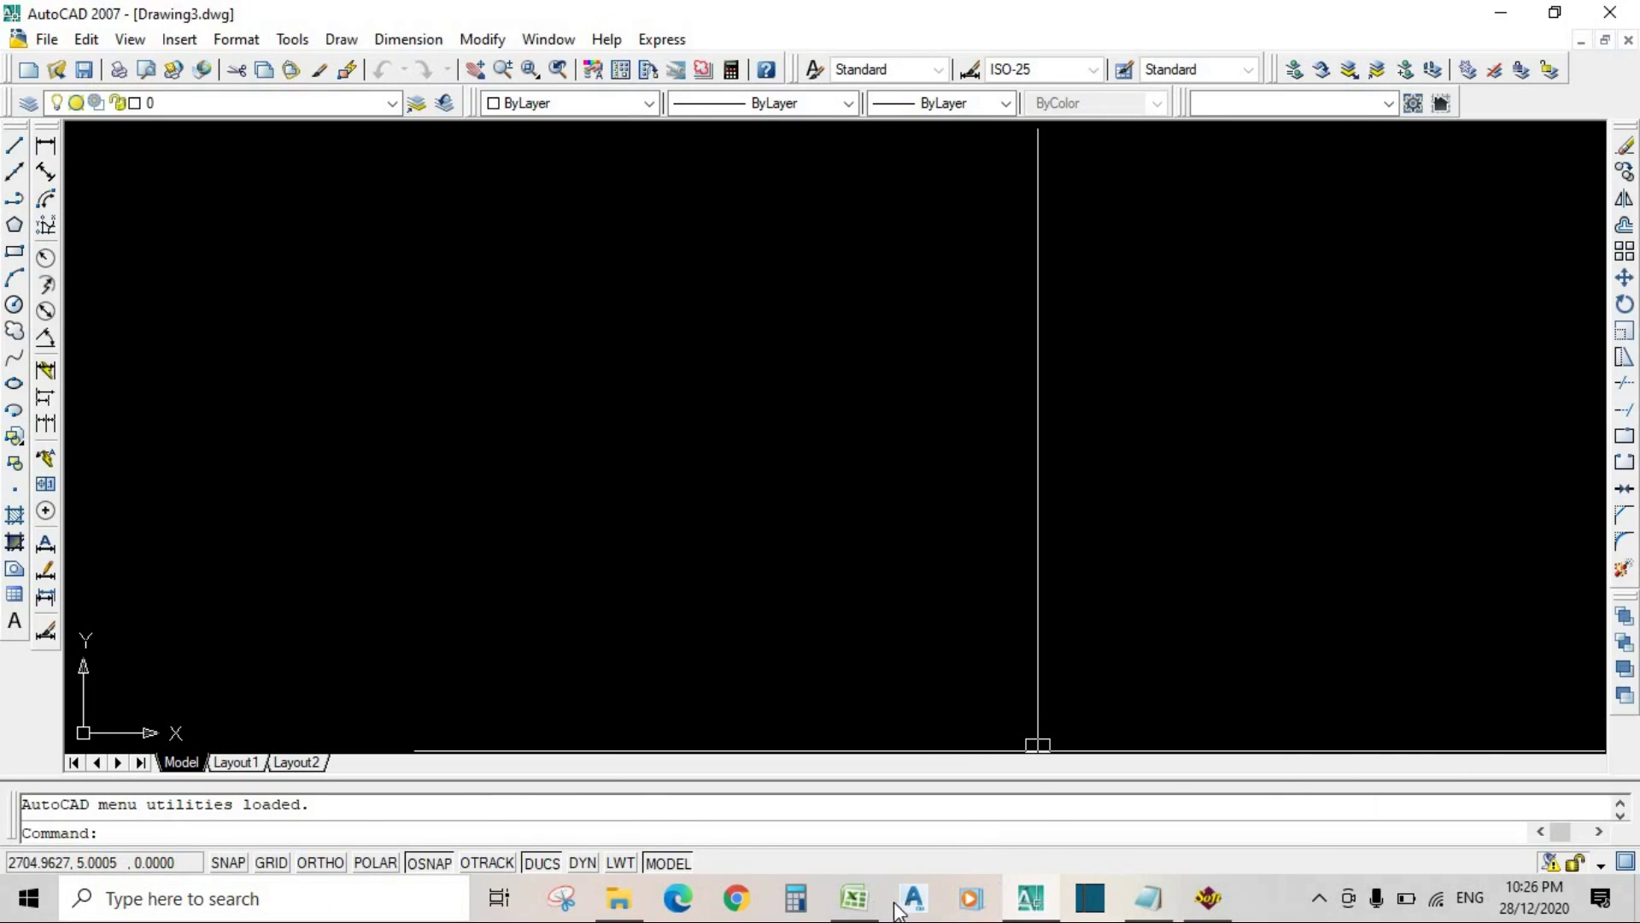
Step: Switch to the Excel workbook and select the first 43 point rows of the original coordinates in columns A to E, starting at A2
left_click(854, 895)
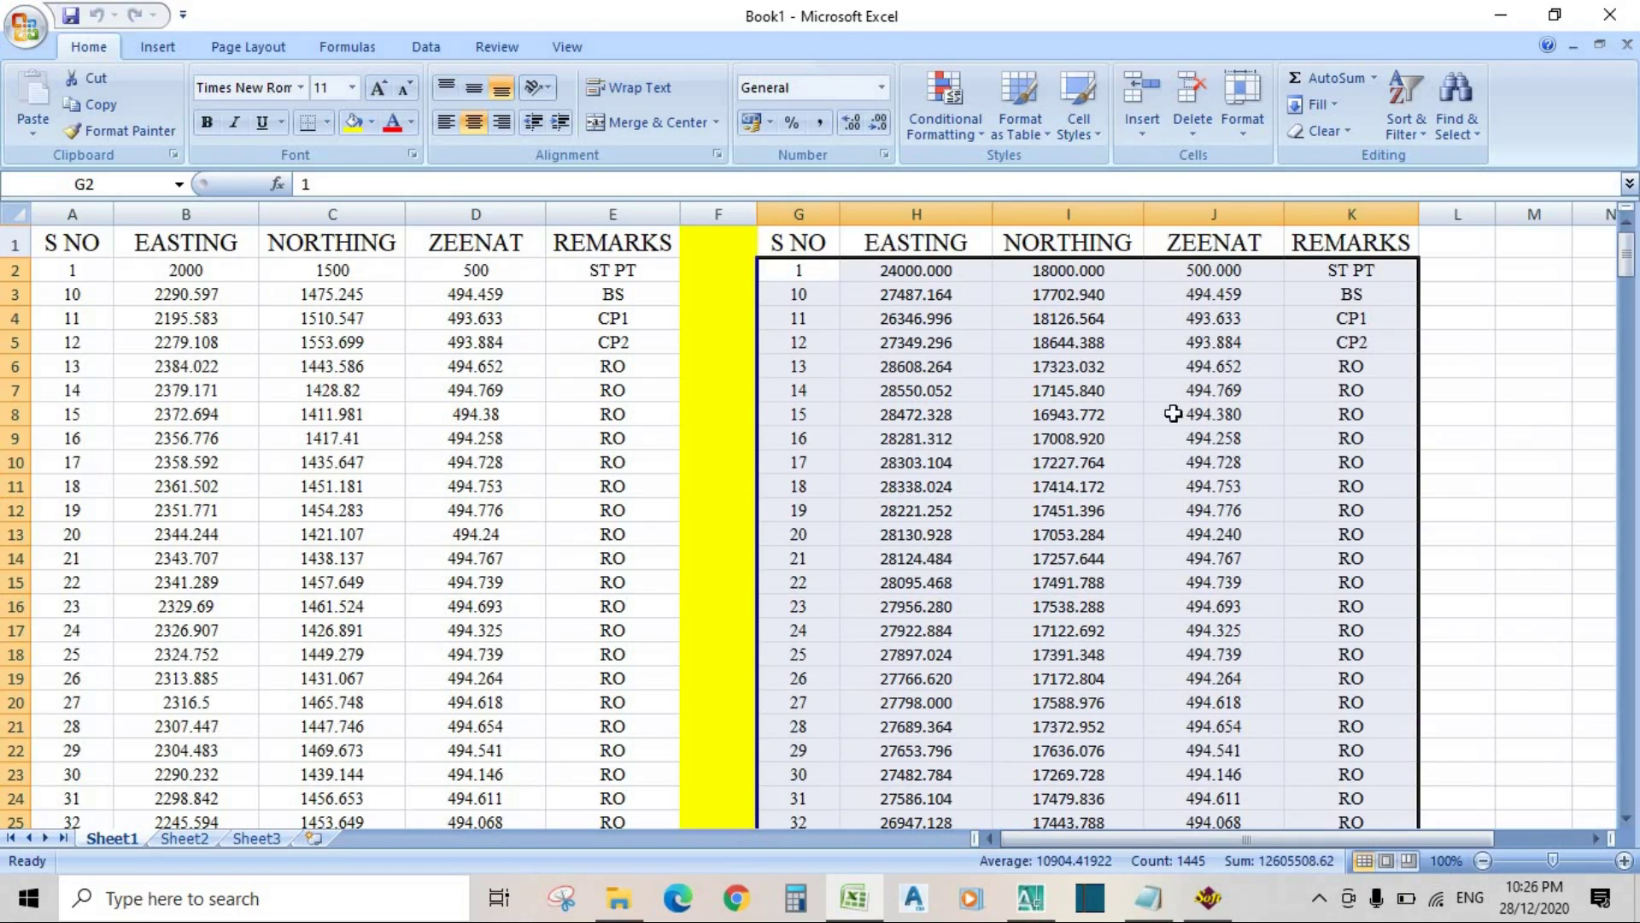
left_click(1534, 414)
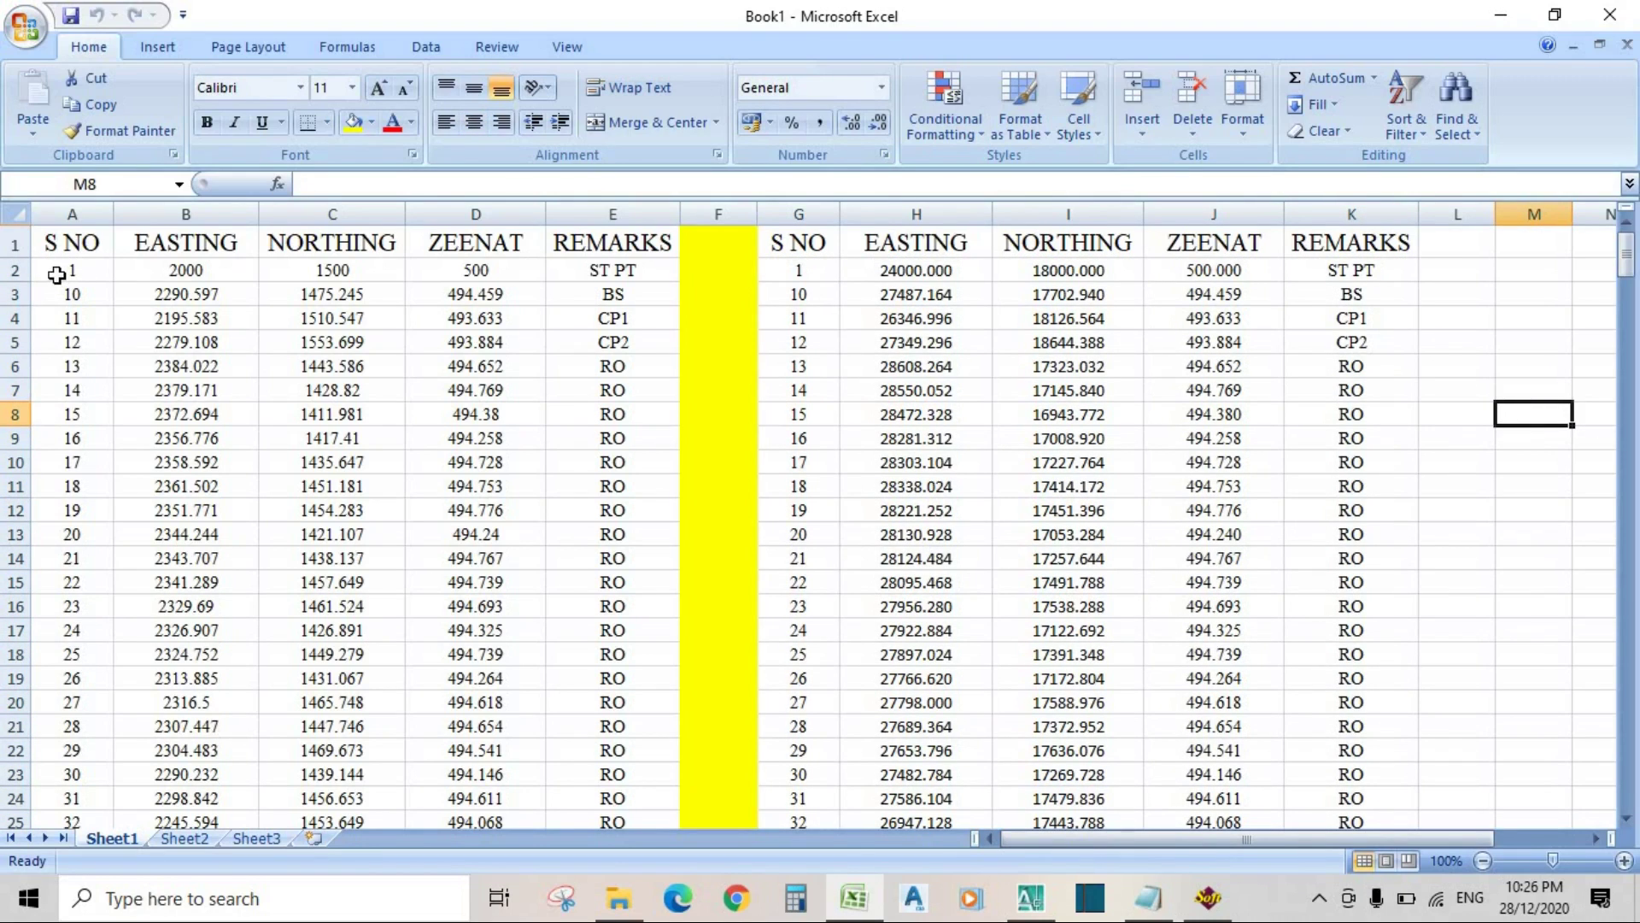
left_click_drag(44, 271, 570, 757)
scroll(442, 600, "up", 7)
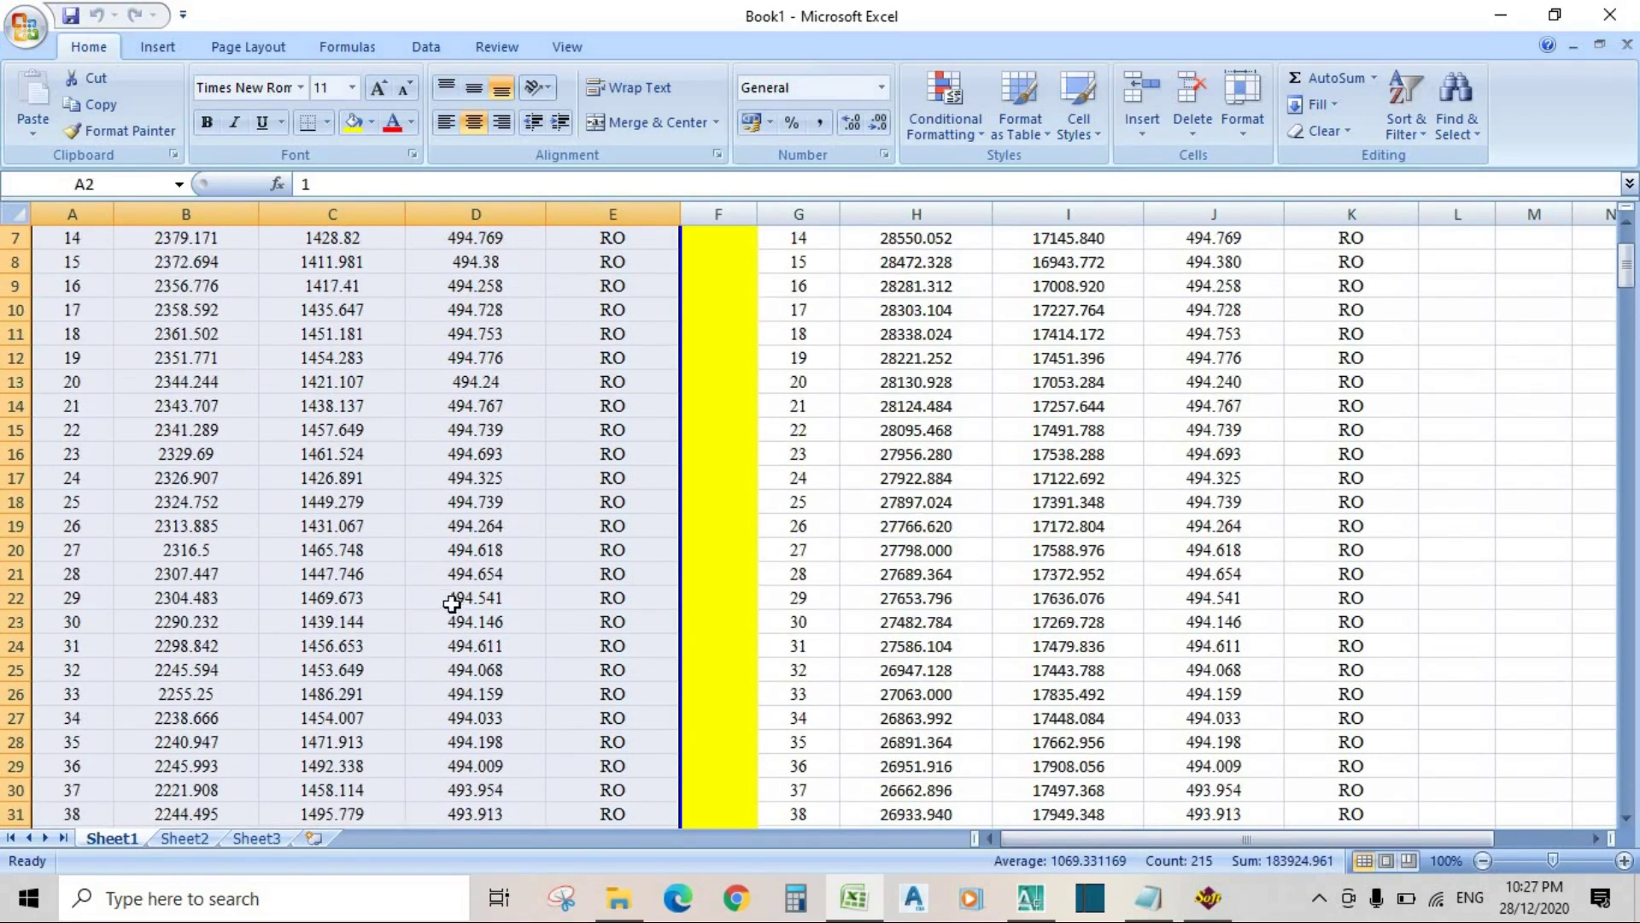
Step: Switch to SW_DTM and import the selected Excel points with a point label scale of 0.25
left_click(1209, 899)
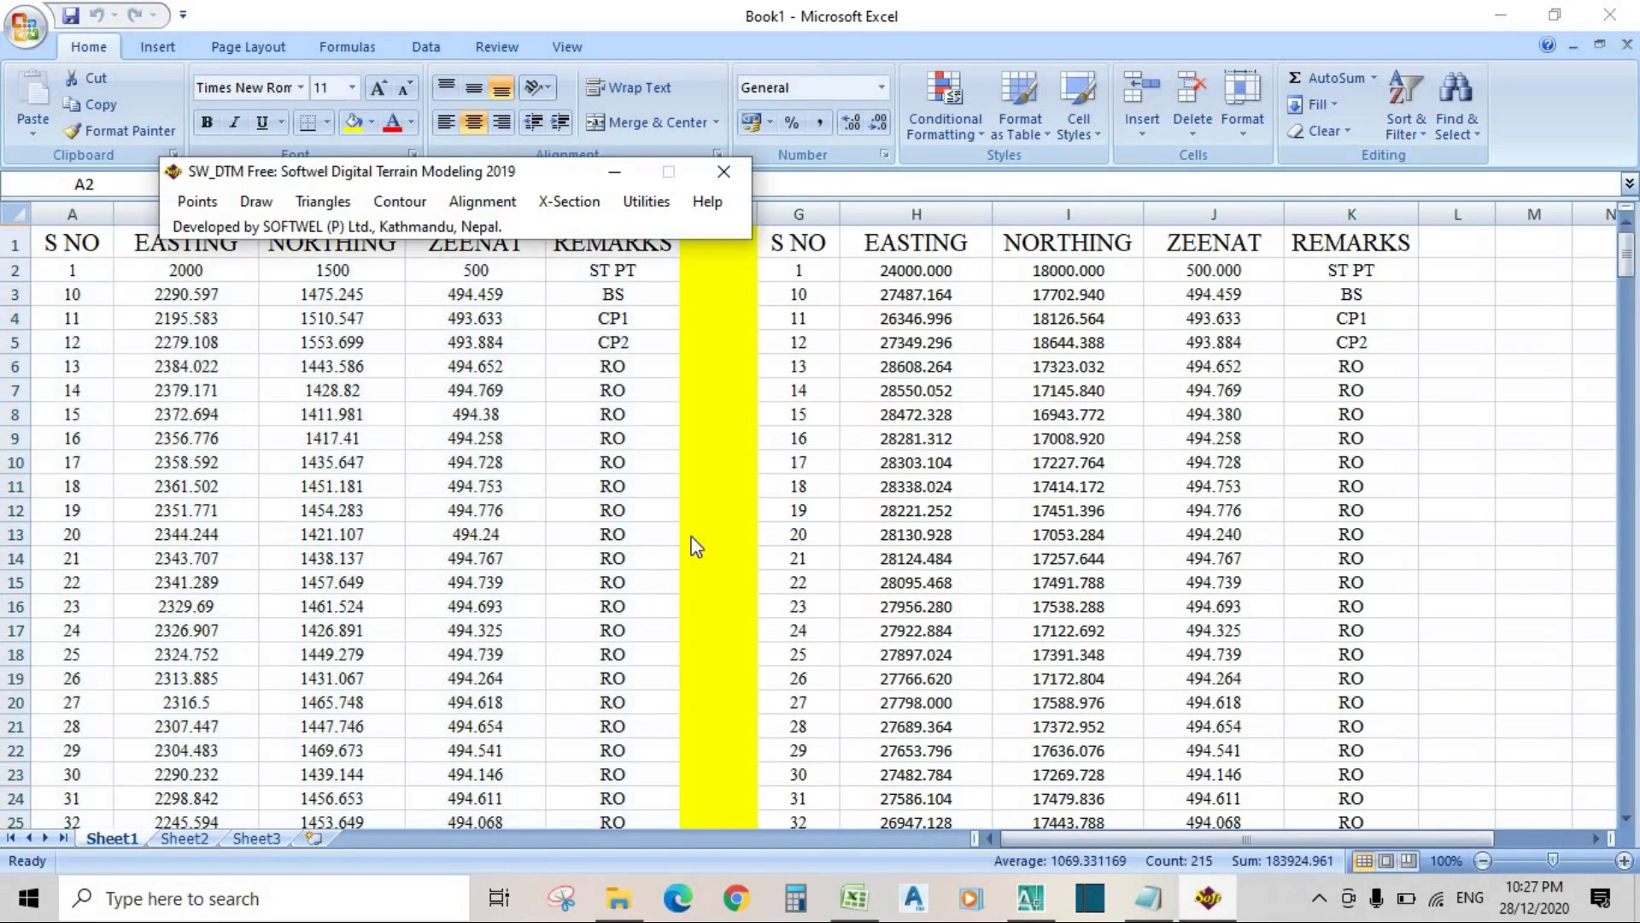
left_click(198, 202)
left_click(291, 254)
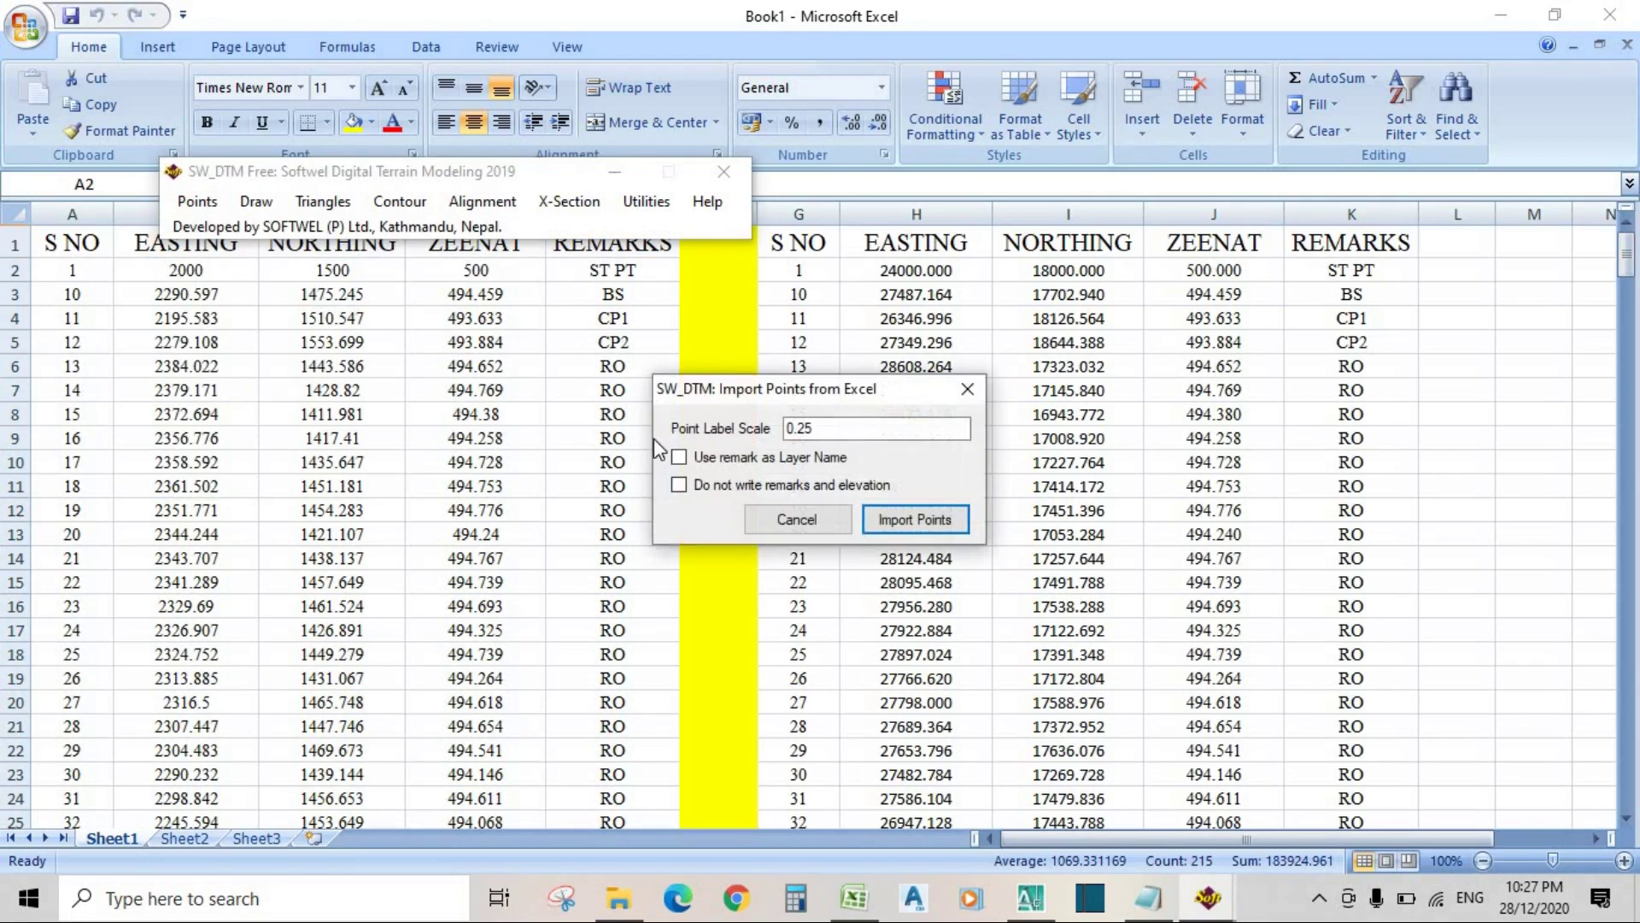
left_click(871, 521)
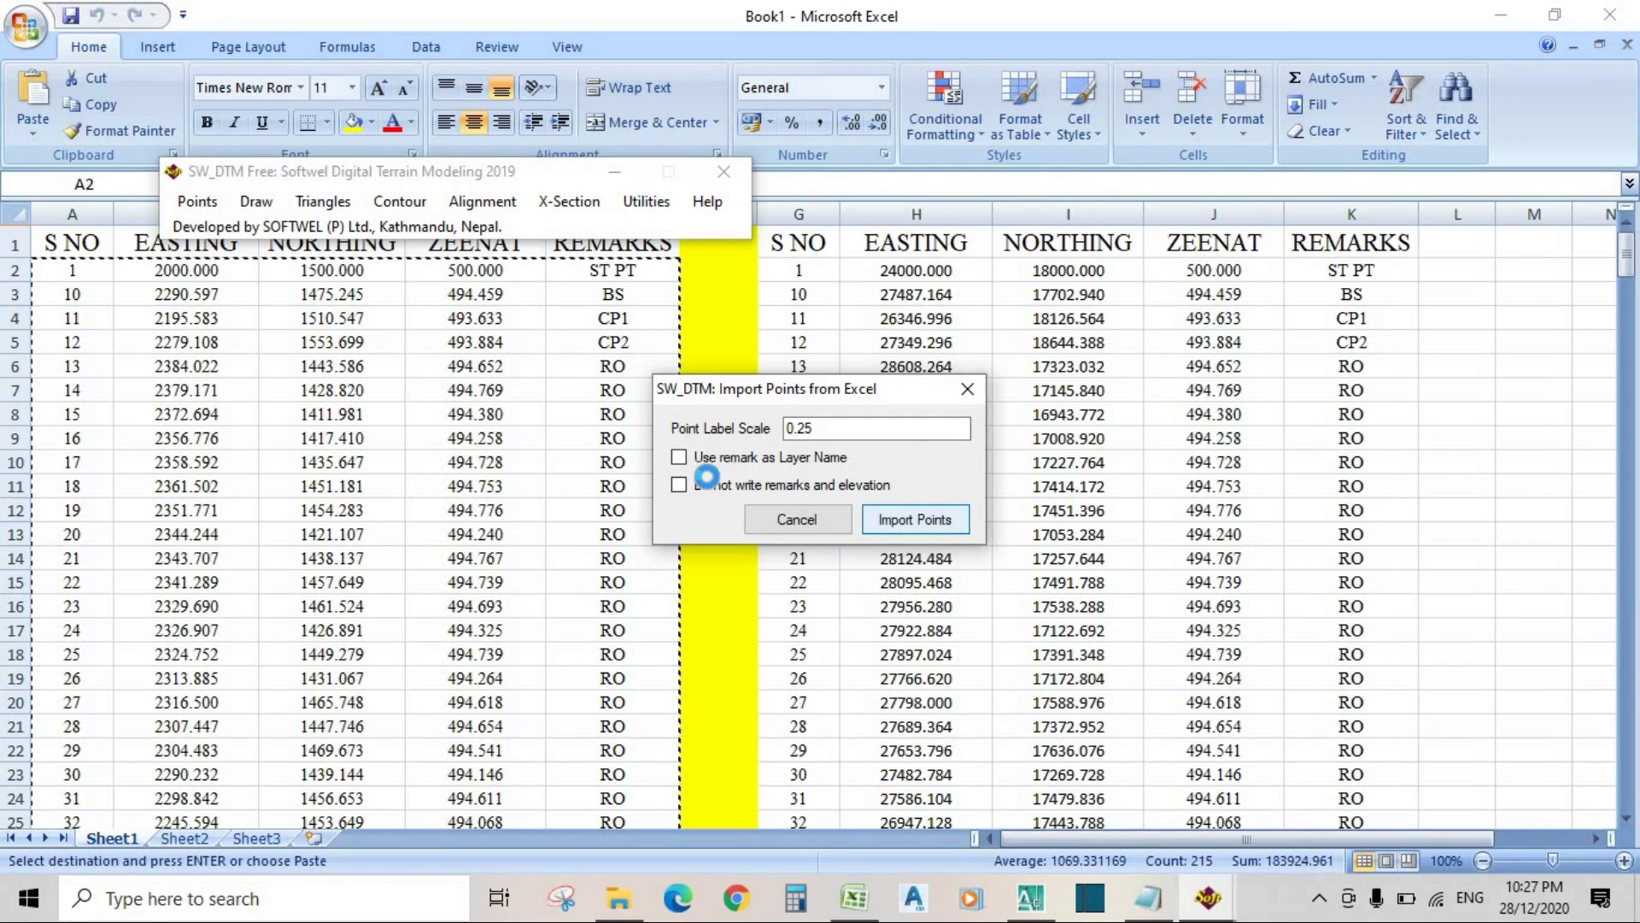
Step: Switch to the new AutoCAD drawing and start a polyline at point 13, running through points 14 and 15
left_click(1048, 893)
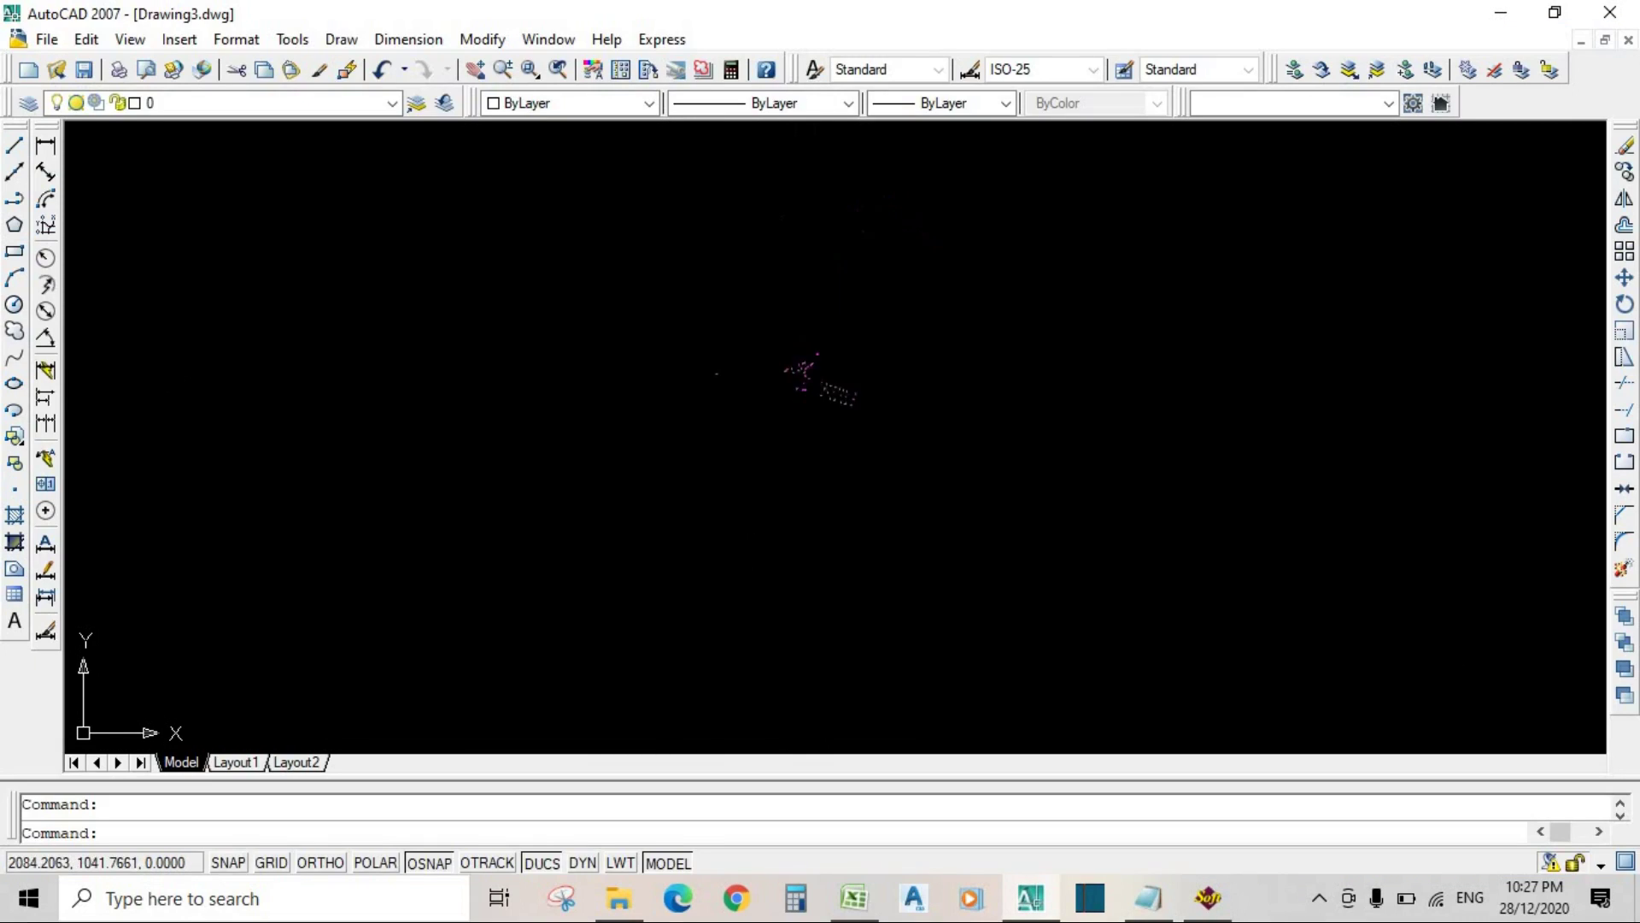
scroll(786, 407, "up", 4)
scroll(735, 462, "up", 6)
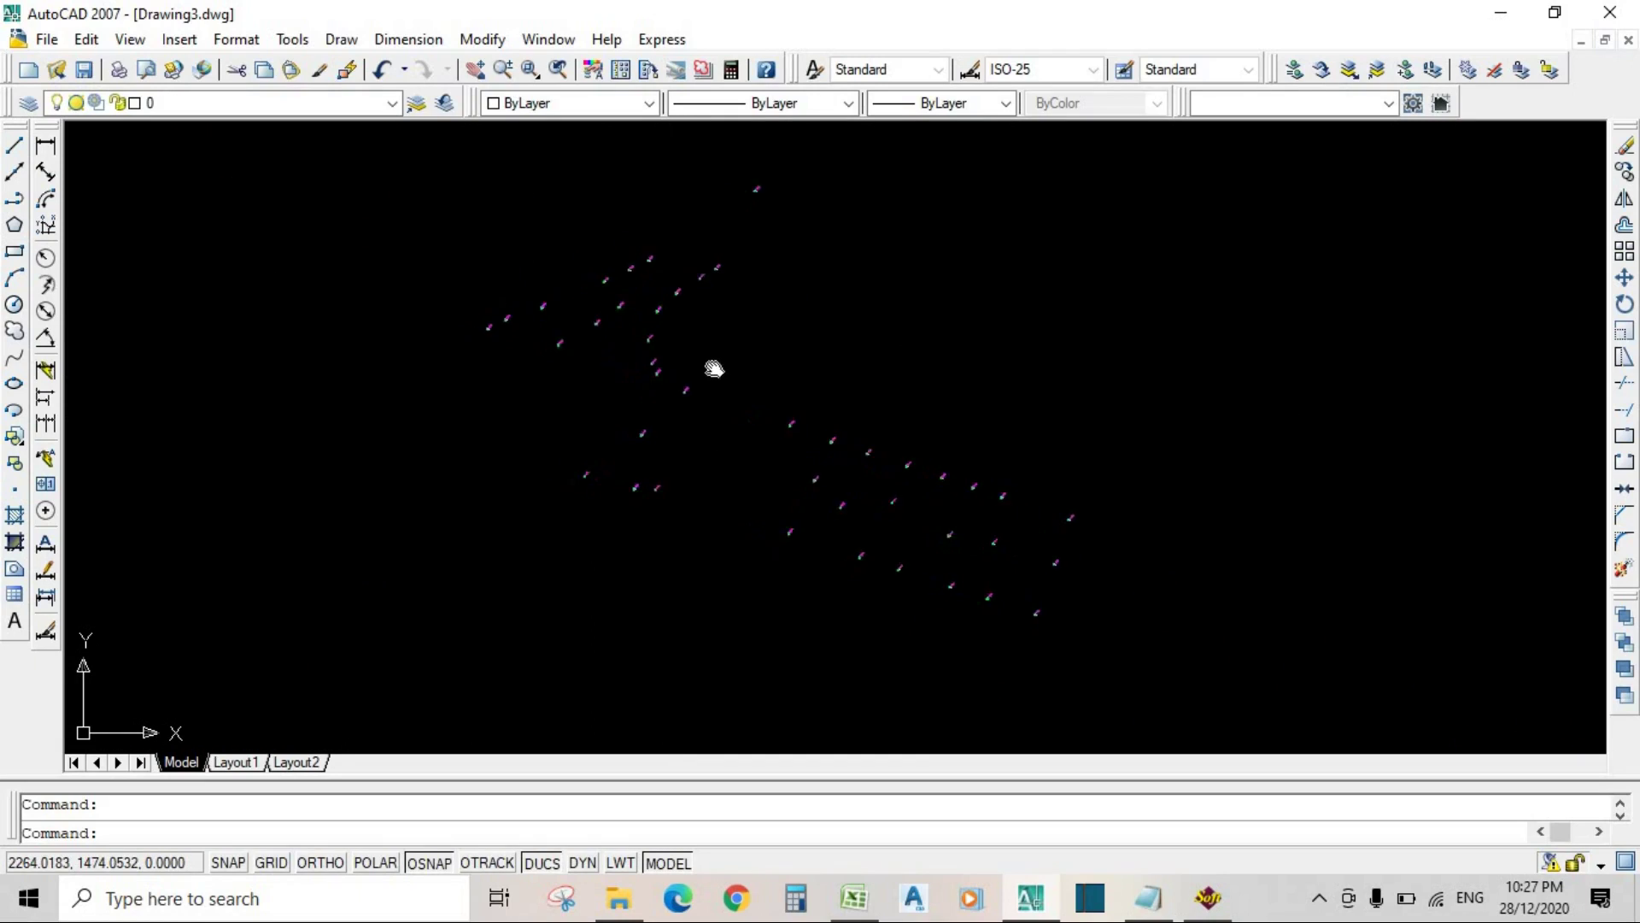
scroll(658, 388, "down", 4)
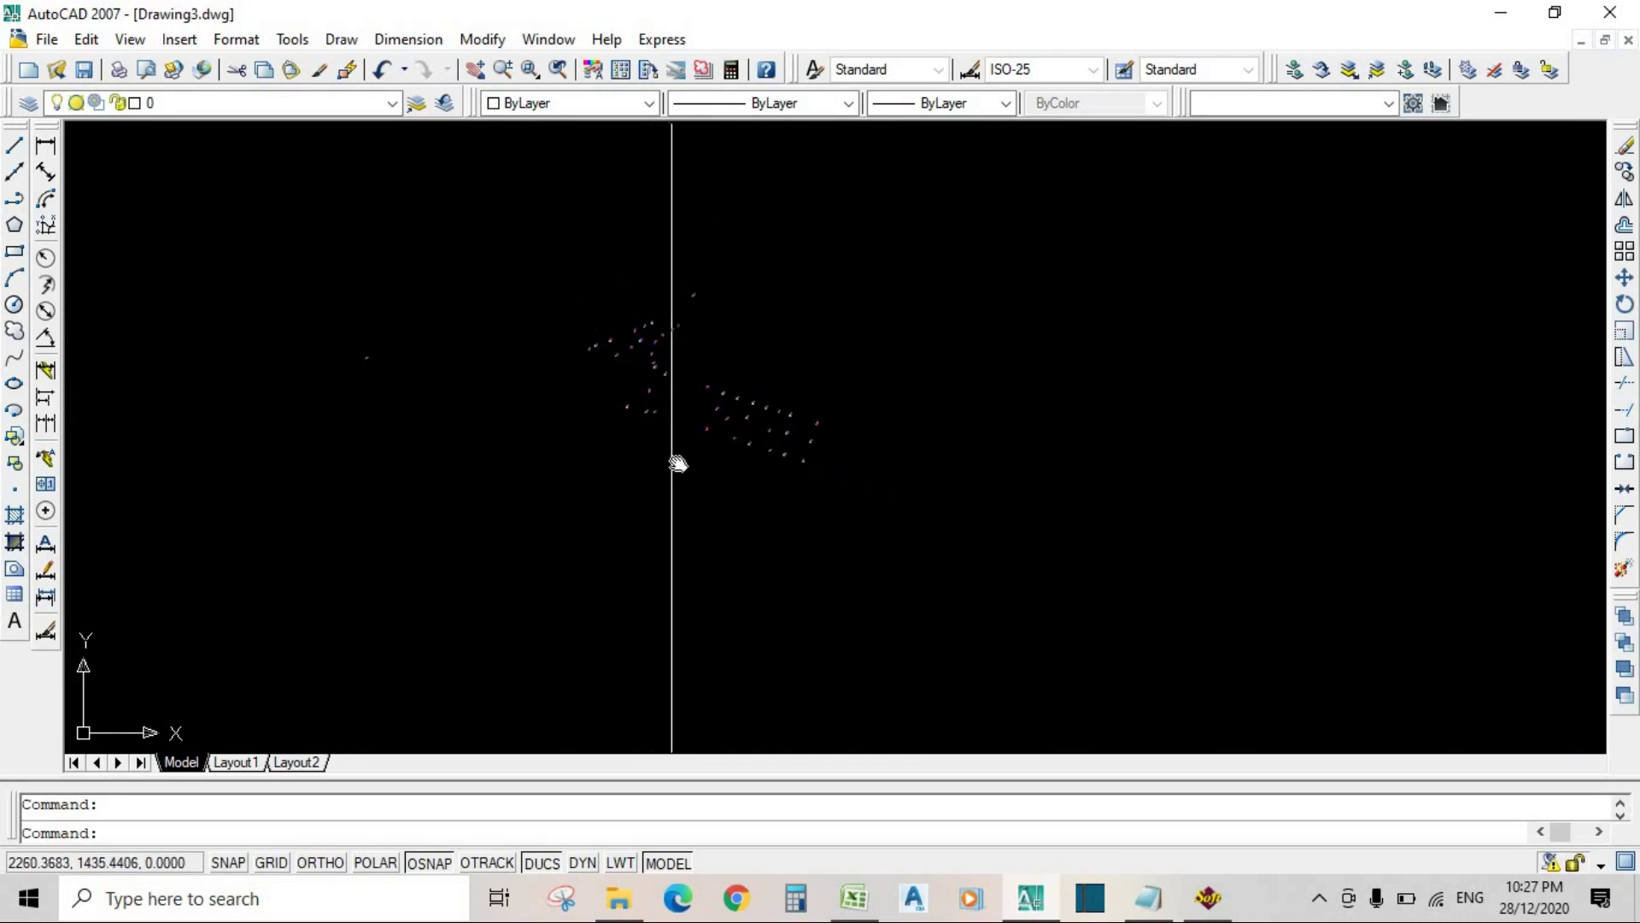
left_click(14, 145)
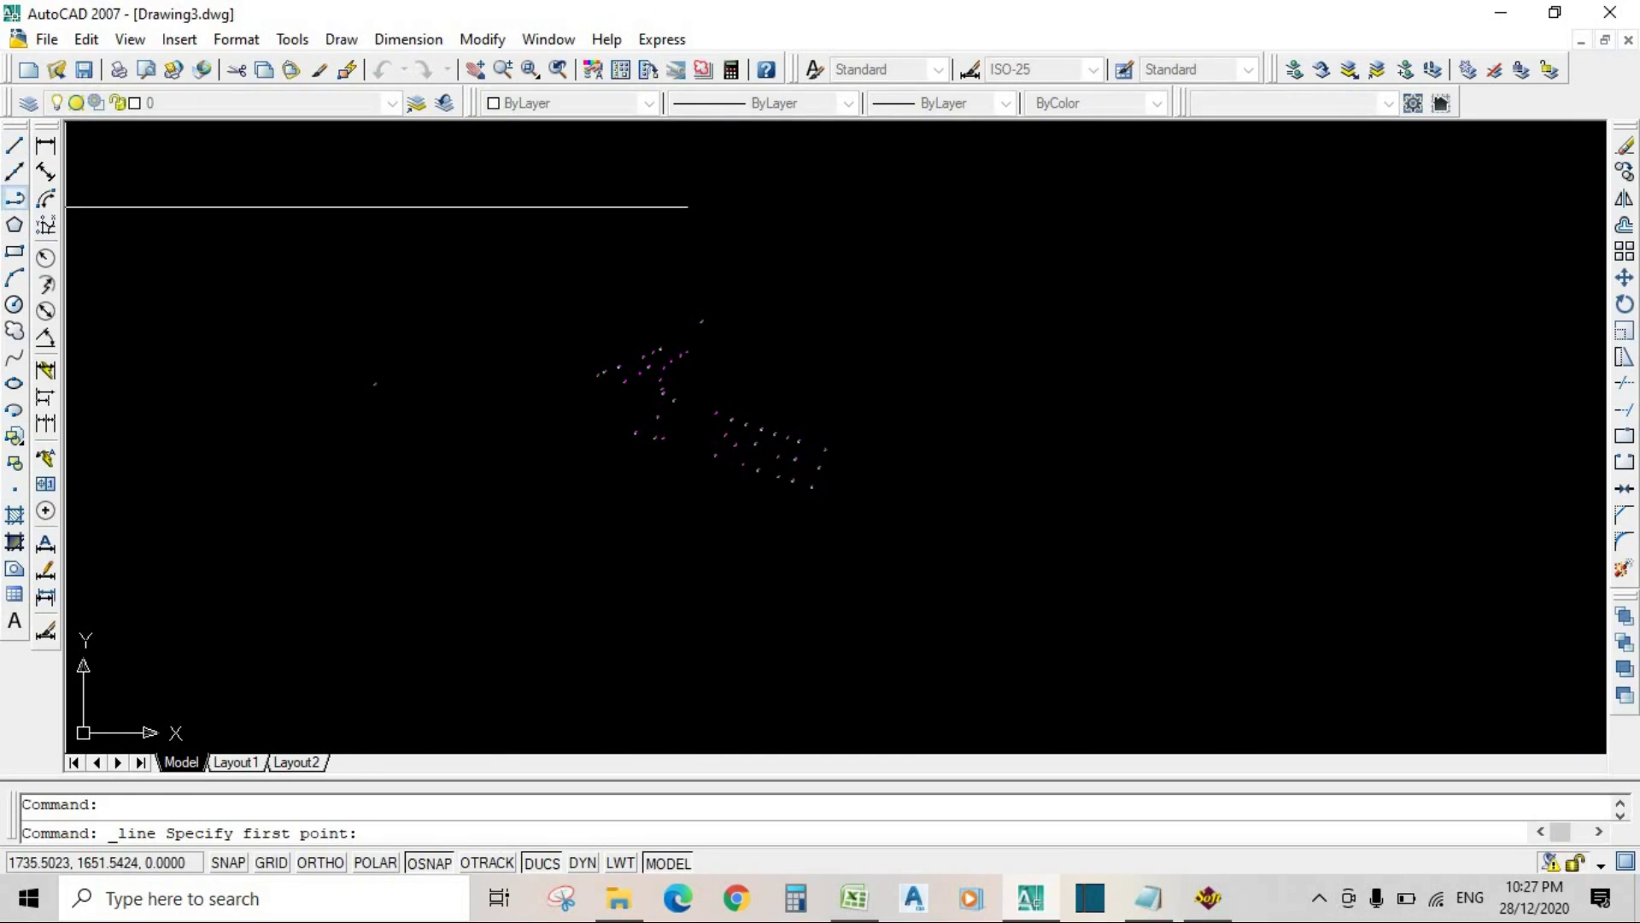
scroll(870, 325, "up", 3)
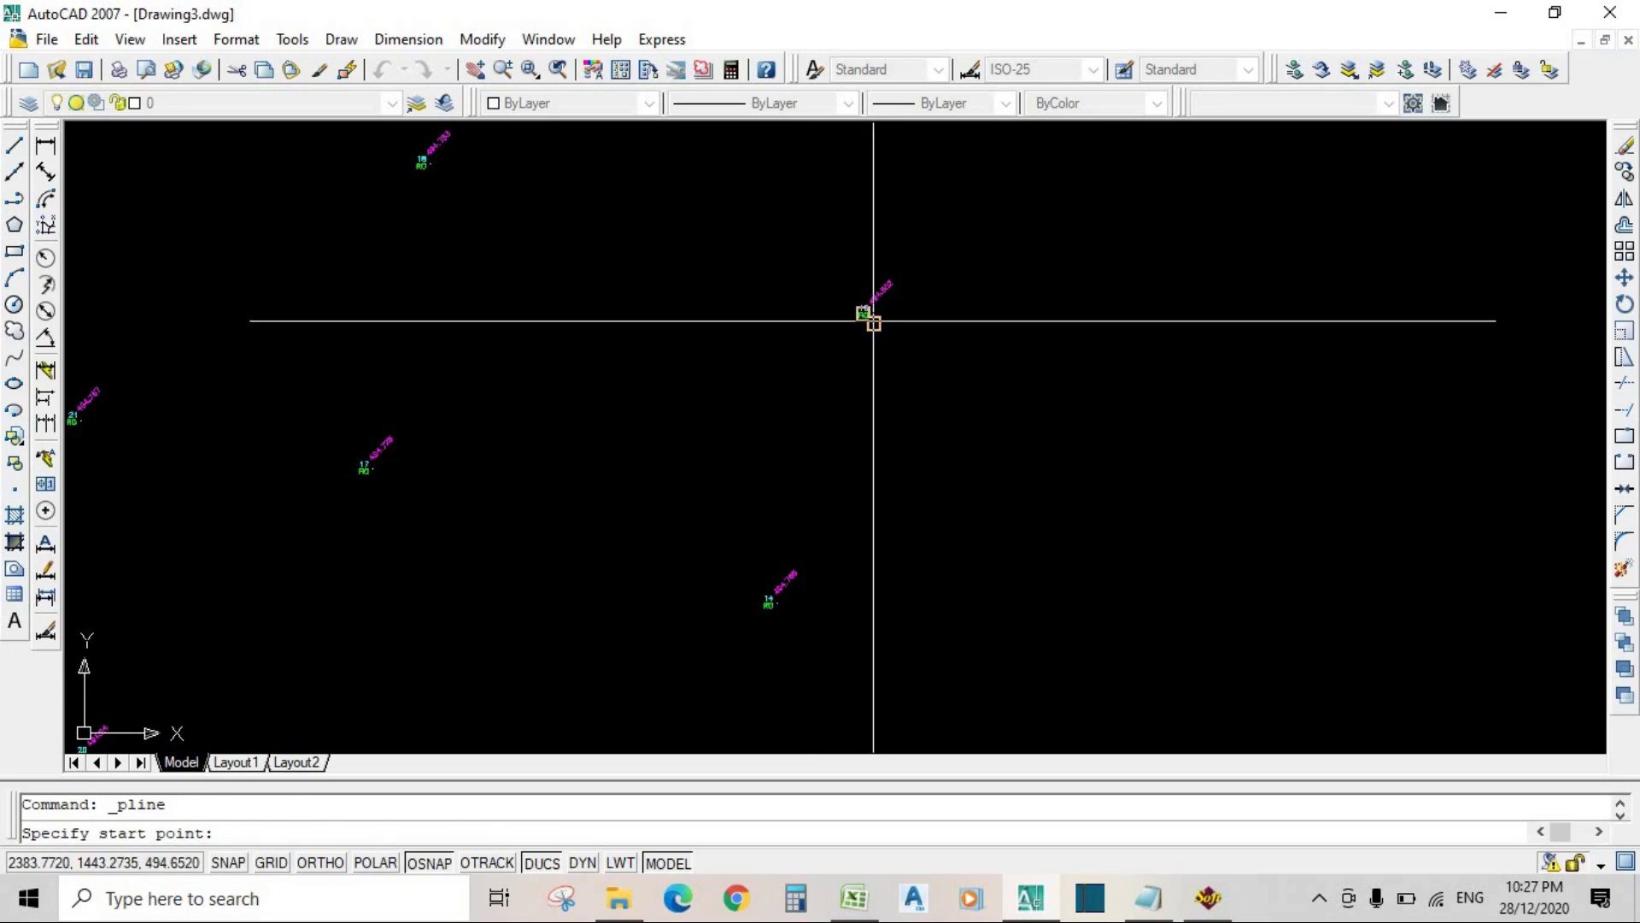
left_click(871, 319)
middle_click_drag(793, 608, 805, 455)
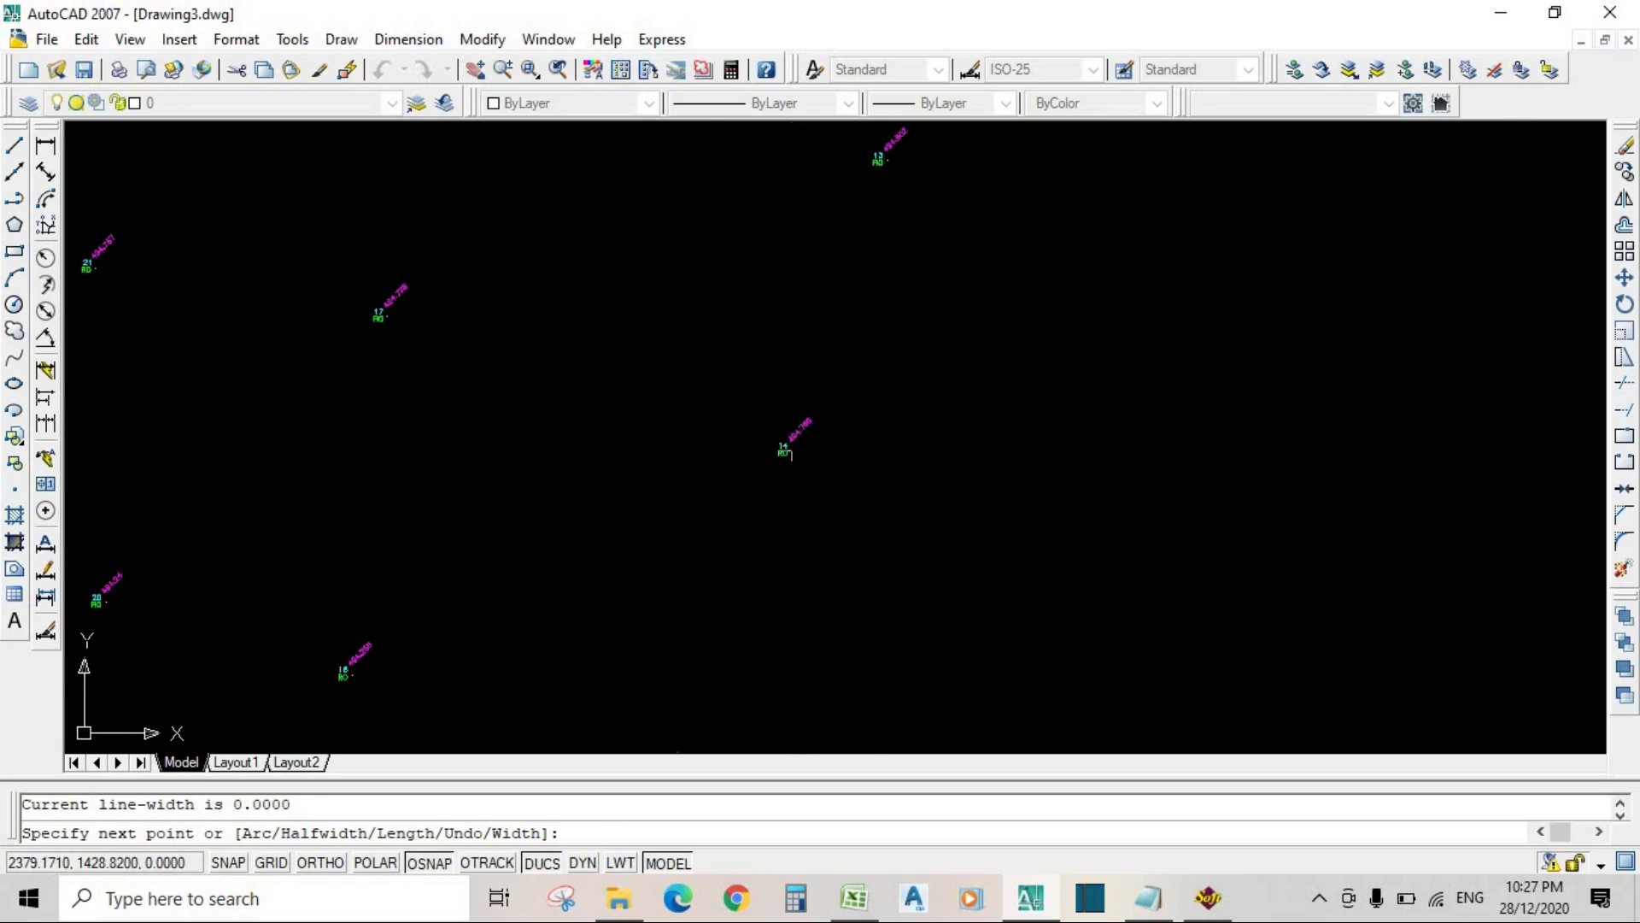
left_click(728, 458)
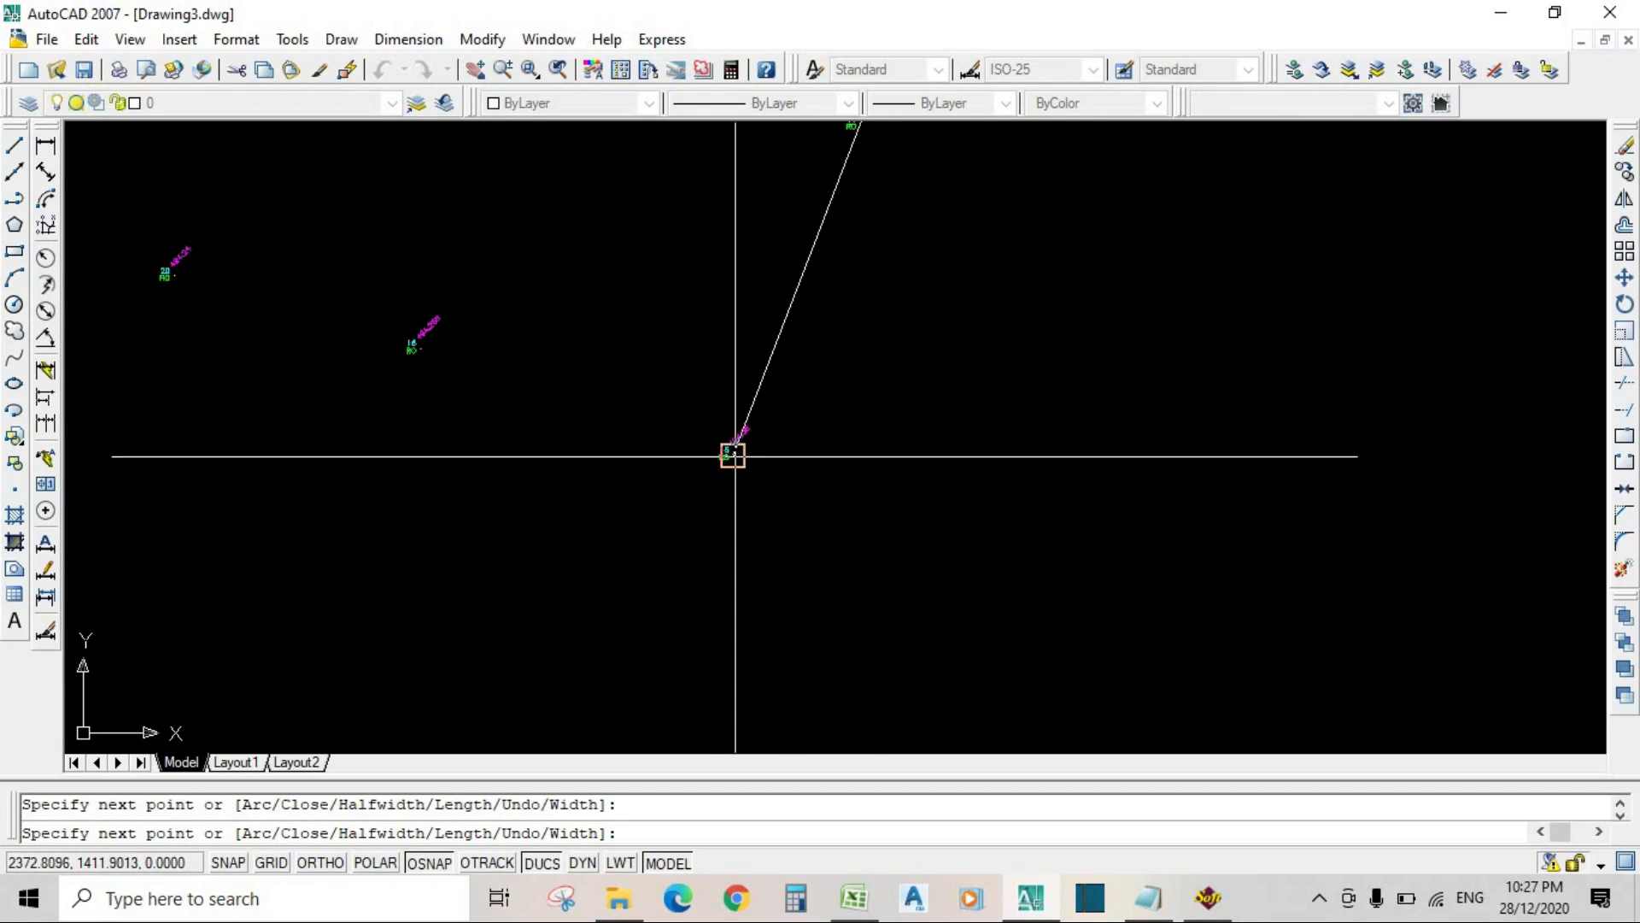
Step: Continue the polyline through points 16, 20, 21 and 18 and end it back at point 13
middle_click_drag(729, 458, 933, 547)
scroll(629, 444, "up", 5)
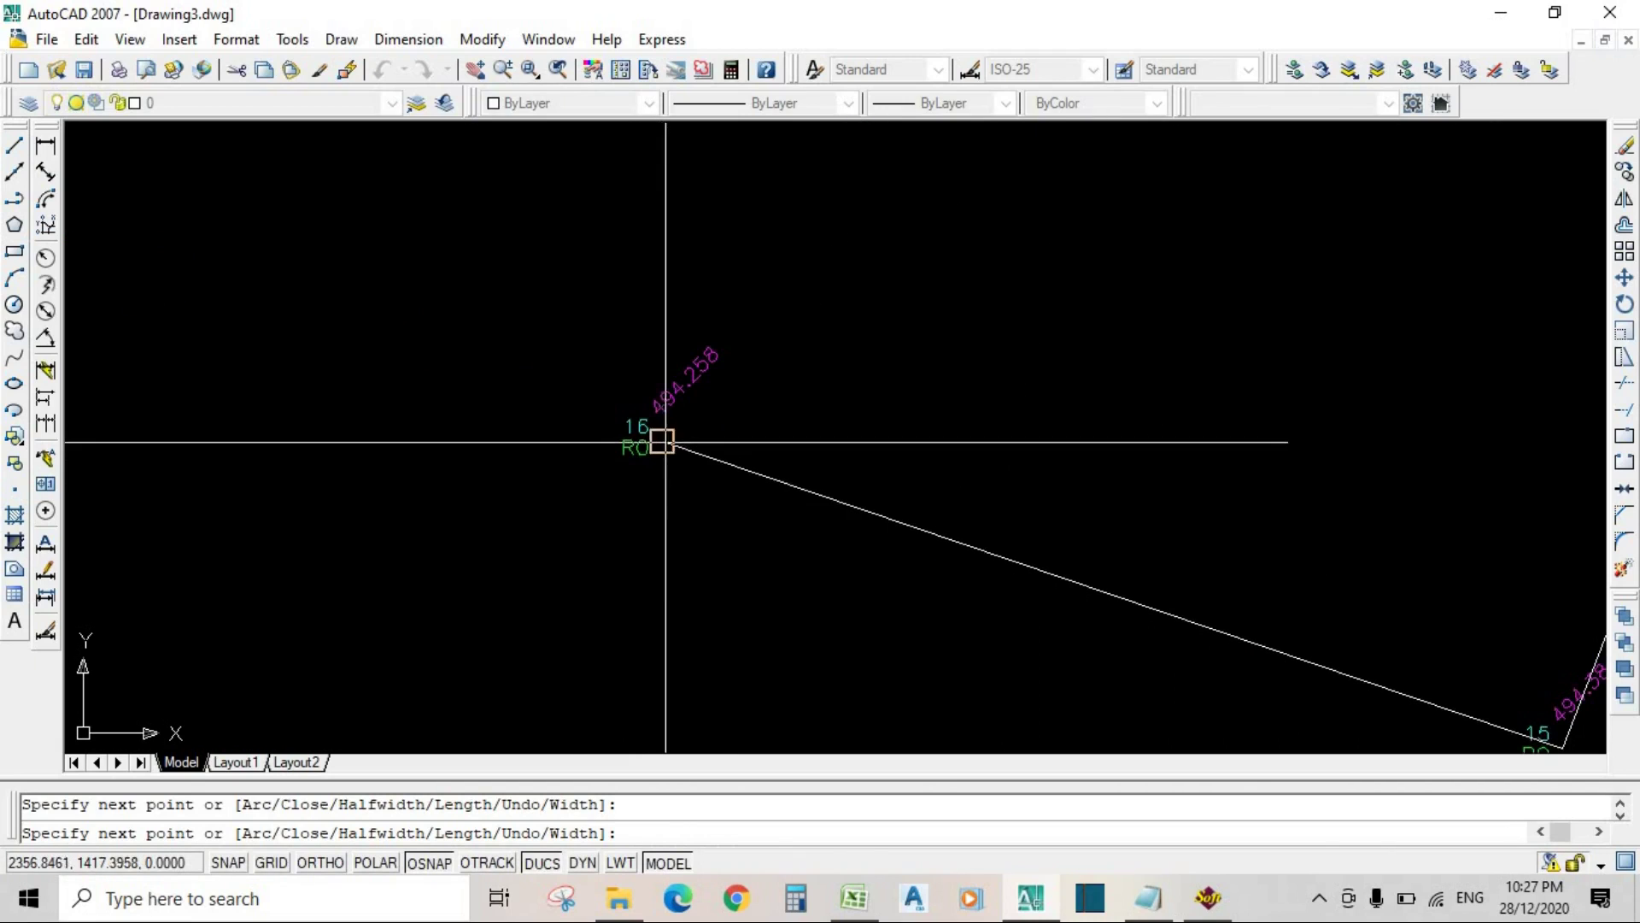
left_click(662, 443)
middle_click_drag(662, 444, 1129, 592)
left_click(430, 388)
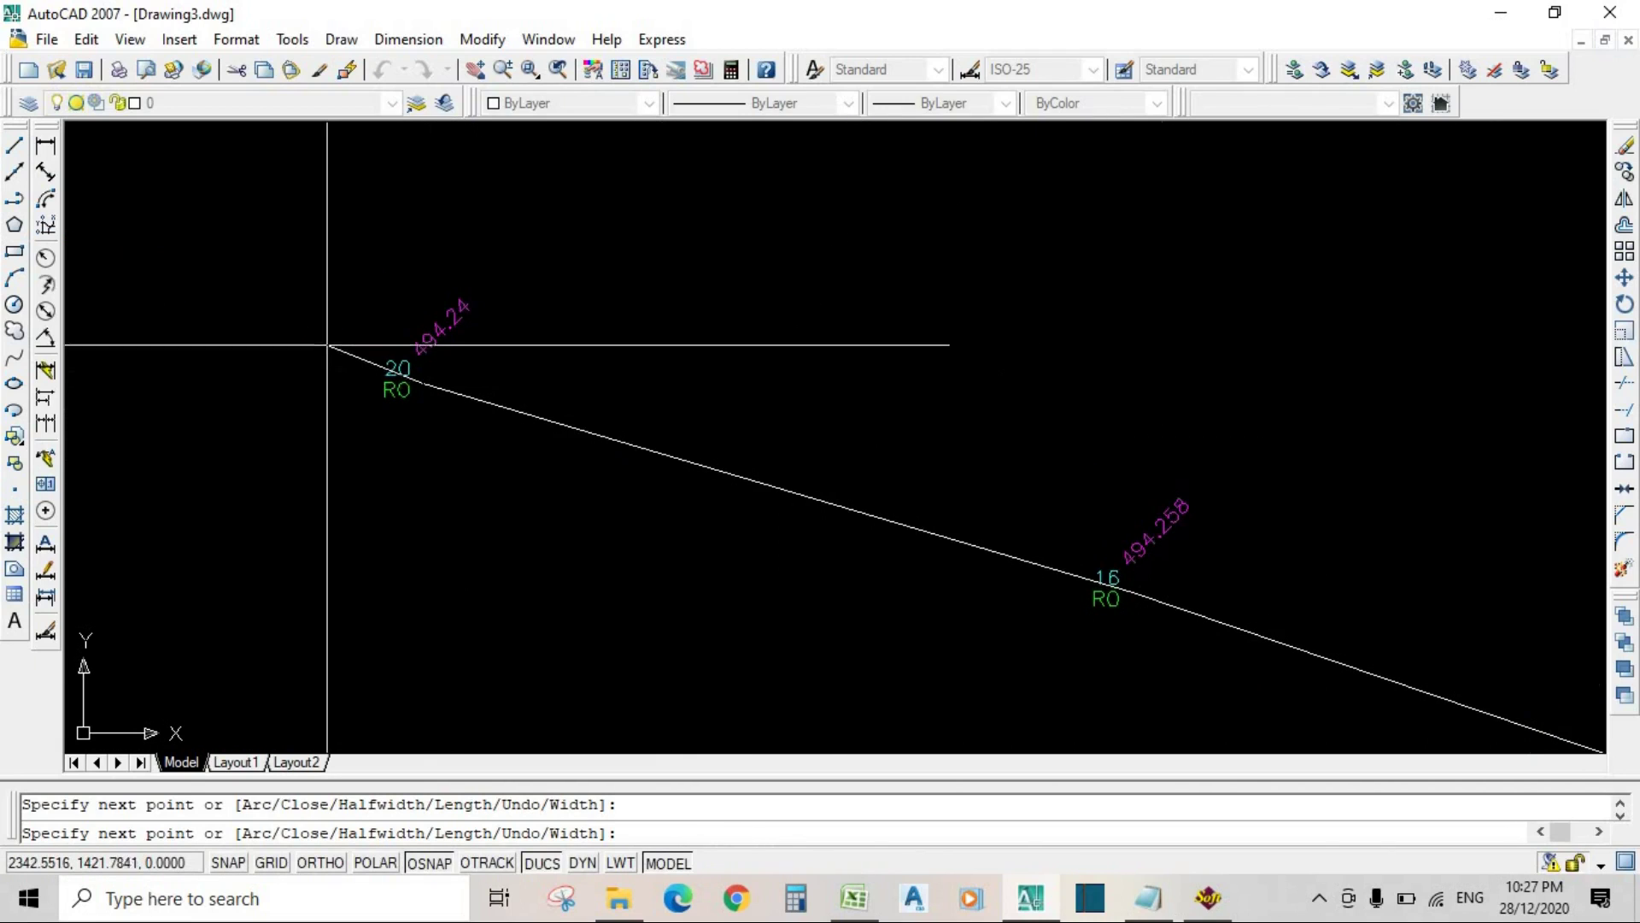
scroll(328, 342, "down", 4)
middle_click_drag(374, 162, 331, 516)
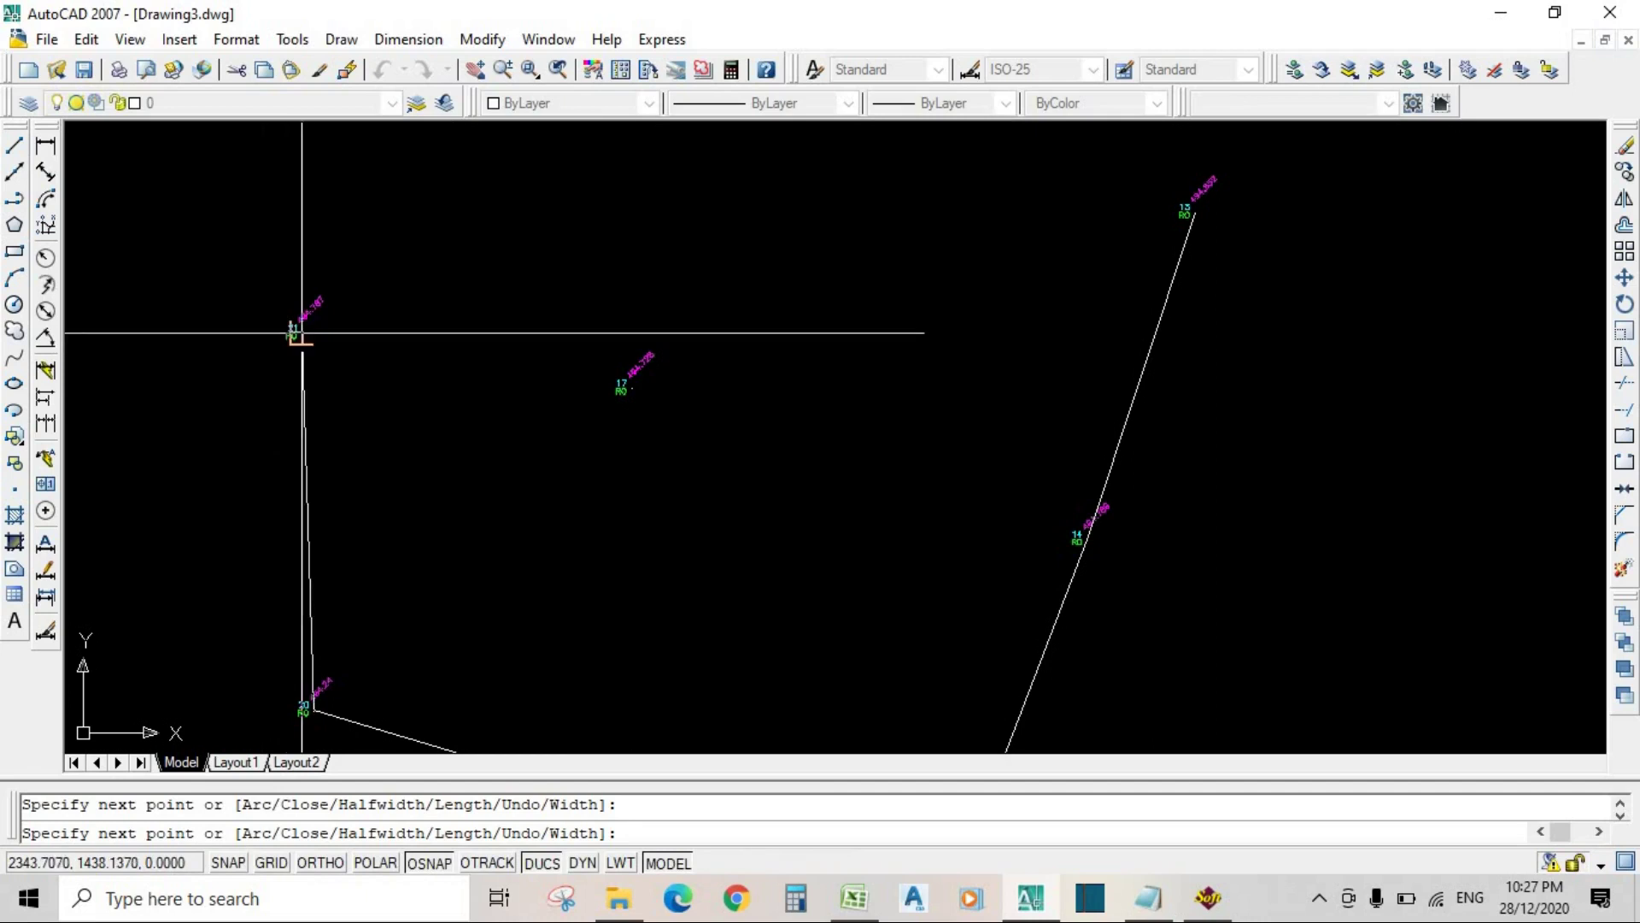
middle_click_drag(668, 246, 311, 565)
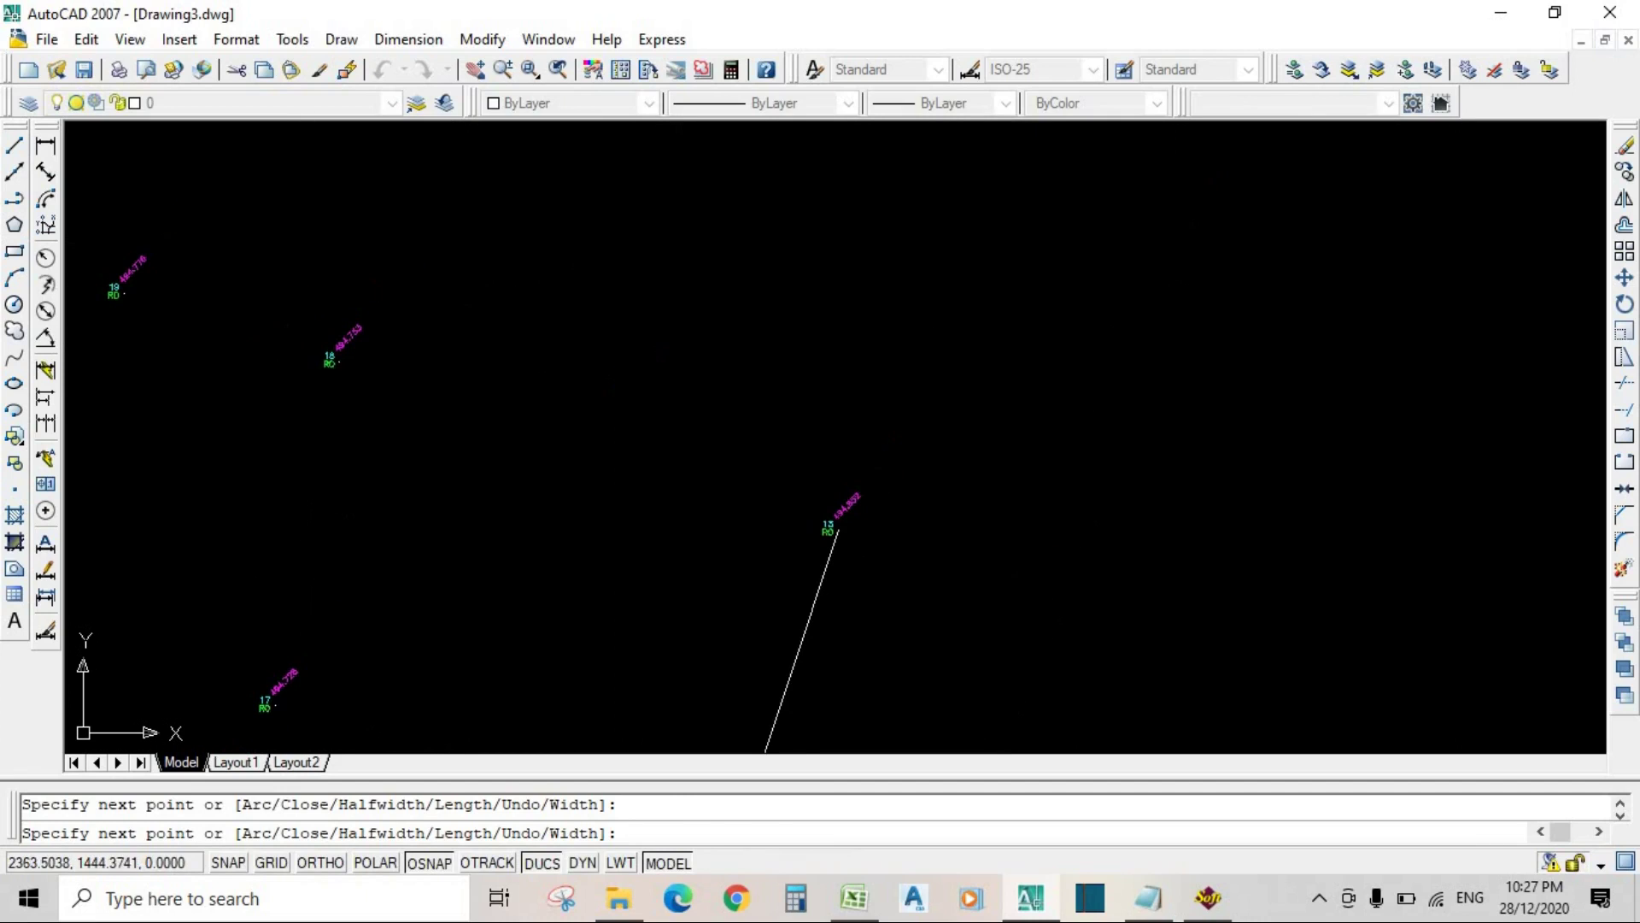
left_click(339, 361)
key("Return")
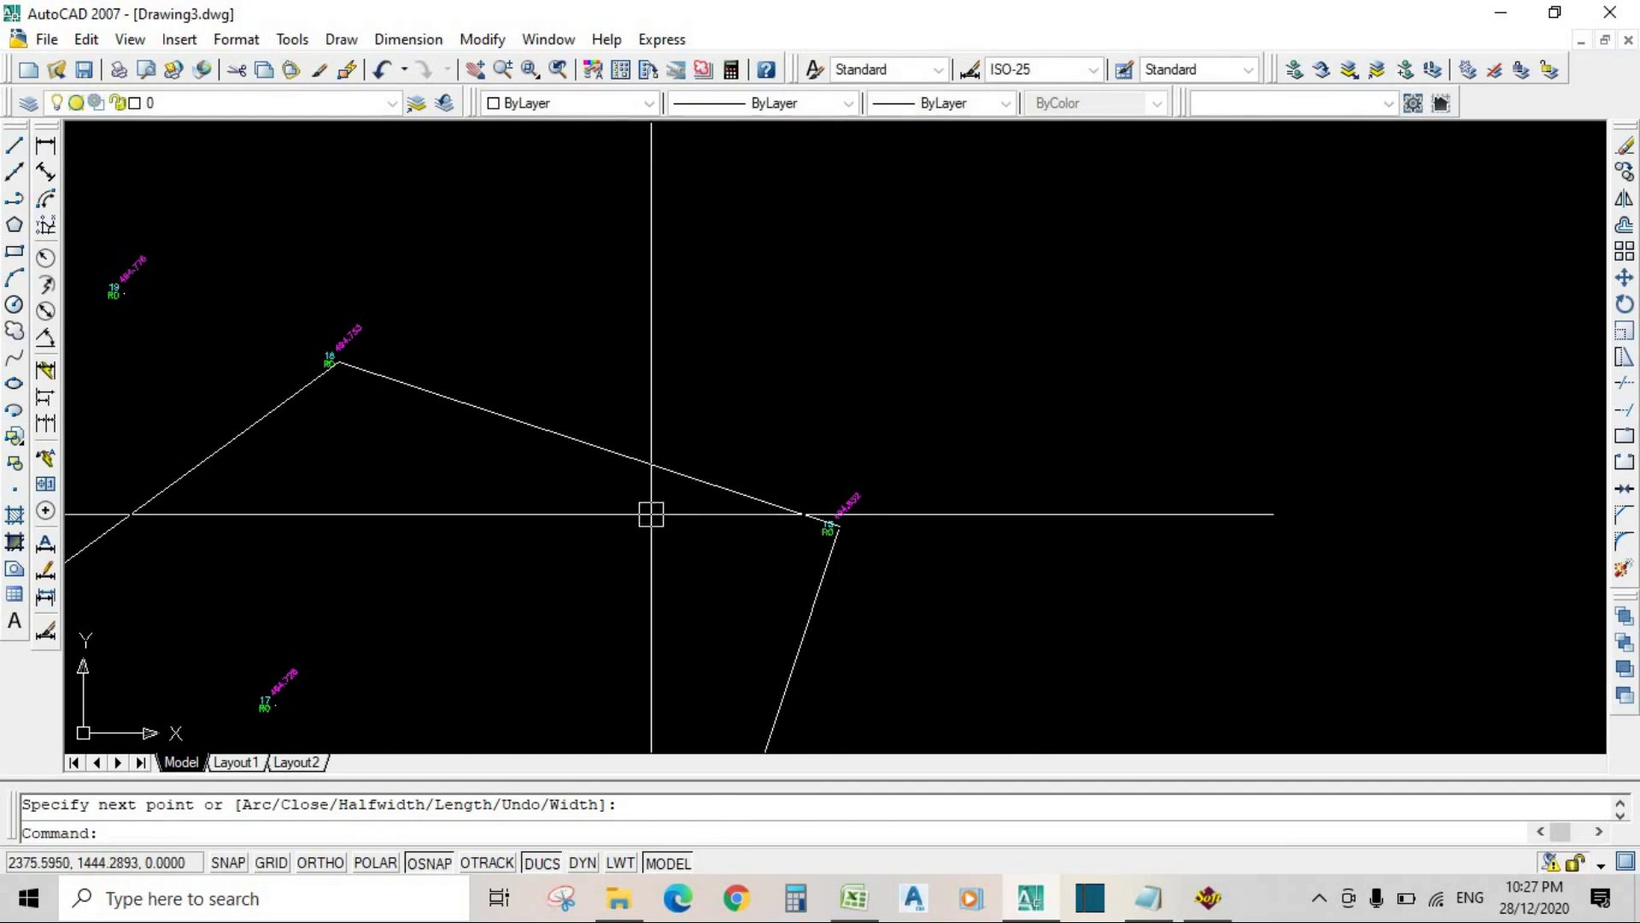
Step: Stretch the polyline's loose end vertex onto its start vertex at point 13
scroll(803, 538, "up", 3)
left_click(773, 447)
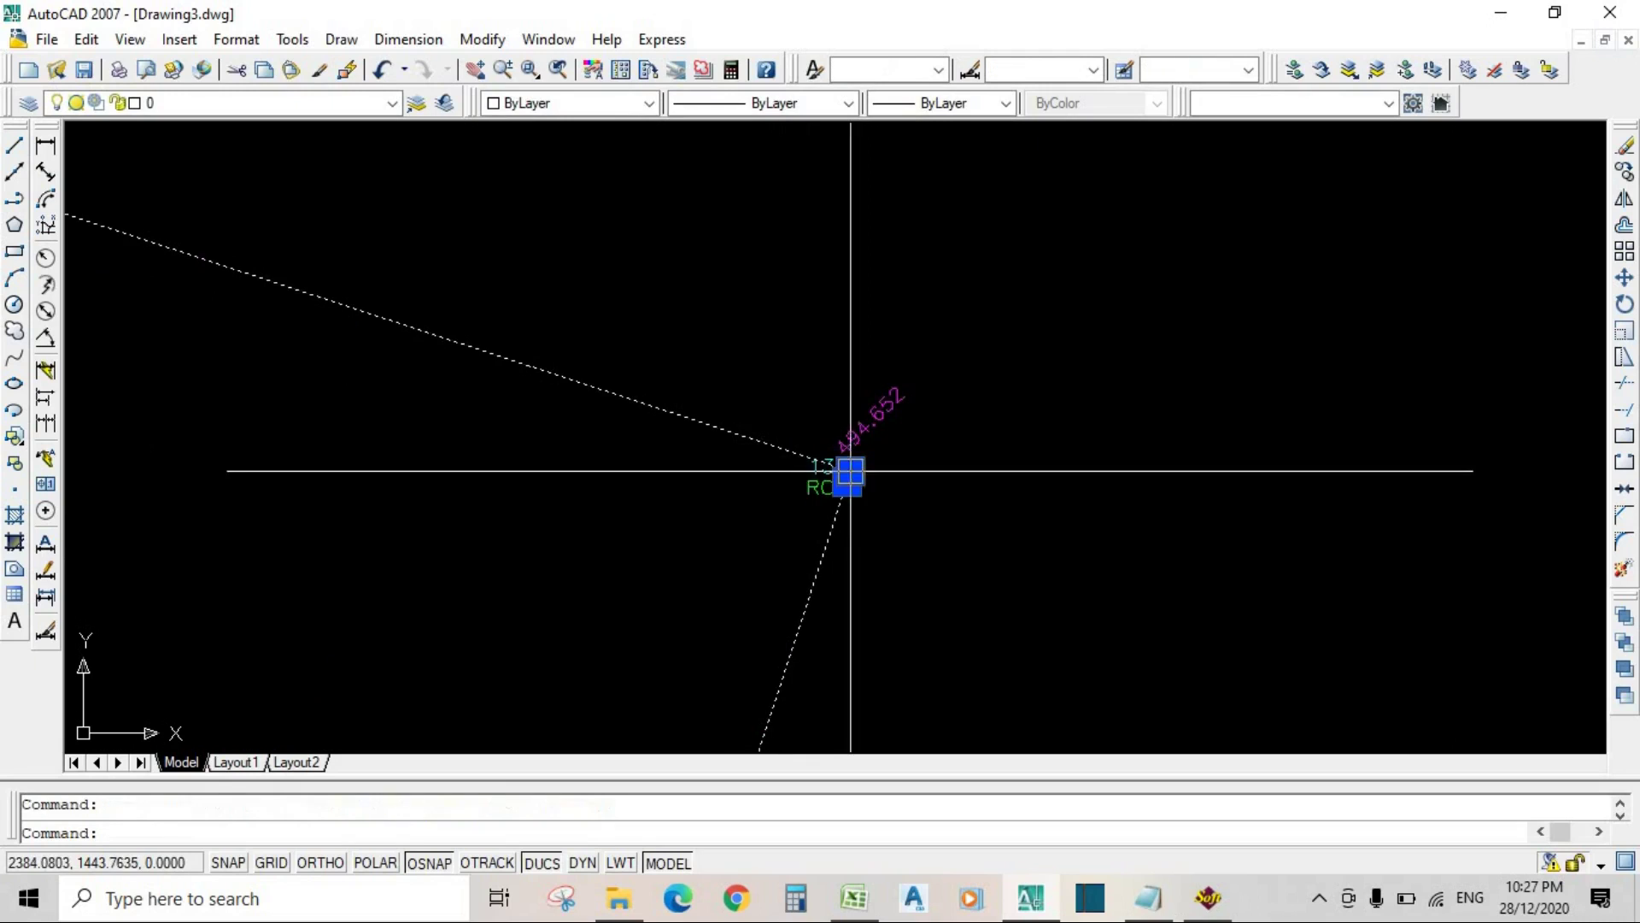
scroll(846, 472, "up", 1)
left_click(827, 472)
scroll(820, 495, "up", 1)
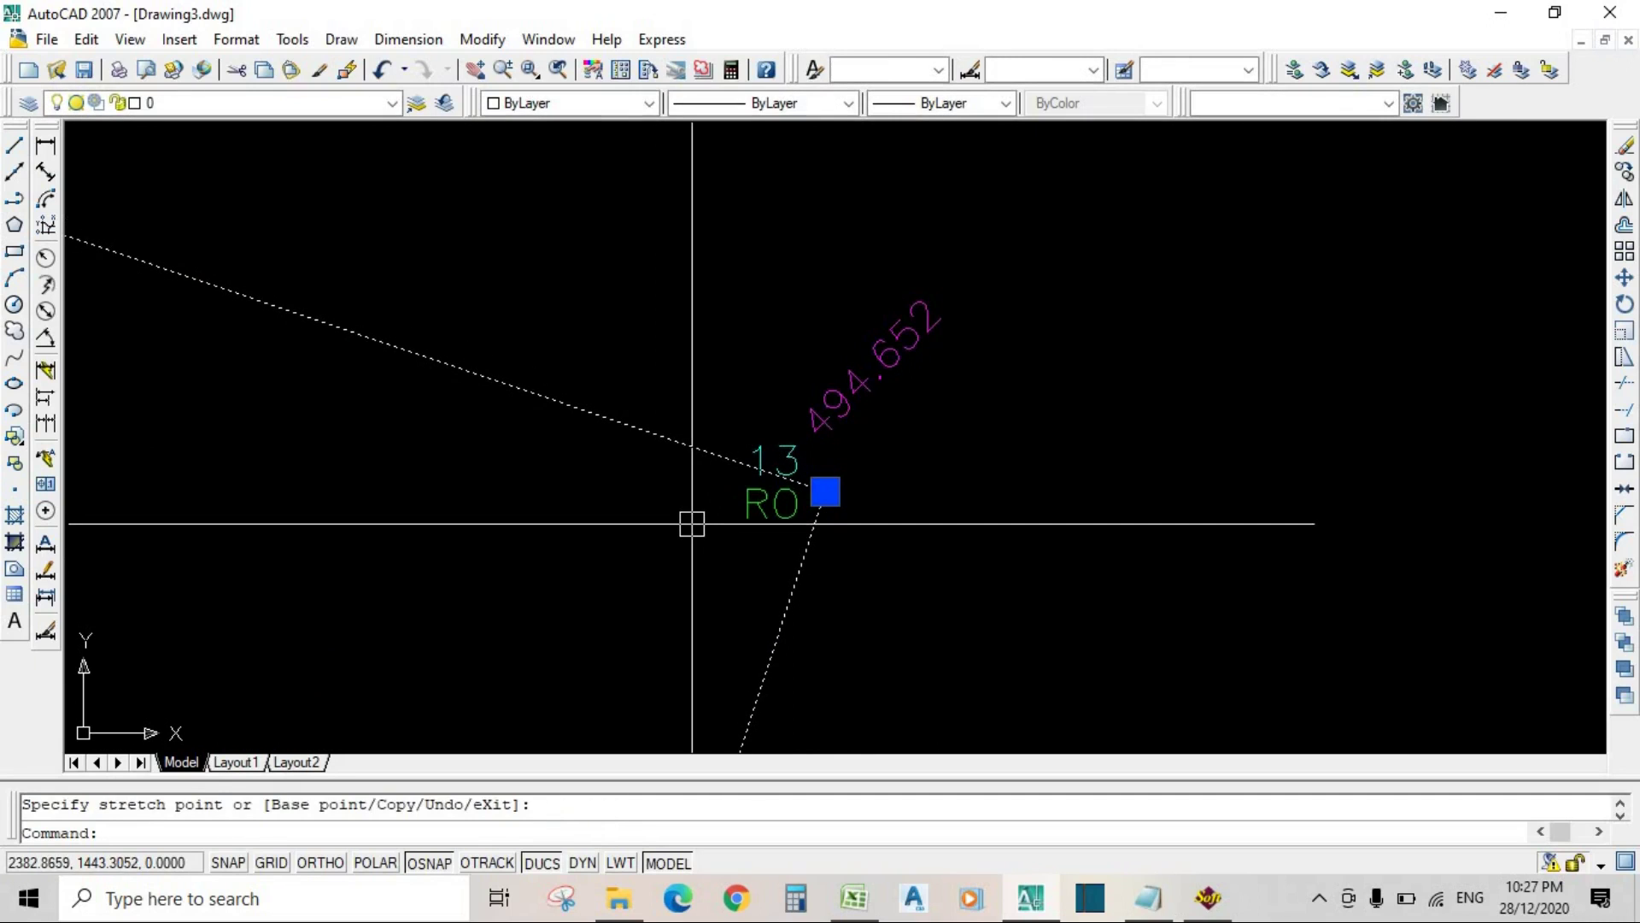
key("Escape")
Step: Set the drawing's length units to Engineering with a precision of 0'-0"
scroll(732, 505, "down", 4)
scroll(745, 389, "up", 3)
middle_click_drag(823, 393, 711, 402)
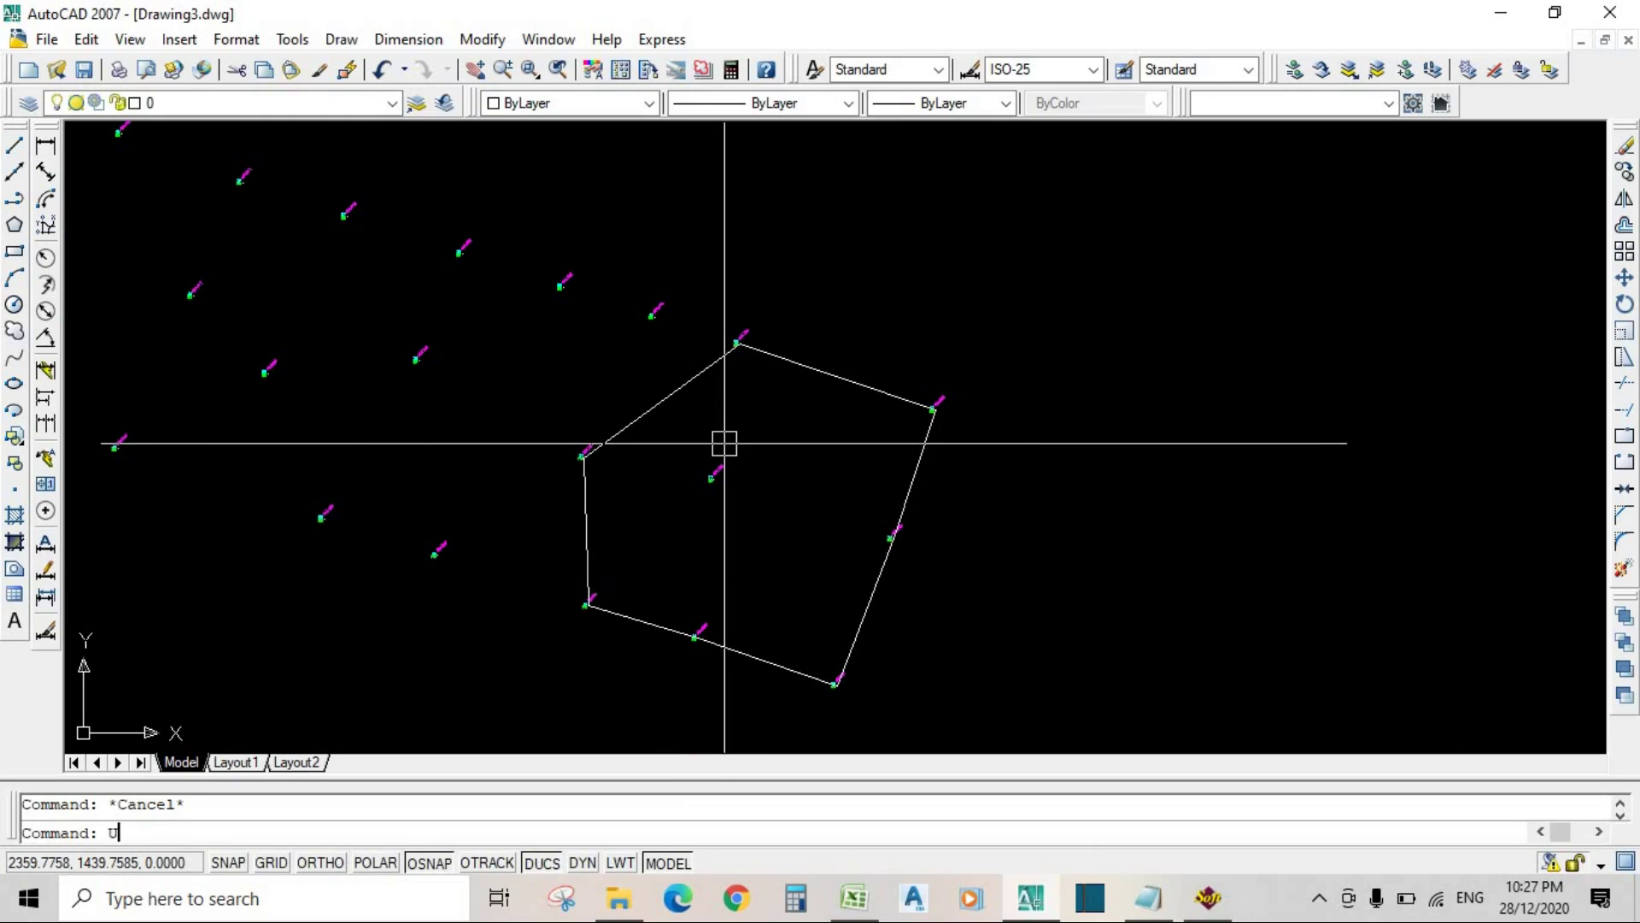
key("Return")
left_click(699, 327)
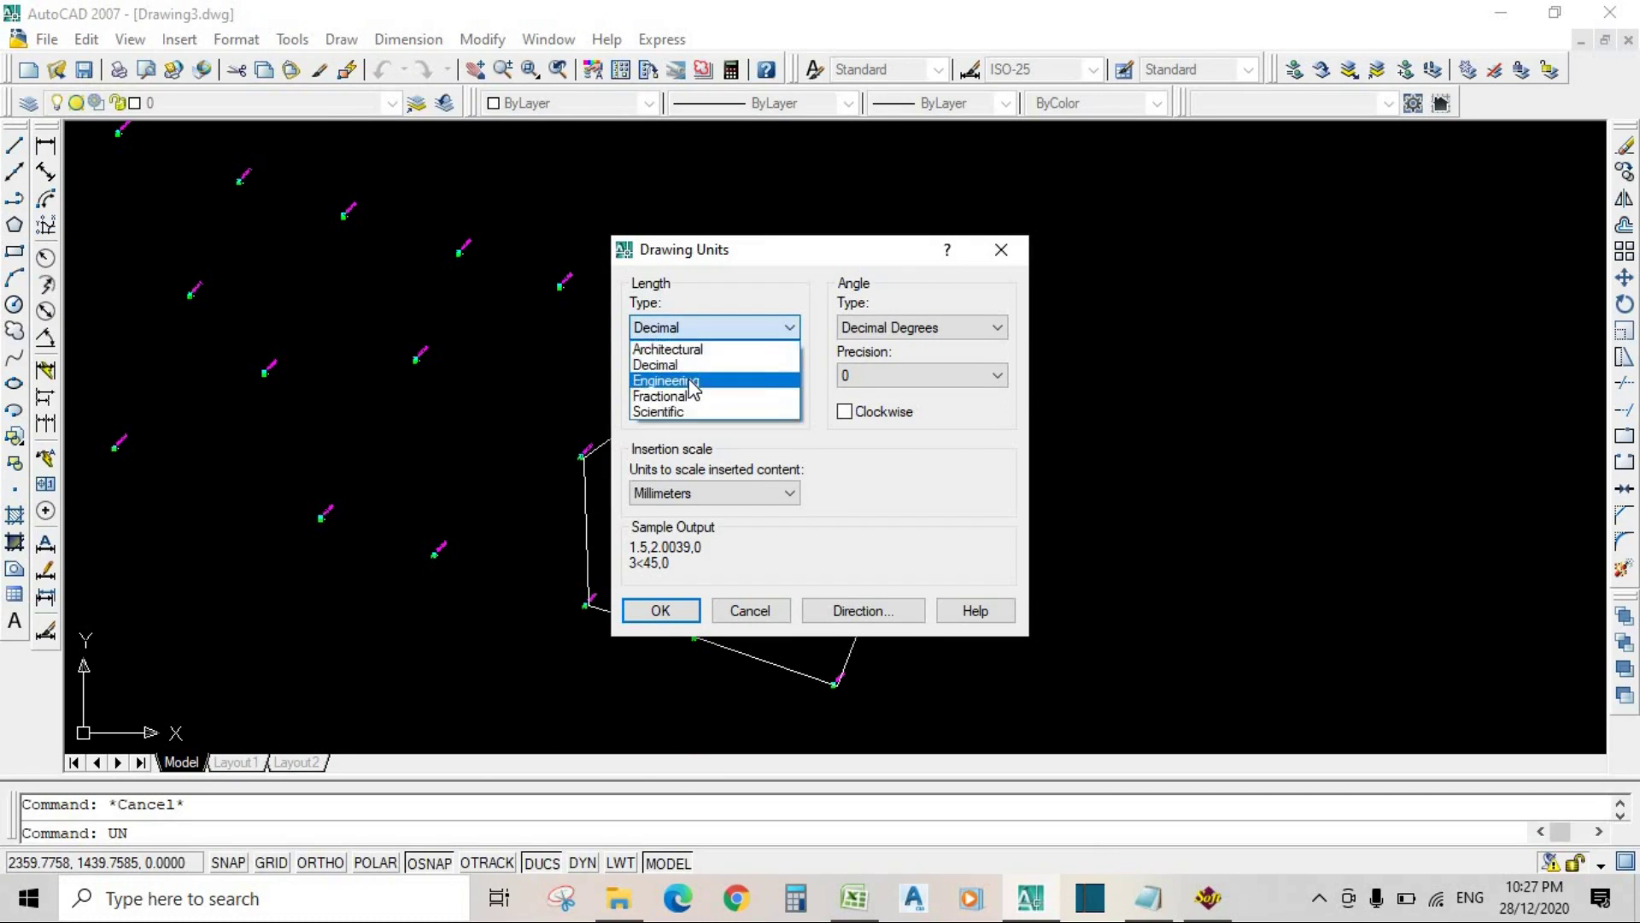
left_click(699, 382)
left_click(693, 380)
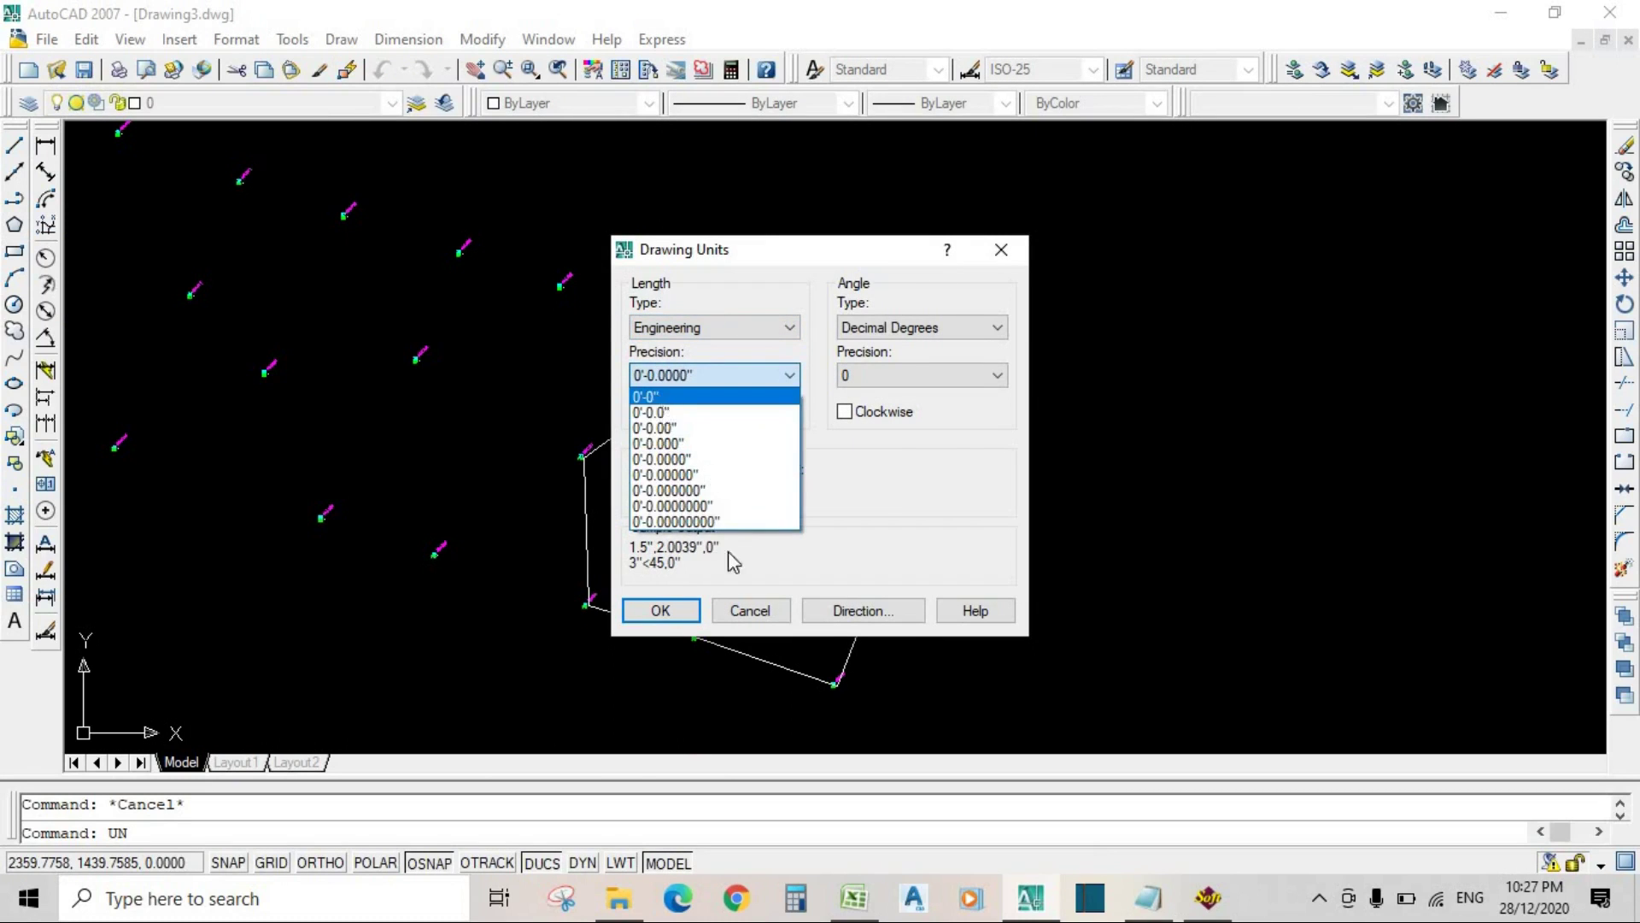
left_click(649, 397)
left_click(659, 610)
left_click(889, 512)
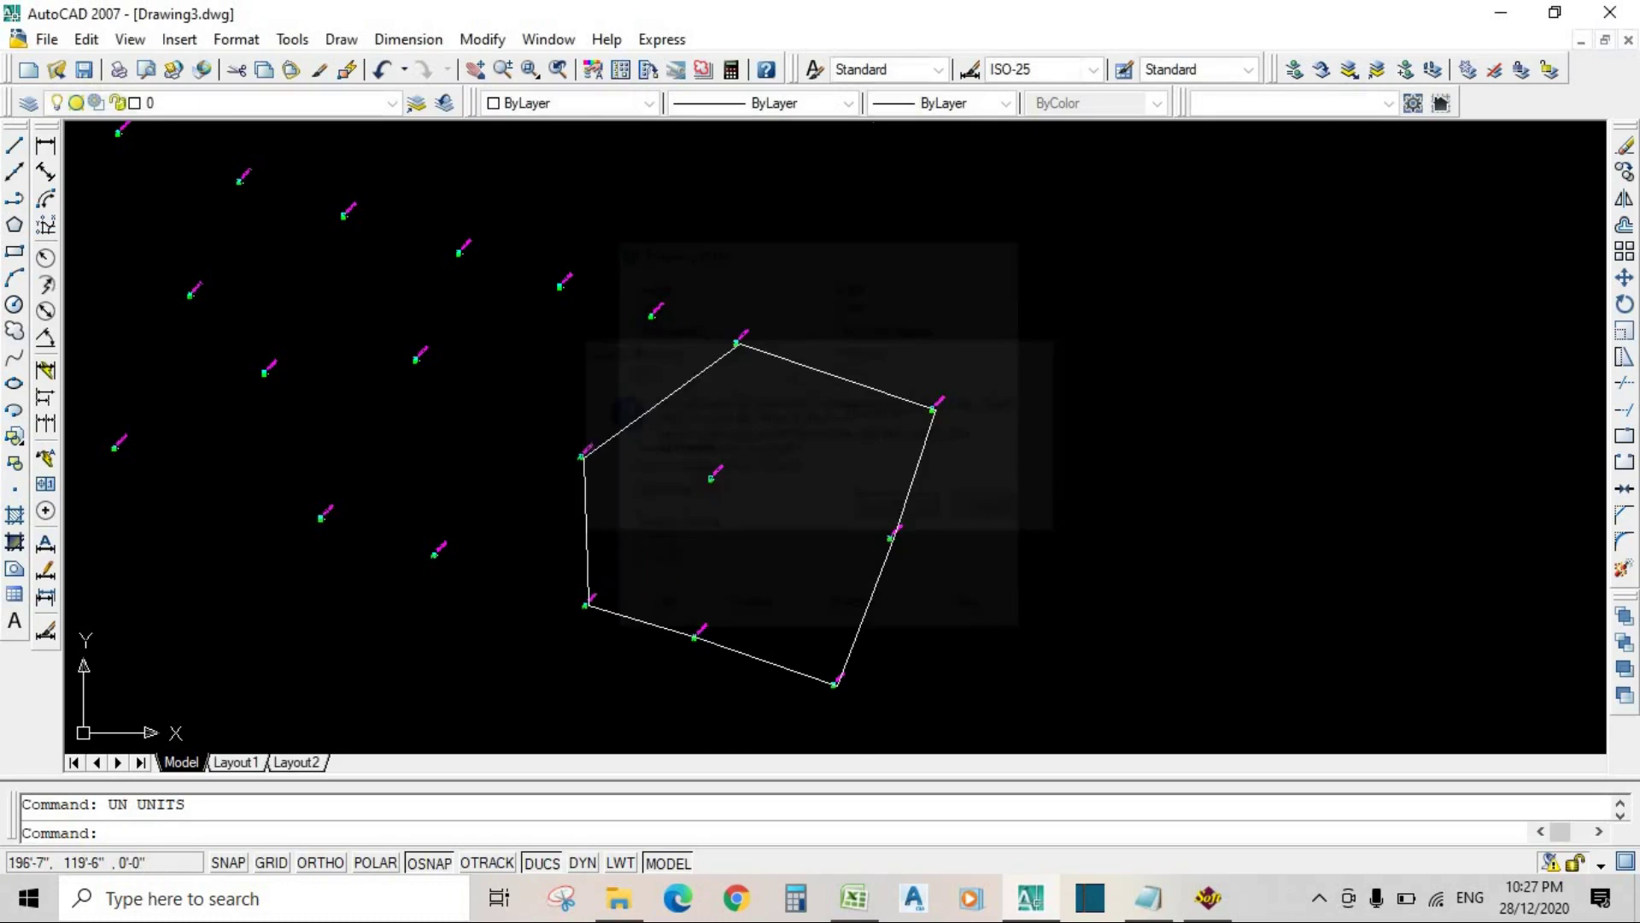
Step: Modify the ISO-25 dimension style's primary units to the Engineering format with a precision of 0'-0"
key("Return")
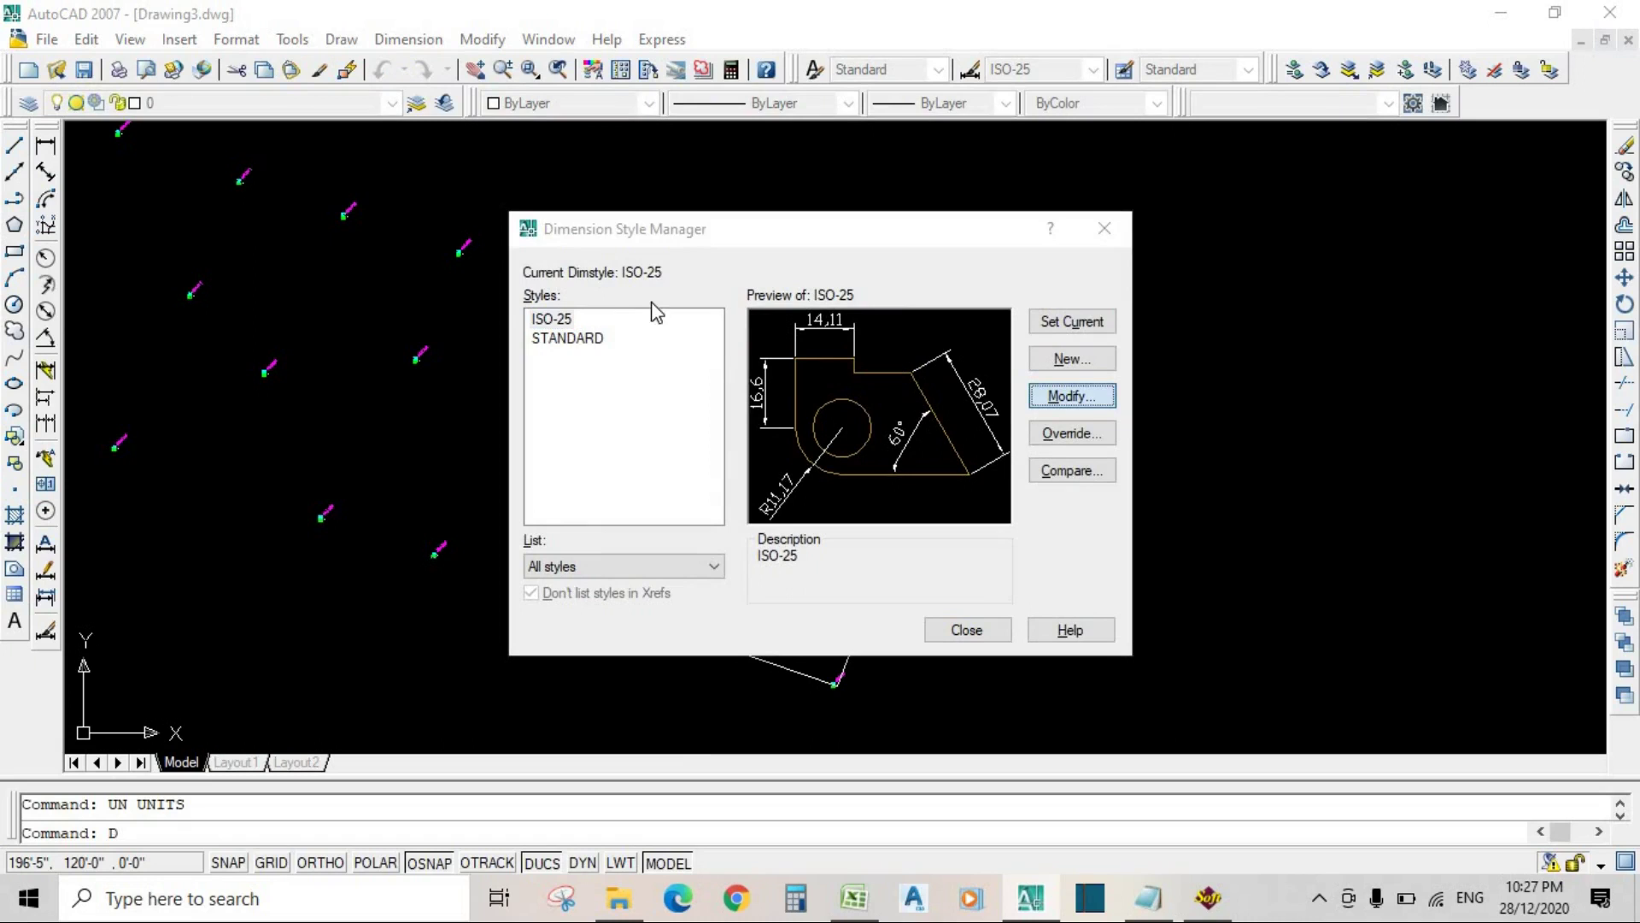
key("Return")
left_click(740, 267)
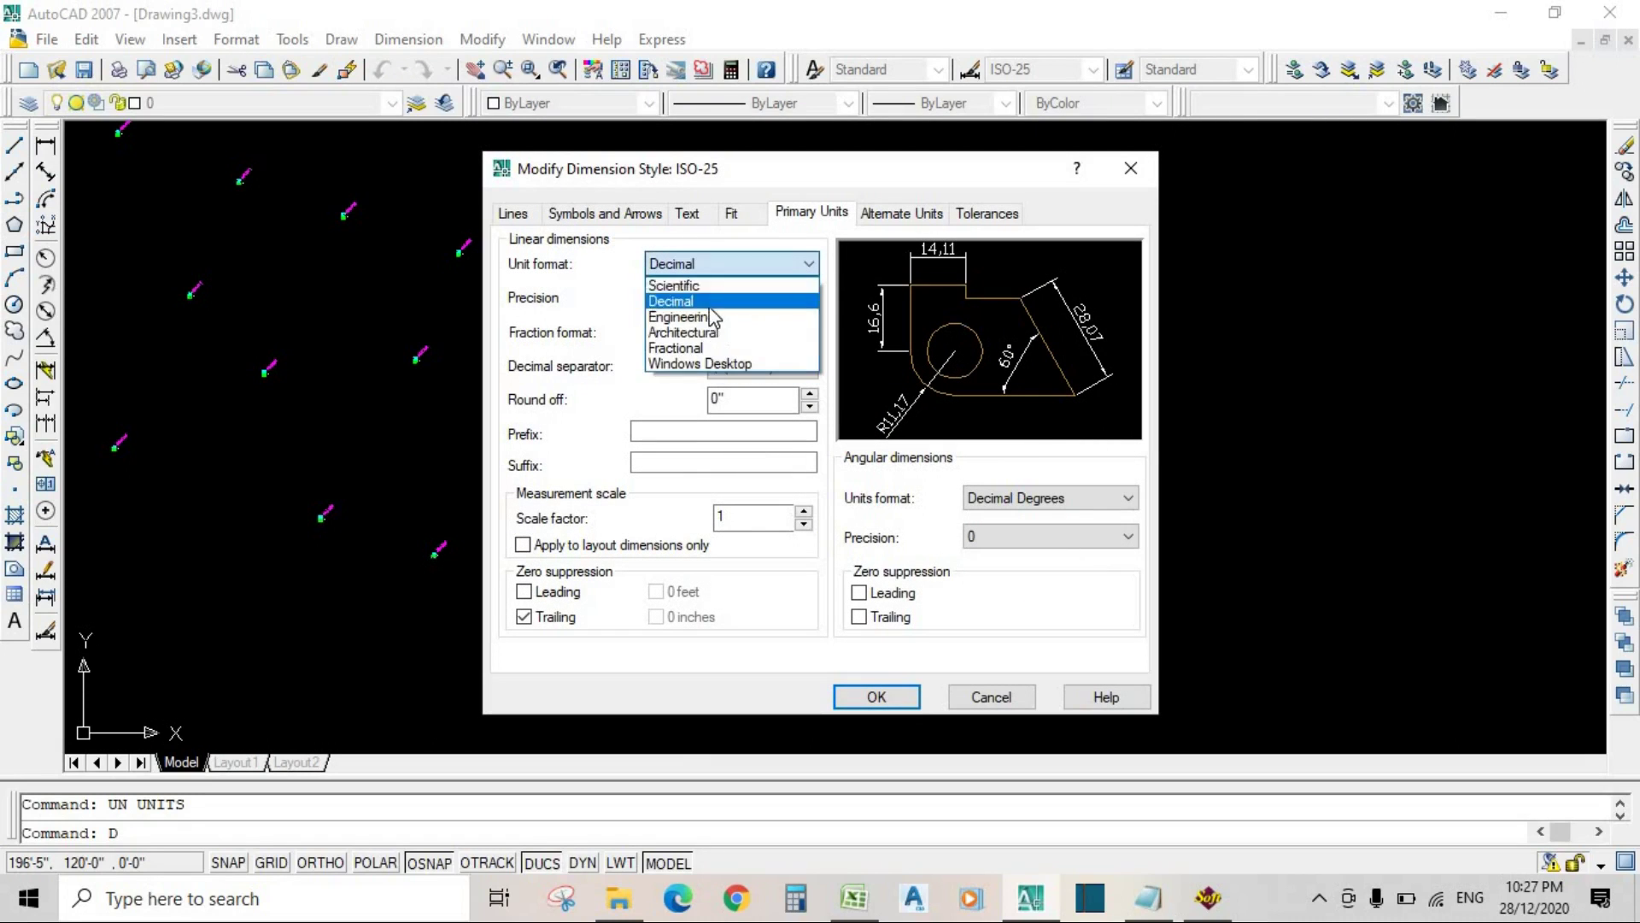
left_click(692, 318)
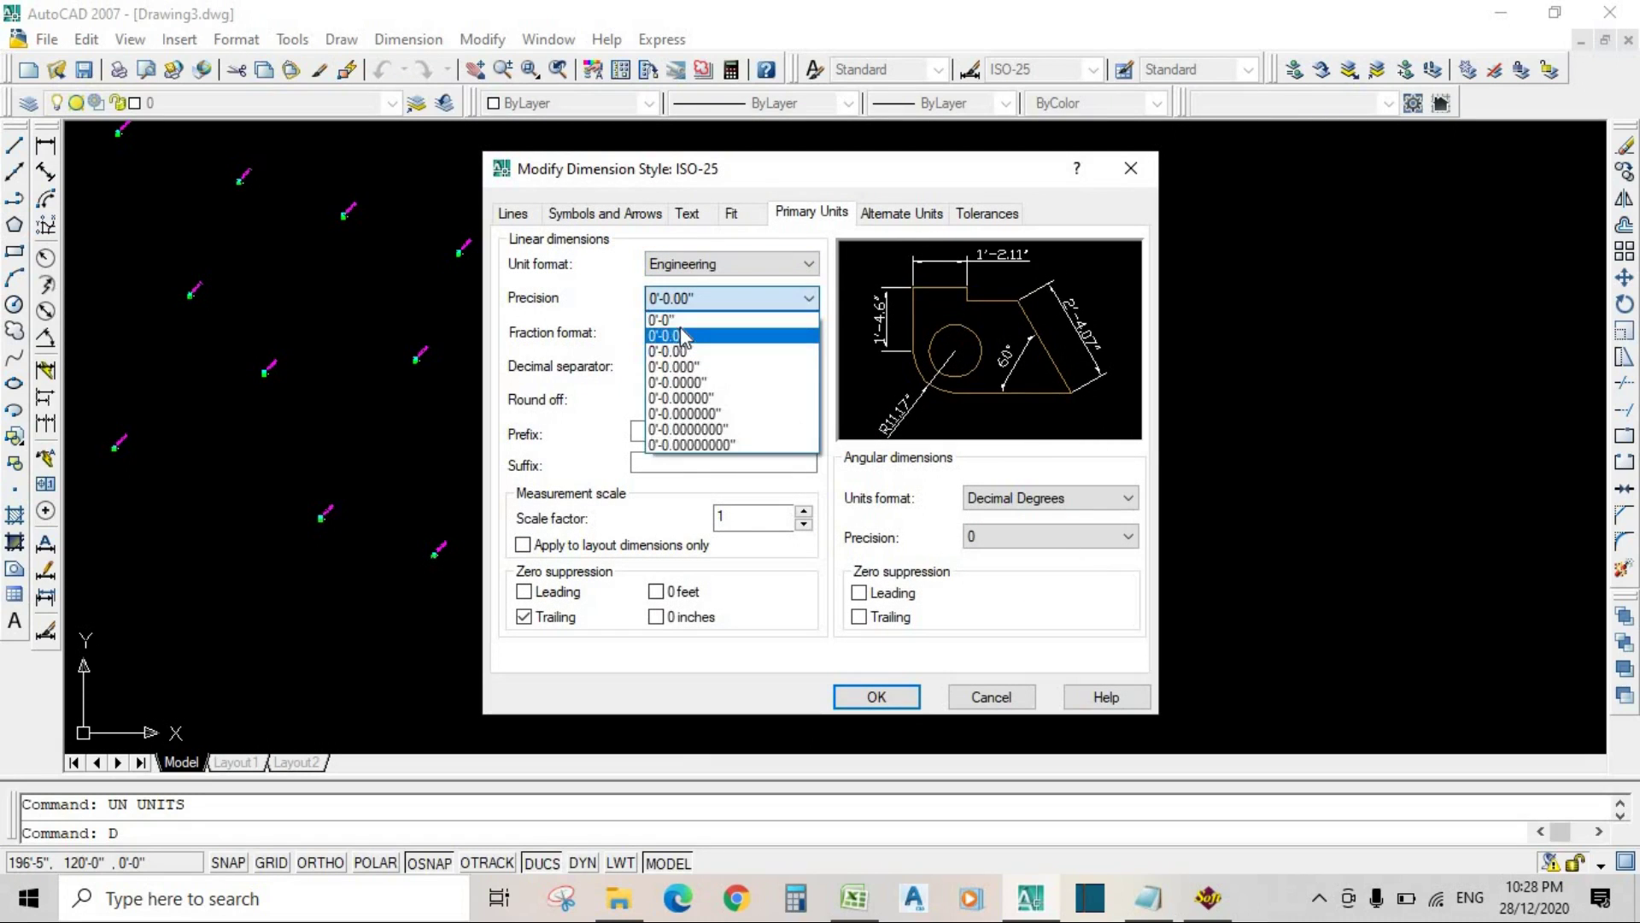
left_click(689, 334)
left_click(688, 308)
left_click(666, 319)
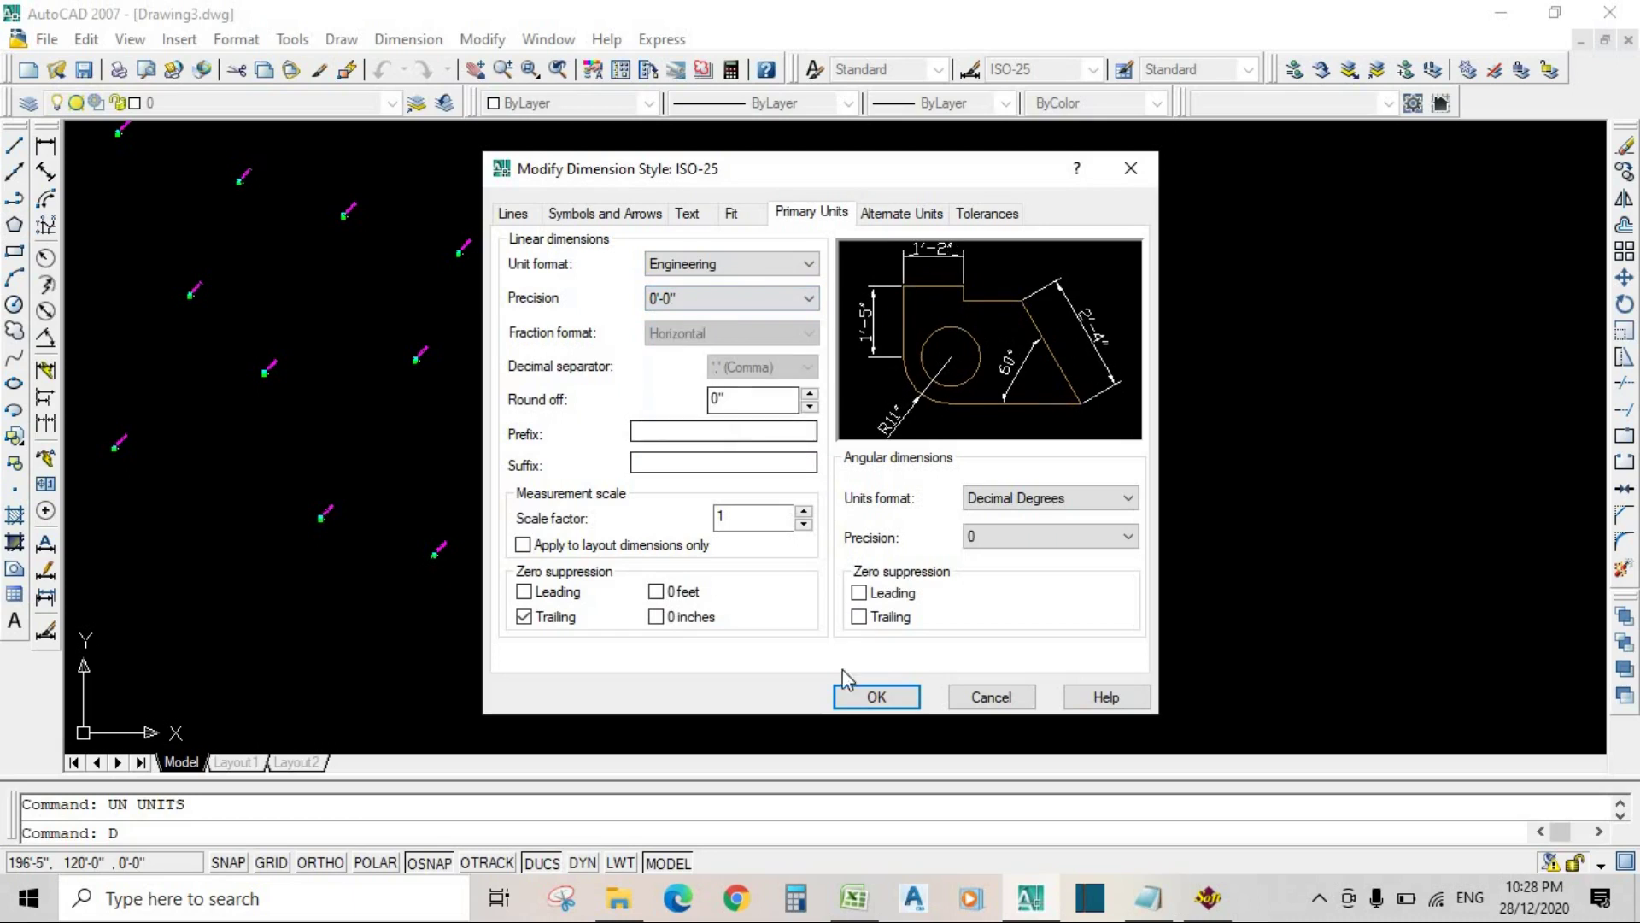
left_click(885, 696)
left_click(971, 630)
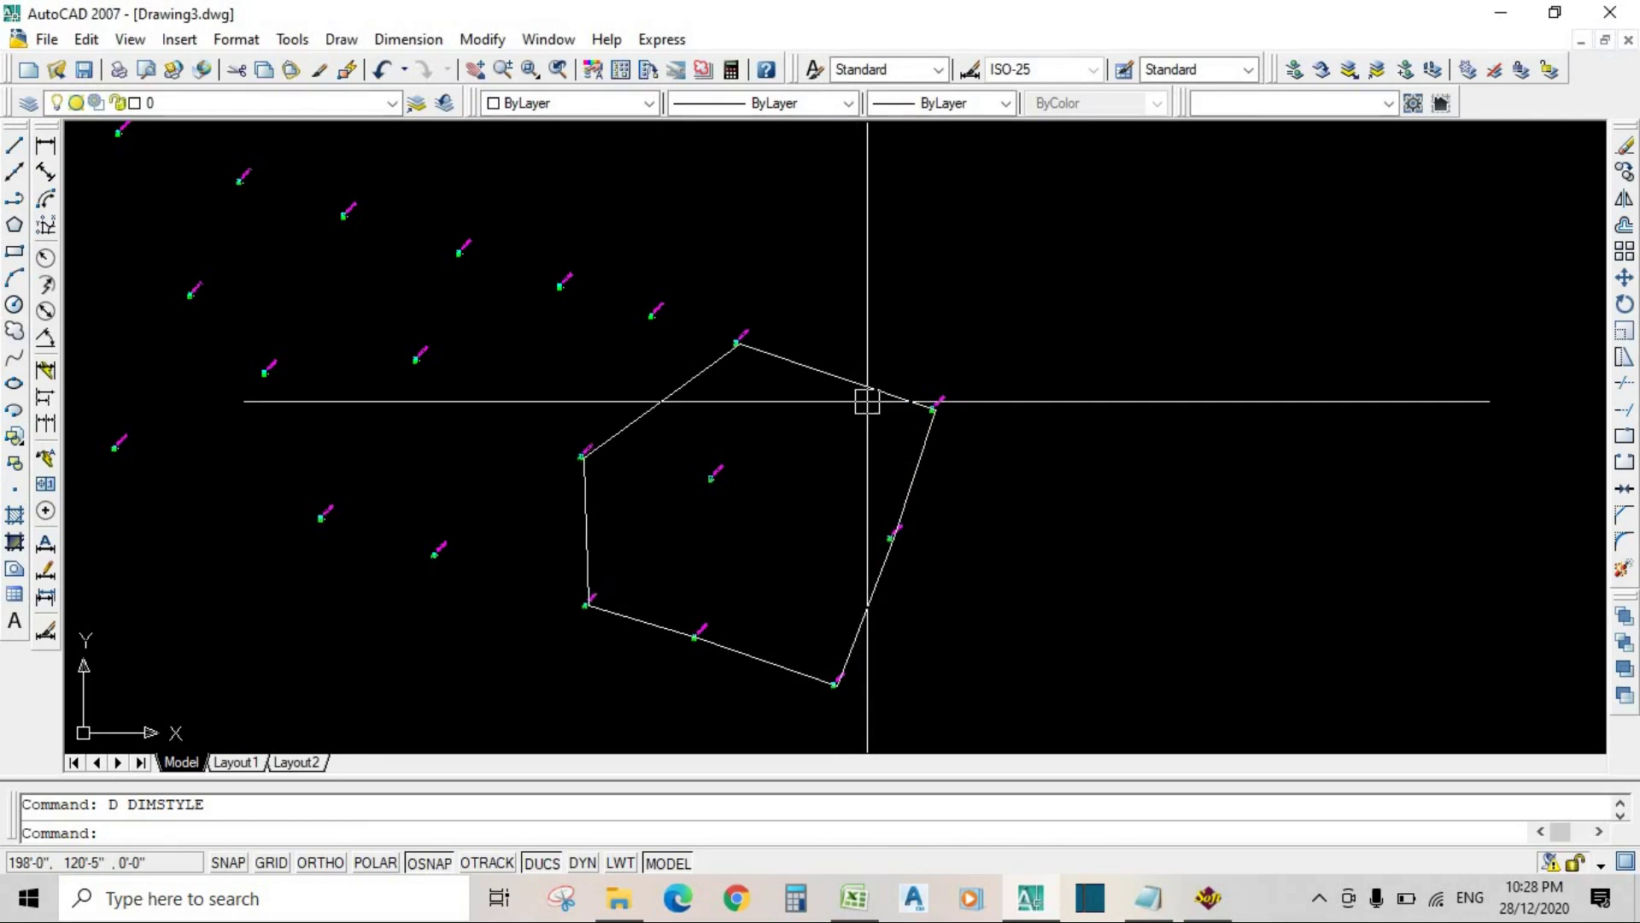
Step: Add aligned dimensions outside the boundary edges from point 18 to 13 and from point 13 to 14
left_click(45, 171)
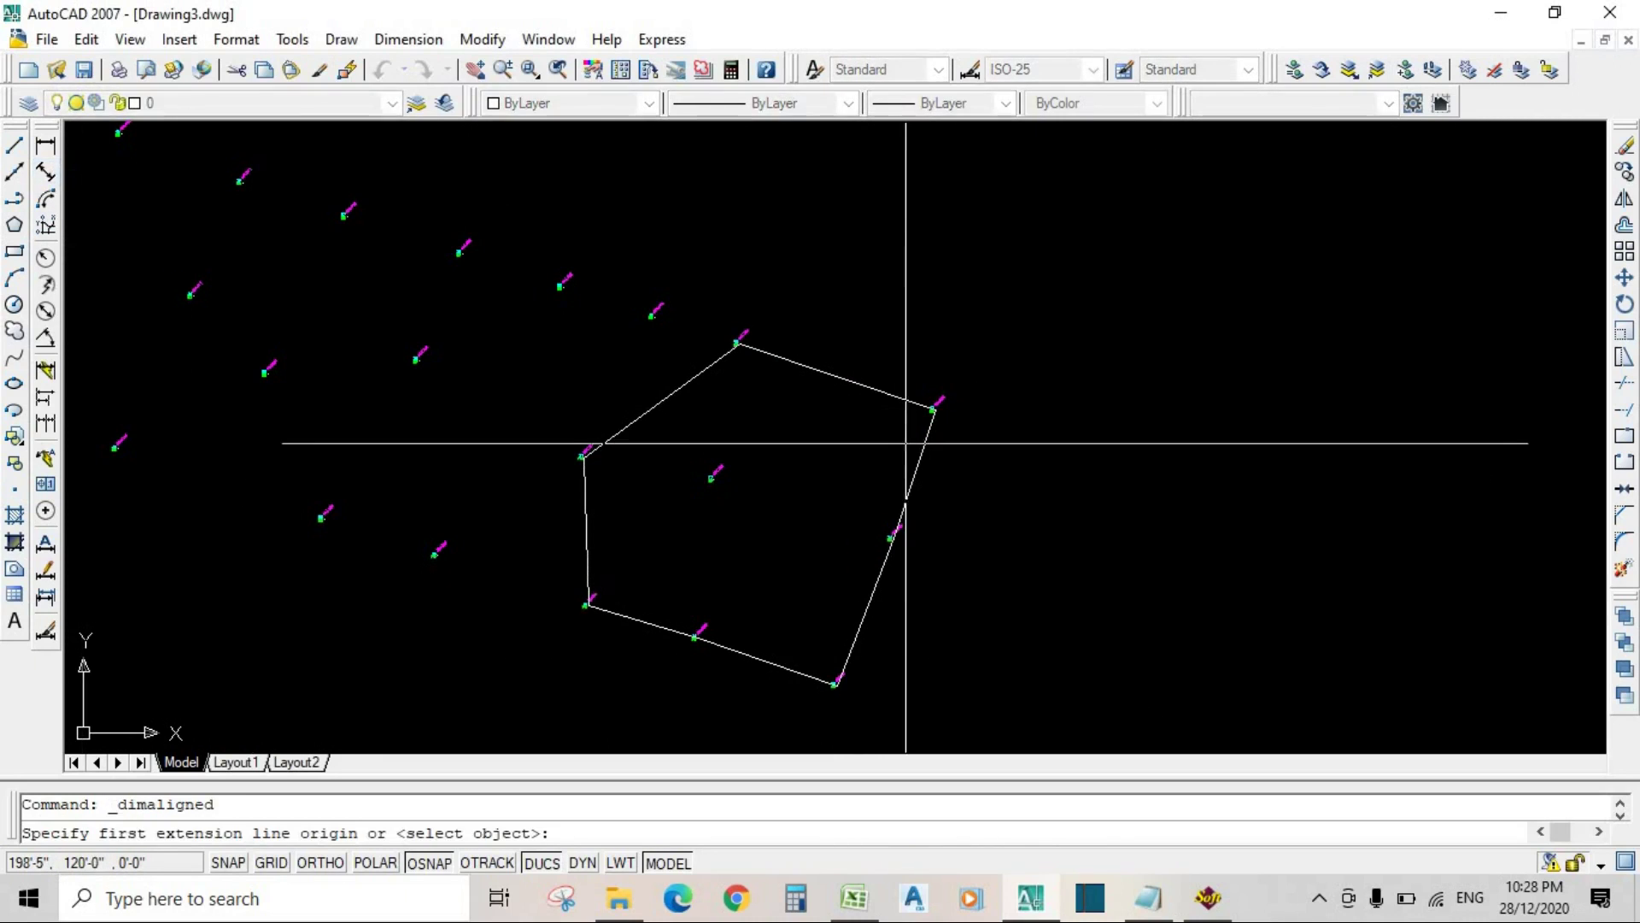
key("Return")
left_click(853, 383)
left_click(888, 323)
scroll(874, 320, "up", 3)
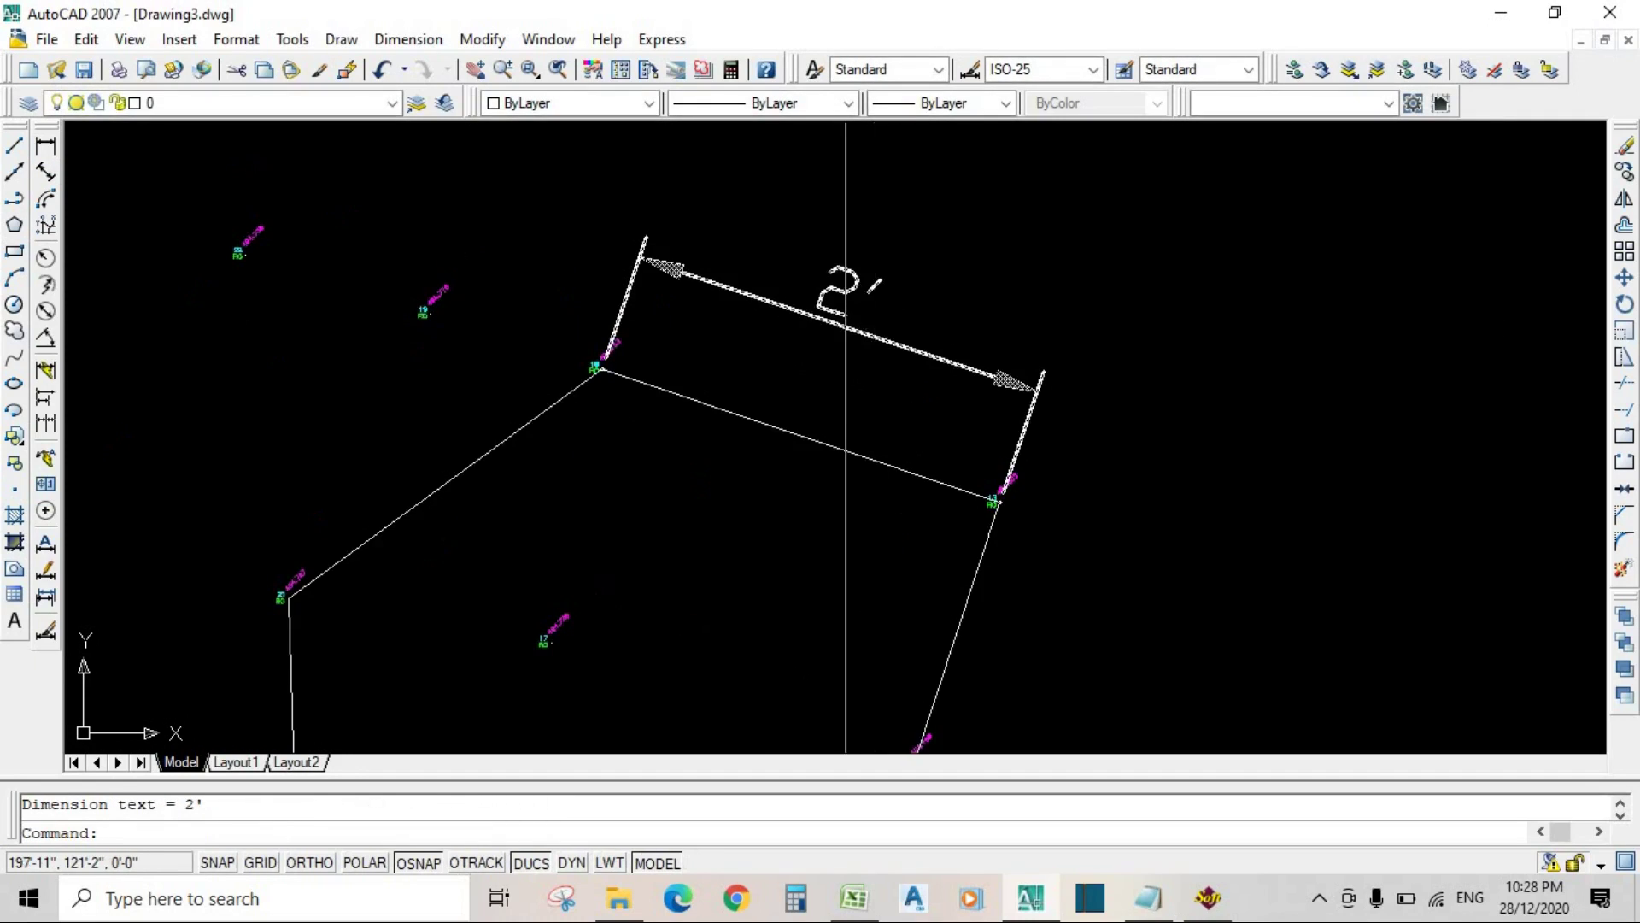
scroll(887, 419, "down", 4)
middle_click_drag(872, 464, 831, 412)
key("Return")
key("Return")
left_click(875, 451)
left_click(952, 465)
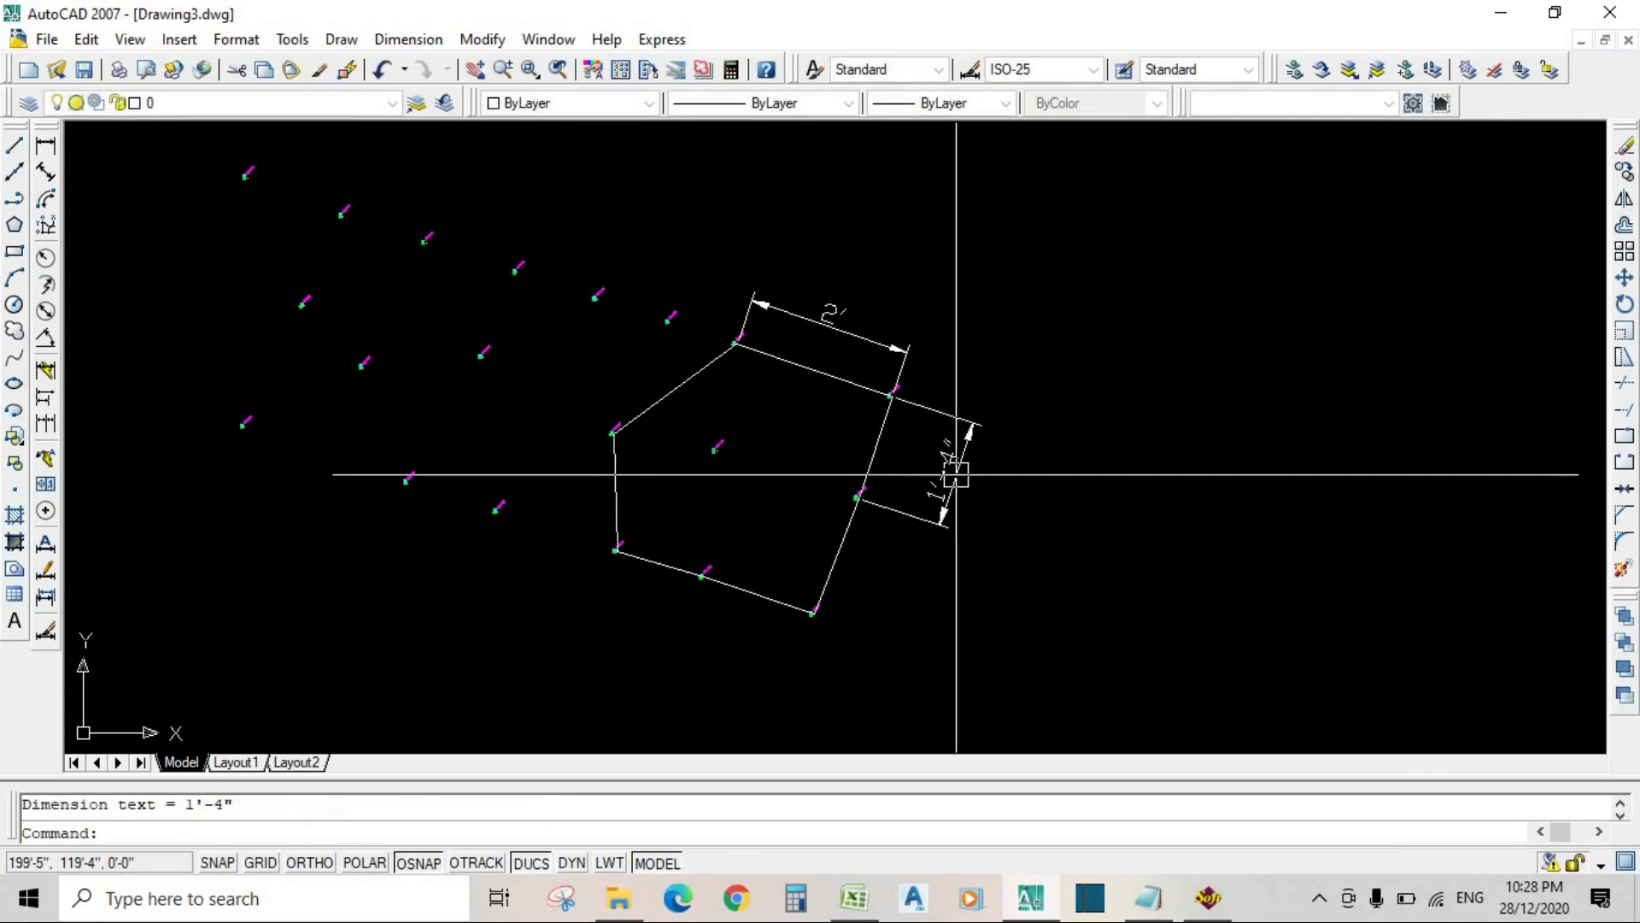
Step: Add aligned dimensions outside the boundary edges from point 14 to 15 and from point 15 to 16
scroll(965, 487, "up", 4)
scroll(812, 542, "down", 3)
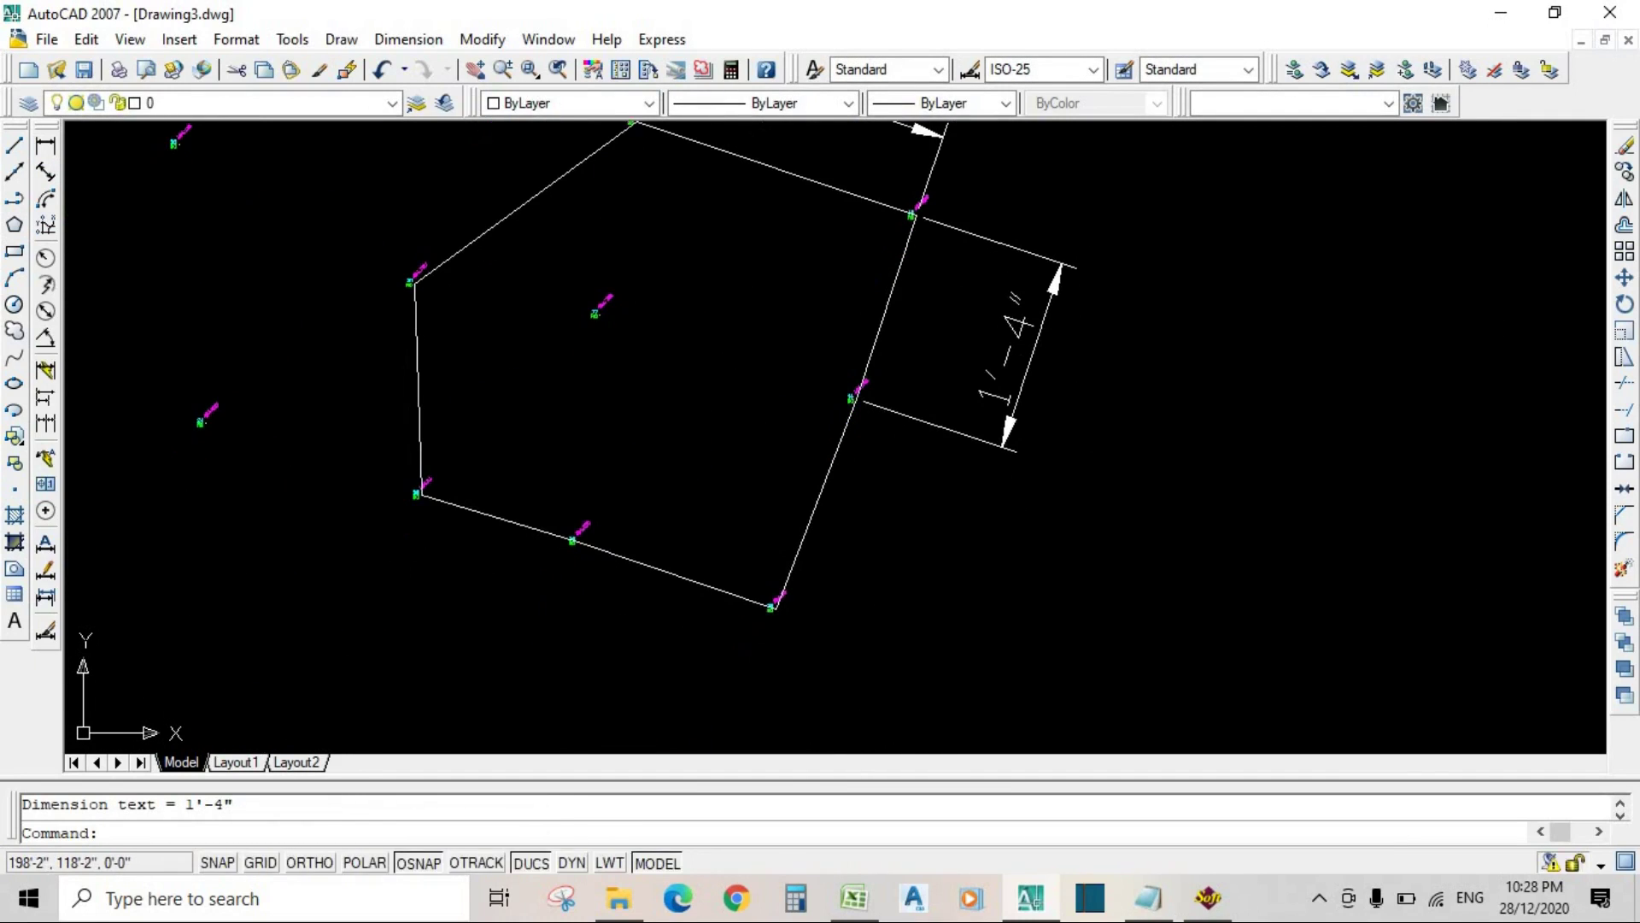
key("Return")
key("Return")
left_click(808, 516)
left_click(870, 553)
scroll(870, 553, "up", 2)
middle_click_drag(867, 555, 1040, 468)
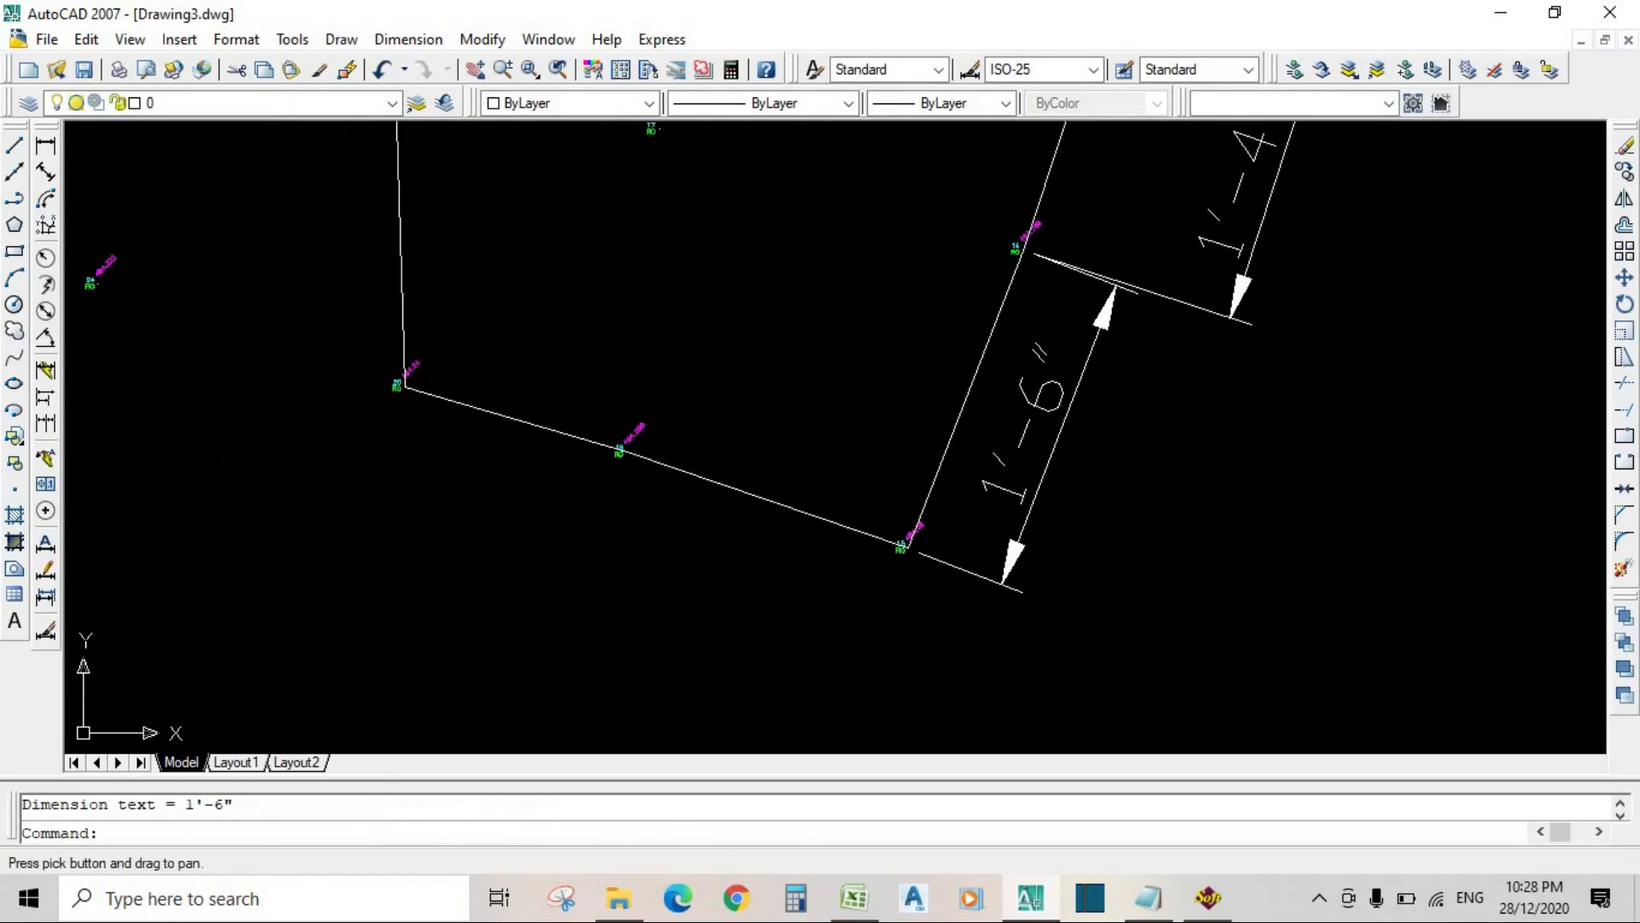
key("Return")
key("Return")
left_click(782, 504)
left_click(733, 581)
middle_click_drag(615, 655, 872, 653)
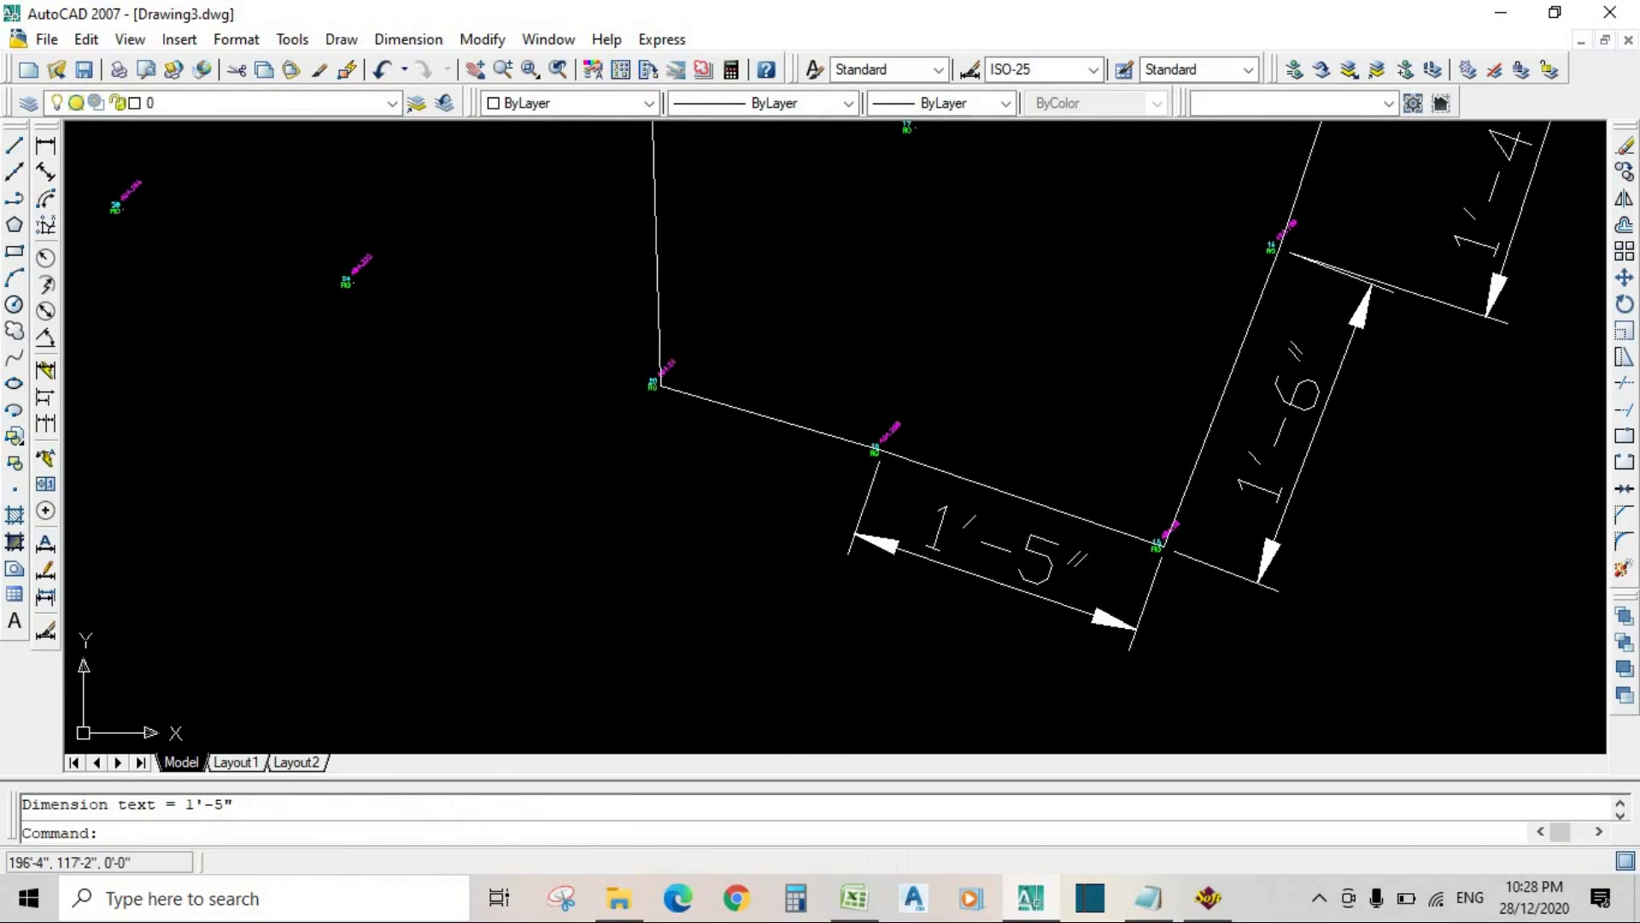
Step: Add an aligned dimension outside the boundary edge between points 18 and 21
scroll(783, 469, "down", 2)
middle_click_drag(782, 468, 825, 628)
key("Return")
key("Return")
left_click(798, 362)
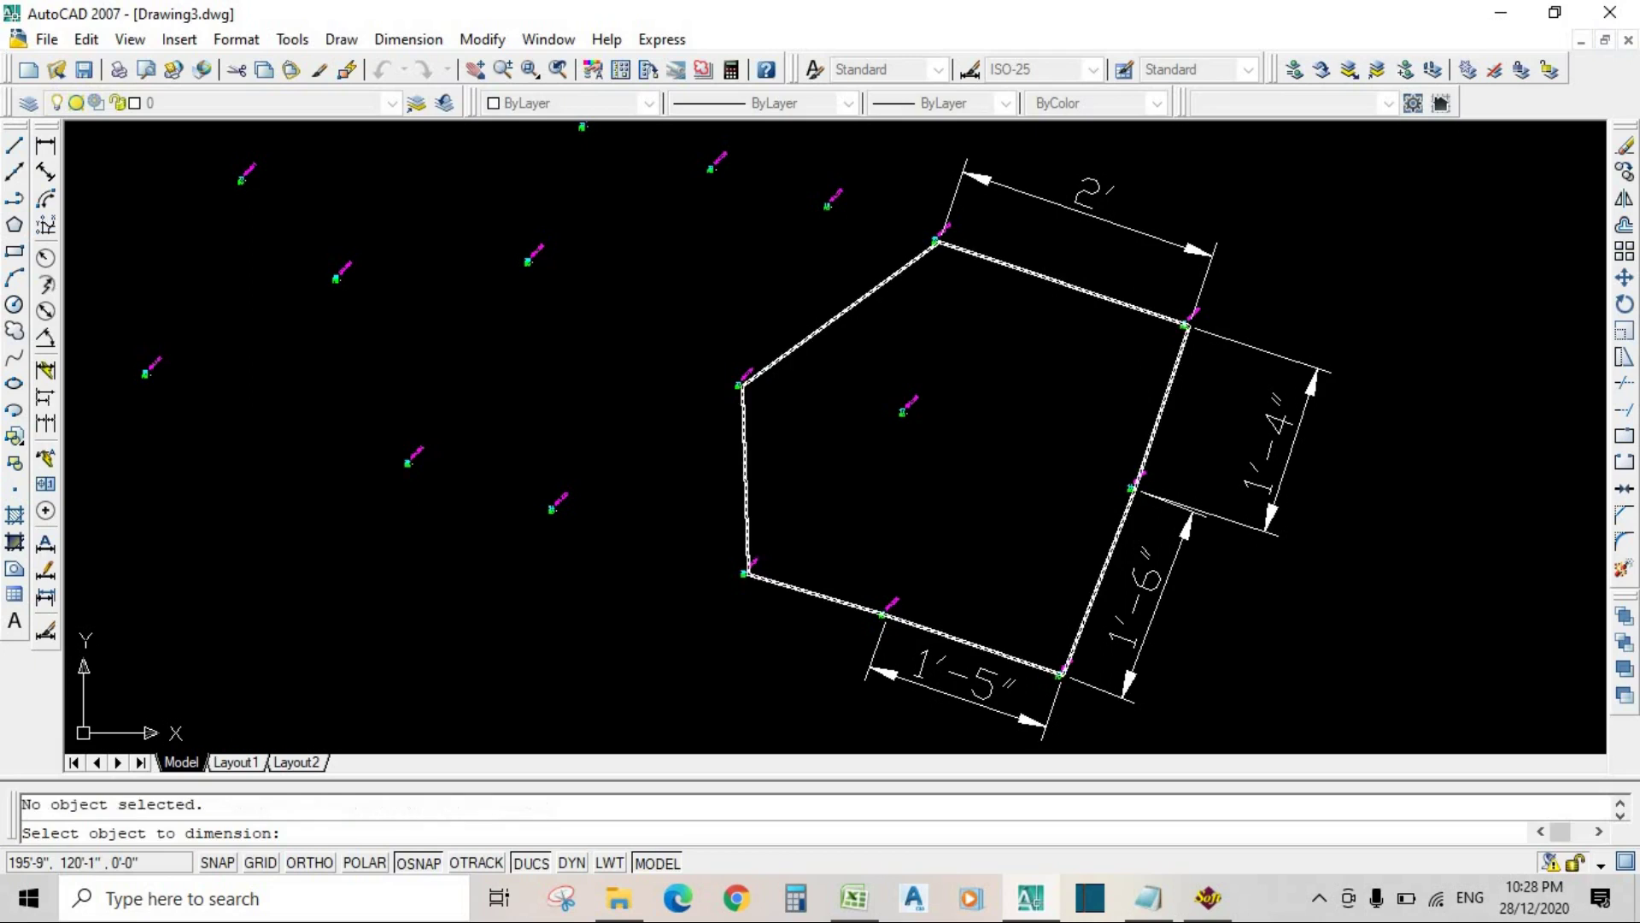
left_click(795, 345)
left_click(729, 309)
scroll(729, 308, "down", 2)
middle_click_drag(850, 366, 845, 457)
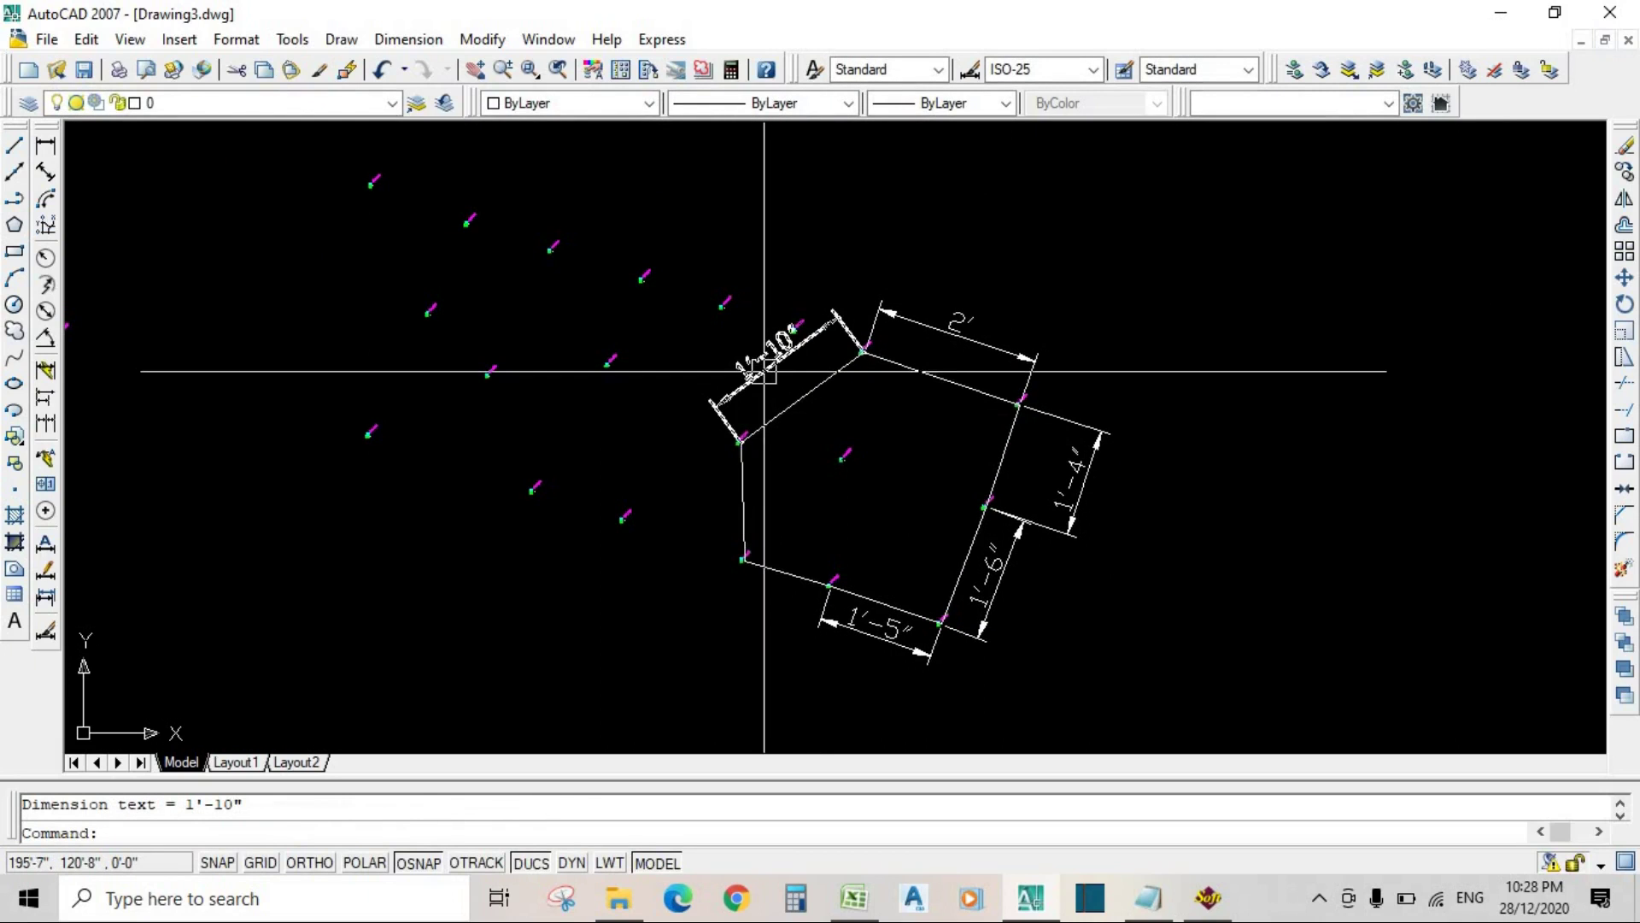
mouse_move(808, 469)
middle_mouse_down()
mouse_move(779, 492)
mouse_move(773, 538)
middle_mouse_up()
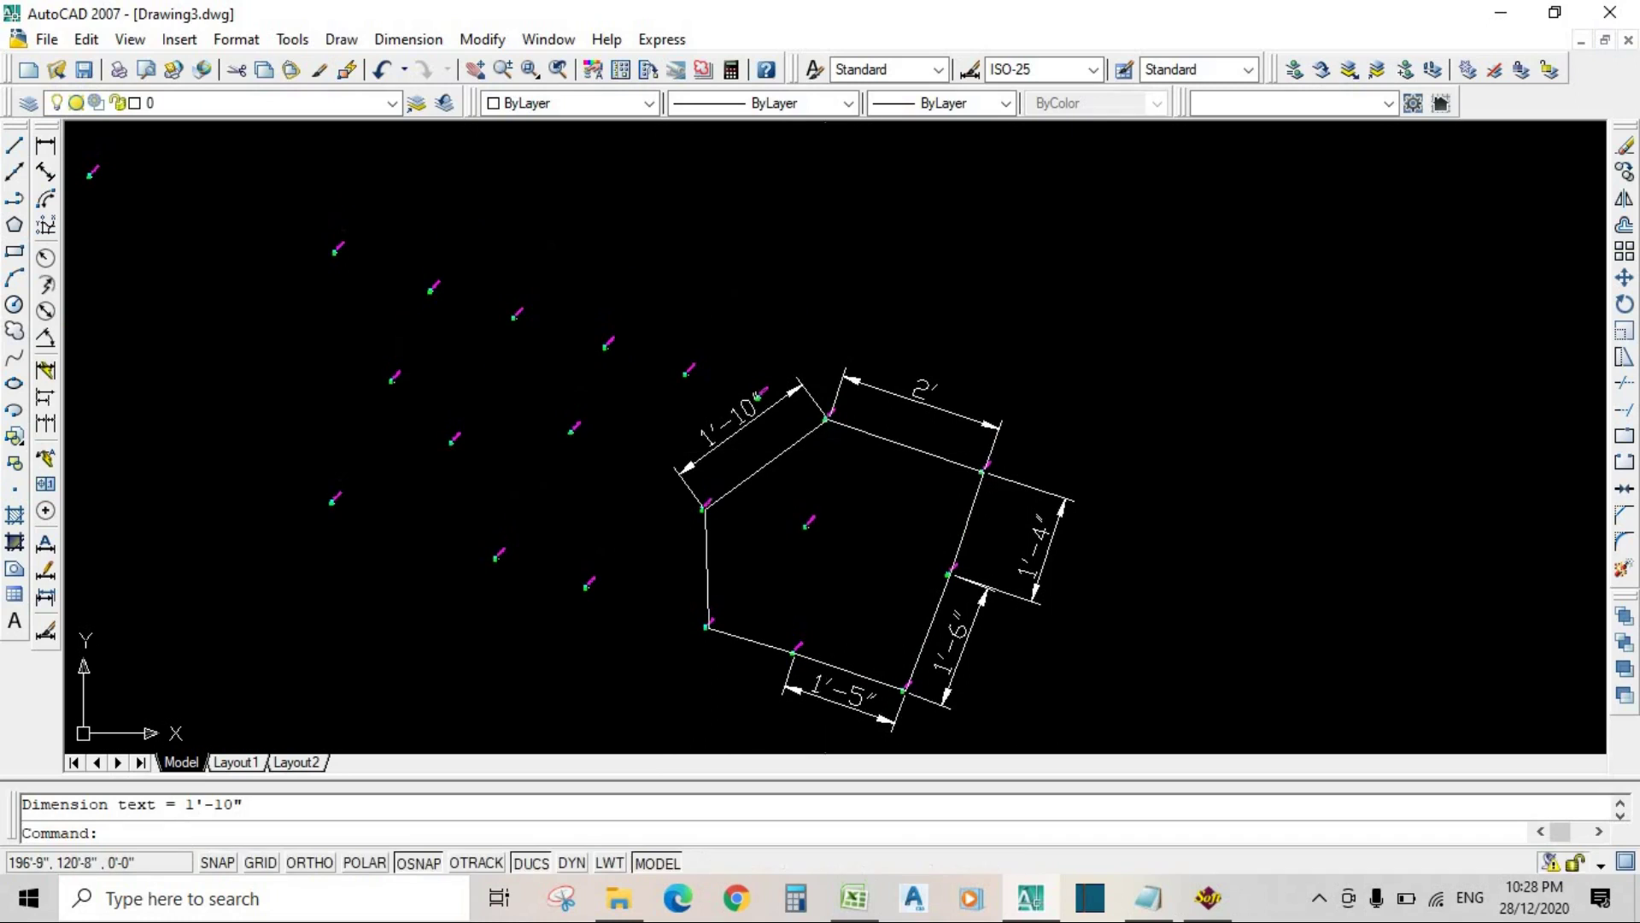
Step: Erase all five aligned dimensions around the boundary polyline
left_click(817, 402)
left_click(861, 373)
left_click(985, 570)
left_click(970, 628)
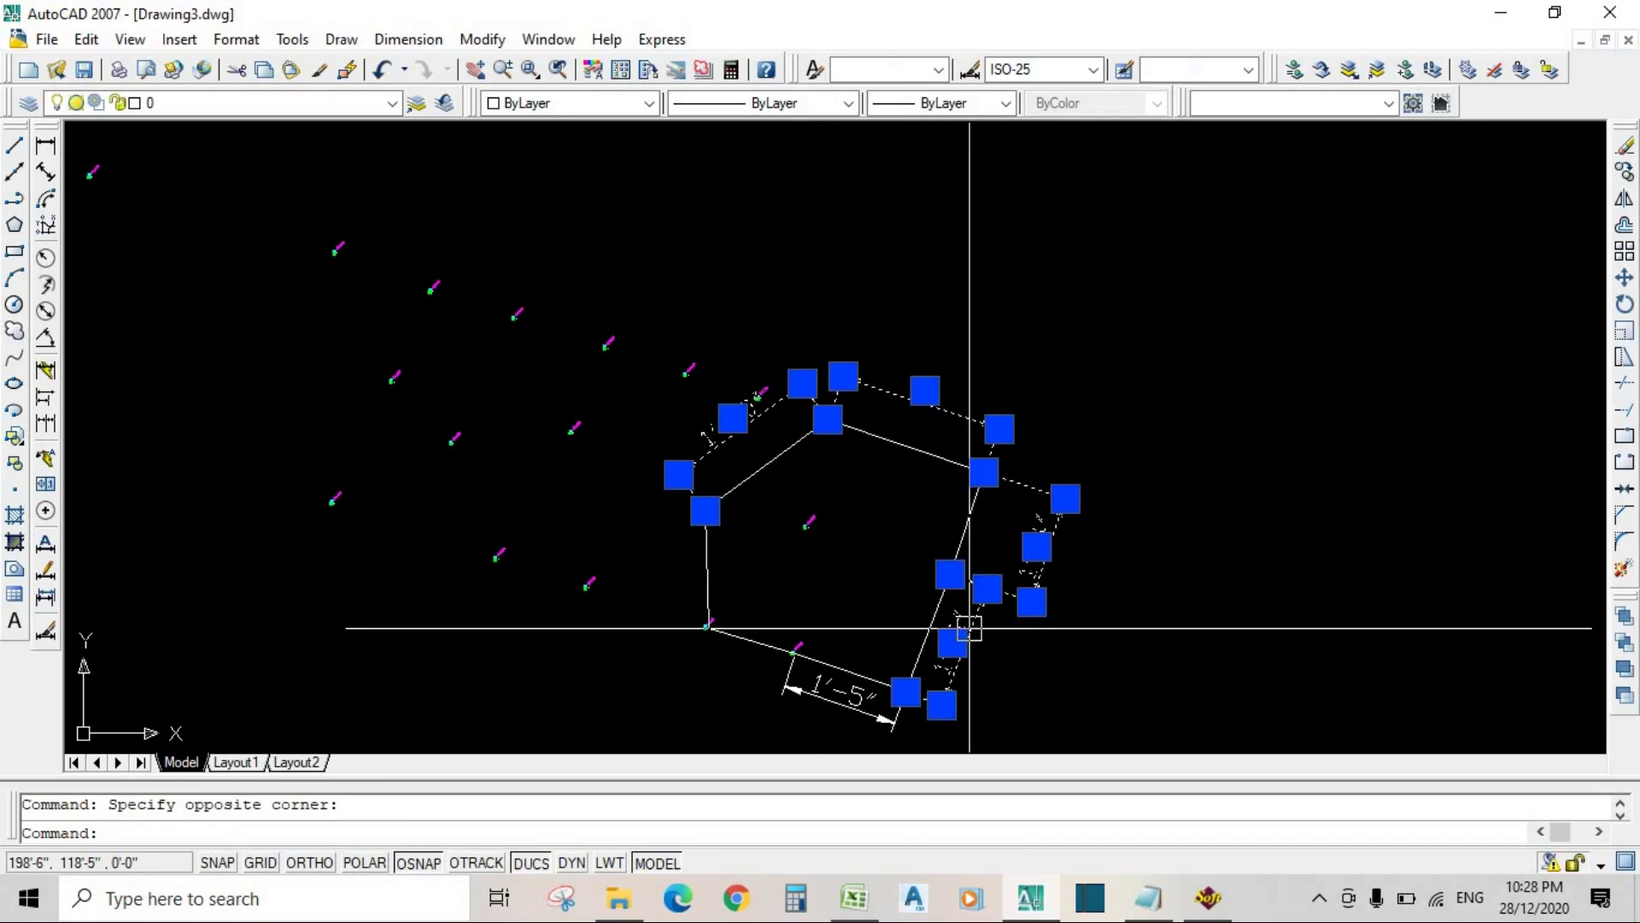
middle_click_drag(952, 644, 961, 477)
left_click(877, 551)
middle_click_drag(824, 560, 849, 661)
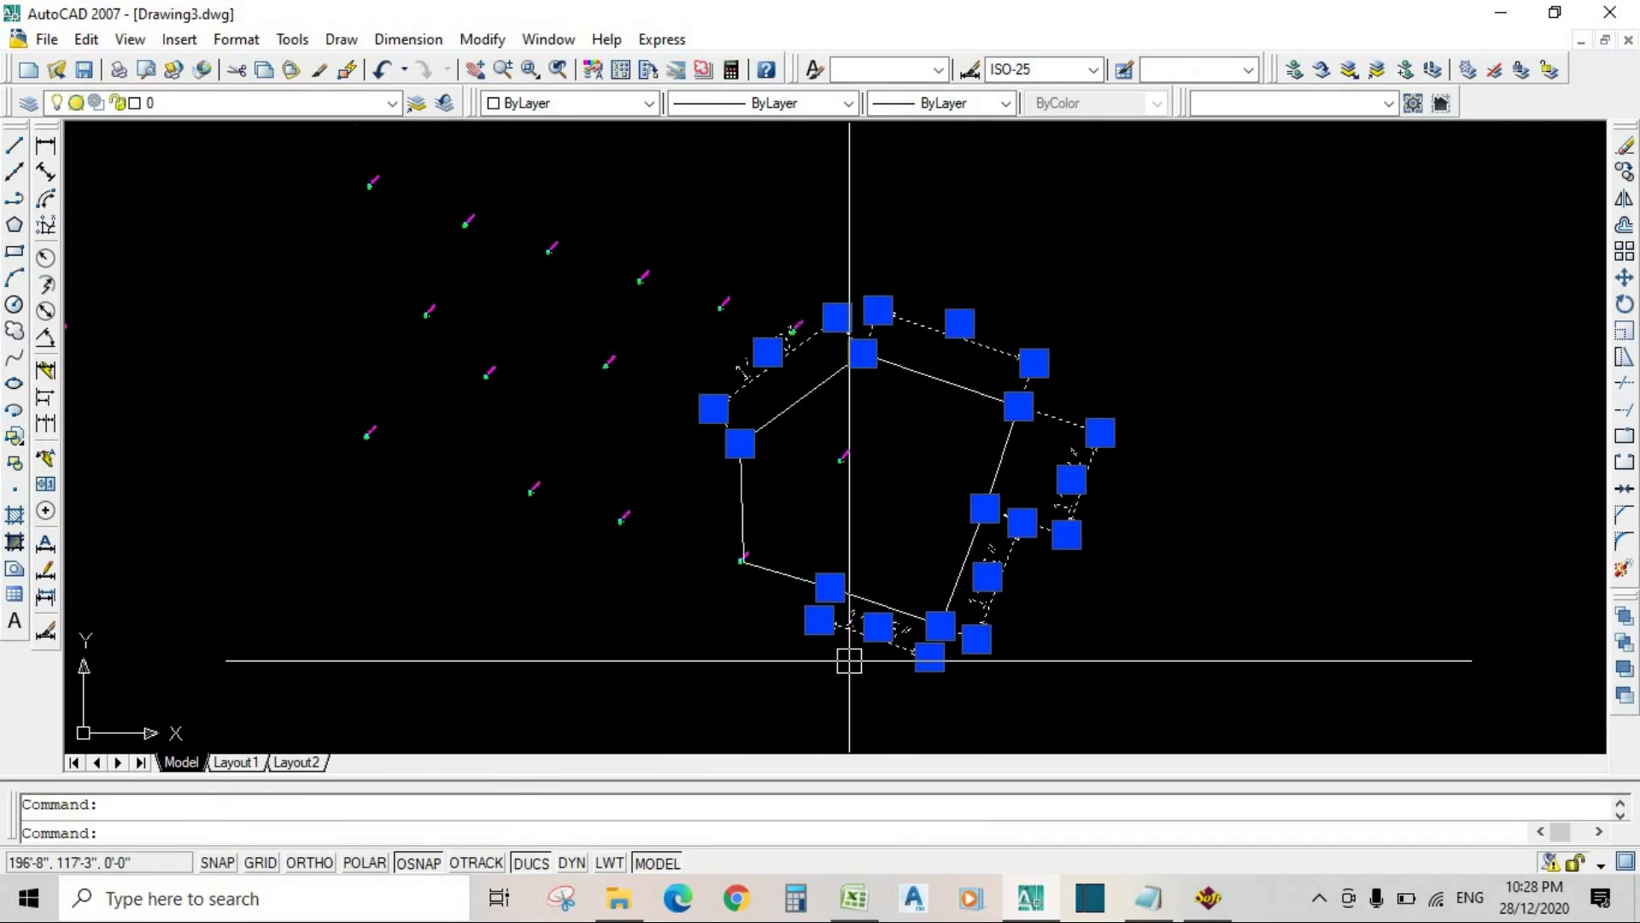
key("Delete")
middle_click_drag(835, 586, 868, 635)
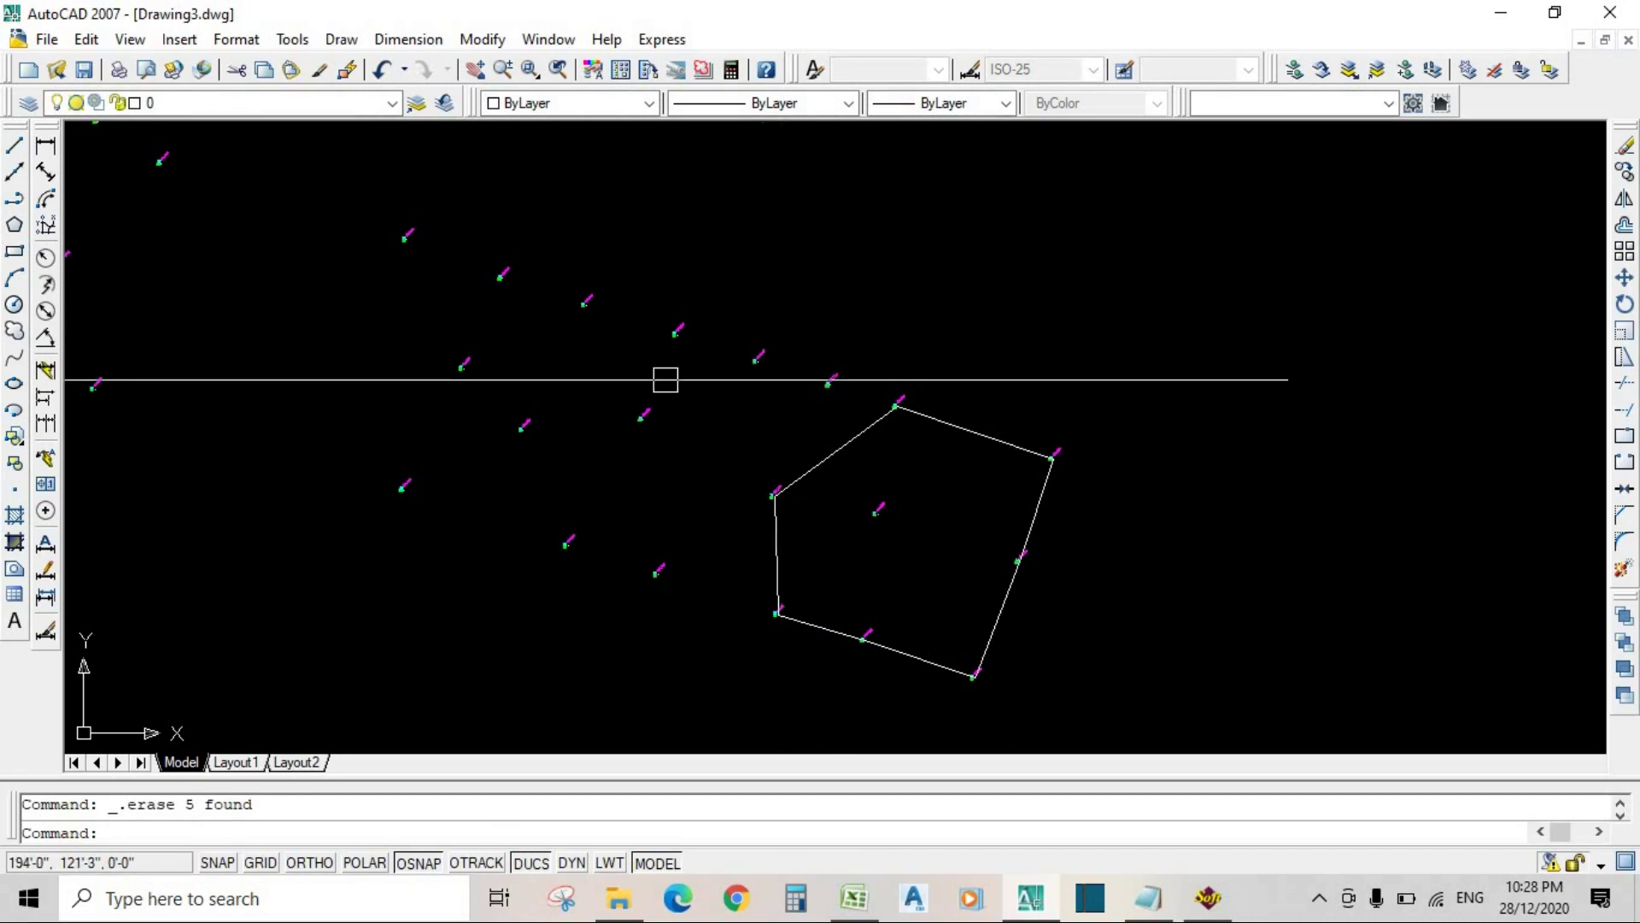
Step: Set the drawing's length units to Decimal
type("U")
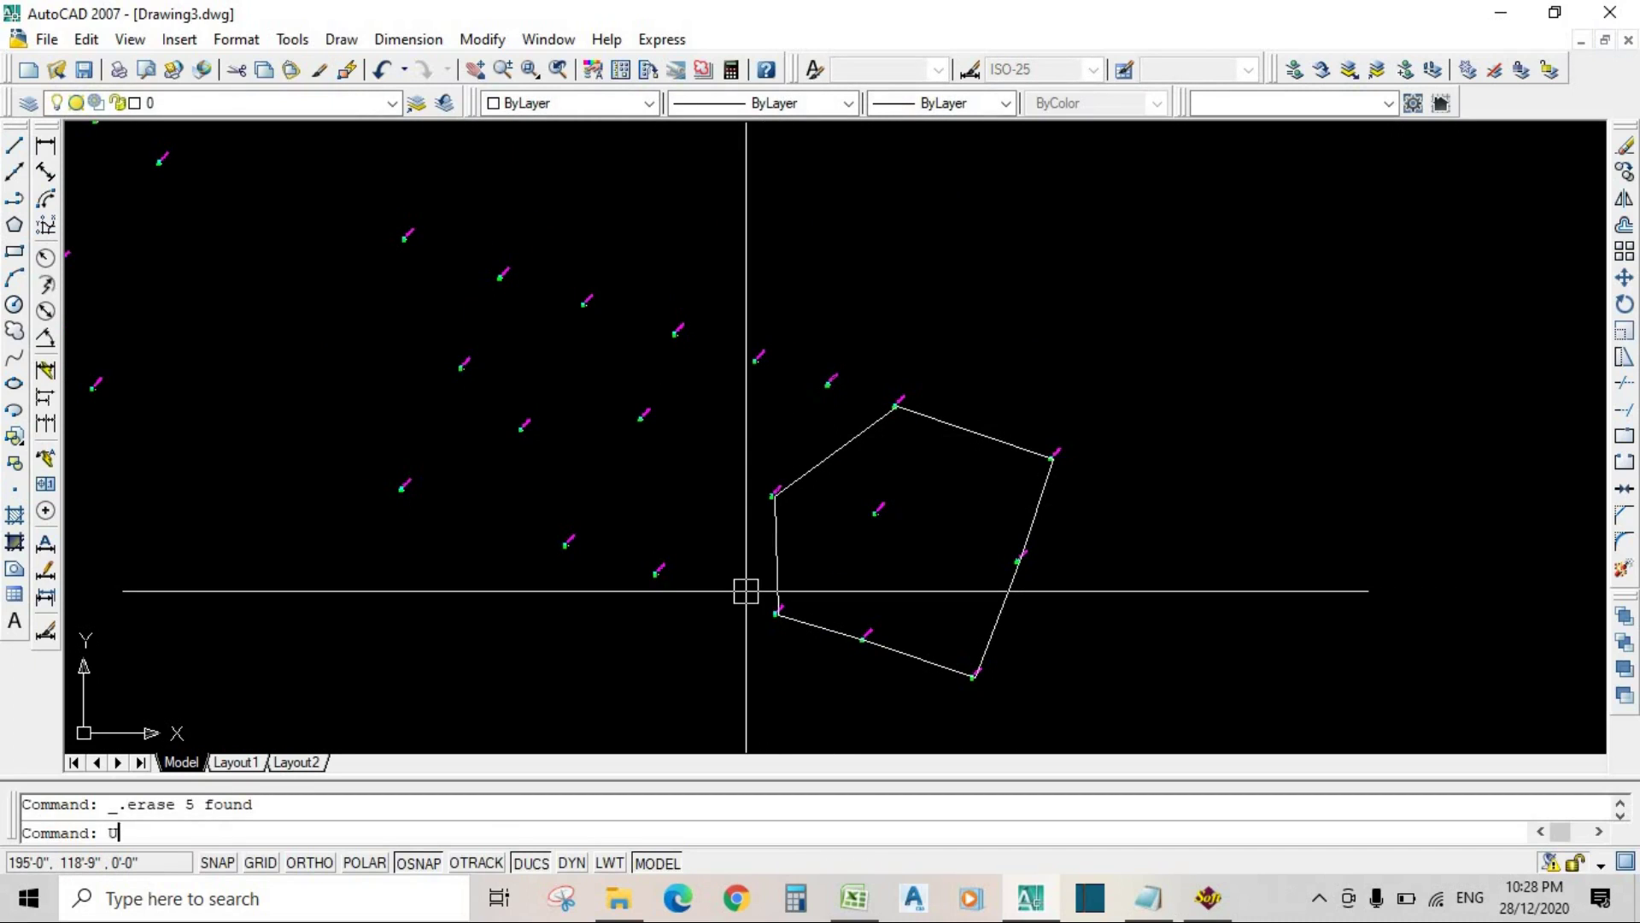
type("N")
key("Return")
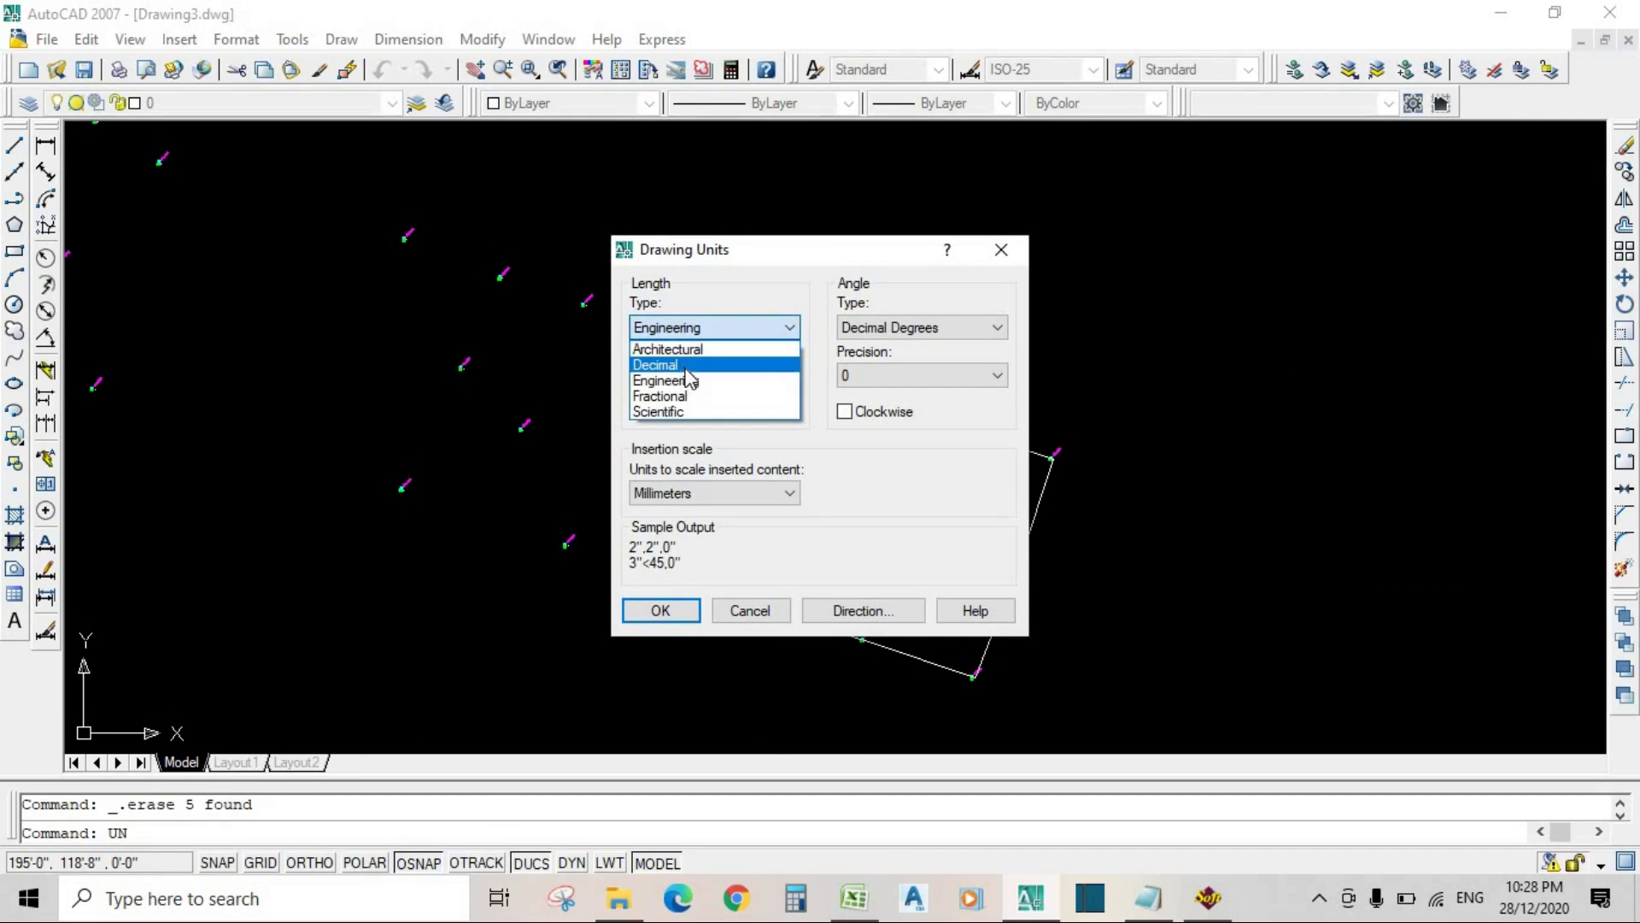
left_click(662, 610)
Step: Modify the ISO-25 dimension style so its linear primary units use the Decimal format
type("D")
key("Return")
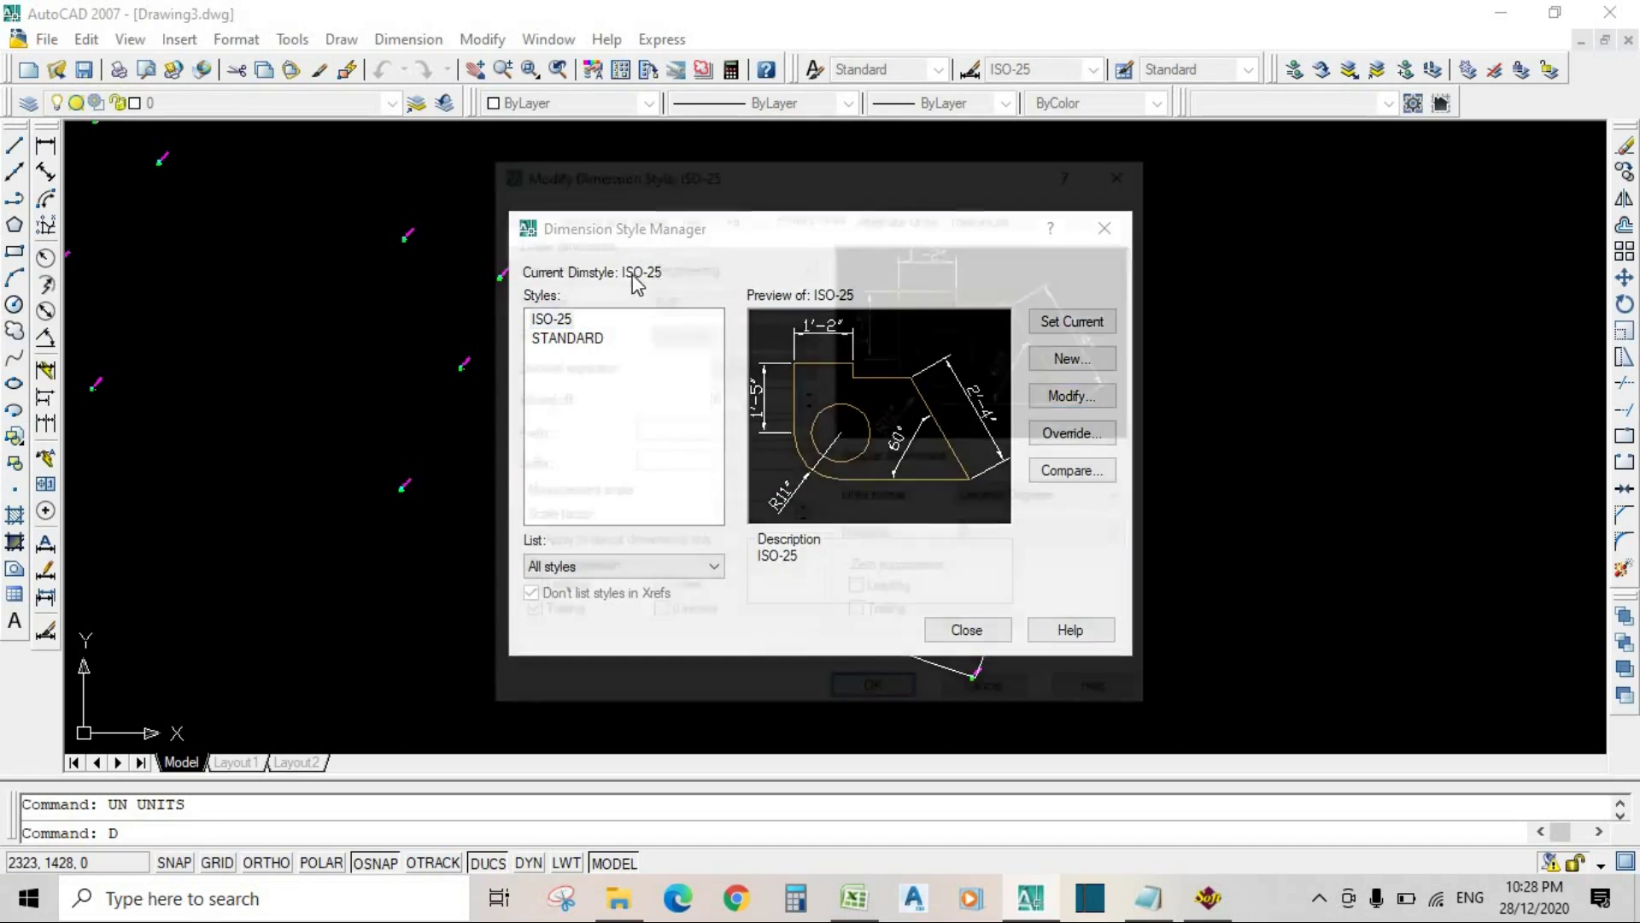
left_click(727, 264)
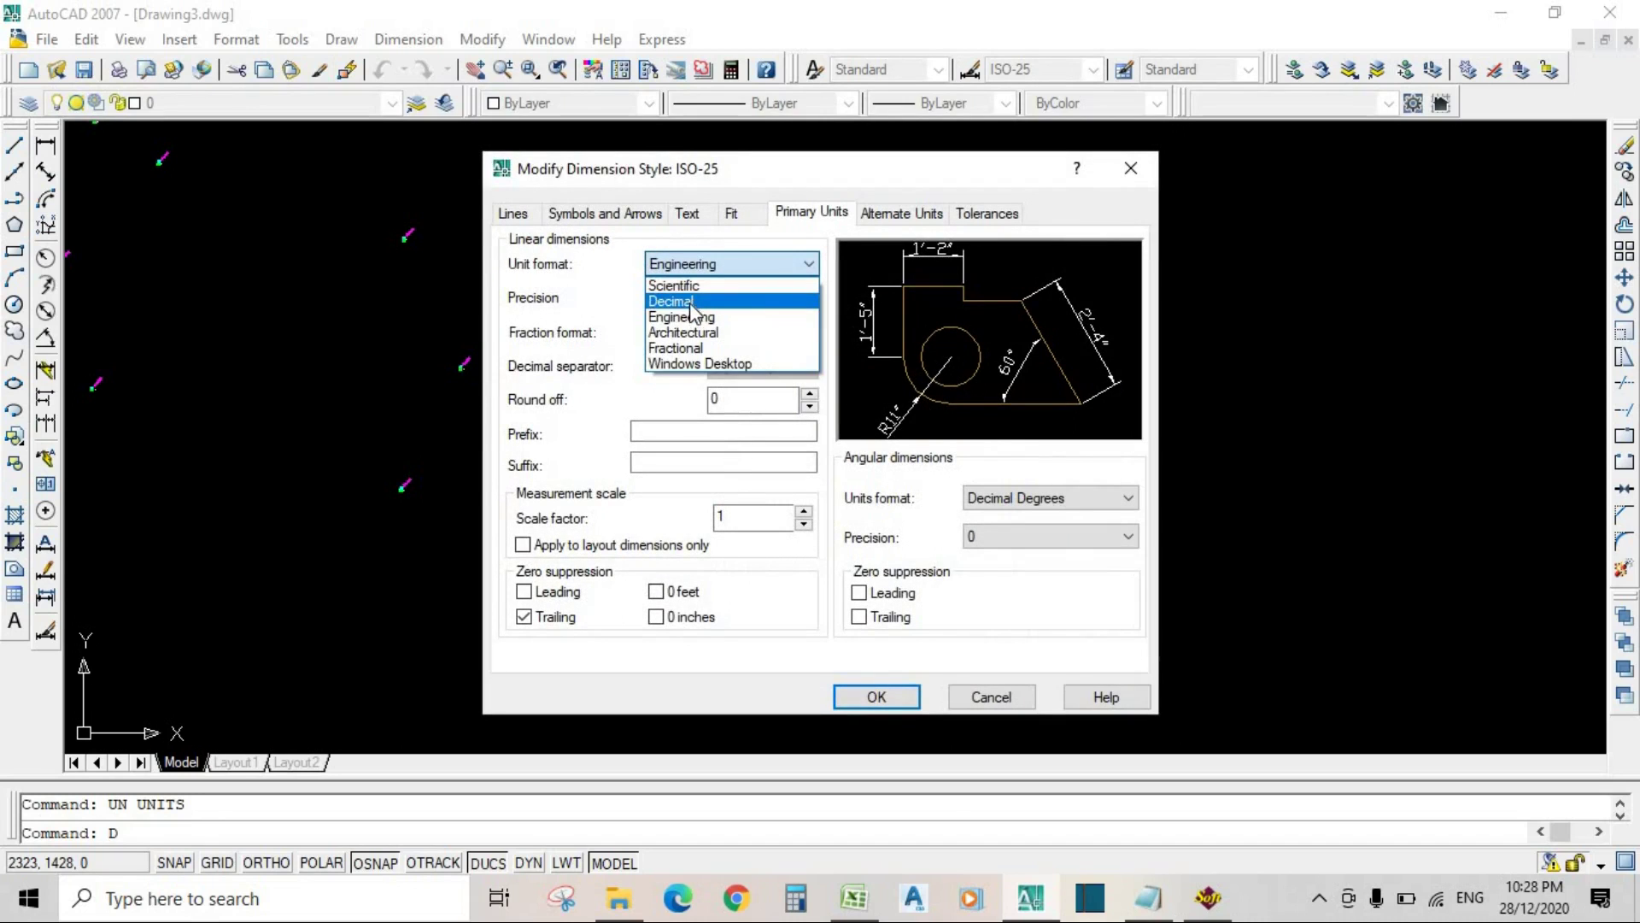
left_click(689, 302)
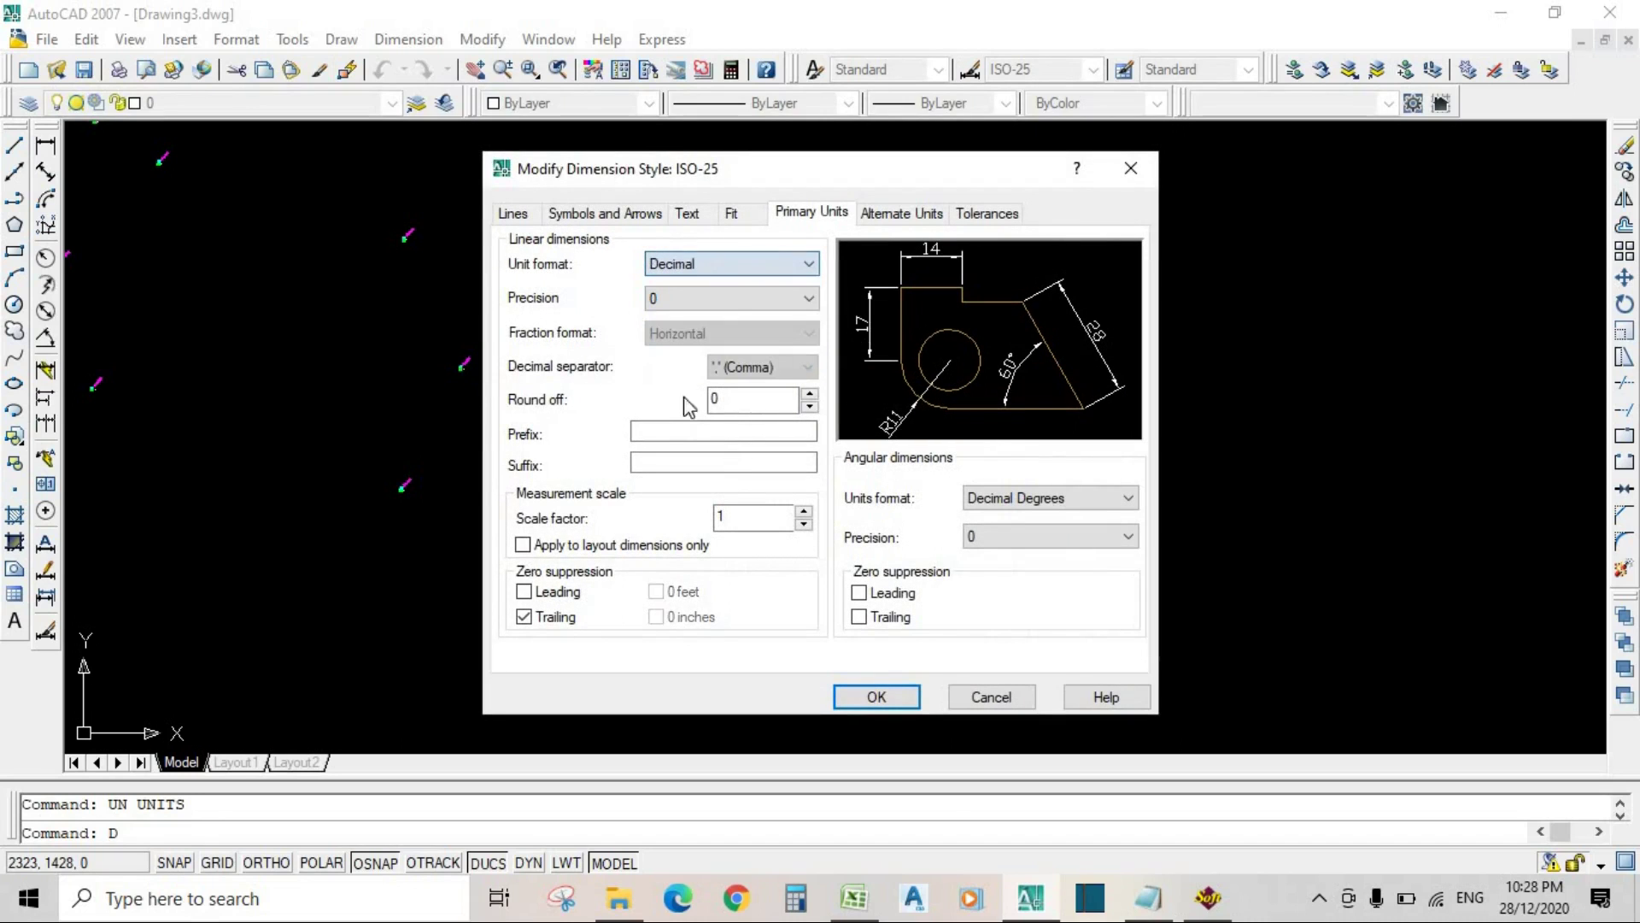
left_click(875, 697)
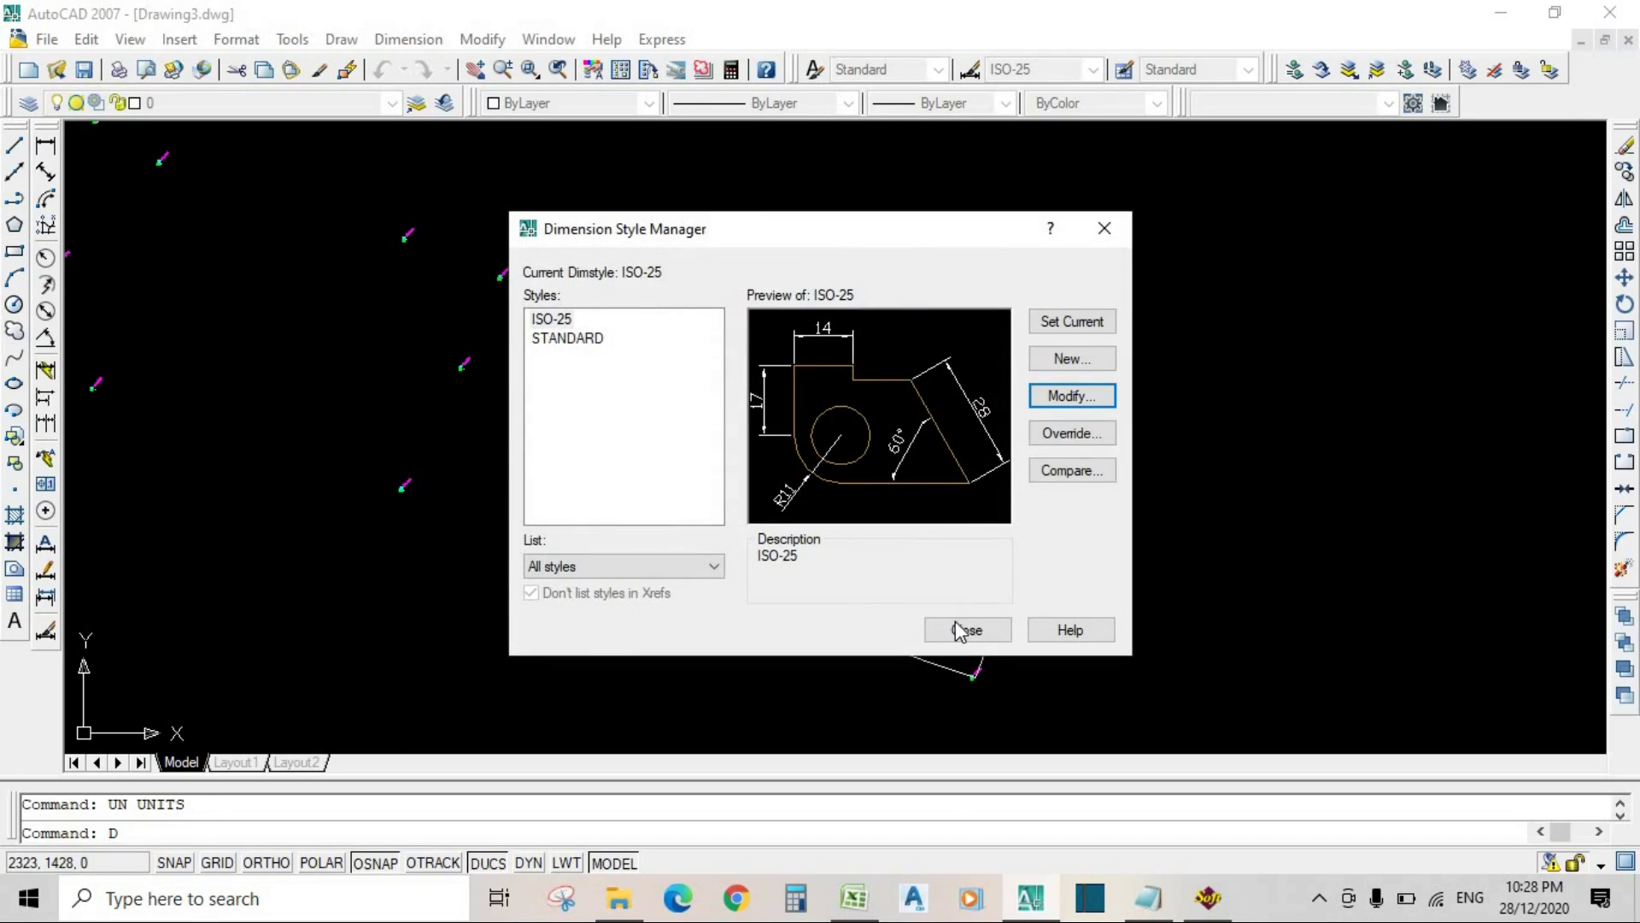
left_click(960, 629)
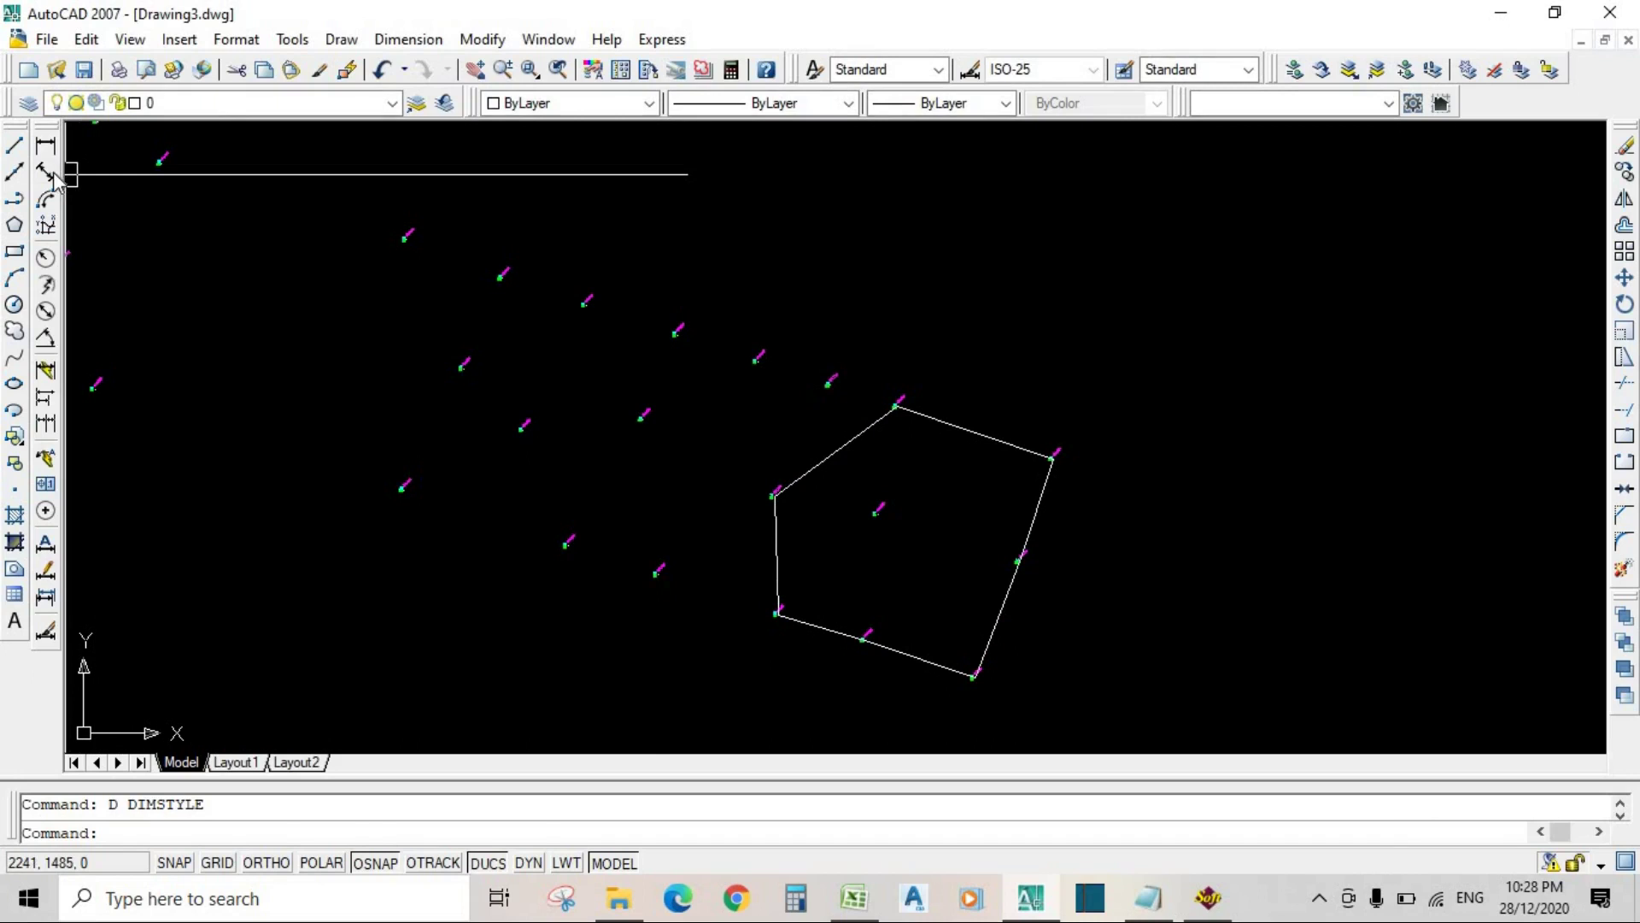
Step: Place aligned dimensions in decimal units along the edges from point 18 to 13 and from point 13 to 14
left_click(47, 172)
key("Return")
left_click(982, 434)
left_click(983, 369)
scroll(1013, 399, "up", 3)
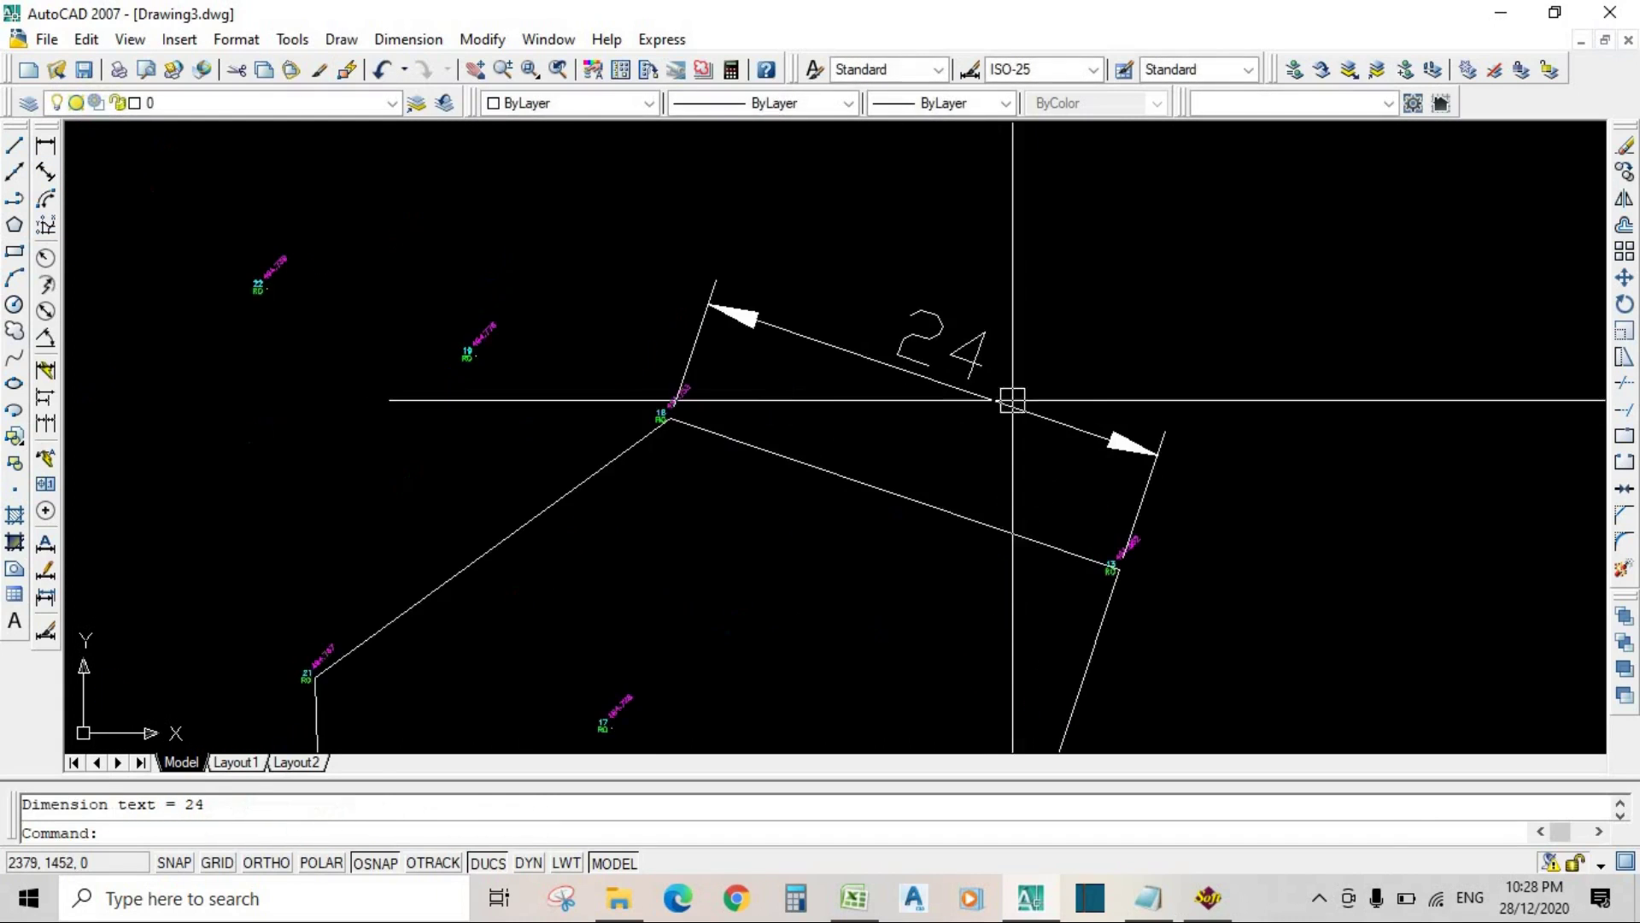
middle_click_drag(1012, 398, 980, 225)
mouse_move(989, 652)
middle_mouse_down()
mouse_move(889, 564)
mouse_move(1003, 336)
middle_mouse_up()
key("Return")
key("Return")
left_click(945, 485)
left_click(977, 556)
Step: Place aligned dimensions outside the edges from point 14 to 15 and from point 15 to 16
key("Return")
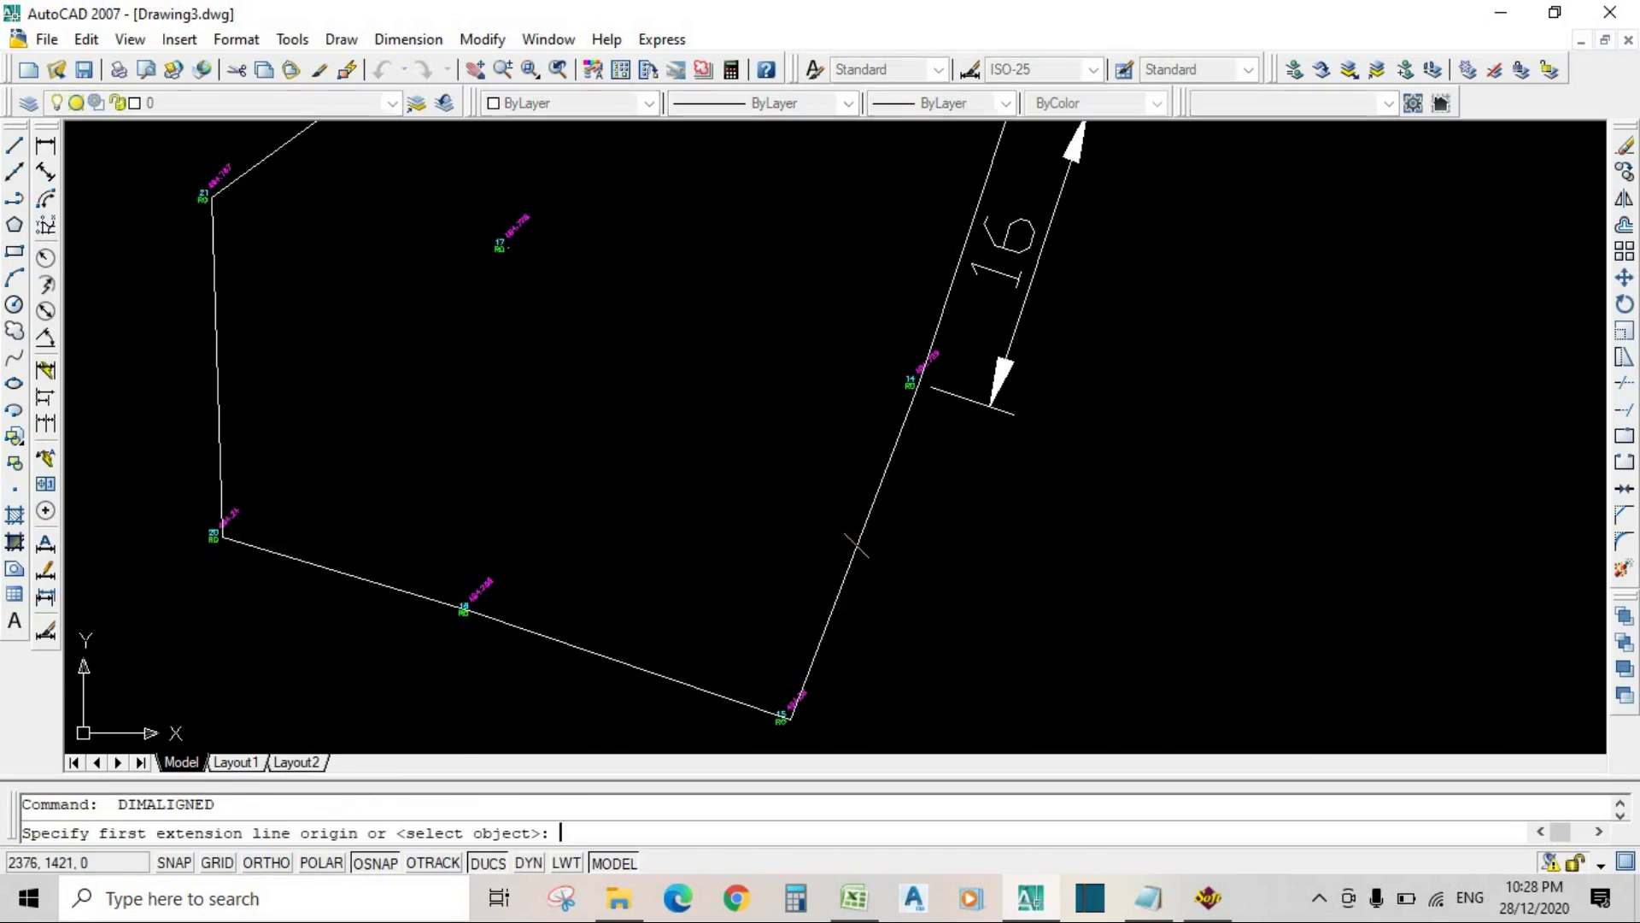
key("Return")
left_click(855, 544)
left_click(909, 579)
middle_click_drag(909, 579, 1099, 432)
key("Return")
key("Return")
left_click(818, 531)
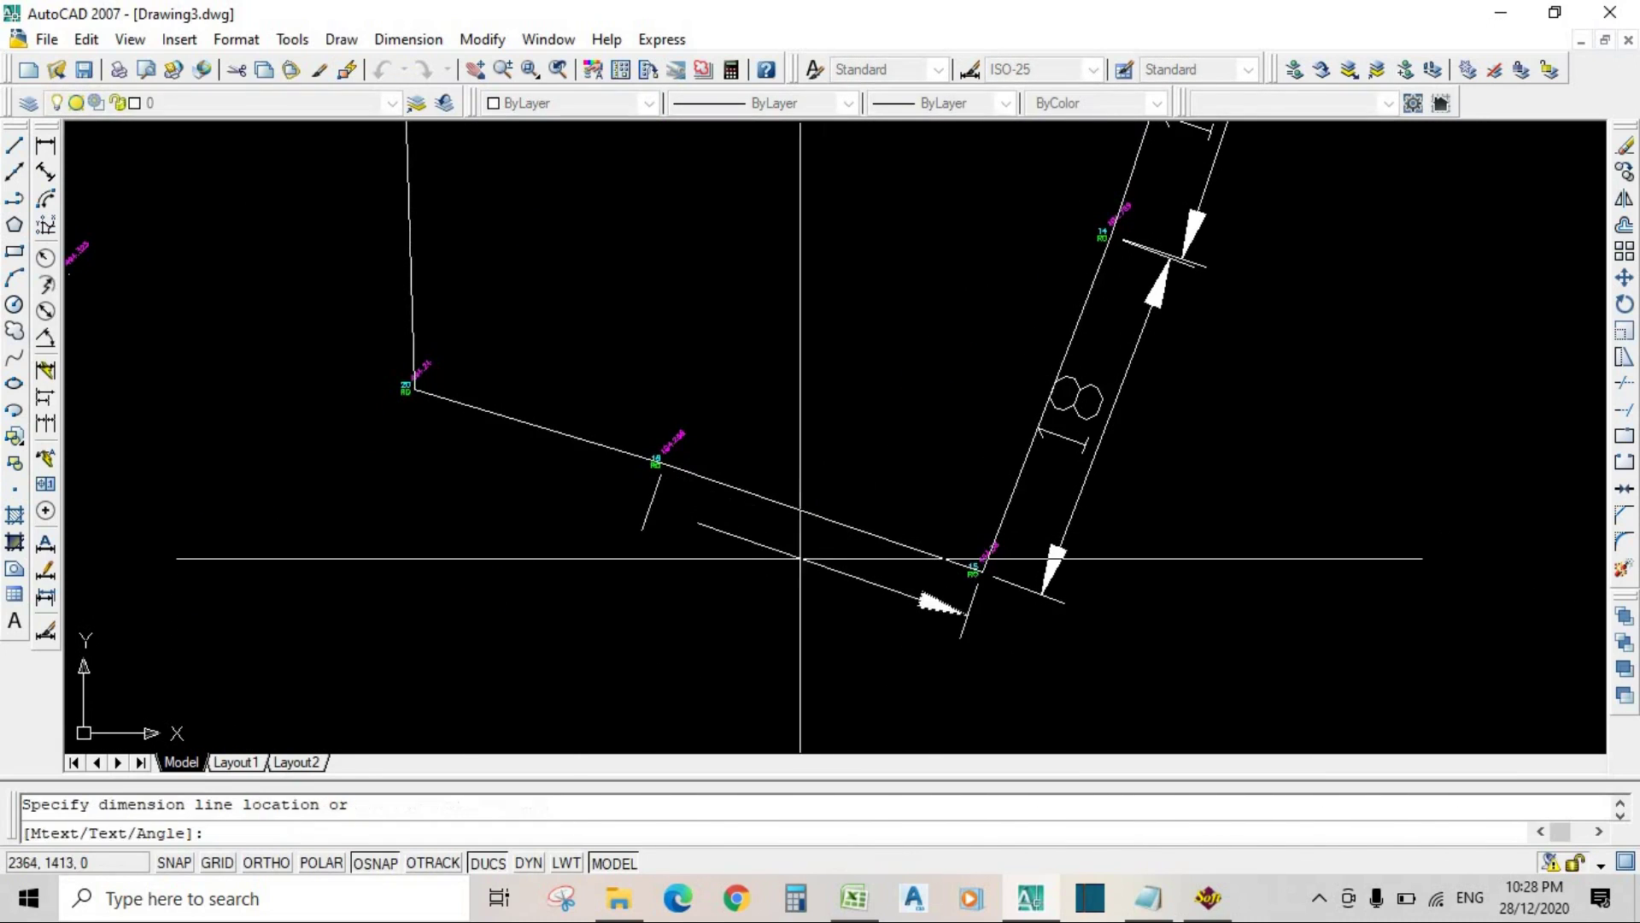
left_click(800, 558)
middle_click_drag(801, 559, 999, 657)
Step: Place aligned dimensions outside the edges from point 16 to 20 and from point 20 to 21
key("Return")
left_click(736, 526)
key("Return")
key("Return")
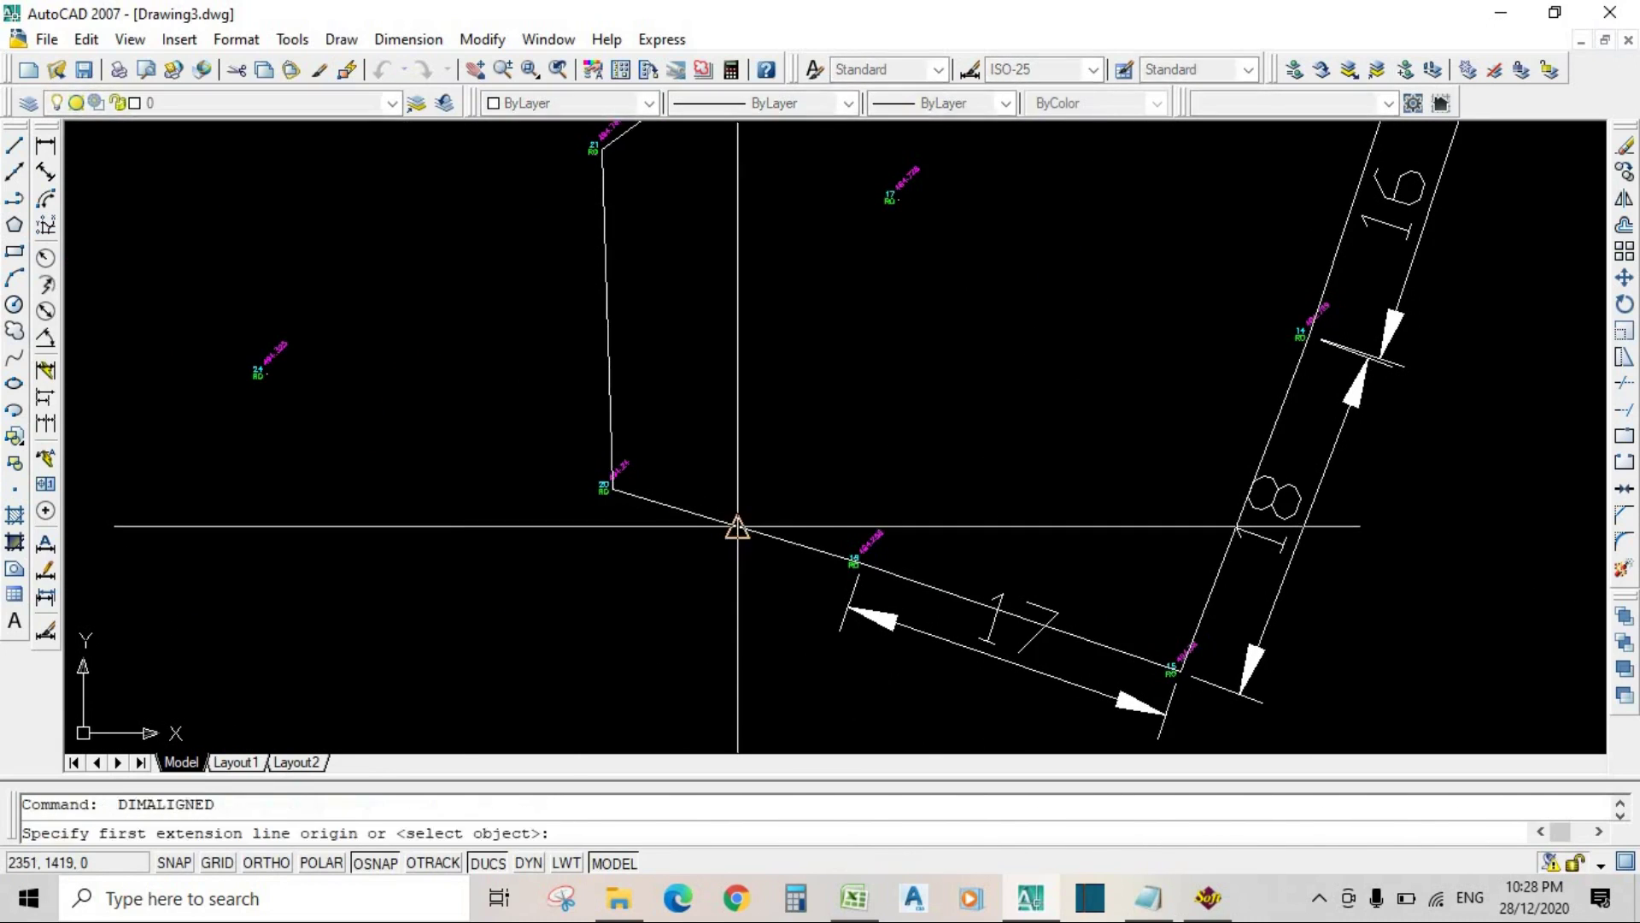
key("Return")
left_click(737, 526)
left_click(658, 547)
middle_click_drag(659, 546, 717, 738)
key("Return")
key("Return")
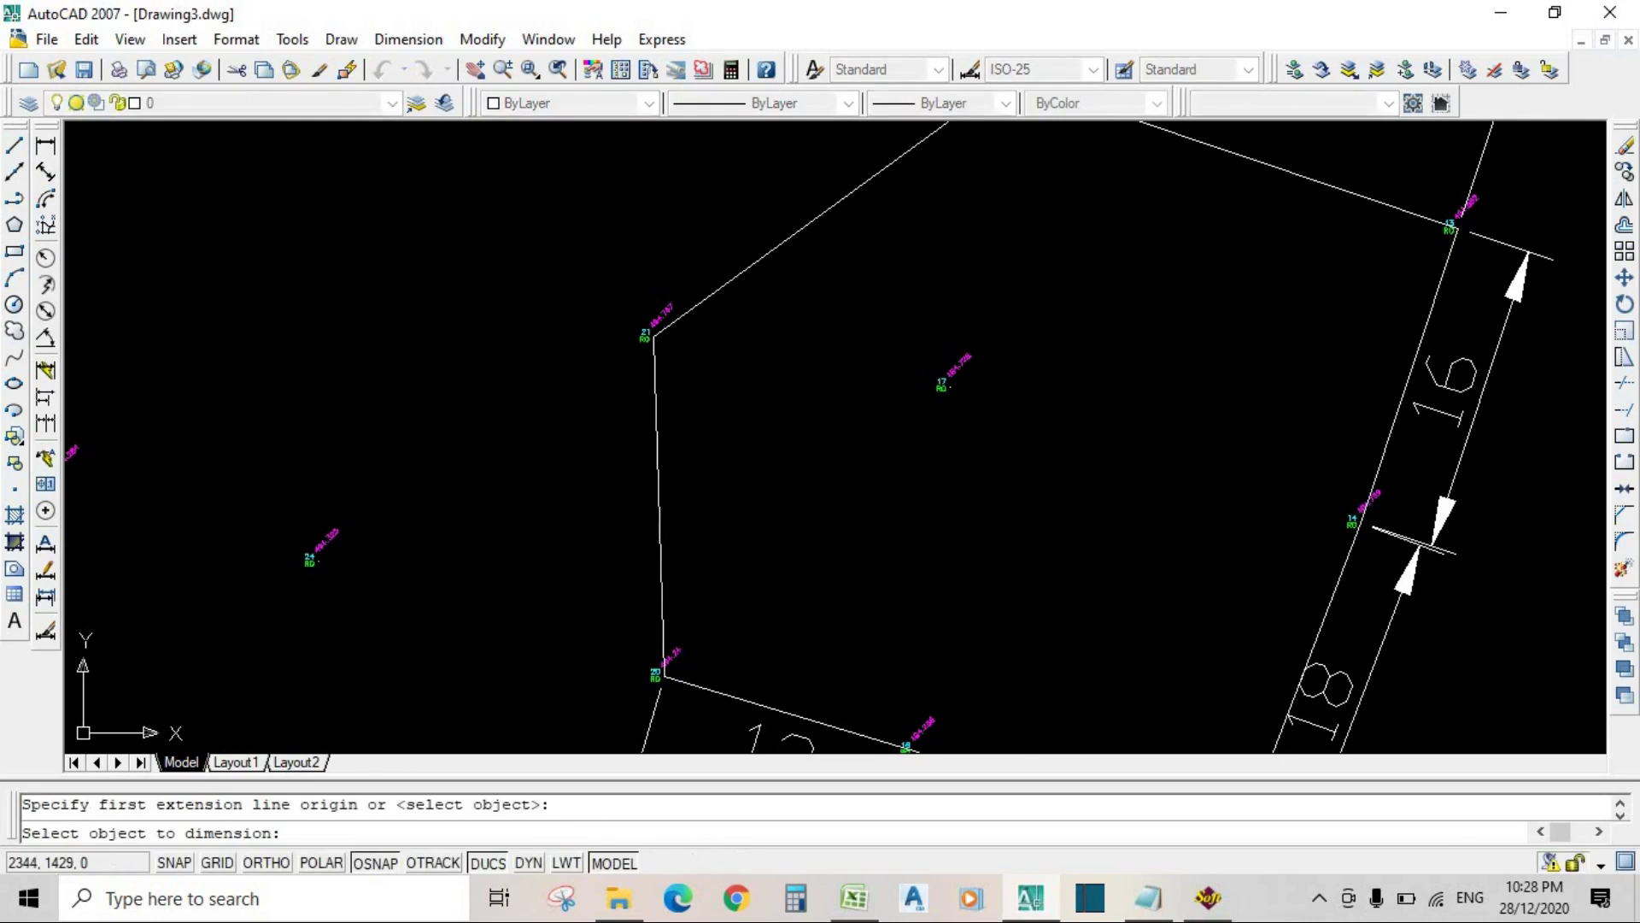
left_click(659, 538)
left_click(616, 538)
Step: Examine the decimal edge dimensions placed around the boundary polyline
middle_click_drag(769, 593, 699, 390)
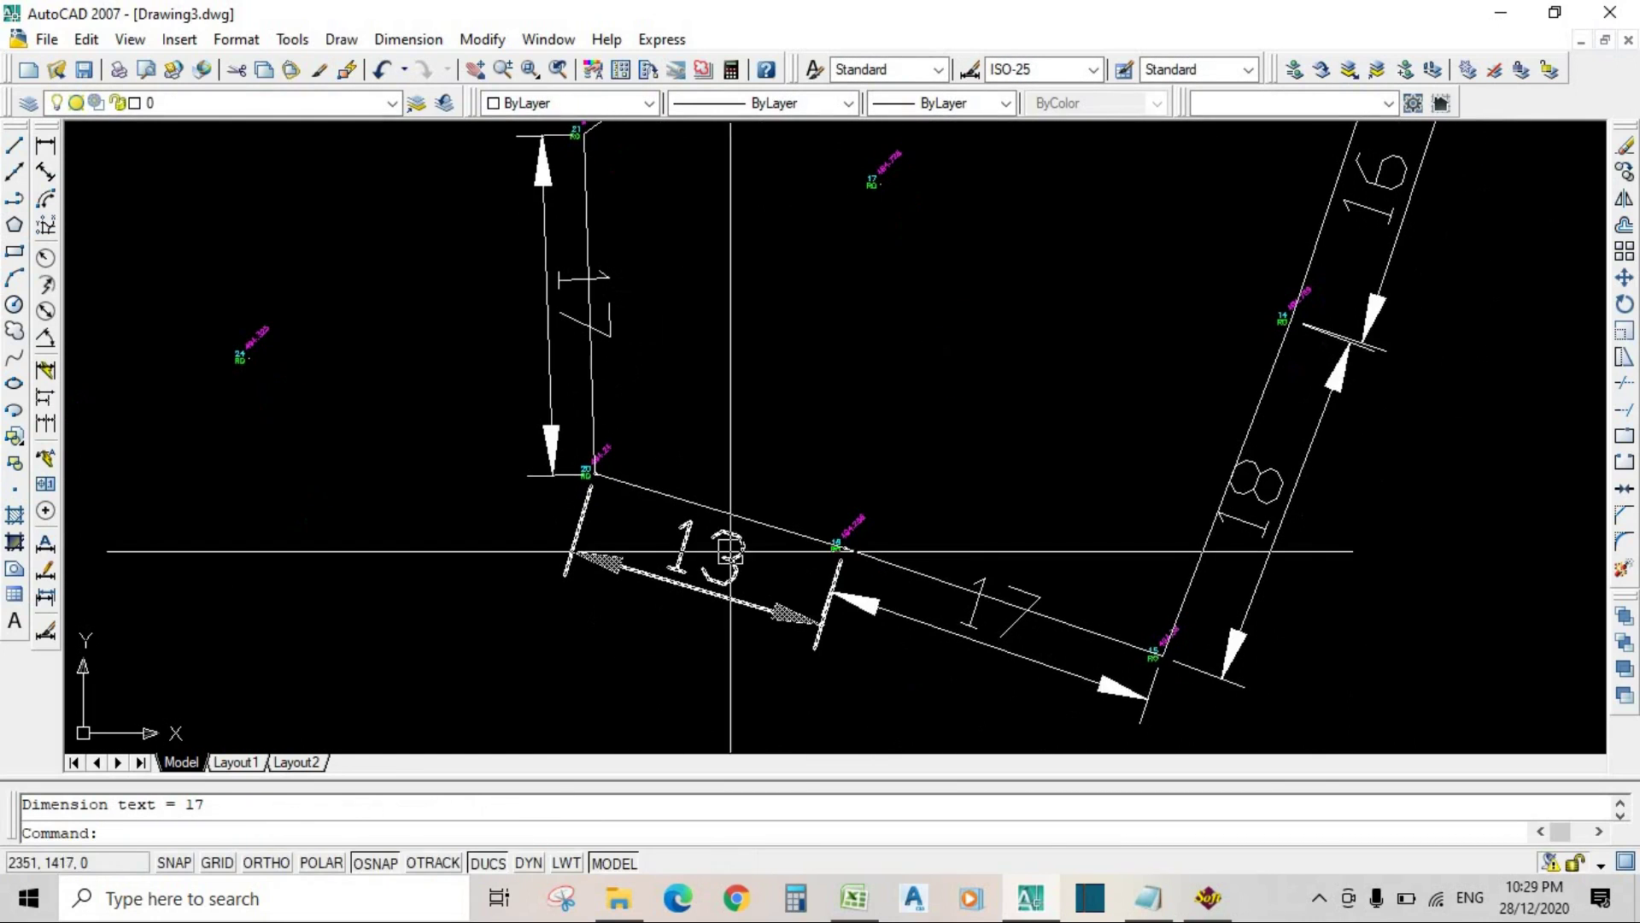
middle_click_drag(1009, 707, 992, 737)
middle_click_drag(1113, 223, 1105, 467)
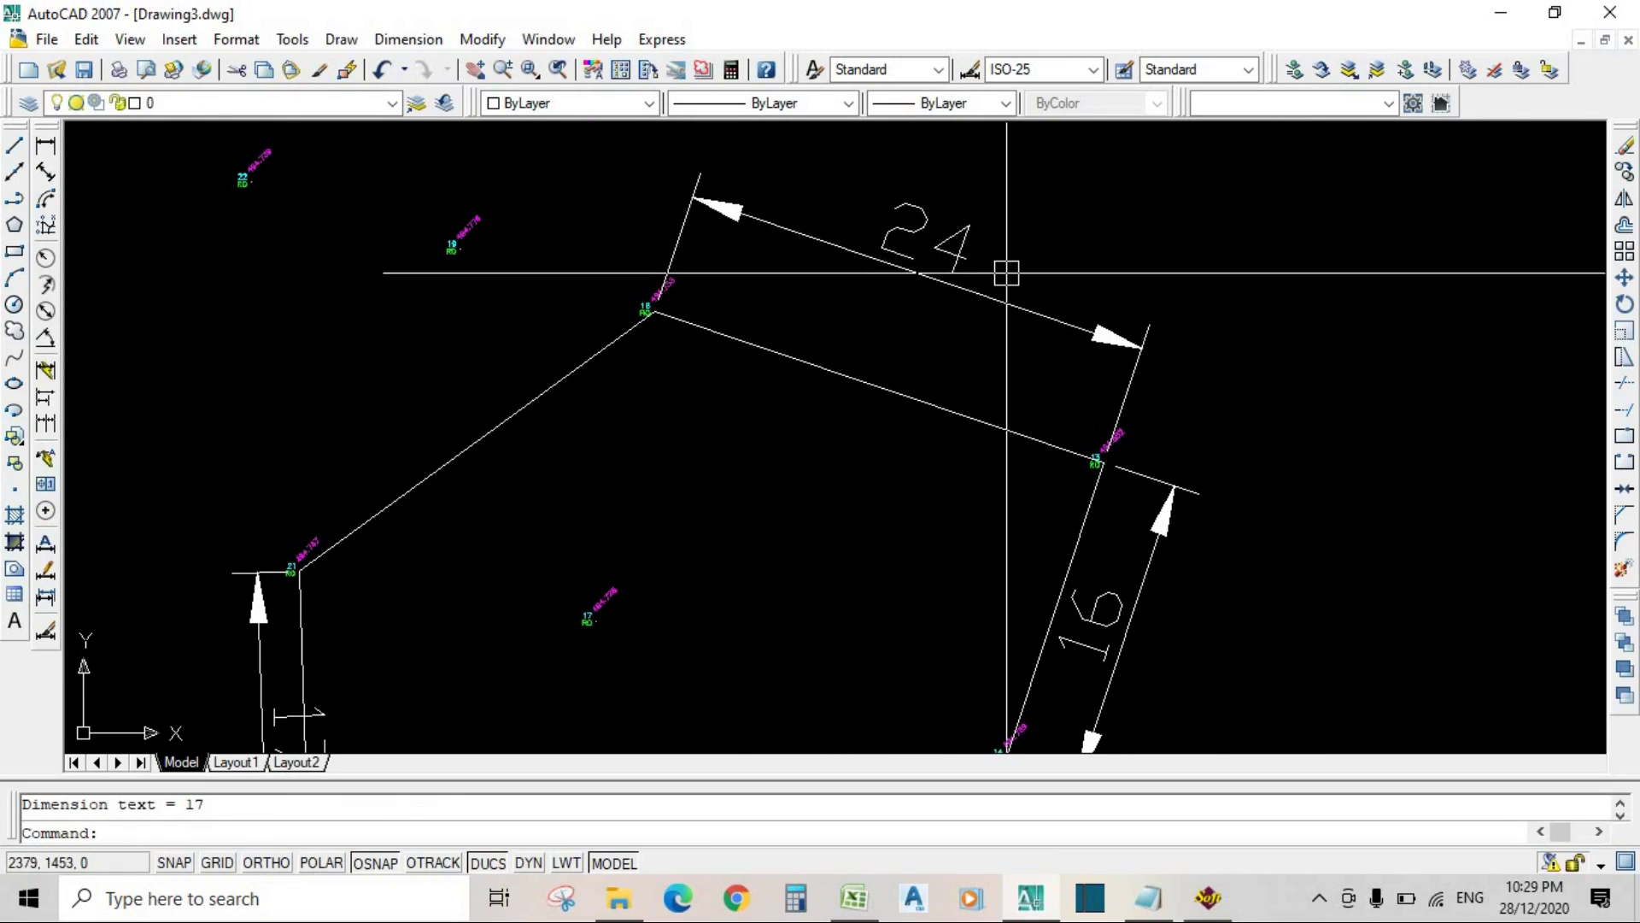
middle_click_drag(1004, 272, 1042, 395)
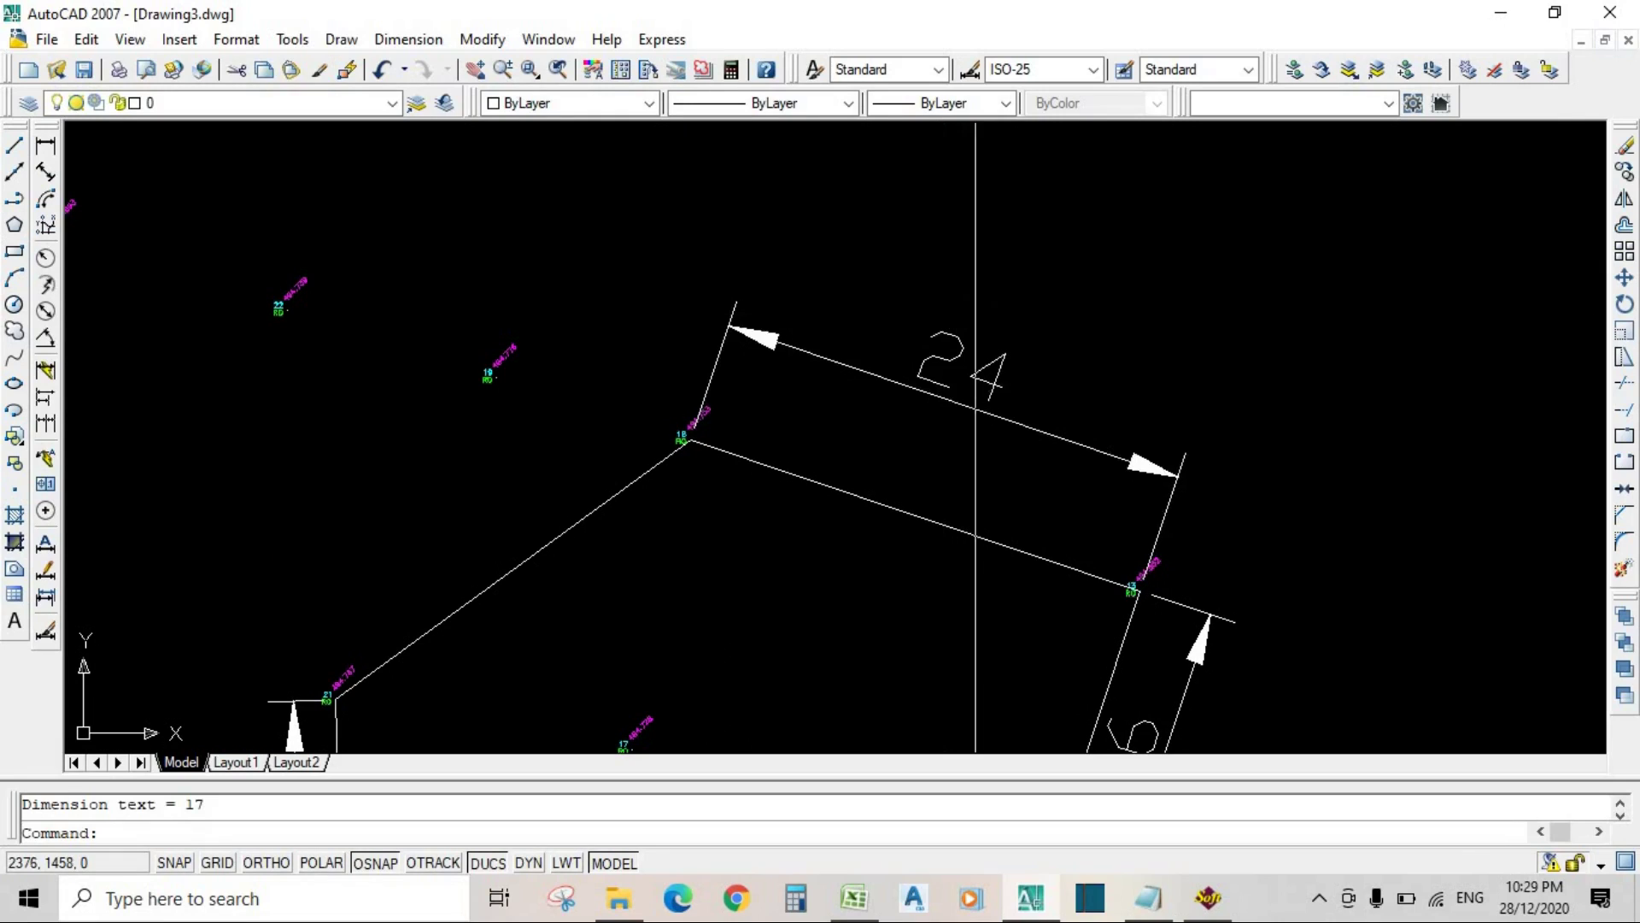
middle_click_drag(962, 368, 977, 276)
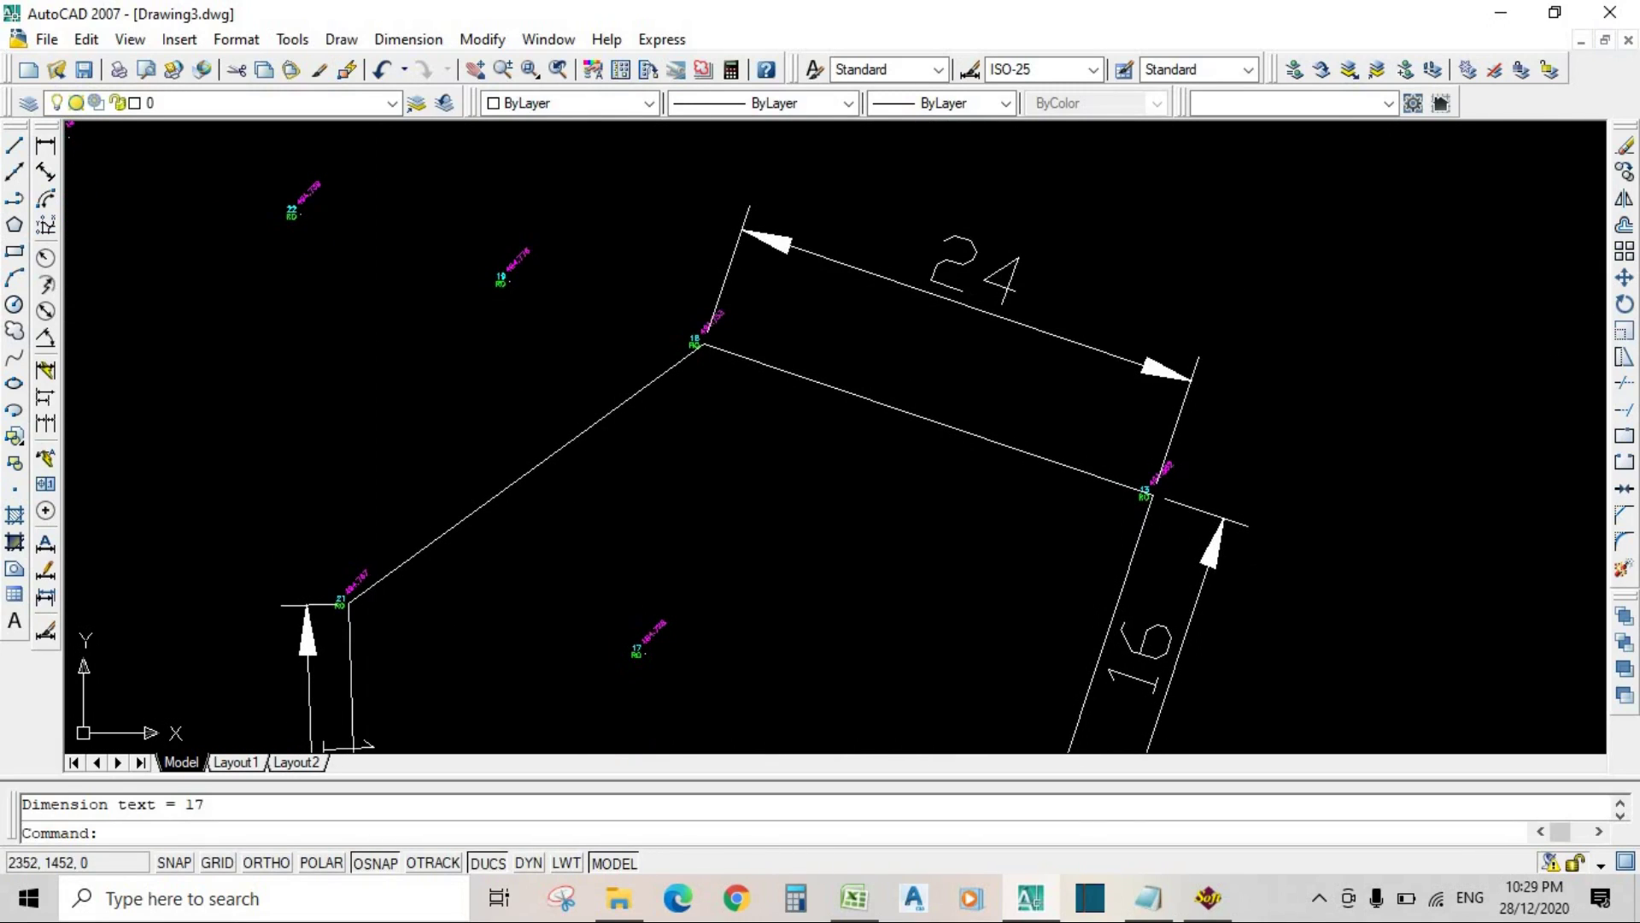
scroll(486, 341, "down", 3)
mouse_move(555, 342)
middle_mouse_down()
mouse_move(593, 370)
mouse_move(758, 279)
mouse_move(760, 254)
middle_mouse_up()
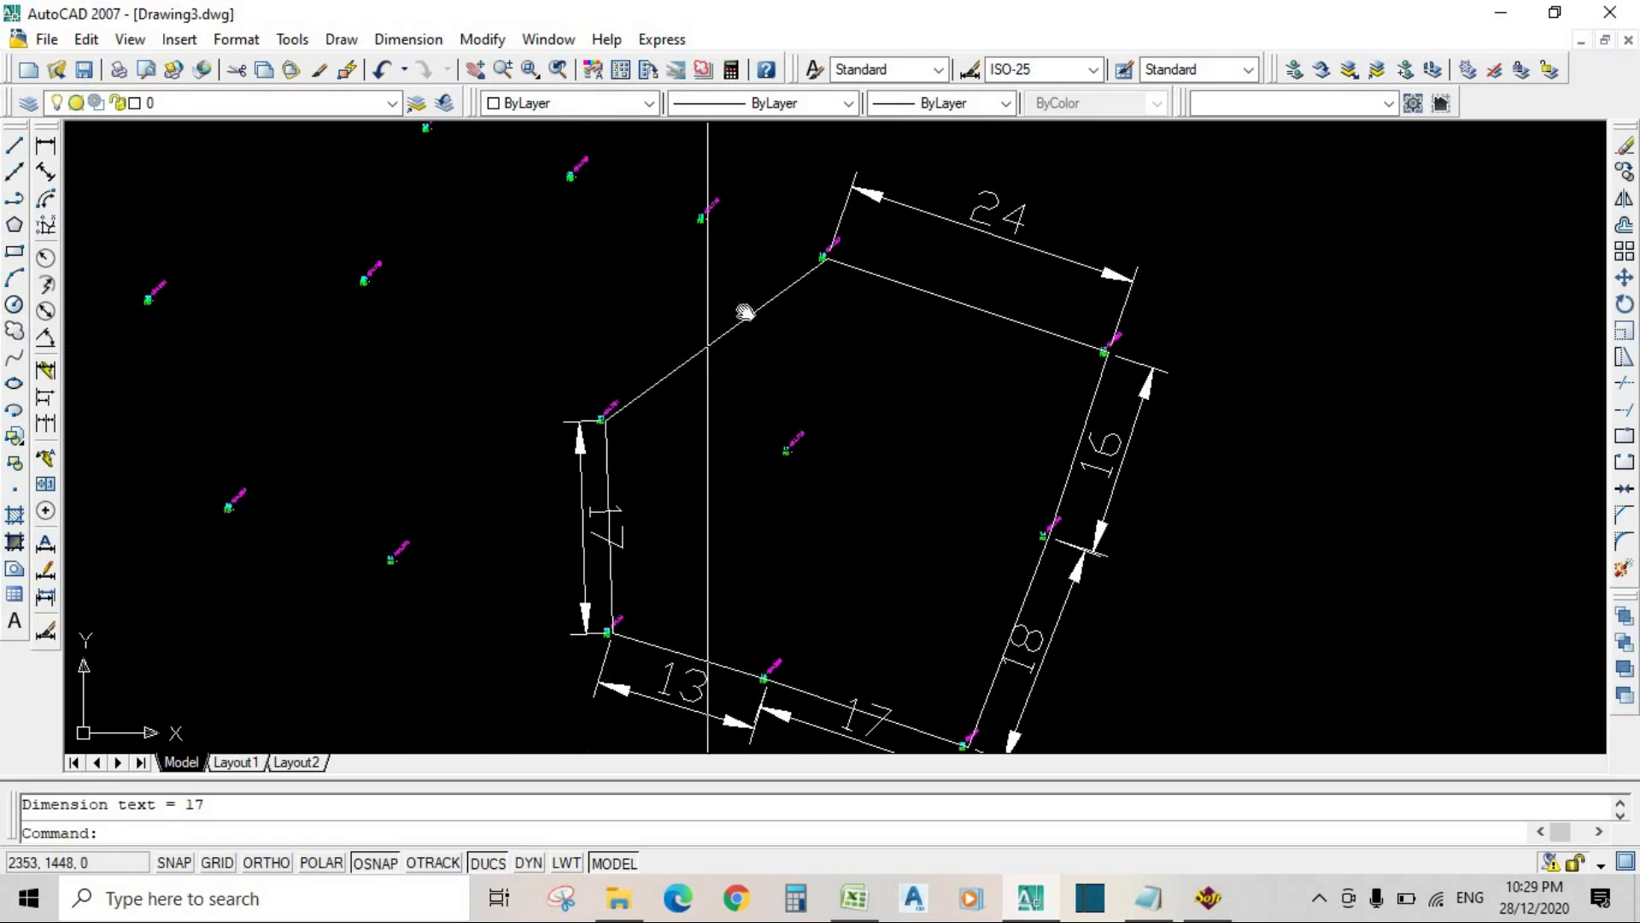
middle_click_drag(745, 313, 712, 360)
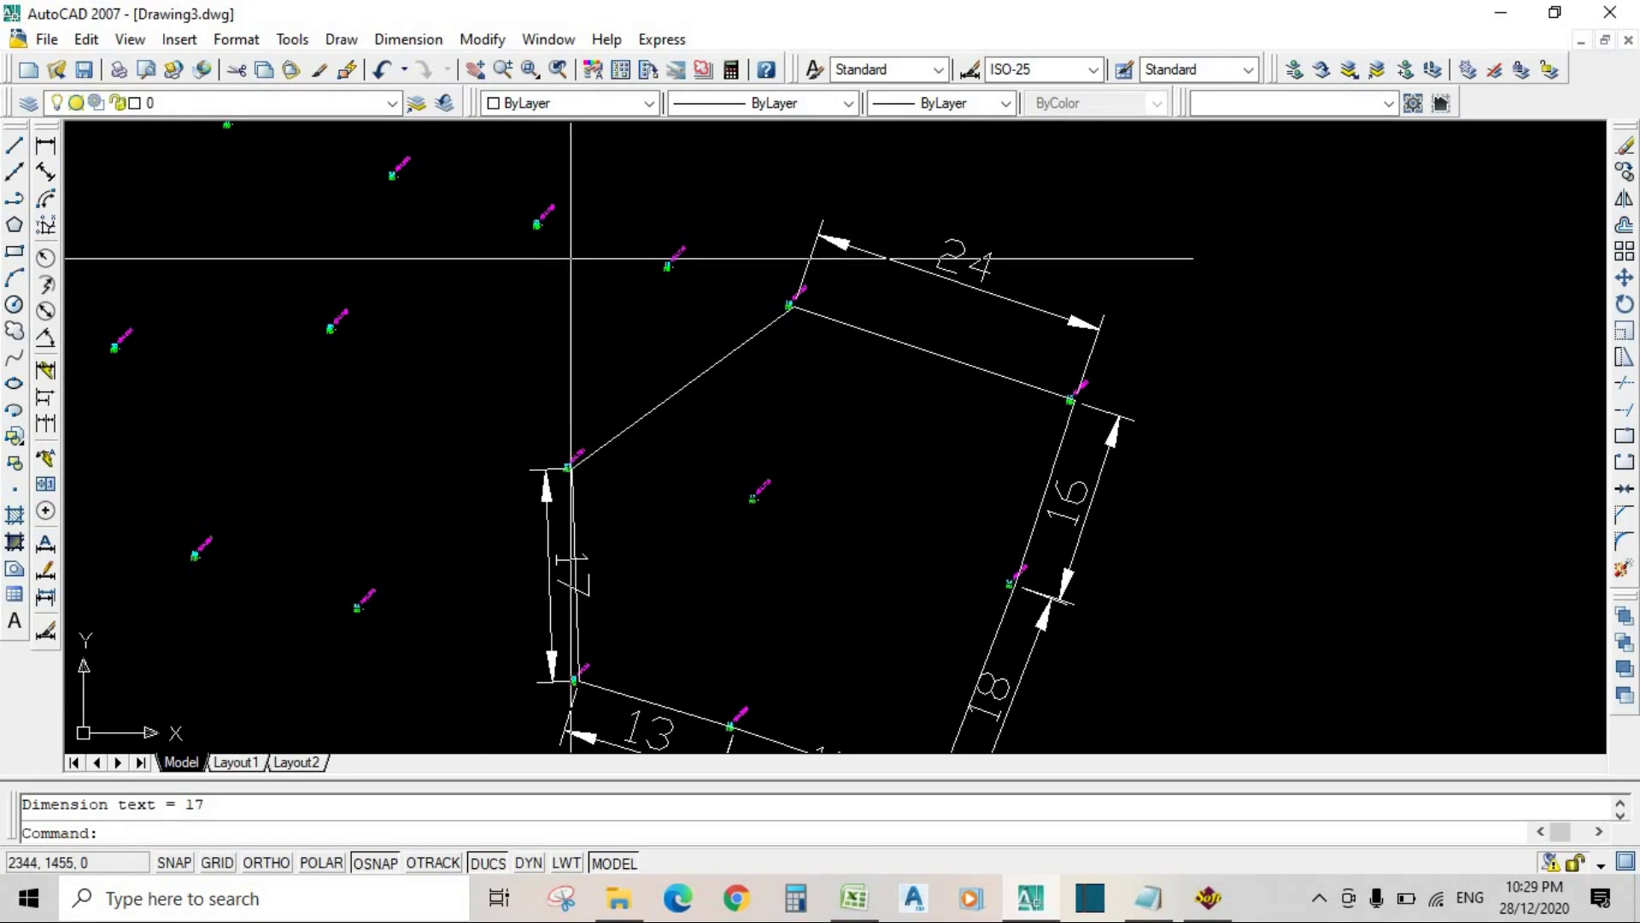
Step: Check the original and converted coordinate tables in the Excel workbook and return to the AutoCAD drawing
mouse_move(554, 327)
middle_mouse_down()
mouse_move(730, 346)
mouse_move(648, 357)
middle_mouse_up()
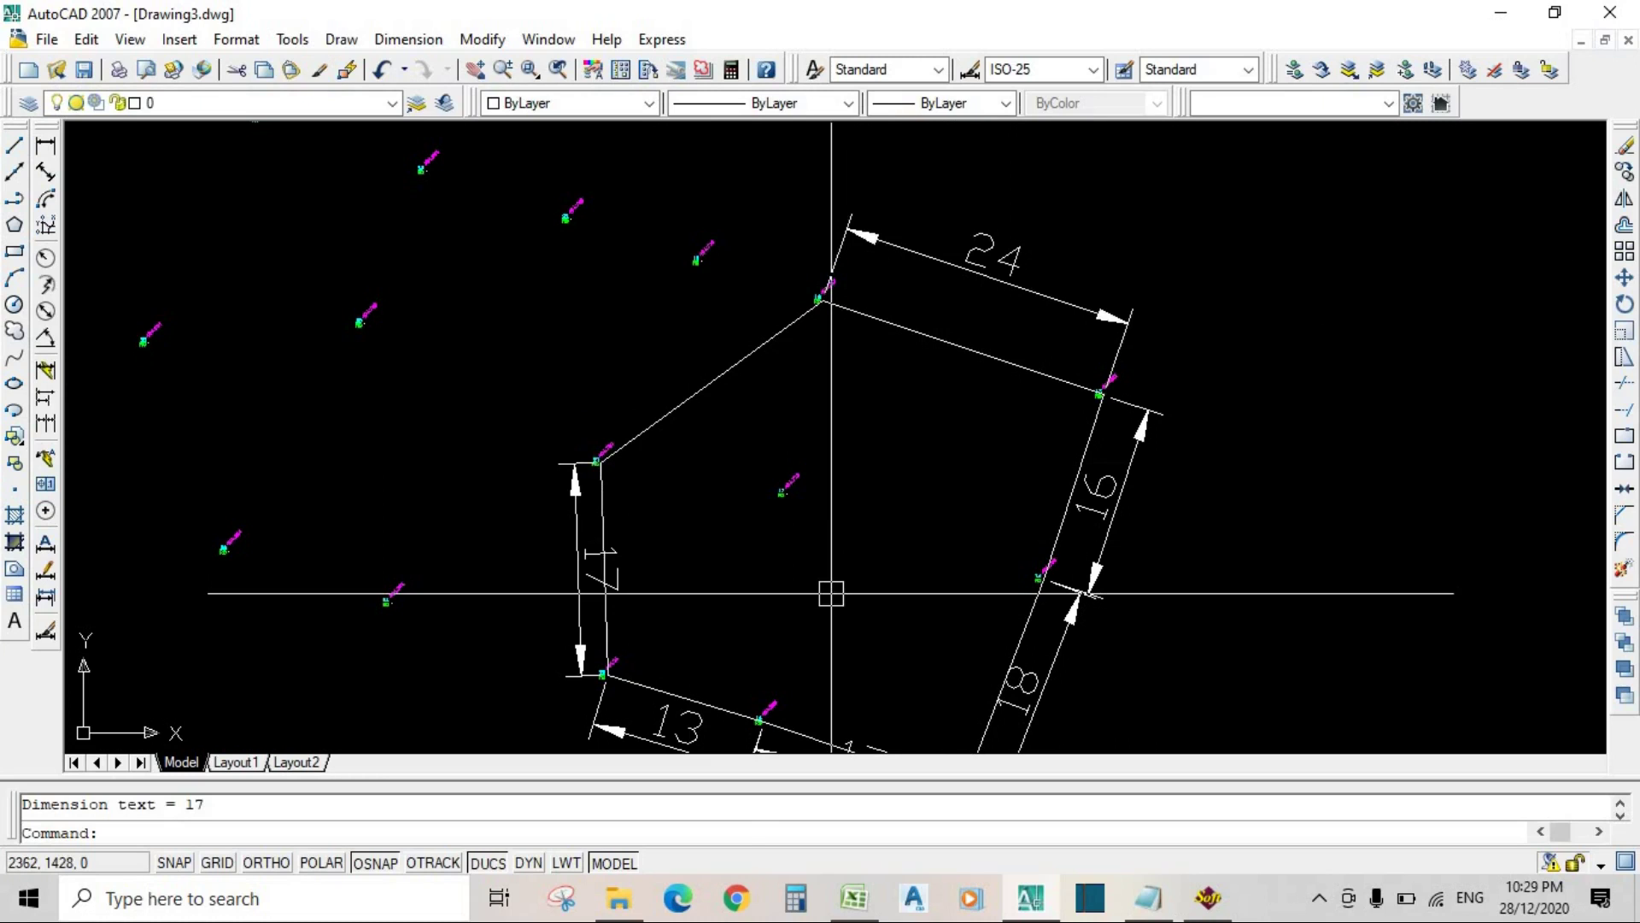
left_click(840, 905)
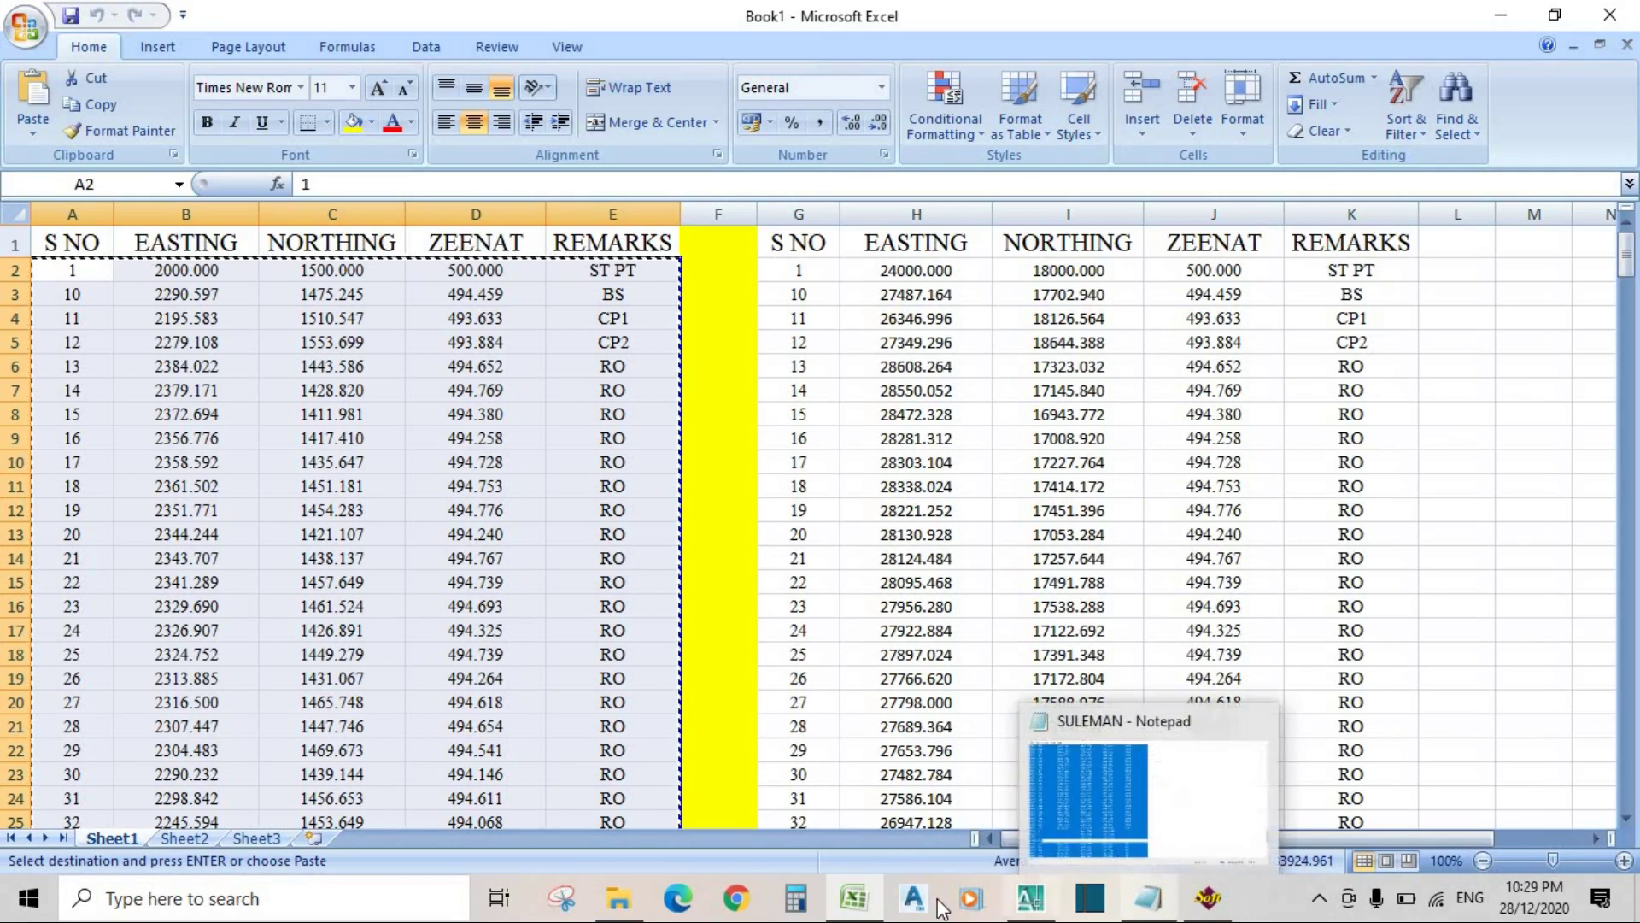
left_click(1030, 899)
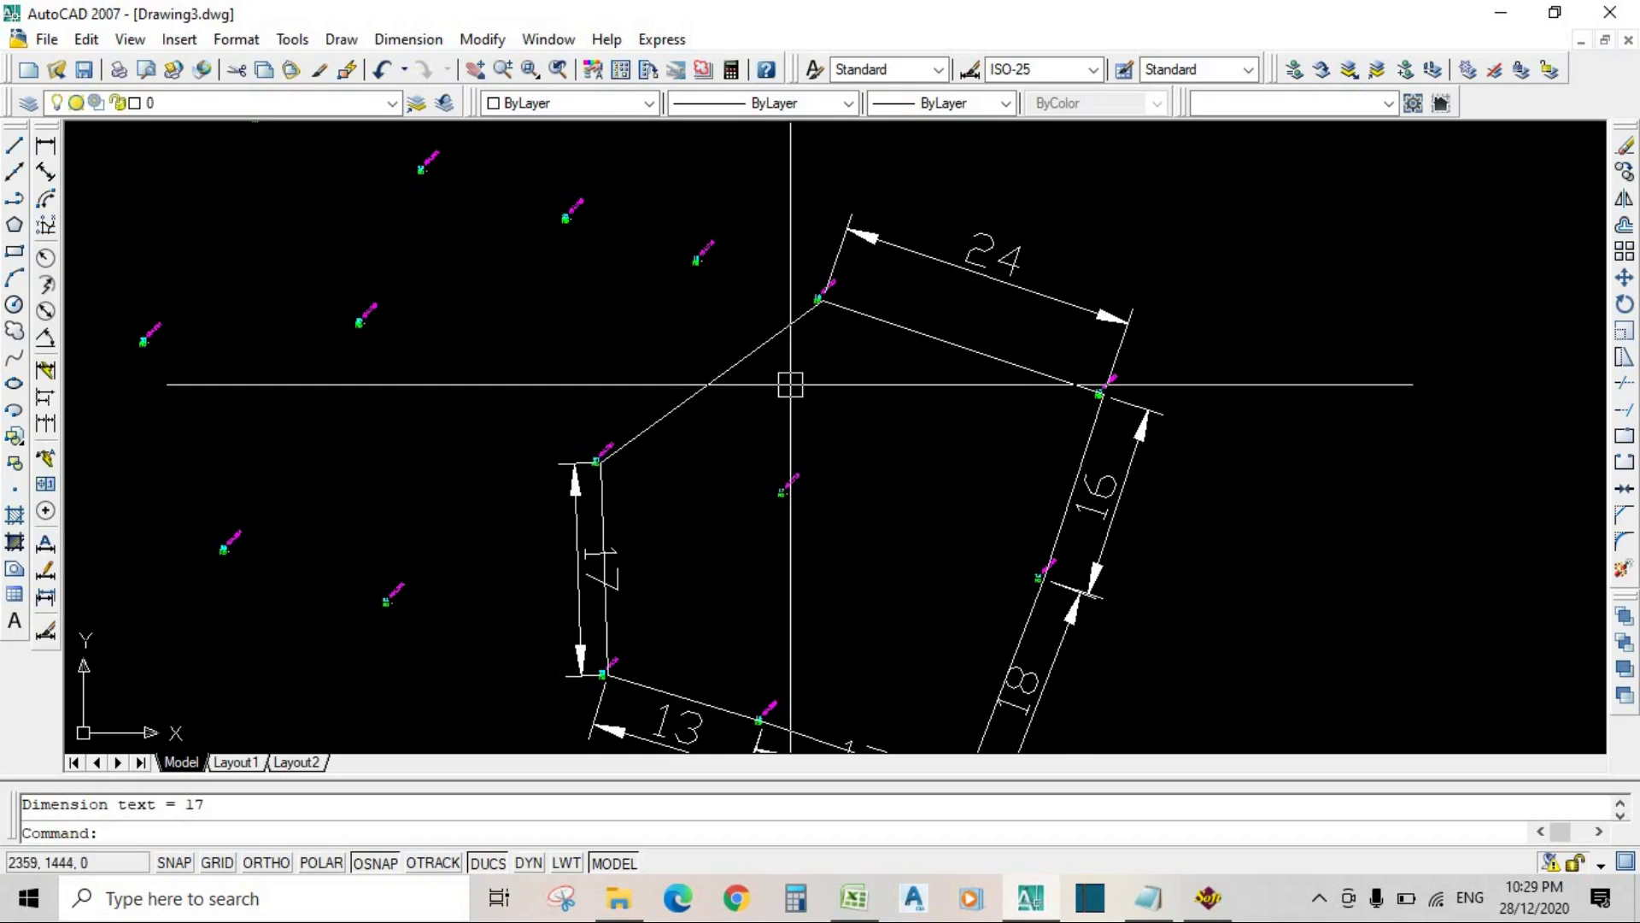
Step: Copy the boundary polyline with its dimensions and survey points into the empty area to the right of the original
scroll(872, 342, "down", 3)
mouse_move(889, 352)
middle_mouse_down()
mouse_move(816, 327)
mouse_move(836, 341)
mouse_move(811, 342)
middle_mouse_up()
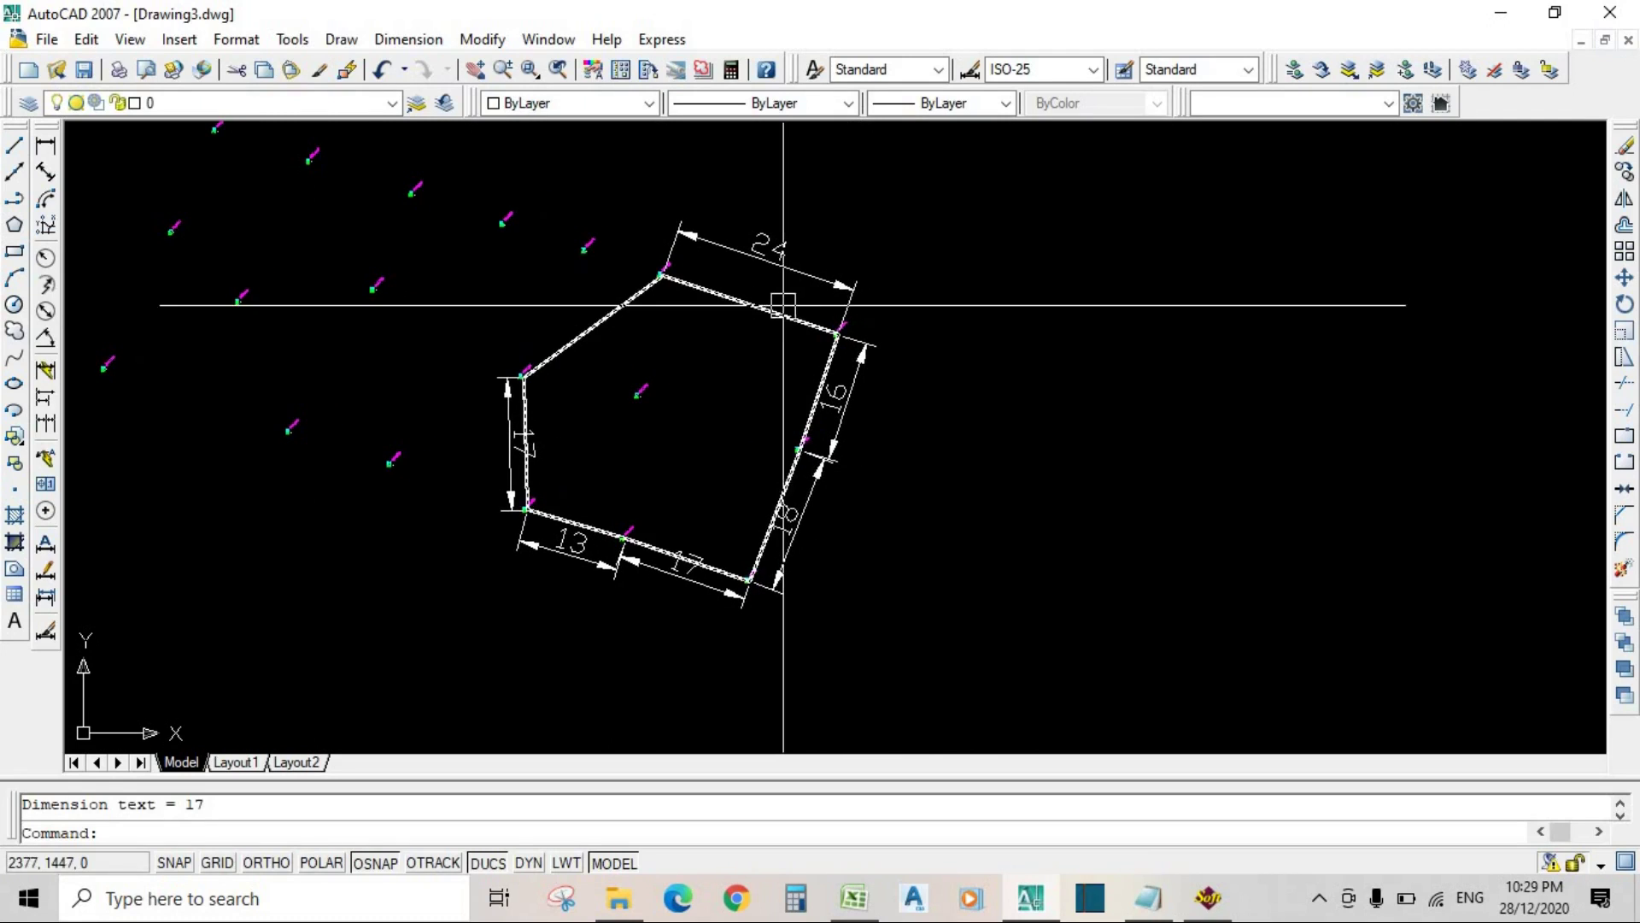
left_click(403, 609)
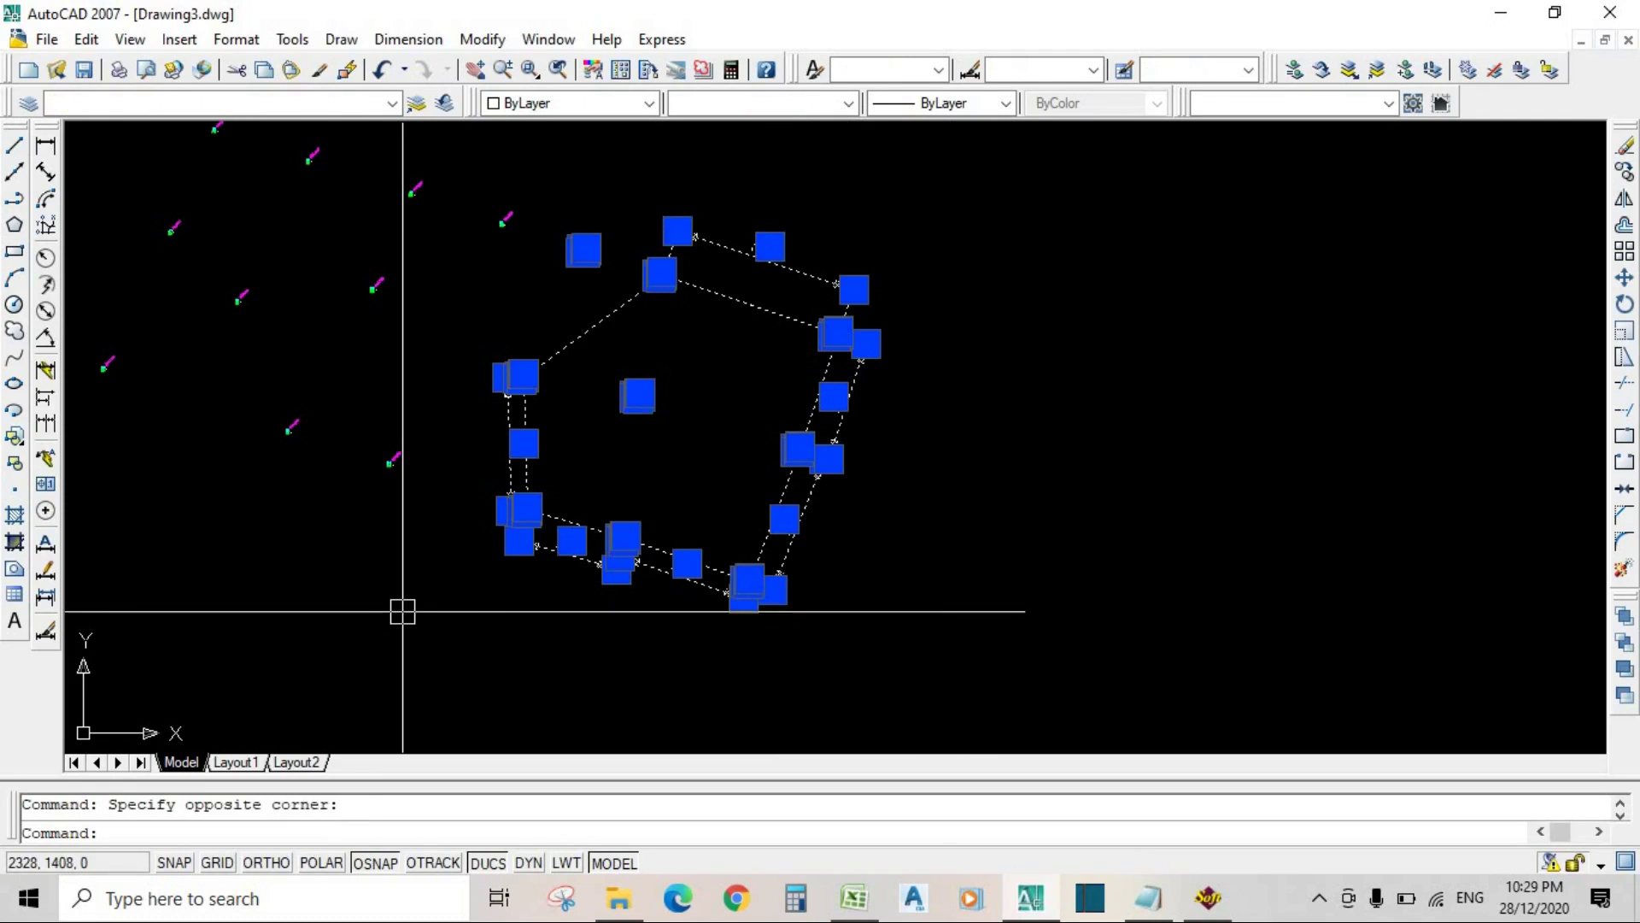
key("space")
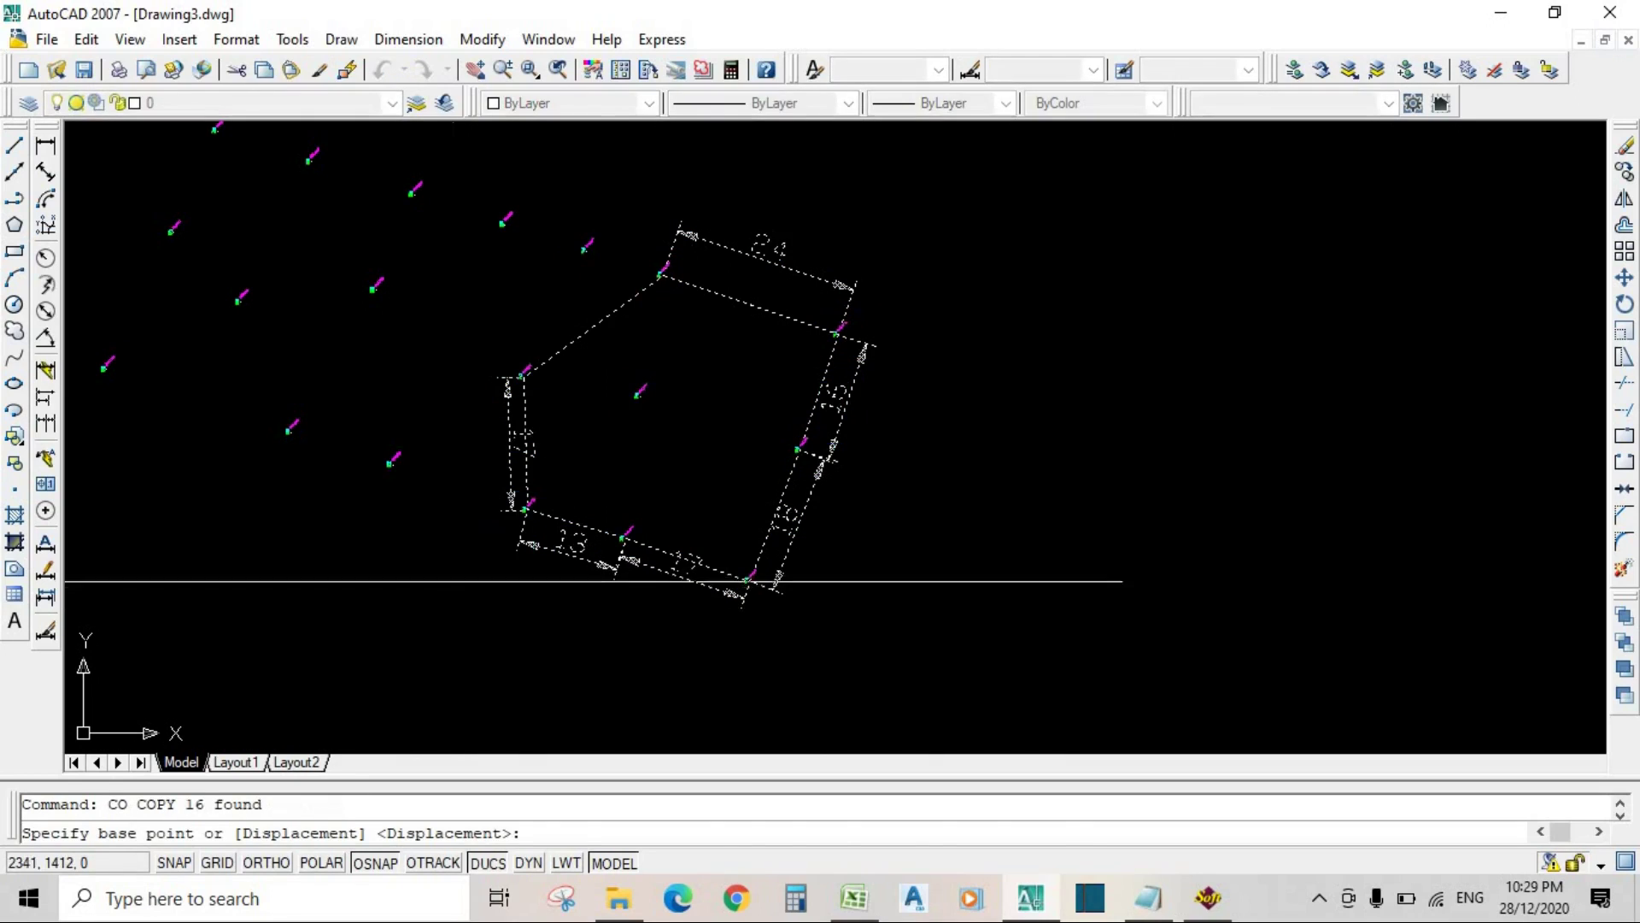
left_click(505, 582)
left_click(1135, 639)
middle_click_drag(722, 631, 412, 602)
key("Return")
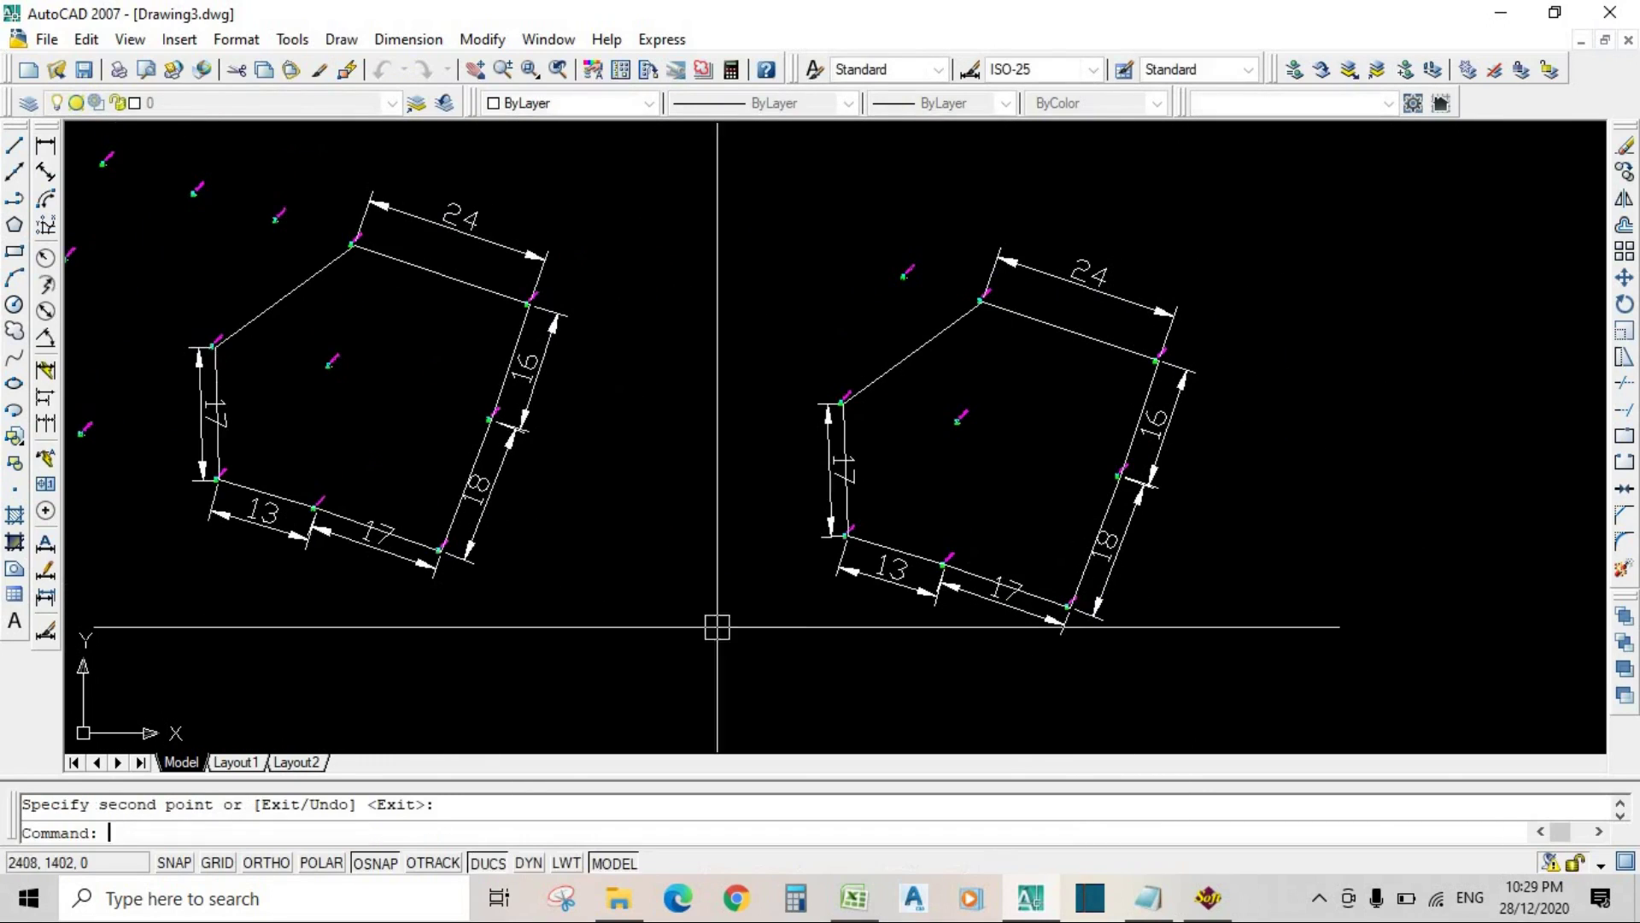
Step: Delete all six aligned dimensions from the copied boundary
left_click(835, 469)
left_click(890, 570)
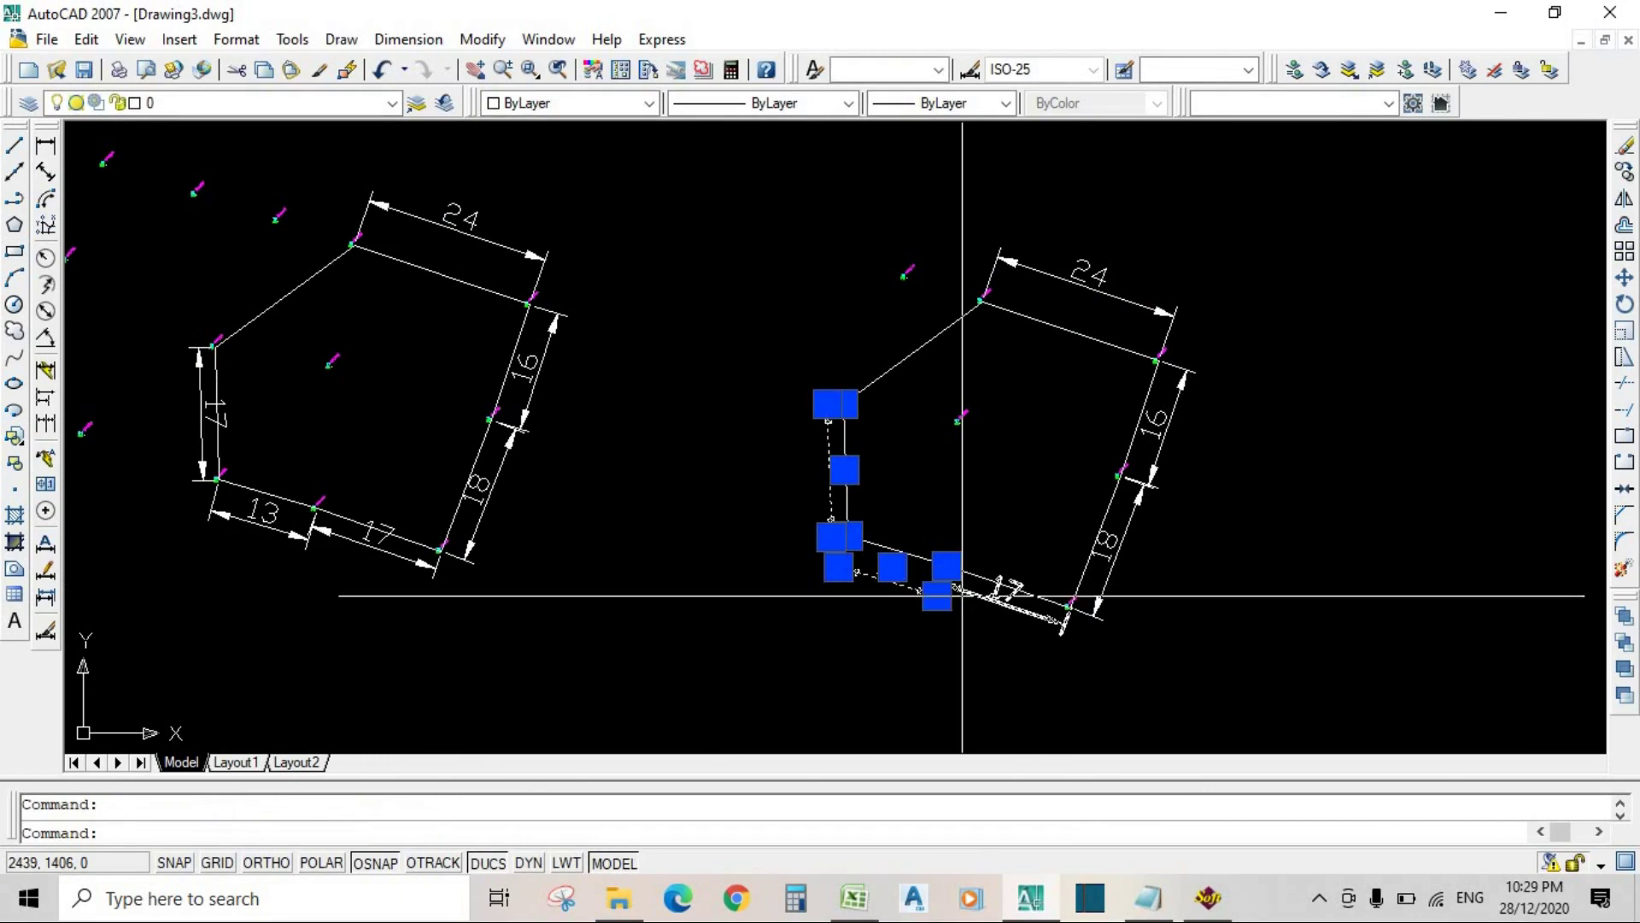
left_click(1007, 590)
left_click(1107, 555)
left_click(1166, 423)
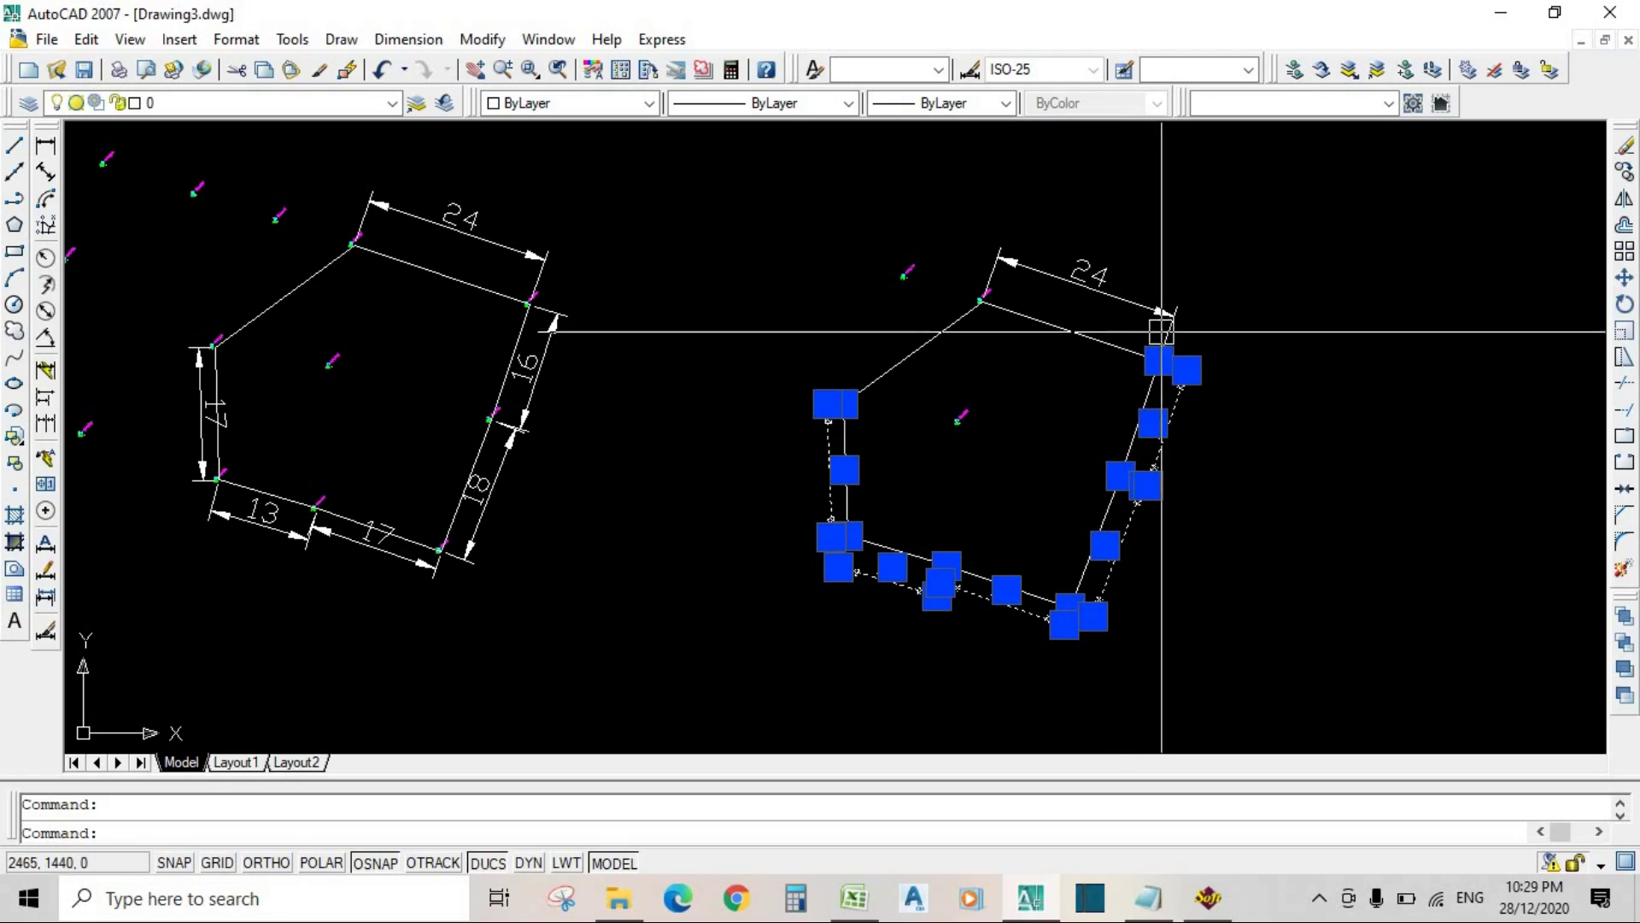
left_click(1144, 291)
key("Delete")
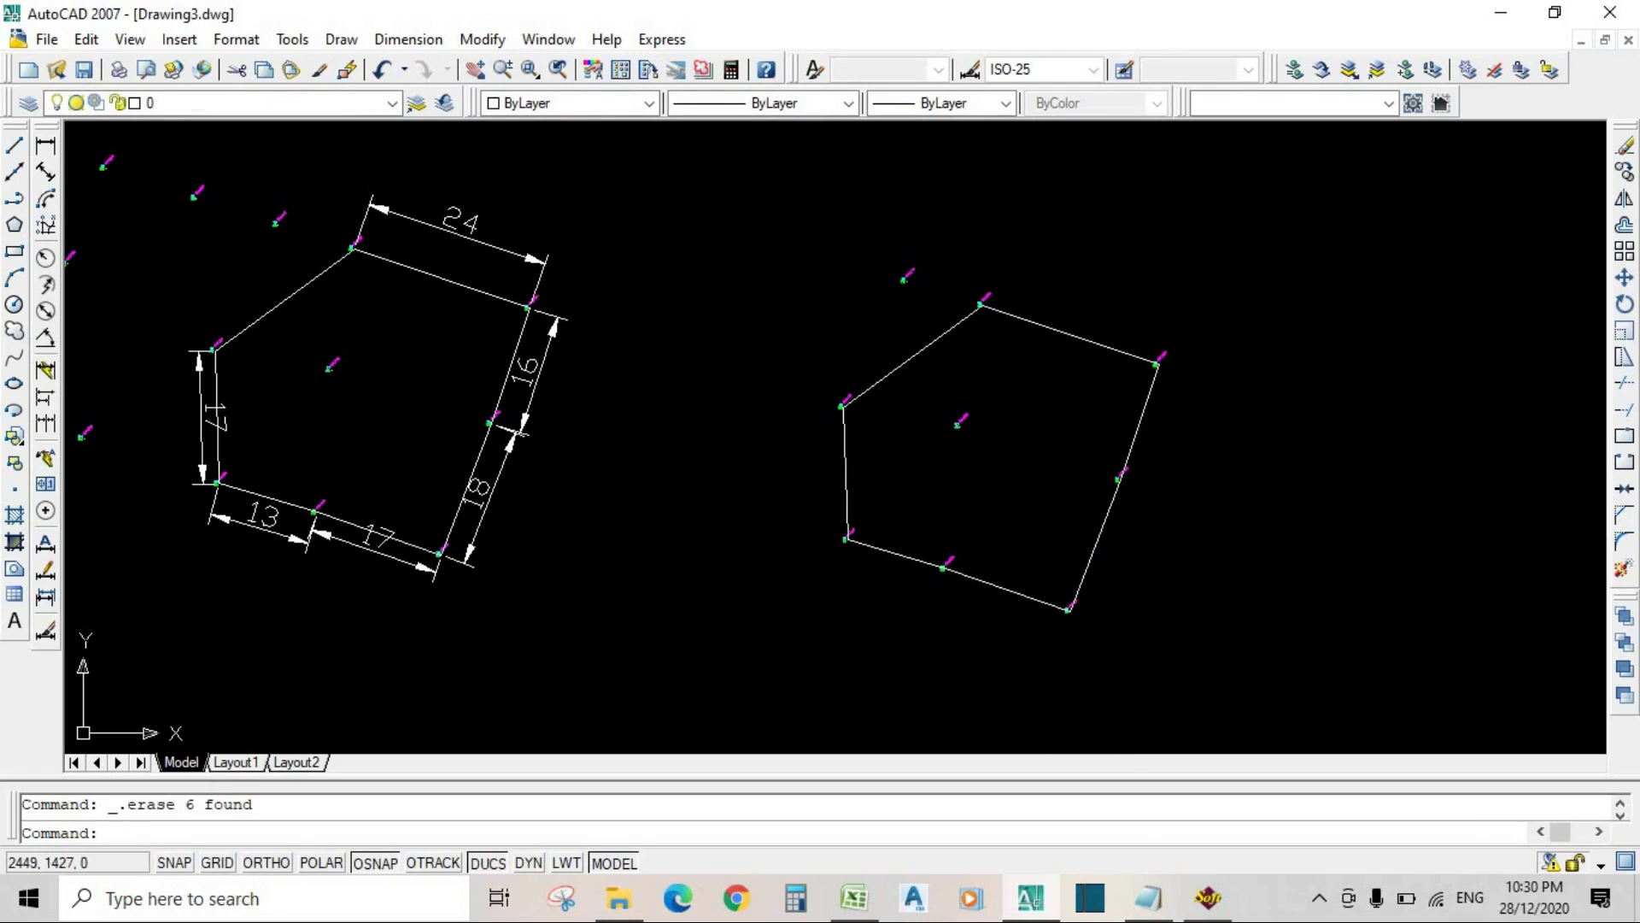
Step: Scale the copied boundary polyline by a factor of 12 about its corner at point 15
middle_click_drag(1049, 353, 1032, 369)
middle_click_drag(1025, 432, 980, 463)
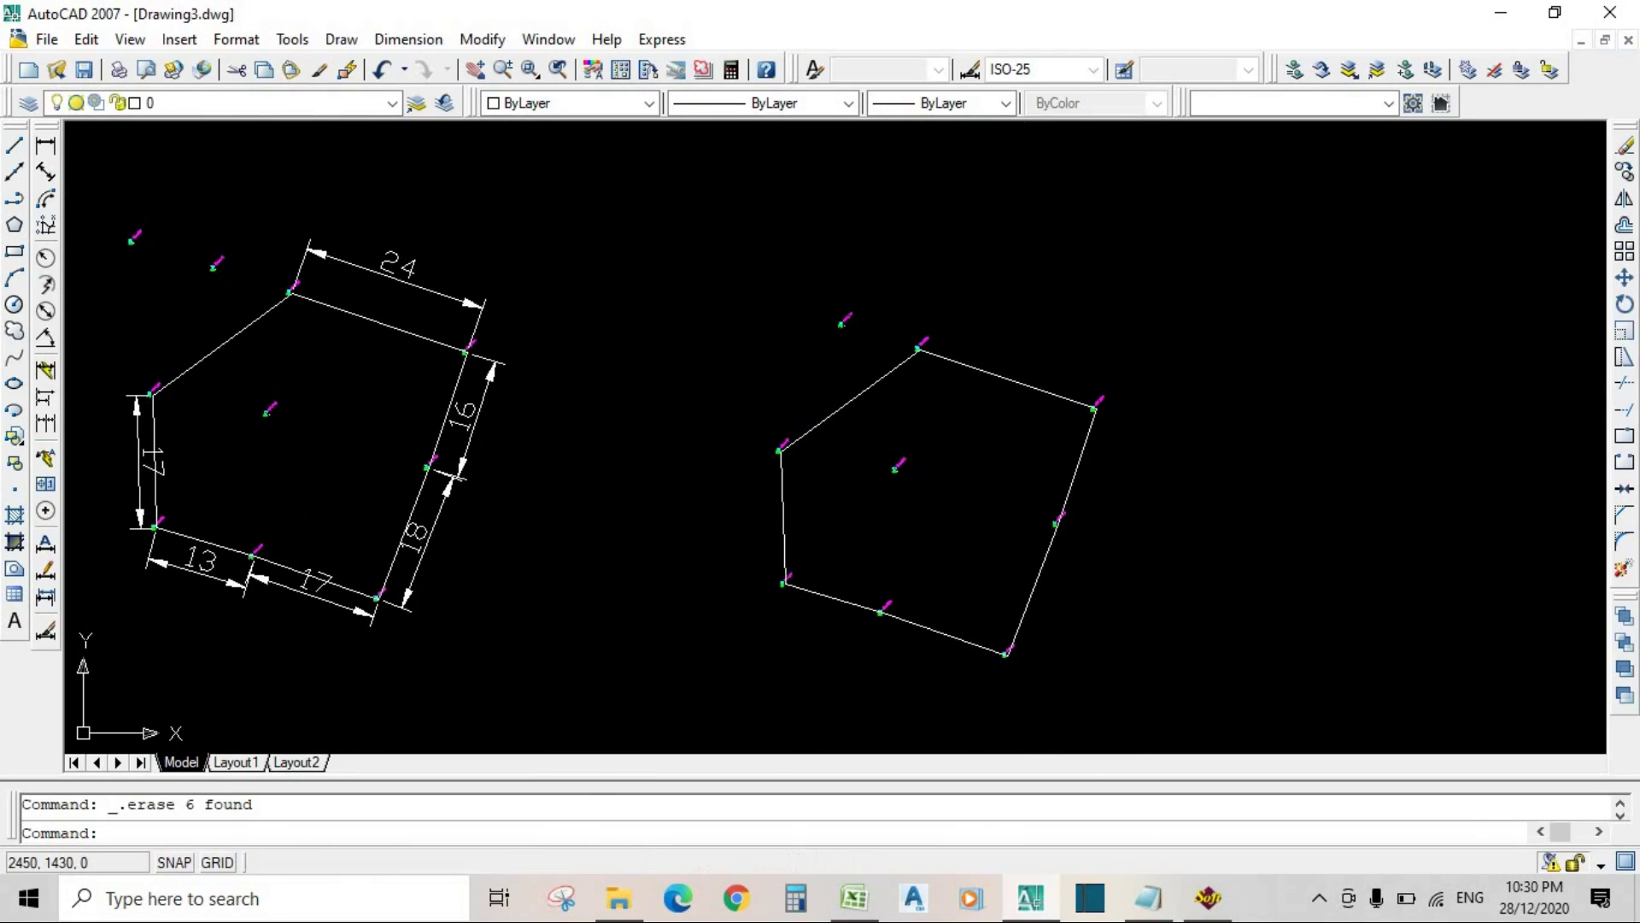
type("SC")
key("Return")
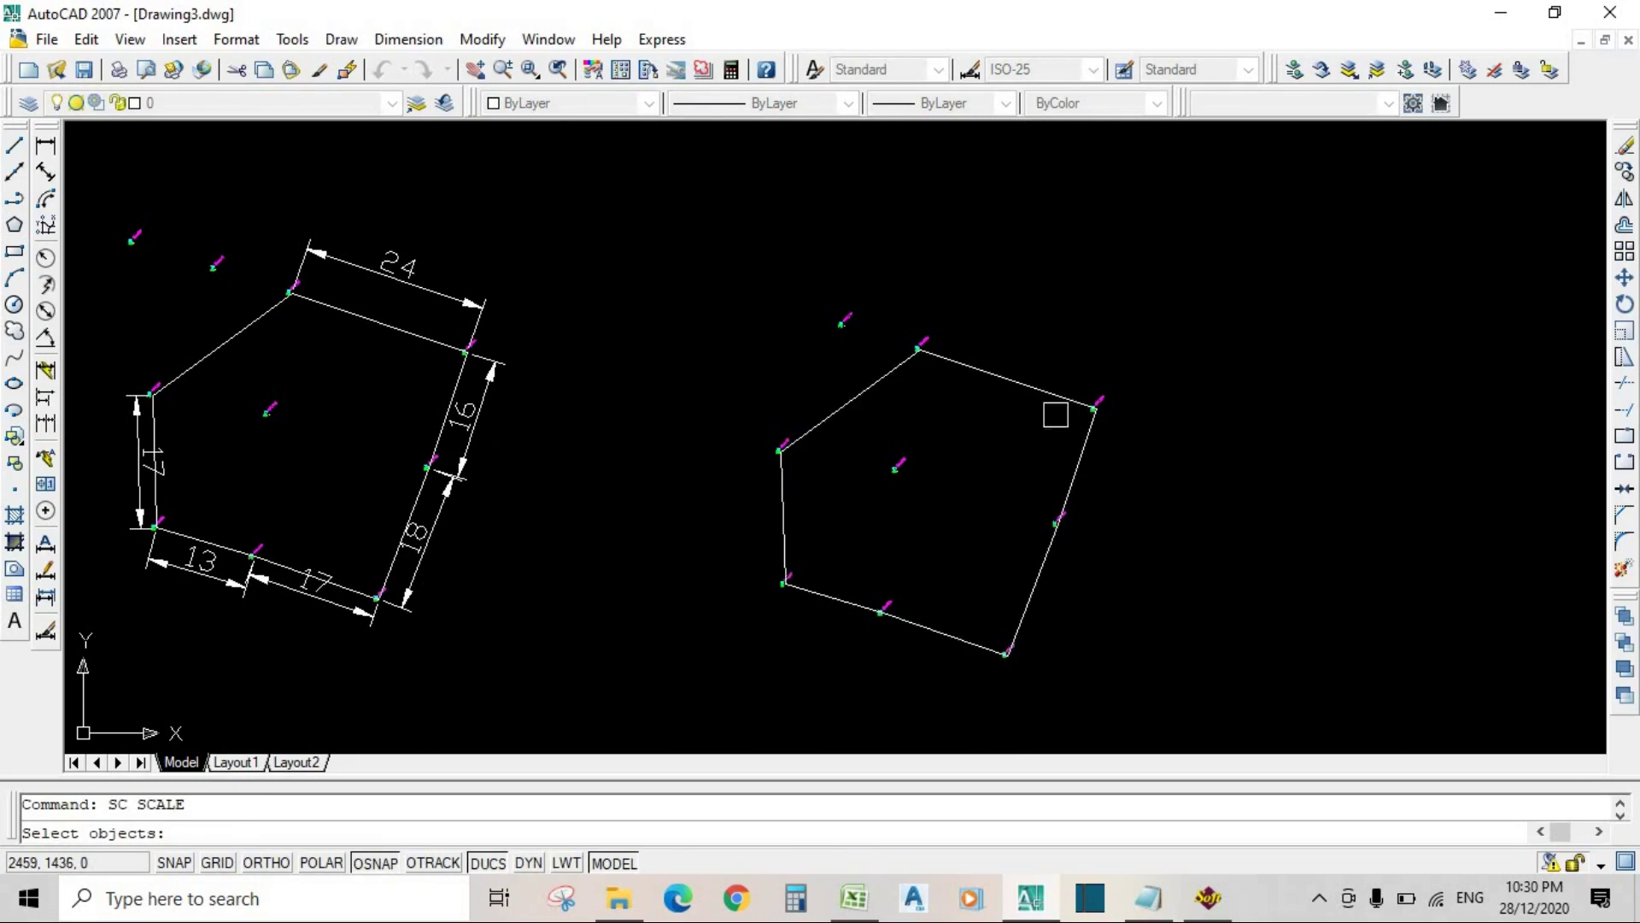
left_click(1087, 404)
key("Return")
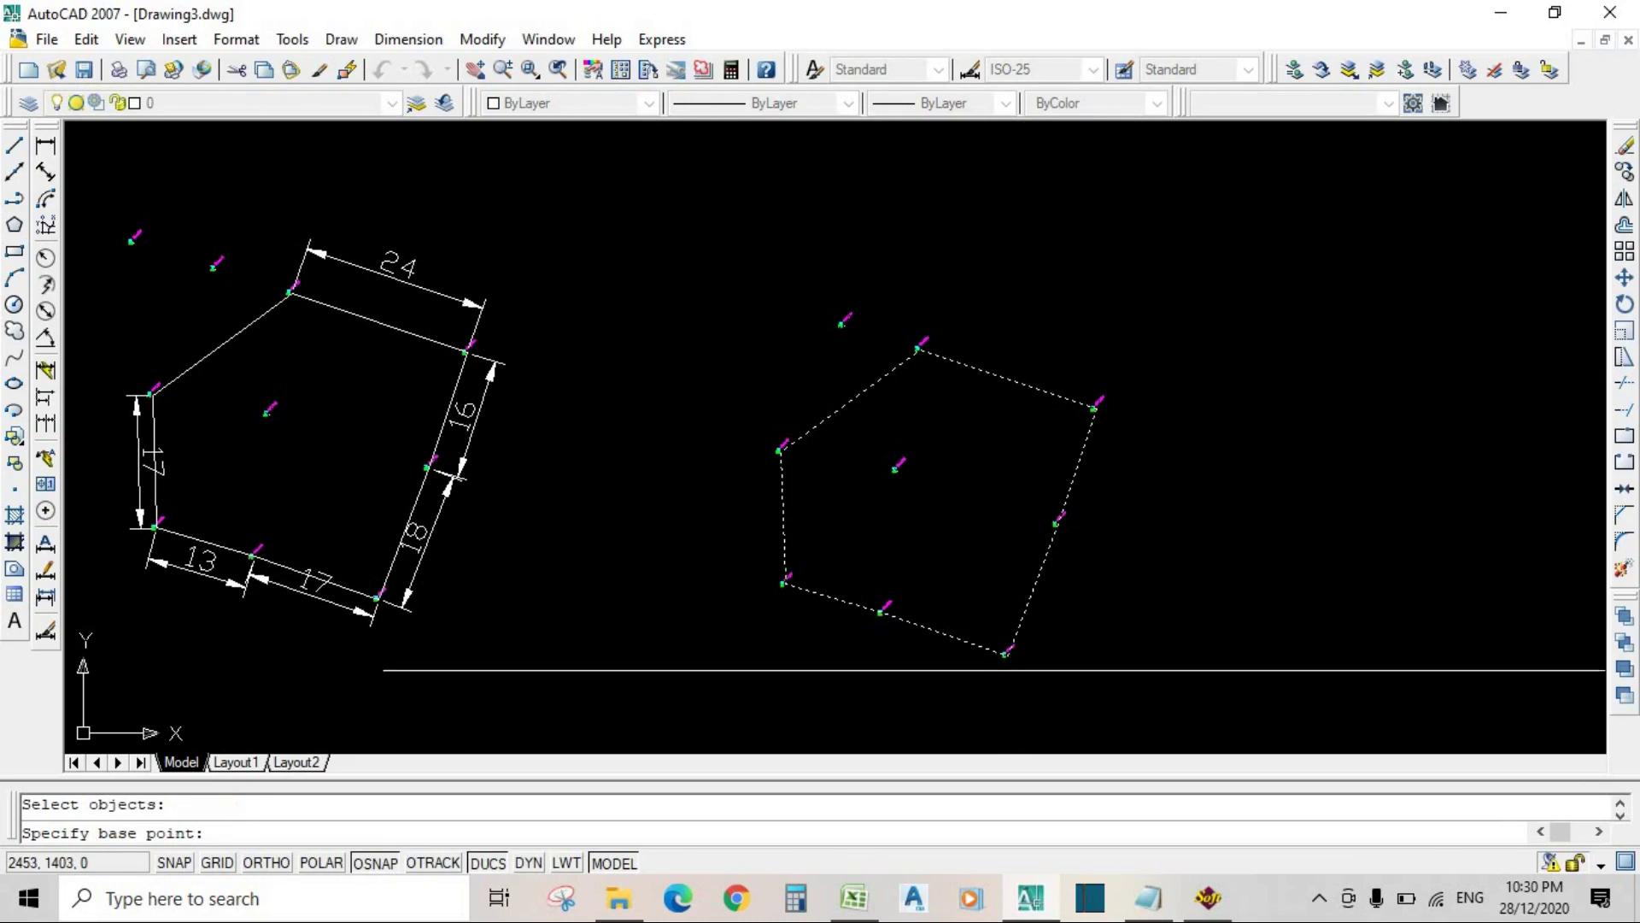
scroll(1005, 658, "up", 6)
left_click(997, 642)
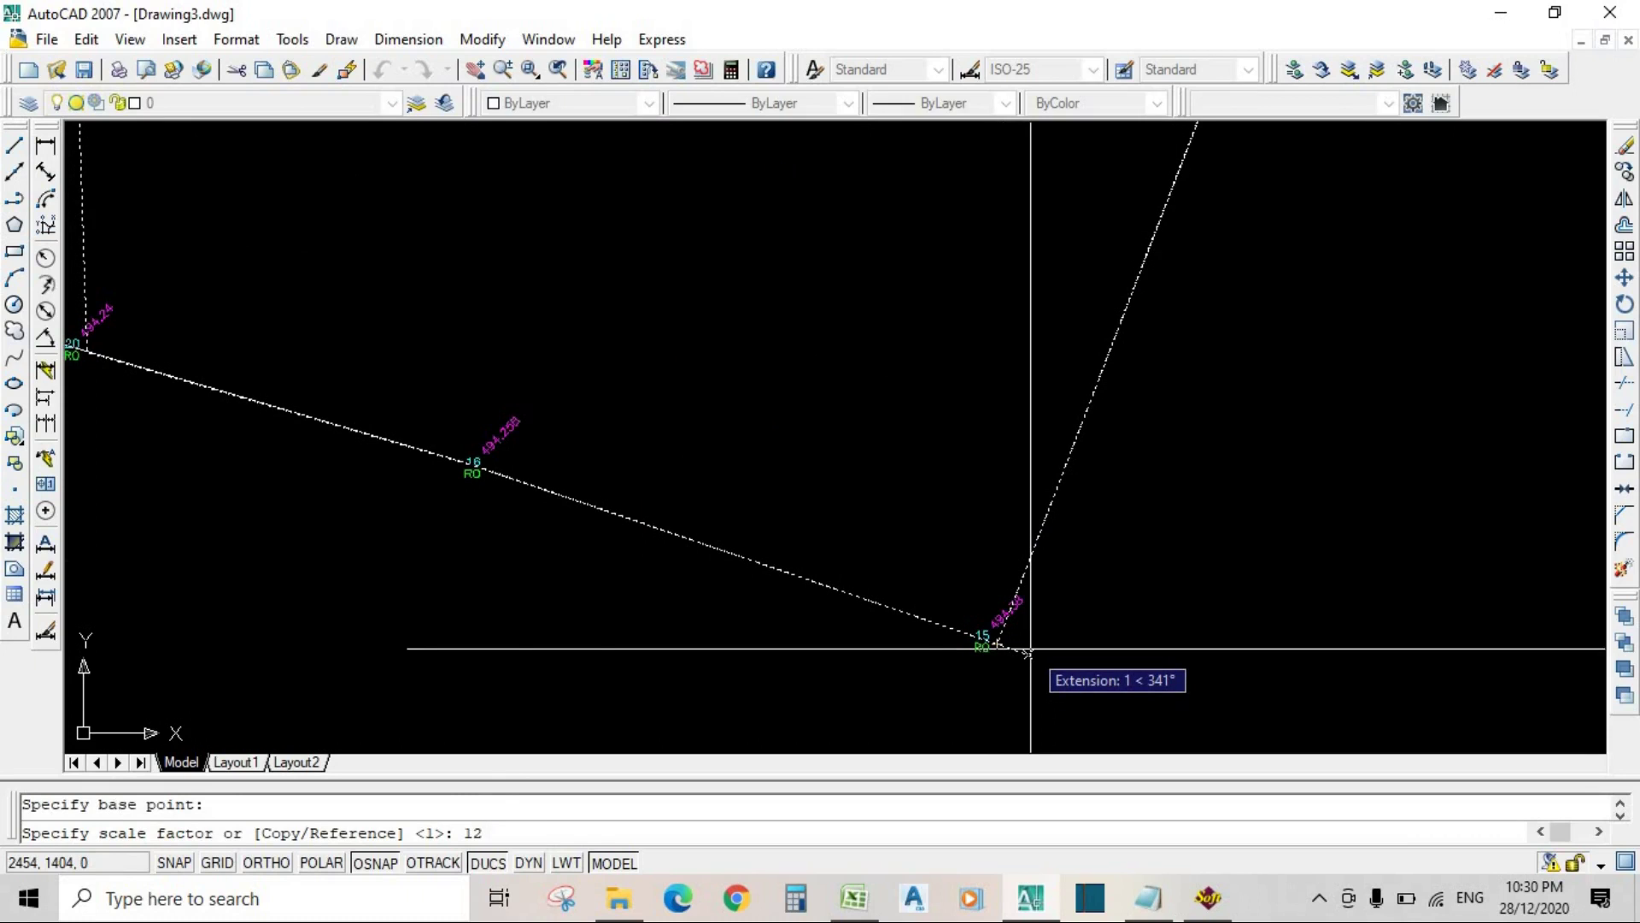
type("12")
key("Return")
scroll(1016, 641, "down", 5)
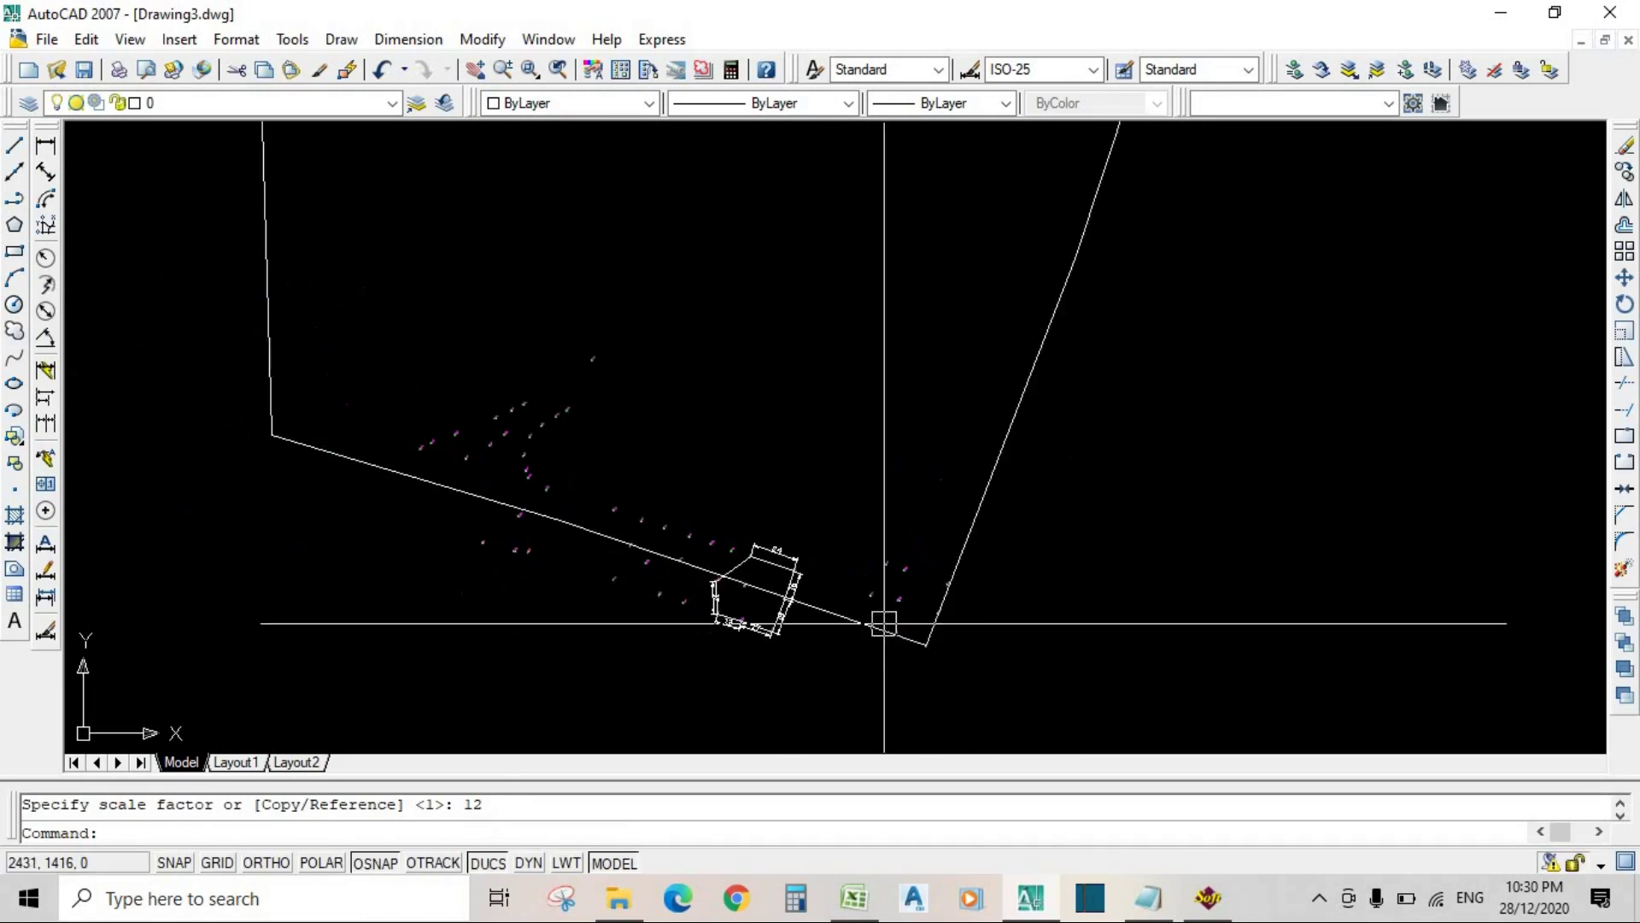
scroll(884, 624, "down", 4)
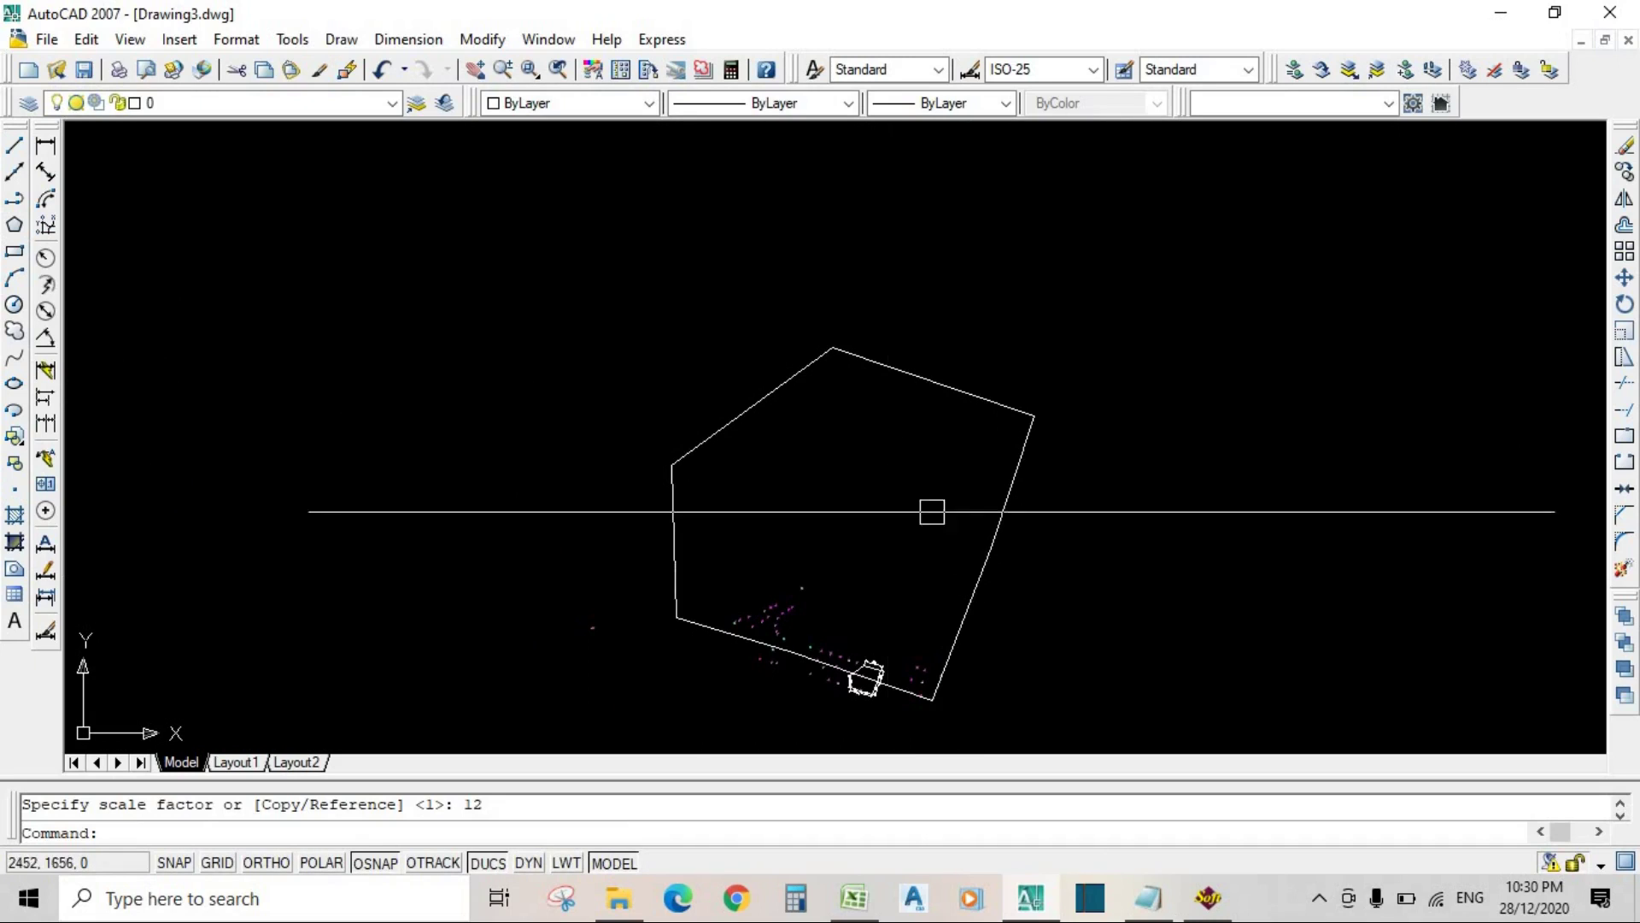
Step: Place an aligned decimal dimension outside the enlarged boundary's short upper-right edge and erase it again
left_click(45, 171)
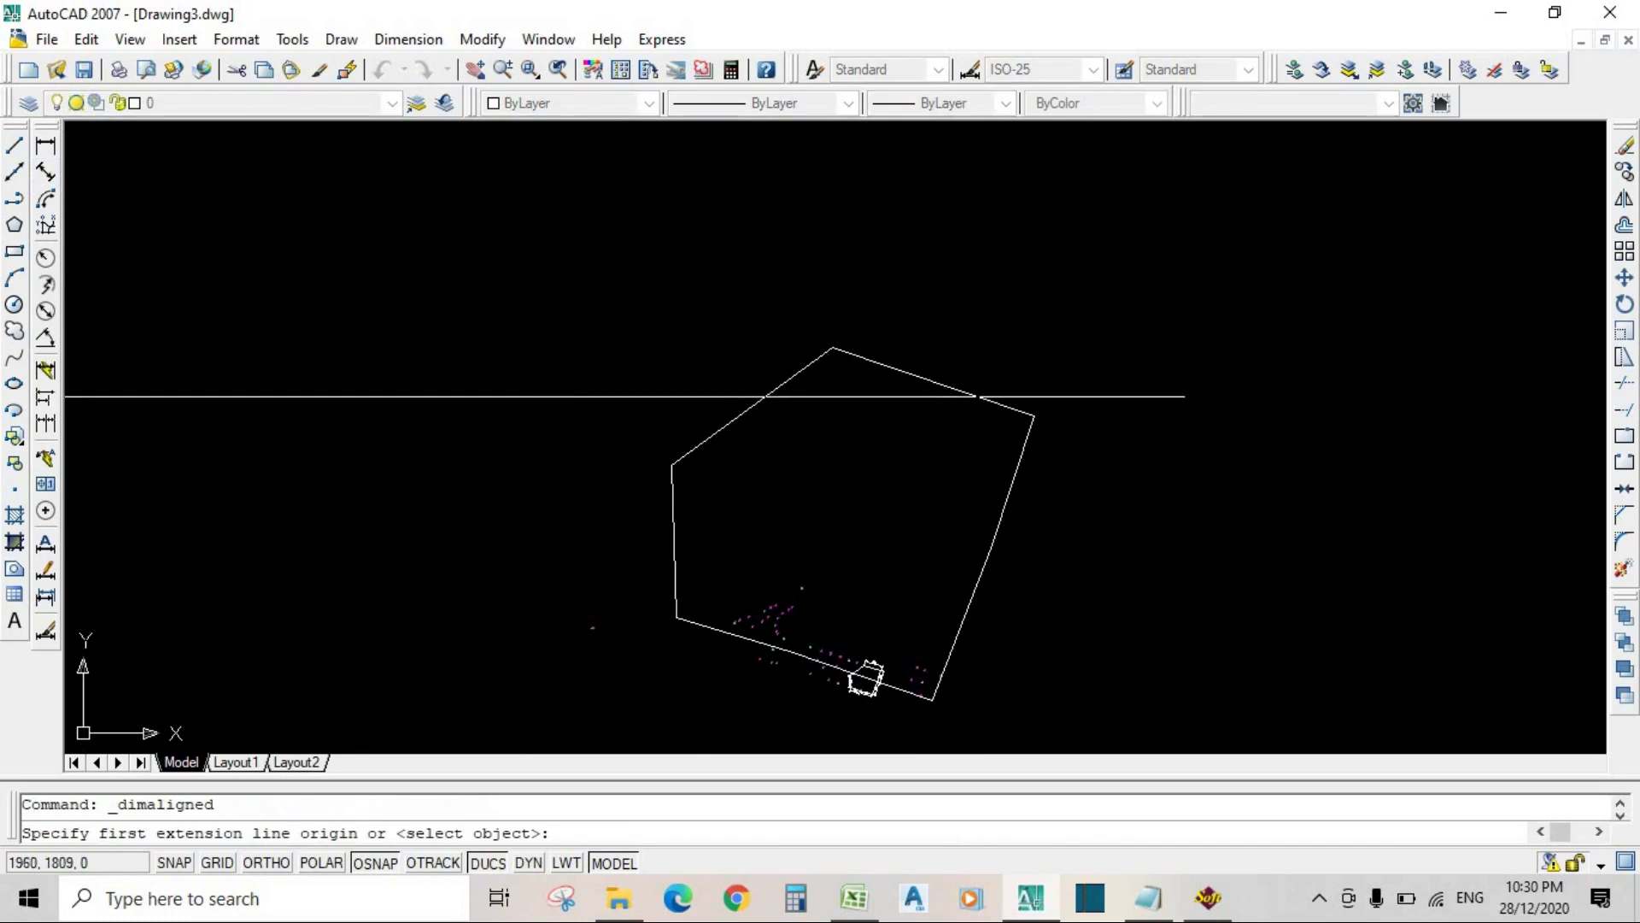
key("Return")
left_click(993, 532)
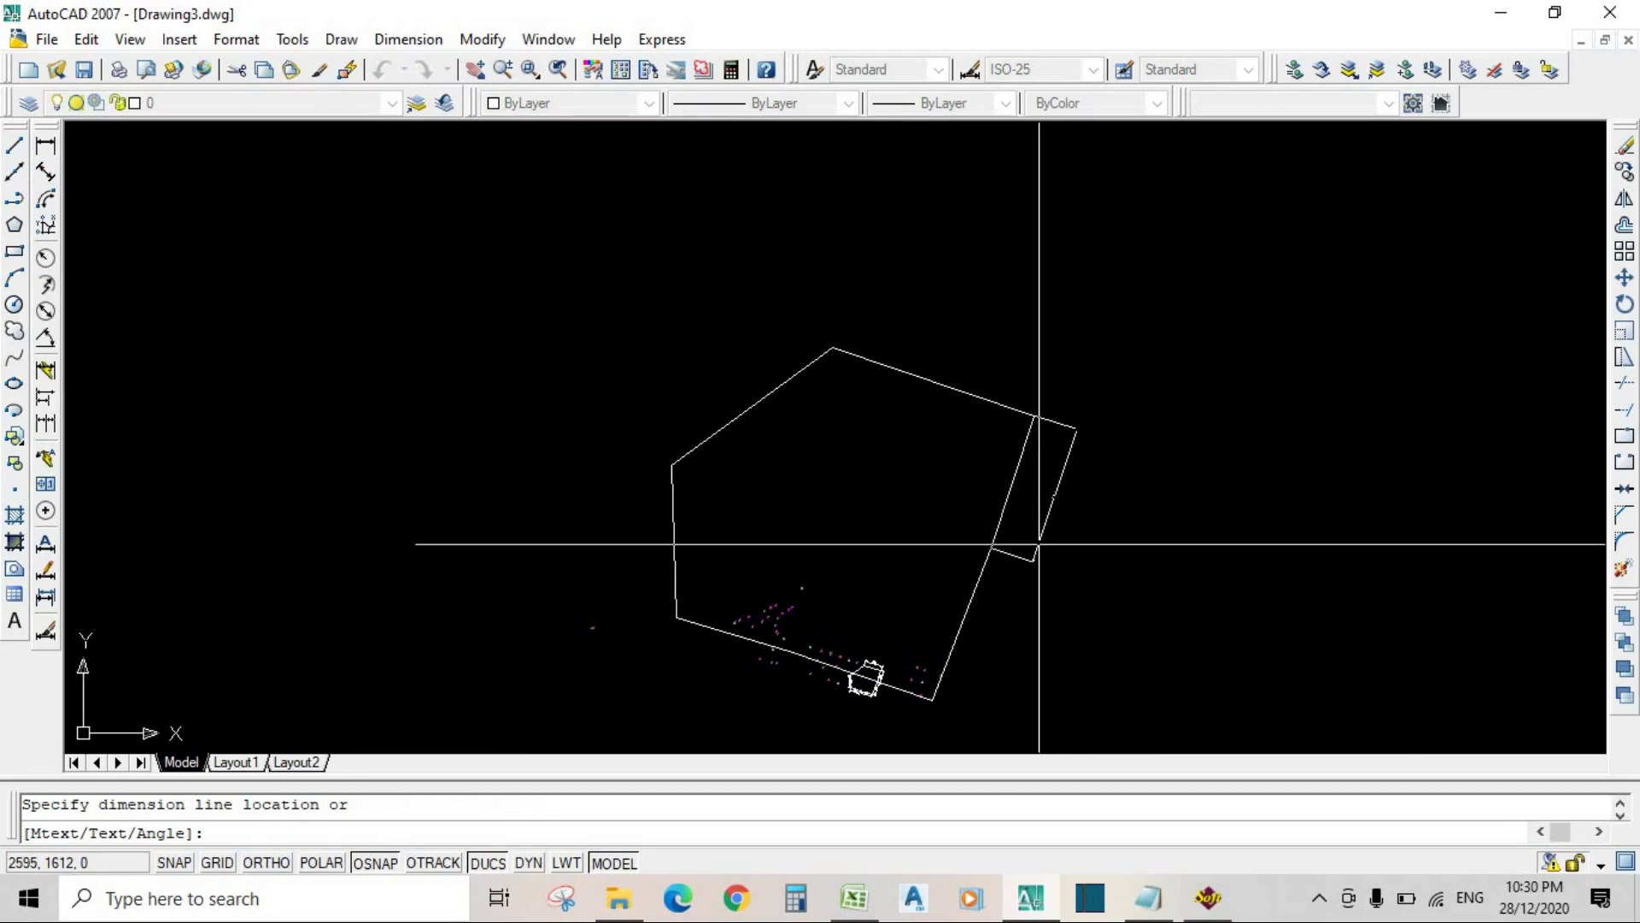
left_click(1021, 543)
scroll(1043, 395, "up", 6)
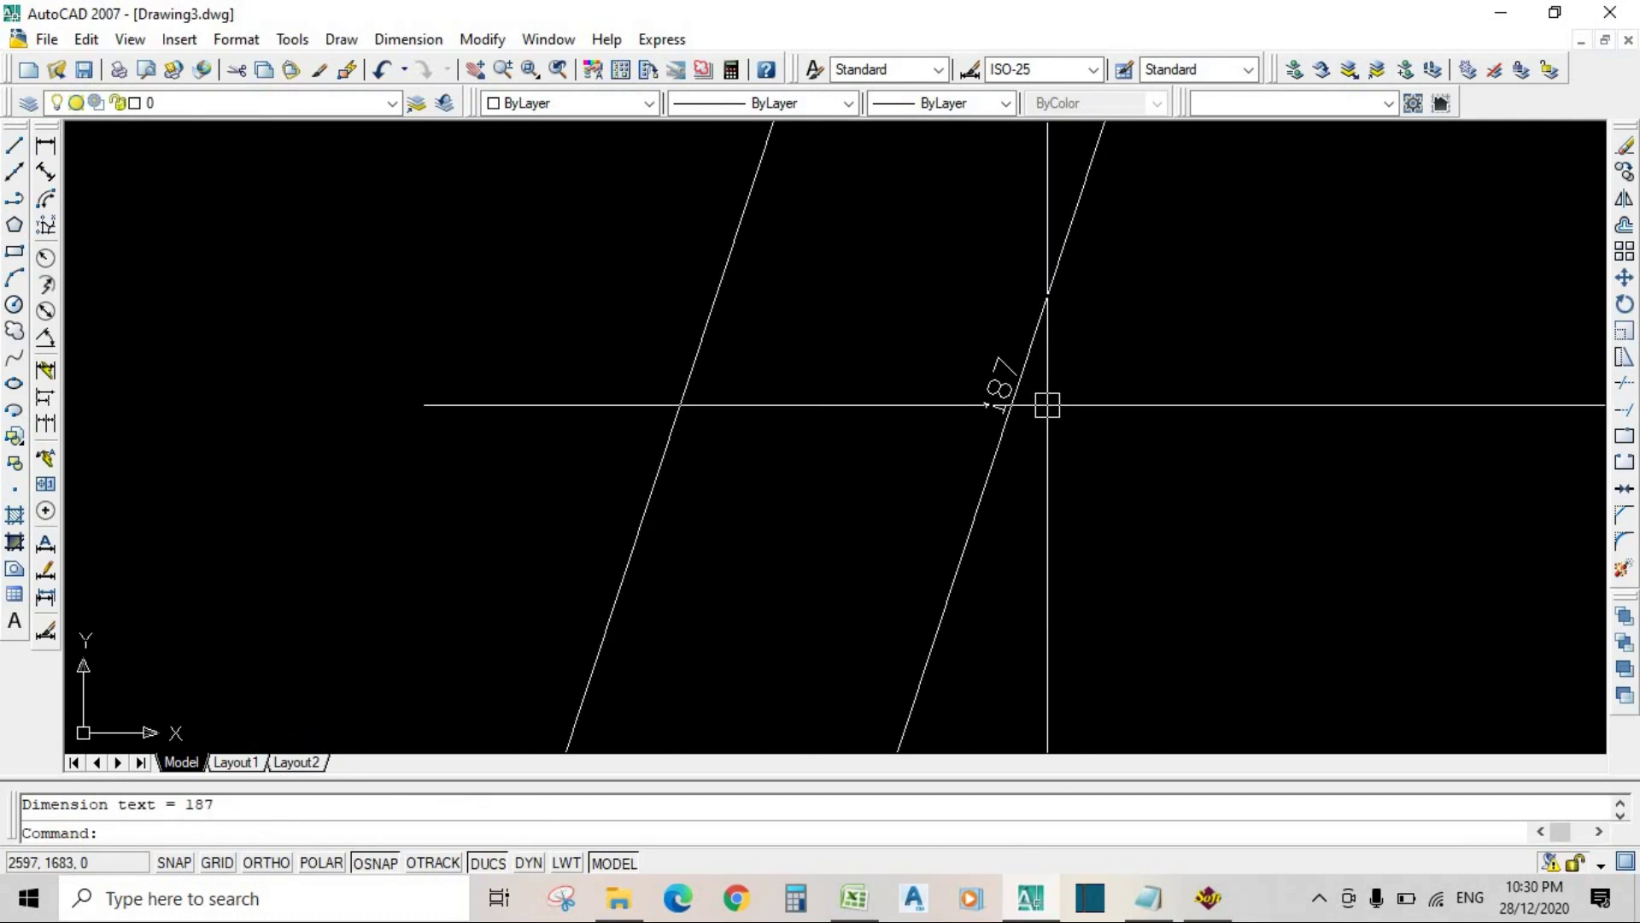
scroll(971, 444, "up", 5)
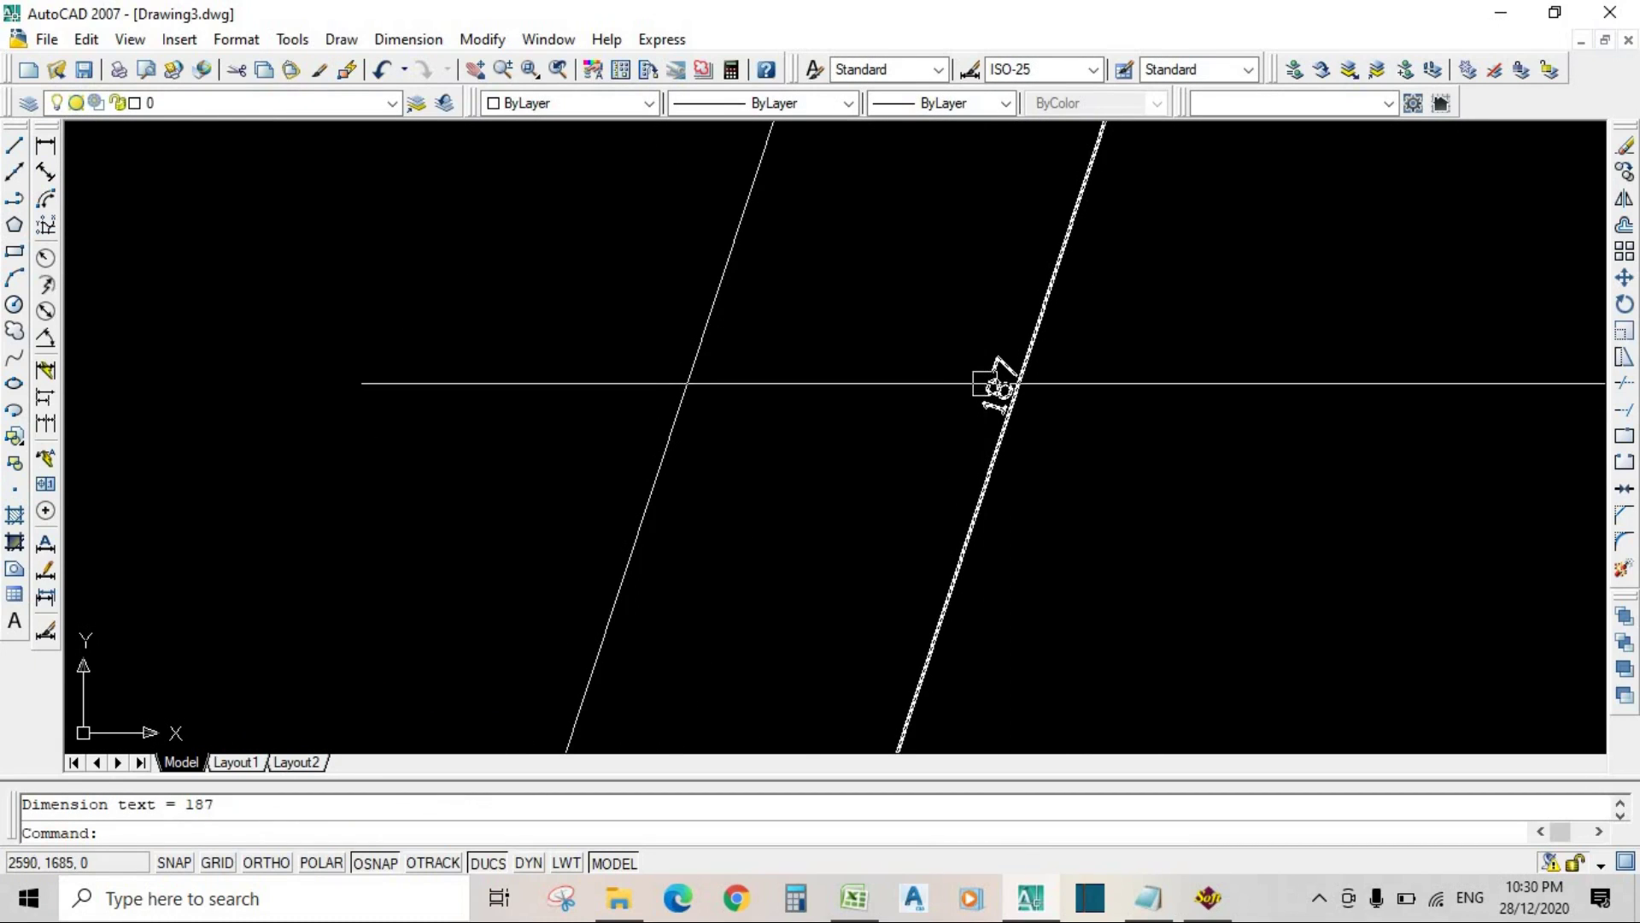
left_click(991, 492)
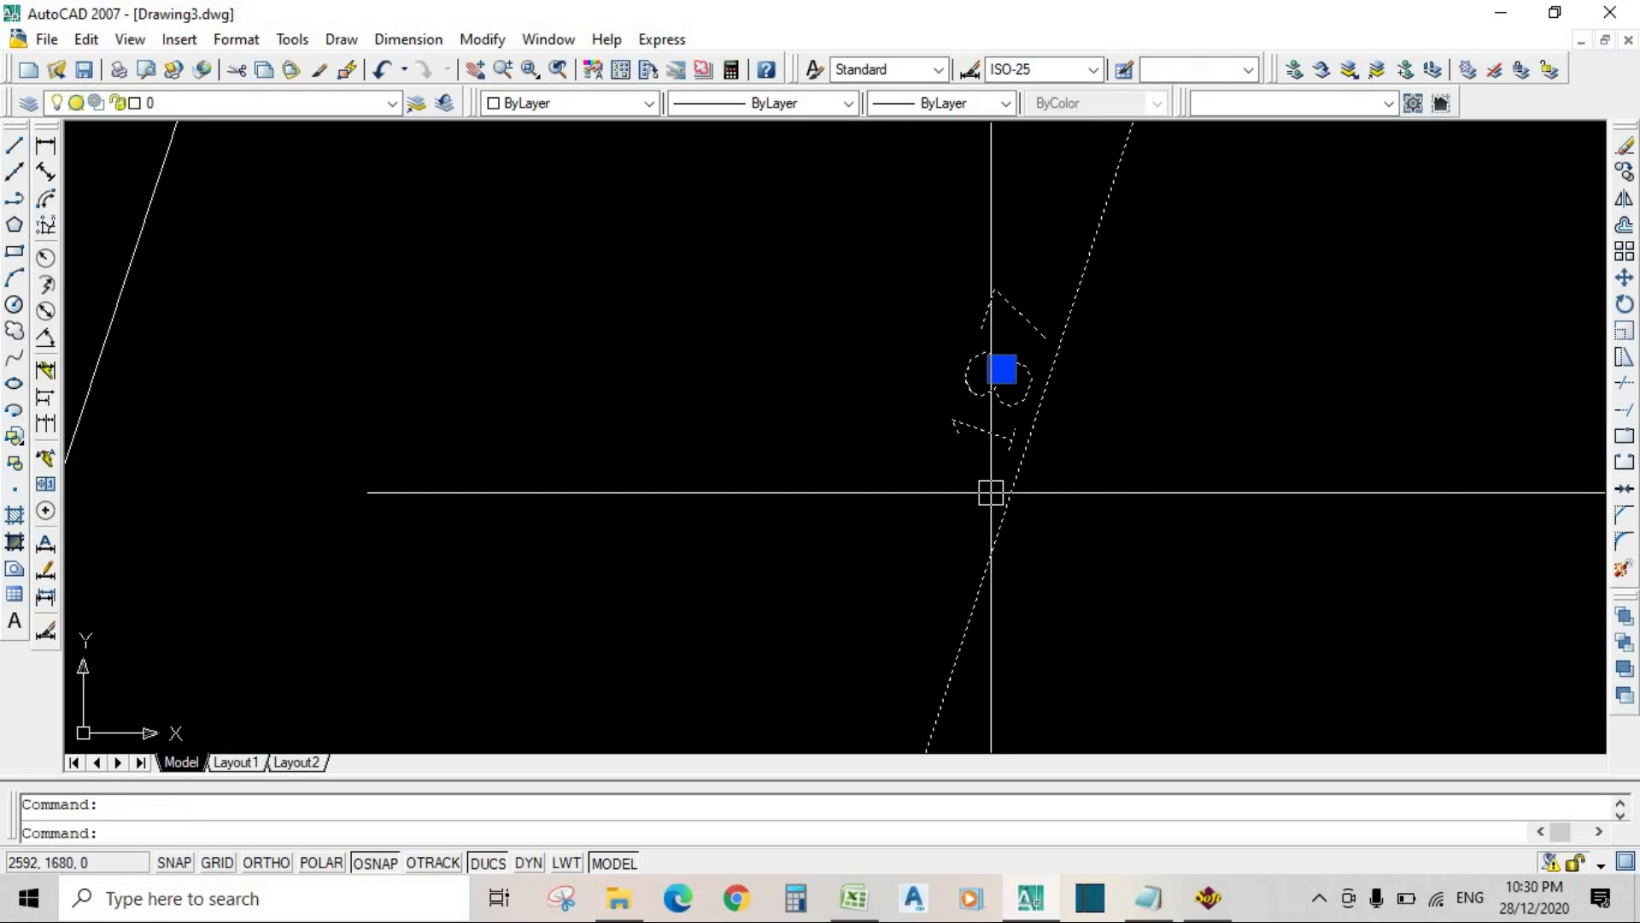
key("Delete")
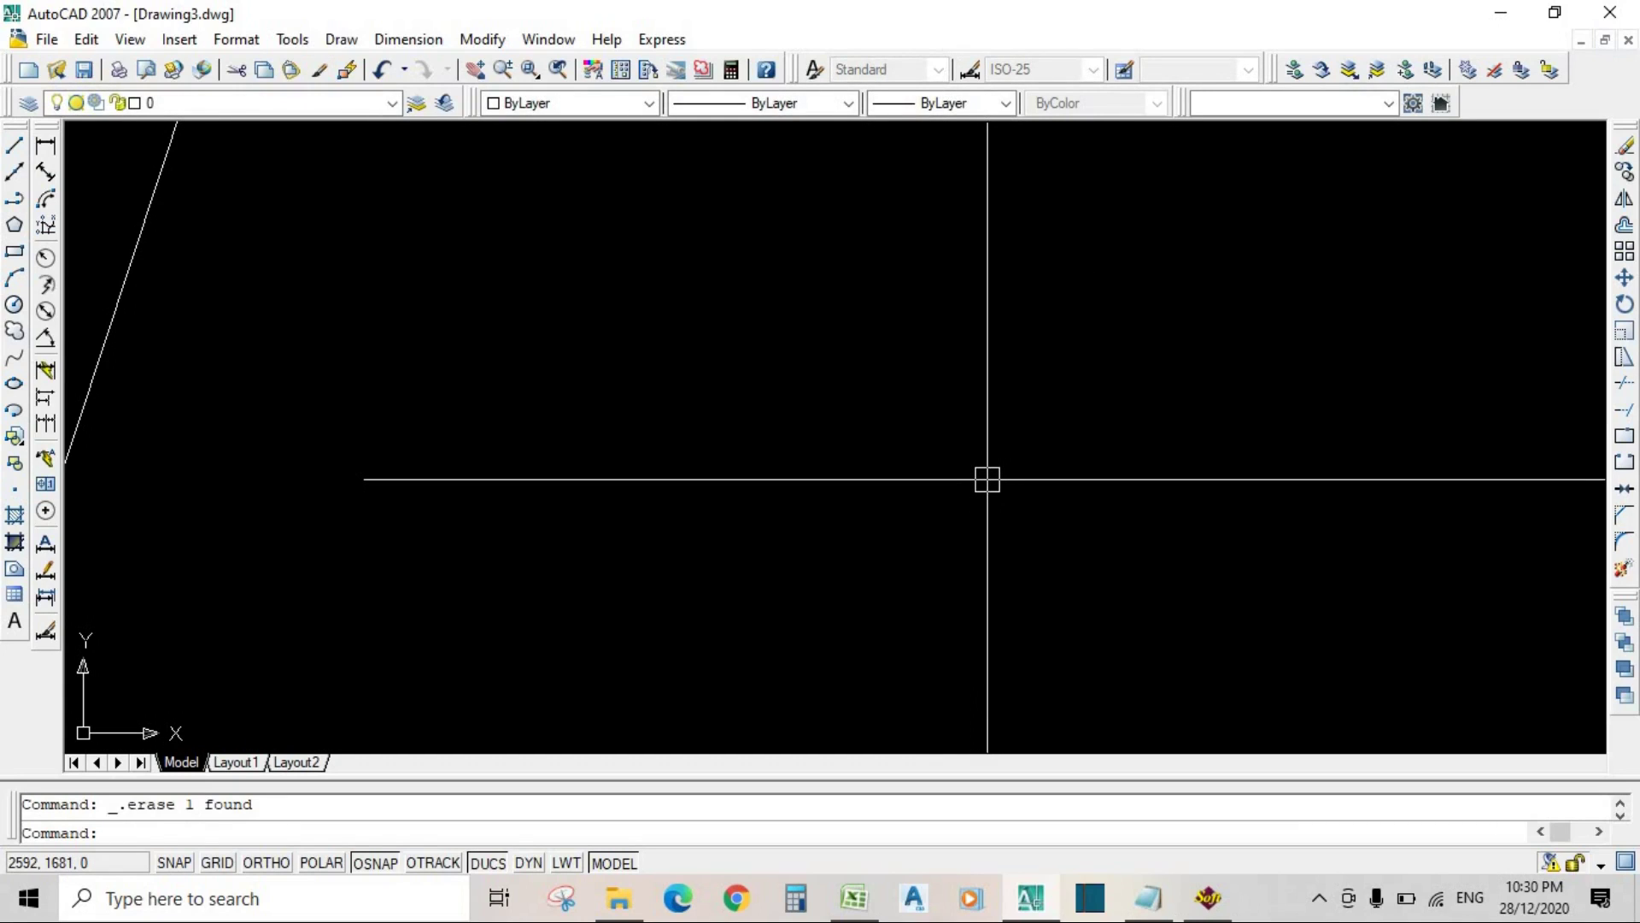
Step: Set the drawing's length units to Engineering with precision 0'-0"
key("Return")
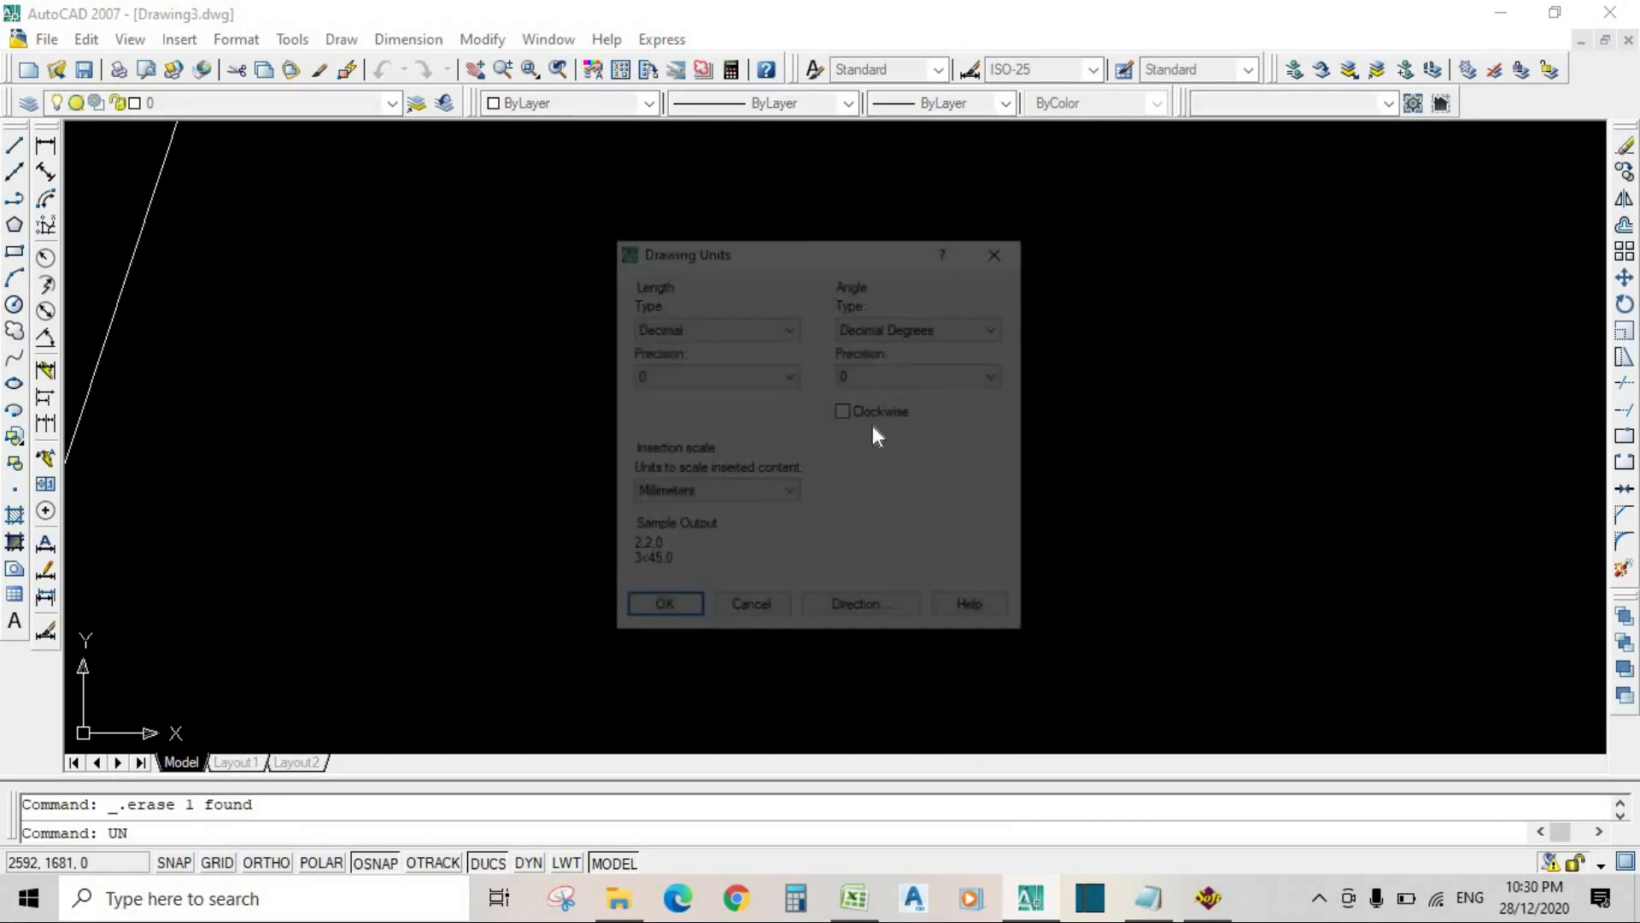
left_click(715, 326)
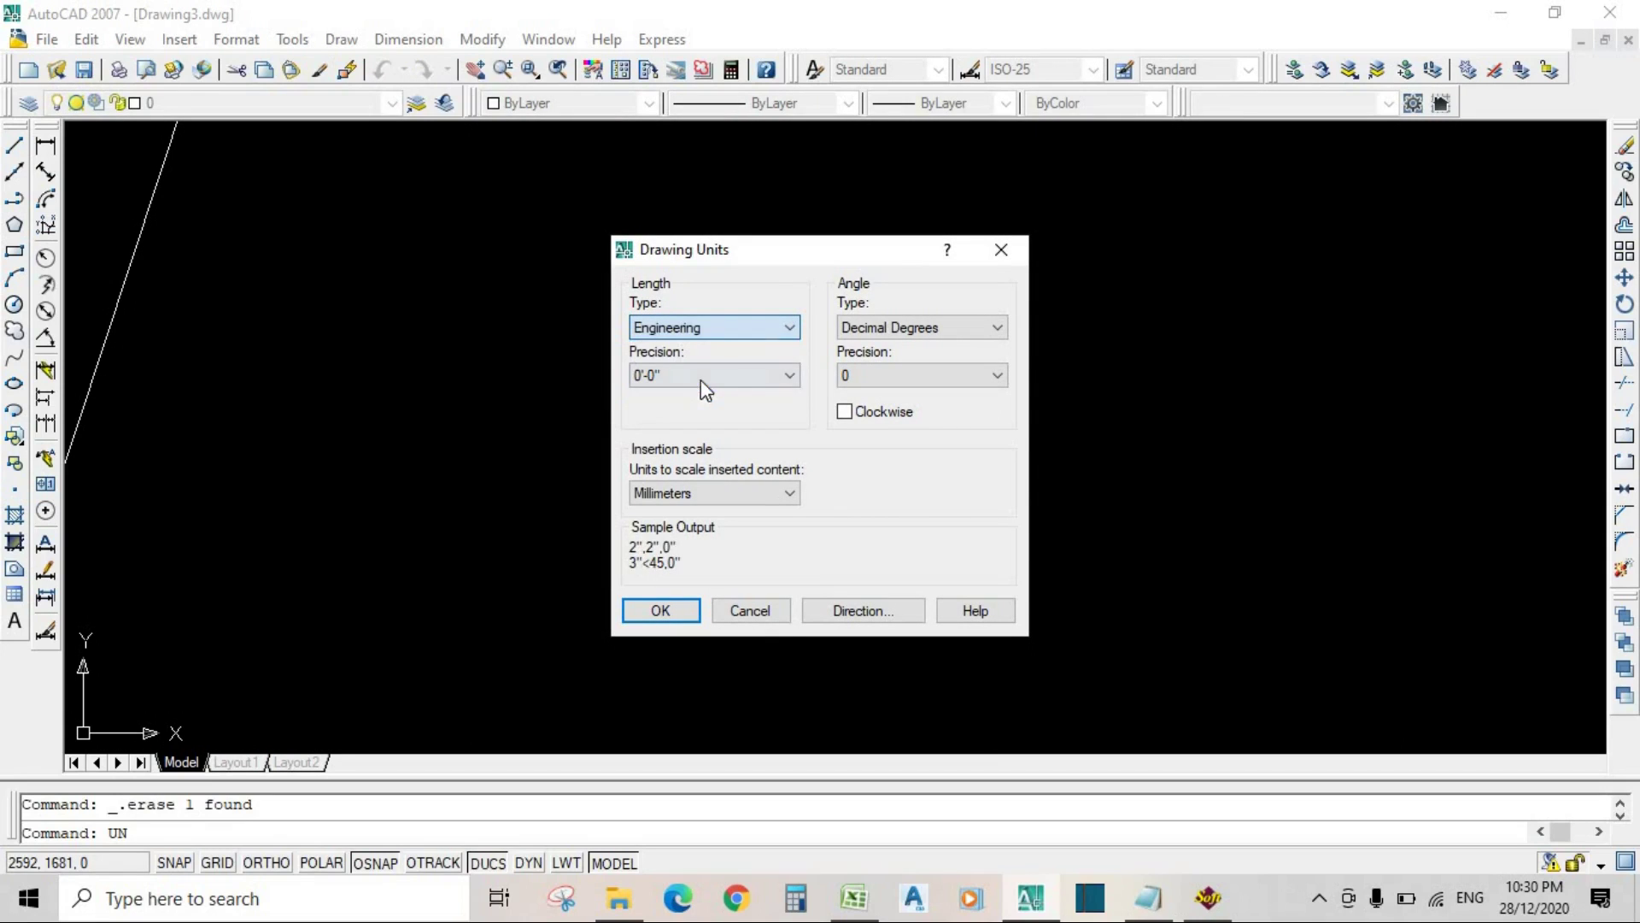
left_click(660, 612)
left_click(897, 510)
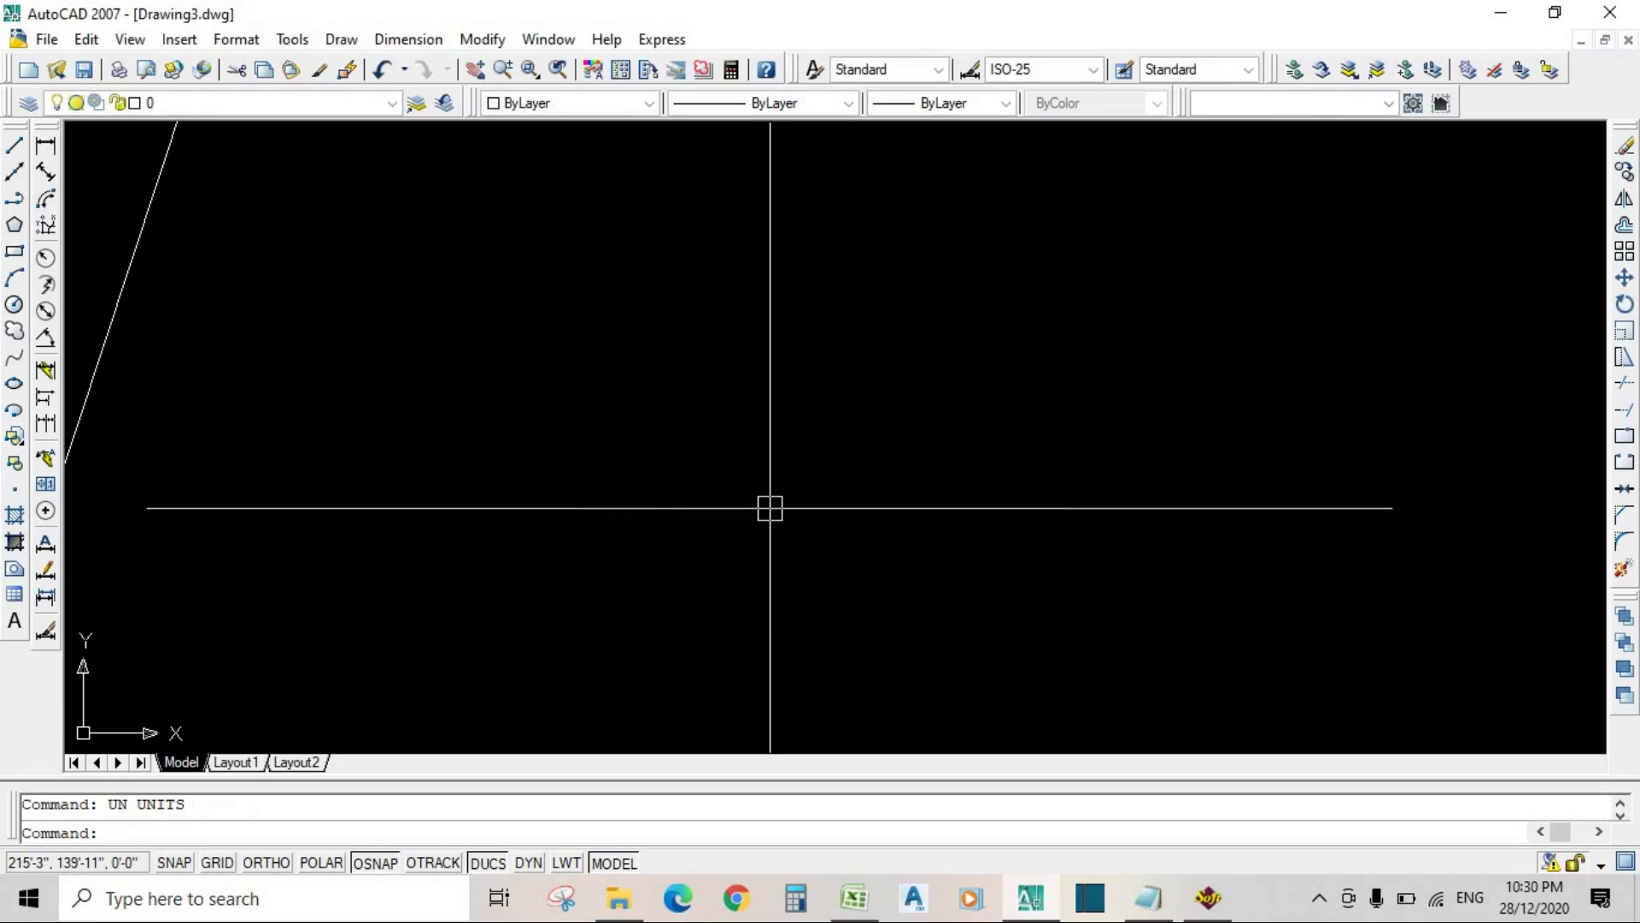
Step: Set the primary unit format of dimension style ISO-25 to Engineering with precision 0'-0"
key("Return")
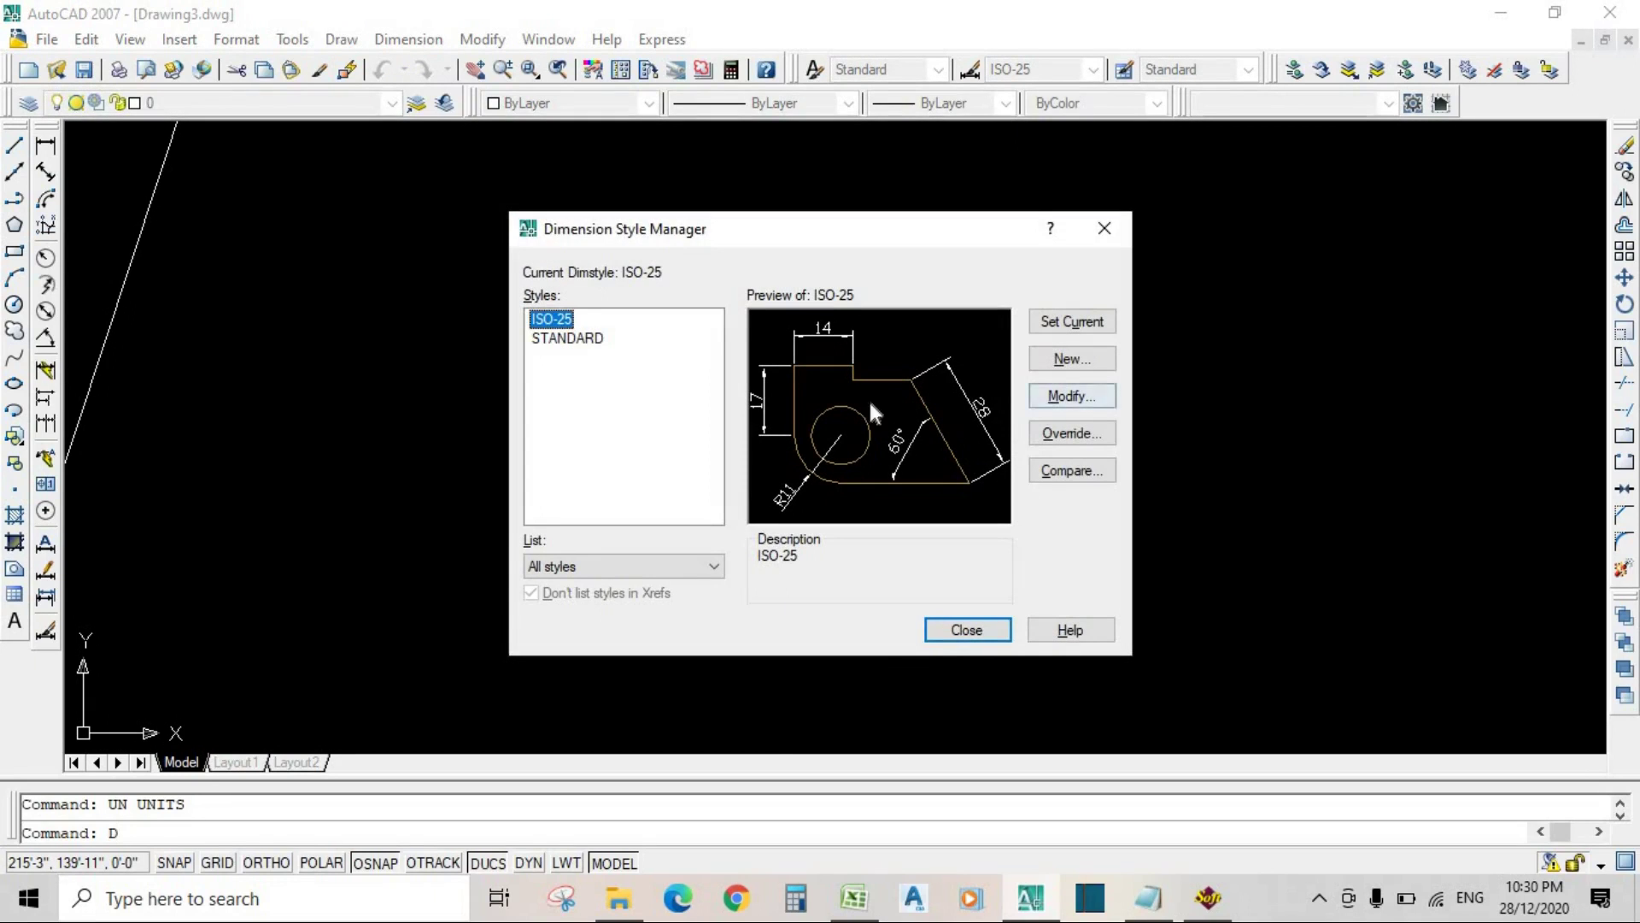
key("Return")
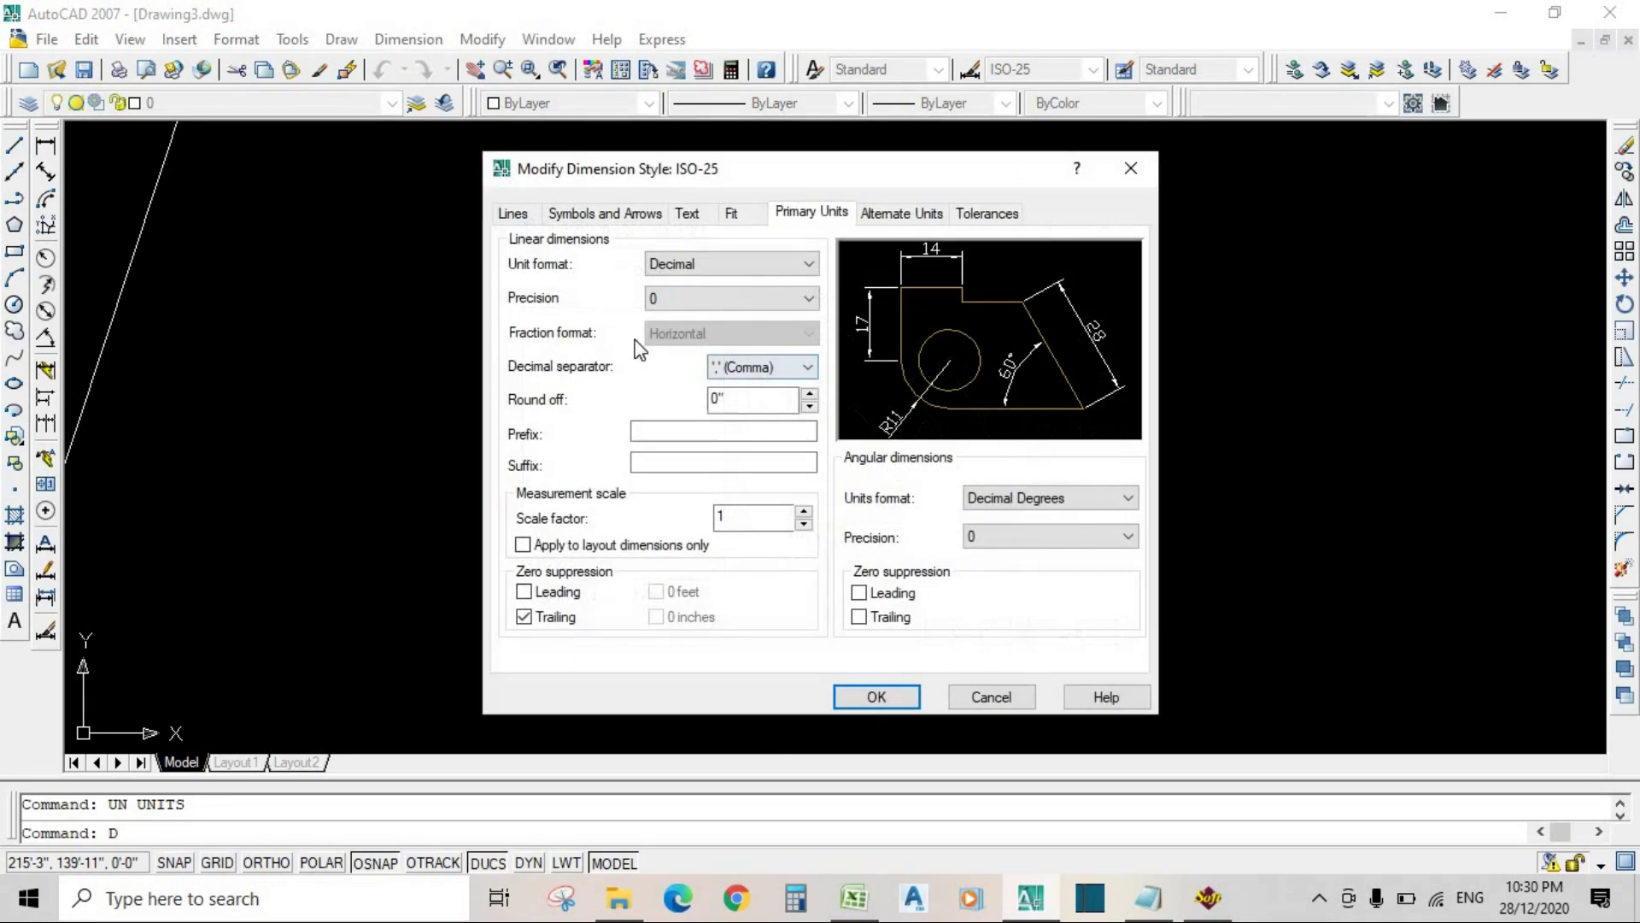
left_click(688, 267)
left_click(675, 316)
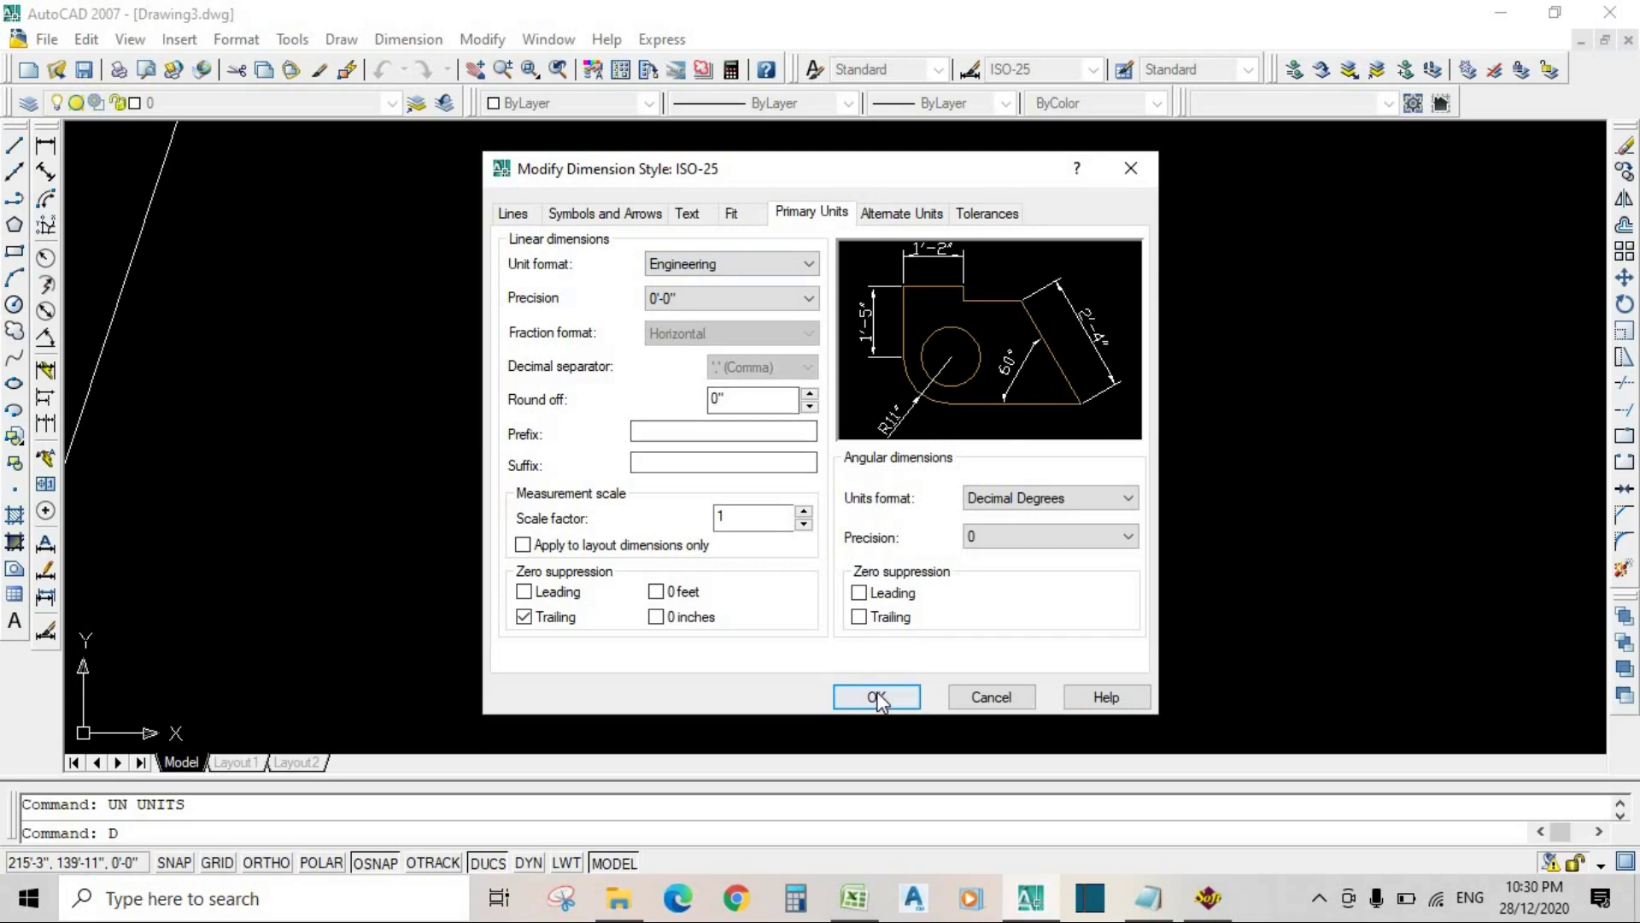
key("Return")
key("Escape")
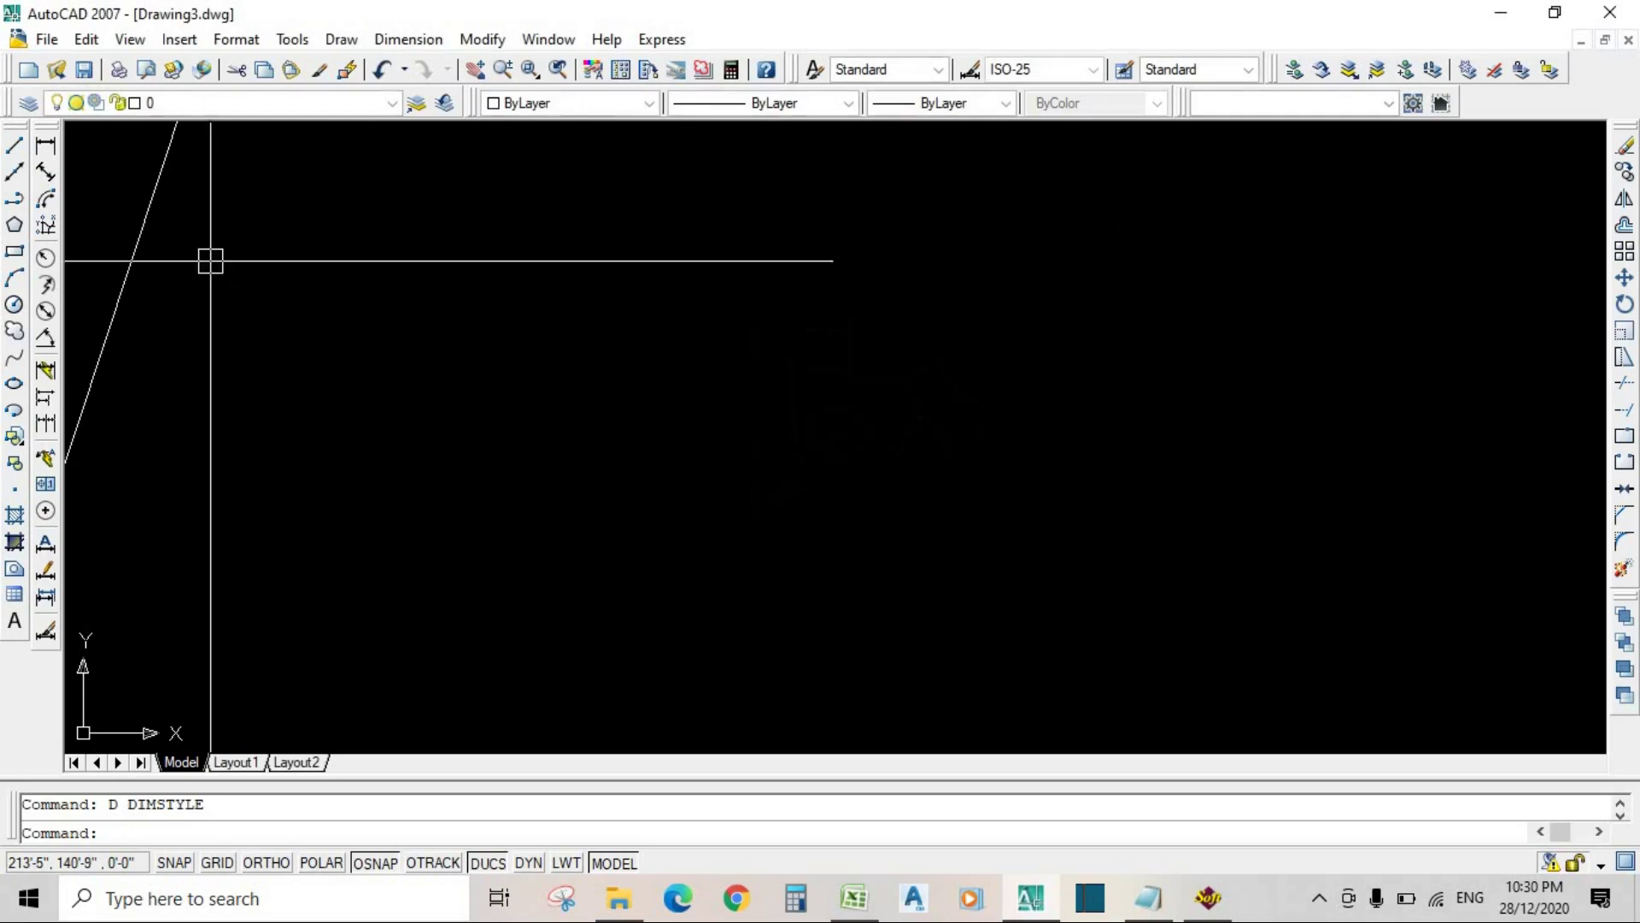
Step: Place an aligned Engineering dimension outside the enlarged boundary's short upper-right edge
left_click(46, 171)
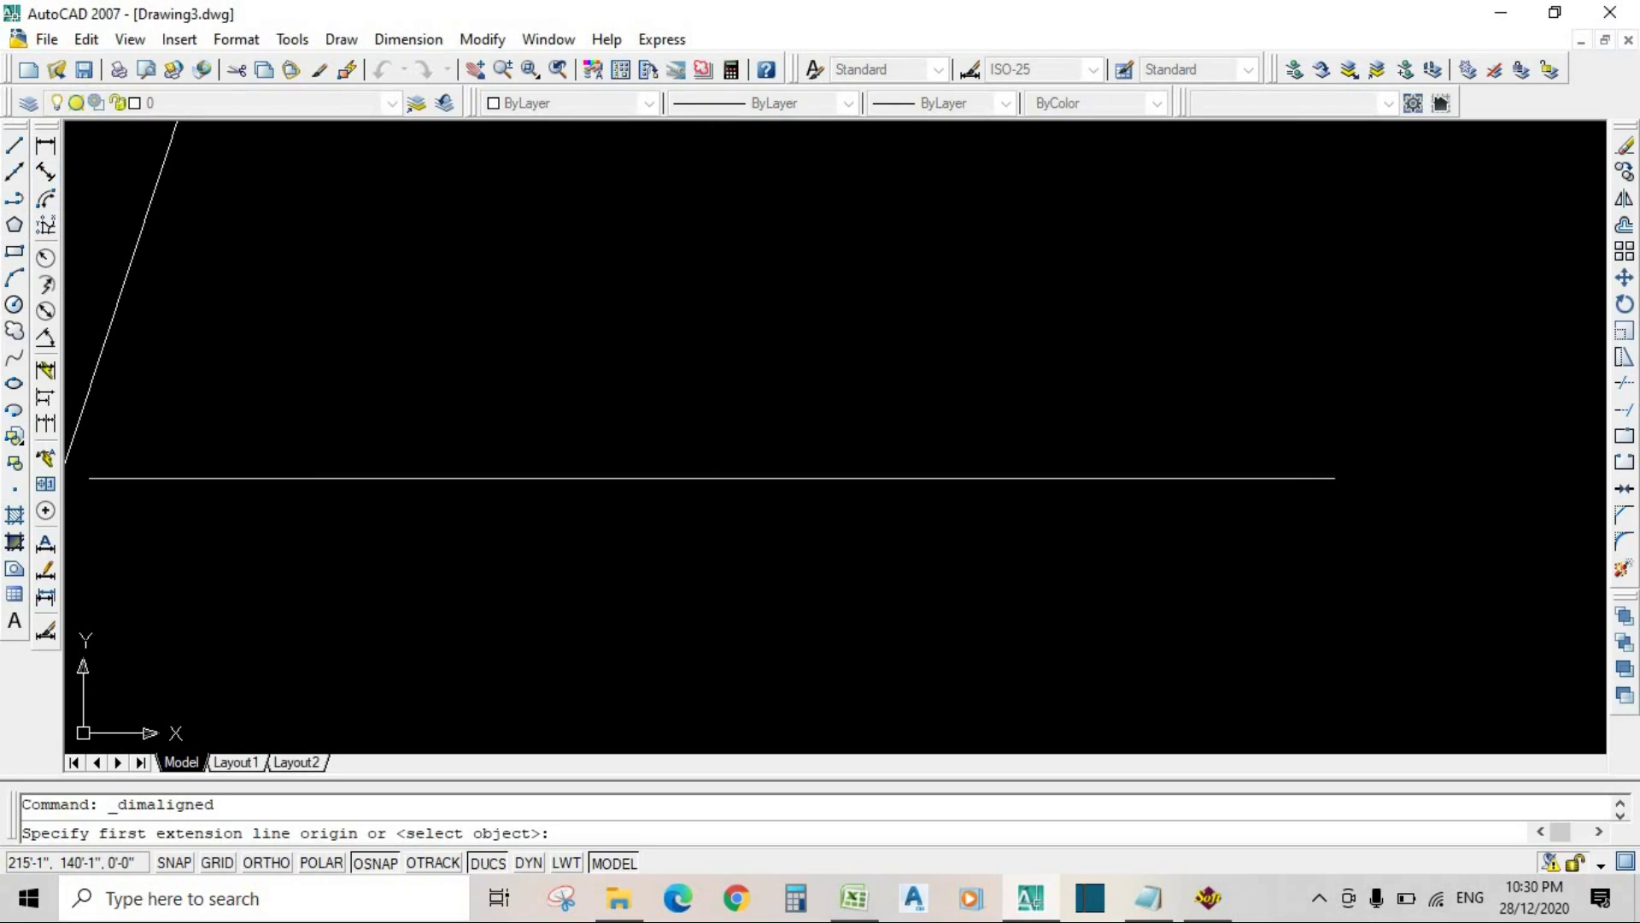
middle_click_drag(94, 320, 545, 661)
middle_click_drag(588, 398, 613, 438)
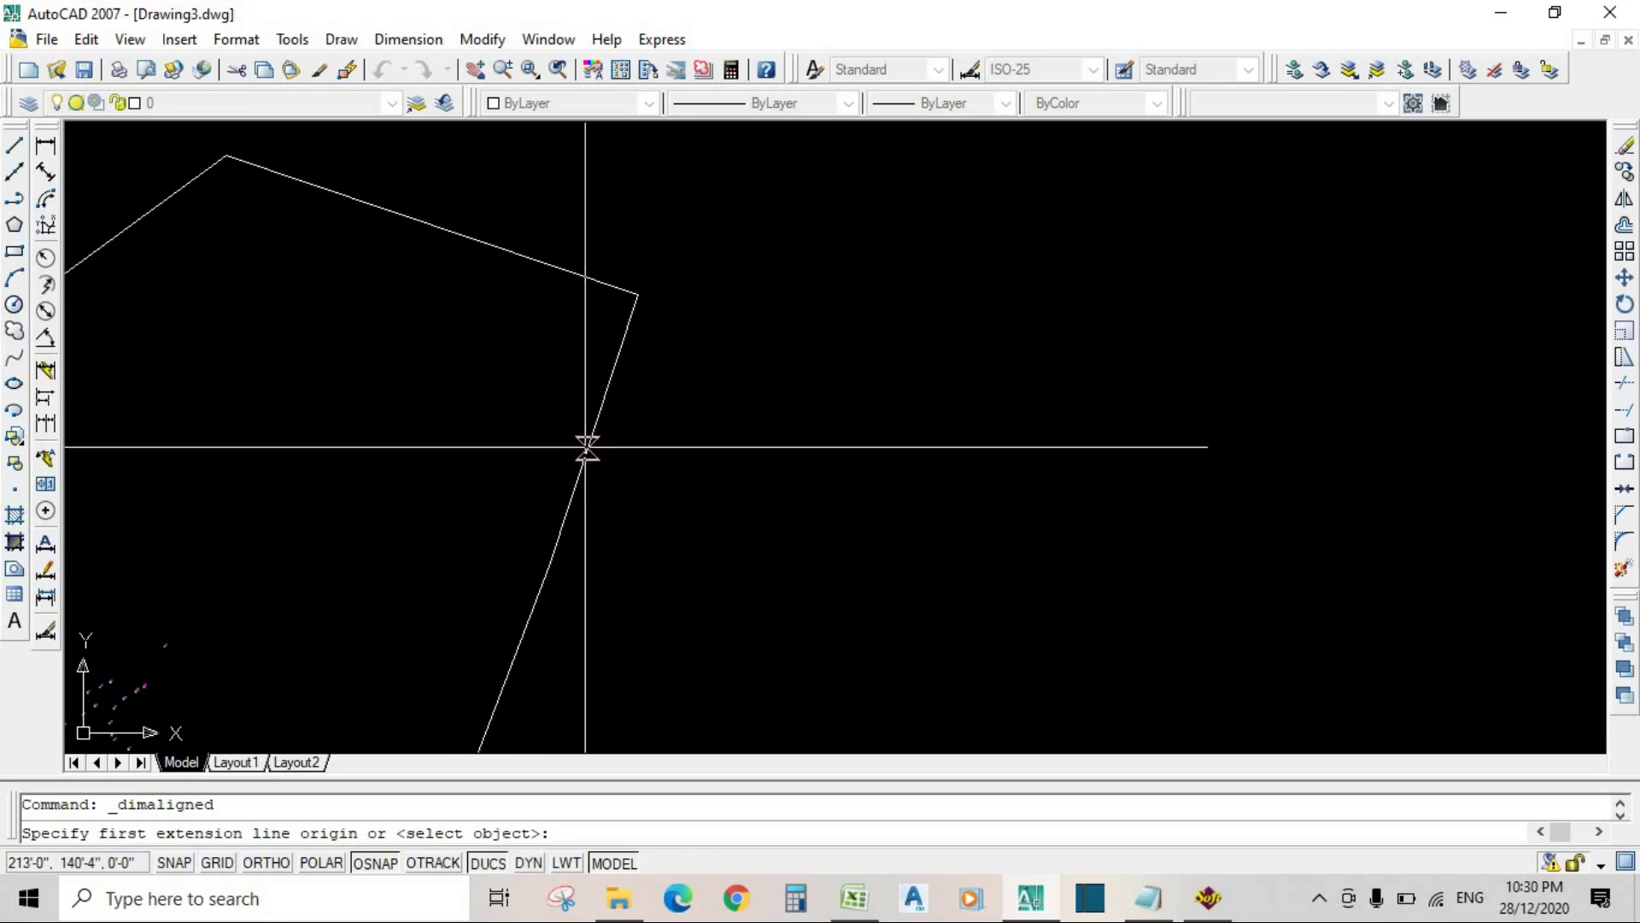
key("Return")
left_click(585, 444)
left_click(677, 480)
scroll(677, 450, "up", 5)
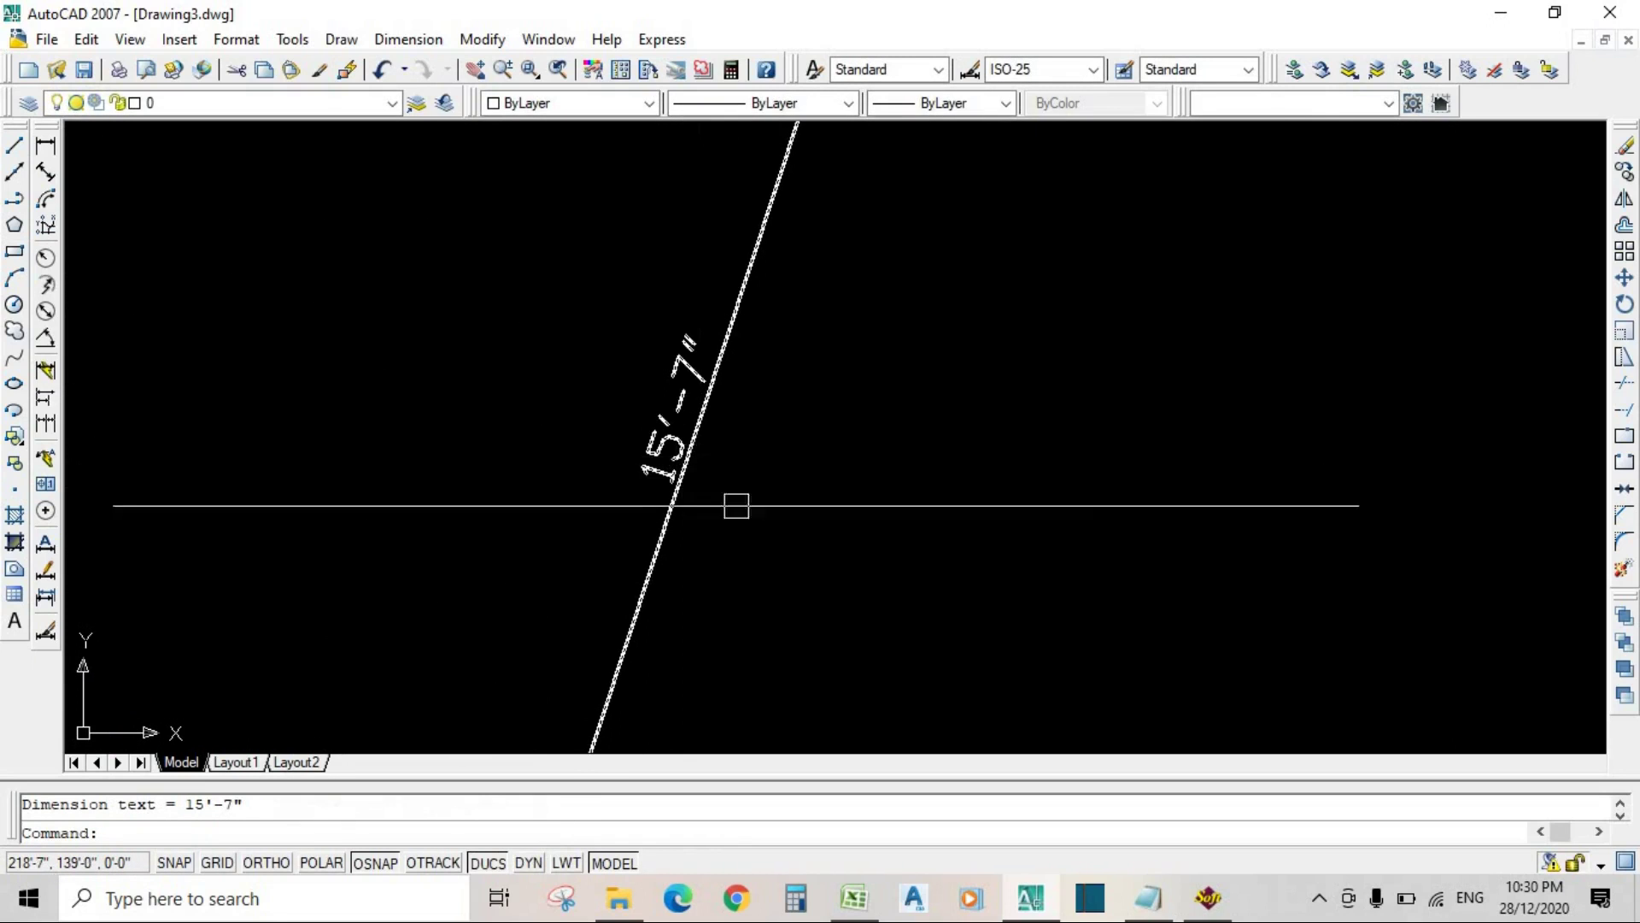
Step: Compare the original boundary's dimension between points 13 and 14 with the one on the enlarged copy
scroll(689, 469, "down", 6)
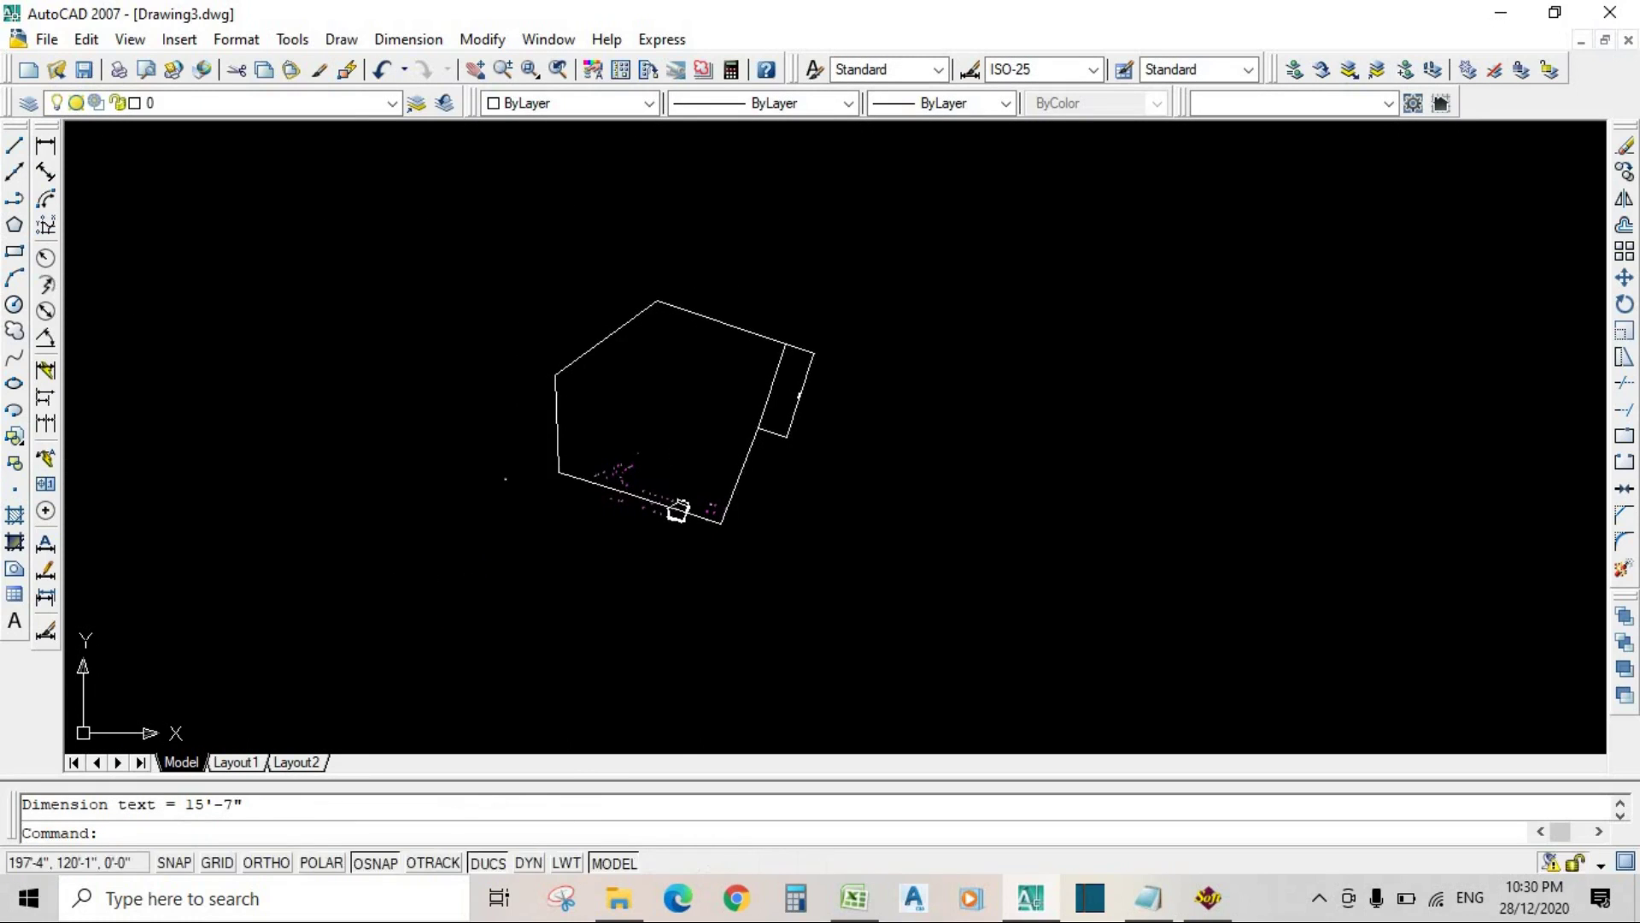
scroll(678, 510, "up", 10)
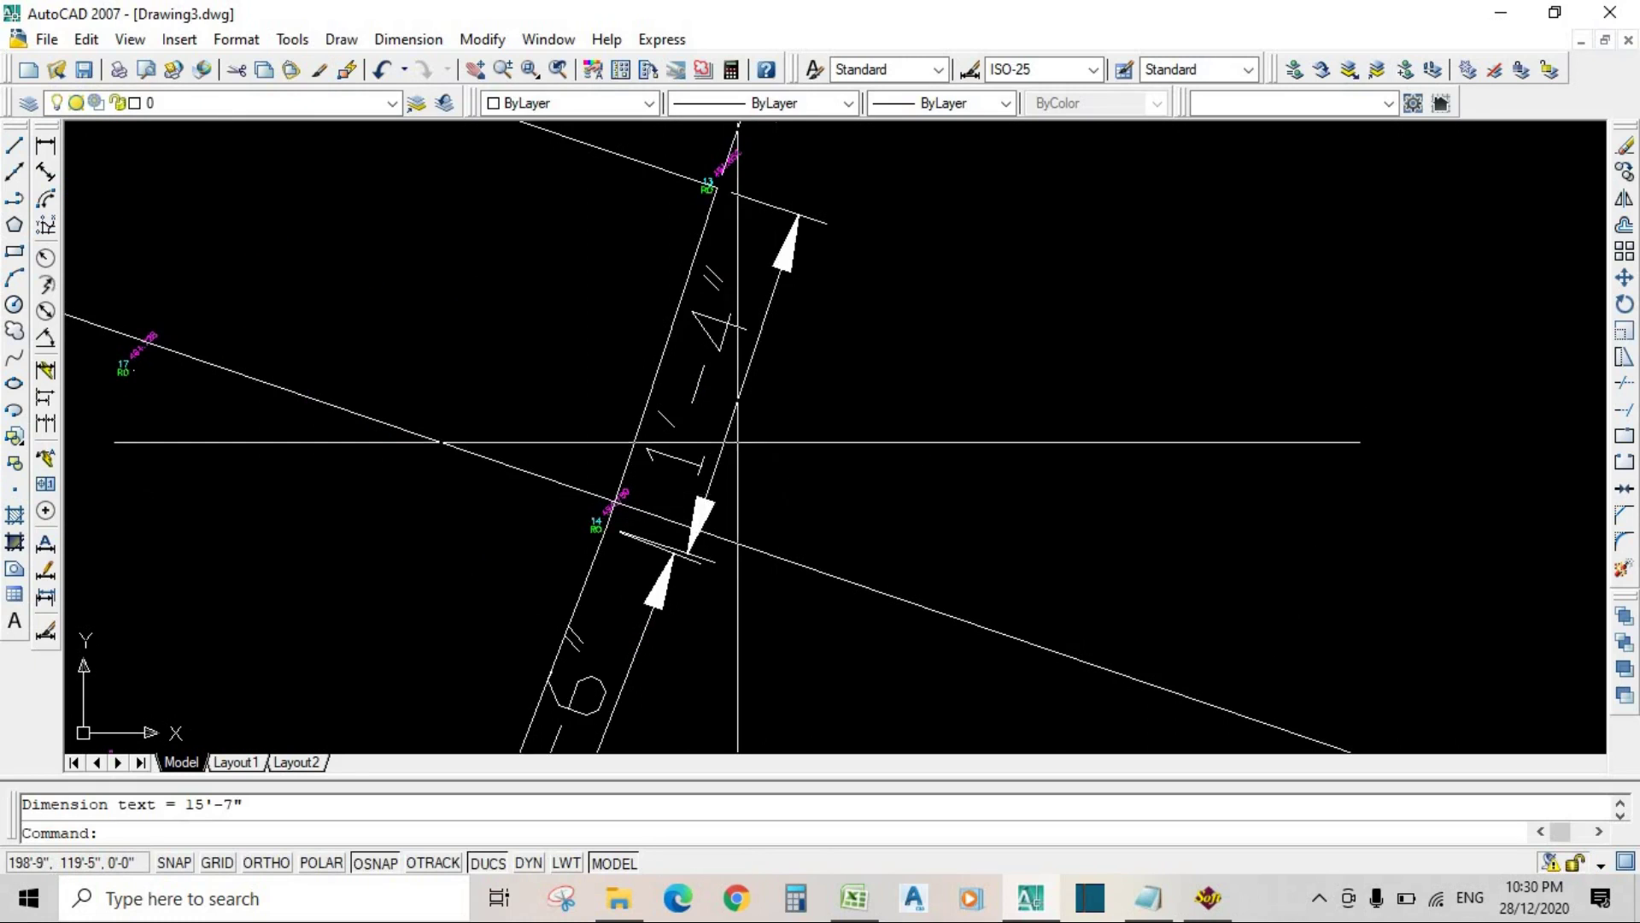
scroll(737, 442, "down", 6)
scroll(684, 491, "up", 6)
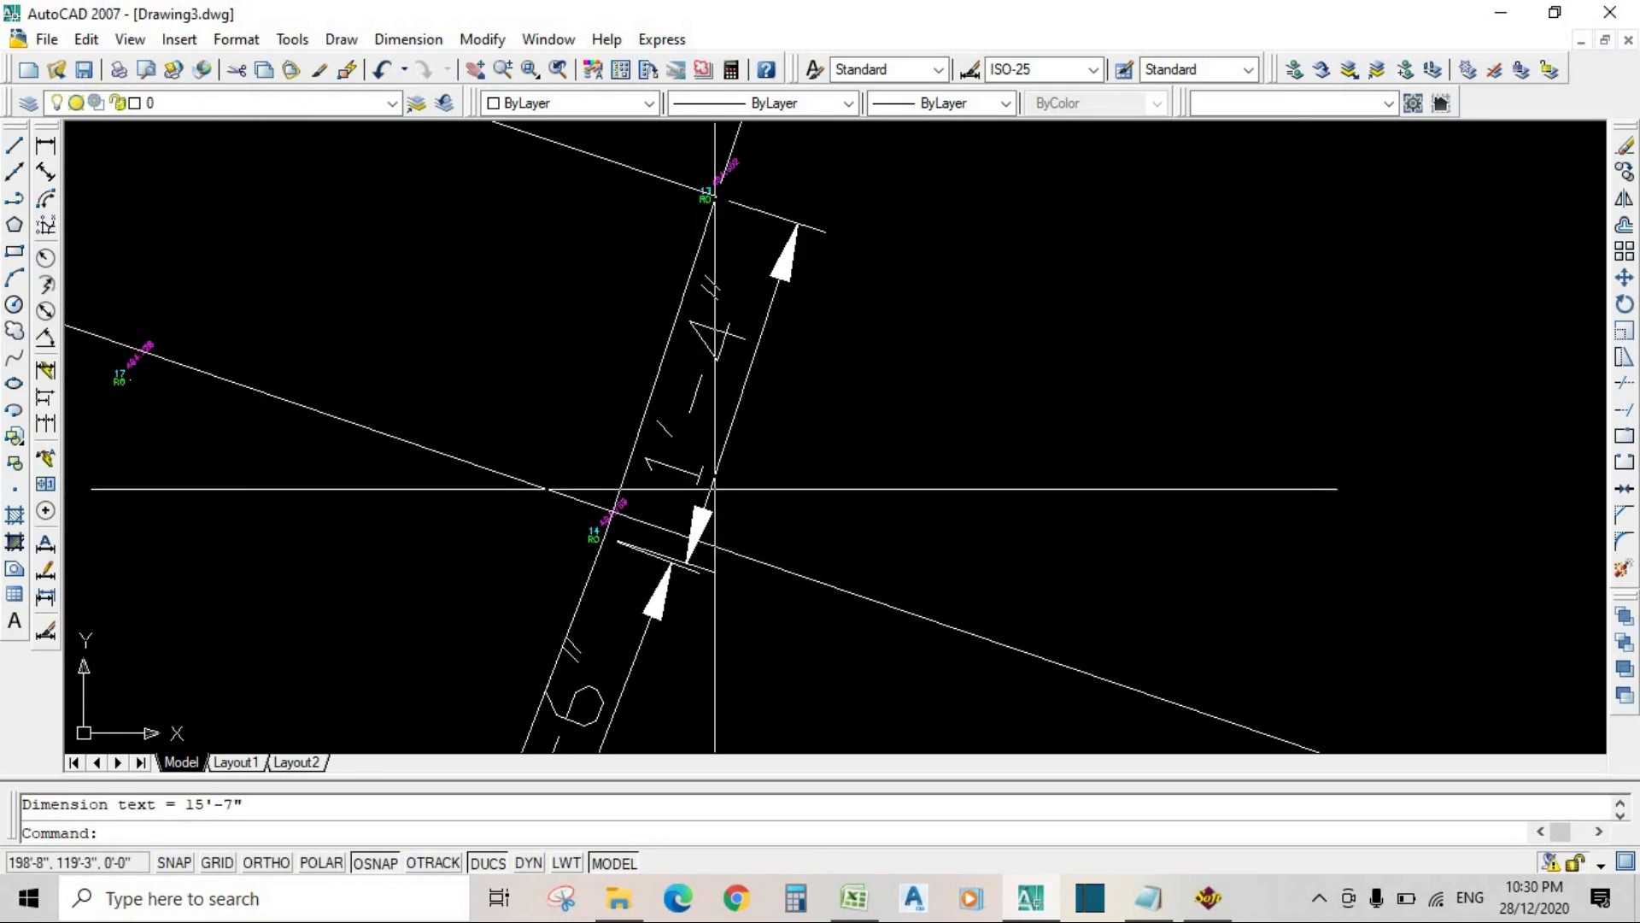
Step: Examine the original boundary's Engineering dimensions and its position relative to the enlarged copy
scroll(714, 488, "down", 1)
scroll(718, 462, "down", 4)
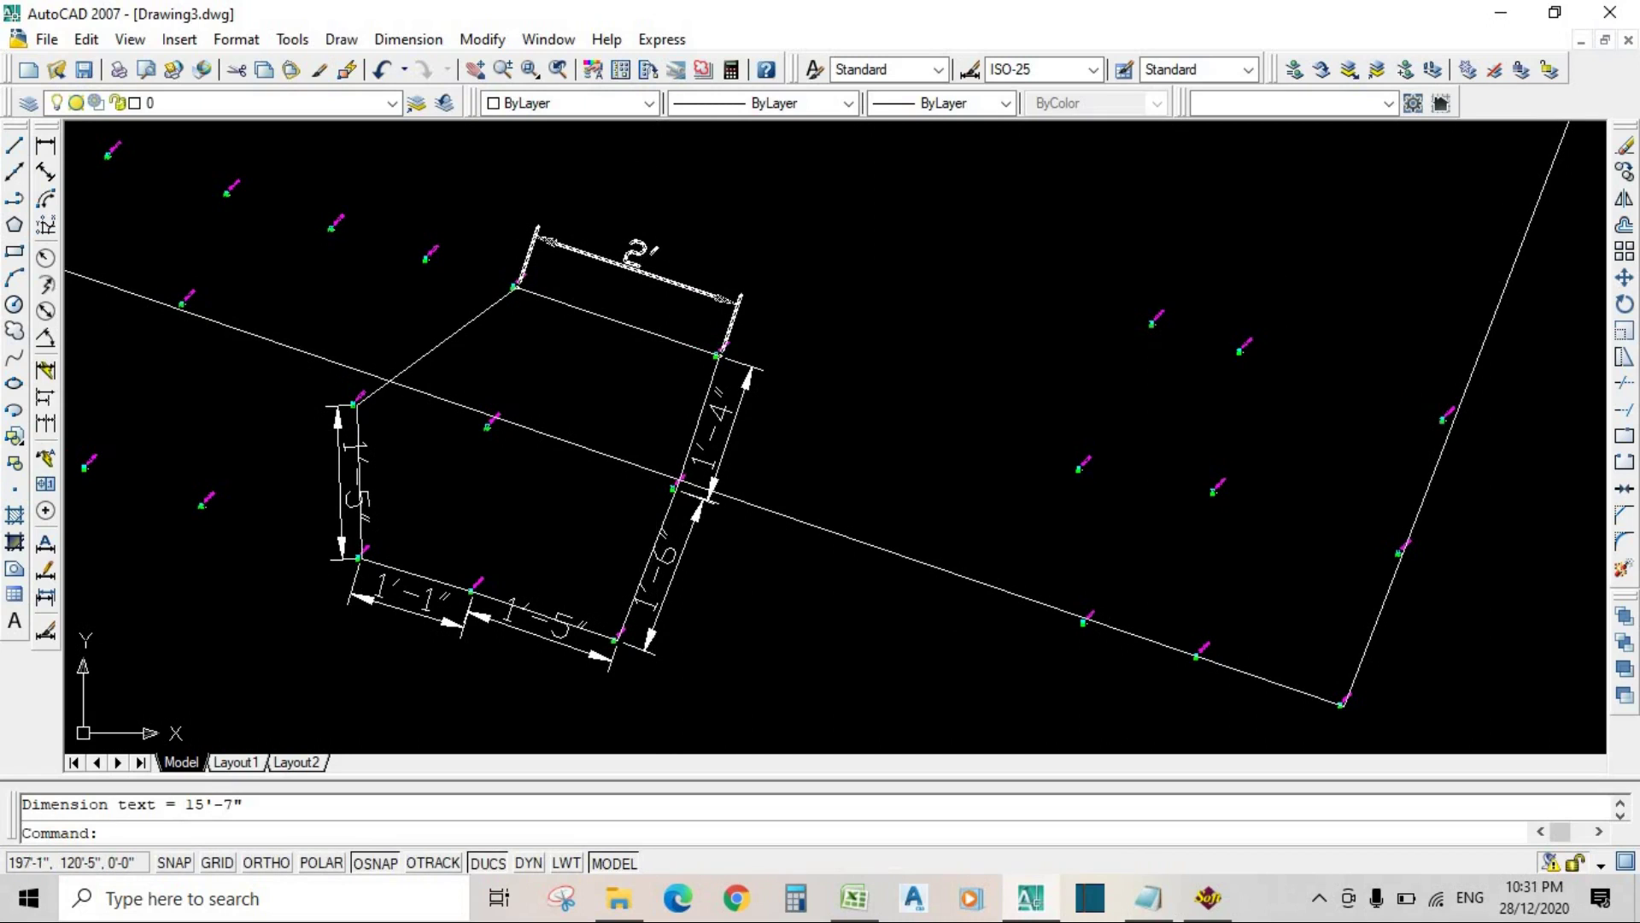
scroll(359, 545, "up", 3)
scroll(384, 520, "down", 6)
mouse_move(433, 520)
middle_mouse_down()
mouse_move(513, 538)
mouse_move(433, 586)
middle_mouse_up()
scroll(861, 369, "down", 4)
mouse_move(935, 337)
middle_mouse_down()
mouse_move(879, 369)
mouse_move(649, 632)
middle_mouse_up()
mouse_move(786, 385)
middle_mouse_down()
mouse_move(735, 502)
mouse_move(833, 536)
middle_mouse_up()
scroll(875, 444, "up", 4)
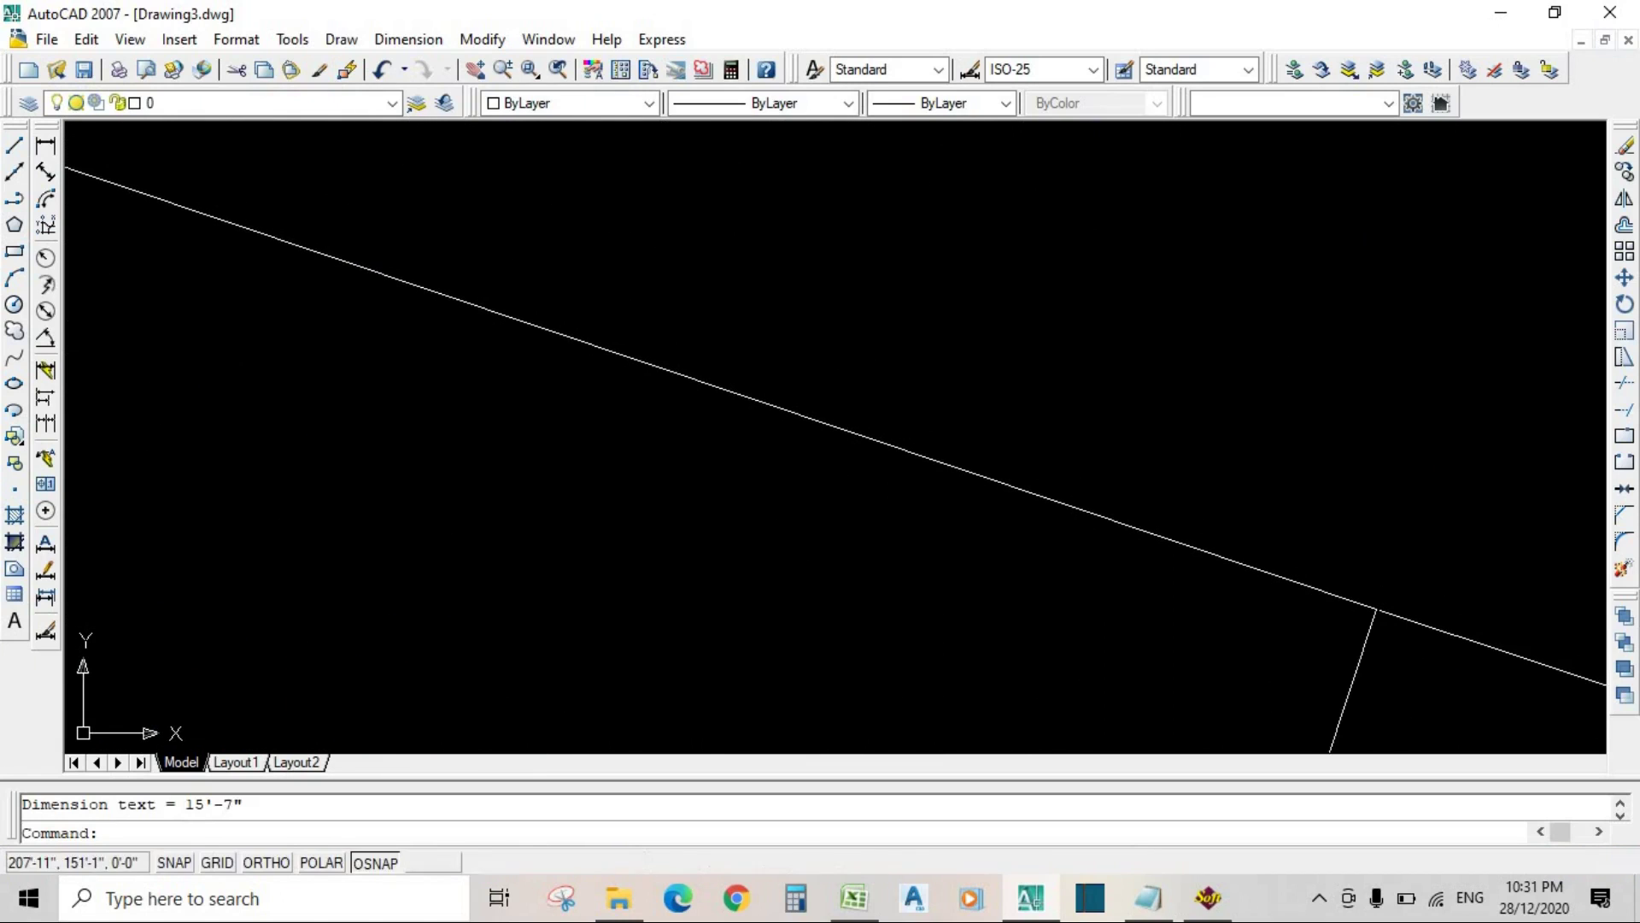
Step: Erase the aligned dimension placed outside the enlarged boundary's short upper-right edge
scroll(833, 481, "down", 6)
mouse_move(833, 481)
middle_mouse_down()
mouse_move(828, 361)
mouse_move(764, 235)
middle_mouse_up()
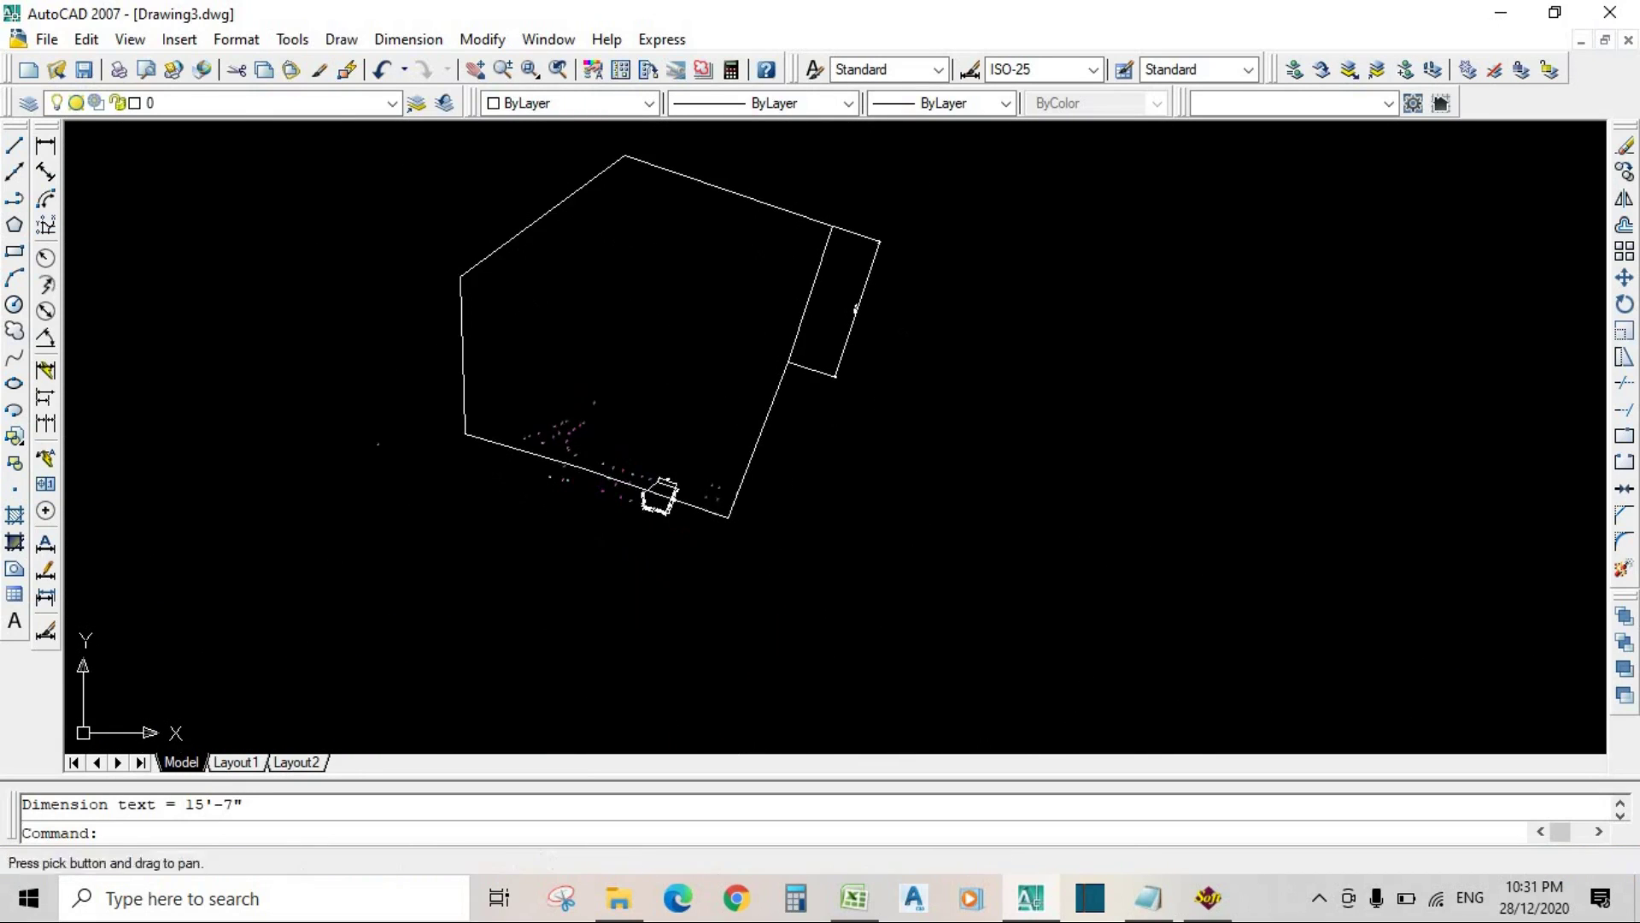
scroll(852, 361, "up", 5)
middle_click_drag(857, 362, 796, 514)
left_click(813, 443)
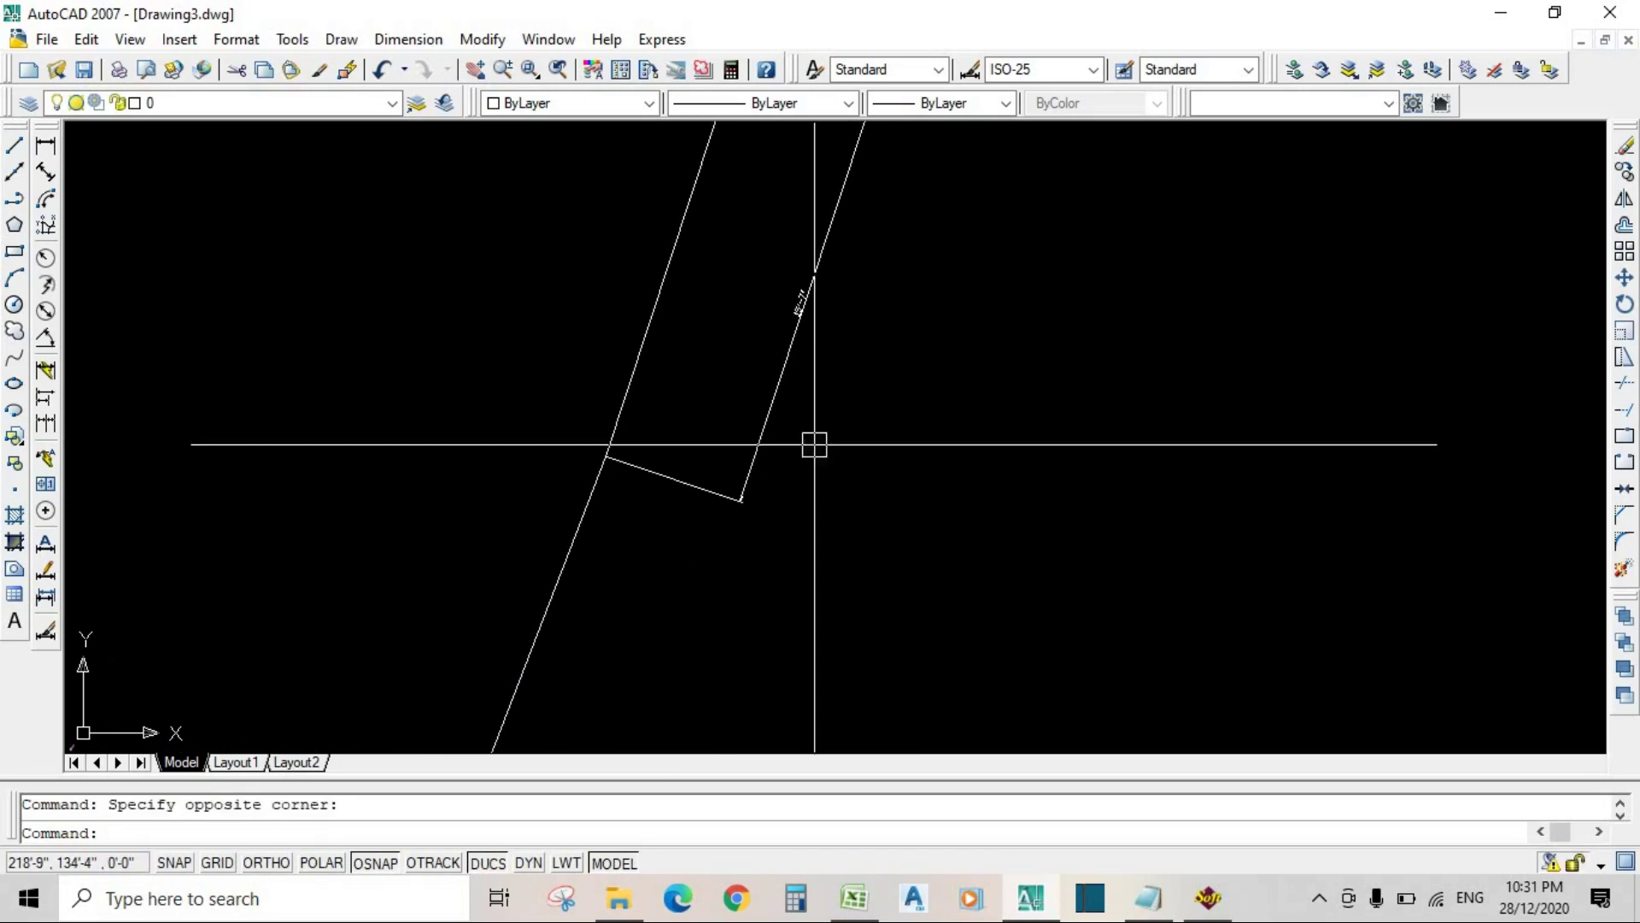
left_click(716, 505)
key("Delete")
Step: Erase the small original boundary outline together with all of its aligned dimensions, keeping the survey points
scroll(779, 414, "down", 5)
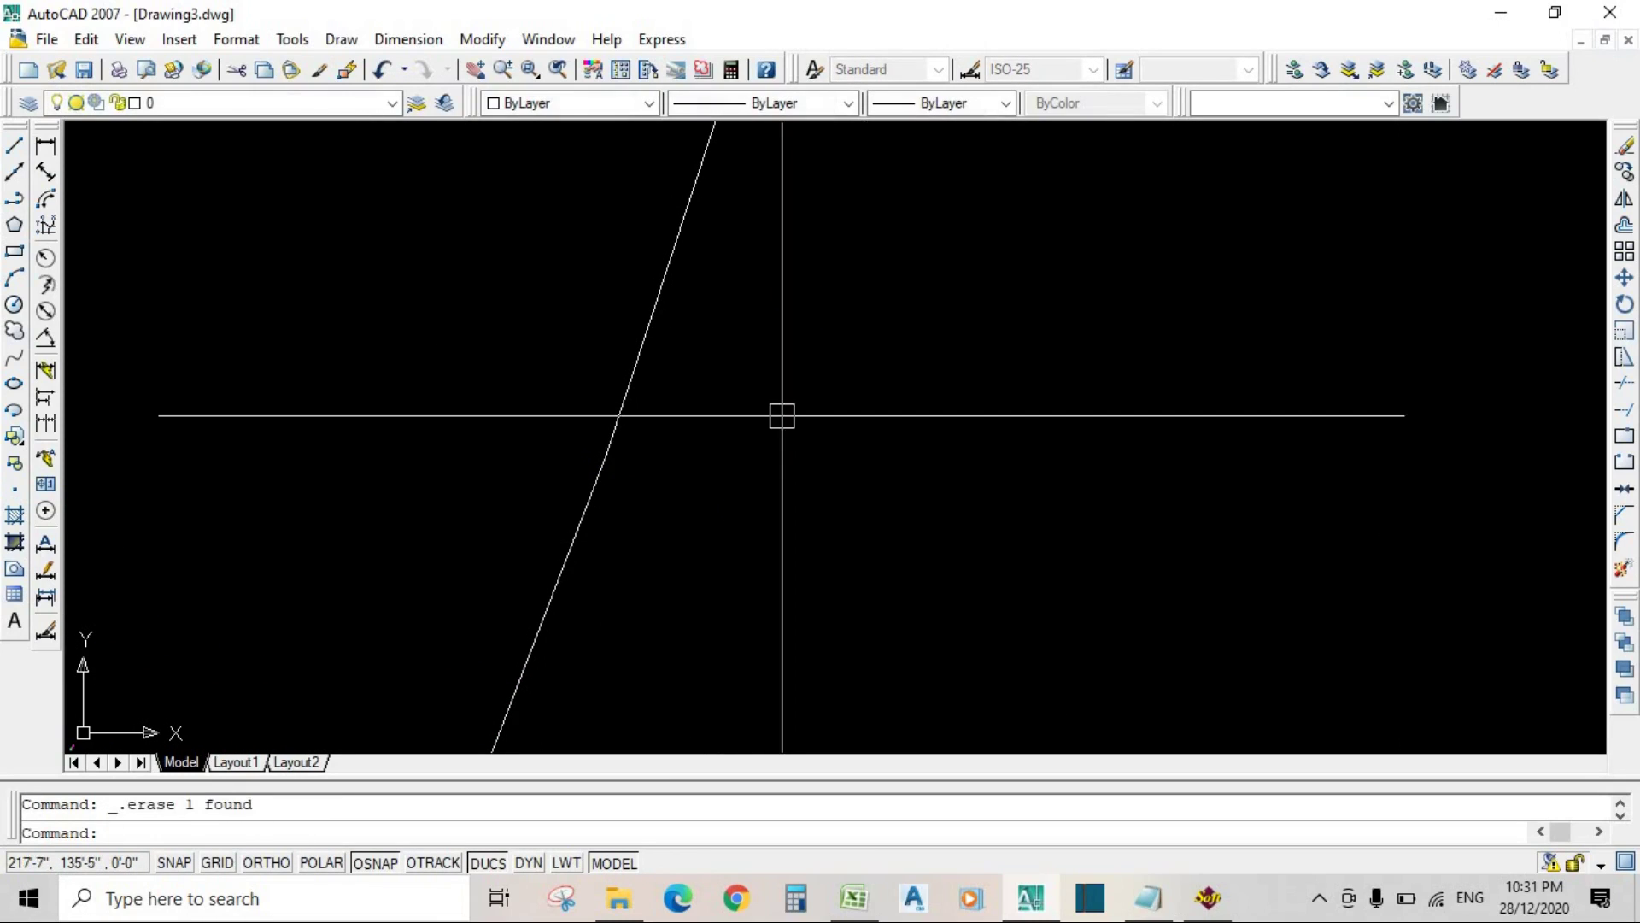
scroll(734, 505, "up", 2)
scroll(733, 506, "up", 6)
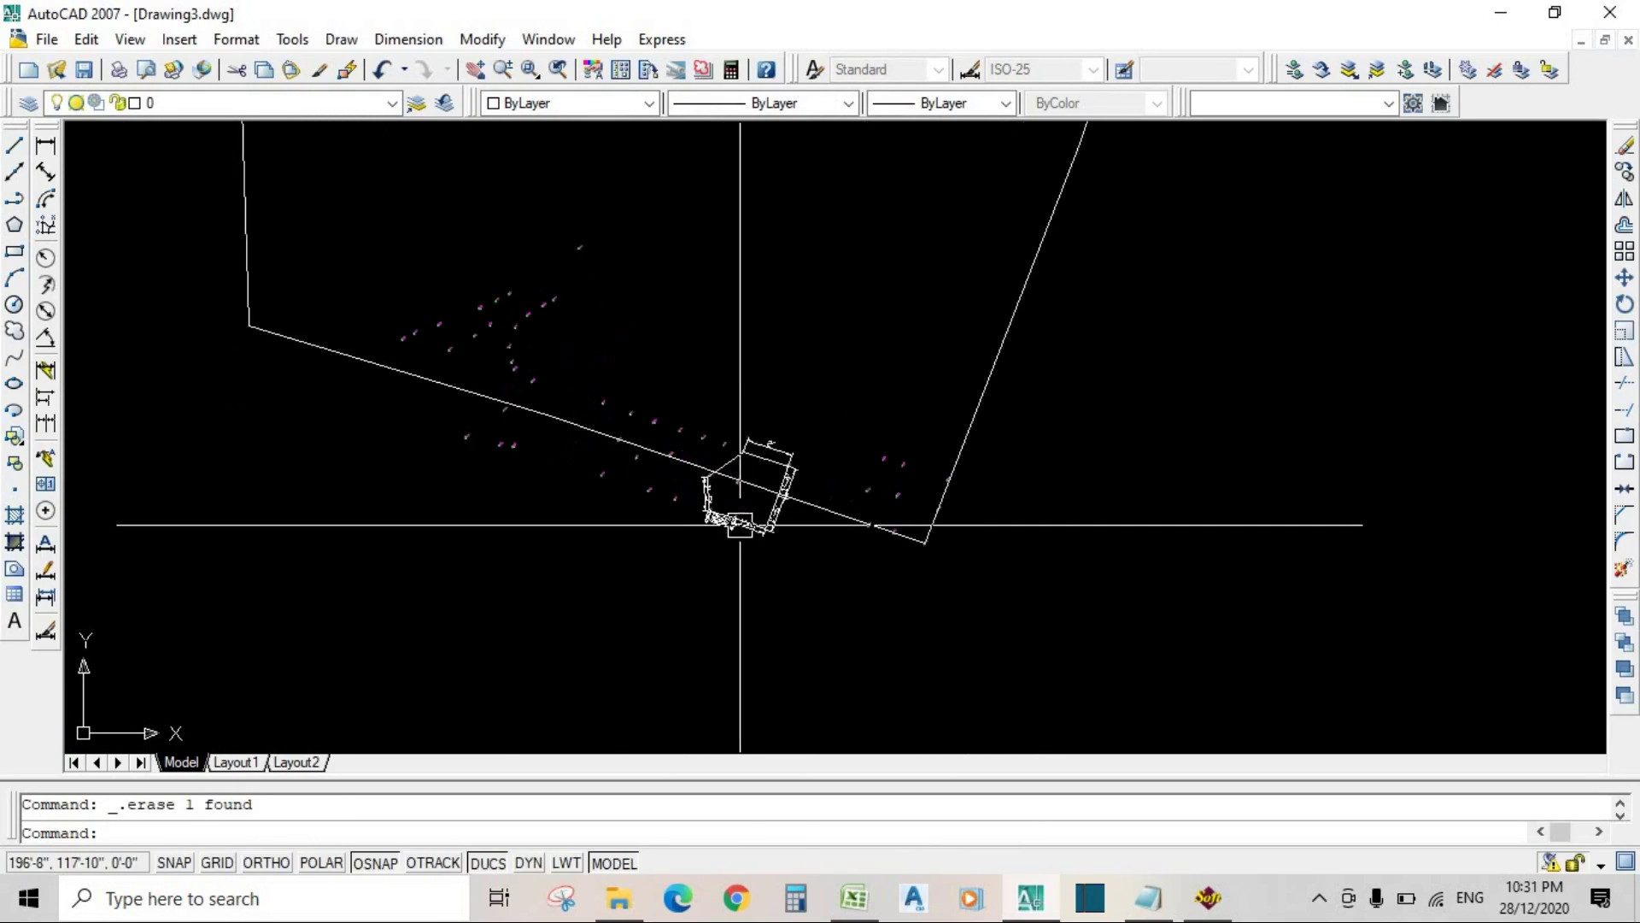
left_click(761, 478)
left_click(669, 610)
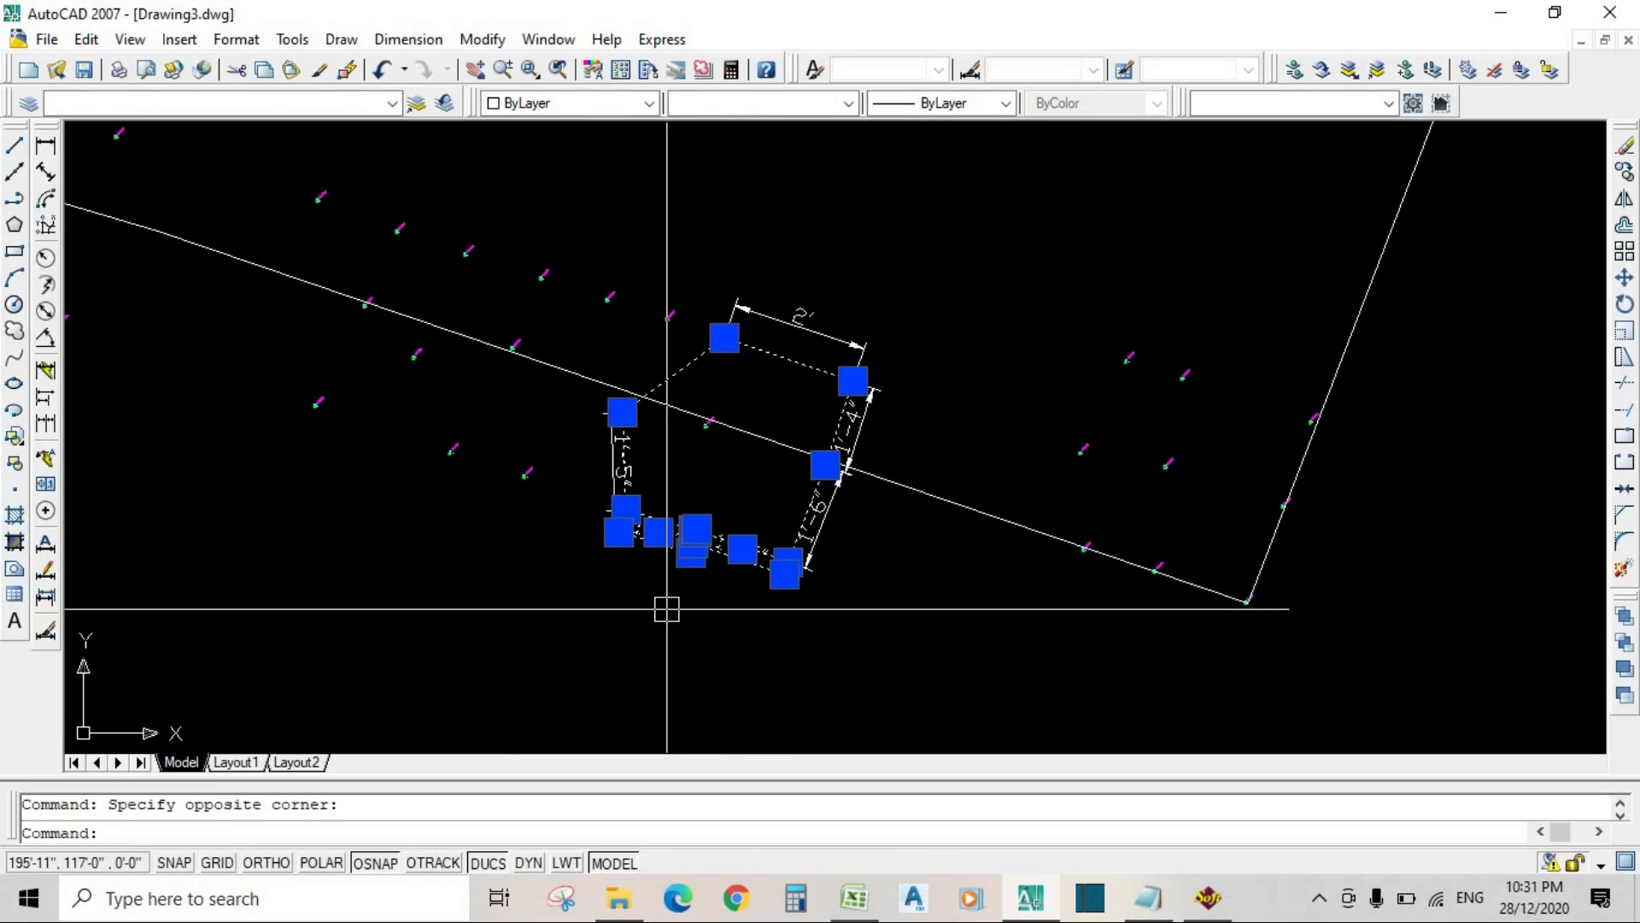
key("Delete")
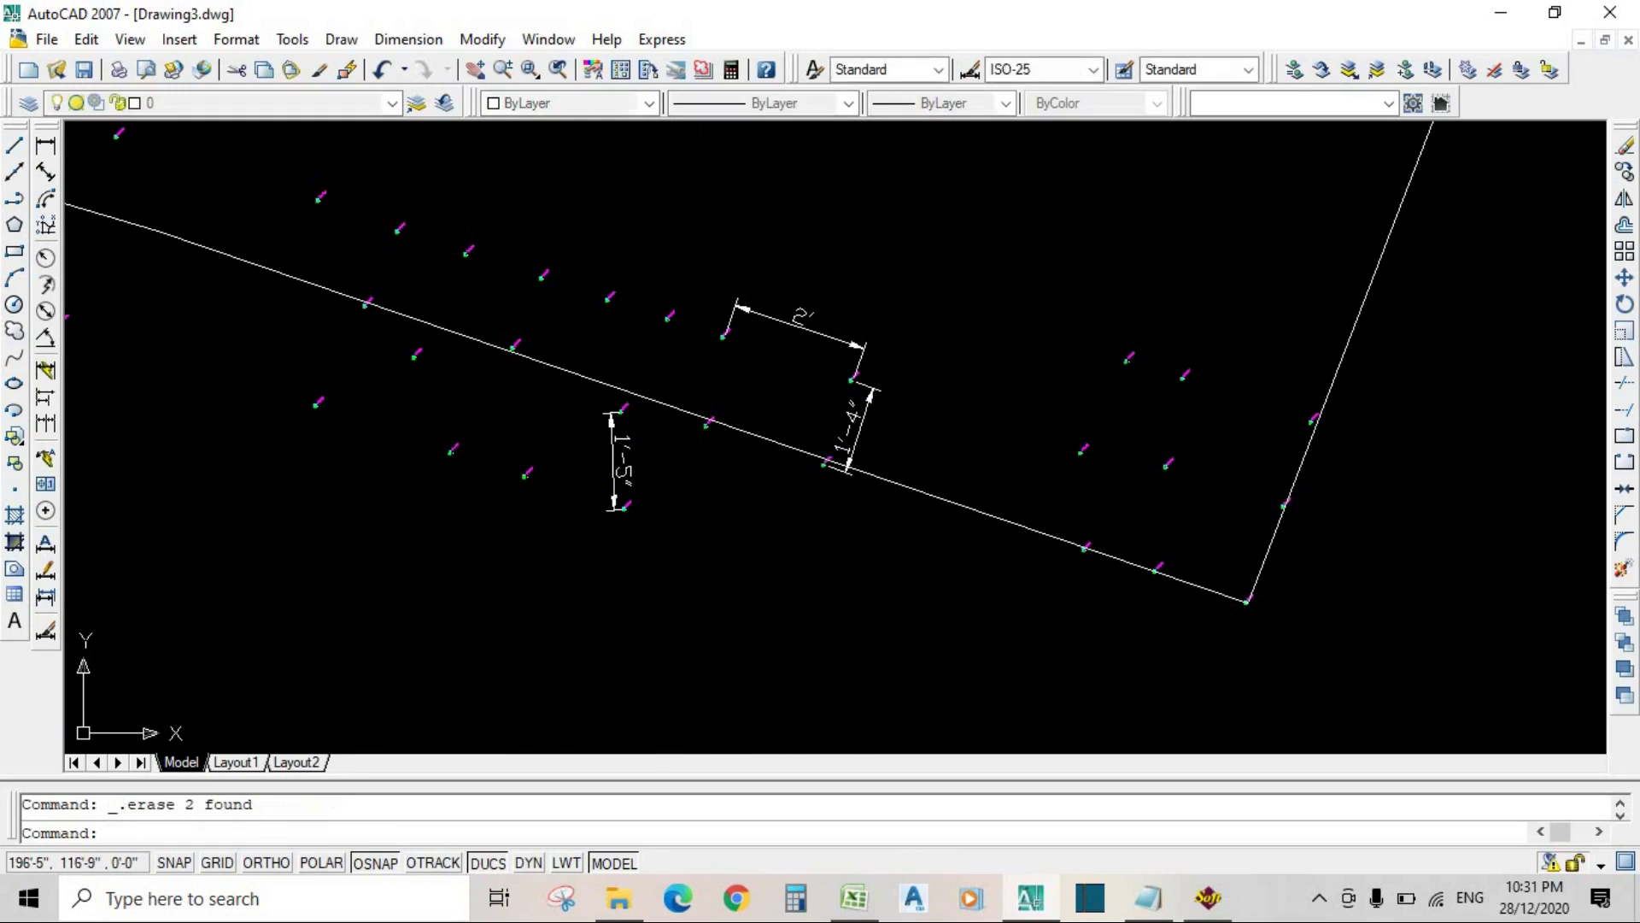
middle_click_drag(586, 586, 528, 737)
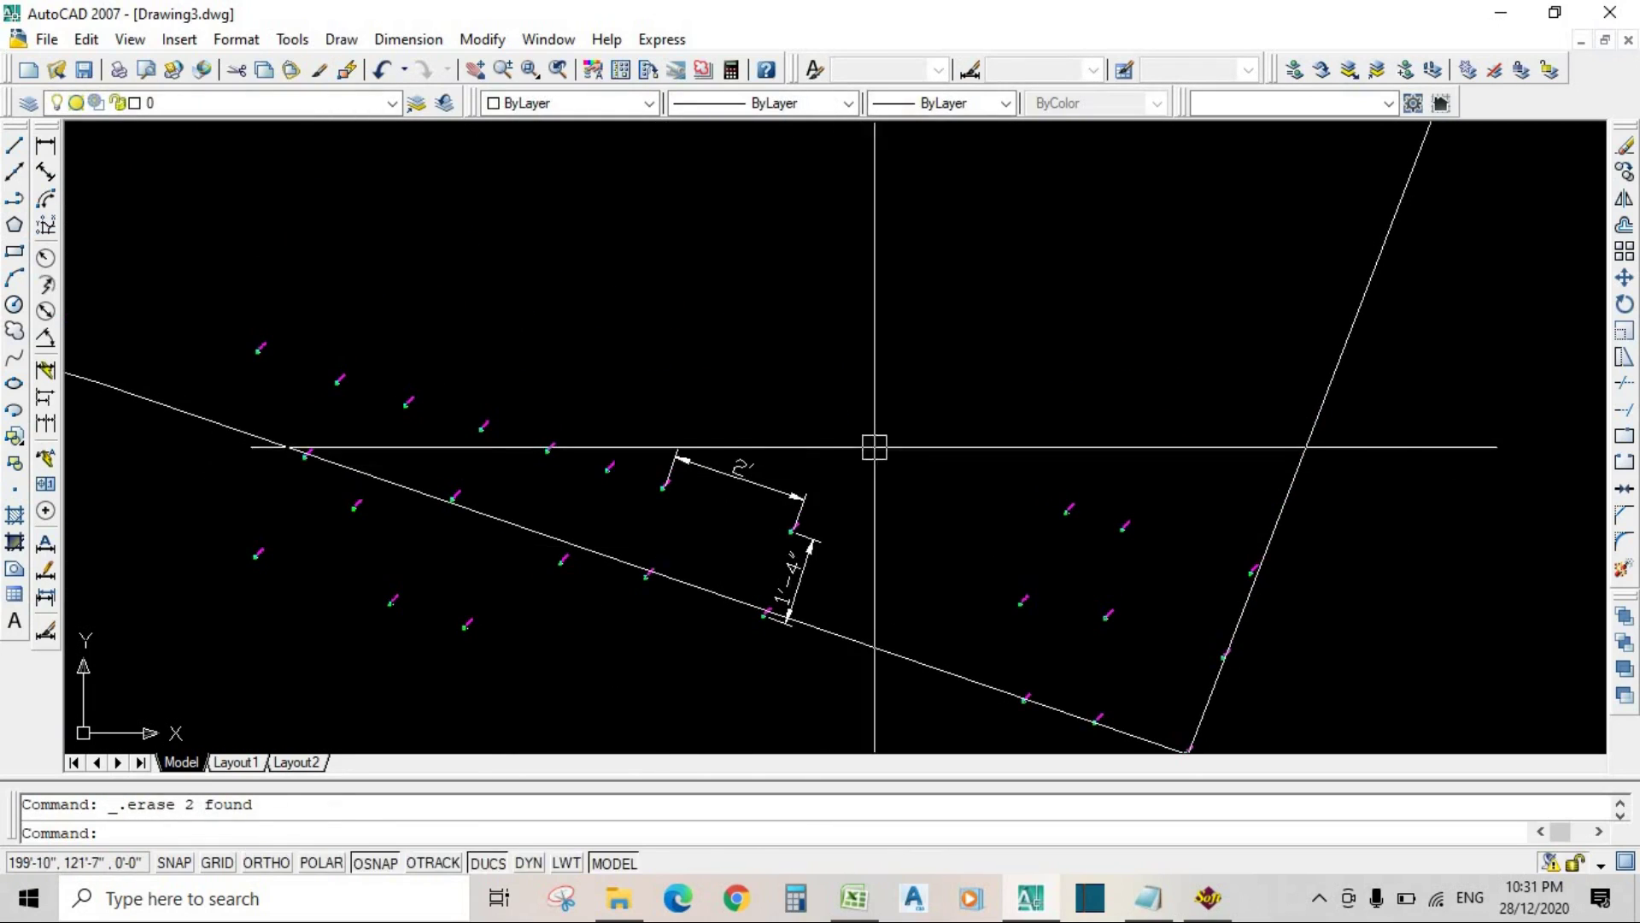
left_click(780, 566)
key("Delete")
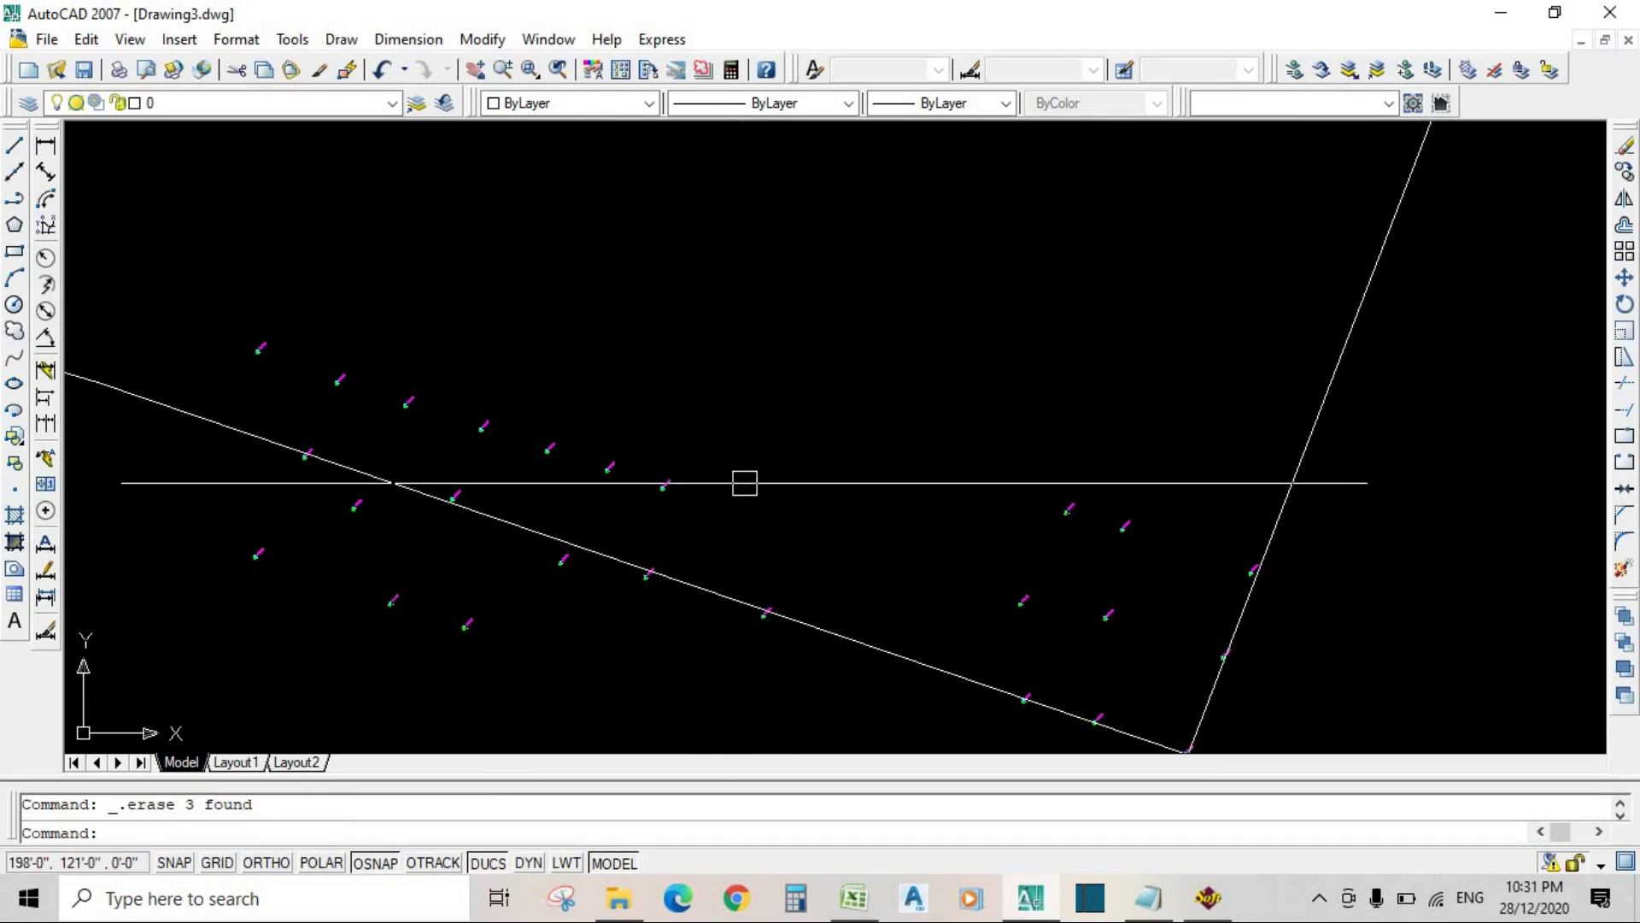
Step: Erase the enlarged boundary and all the imported survey points around it
scroll(744, 483, "down", 4)
middle_click_drag(710, 528, 718, 464)
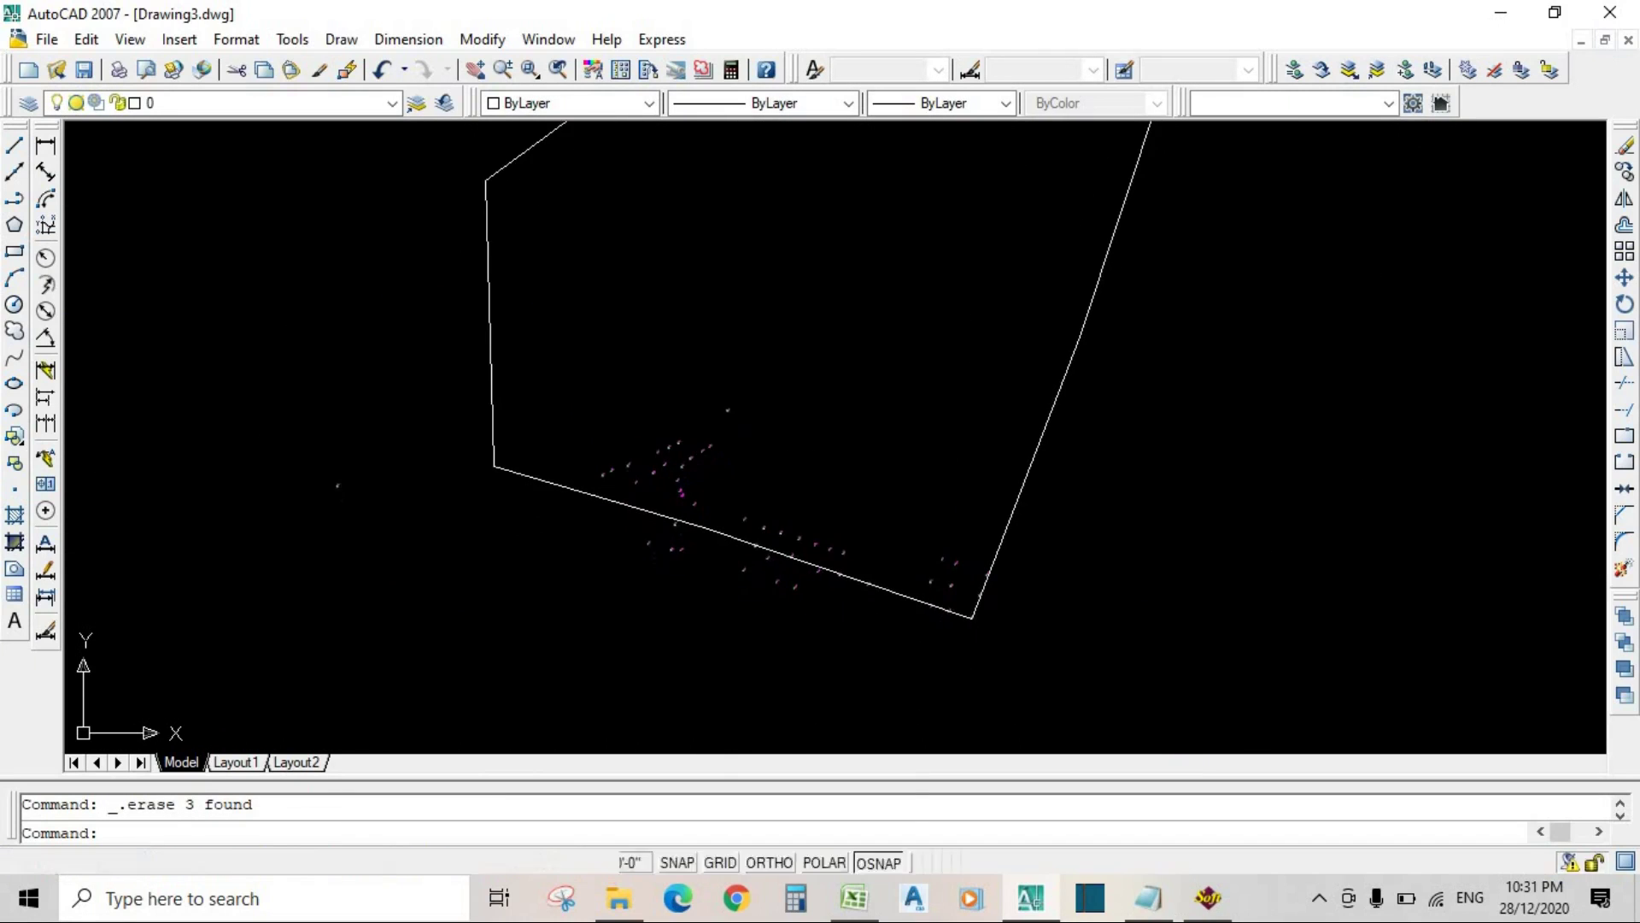
scroll(790, 459, "down", 4)
left_click(962, 293)
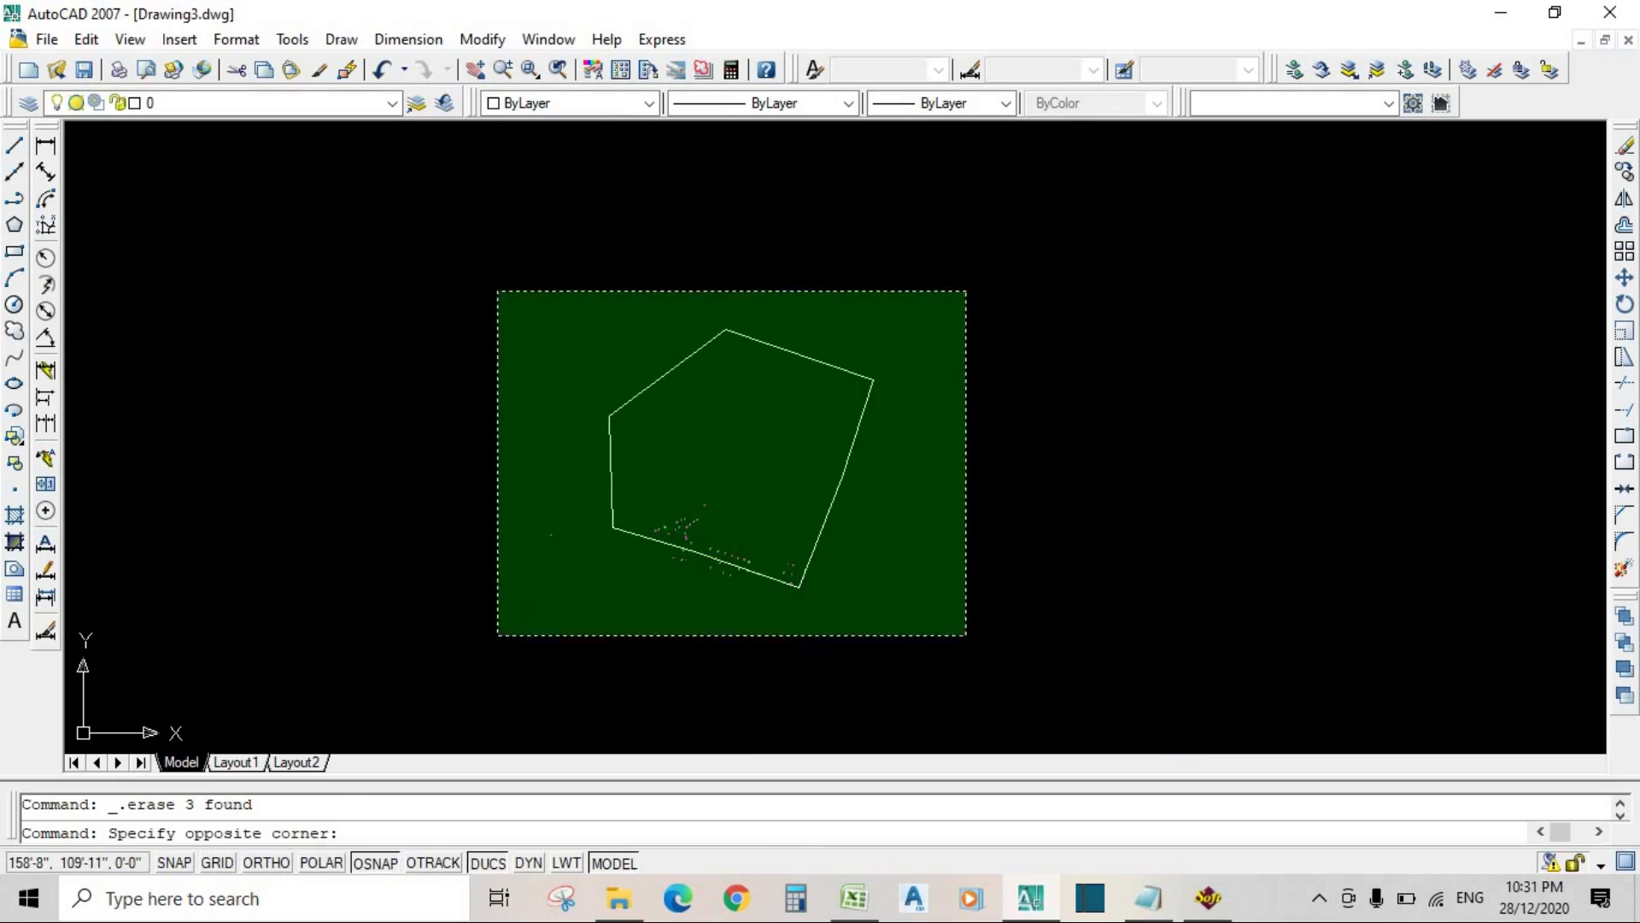
left_click(488, 632)
key("Delete")
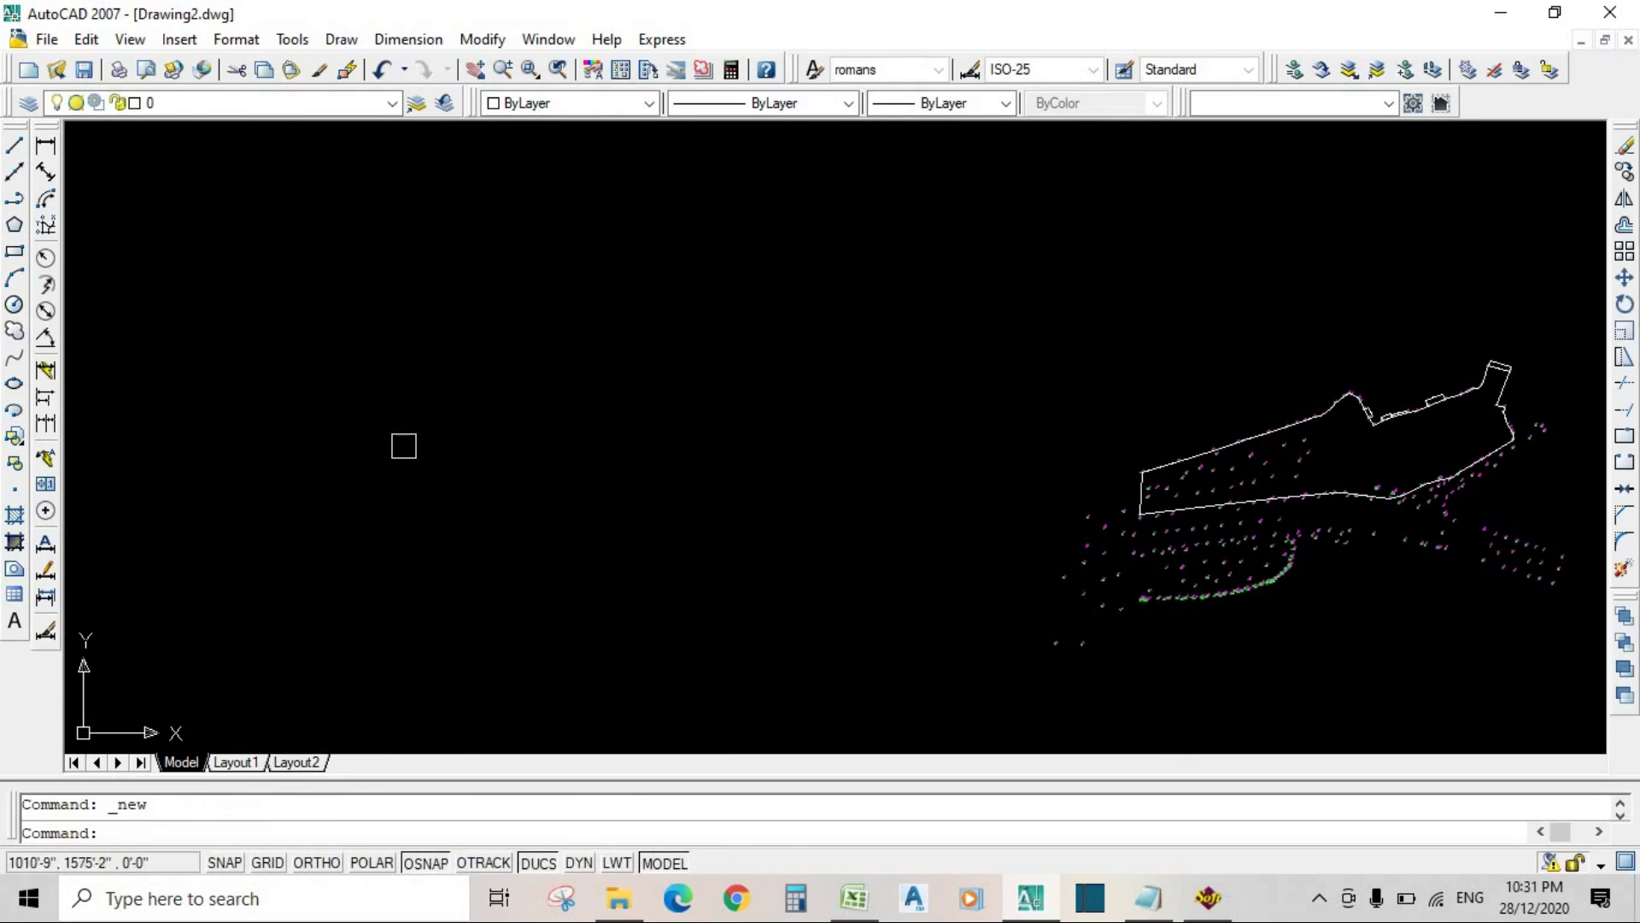
Step: Inspect the traced site boundary, its dimensions and the surrounding survey points in Drawing2
mouse_move(1119, 562)
middle_mouse_down()
mouse_move(839, 559)
mouse_move(889, 587)
mouse_move(867, 589)
mouse_move(974, 564)
mouse_move(989, 576)
middle_mouse_up()
scroll(897, 514, "up", 6)
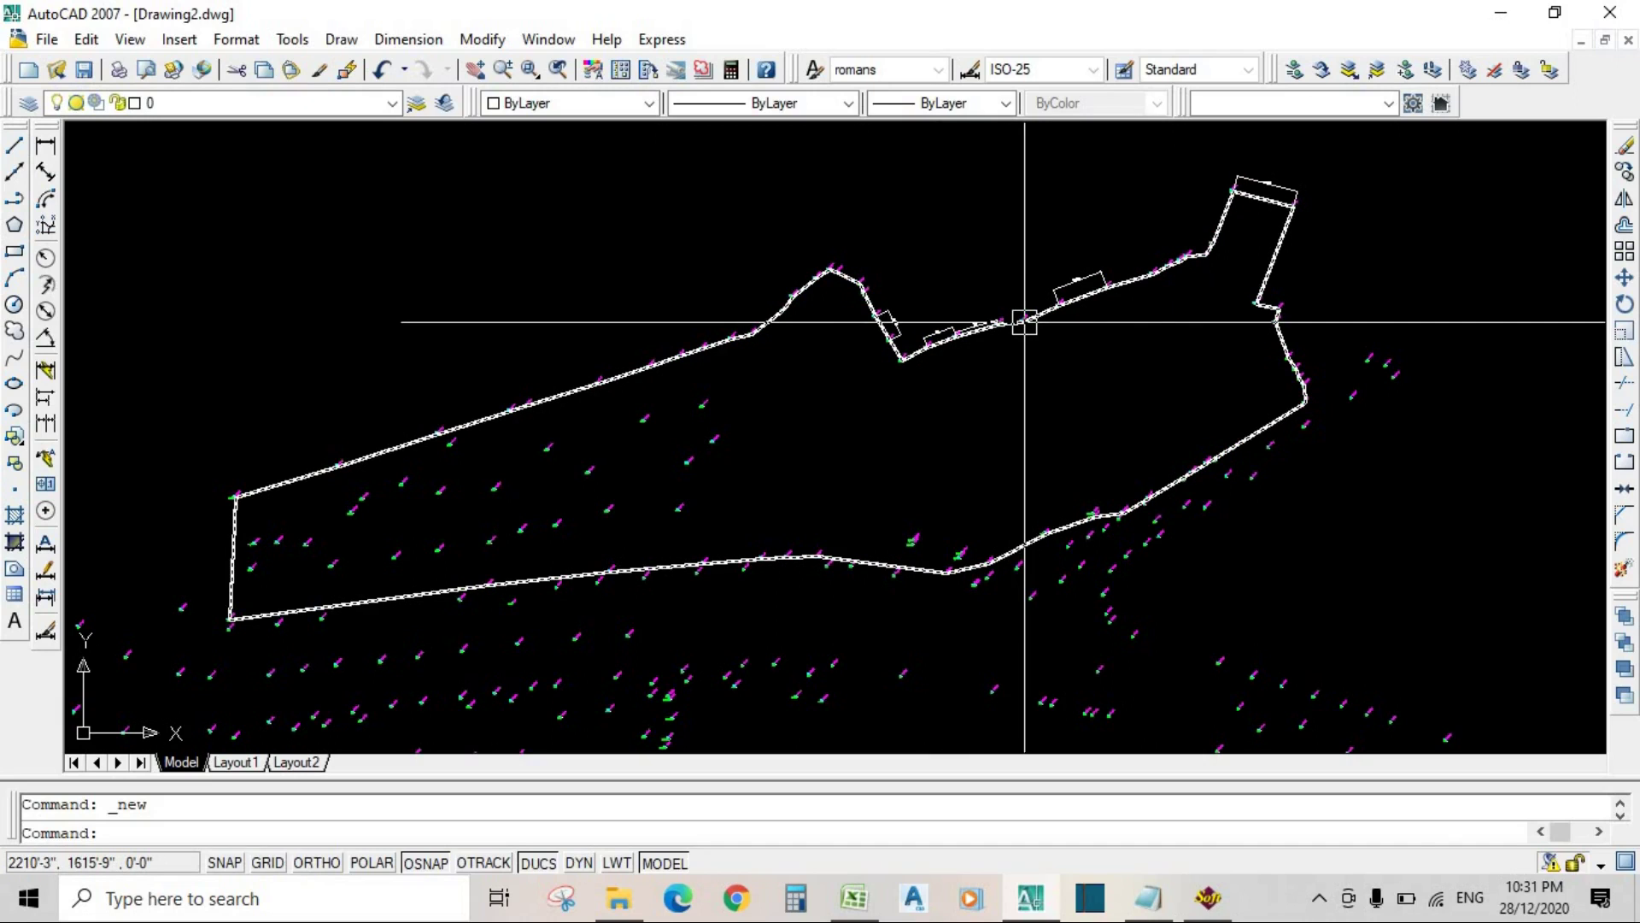
scroll(988, 384, "down", 5)
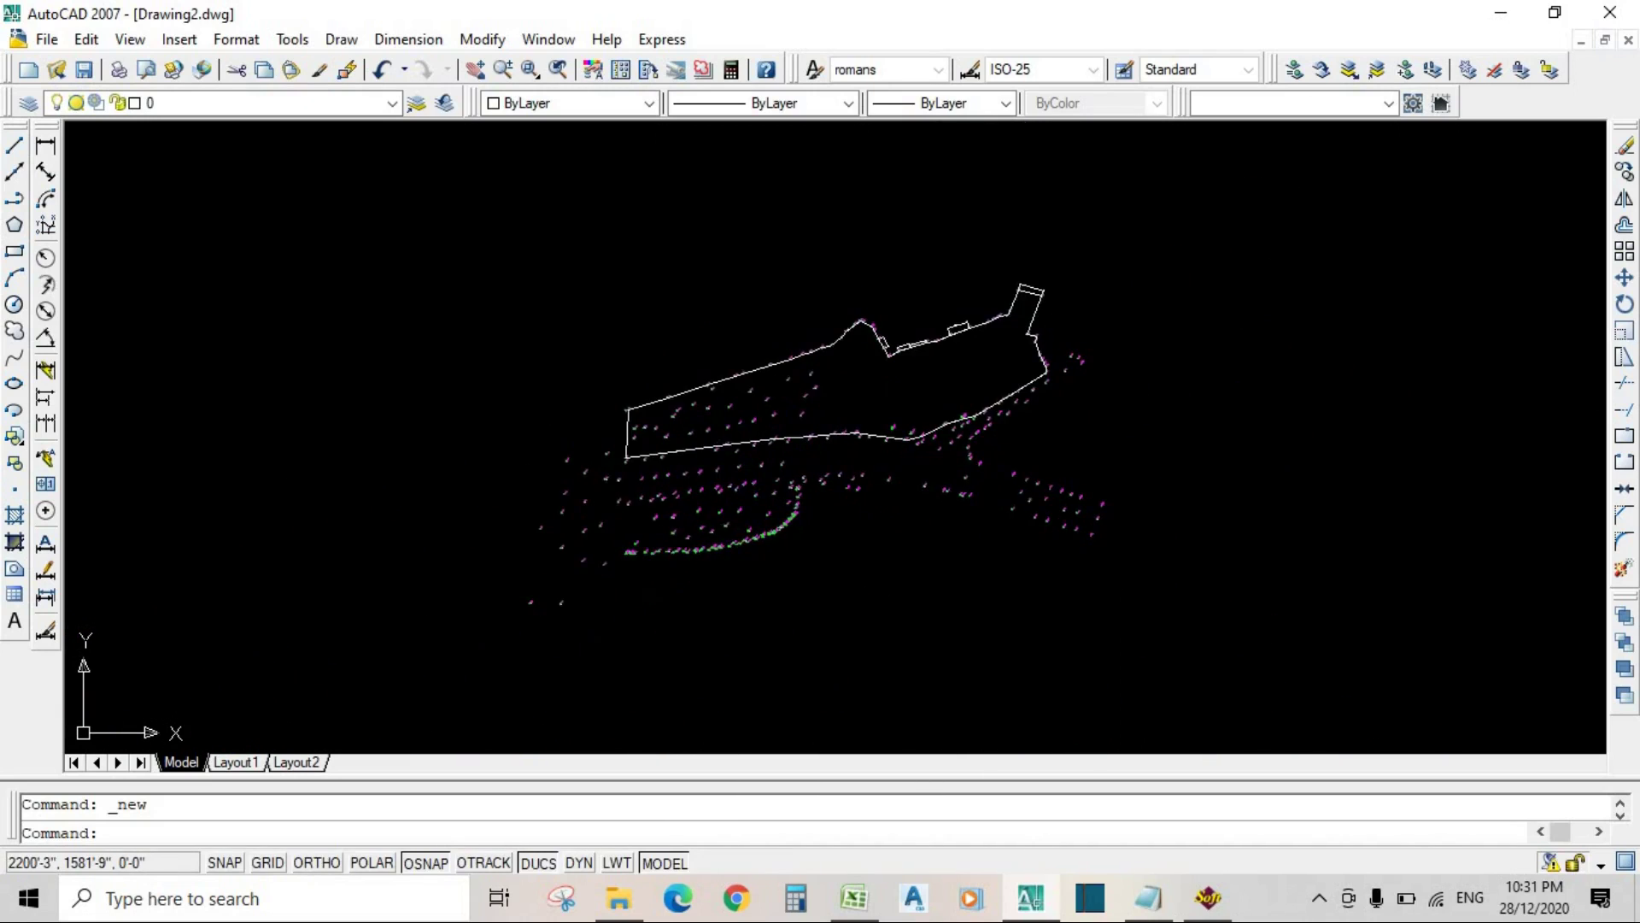